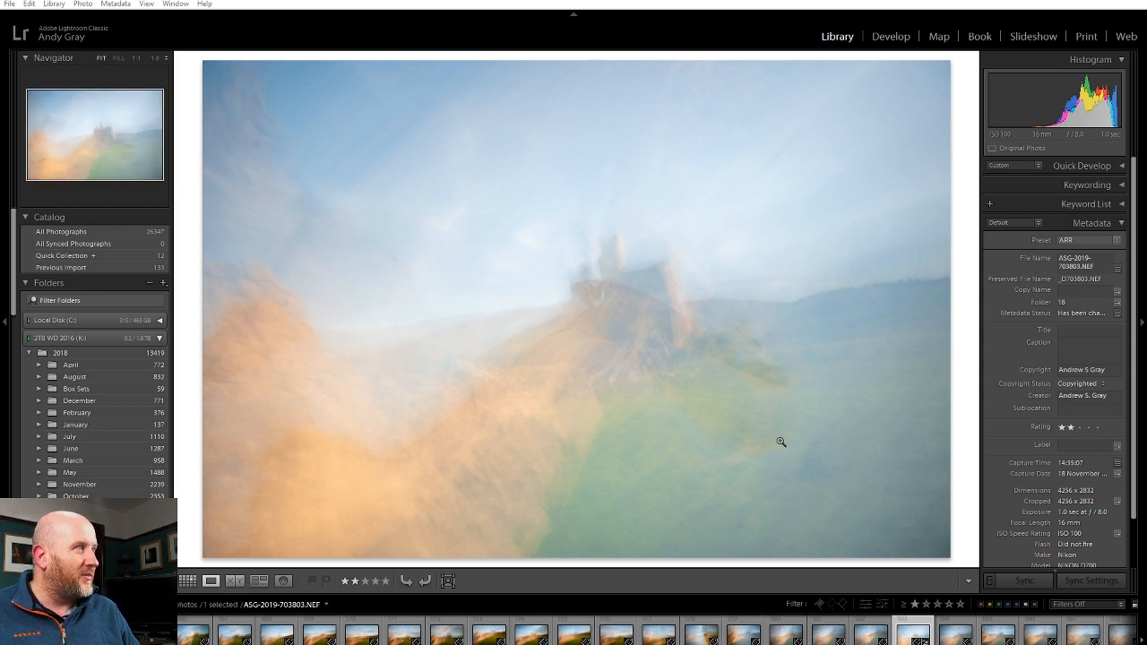
Review the blurred castle photos from ASG-2019-703808.NEF through ASG-2019-703813.NEF at full-frame size
{"action": "left_click", "coordinate": [957, 634]}
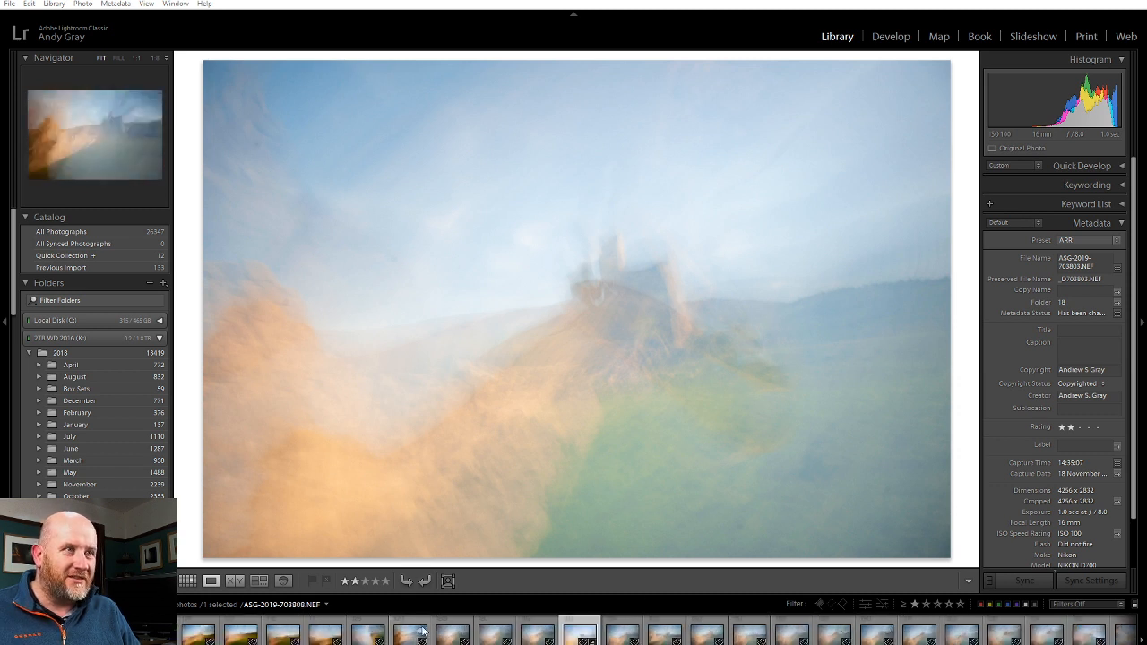
{"action": "left_click", "coordinate": [834, 637]}
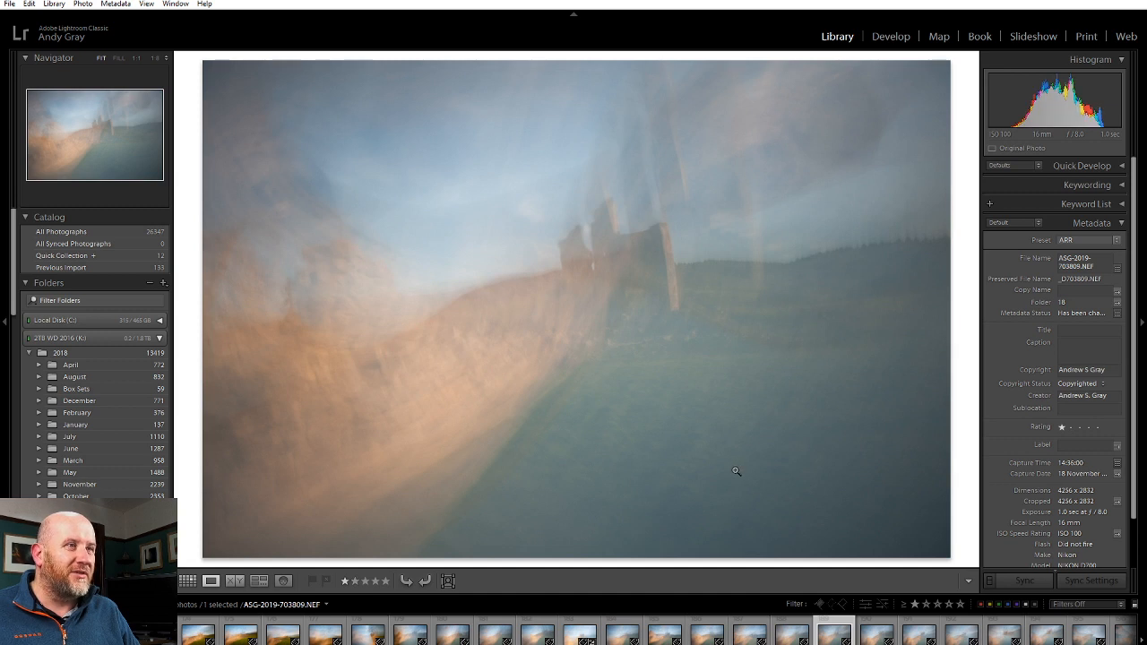
{"action": "key", "text": "Right"}
{"action": "key", "text": "Right"}
{"action": "key", "text": "Right"}
{"action": "key", "text": "Right"}
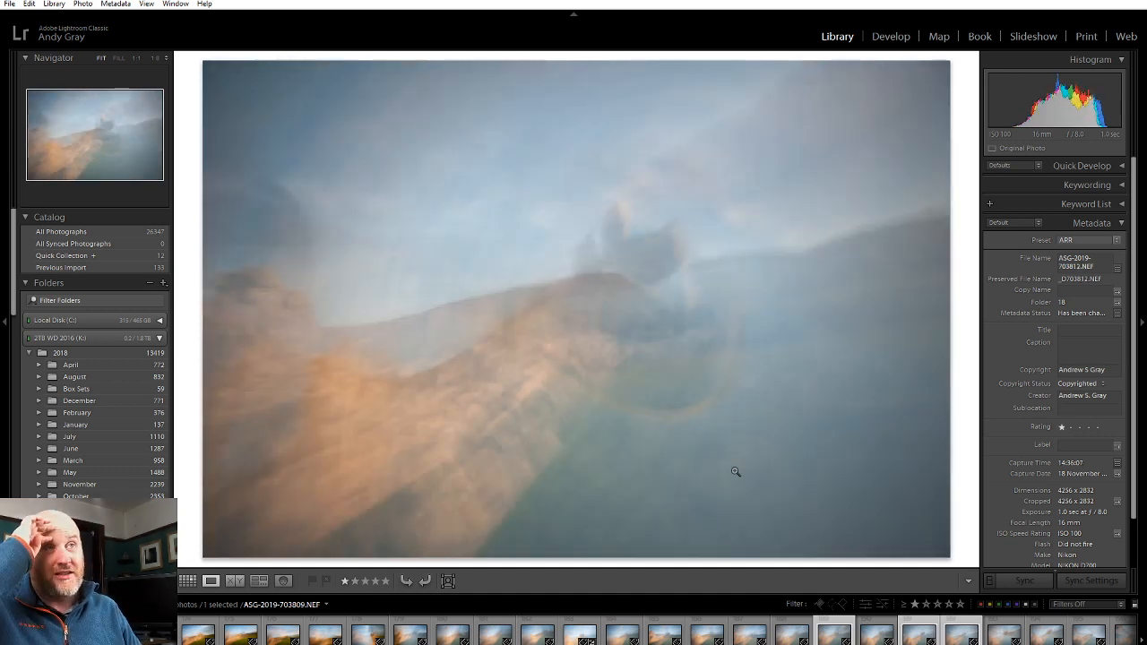
{"action": "key", "text": "Left"}
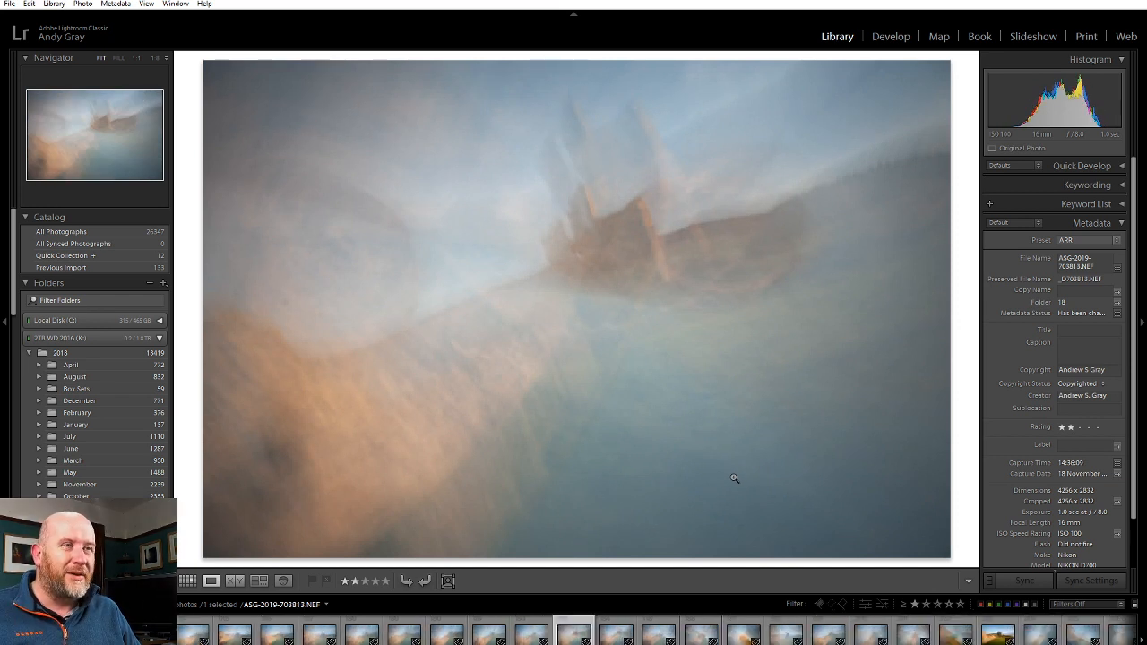
Review the blurred castle photos from ASG-2019-703820.NEF through ASG-2019-703824.NEF
{"action": "left_click", "coordinate": [871, 635]}
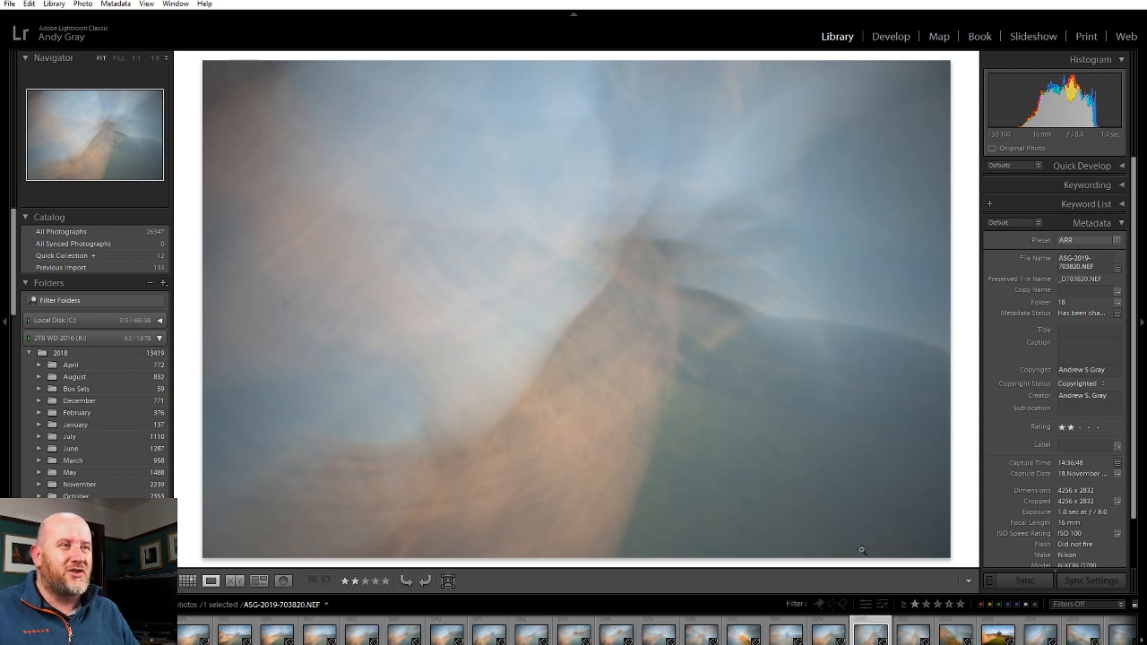
{"action": "key", "text": "Right"}
{"action": "key", "text": "Right"}
{"action": "key", "text": "Right"}
{"action": "key", "text": "Right"}
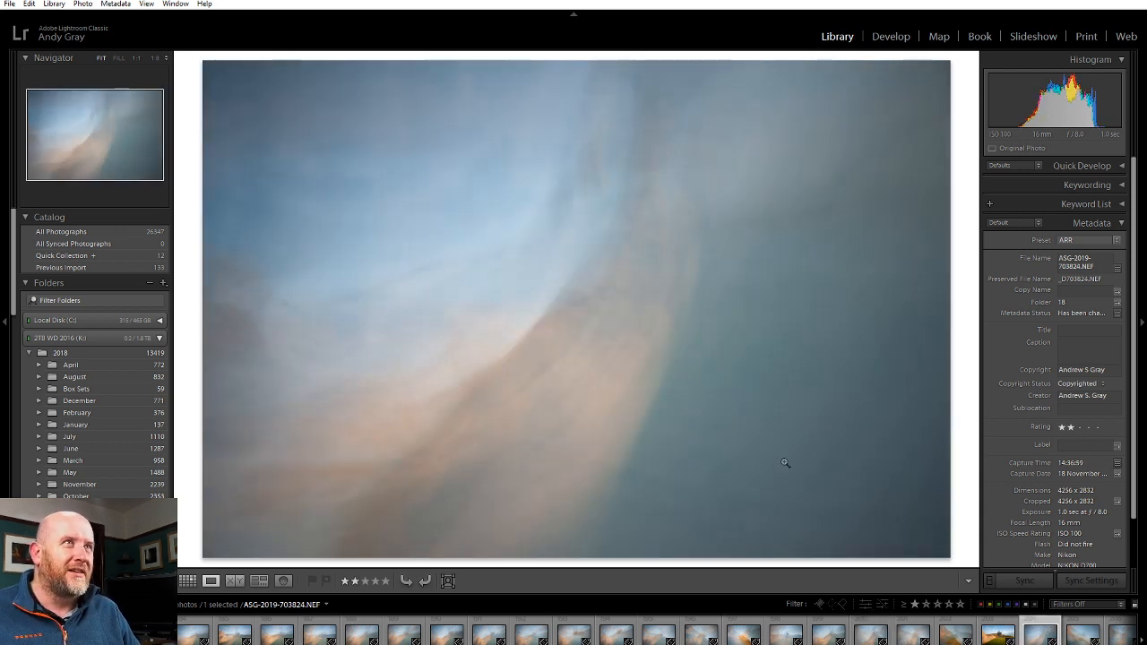
{"action": "key", "text": "Left"}
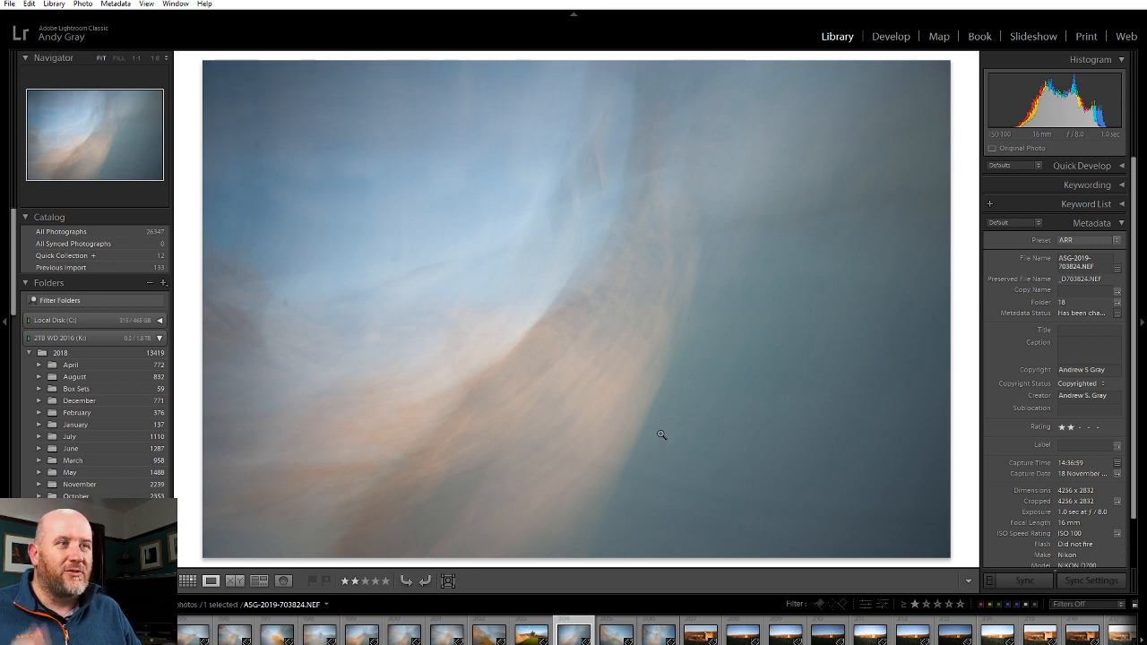
View the sharp castle photo ASG-2019-3615.CR3 for comparison, and return to the blurred frame ASG-2019-703824.NEF
{"action": "scroll", "coordinate": [933, 632], "scroll_direction": "down", "scroll_amount": 5}
{"action": "scroll", "coordinate": [340, 633], "scroll_direction": "up", "scroll_amount": 5}
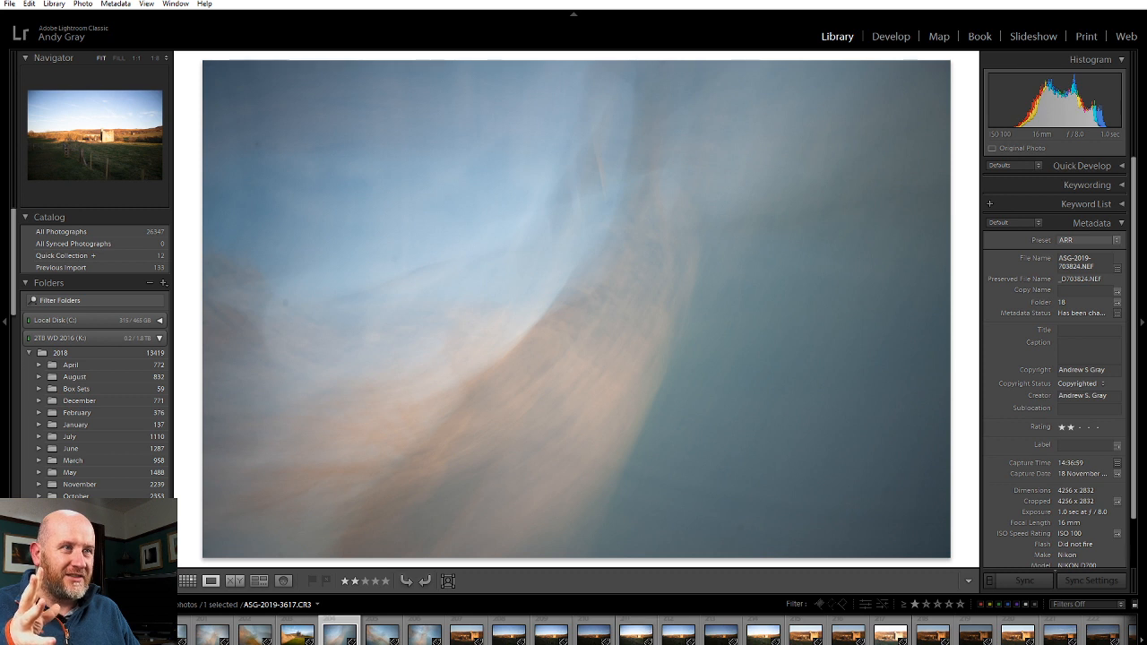
{"action": "left_click", "coordinate": [552, 635]}
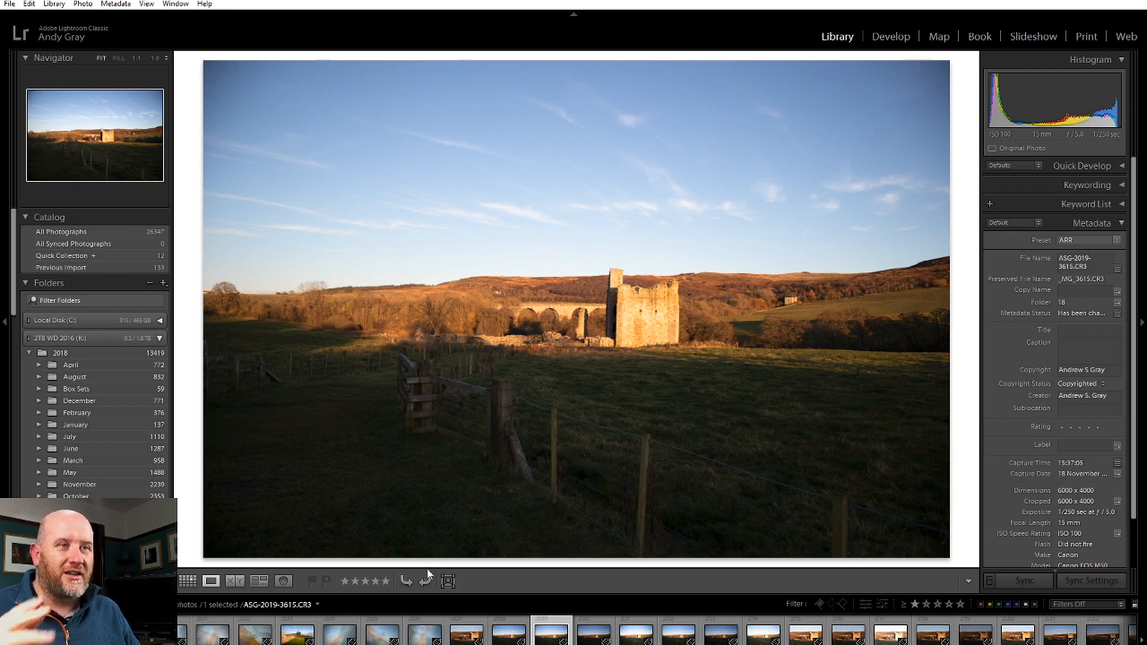
{"action": "left_click", "coordinate": [341, 635]}
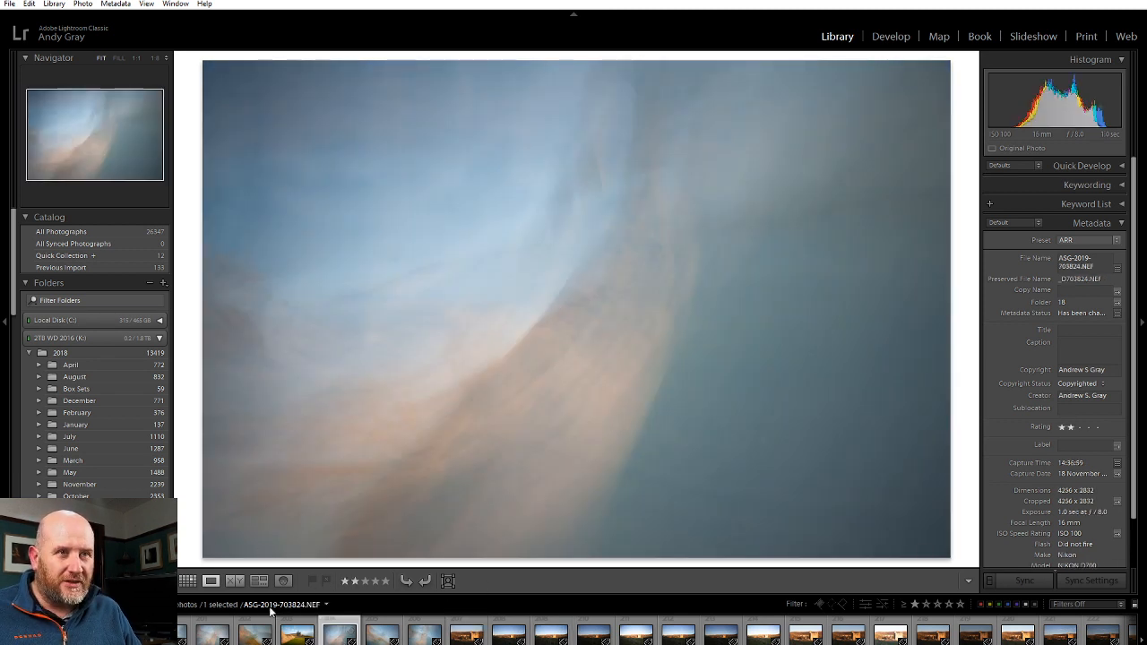
Review the blurred castle frames backwards from ASG-2019-703824.NEF and rate ASG-2019-703817.NEF two stars
{"action": "key", "text": "Left"}
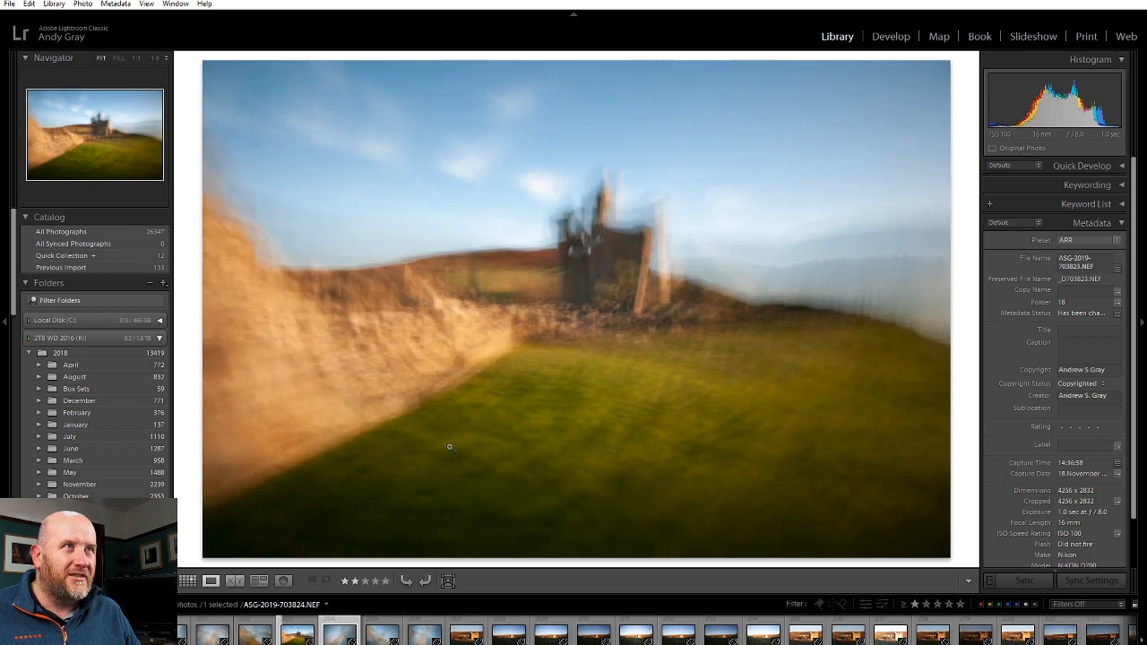
{"action": "key", "text": "Left"}
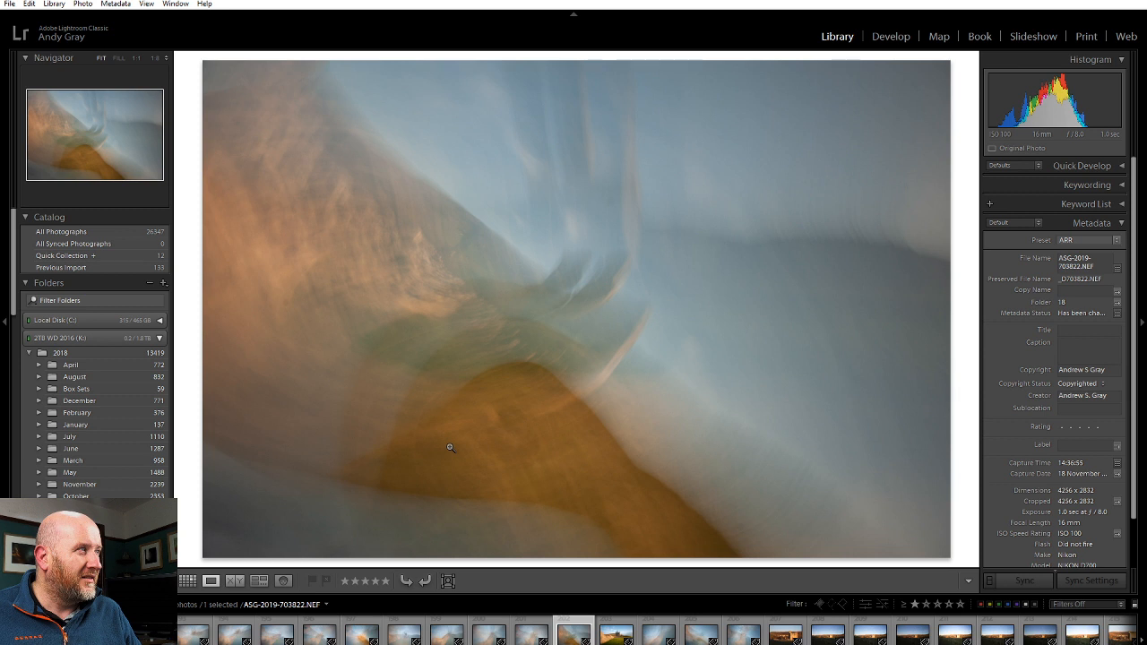
{"action": "key", "text": "Left"}
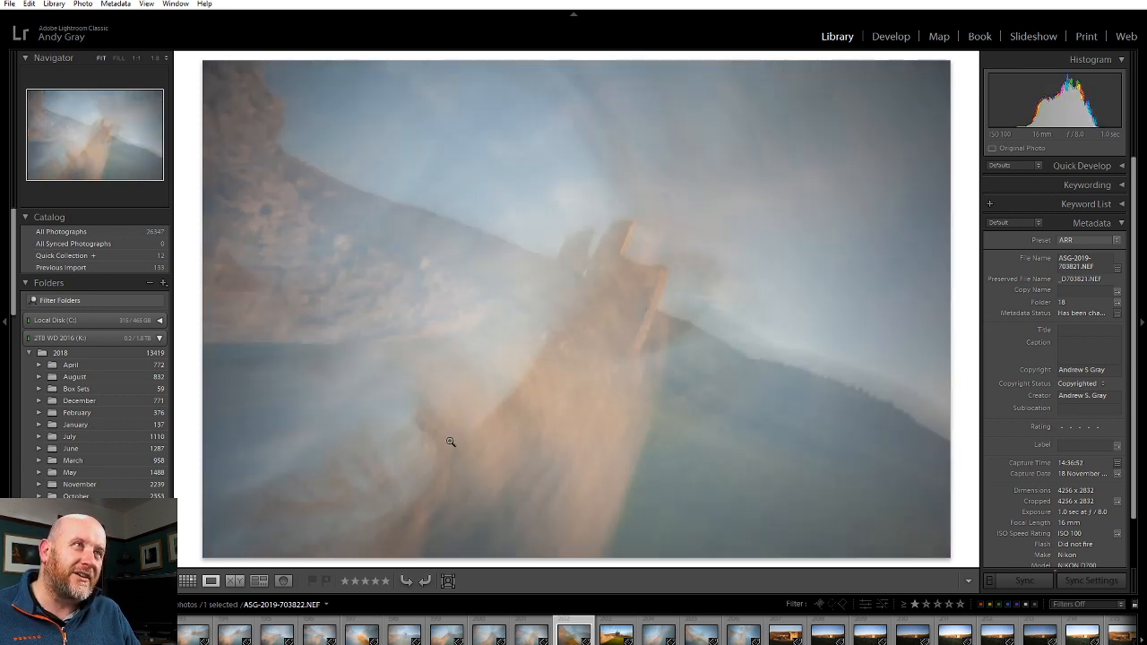
{"action": "key", "text": "Left"}
{"action": "key", "text": "Left"}
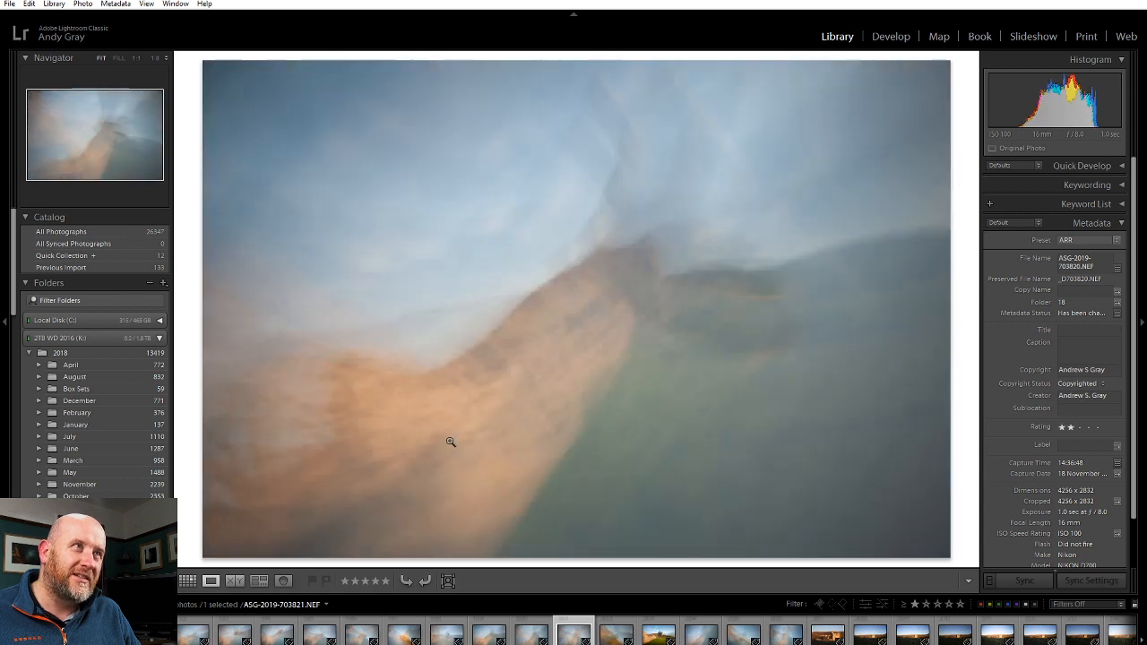
{"action": "key", "text": "Left"}
{"action": "key", "text": "Left"}
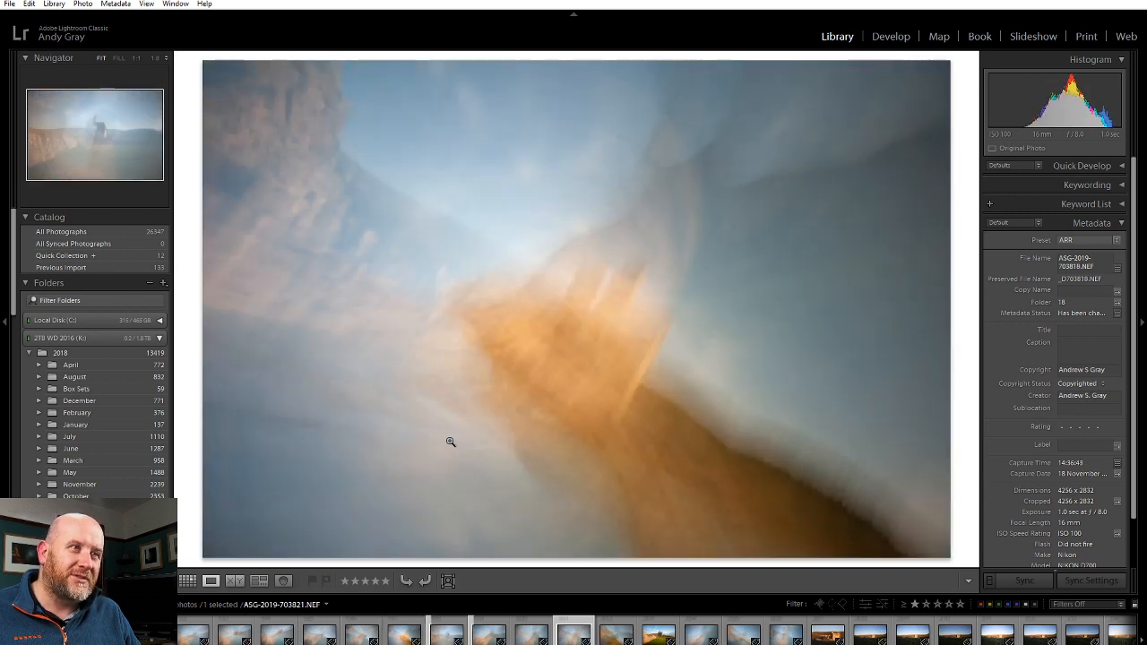
{"action": "key", "text": "Left"}
{"action": "key", "text": "Left"}
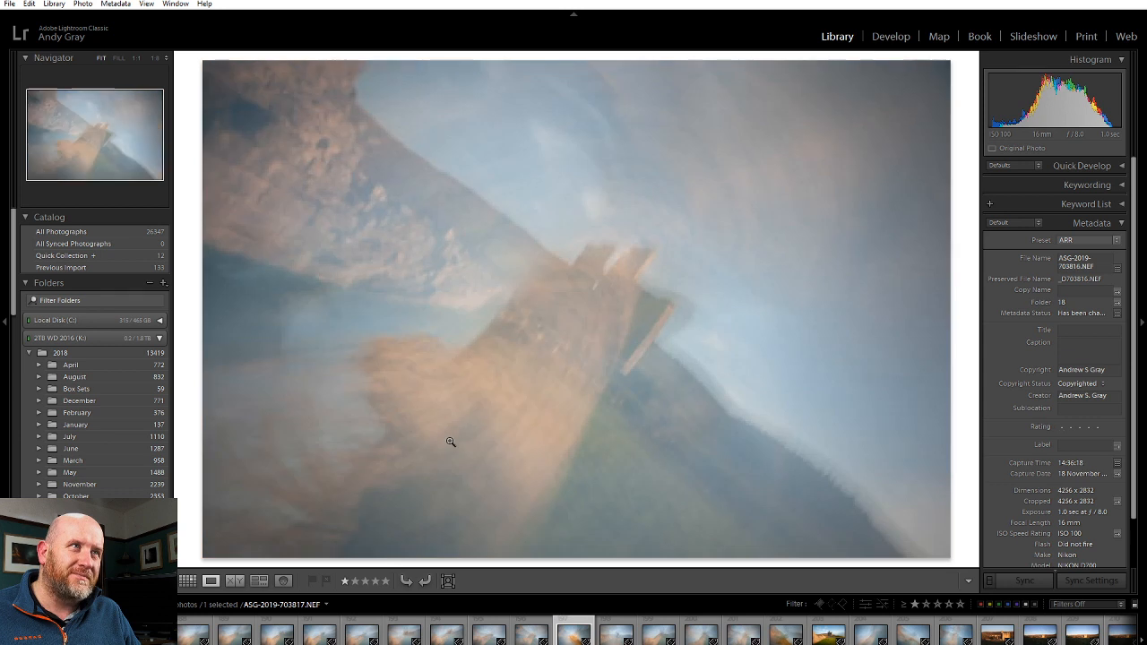
{"action": "key", "text": "Right"}
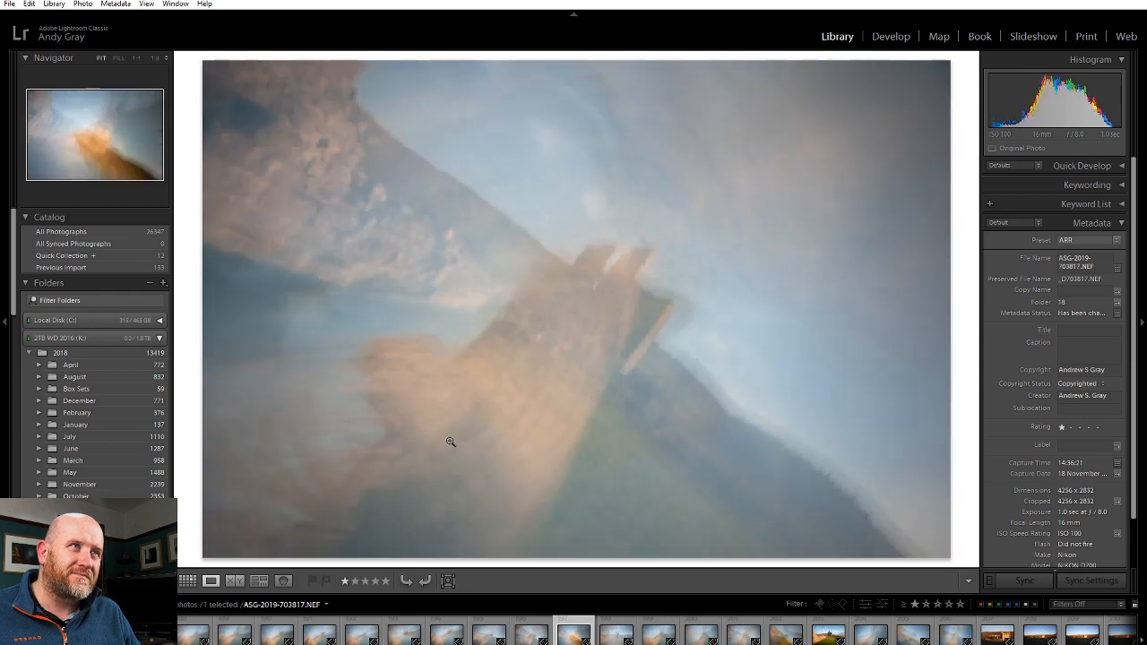
{"action": "key", "text": "Left"}
{"action": "key", "text": "2"}
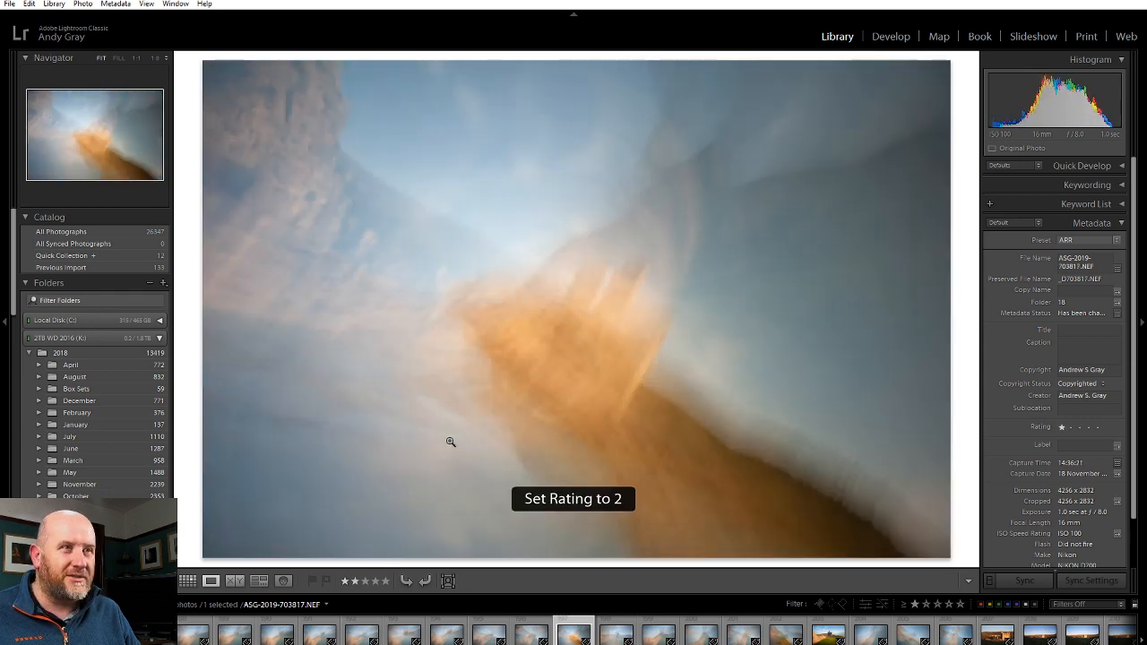
Review the frames preceding ASG-2019-703817.NEF back to ASG-2019-703812.NEF
{"action": "key", "text": "Left"}
{"action": "key", "text": "Left"}
{"action": "key", "text": "Left"}
{"action": "key", "text": "Left"}
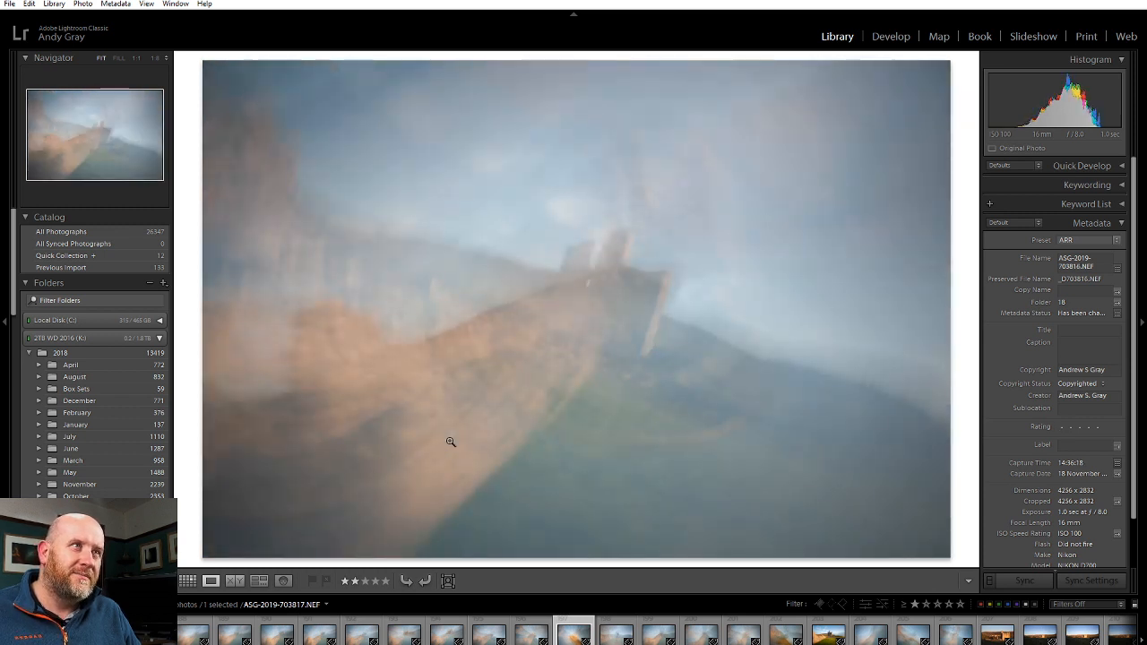
{"action": "key", "text": "Right"}
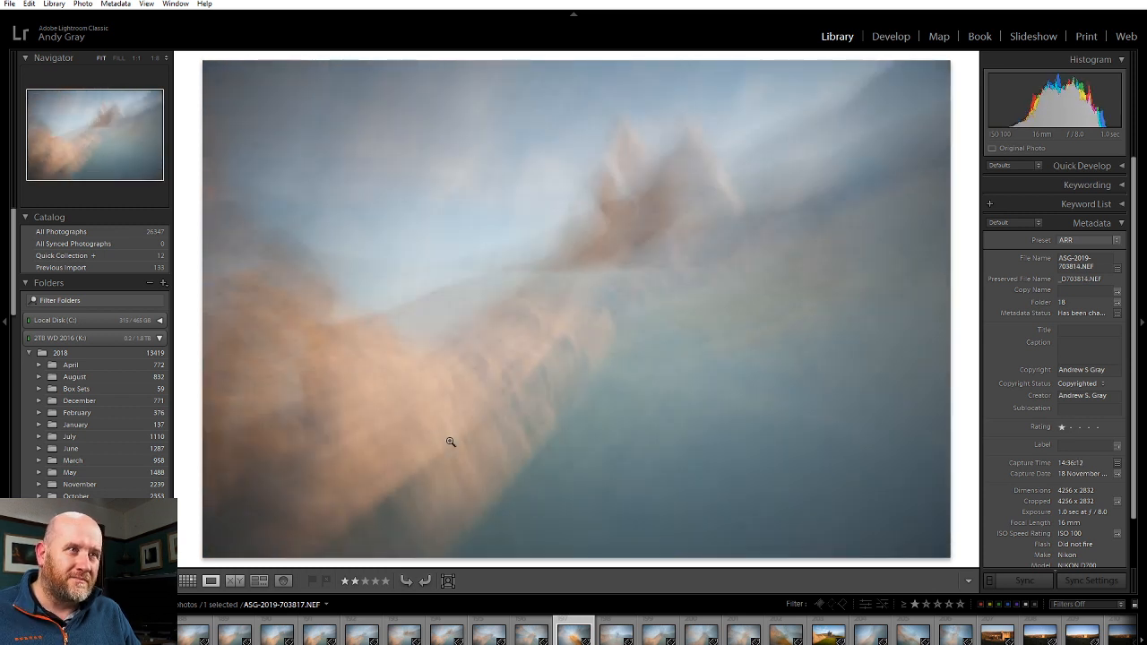
{"action": "key", "text": "Left"}
{"action": "key", "text": "Left"}
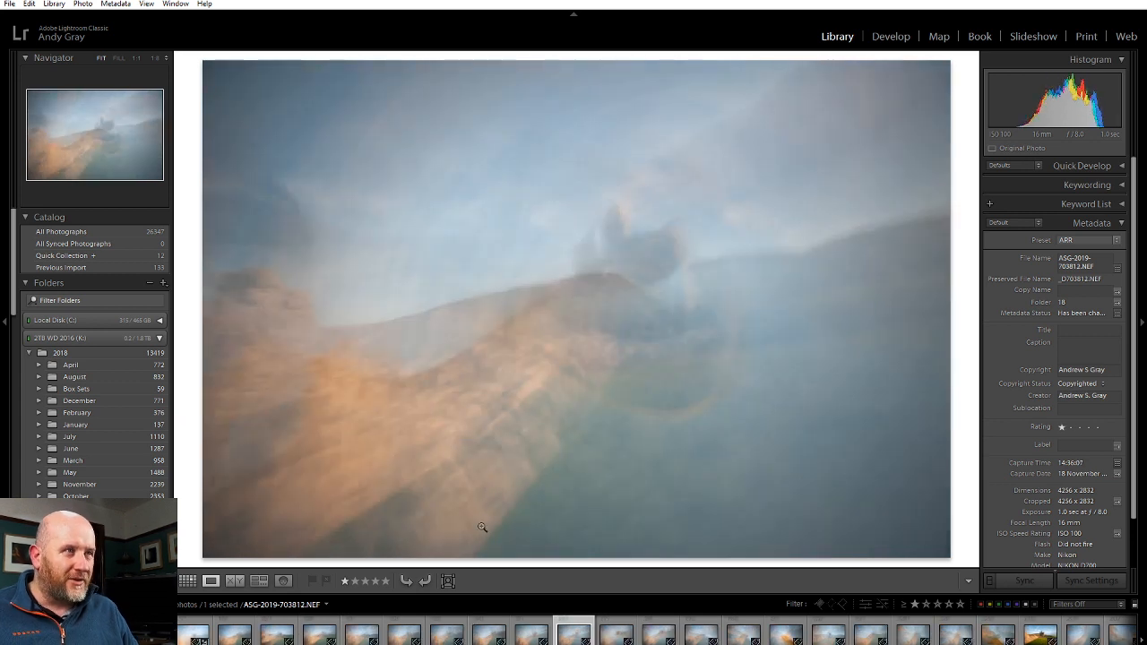
Filter the photos to a rating of one star or higher and compare ASG-2019-703800.NEF with ASG-2019-703801.NEF
{"action": "left_click", "coordinate": [916, 604]}
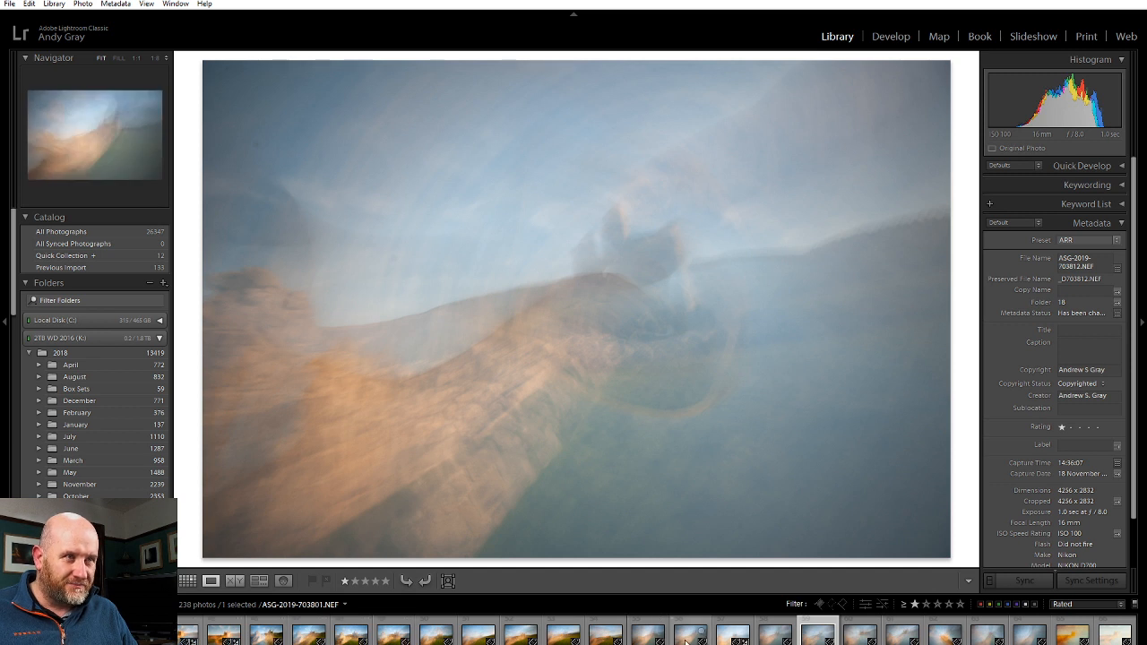
{"action": "left_click", "coordinate": [607, 636]}
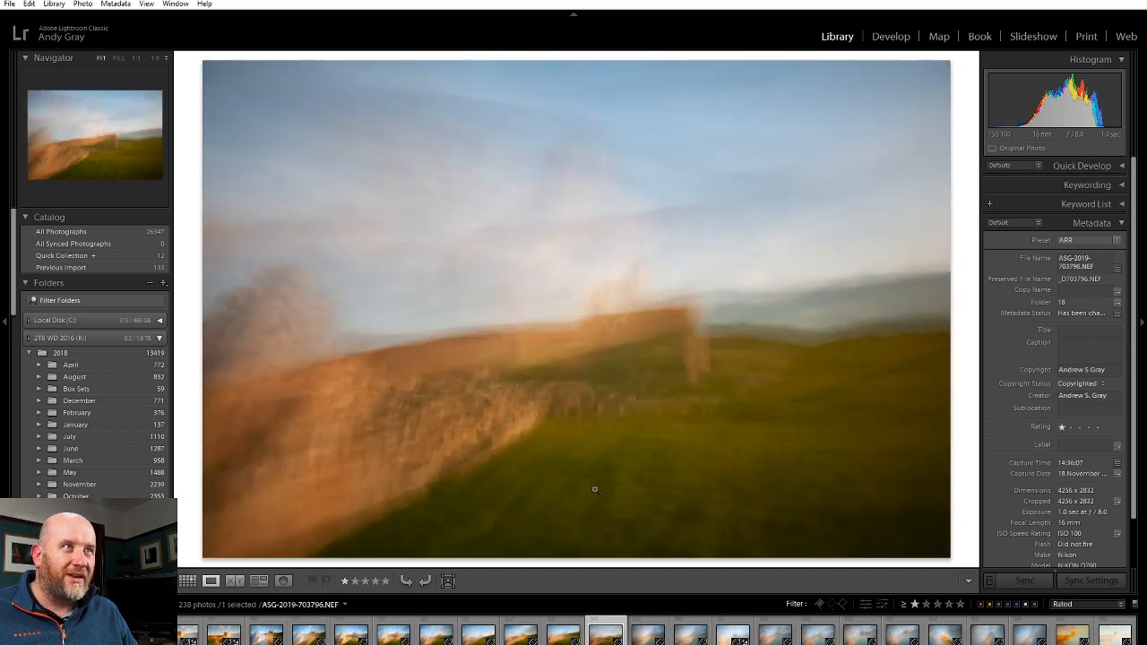
{"action": "key", "text": "Right"}
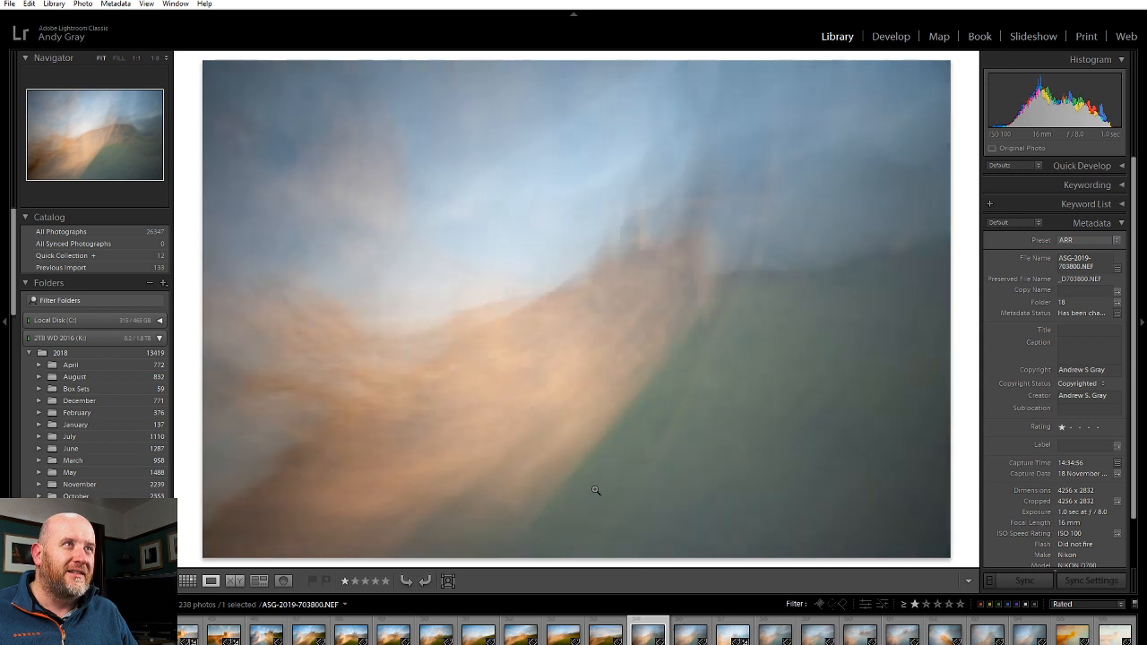
{"action": "key", "text": "Right"}
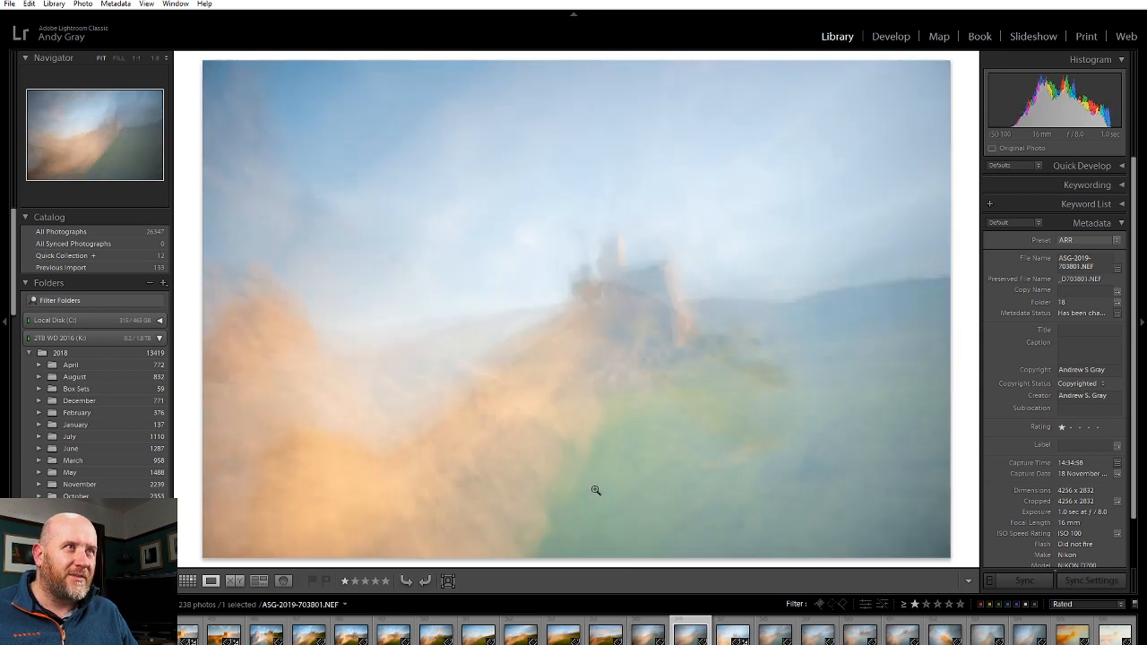
{"action": "key", "text": "Left"}
{"action": "key", "text": "Right"}
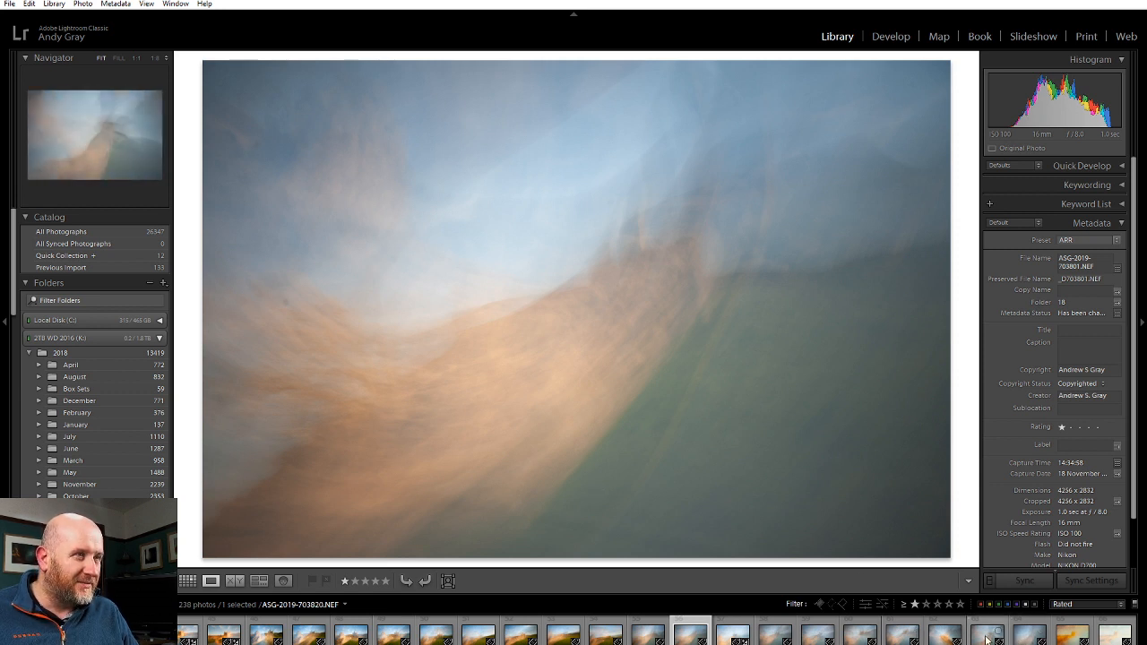
Check the rated frames up to ASG-2019-703813.NEF and rate ASG-2019-703801.NEF two stars
{"action": "key", "text": "Right"}
{"action": "key", "text": "Right"}
{"action": "key", "text": "Right"}
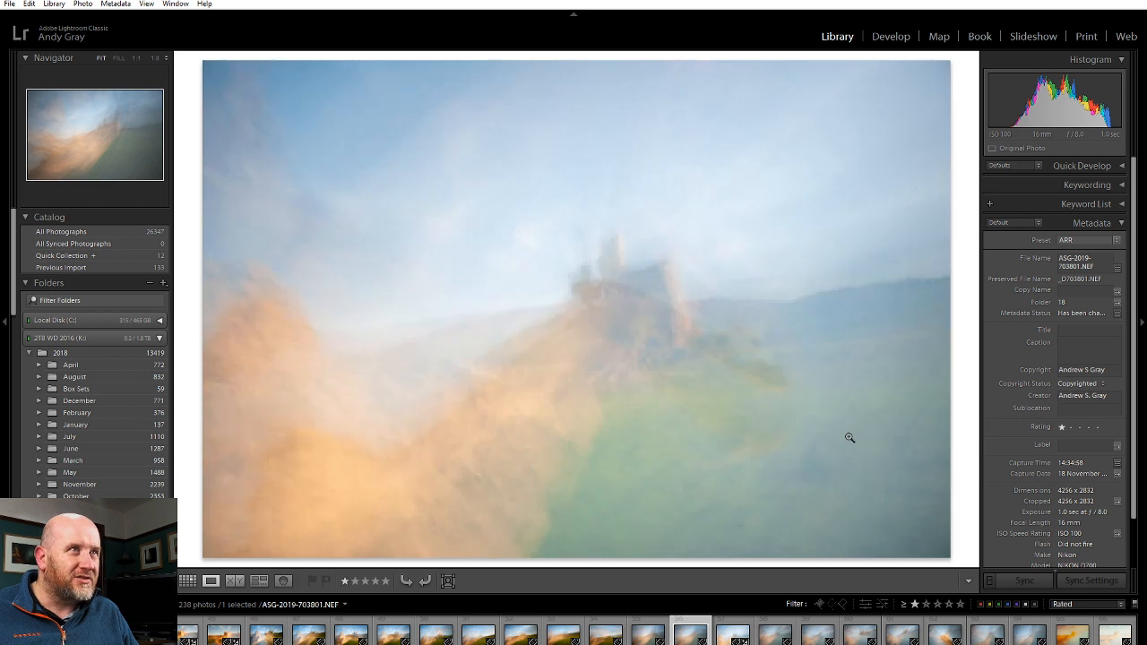
{"action": "key", "text": "Right"}
{"action": "key", "text": "Right"}
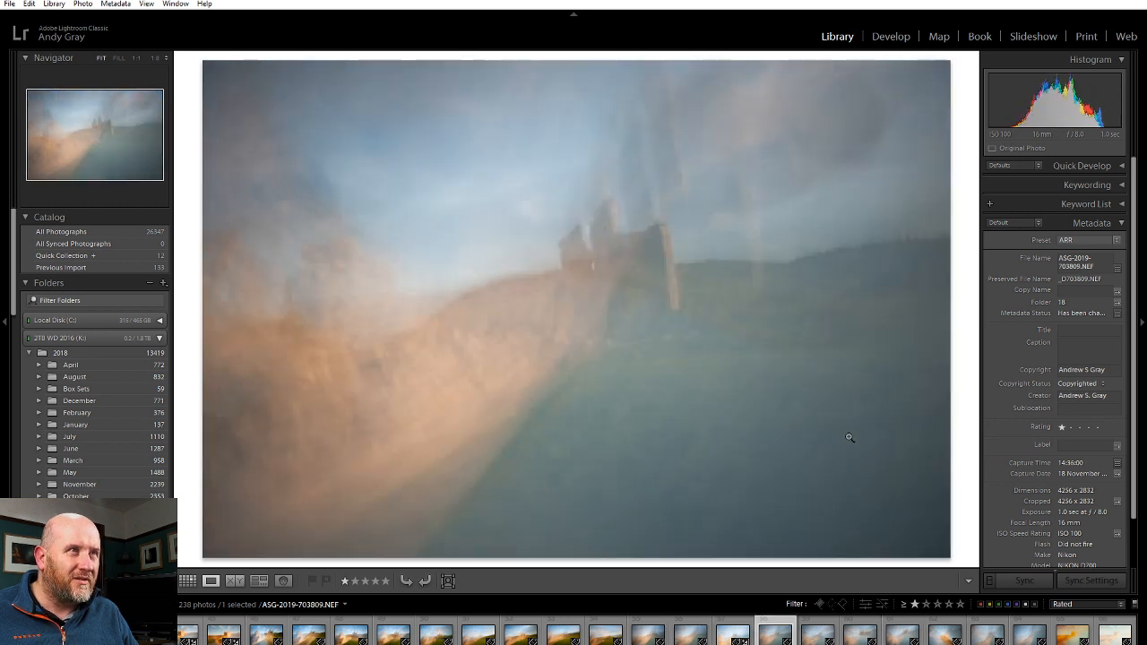
{"action": "key", "text": "Right"}
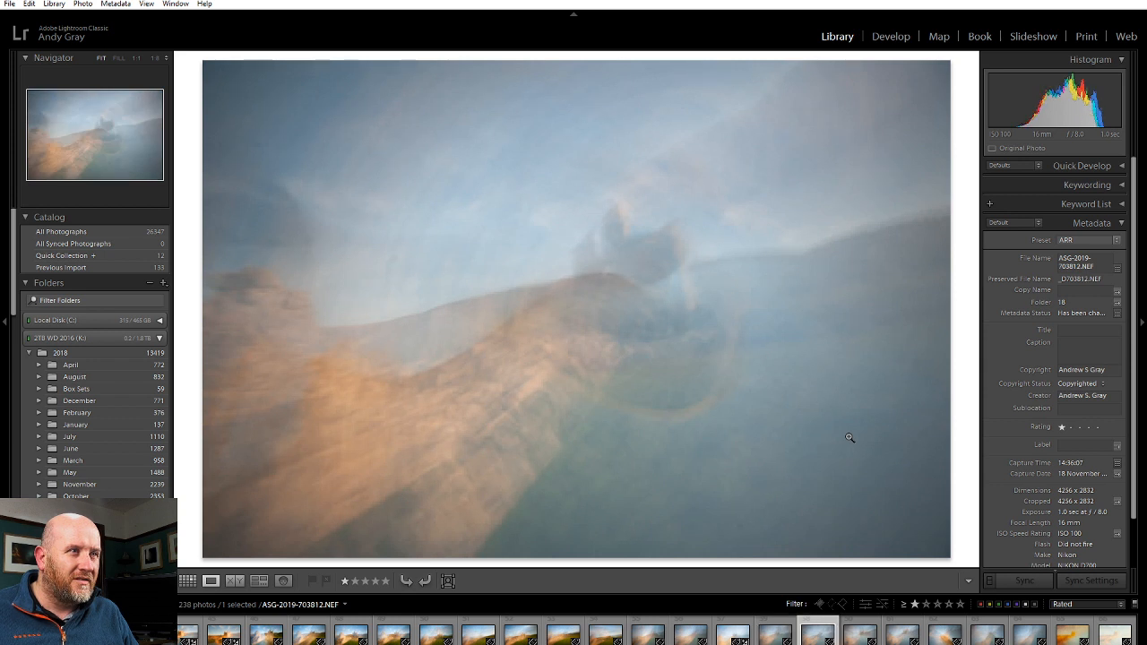
{"action": "key", "text": "Right"}
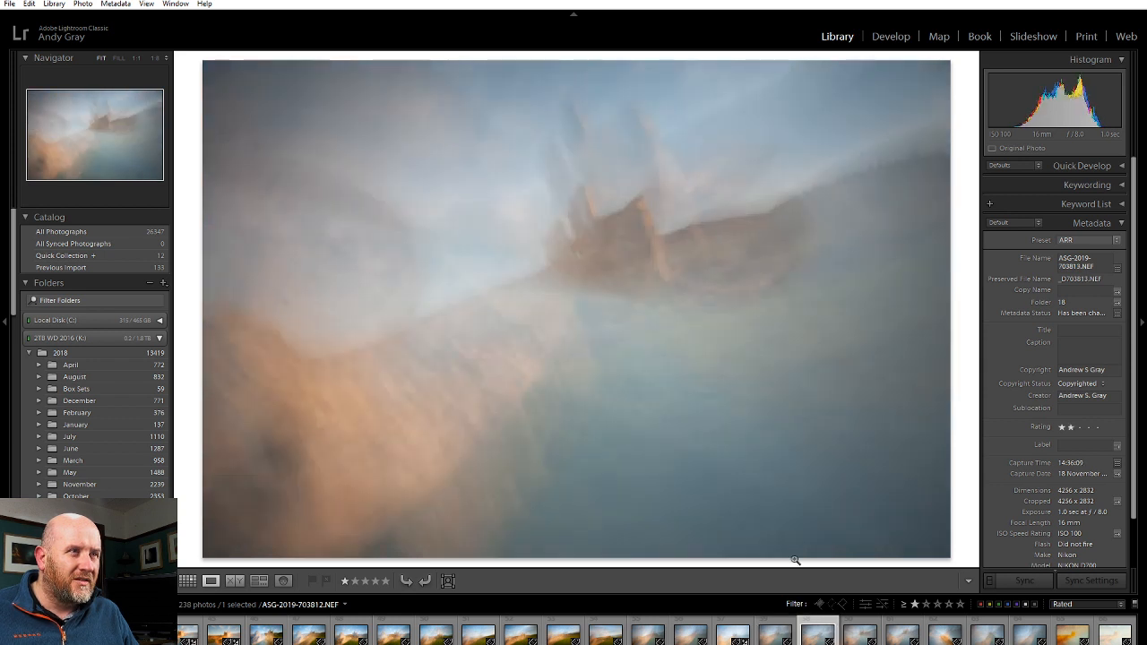
{"action": "left_click", "coordinate": [698, 634]}
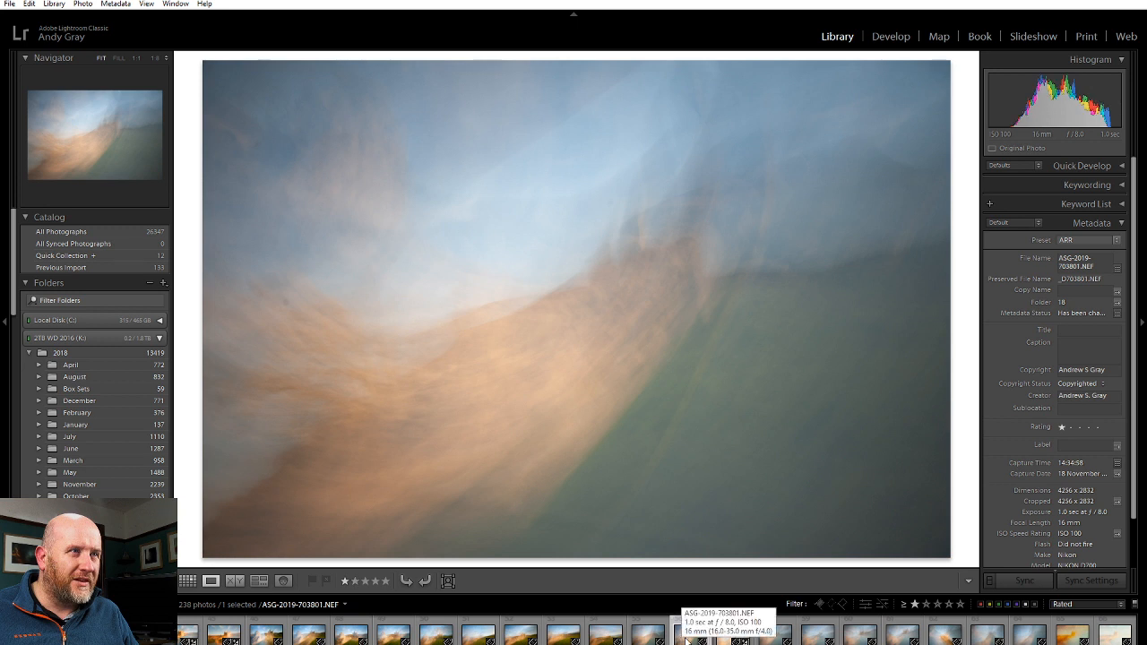
{"action": "key", "text": "2"}
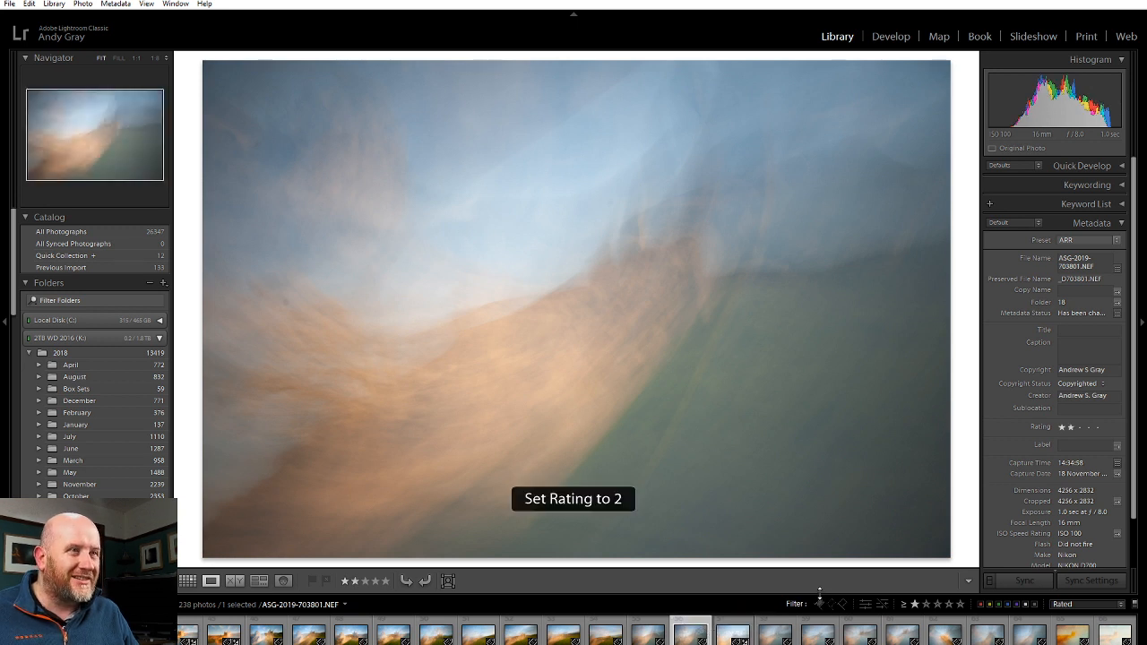
Review the rated frames following ASG-2019-703801.NEF and rate ASG-2019-703814.NEF two stars
{"action": "key", "text": "Right"}
{"action": "key", "text": "Right"}
{"action": "key", "text": "Right"}
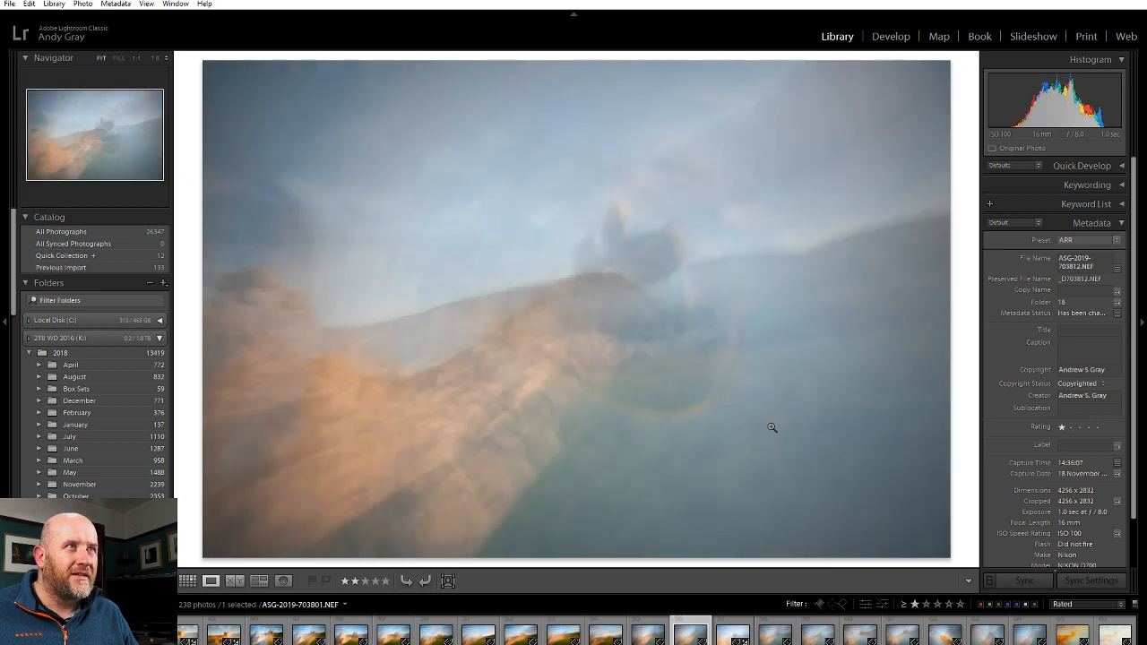
{"action": "key", "text": "Right"}
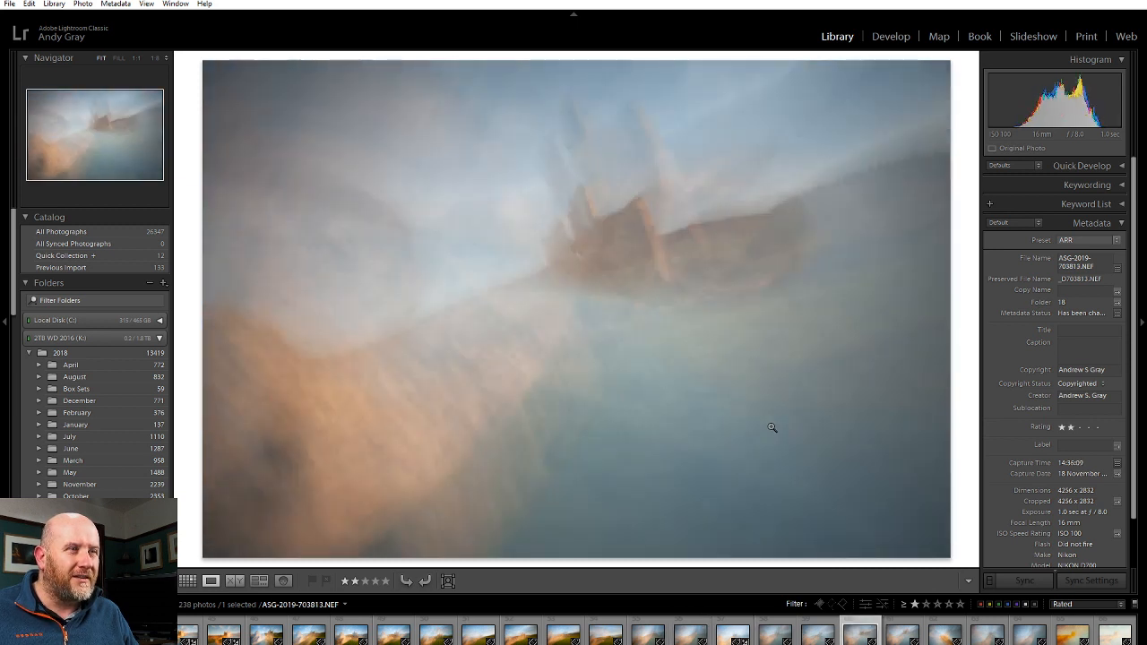
{"action": "key", "text": "Right"}
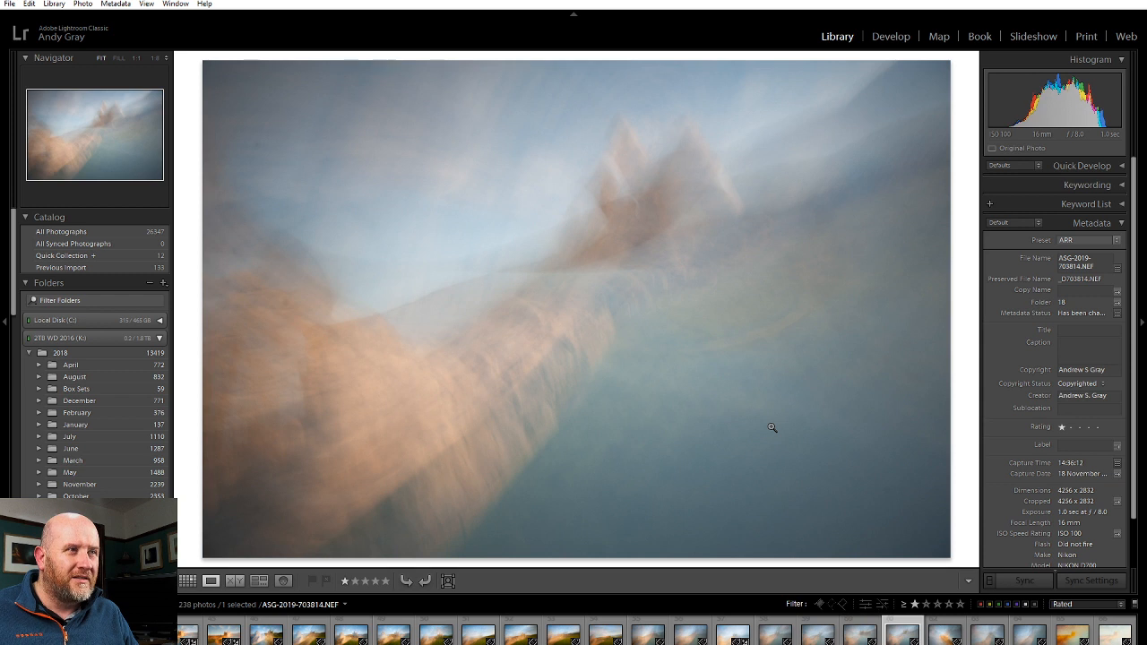
{"action": "key", "text": "2"}
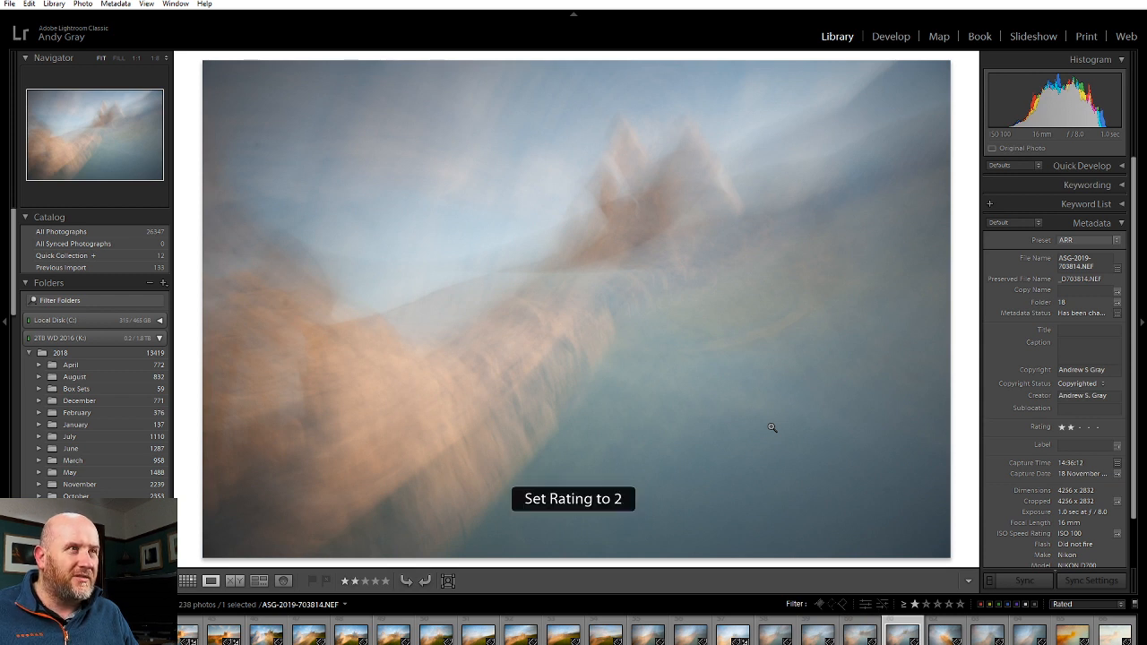
Check the remaining rated castle frames up to ASG-2019-703824.NEF and filter the photos to two stars or higher
{"action": "key", "text": "Right"}
{"action": "key", "text": "Right"}
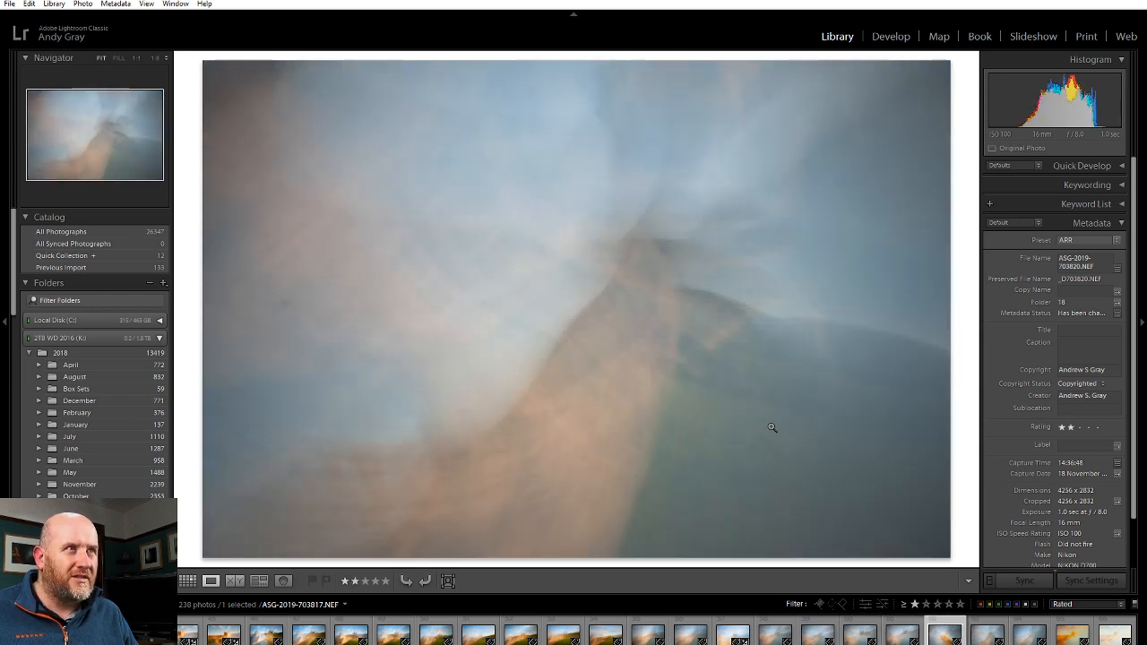
{"action": "key", "text": "Right"}
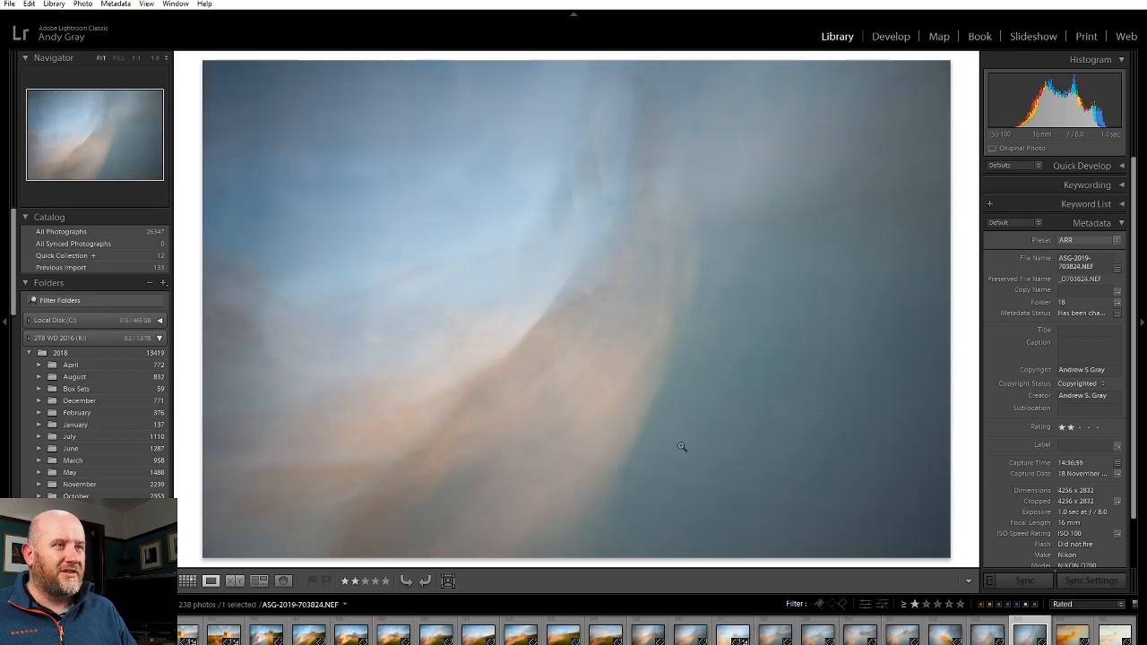
{"action": "left_click", "coordinate": [926, 604]}
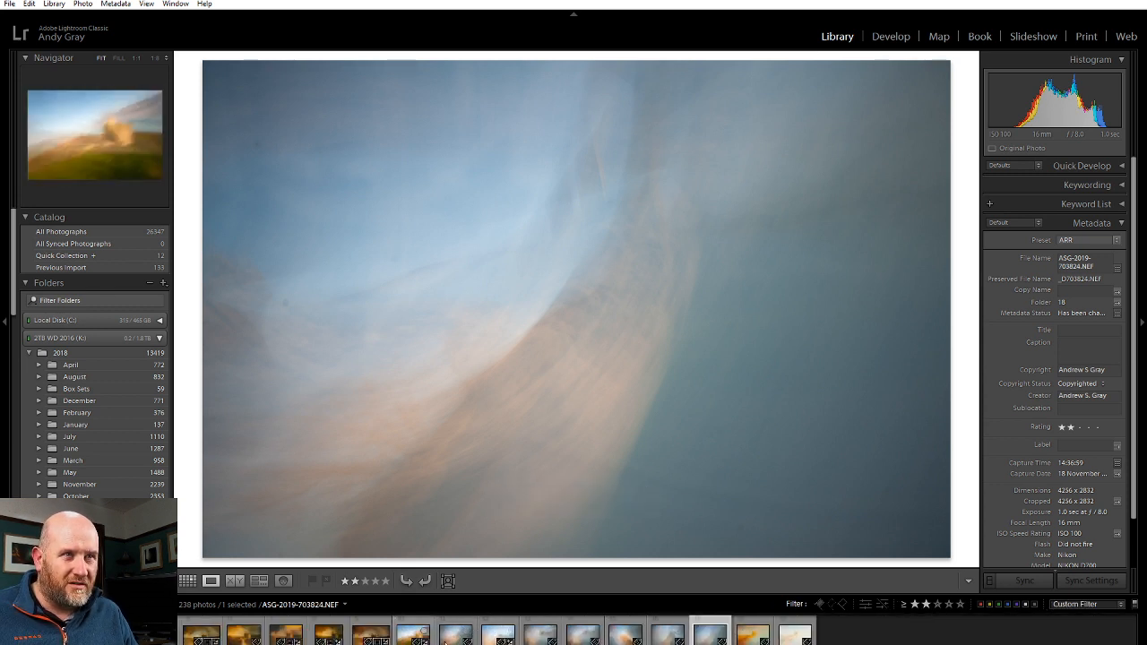
Select the run of castle frames from ASG-2019-703801.NEF through ASG-2019-703824.NEF
{"action": "left_click", "coordinate": [457, 632]}
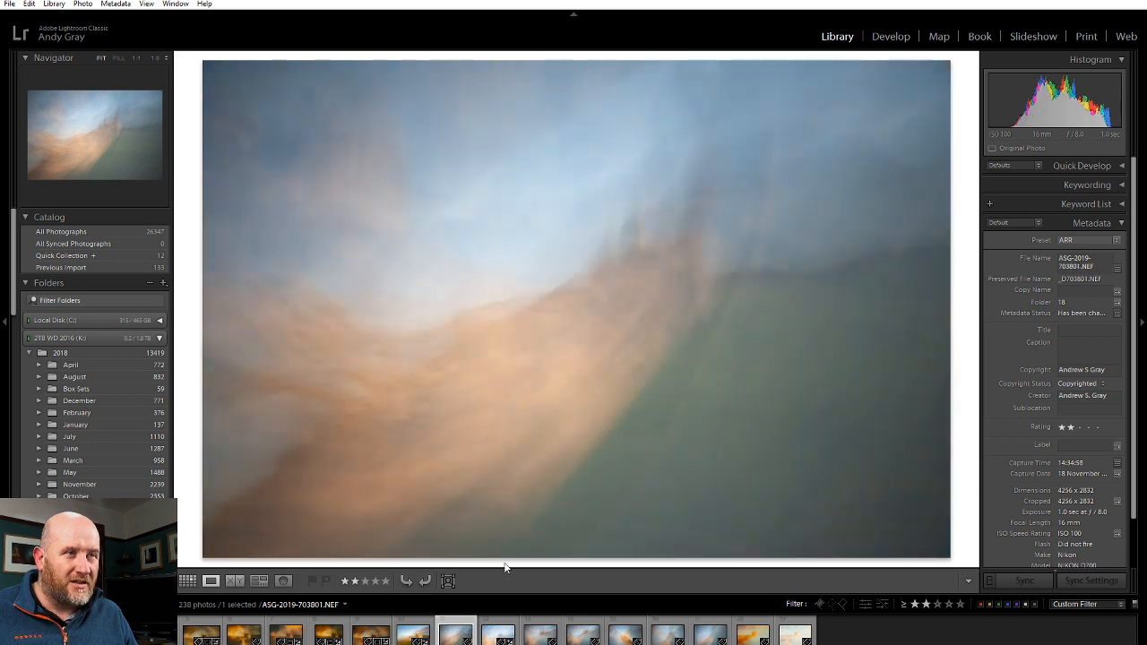
{"action": "left_click", "coordinate": [710, 638], "text": "ctrl"}
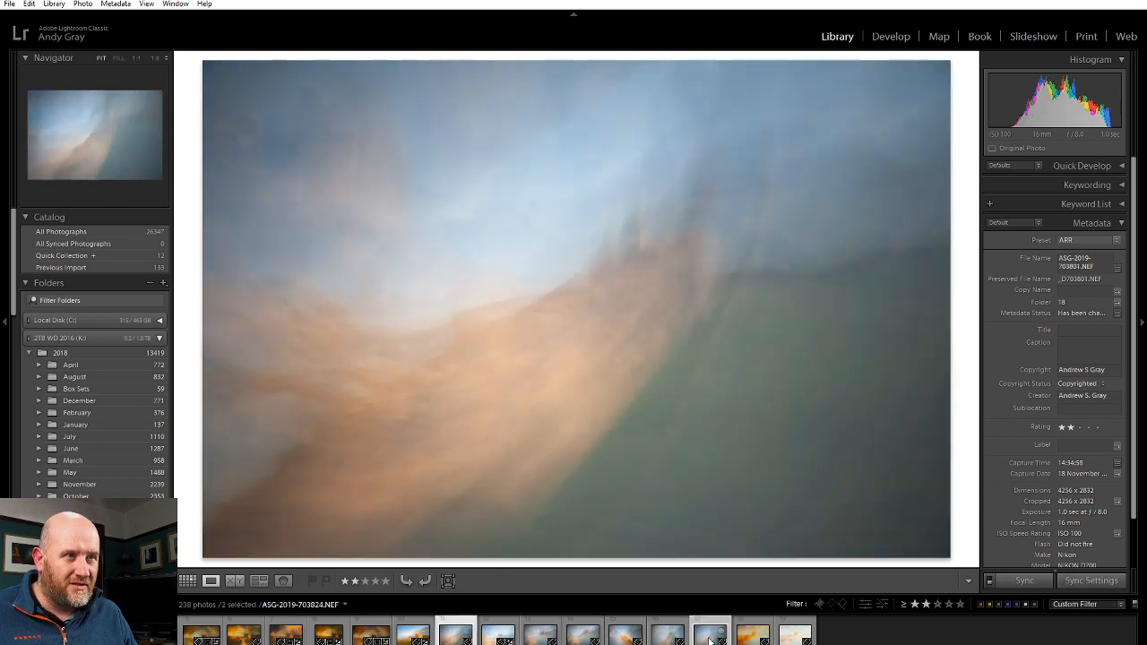
{"action": "left_click", "coordinate": [710, 638], "text": "ctrl"}
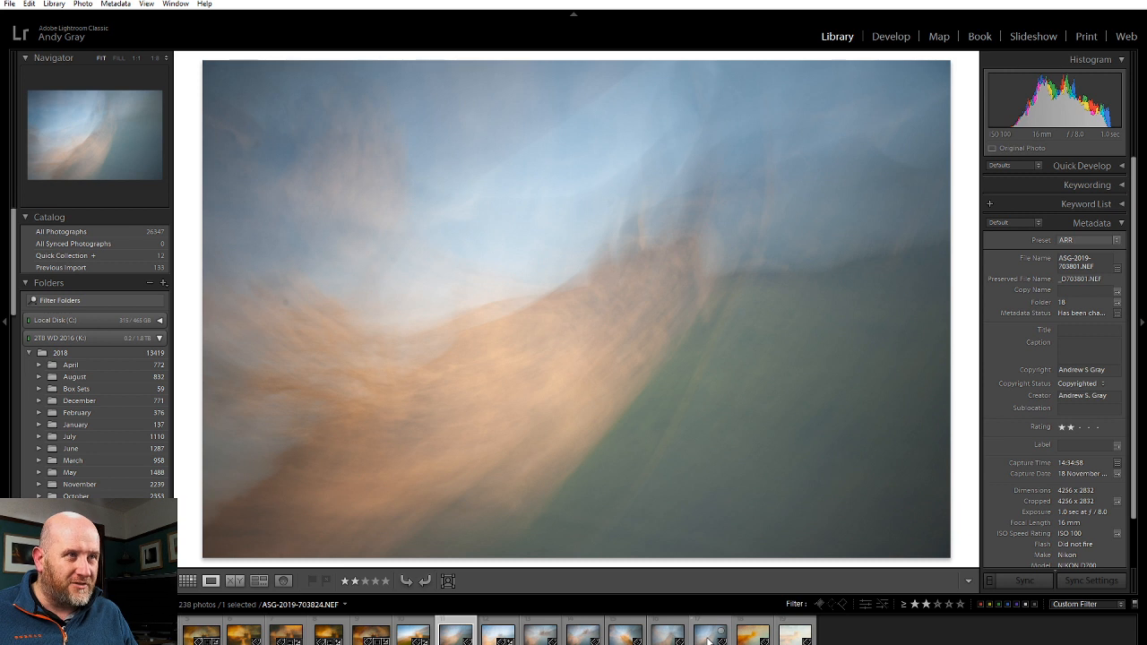
{"action": "left_click", "coordinate": [710, 639], "text": "shift"}
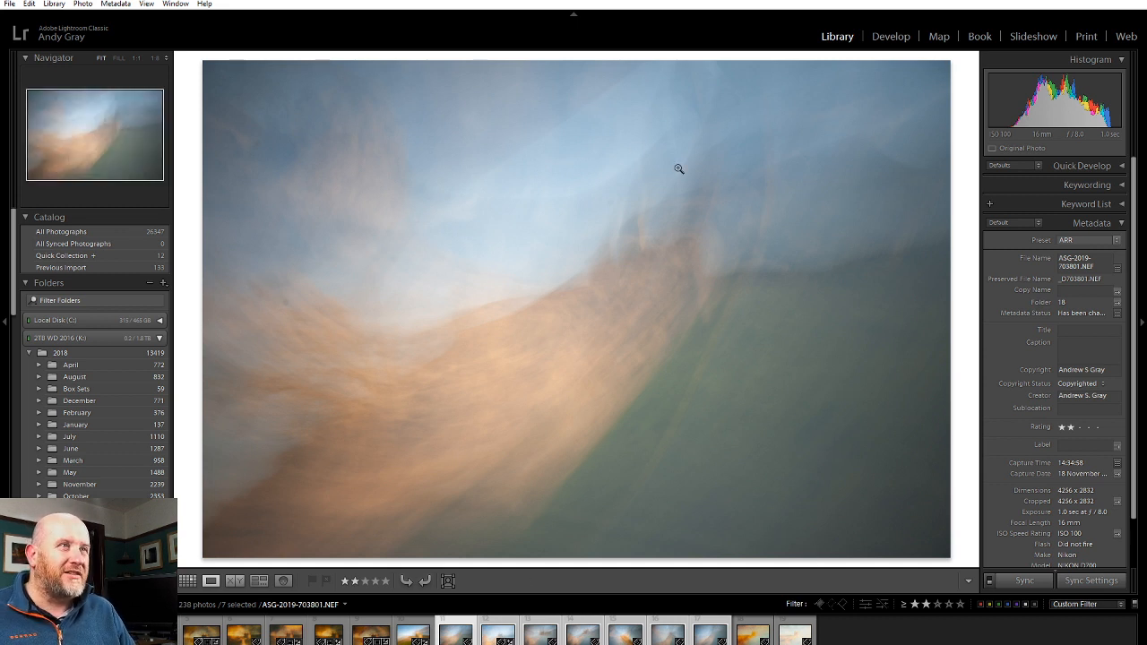
Open ASG-2019-703803.NEF for developing and enable lens profile corrections with a vignetting amount of 179
{"action": "left_click", "coordinate": [495, 635]}
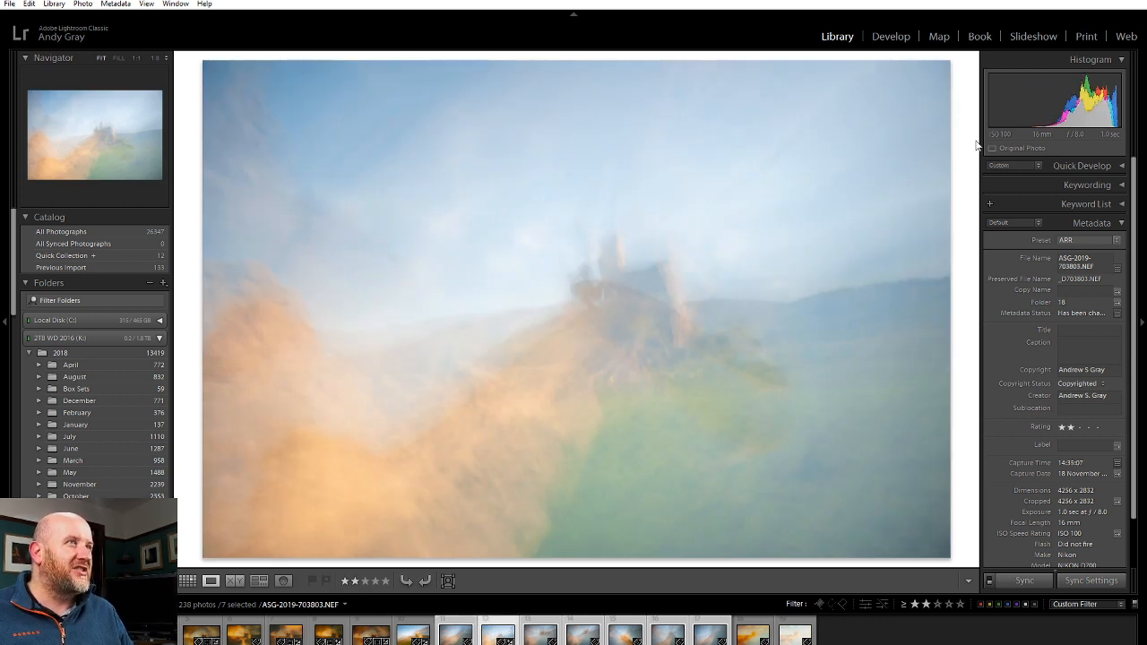
{"action": "left_click", "coordinate": [899, 39]}
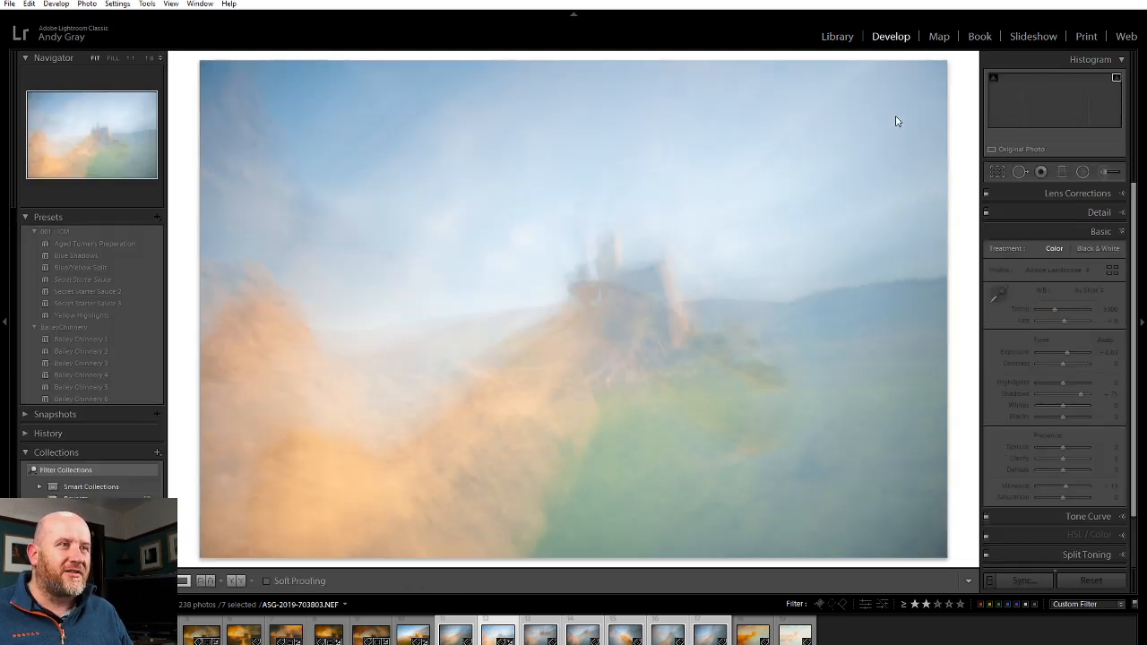
{"action": "left_click", "coordinate": [1081, 194]}
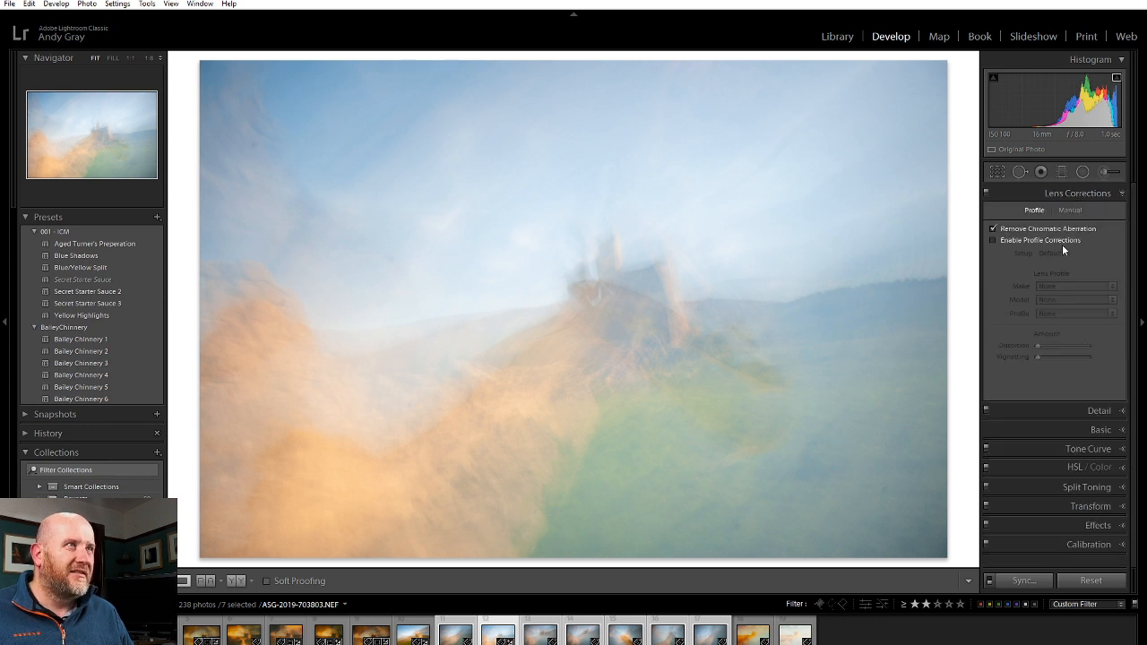
{"action": "left_click", "coordinate": [1063, 242]}
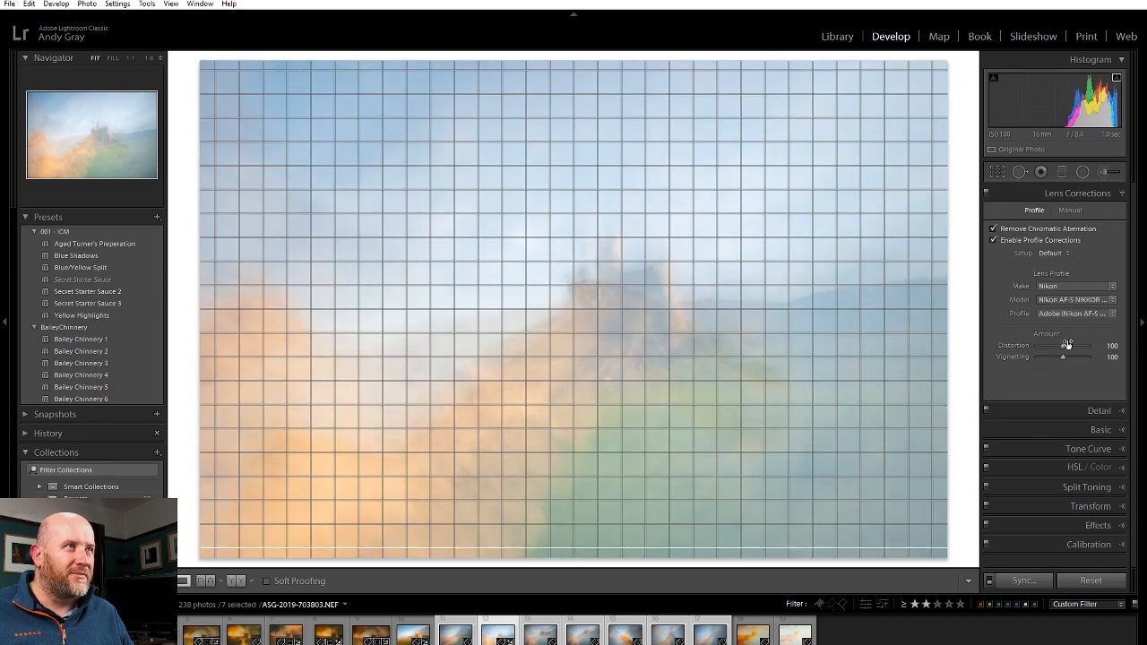
{"action": "left_click", "coordinate": [1083, 357]}
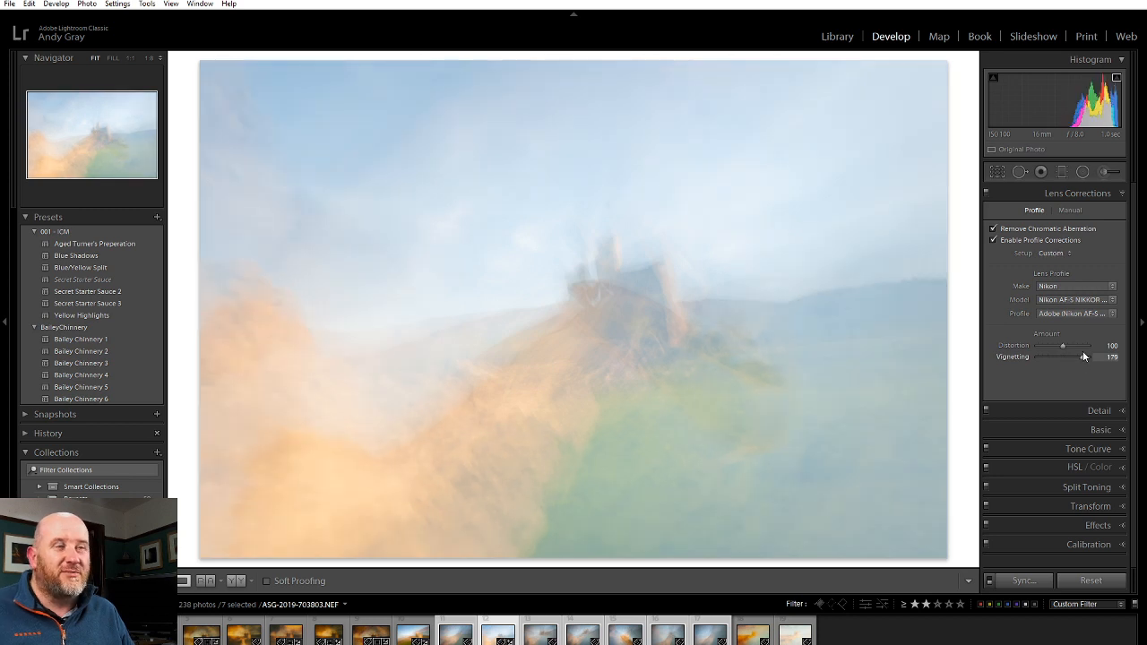
{"action": "left_click", "coordinate": [1092, 195]}
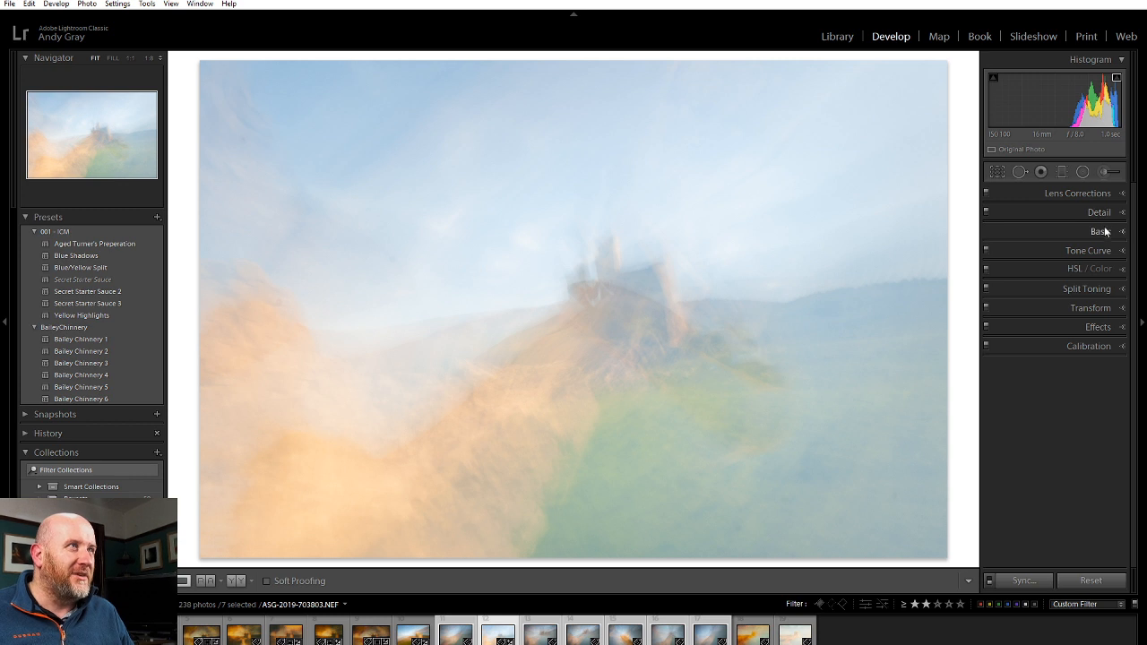
Try a contrast of +12, reset the contrast to 0, and set the highlights to +2
{"action": "left_click", "coordinate": [1103, 231]}
{"action": "mouse_move", "coordinate": [1079, 365]}
{"action": "left_mouse_down"}
{"action": "mouse_move", "coordinate": [1092, 367]}
{"action": "mouse_move", "coordinate": [1070, 368]}
{"action": "left_mouse_up"}
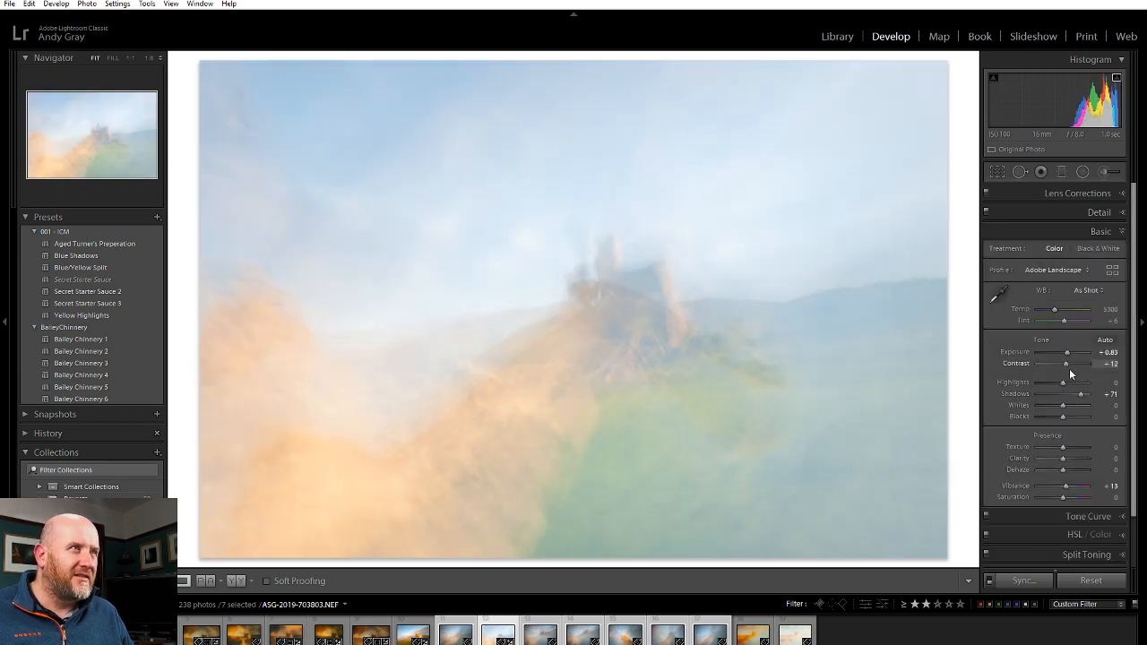
{"action": "double_click", "coordinate": [1066, 363]}
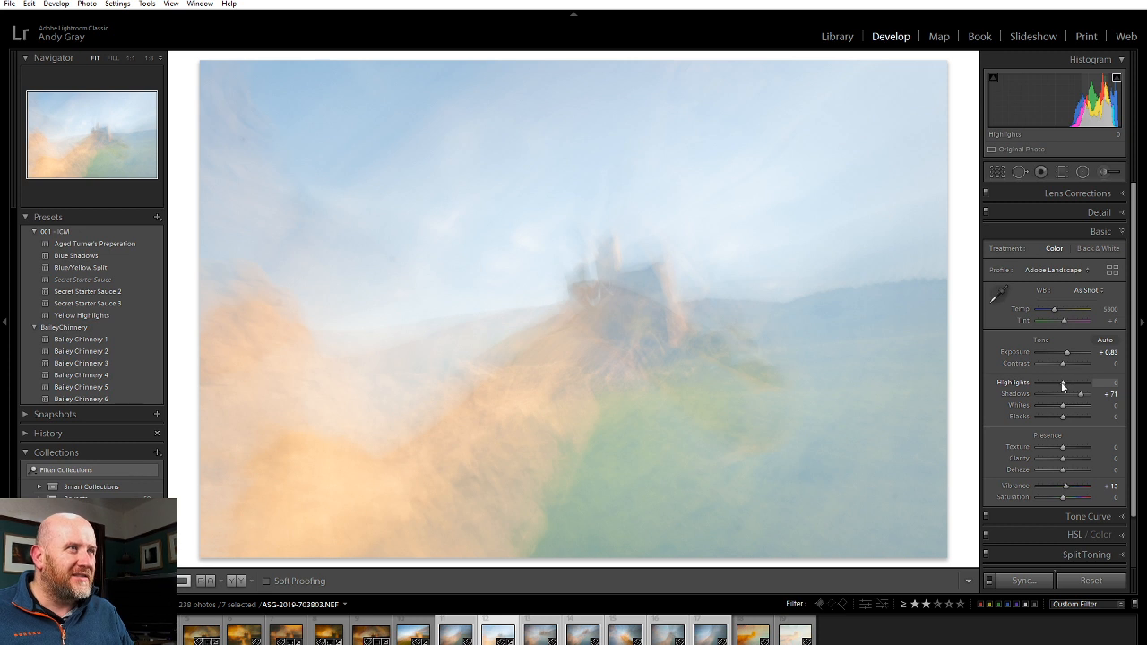
{"action": "left_click_drag", "start_coordinate": [1038, 382], "coordinate": [1061, 382]}
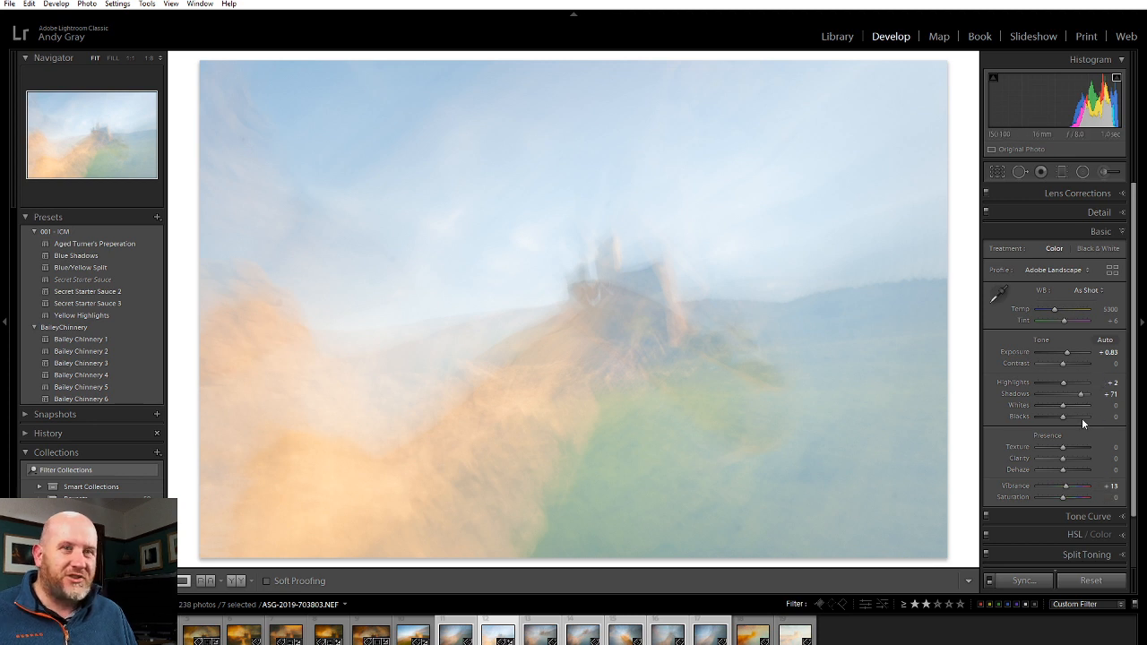
{"action": "left_click", "coordinate": [1101, 232]}
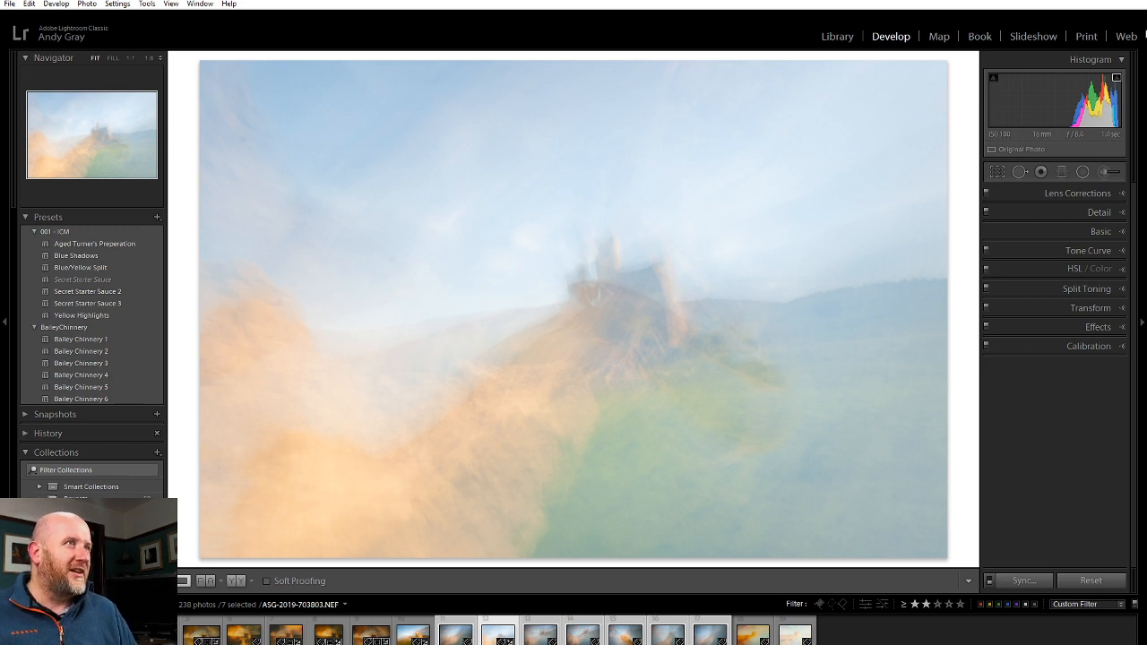
Set the photo's white balance to Auto
{"action": "left_click", "coordinate": [1092, 232]}
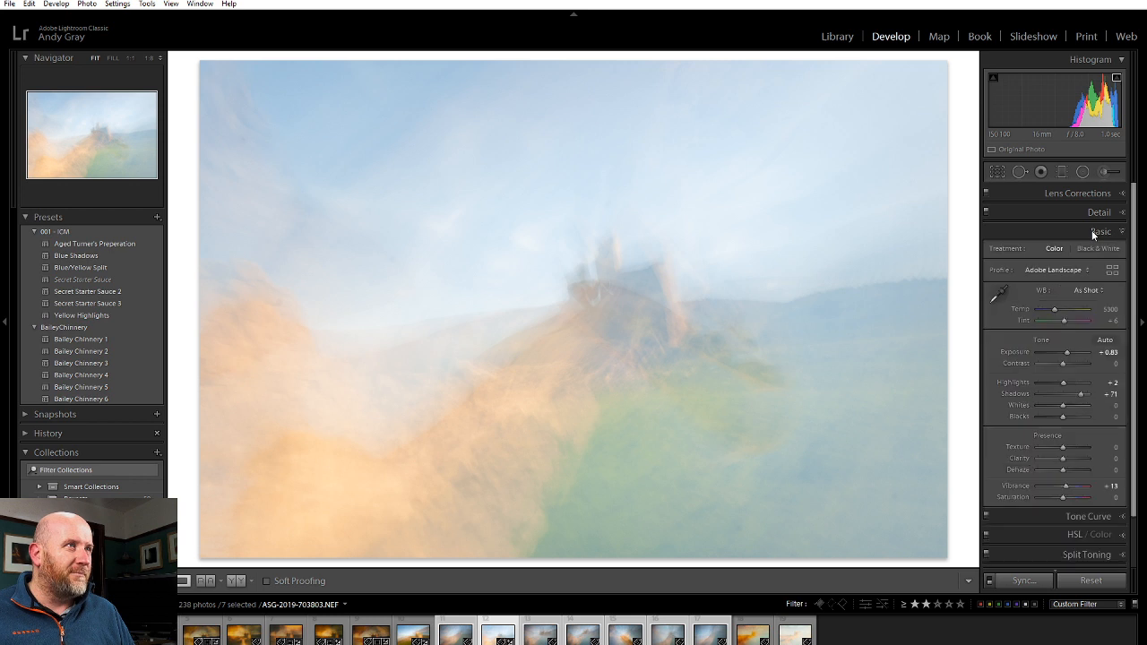
{"action": "left_click", "coordinate": [1099, 292]}
{"action": "left_click", "coordinate": [1076, 320]}
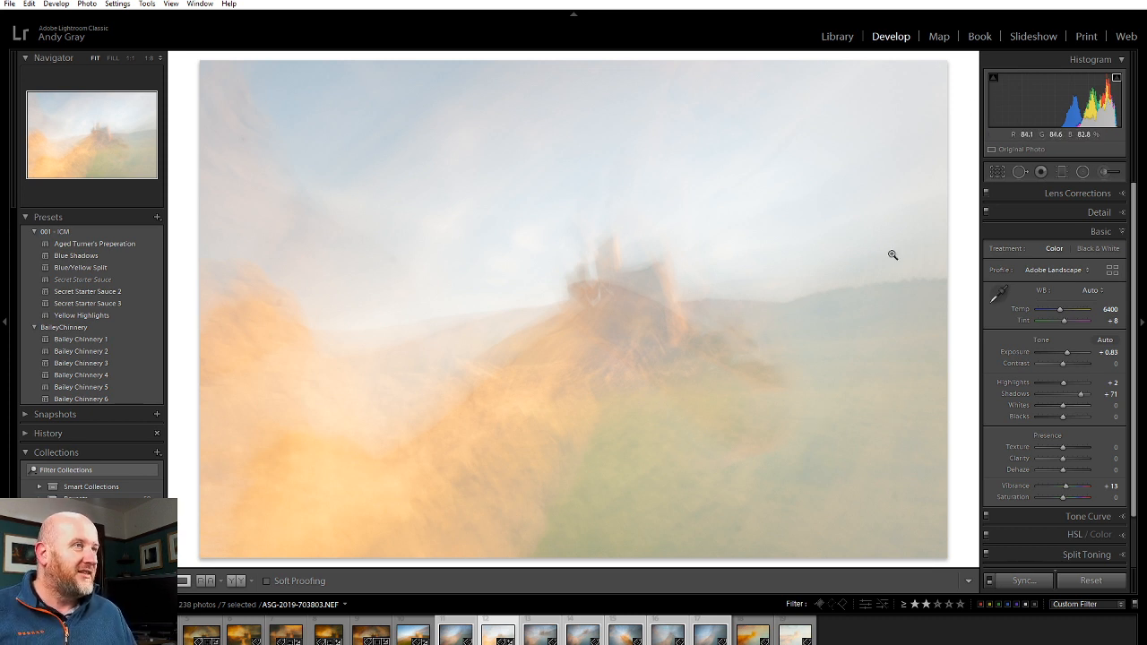
Set the texture to +14 and the luminance noise reduction to 26
{"action": "mouse_move", "coordinate": [1064, 448]}
{"action": "left_mouse_down"}
{"action": "mouse_move", "coordinate": [1076, 448]}
{"action": "mouse_move", "coordinate": [1063, 444]}
{"action": "left_mouse_up"}
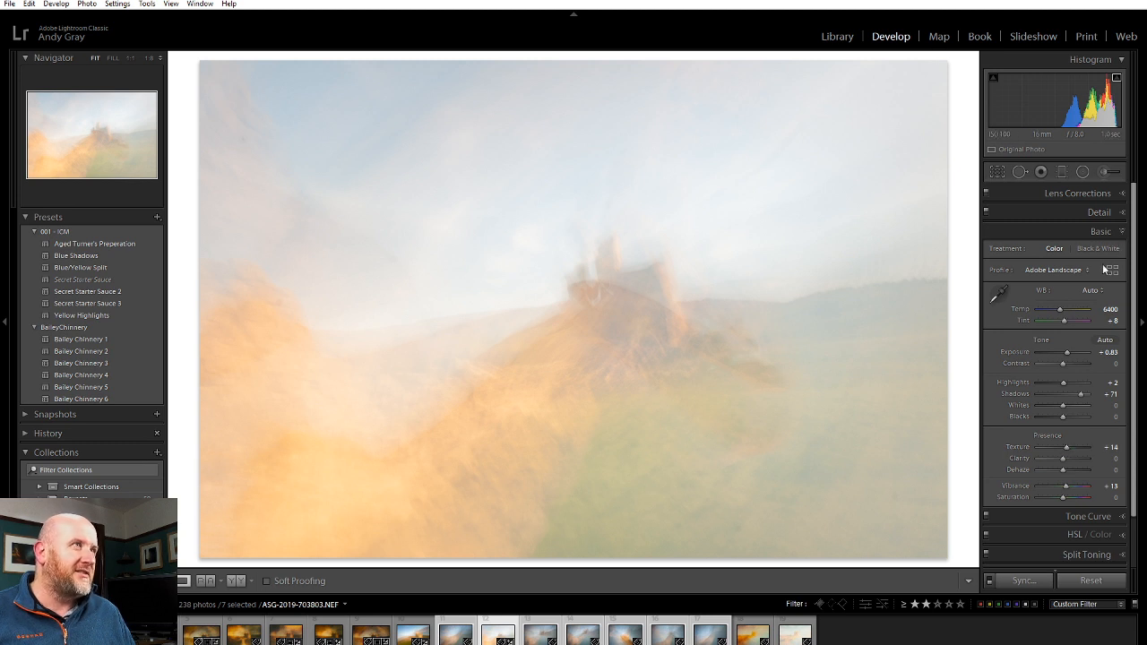
{"action": "left_click", "coordinate": [1106, 215]}
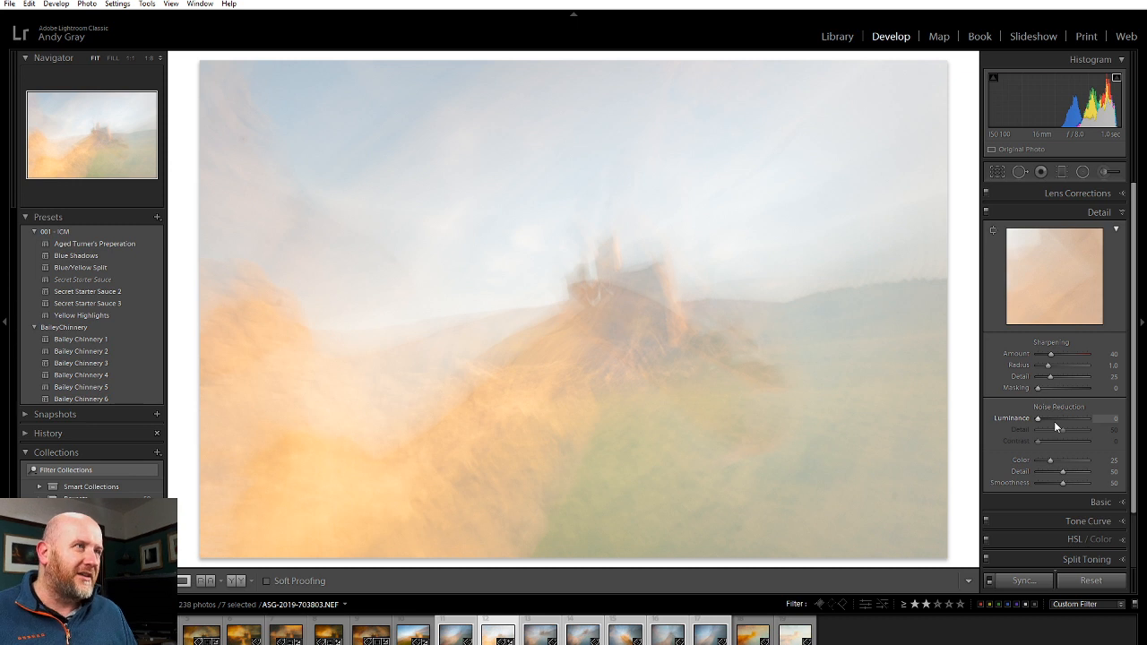
{"action": "left_click", "coordinate": [1051, 418]}
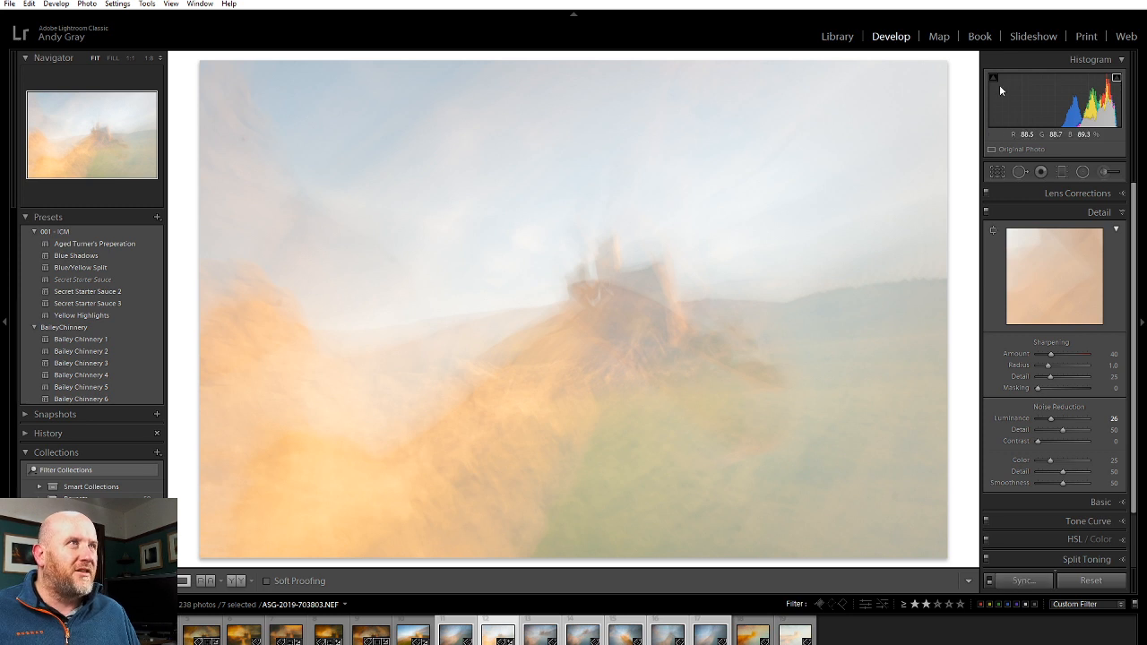
Heal the dust spots across the sky and above the castle with Spot Removal, using the spot visualization
{"action": "left_click", "coordinate": [1022, 172]}
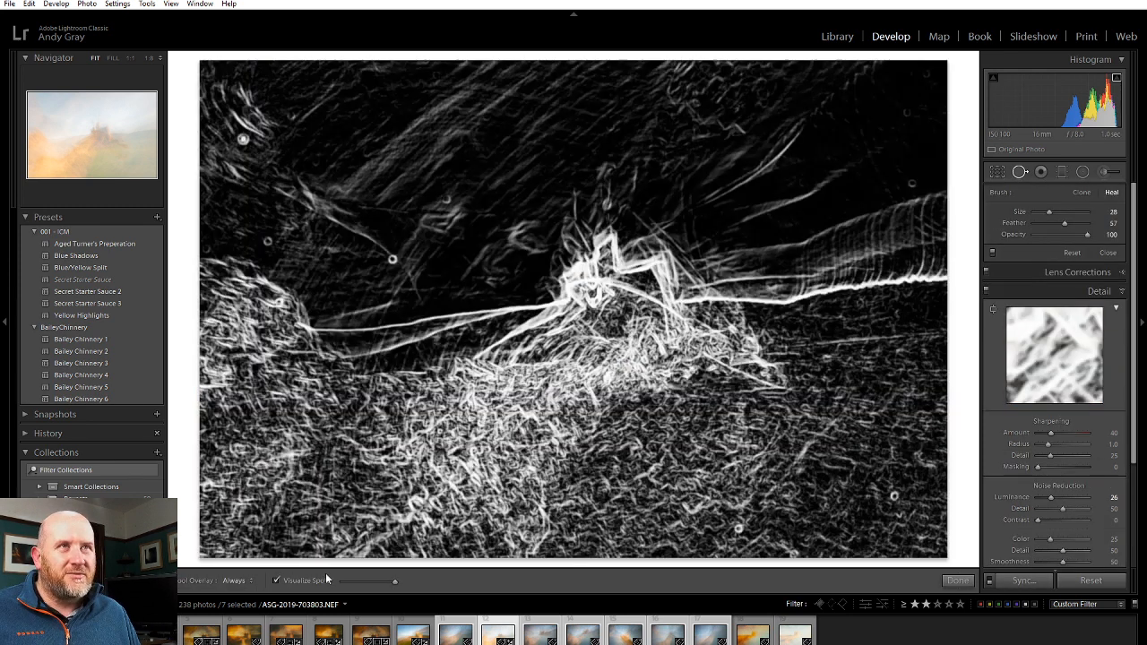
{"action": "scroll", "coordinate": [243, 139], "scroll_direction": "up", "scroll_amount": 8}
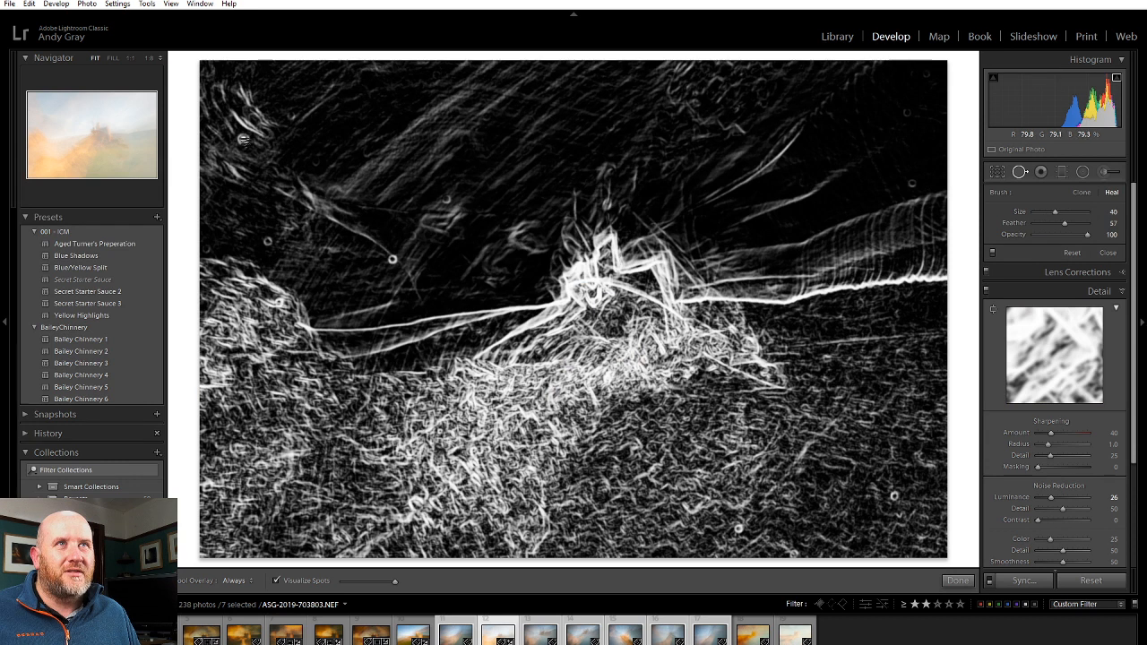
{"action": "left_click", "coordinate": [243, 139]}
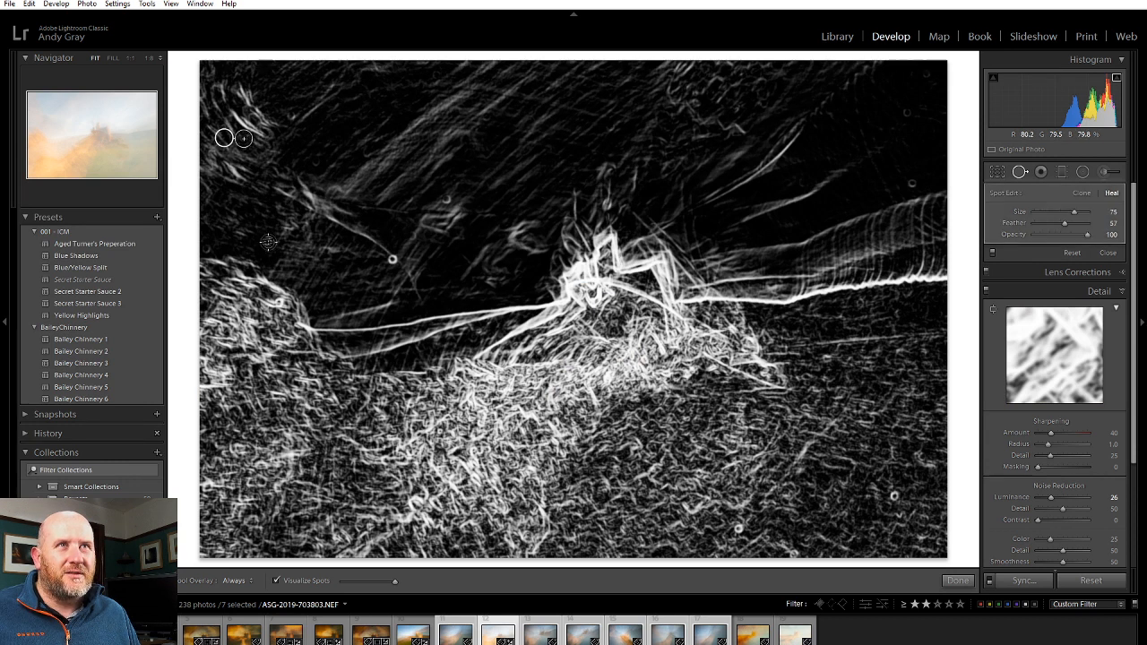
{"action": "scroll", "coordinate": [267, 242], "scroll_direction": "down", "scroll_amount": 1}
{"action": "left_click", "coordinate": [268, 242]}
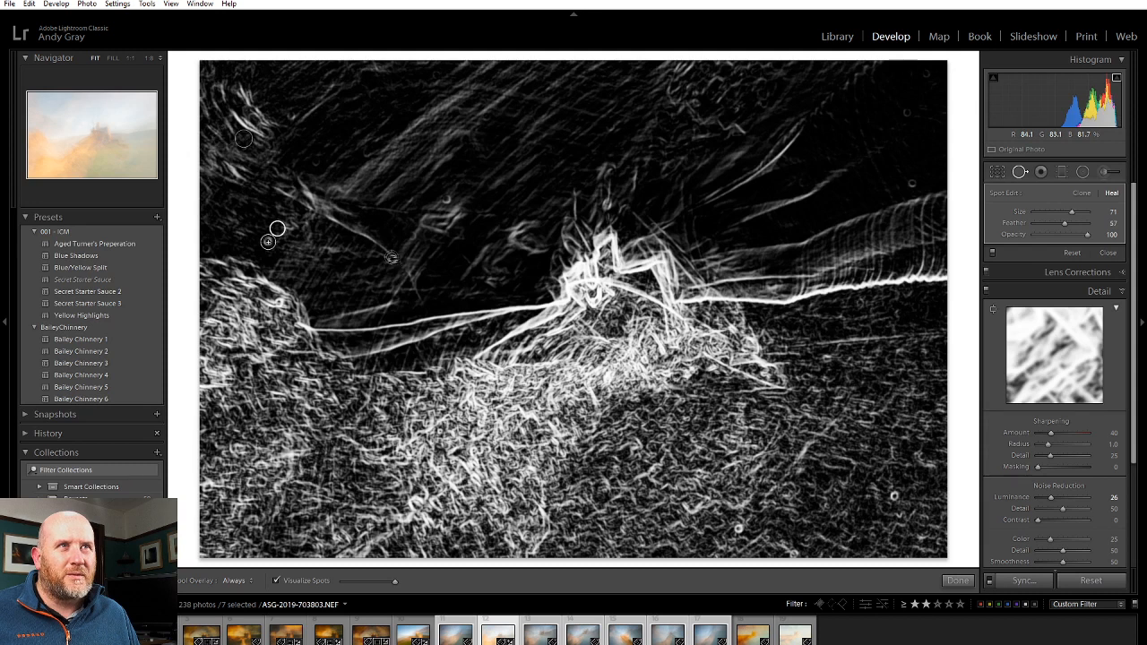
{"action": "left_click", "coordinate": [393, 259]}
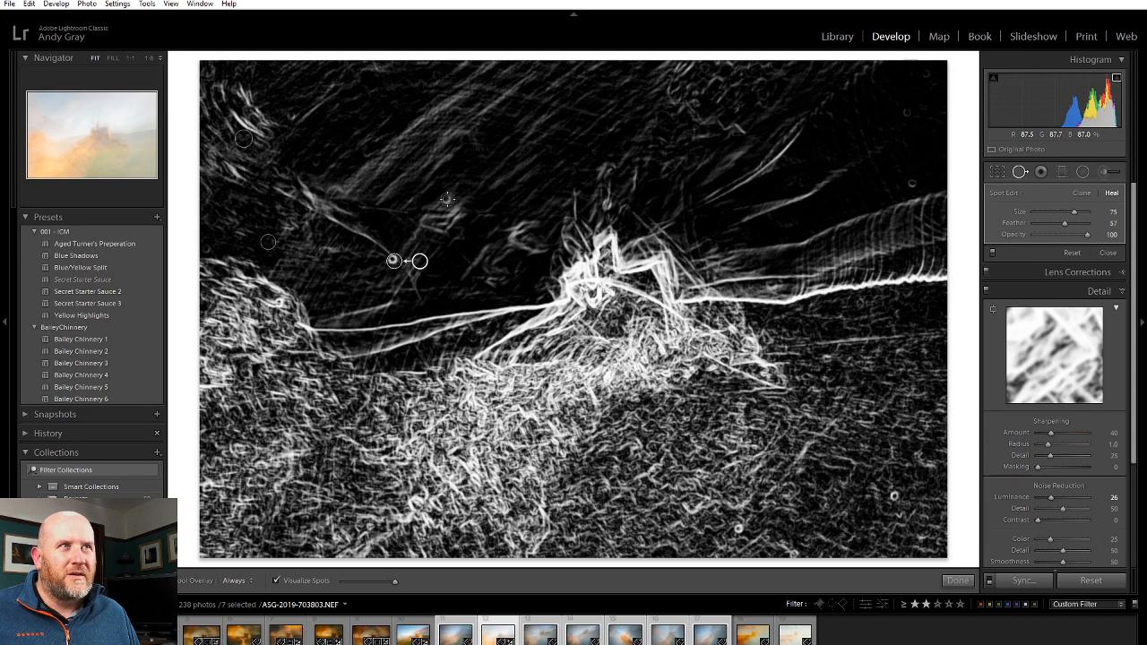
{"action": "left_click", "coordinate": [447, 198]}
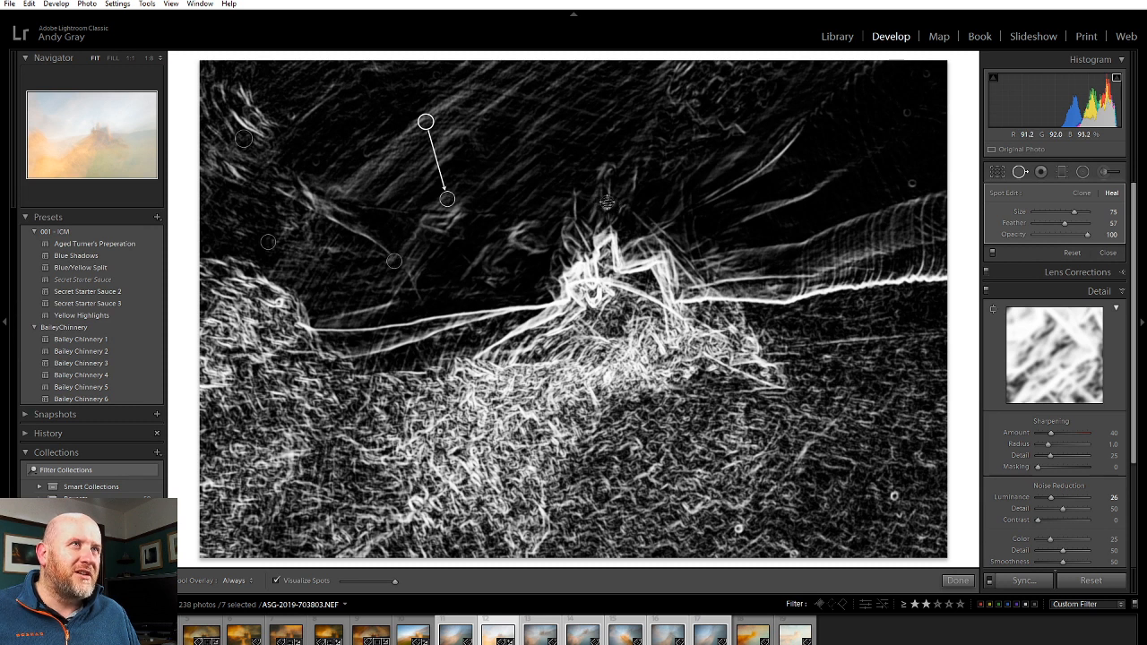
{"action": "left_click", "coordinate": [606, 203]}
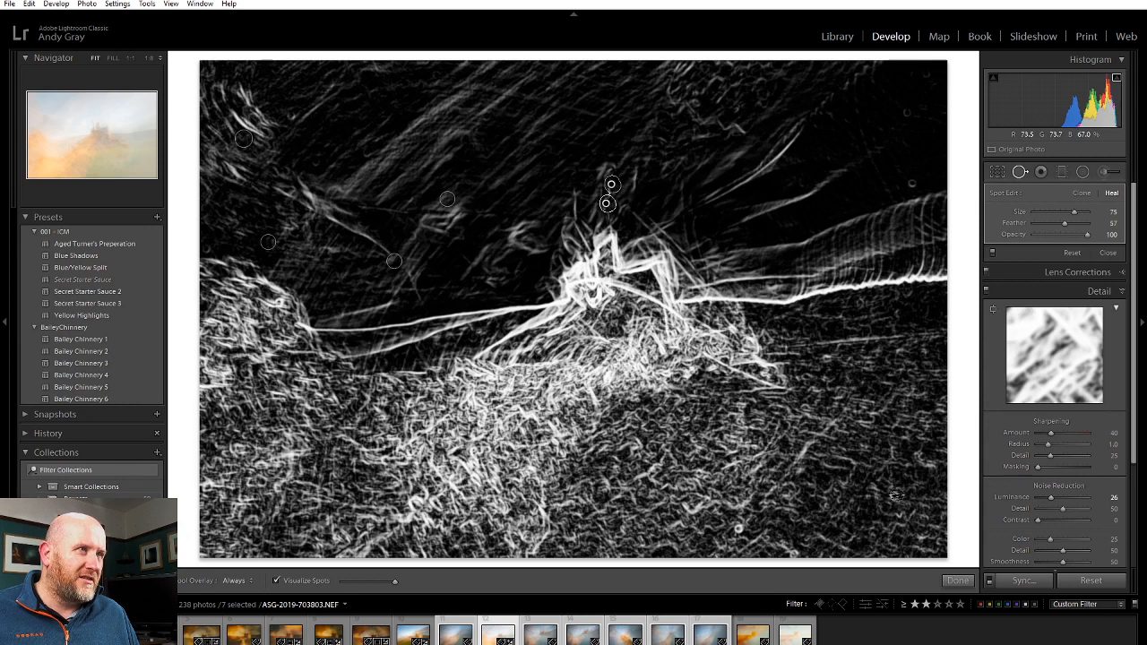
Heal the dust spots in the green foreground and on the orange hillside, and finish spot removal
{"action": "left_click", "coordinate": [895, 495]}
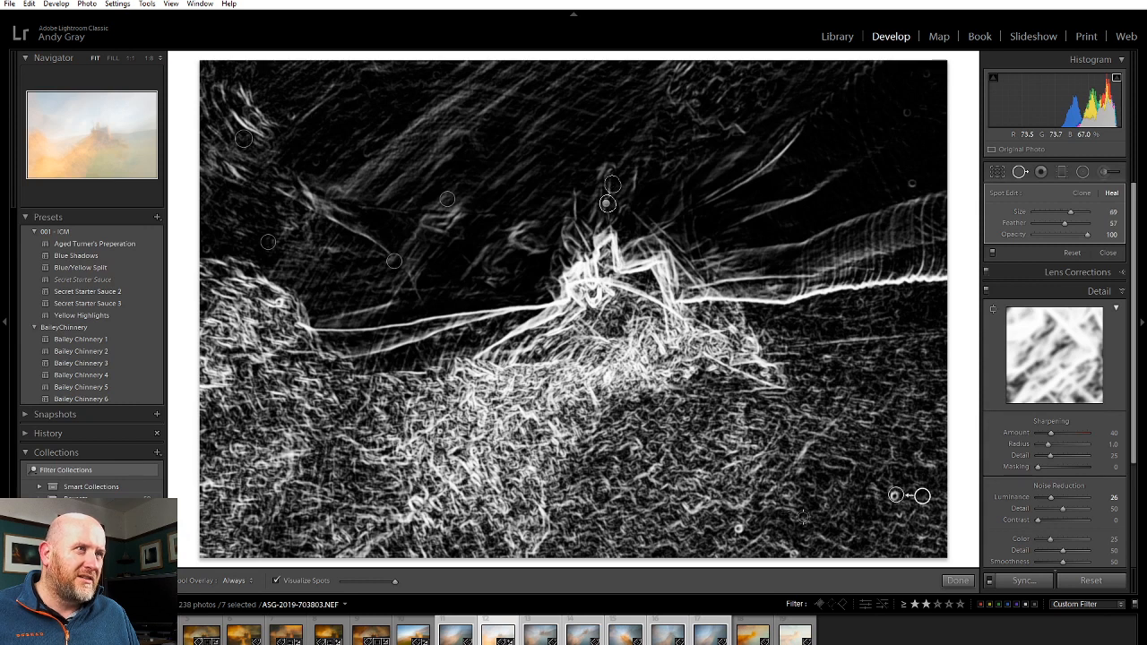
{"action": "left_click", "coordinate": [736, 527]}
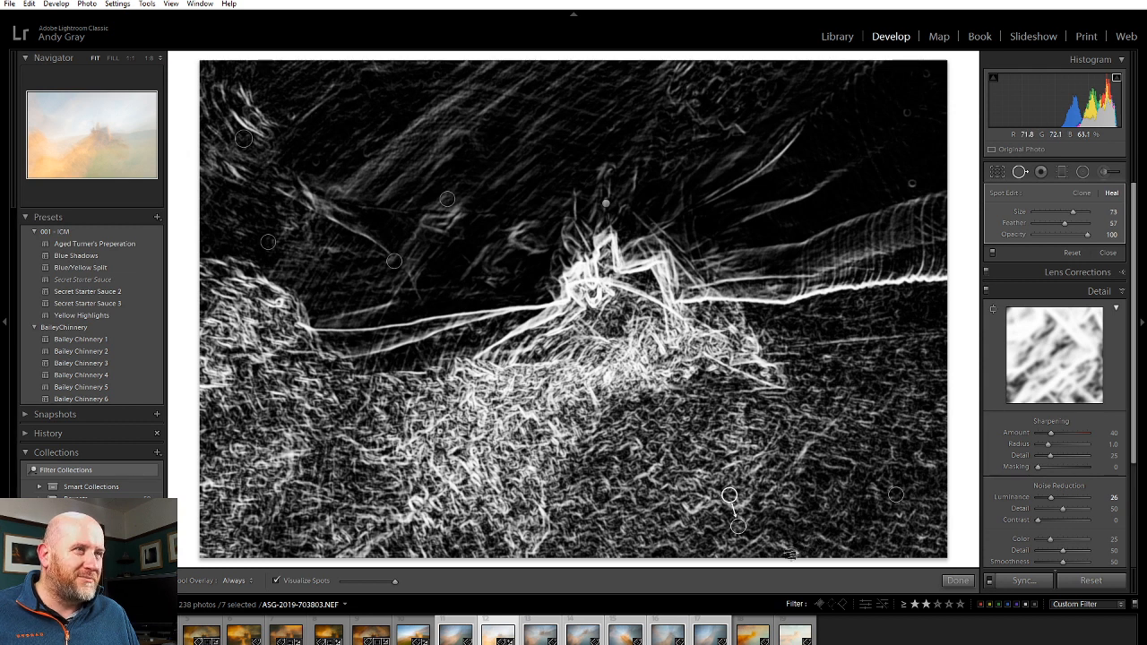
{"action": "left_click", "coordinate": [794, 553]}
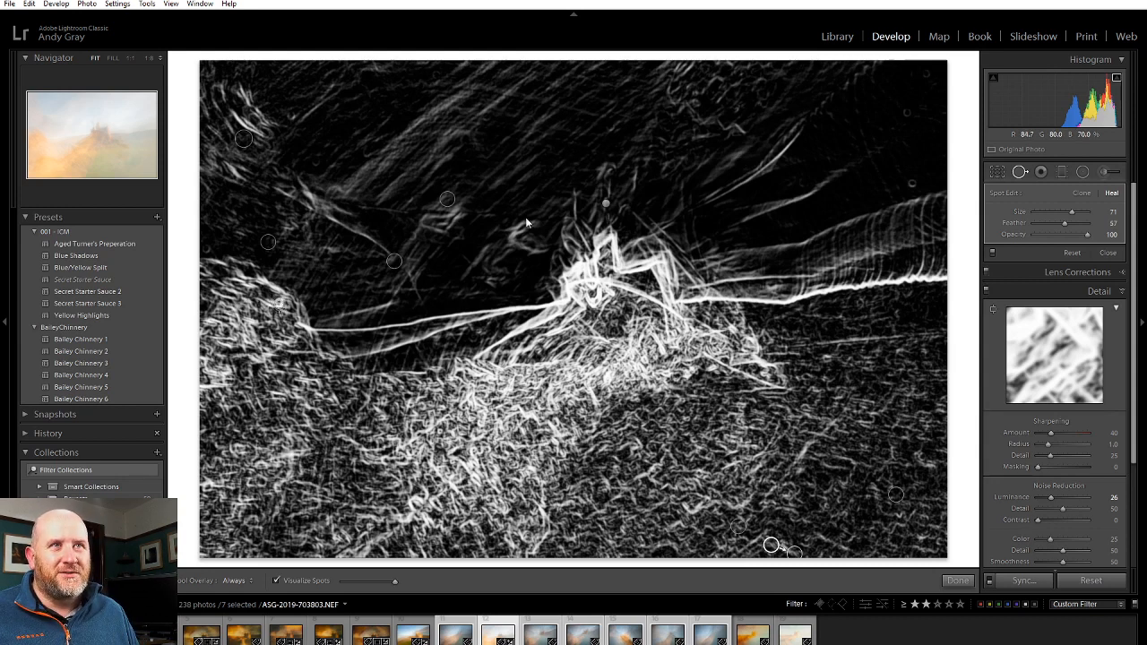
{"action": "left_click", "coordinate": [279, 305]}
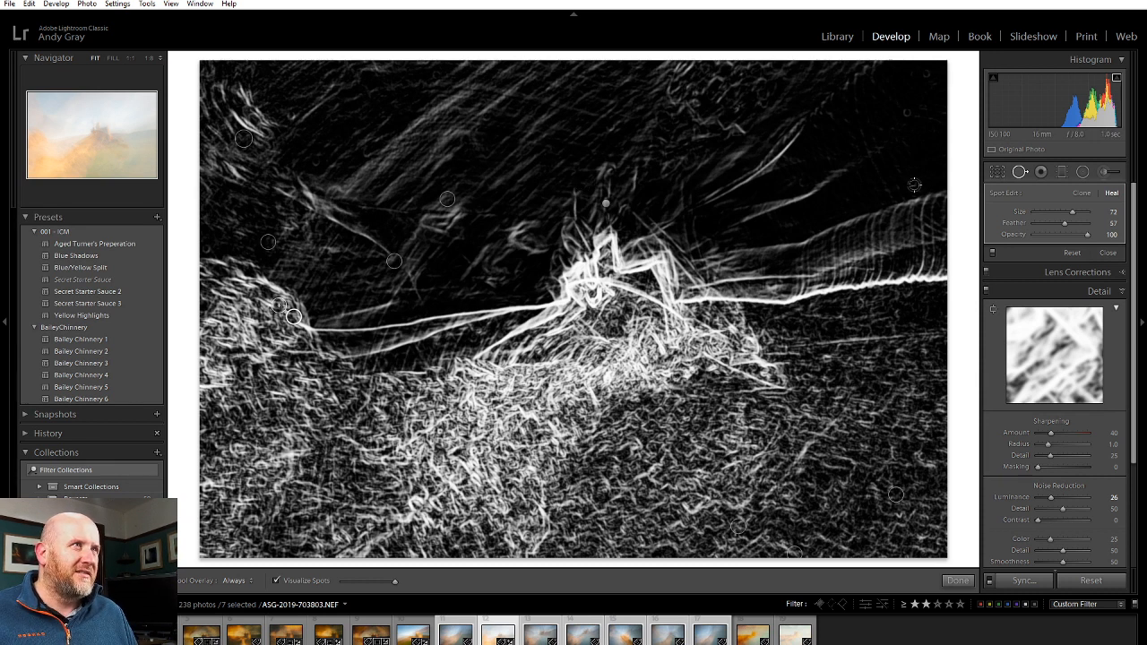
{"action": "left_click", "coordinate": [957, 580]}
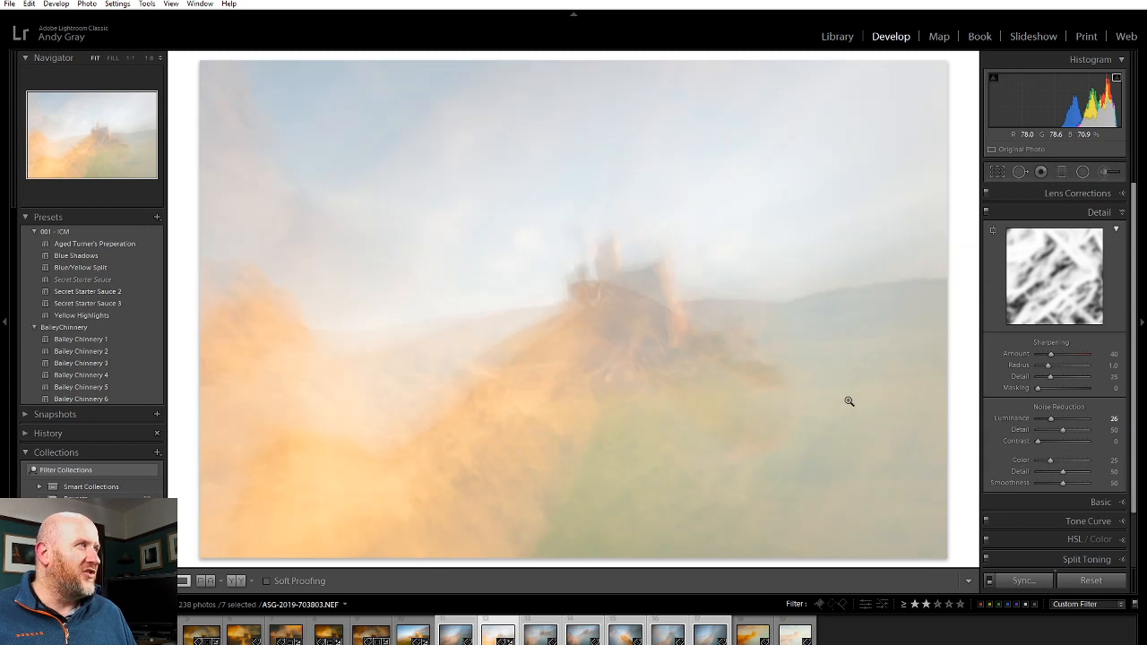
Synchronize the develop settings across the selected photos and open them as layers in Photoshop
{"action": "left_click", "coordinate": [1031, 585]}
{"action": "left_click", "coordinate": [631, 517]}
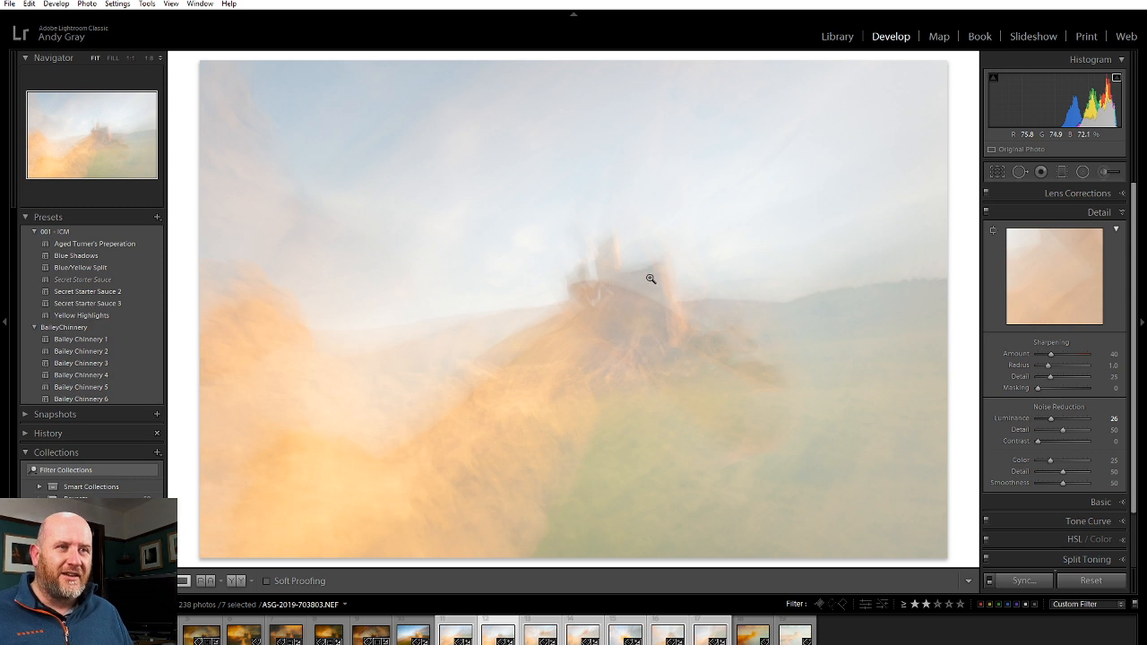
{"action": "right_click", "coordinate": [548, 297]}
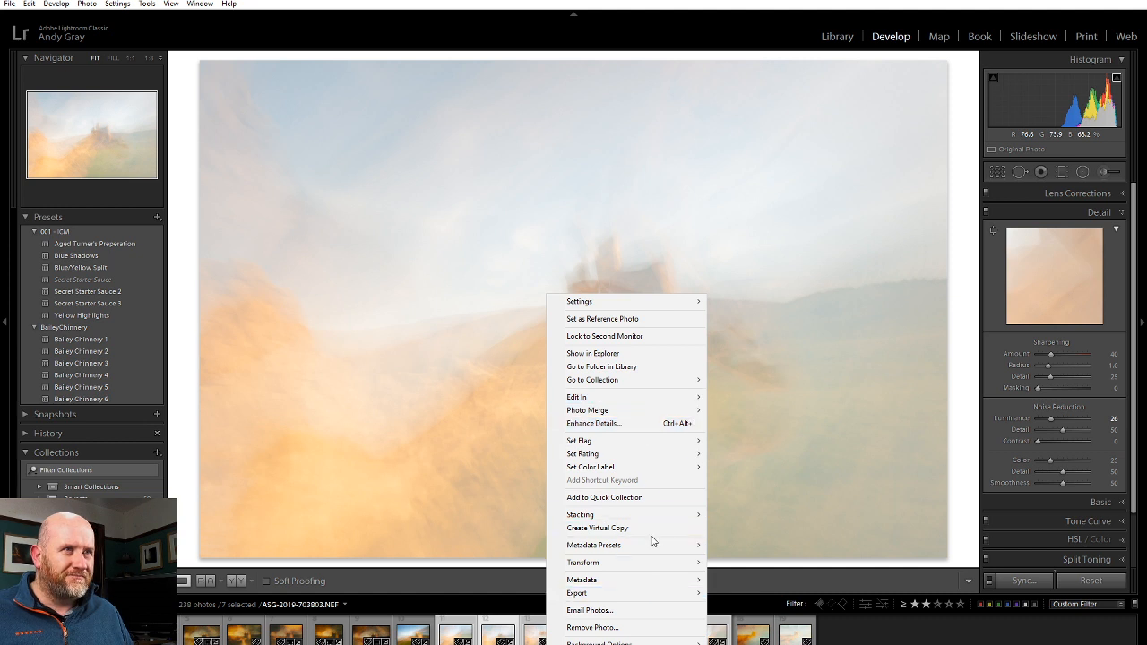
{"action": "mouse_move", "coordinate": [652, 397]}
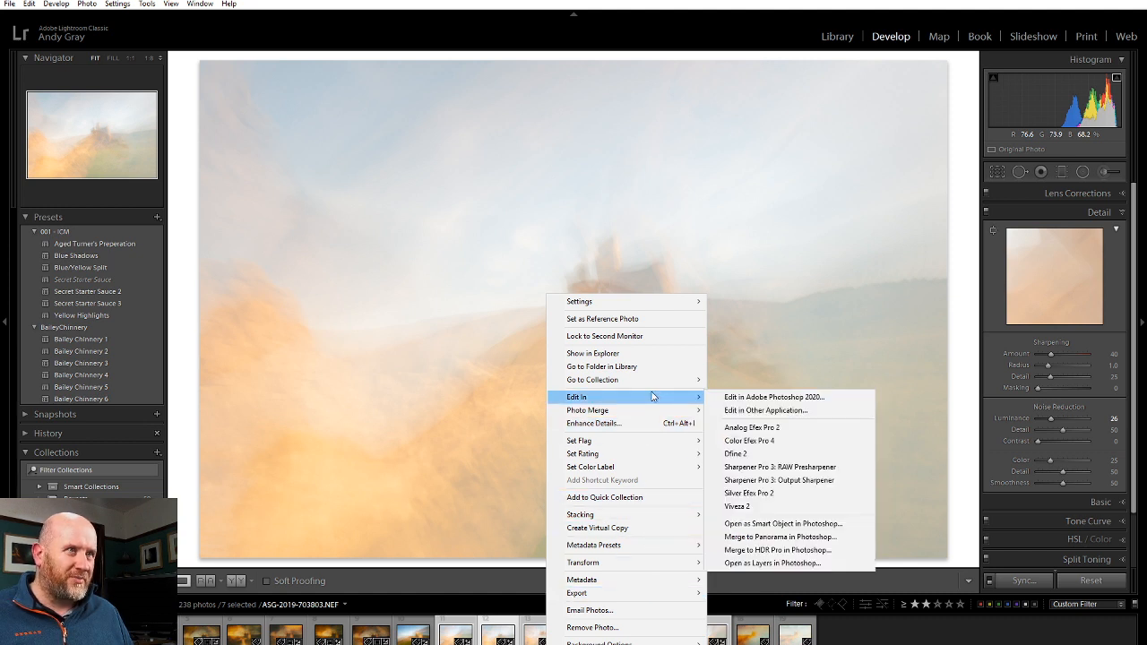
{"action": "left_click", "coordinate": [782, 562]}
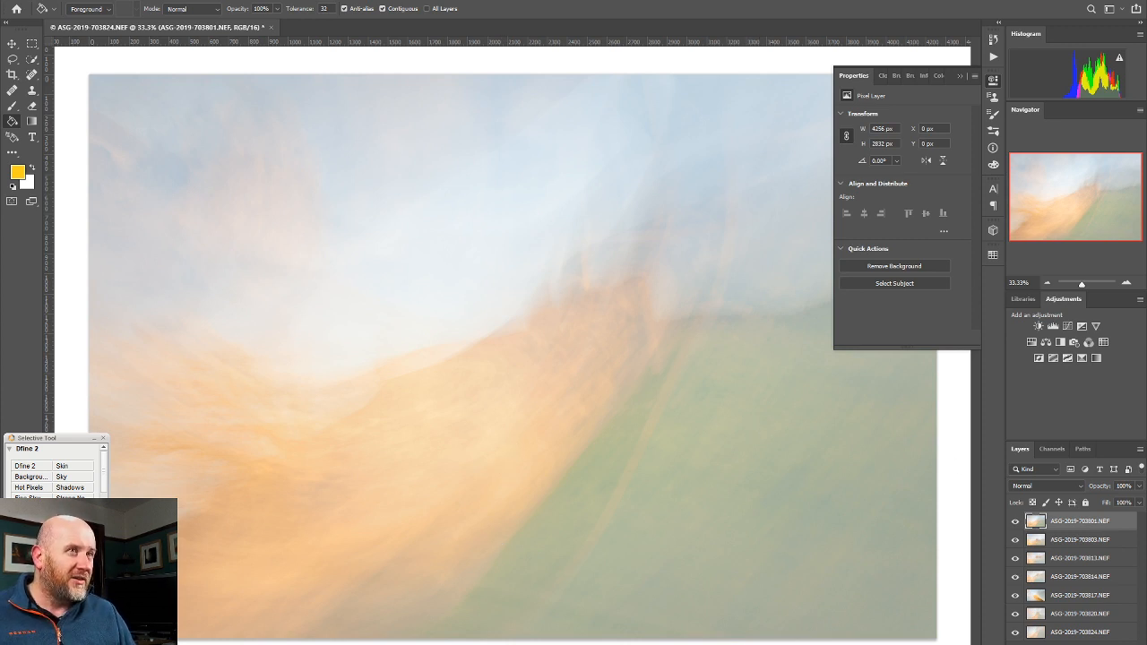
Select all the photo layers from ASG-2019-703801.NEF down to ASG-2019-703824.NEF and set their blend mode to Multiply
{"action": "left_click", "coordinate": [1073, 633], "text": "shift"}
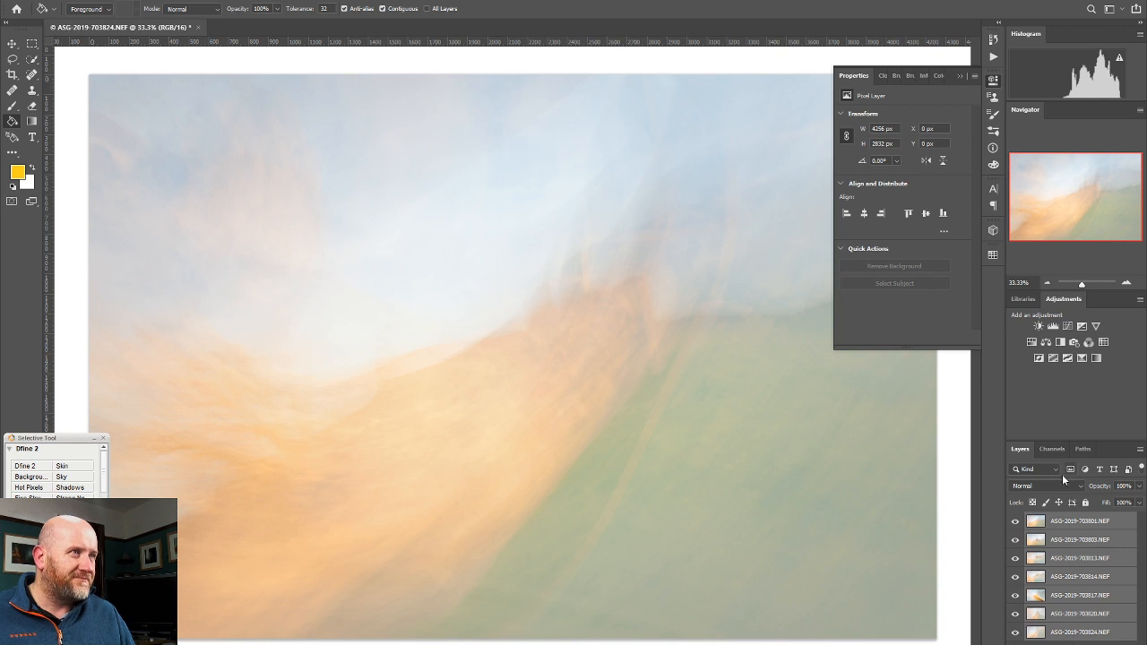
{"action": "left_click", "coordinate": [1045, 486]}
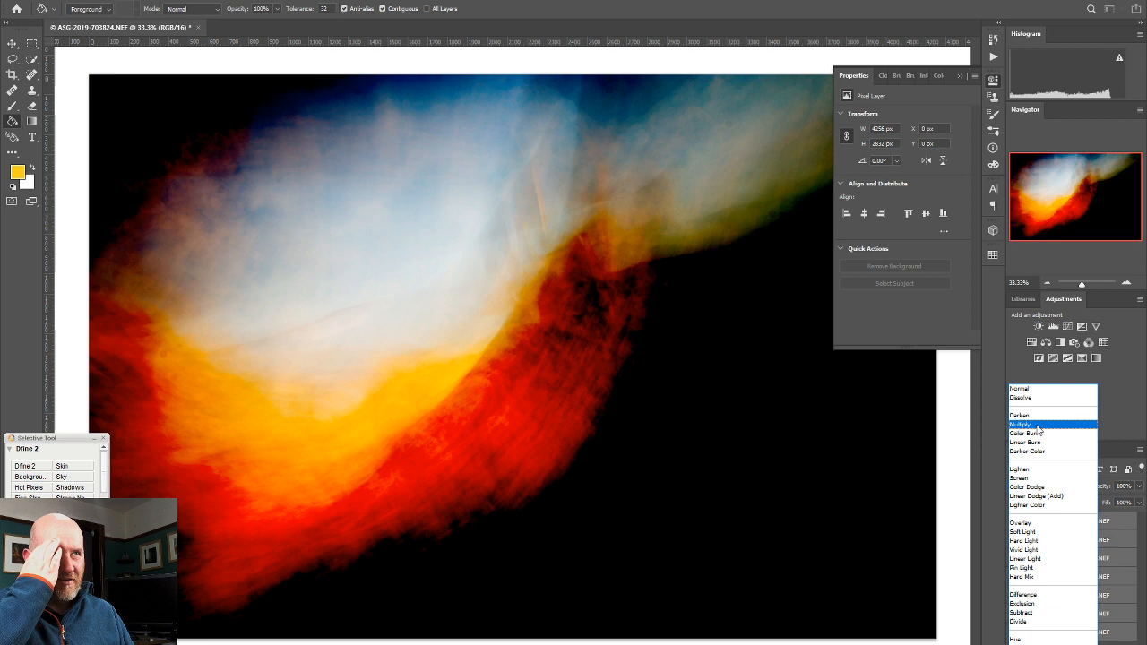
{"action": "left_click", "coordinate": [1037, 424]}
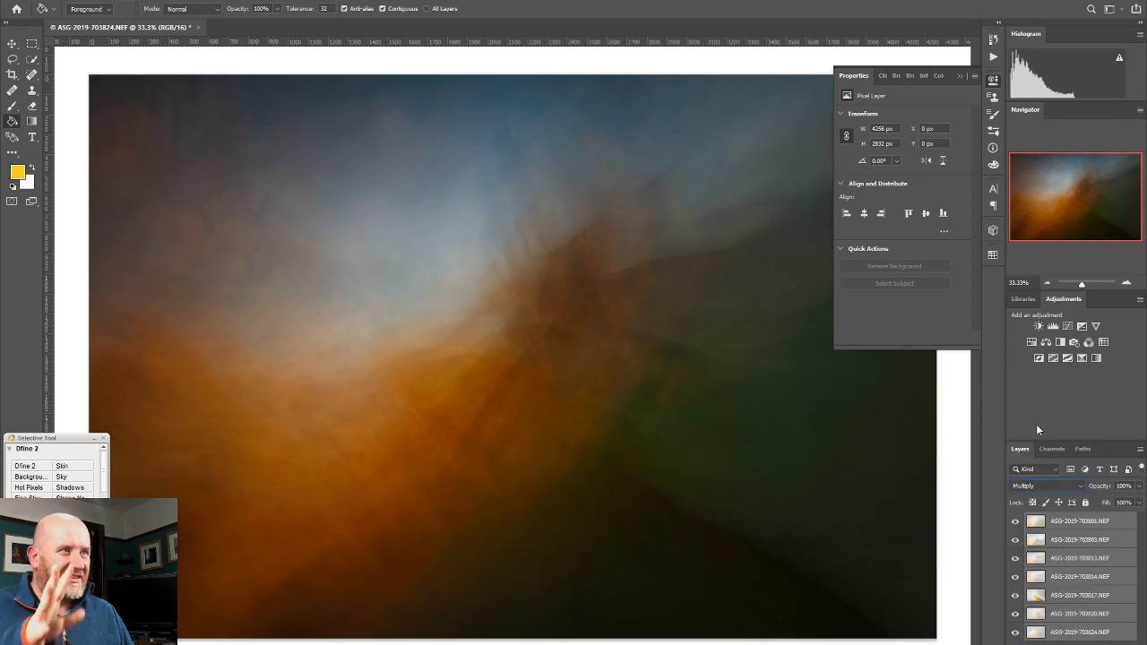
Hide every layer above ASG-2019-703824.NEF
{"action": "left_click", "coordinate": [1015, 522]}
{"action": "left_click", "coordinate": [1015, 539]}
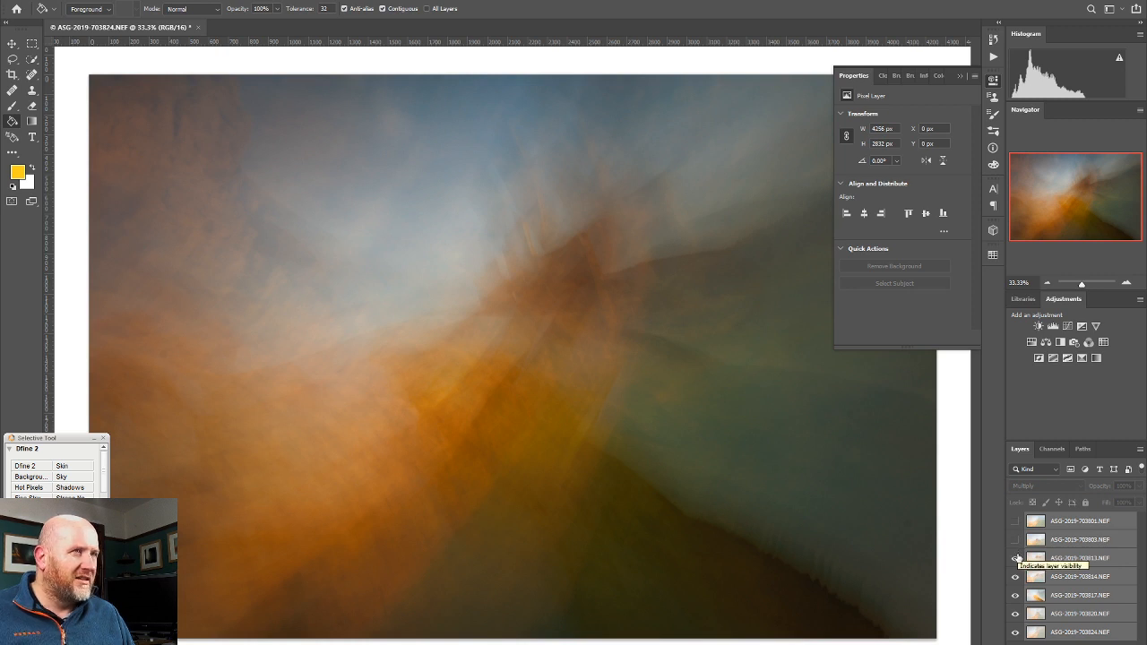
{"action": "left_click", "coordinate": [1016, 559]}
{"action": "left_click", "coordinate": [1016, 576]}
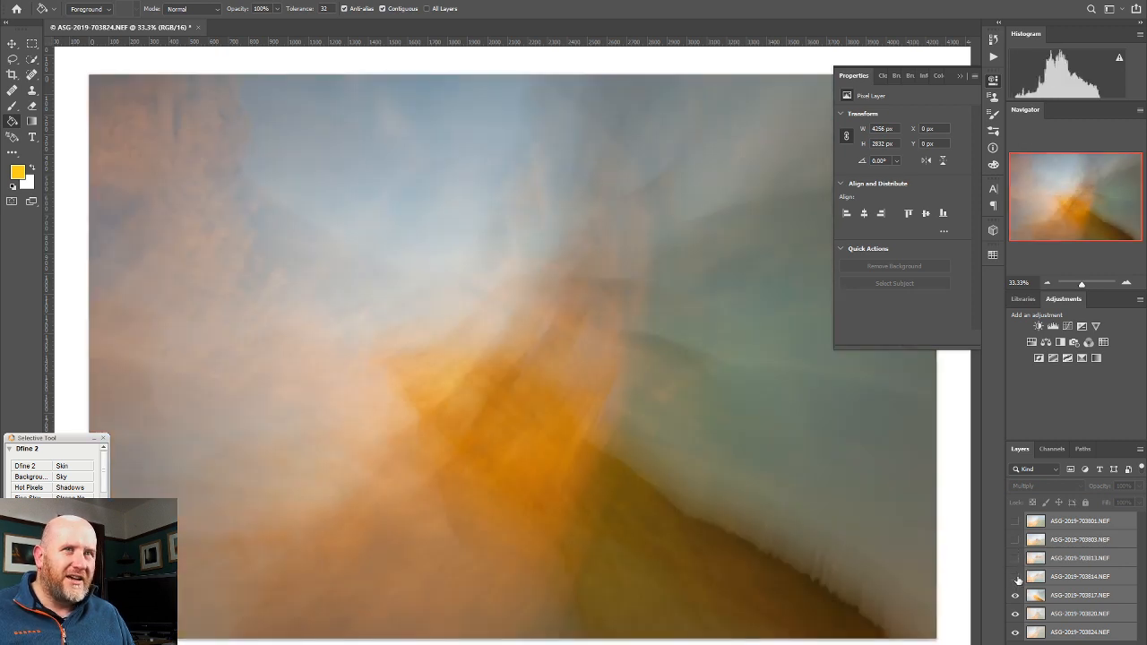
{"action": "left_click", "coordinate": [1015, 596]}
{"action": "left_click", "coordinate": [1016, 614]}
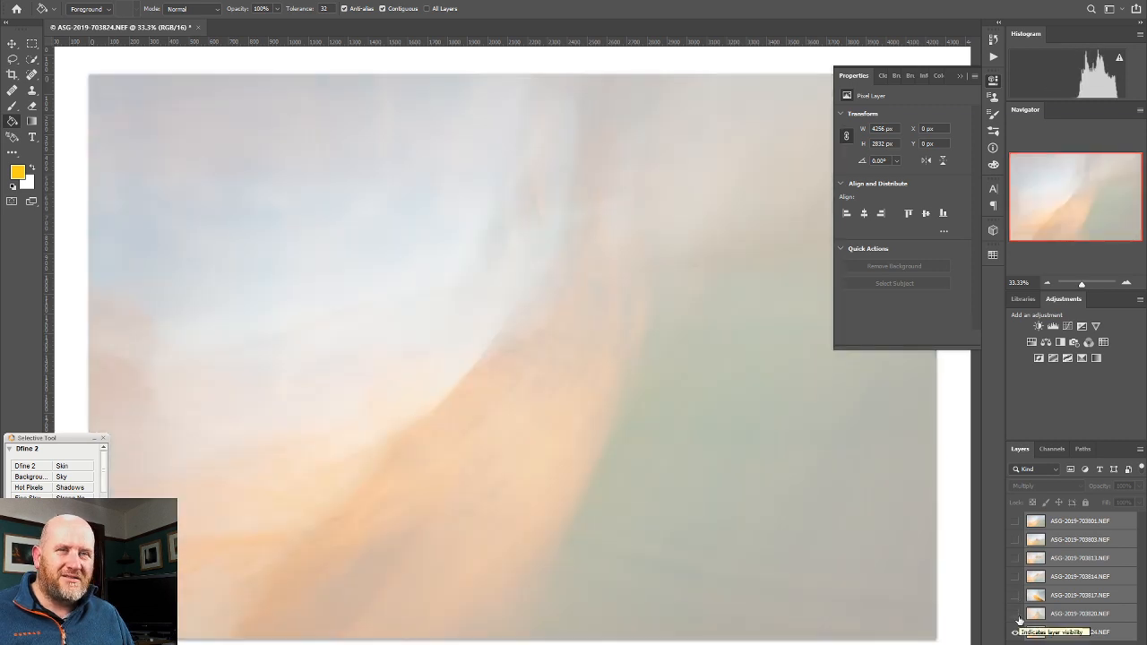
Show the layer directly above ASG-2019-703824.NEF in its place, and try adding ASG-2019-703817.NEF to the blend
{"action": "left_click", "coordinate": [1018, 617]}
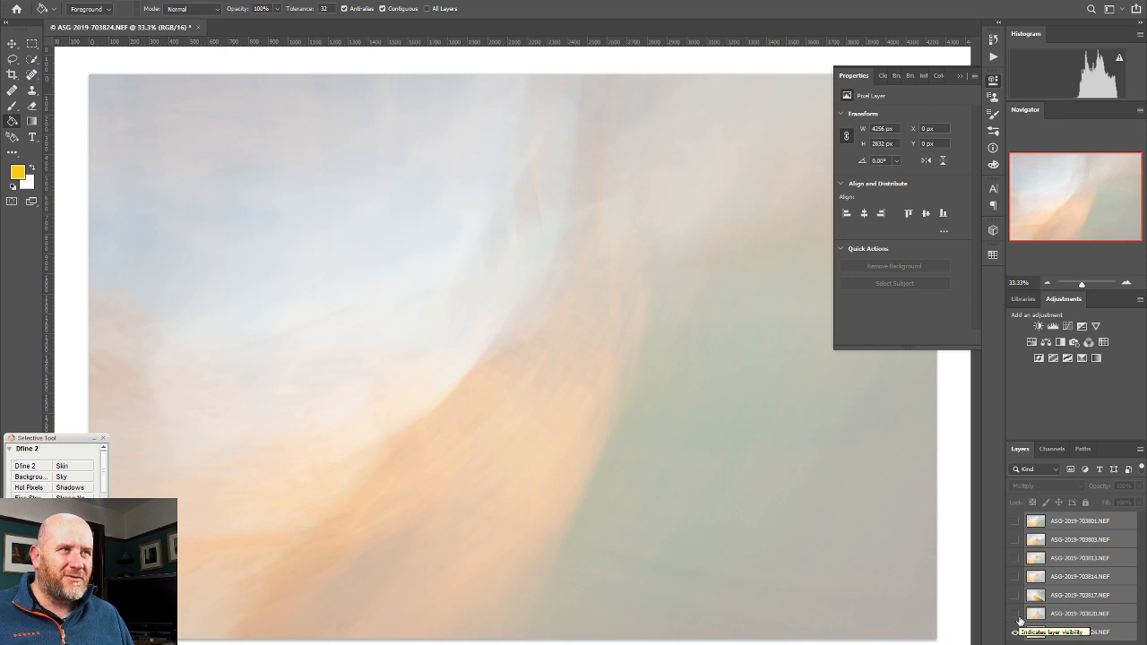
{"action": "left_click", "coordinate": [1014, 615]}
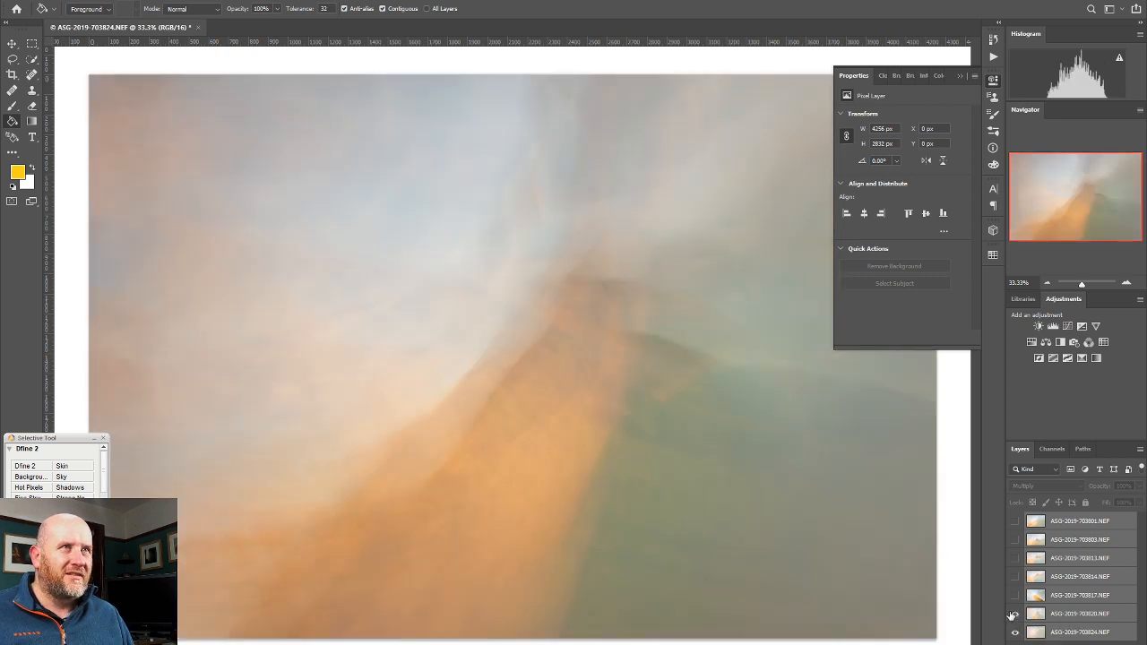
{"action": "left_click", "coordinate": [1015, 634]}
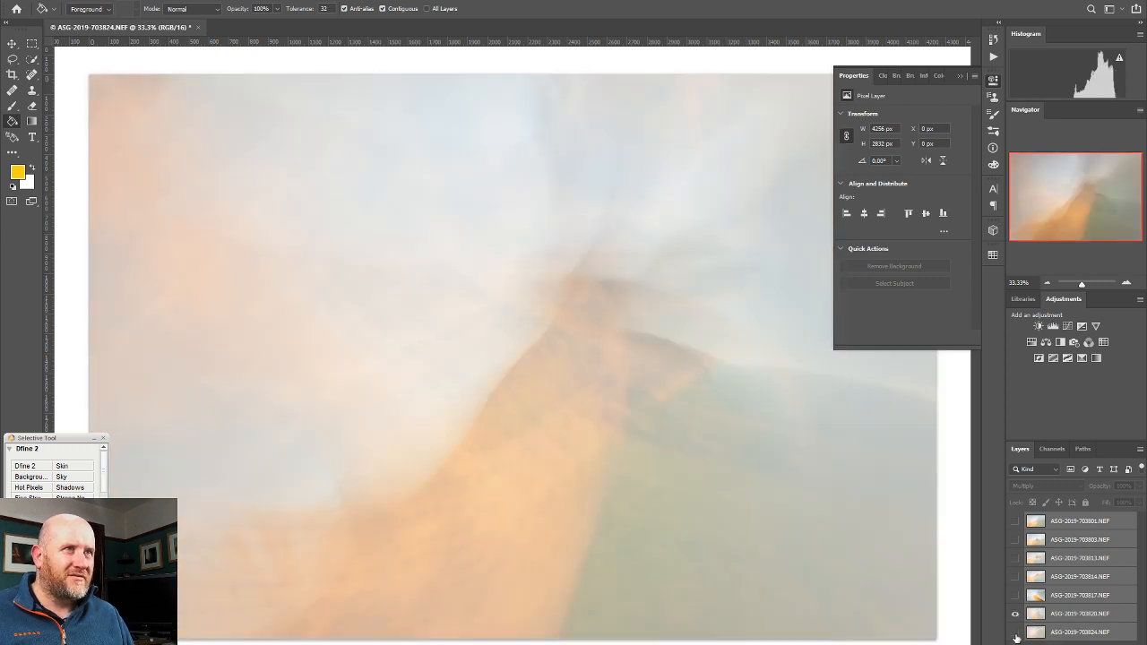
{"action": "left_click", "coordinate": [1014, 596]}
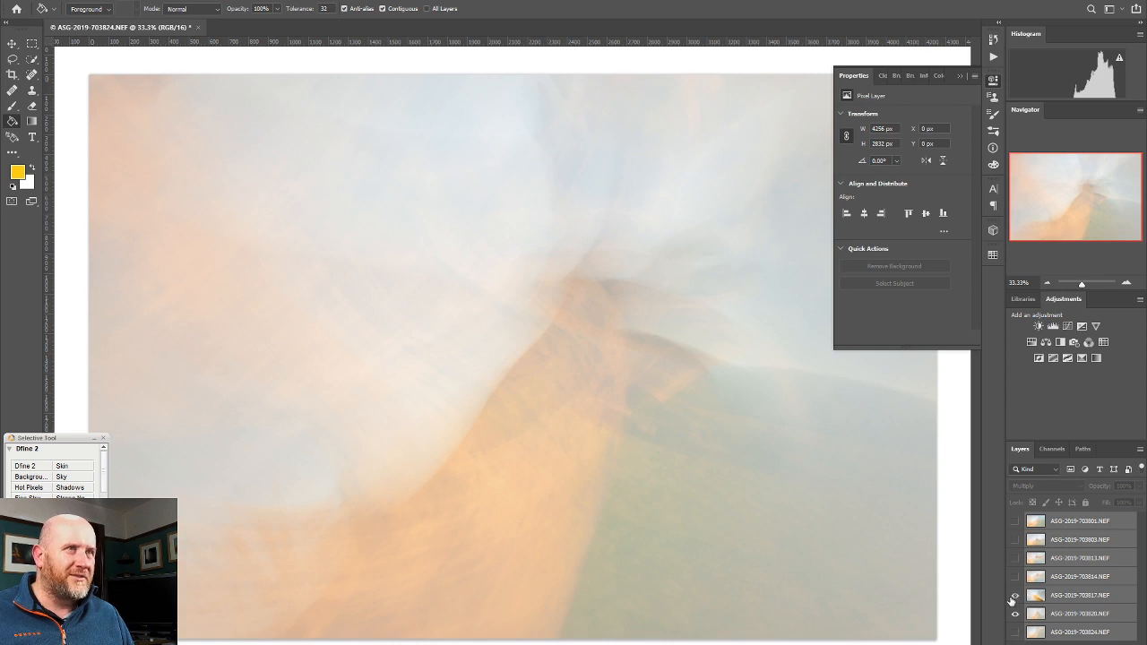
{"action": "left_click", "coordinate": [1015, 596]}
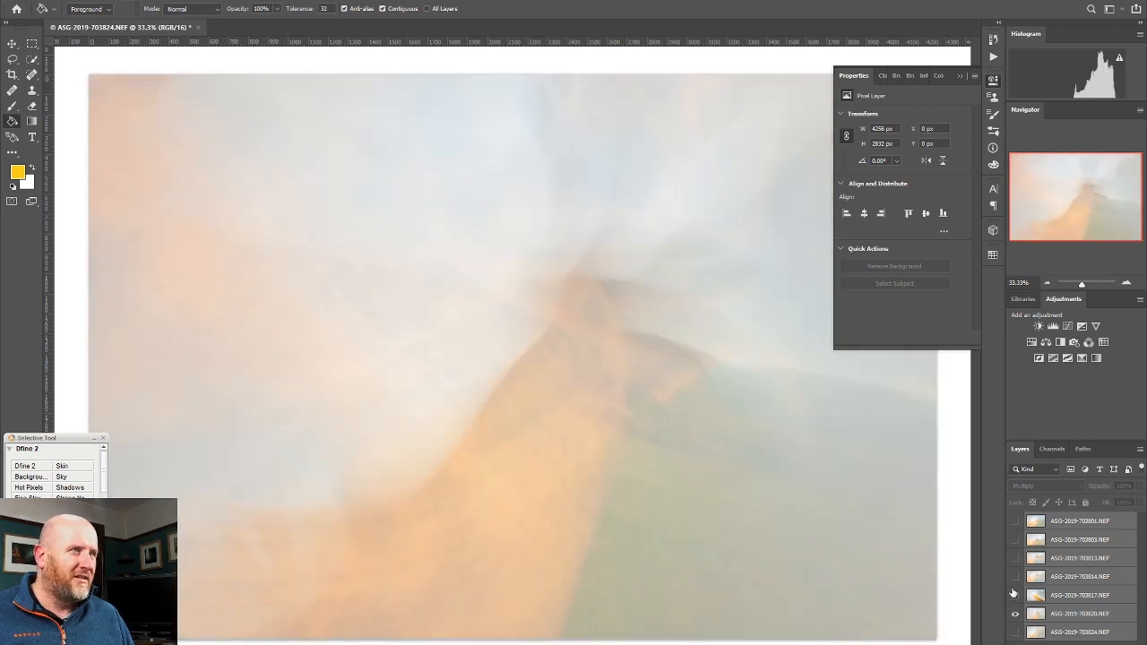
Add ASG-2019-703814.NEF and ASG-2019-703813.NEF to the visible blend
{"action": "left_click", "coordinate": [1016, 578]}
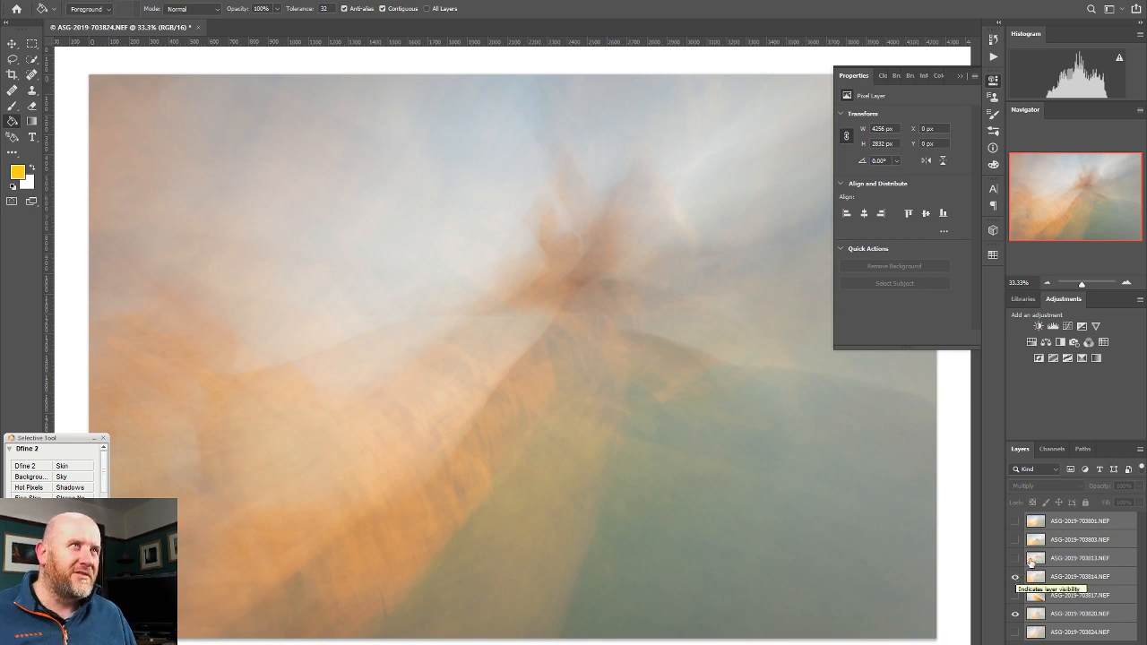
{"action": "left_click", "coordinate": [1016, 579]}
{"action": "left_click", "coordinate": [1016, 578]}
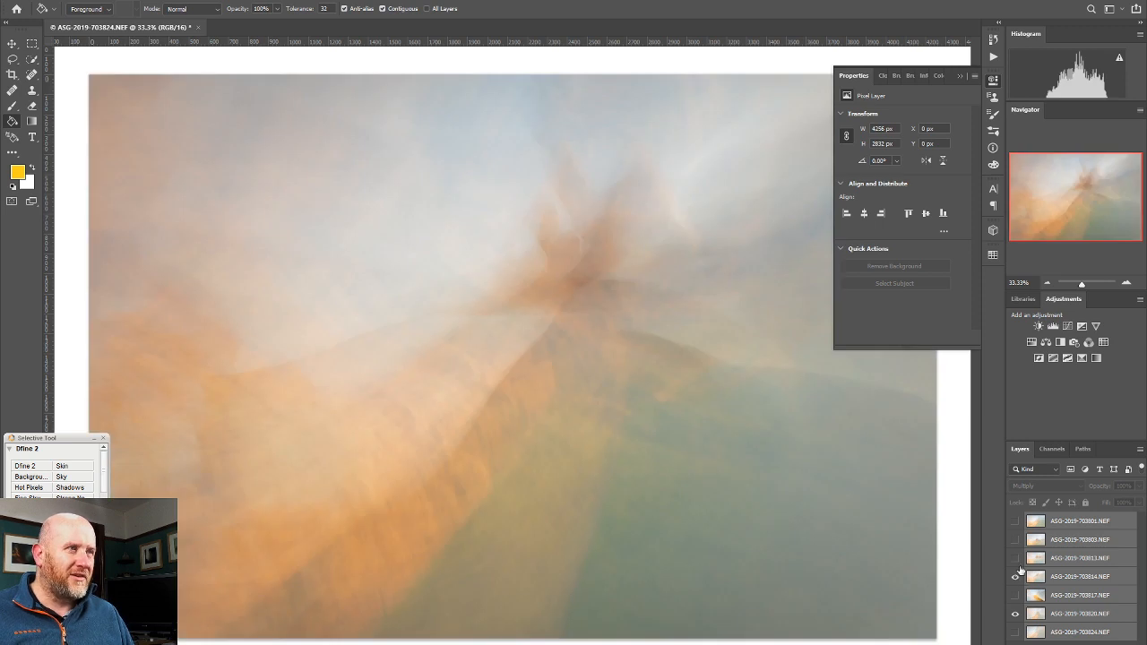
{"action": "left_click", "coordinate": [1014, 559]}
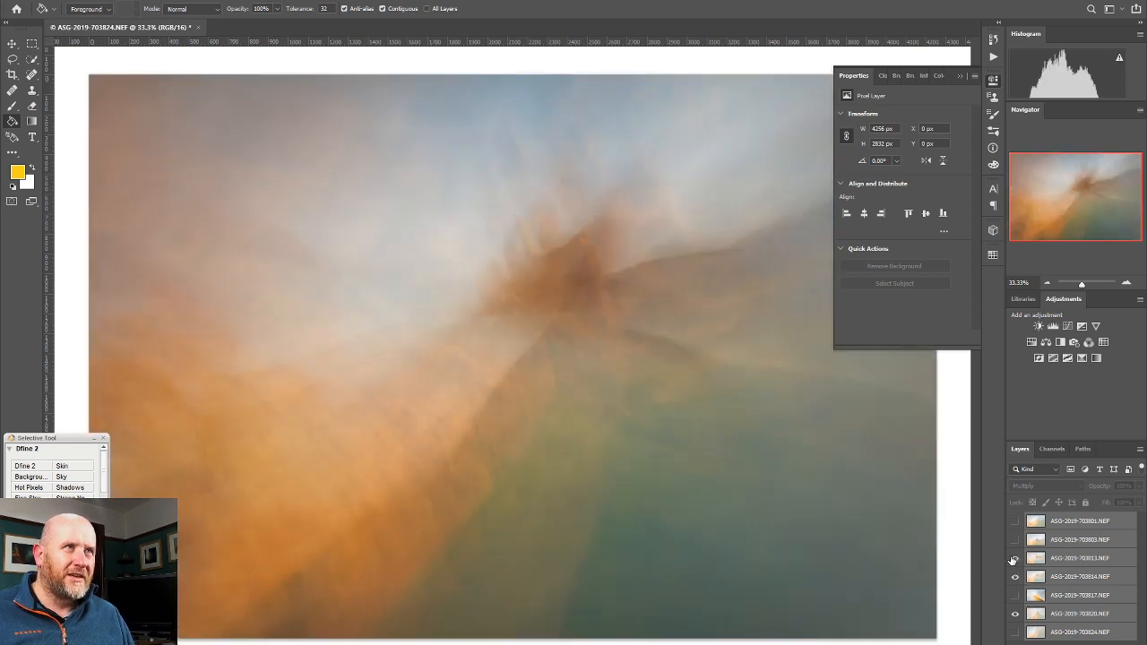
{"action": "left_click", "coordinate": [1015, 560]}
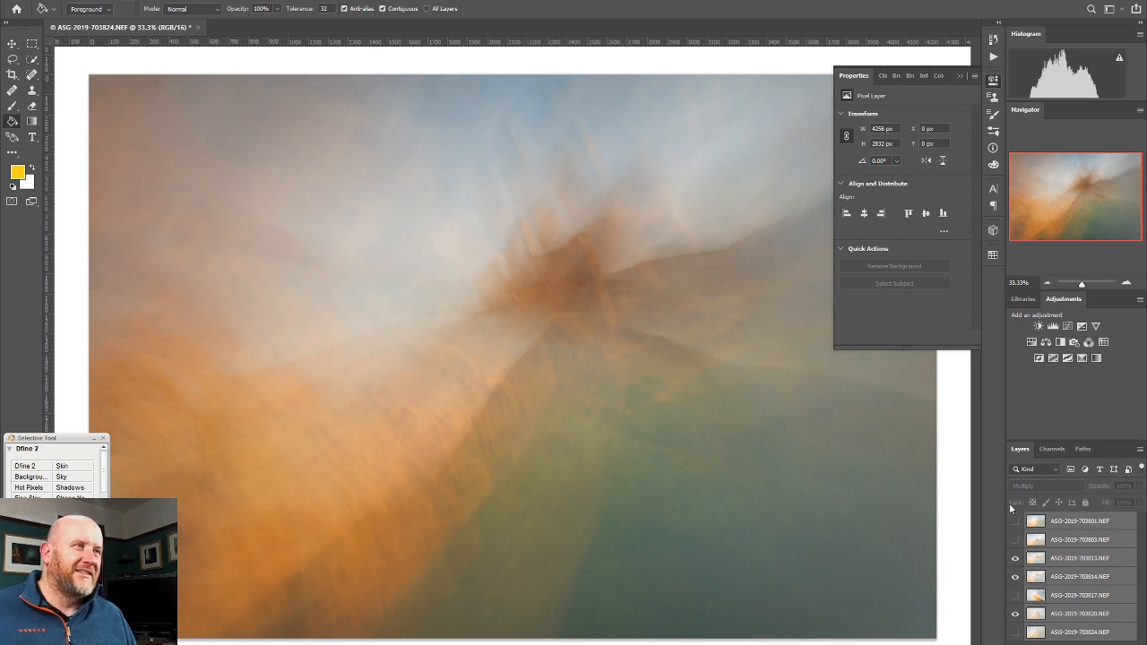
Activate the Move tool and compare the blend without and with ASG-2019-703813.NEF
{"action": "left_click", "coordinate": [11, 58]}
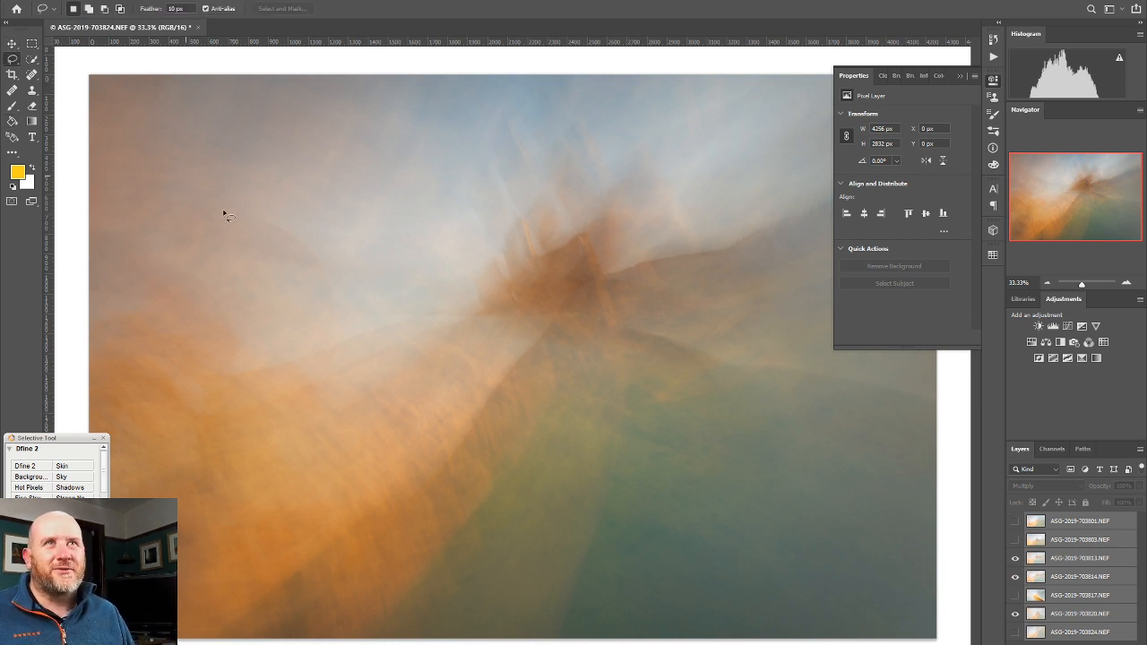
{"action": "left_click", "coordinate": [12, 44]}
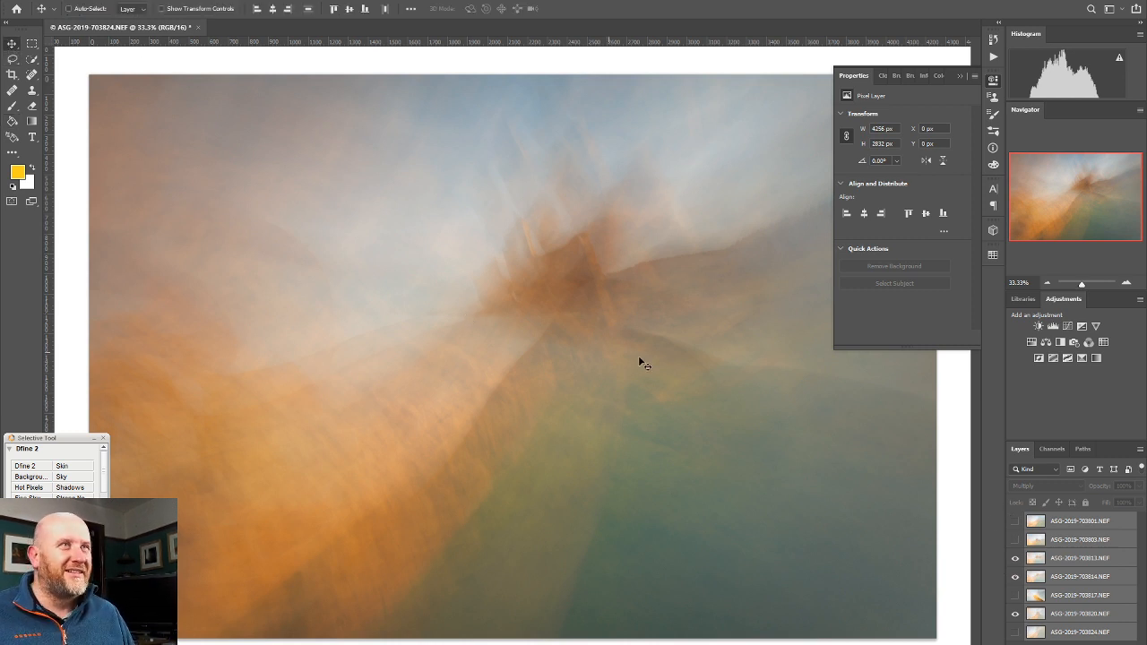
{"action": "left_click", "coordinate": [1014, 559]}
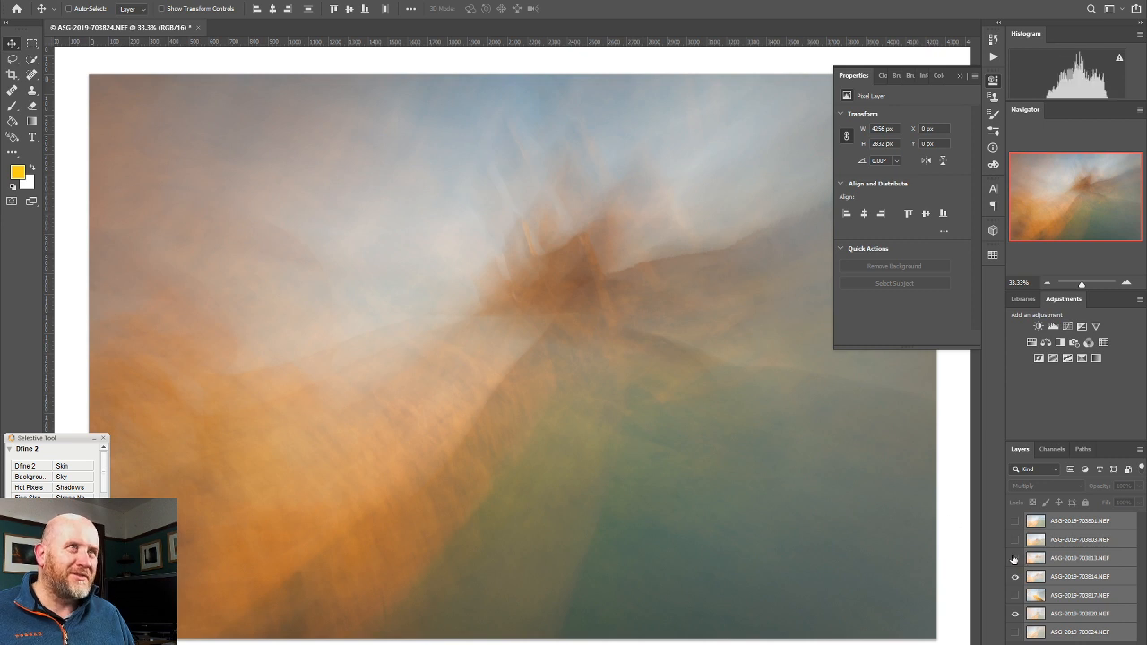
{"action": "left_click", "coordinate": [1014, 558]}
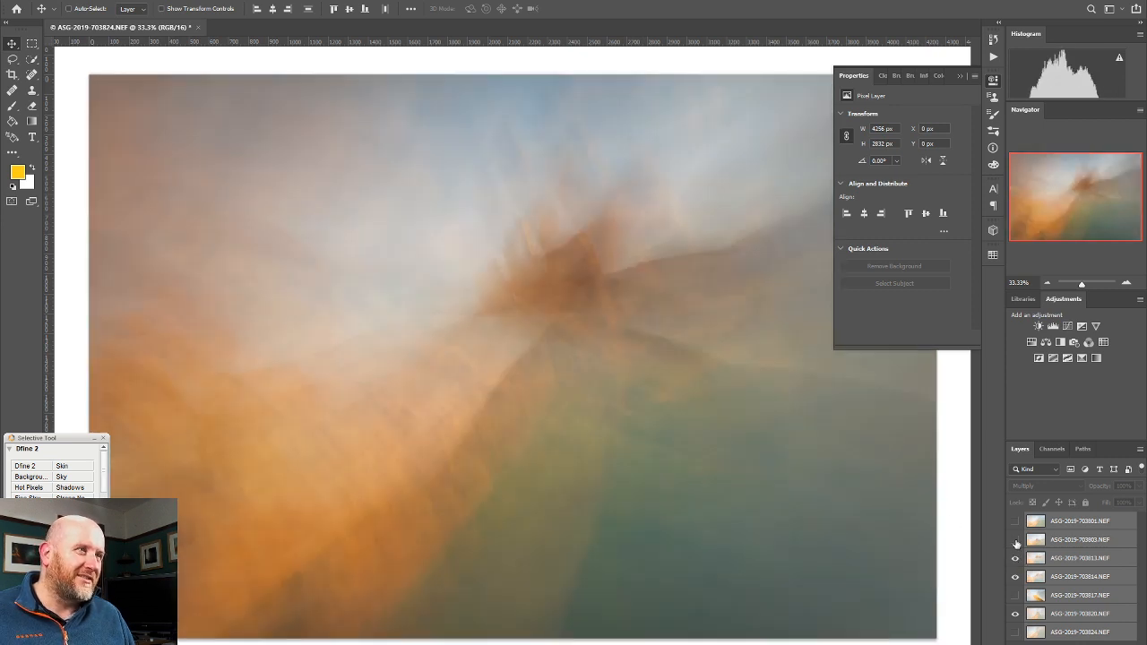
Compare the current blend with ASG-2019-703803.NEF and then ASG-2019-703801.NEF added temporarily
{"action": "left_click", "coordinate": [1016, 541]}
{"action": "left_click", "coordinate": [1015, 541]}
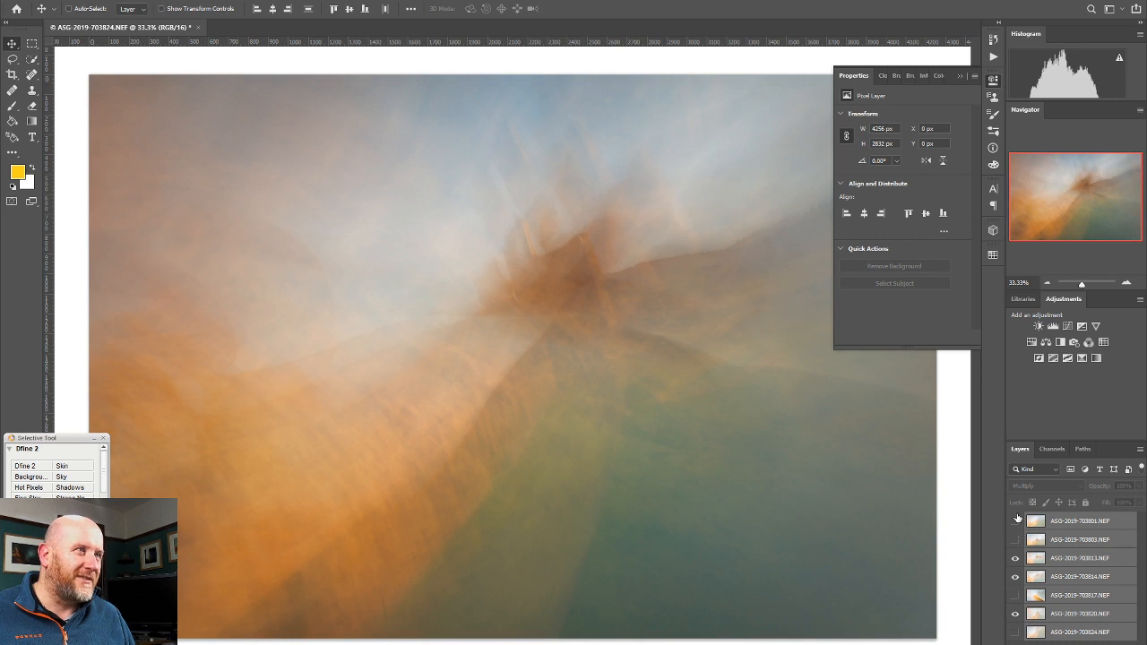
{"action": "left_click", "coordinate": [1015, 521]}
{"action": "left_click", "coordinate": [1016, 521]}
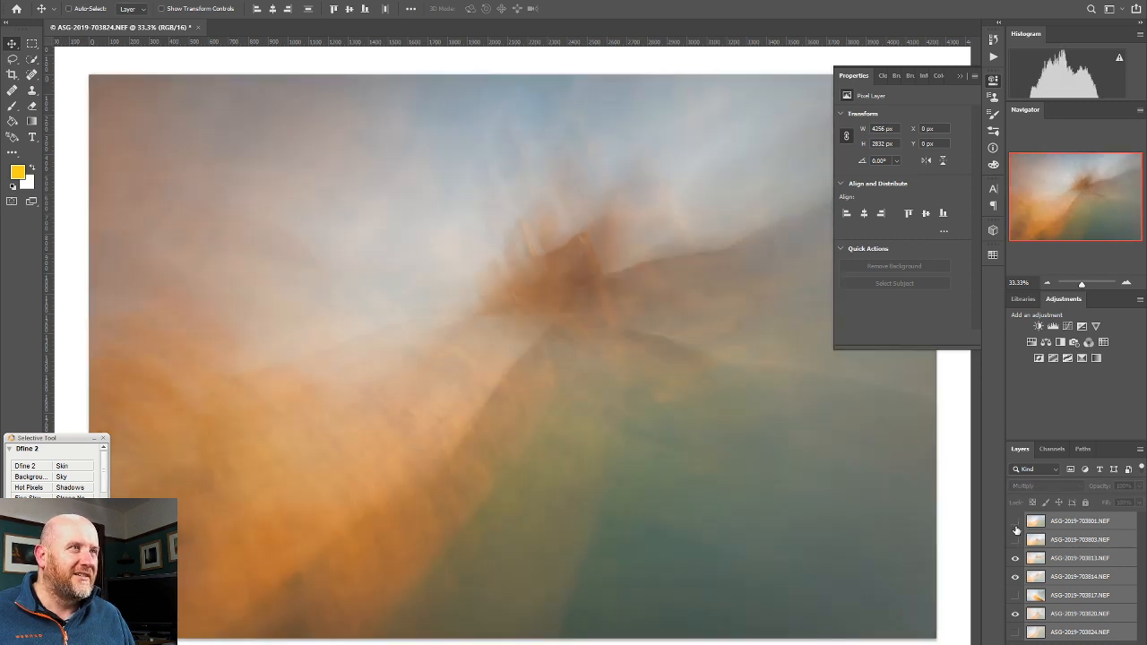
Compare the blend with and without ASG-2019-703813.NEF, then swap it and ASG-2019-703814.NEF for ASG-2019-703803.NEF
{"action": "left_click", "coordinate": [1016, 558]}
{"action": "left_click", "coordinate": [1016, 559]}
{"action": "left_click", "coordinate": [1015, 559]}
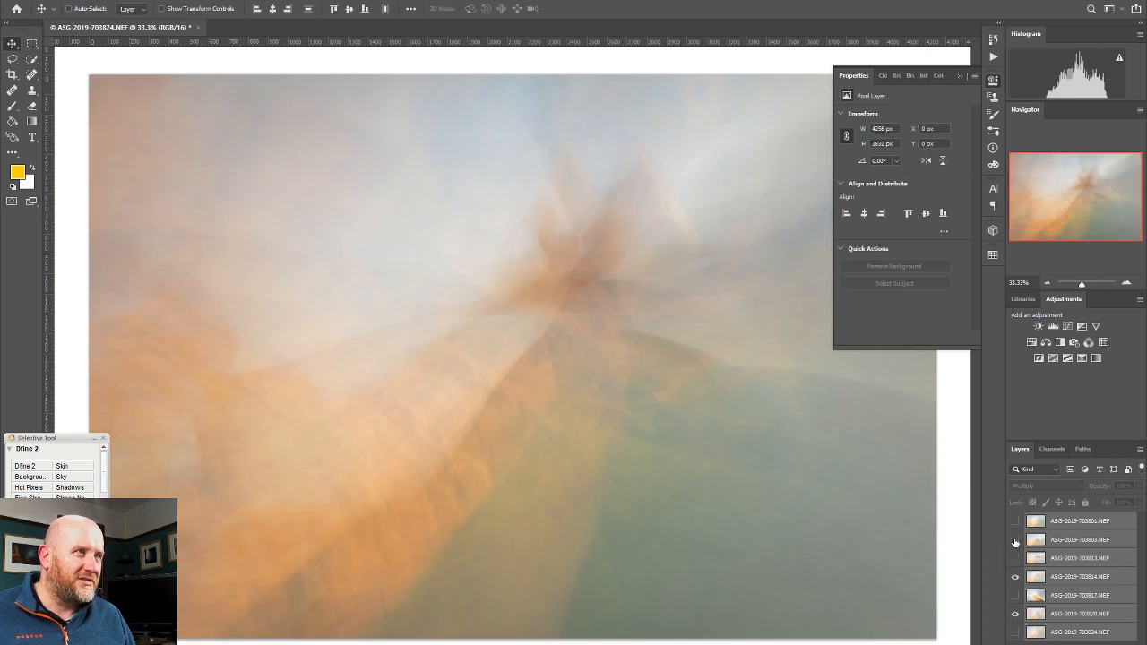
{"action": "left_click", "coordinate": [1016, 559]}
{"action": "left_click", "coordinate": [1015, 558]}
{"action": "left_click", "coordinate": [1015, 541]}
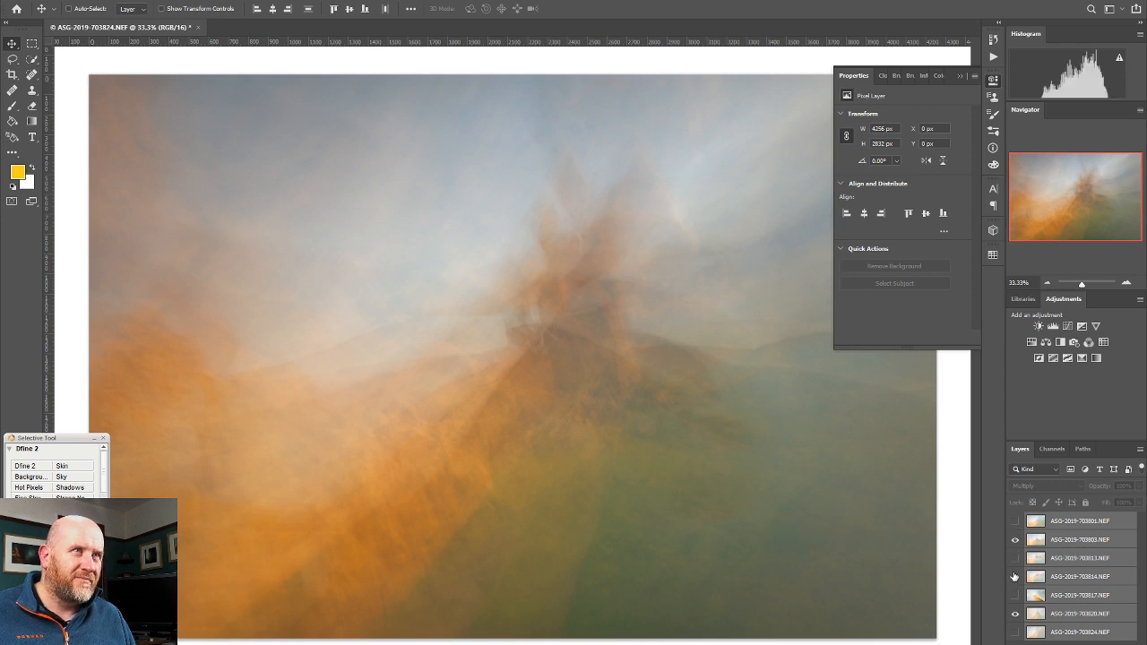
Check ASG-2019-703803.NEF alone, then move ASG-2019-703820.NEF to about X -291 px, Y 210 px so the two castles line up
{"action": "left_click", "coordinate": [1015, 613]}
{"action": "left_click", "coordinate": [1017, 615]}
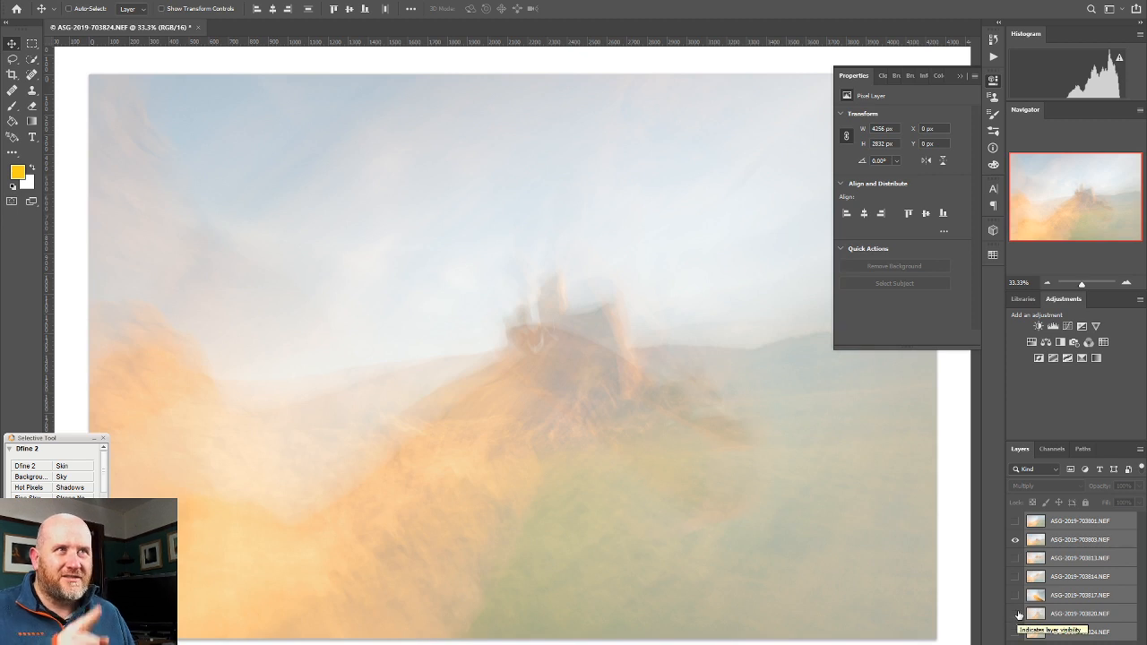
{"action": "left_click", "coordinate": [1016, 614]}
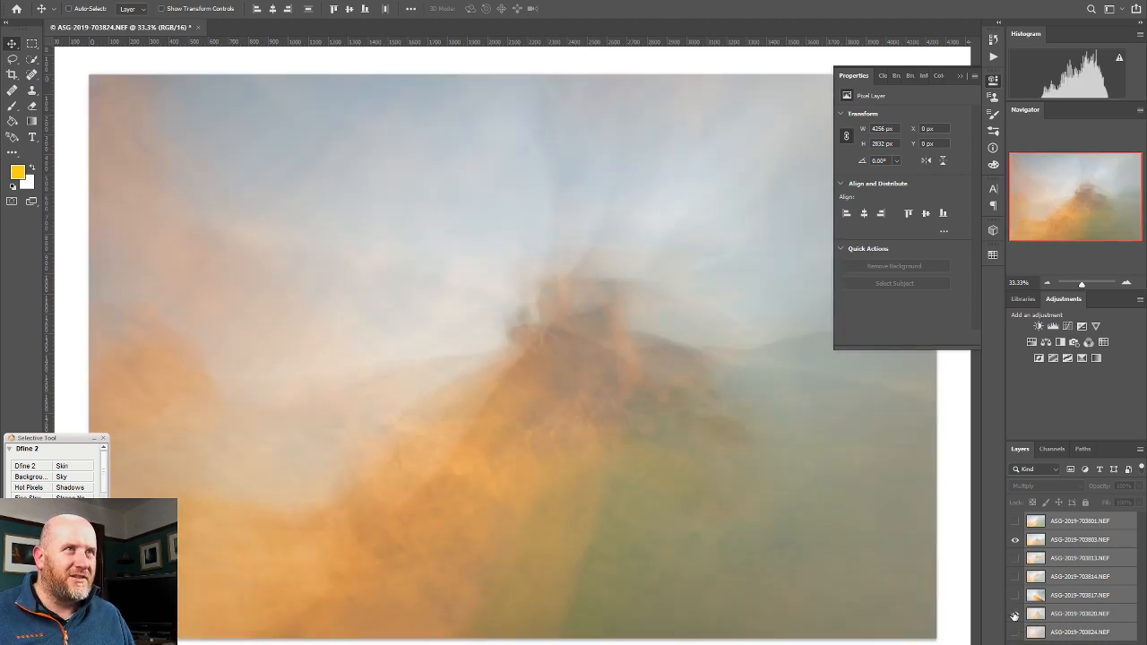
{"action": "left_click", "coordinate": [1069, 615]}
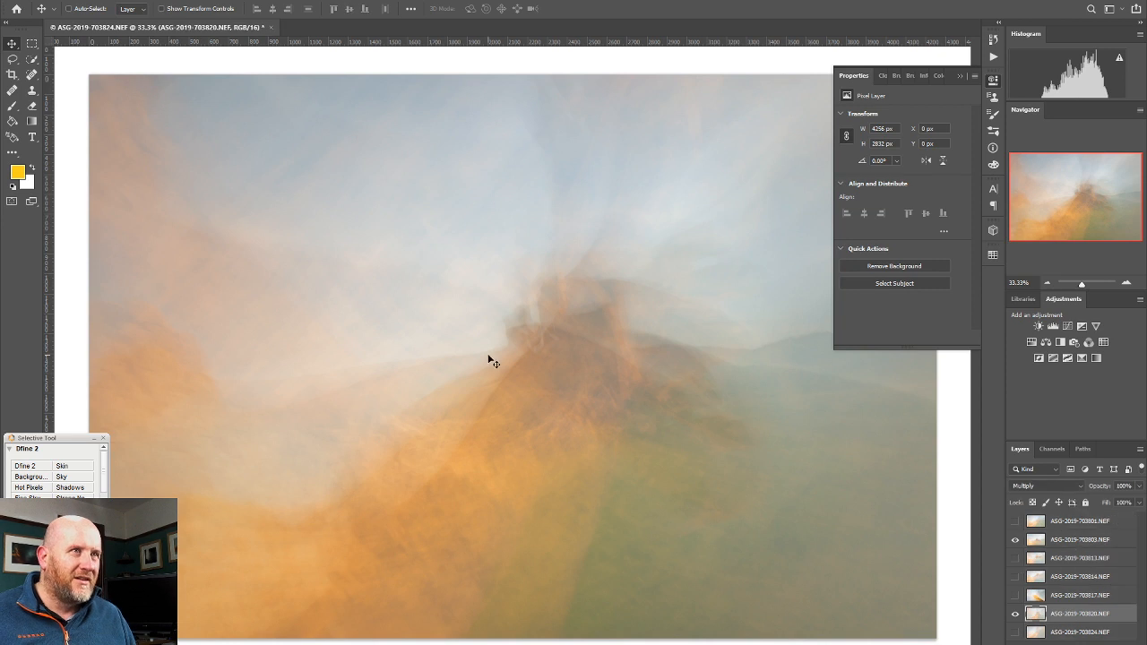
{"action": "left_click_drag", "start_coordinate": [561, 368], "coordinate": [556, 423]}
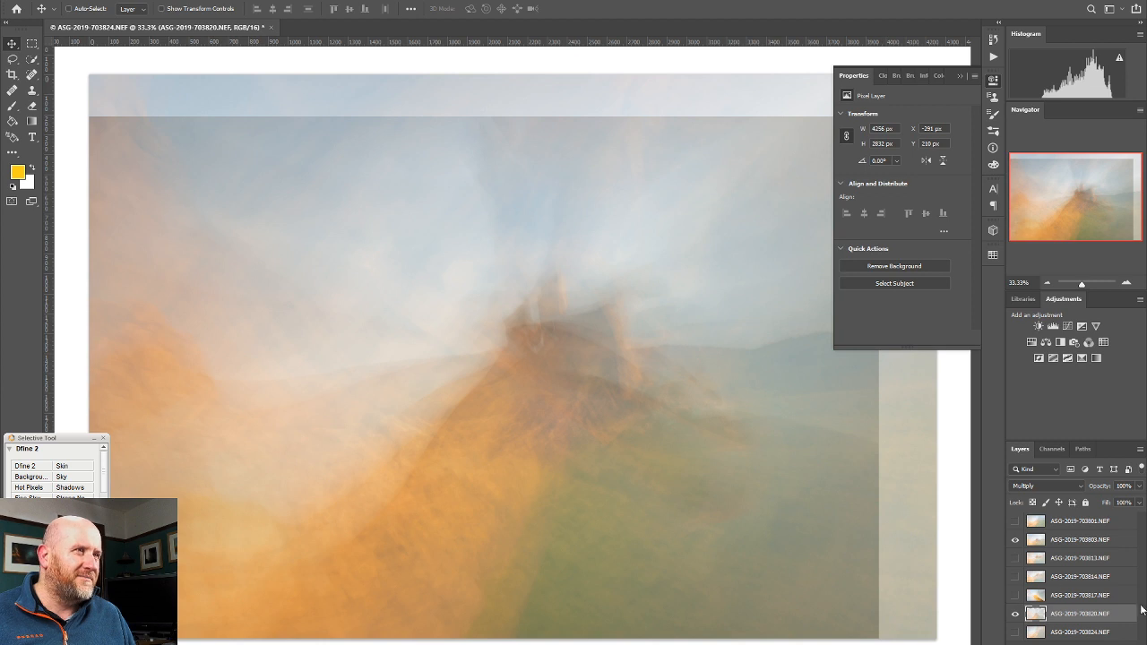
Show ASG-2019-703817.NEF and move it to about X 141 px, Y -330 px so its castle aligns with the blend
{"action": "left_click", "coordinate": [1014, 597]}
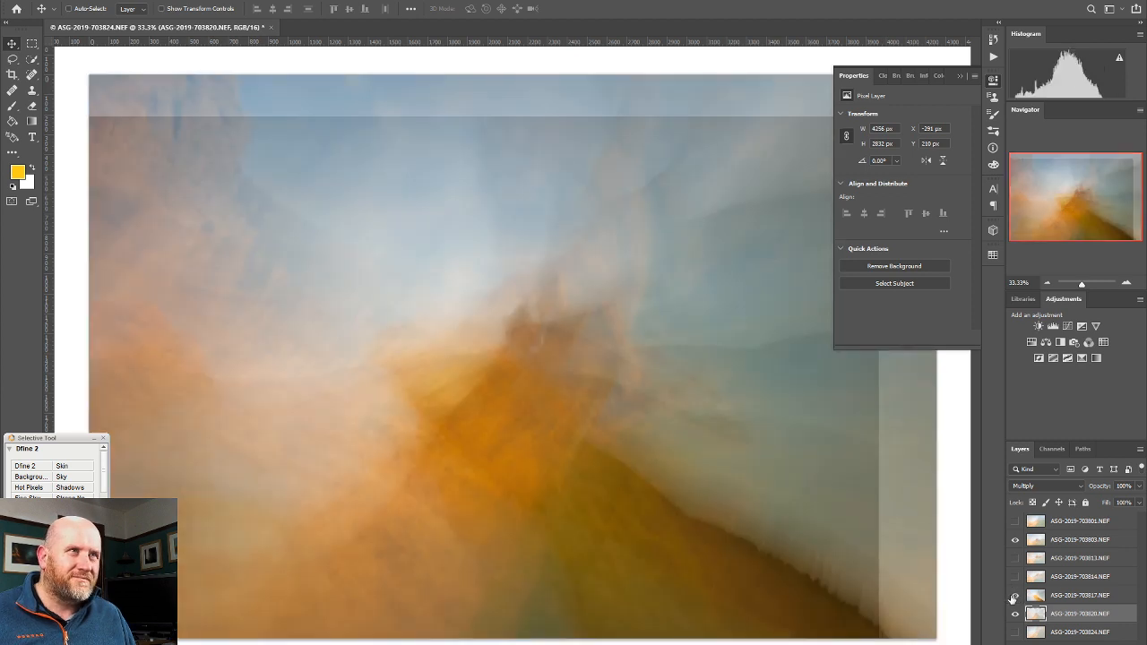
{"action": "left_click", "coordinate": [1062, 595]}
{"action": "left_click_drag", "start_coordinate": [669, 574], "coordinate": [698, 512]}
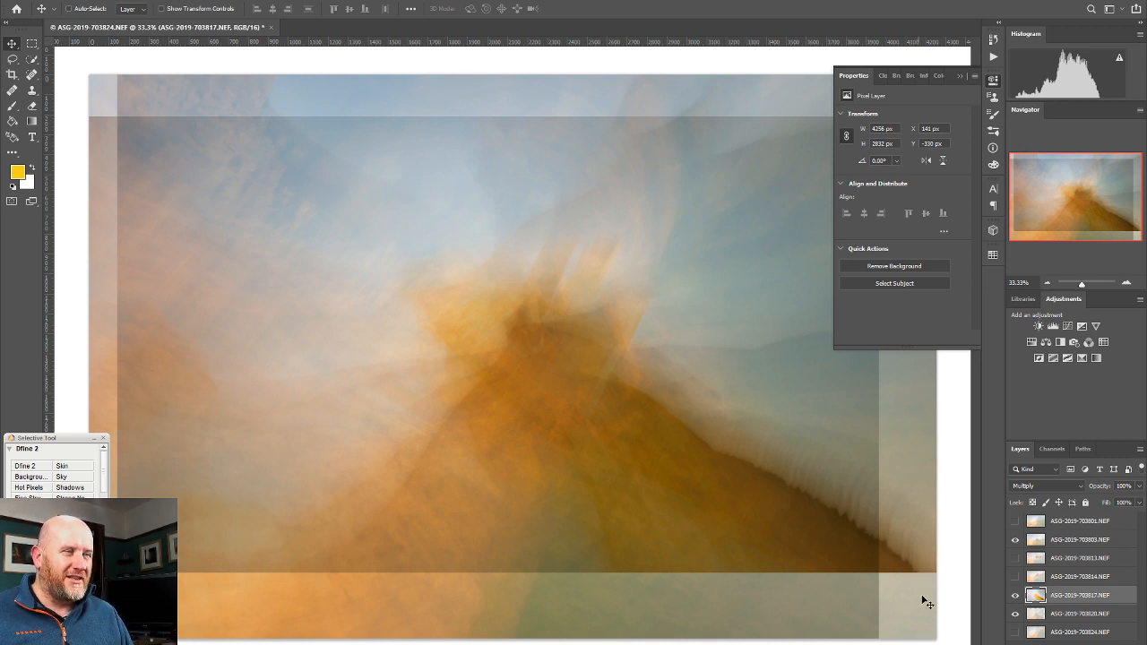
Activate the Gradient tool and add a layer mask to ASG-2019-703817.NEF
{"action": "left_click", "coordinate": [32, 123]}
{"action": "right_click", "coordinate": [1032, 594]}
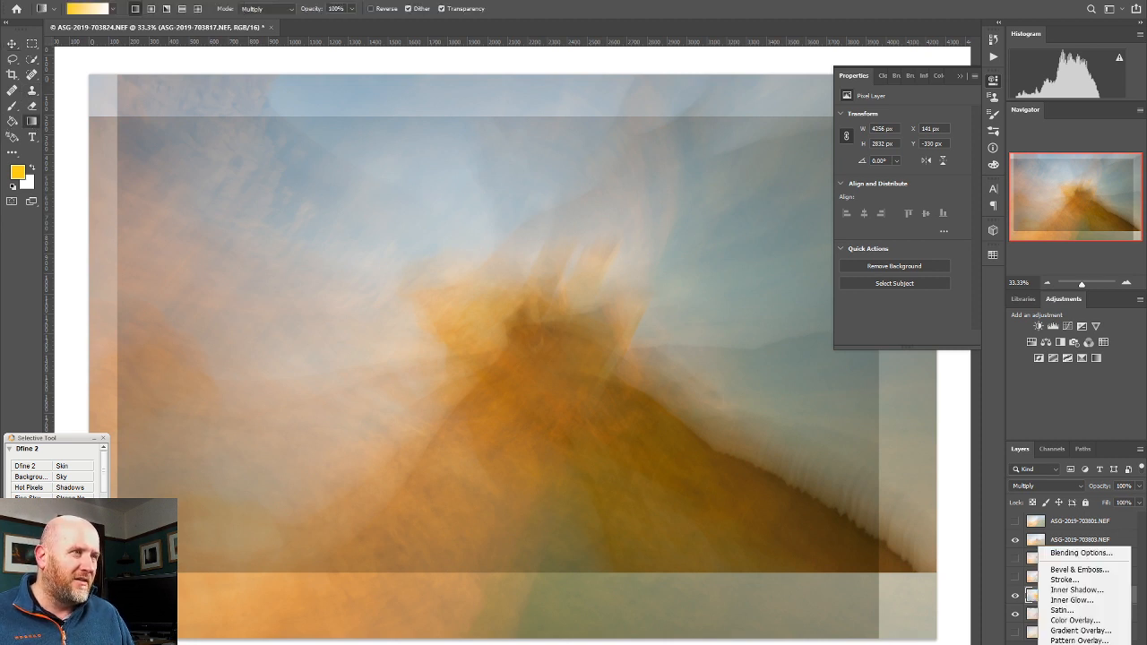
{"action": "left_click", "coordinate": [1032, 595]}
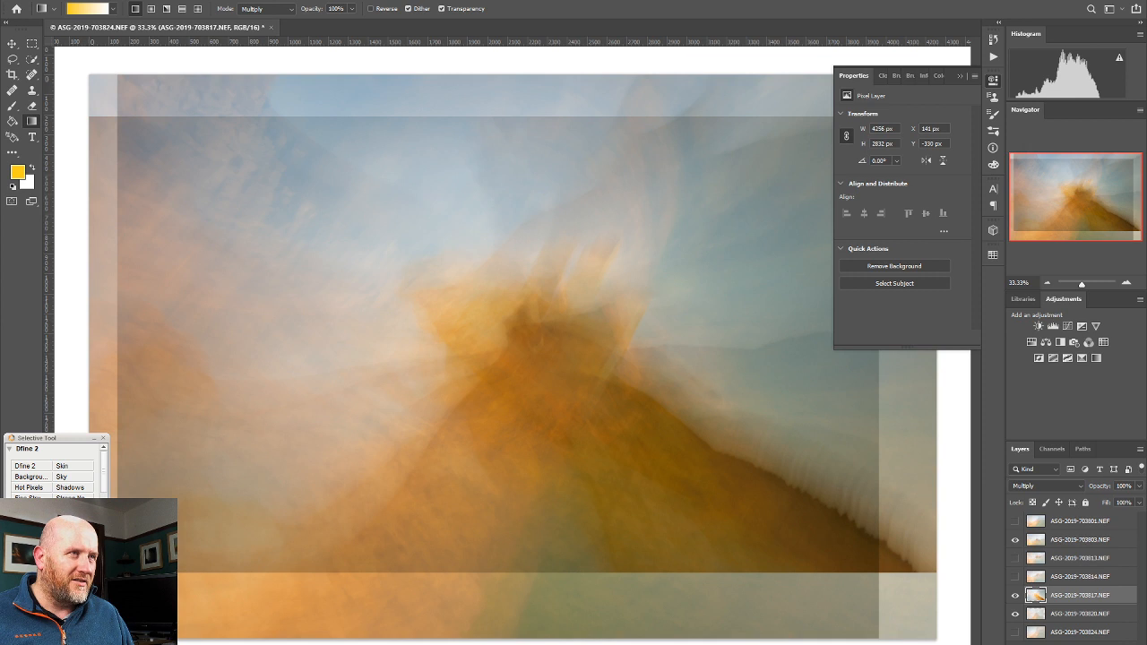
{"action": "left_click", "coordinate": [1066, 644]}
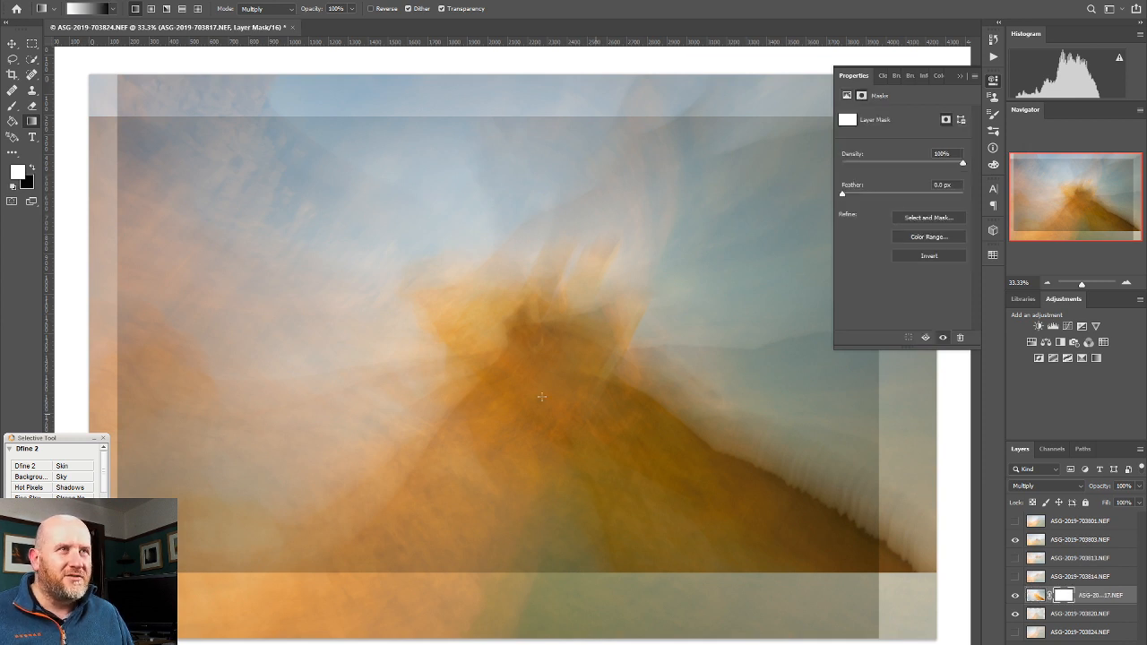
Fade out the left, upper, right and lower parts of ASG-2019-703817.NEF around the castle with gradients on its mask
{"action": "left_click_drag", "start_coordinate": [574, 397], "coordinate": [321, 404]}
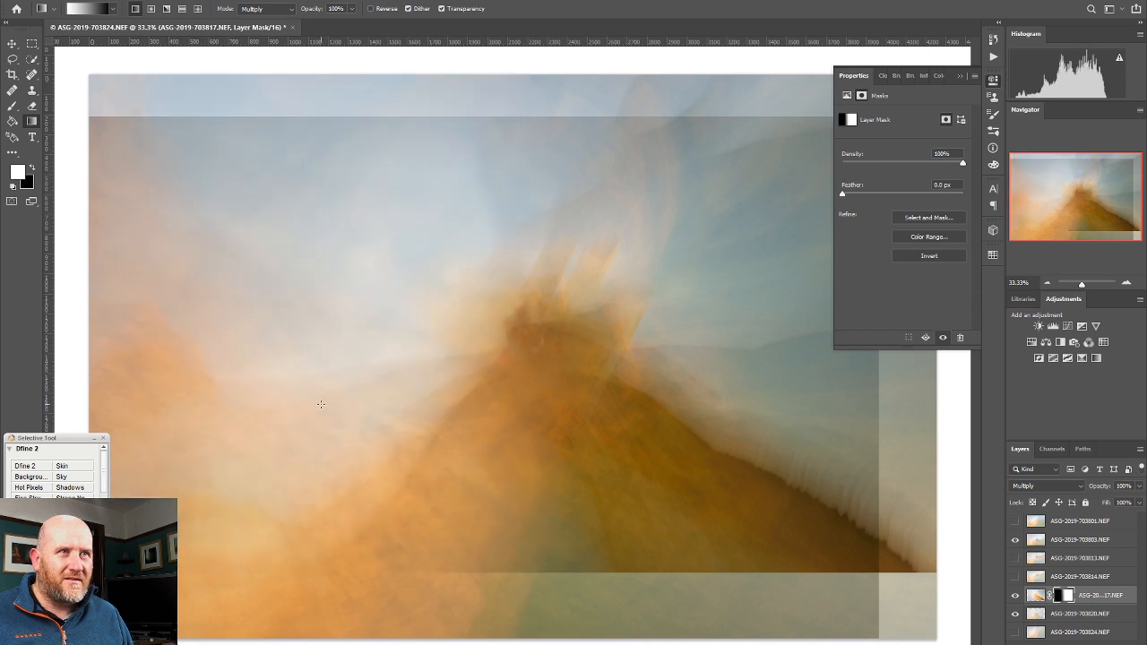
{"action": "left_click_drag", "start_coordinate": [620, 376], "coordinate": [709, 242]}
{"action": "left_click_drag", "start_coordinate": [490, 341], "coordinate": [494, 152]}
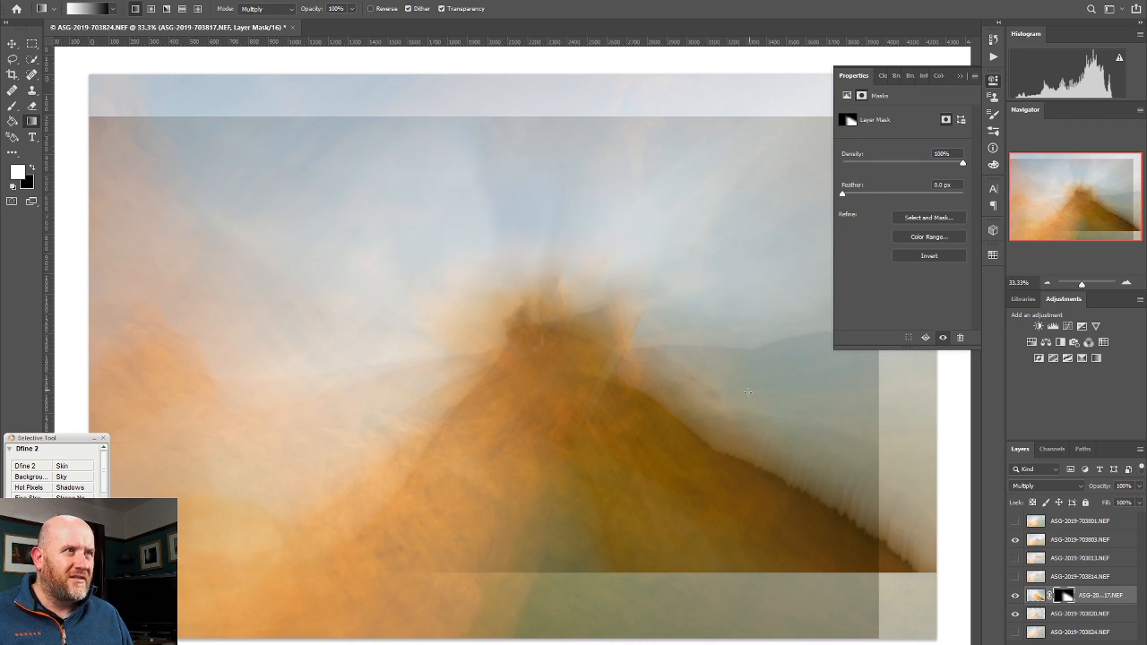
{"action": "left_click_drag", "start_coordinate": [792, 400], "coordinate": [938, 358]}
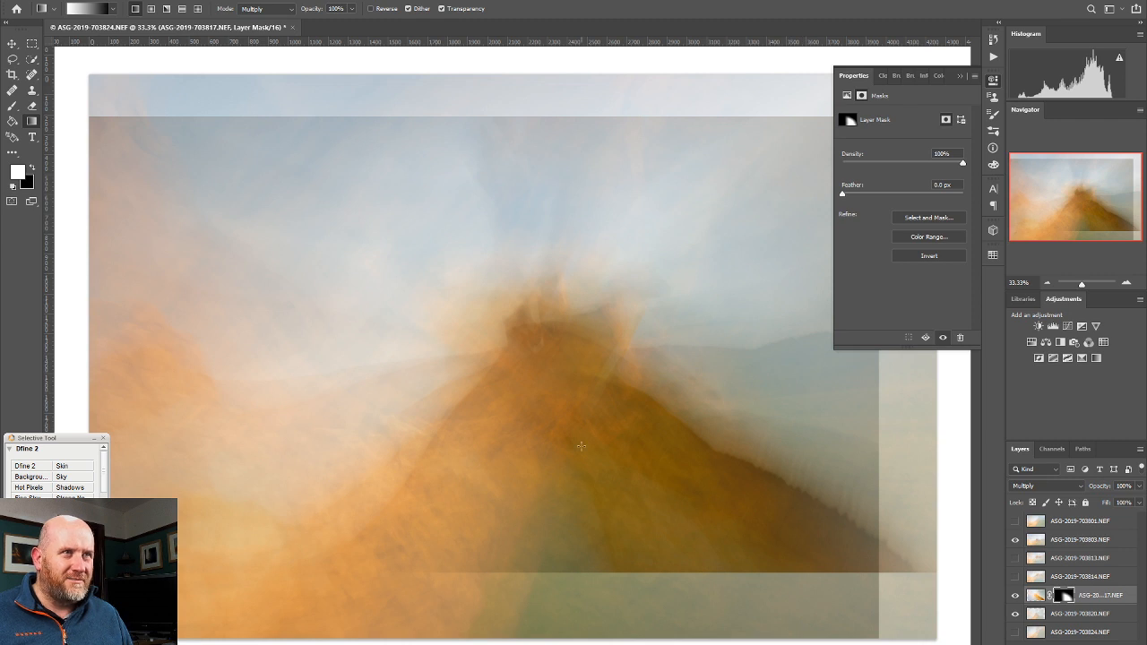
{"action": "left_click_drag", "start_coordinate": [580, 409], "coordinate": [578, 497]}
{"action": "left_click_drag", "start_coordinate": [580, 551], "coordinate": [581, 559]}
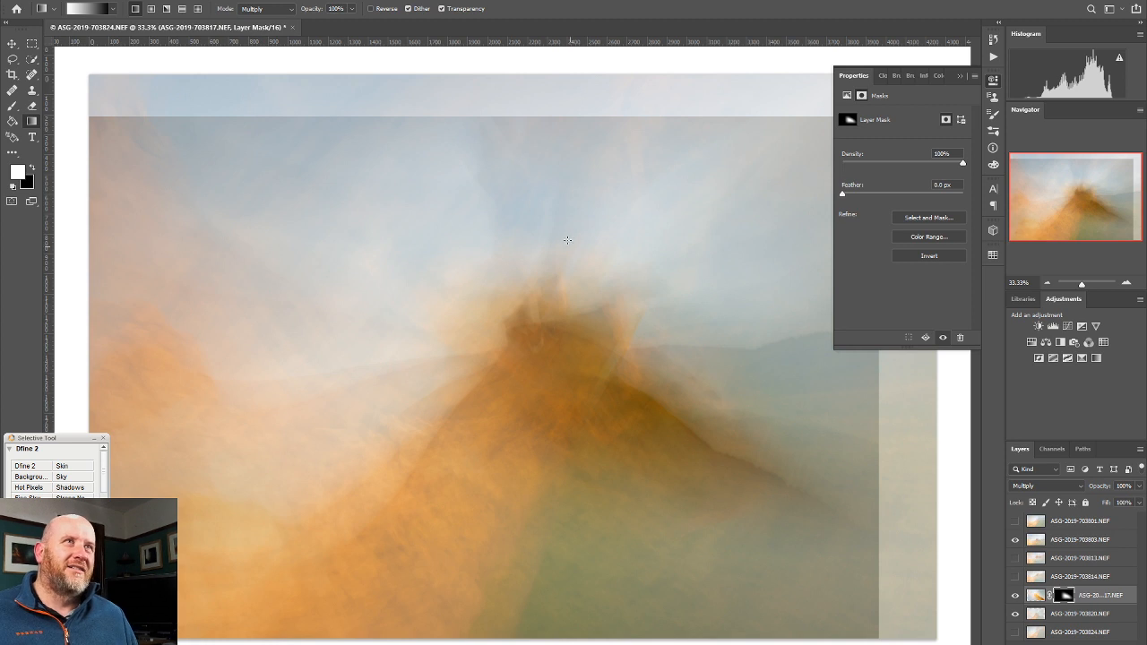
{"action": "left_click", "coordinate": [992, 79]}
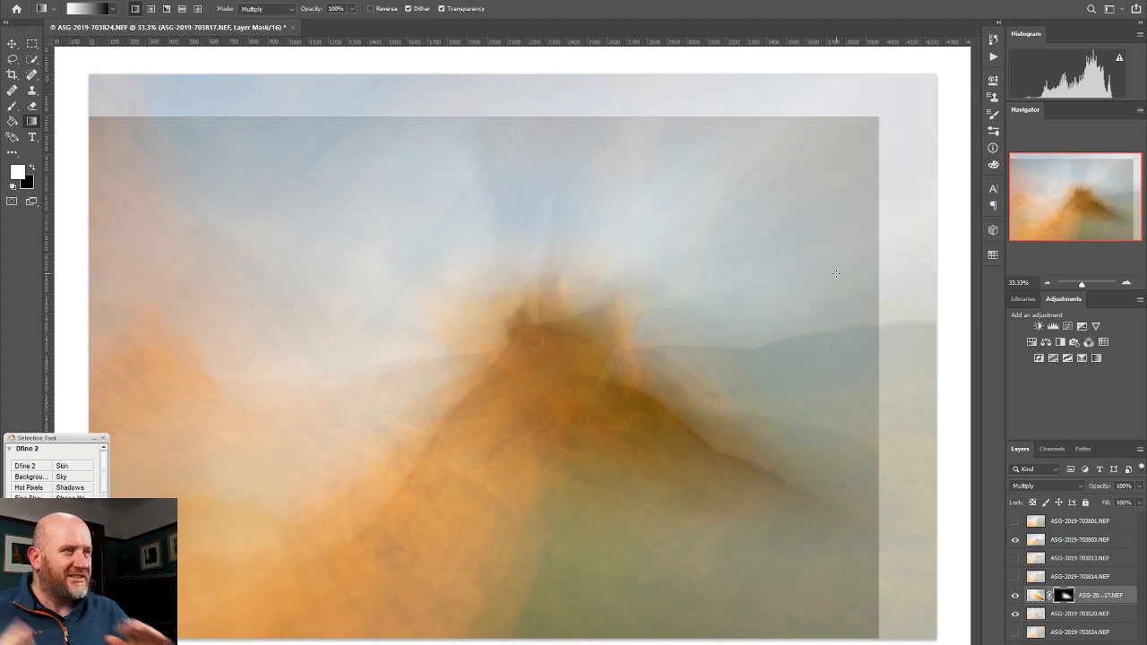
Show ASG-2019-703814.NEF and move it down and slightly left so its castle aligns with the blend
{"action": "left_click", "coordinate": [1015, 578]}
{"action": "left_click", "coordinate": [1016, 577]}
{"action": "left_click", "coordinate": [1016, 577]}
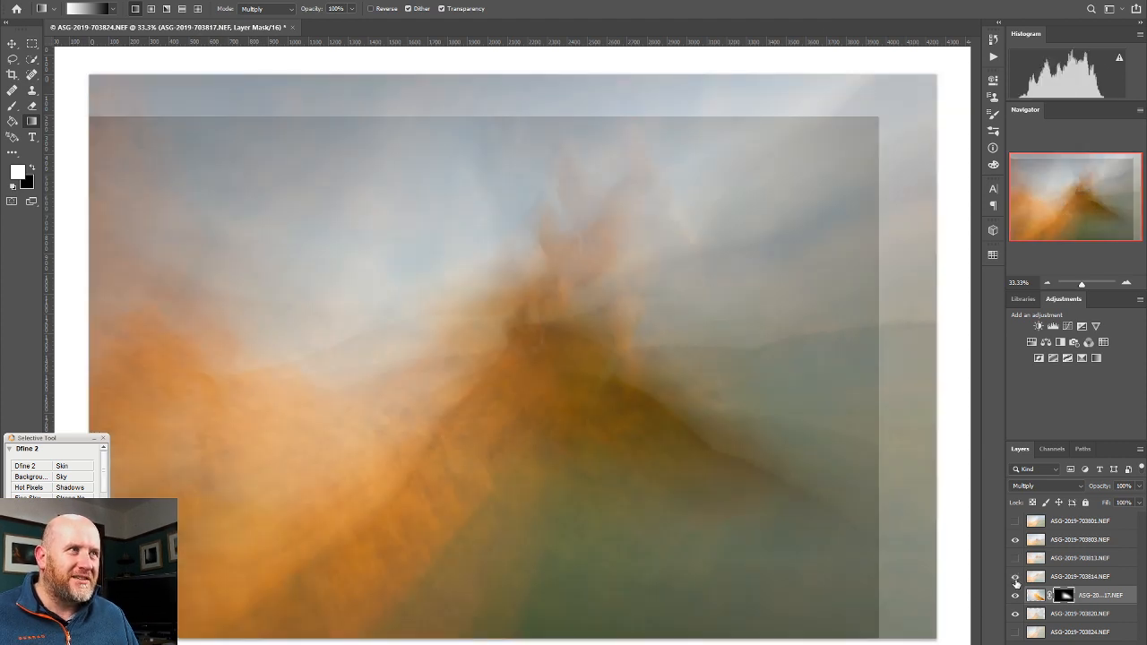
{"action": "left_click", "coordinate": [1072, 580]}
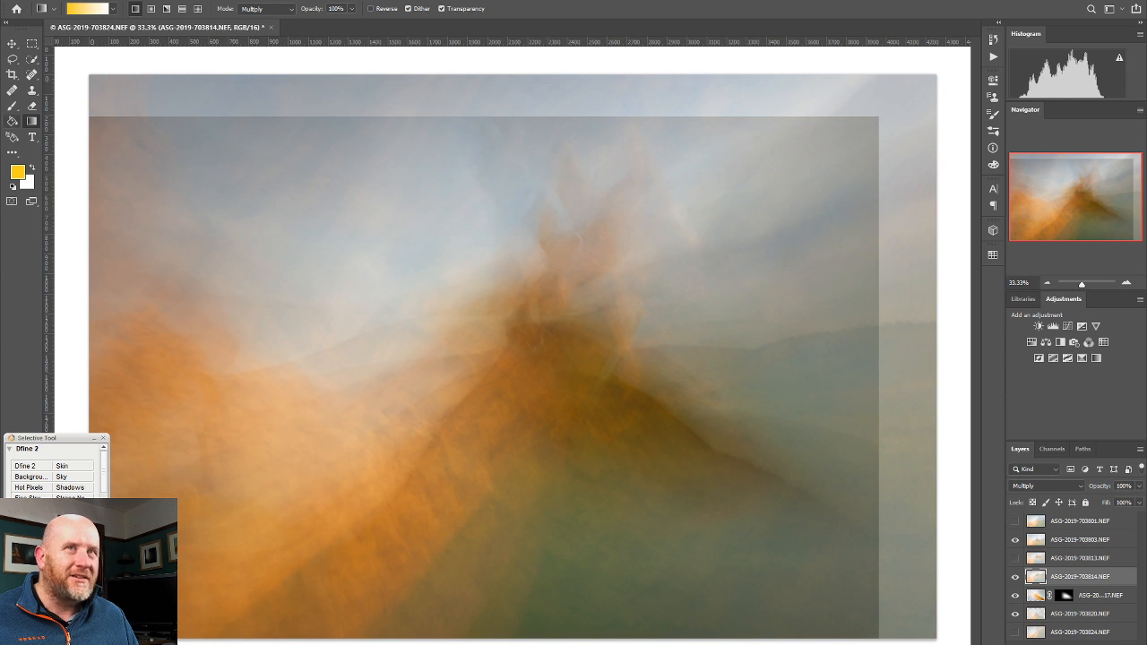
{"action": "left_click", "coordinate": [12, 43]}
{"action": "left_click_drag", "start_coordinate": [720, 310], "coordinate": [692, 417]}
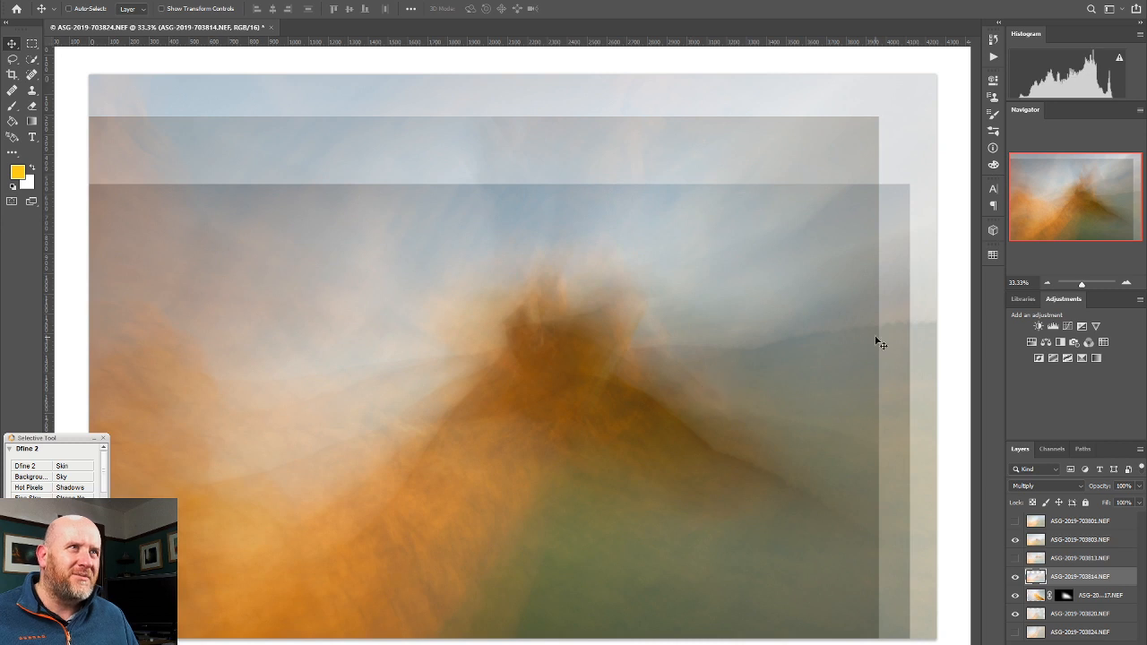
Show ASG-2019-703813.NEF and move it down and slightly right so its castle overlaps the others
{"action": "left_click", "coordinate": [1016, 558]}
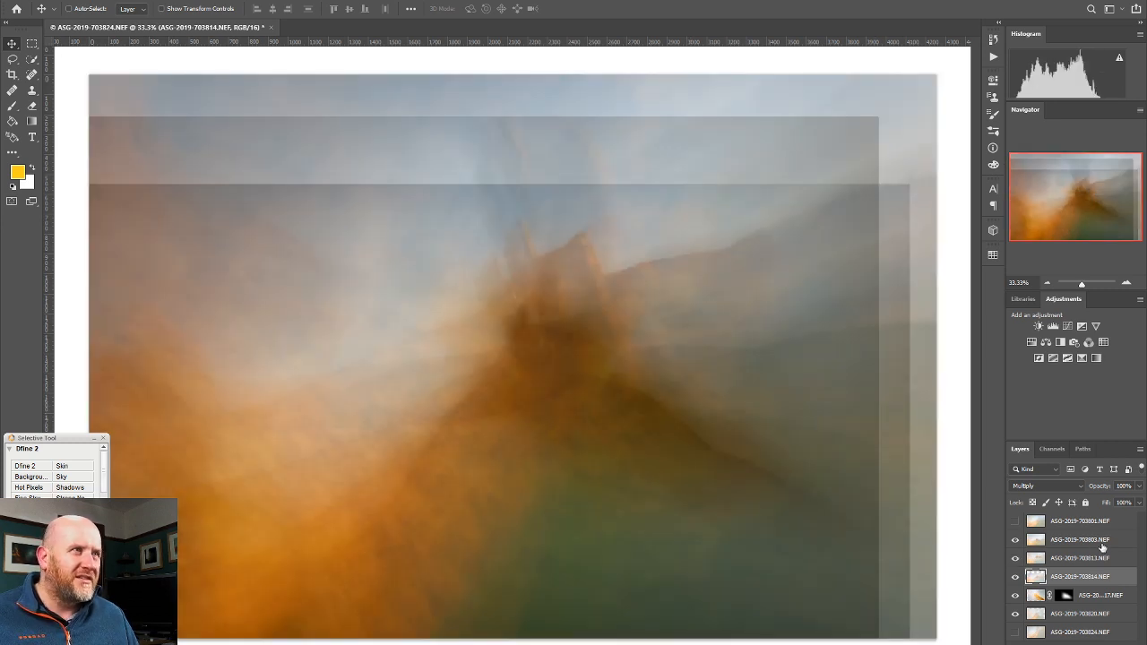
{"action": "left_click", "coordinate": [1101, 558]}
{"action": "left_click_drag", "start_coordinate": [794, 390], "coordinate": [798, 416]}
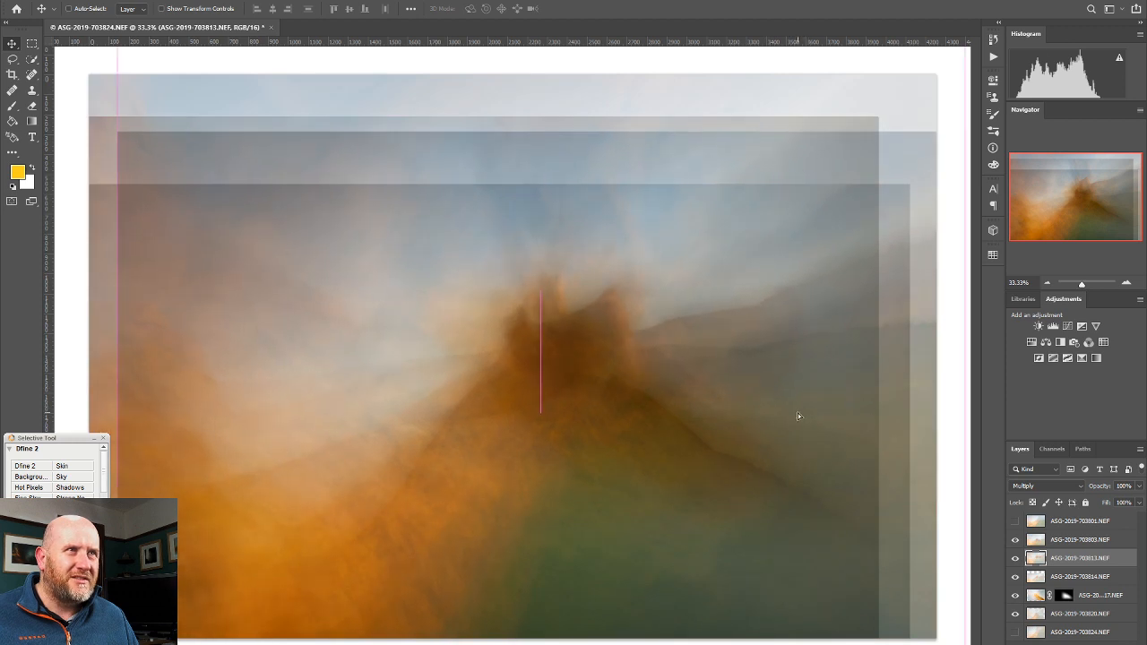
Rotate ASG-2019-703813.NEF by about 26.68° with Free Transform and reposition it so its castle matches the blended one
{"action": "left_click", "coordinate": [41, 2]}
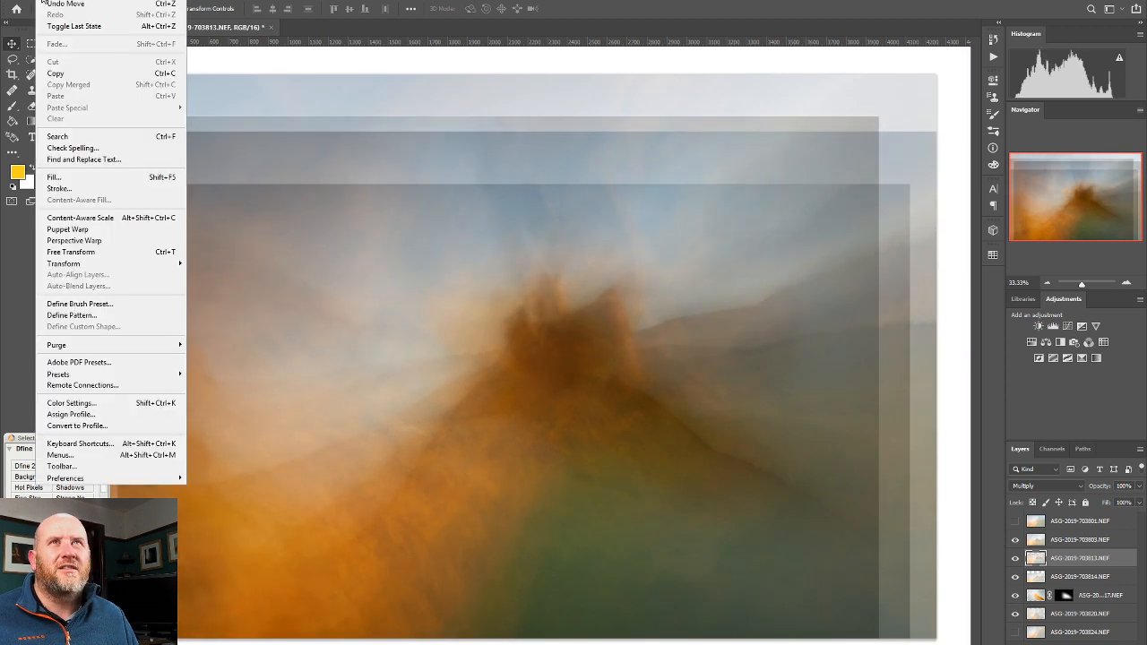
{"action": "left_click", "coordinate": [131, 254]}
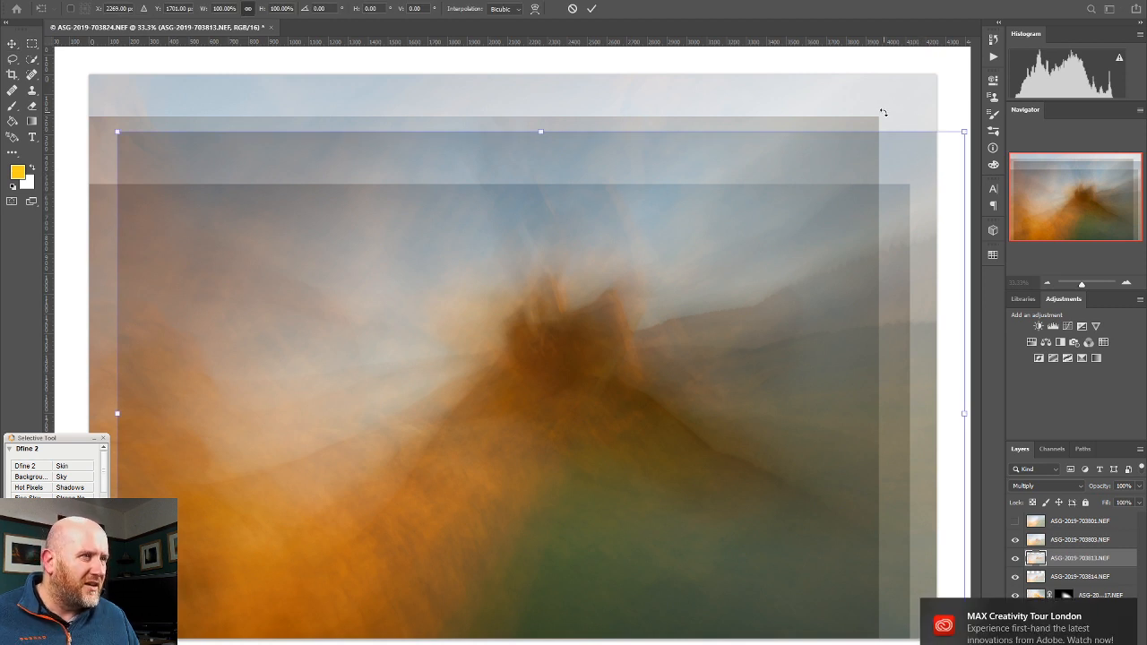
{"action": "left_click_drag", "start_coordinate": [691, 99], "coordinate": [843, 122]}
{"action": "left_click_drag", "start_coordinate": [770, 283], "coordinate": [728, 285]}
{"action": "left_click_drag", "start_coordinate": [679, 134], "coordinate": [704, 141]}
{"action": "left_click_drag", "start_coordinate": [697, 251], "coordinate": [695, 280]}
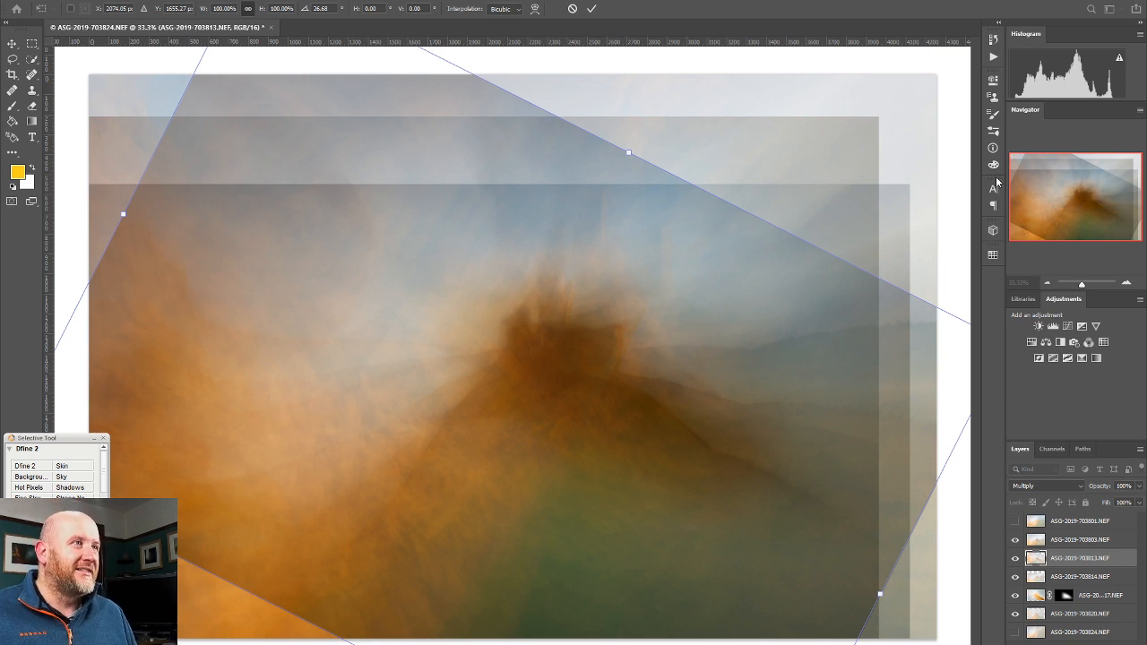
{"action": "key", "text": "Return"}
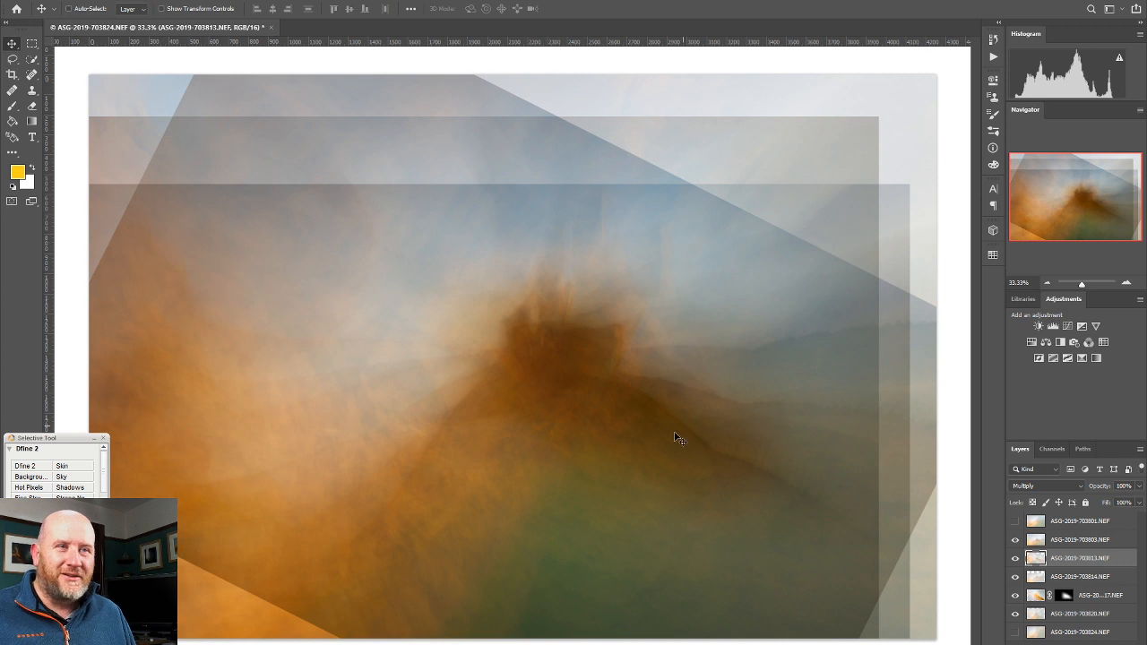
Add a layer mask to ASG-2019-703813.NEF and fade its edges on all sides of the castle with gradients
{"action": "left_click", "coordinate": [33, 122]}
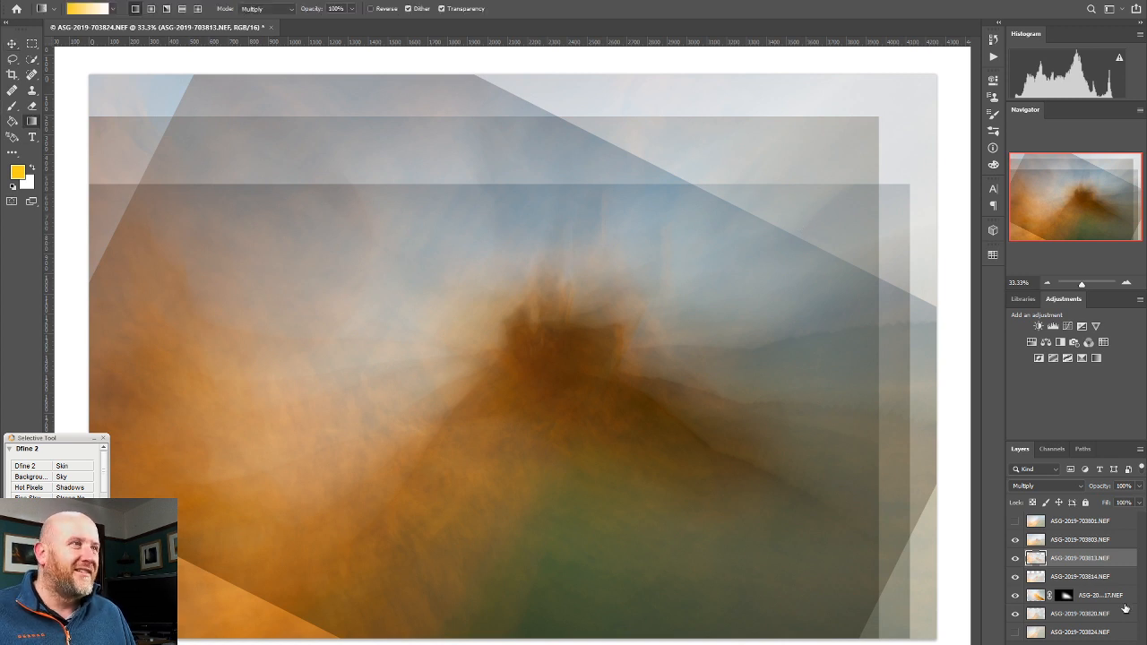
{"action": "left_click", "coordinate": [1060, 644]}
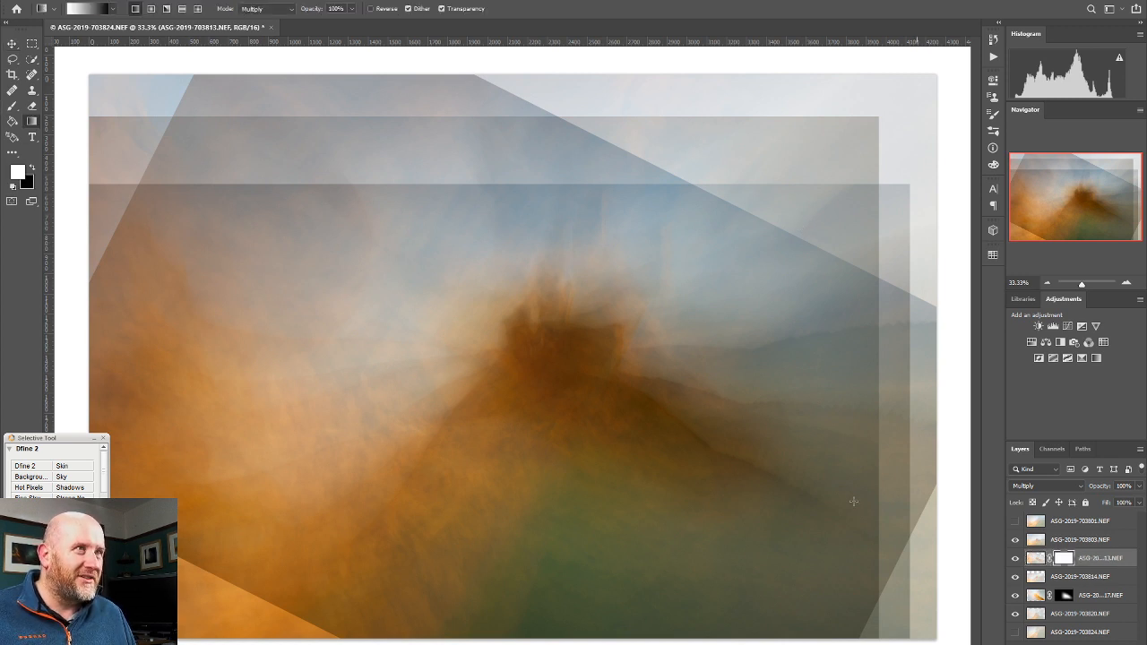
{"action": "left_click_drag", "start_coordinate": [693, 350], "coordinate": [883, 338]}
{"action": "left_click_drag", "start_coordinate": [611, 308], "coordinate": [698, 207]}
{"action": "left_click_drag", "start_coordinate": [502, 313], "coordinate": [323, 195]}
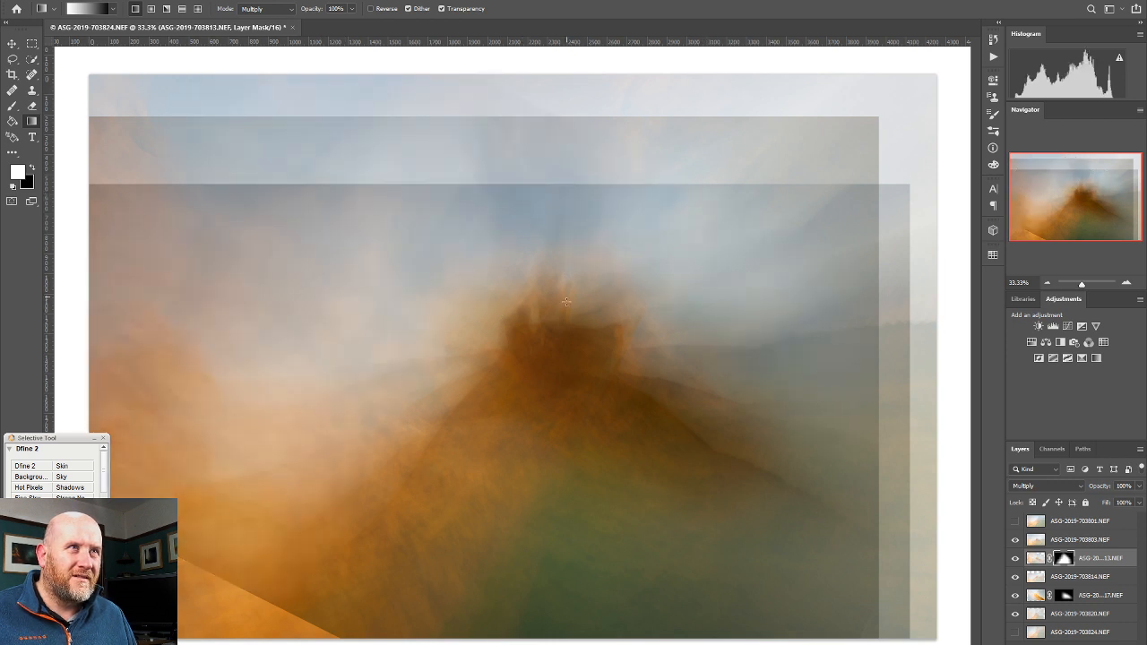
{"action": "left_click_drag", "start_coordinate": [582, 333], "coordinate": [599, 203]}
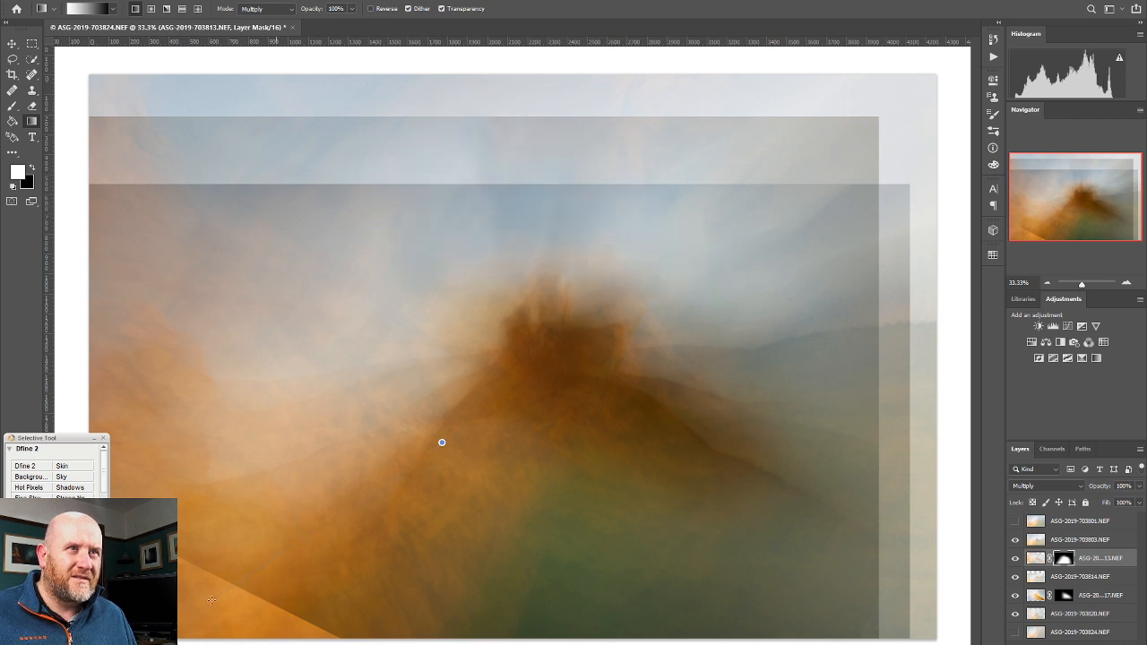
{"action": "left_click_drag", "start_coordinate": [269, 563], "coordinate": [269, 563]}
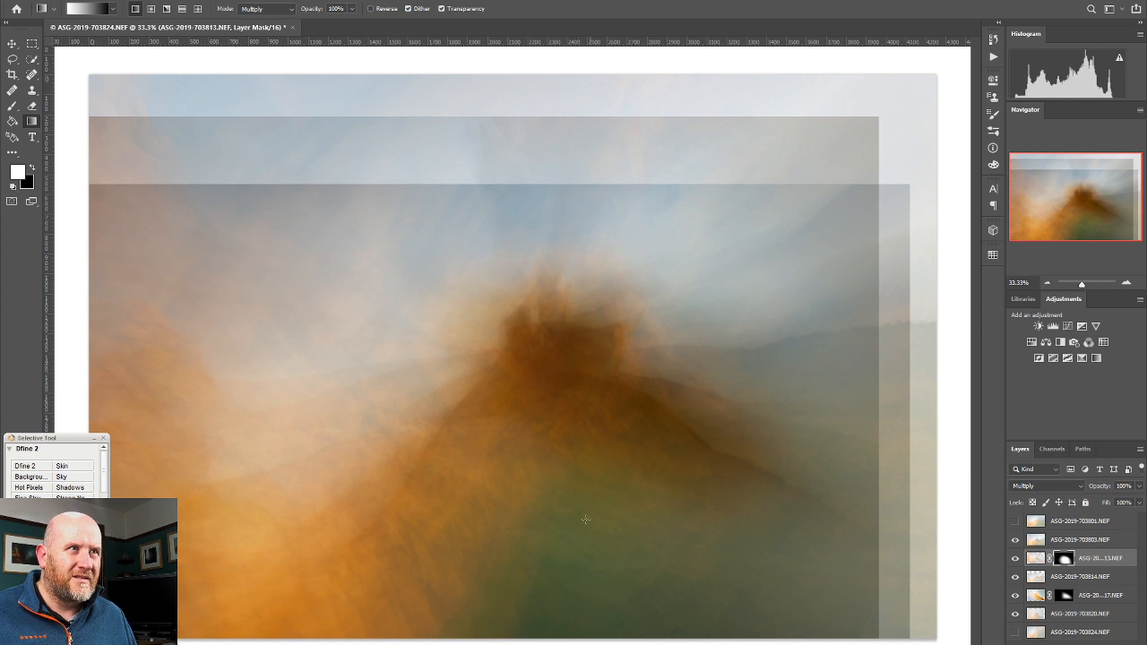
{"action": "left_click_drag", "start_coordinate": [541, 420], "coordinate": [538, 563]}
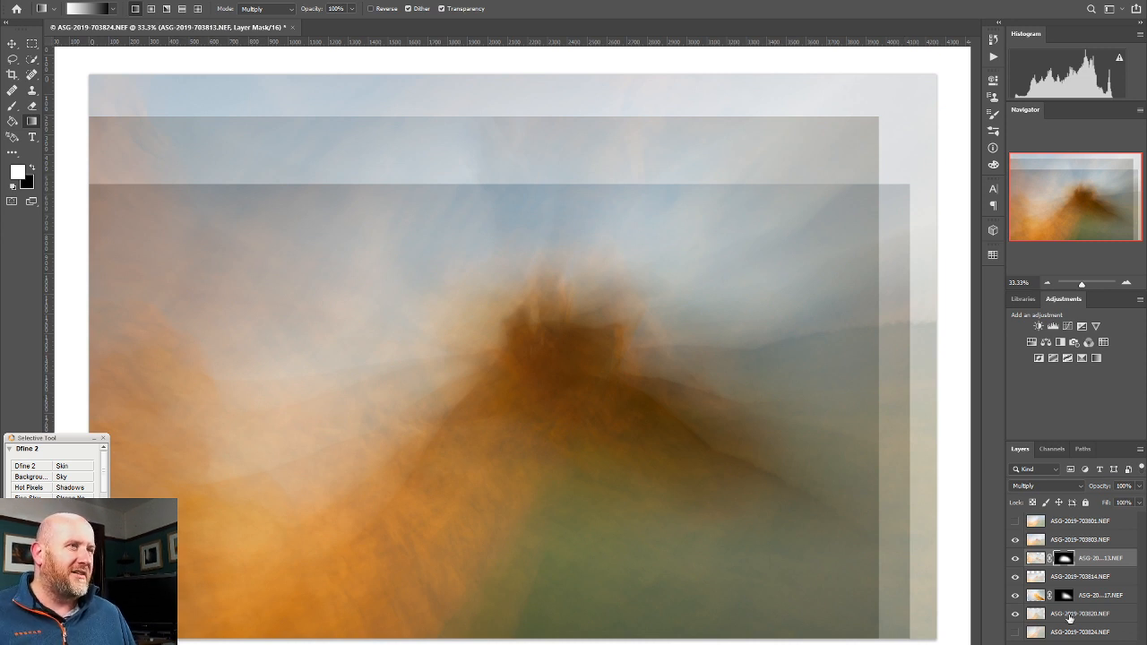
Compare the blend without and with ASG-2019-703814.NEF
{"action": "left_click", "coordinate": [1014, 577]}
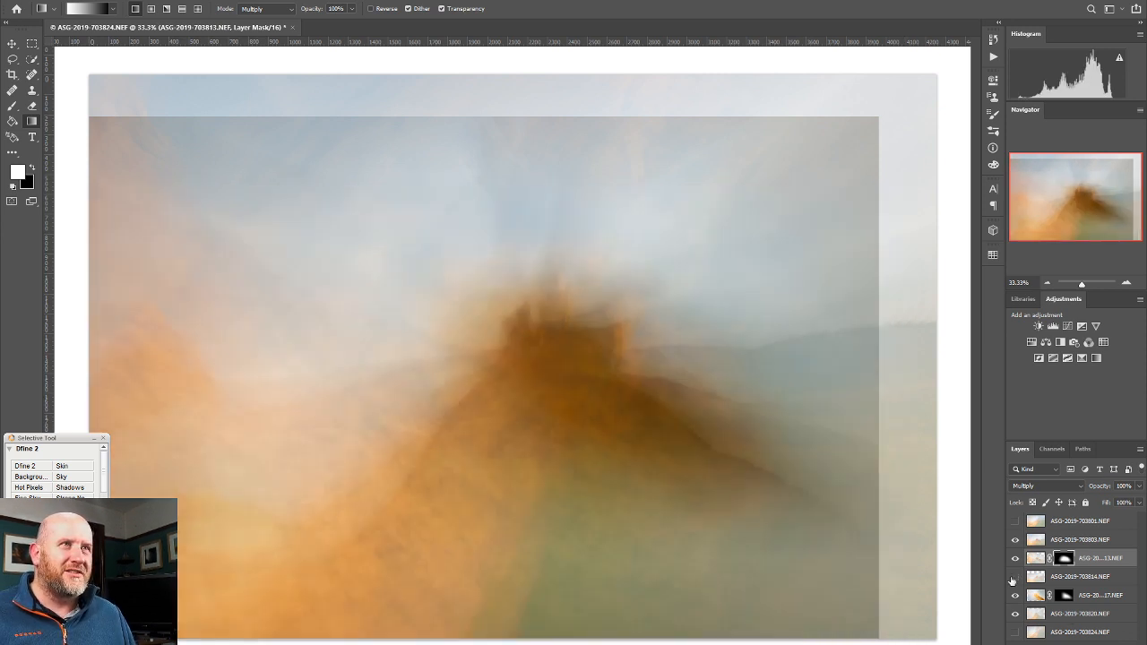
{"action": "left_click", "coordinate": [1015, 577]}
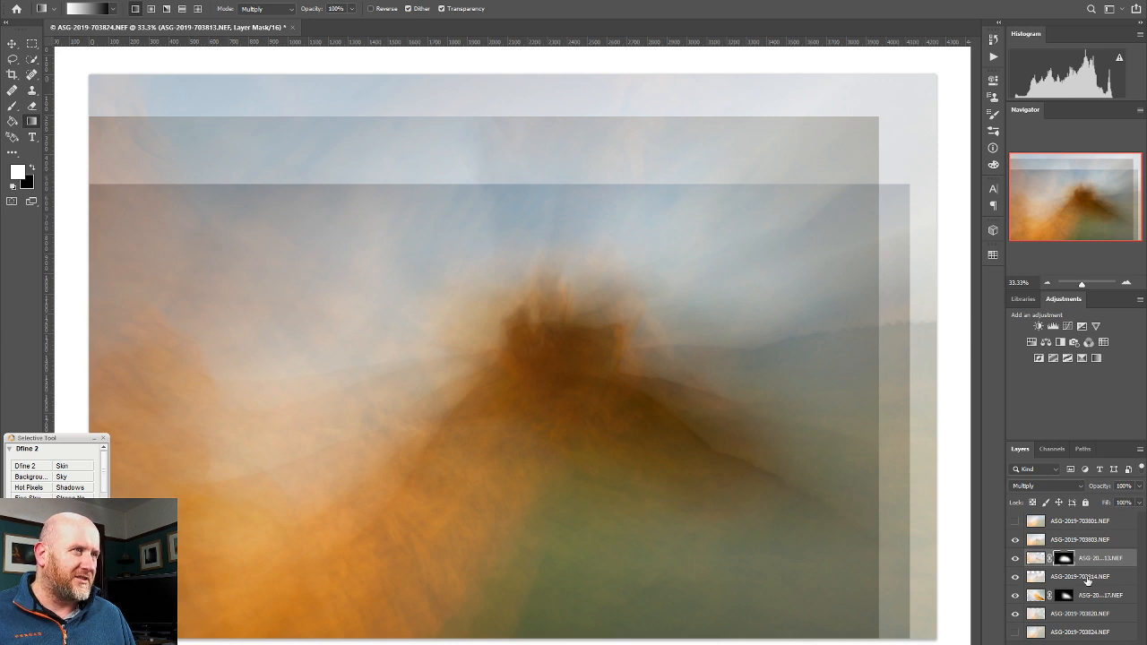
Add a layer mask to ASG-2019-703814.NEF and fade its top, right and left sides around the castle with gradients
{"action": "left_click", "coordinate": [1090, 578]}
{"action": "left_click", "coordinate": [1062, 643]}
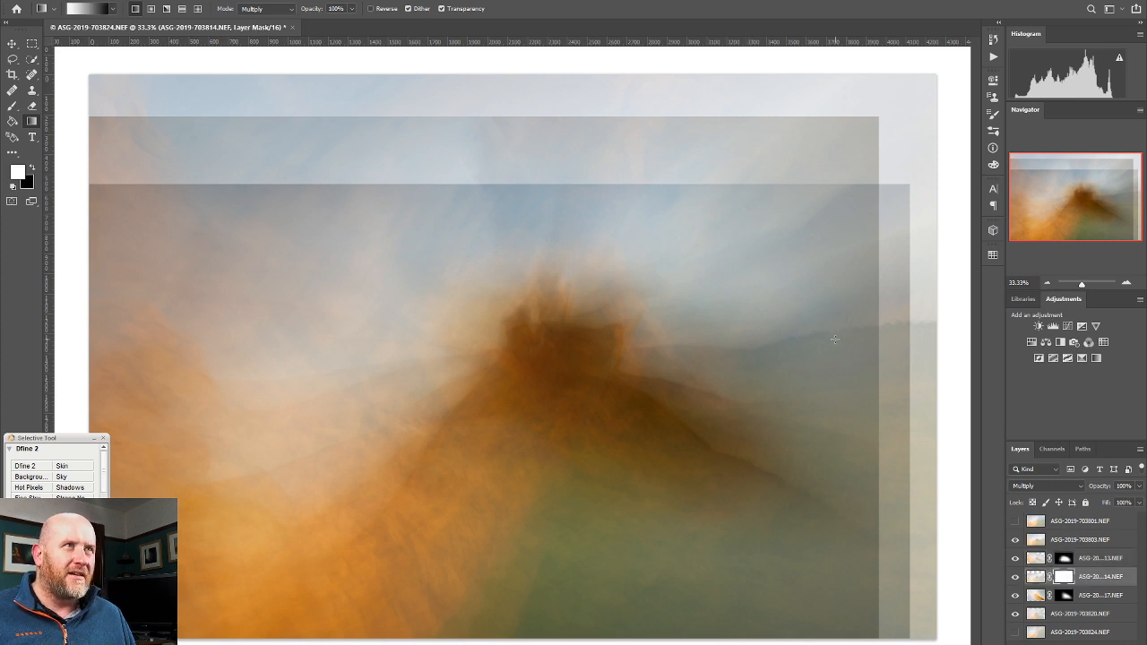
{"action": "left_click_drag", "start_coordinate": [365, 328], "coordinate": [360, 200]}
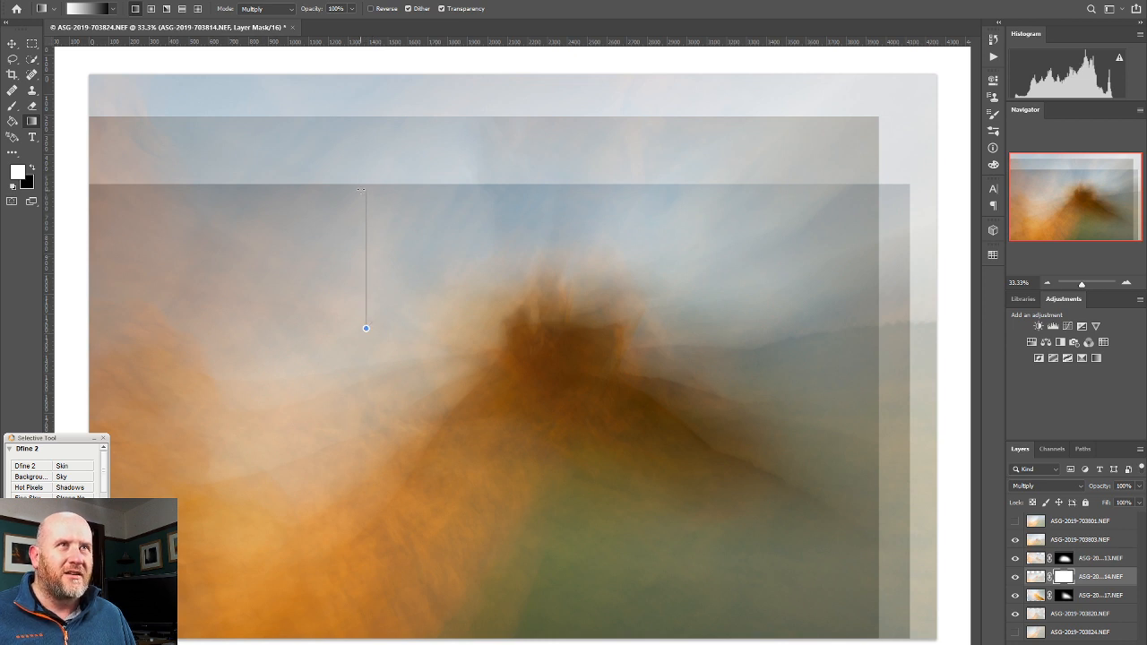
{"action": "left_click_drag", "start_coordinate": [363, 188], "coordinate": [364, 187]}
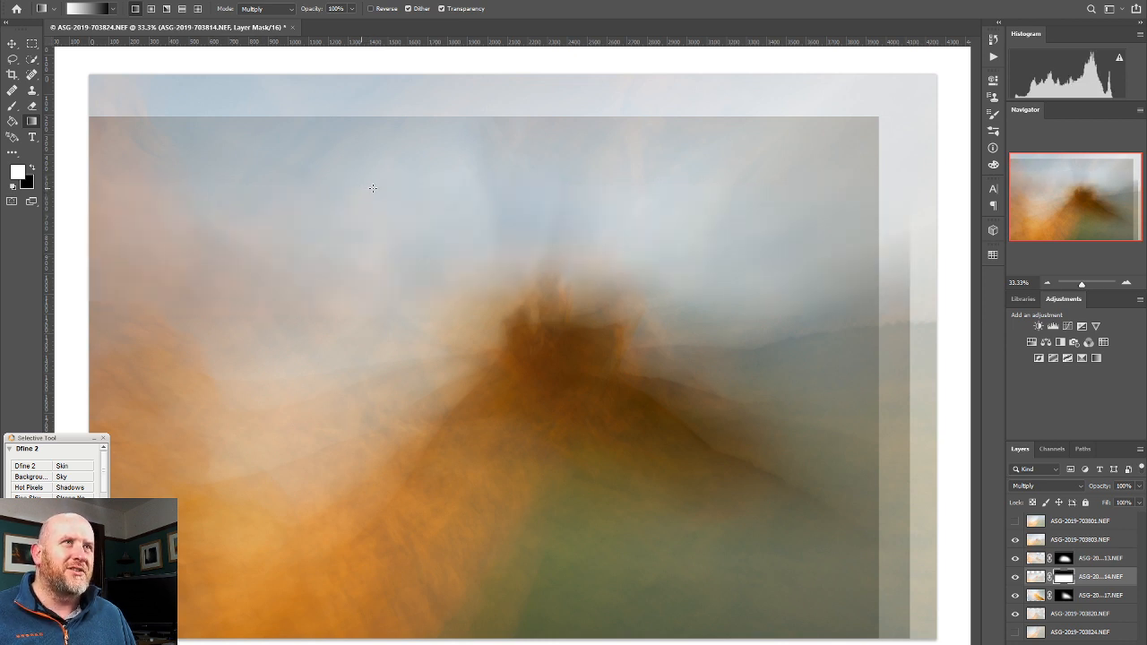
{"action": "left_click_drag", "start_coordinate": [693, 352], "coordinate": [905, 352]}
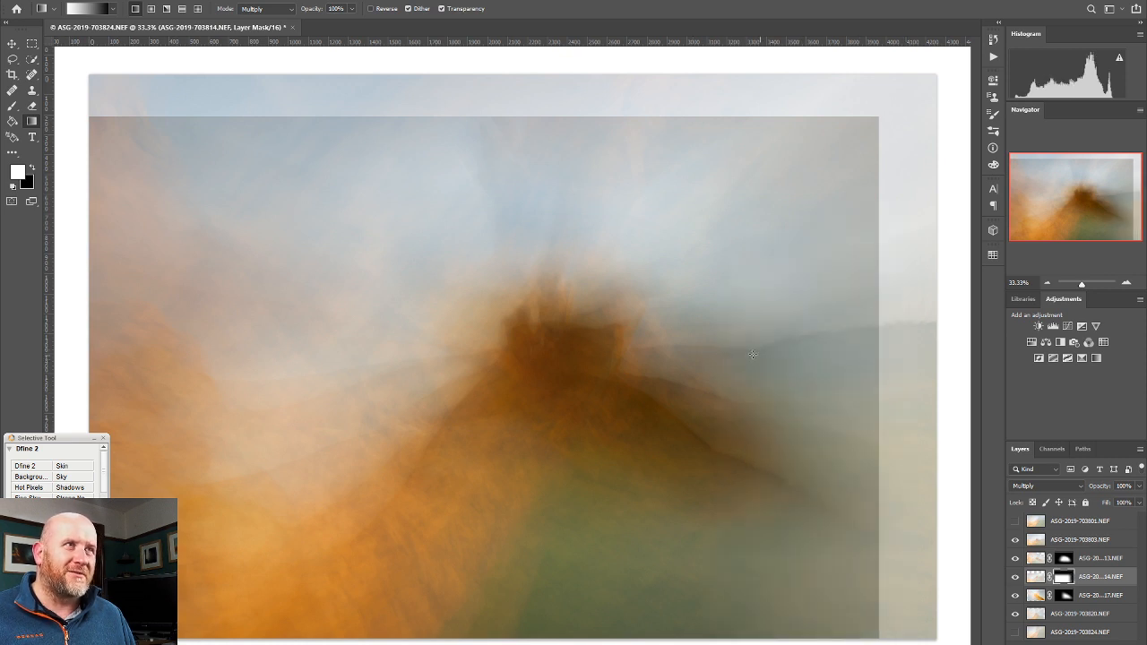
{"action": "left_click_drag", "start_coordinate": [570, 387], "coordinate": [777, 348]}
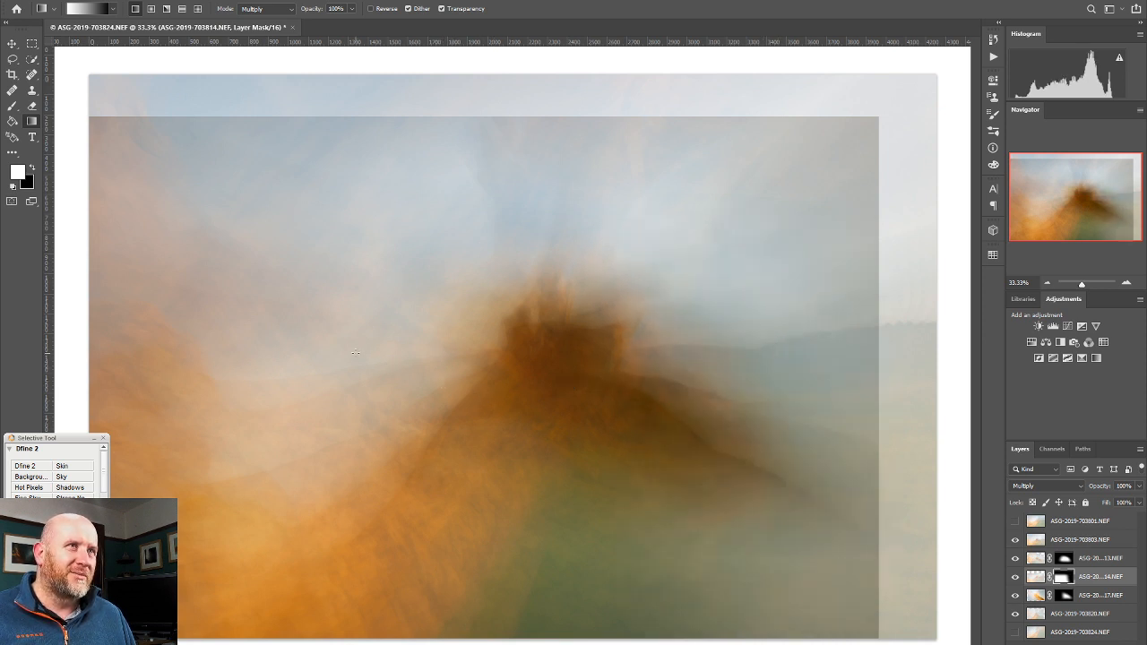
{"action": "left_click_drag", "start_coordinate": [562, 368], "coordinate": [403, 351]}
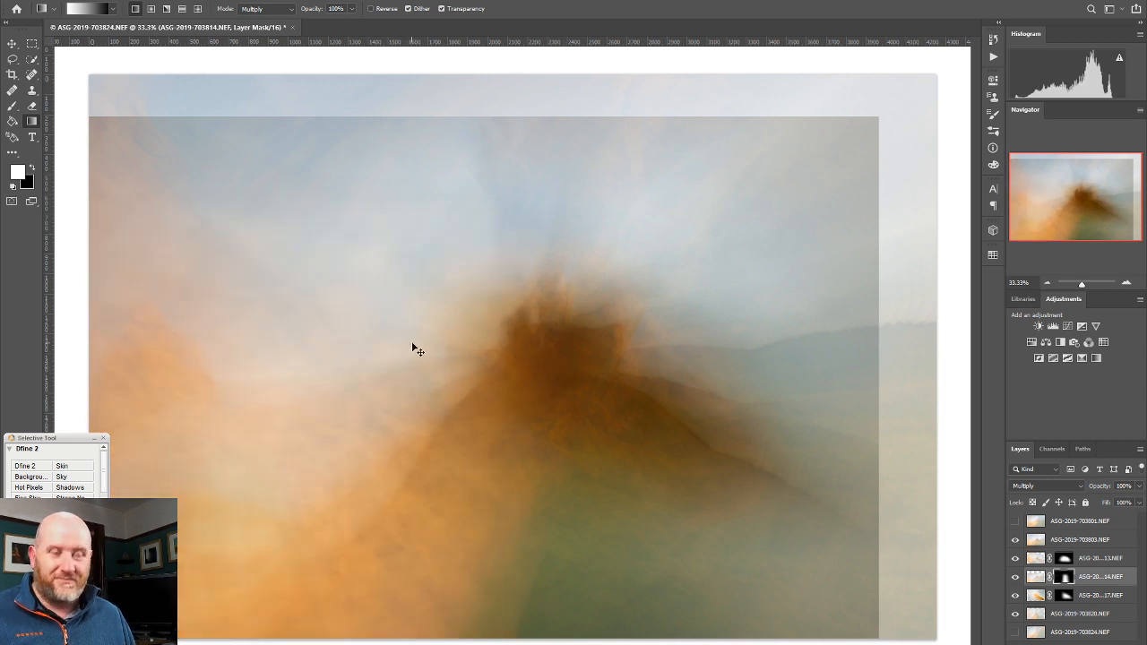
{"action": "key", "text": "ctrl+z"}
{"action": "left_click_drag", "start_coordinate": [569, 381], "coordinate": [225, 342]}
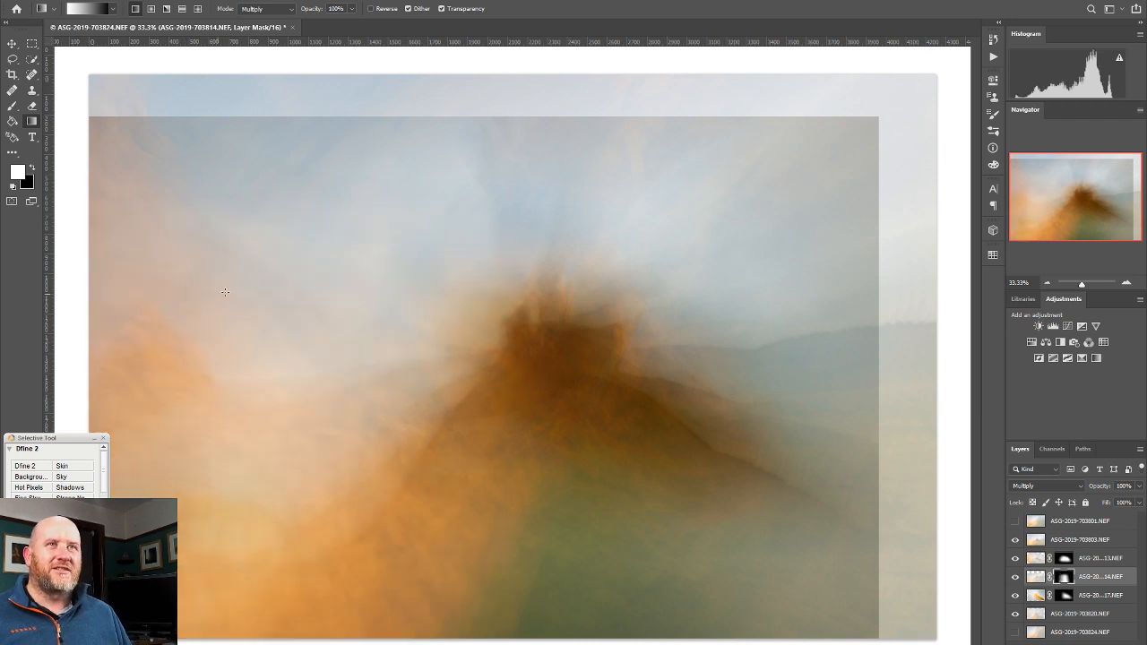
{"action": "left_click_drag", "start_coordinate": [400, 284], "coordinate": [315, 128]}
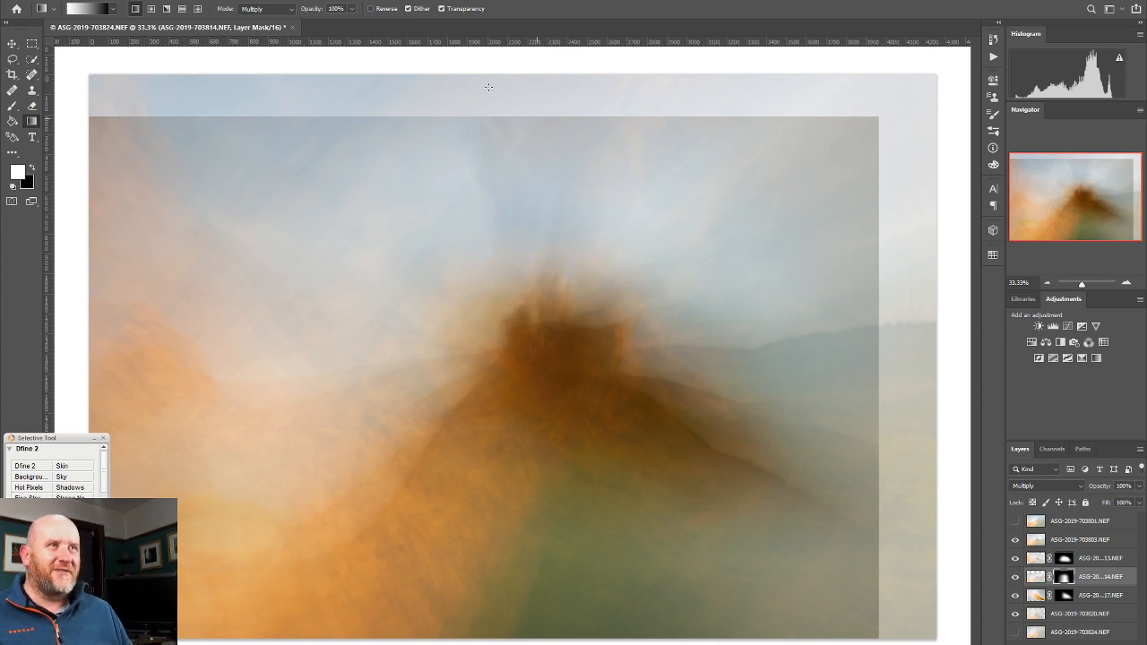
Compare the blend without and with ASG-2019-703814.NEF, and without and with ASG-2019-703813.NEF
{"action": "left_click", "coordinate": [1016, 576]}
{"action": "left_click", "coordinate": [1016, 576]}
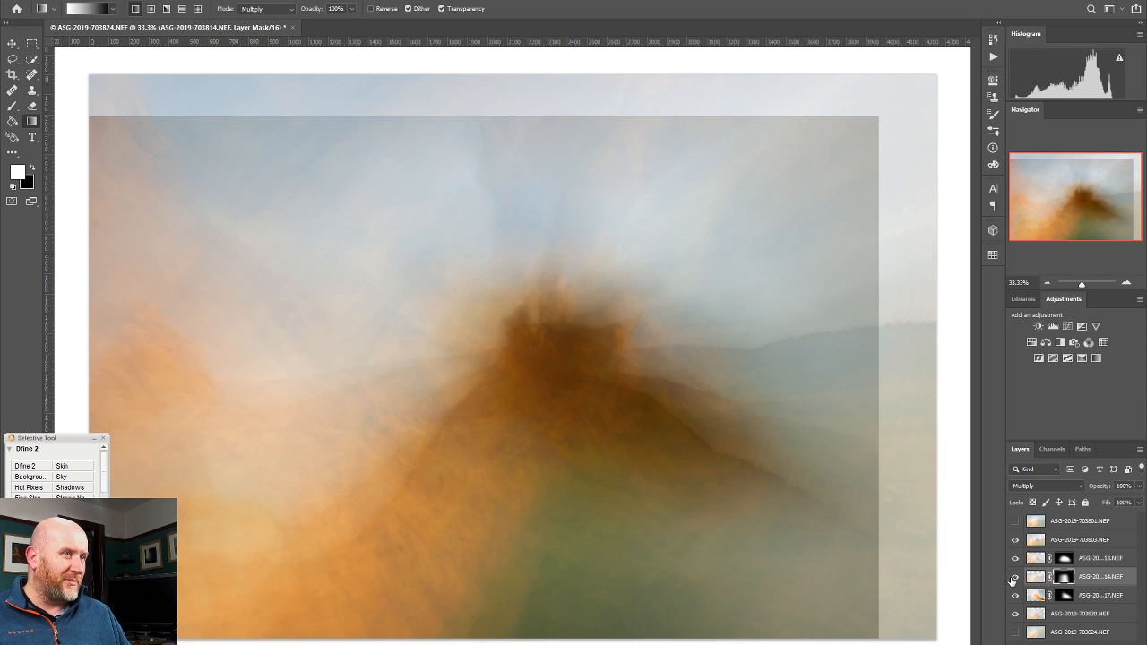
{"action": "left_click", "coordinate": [1016, 561]}
{"action": "left_click", "coordinate": [1015, 560]}
{"action": "left_click", "coordinate": [1016, 560]}
{"action": "left_click", "coordinate": [1015, 560]}
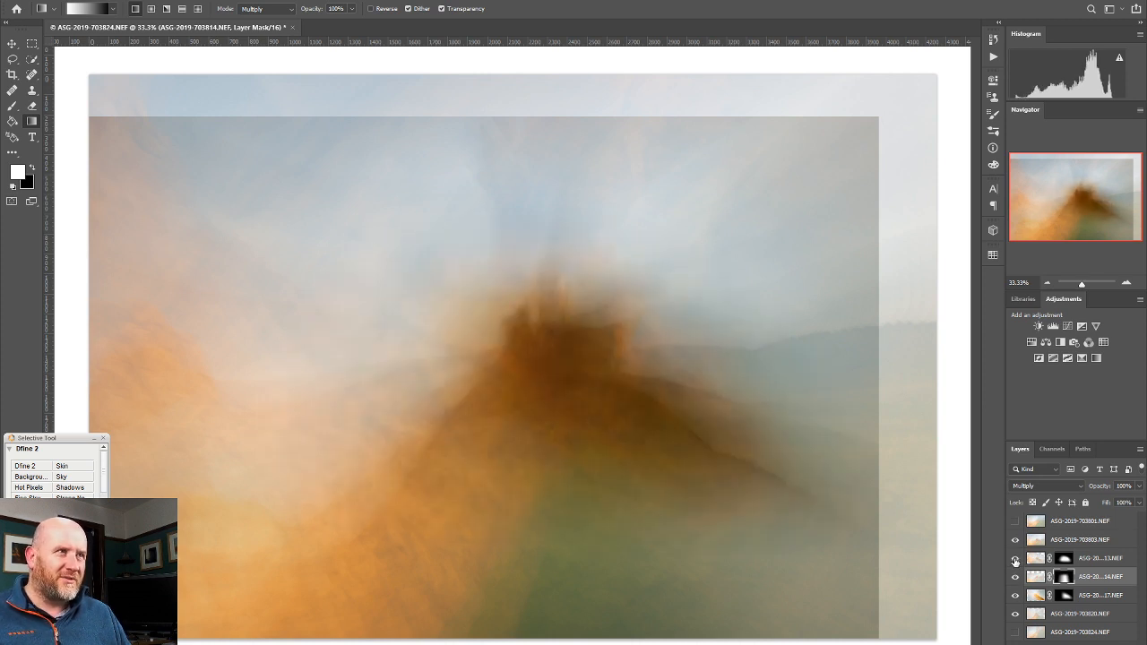
Reduce the opacity of ASG-2019-703813.NEF to 49%
{"action": "left_click", "coordinate": [1096, 558]}
{"action": "left_click", "coordinate": [1137, 488]}
{"action": "left_click_drag", "start_coordinate": [1139, 499], "coordinate": [1111, 504]}
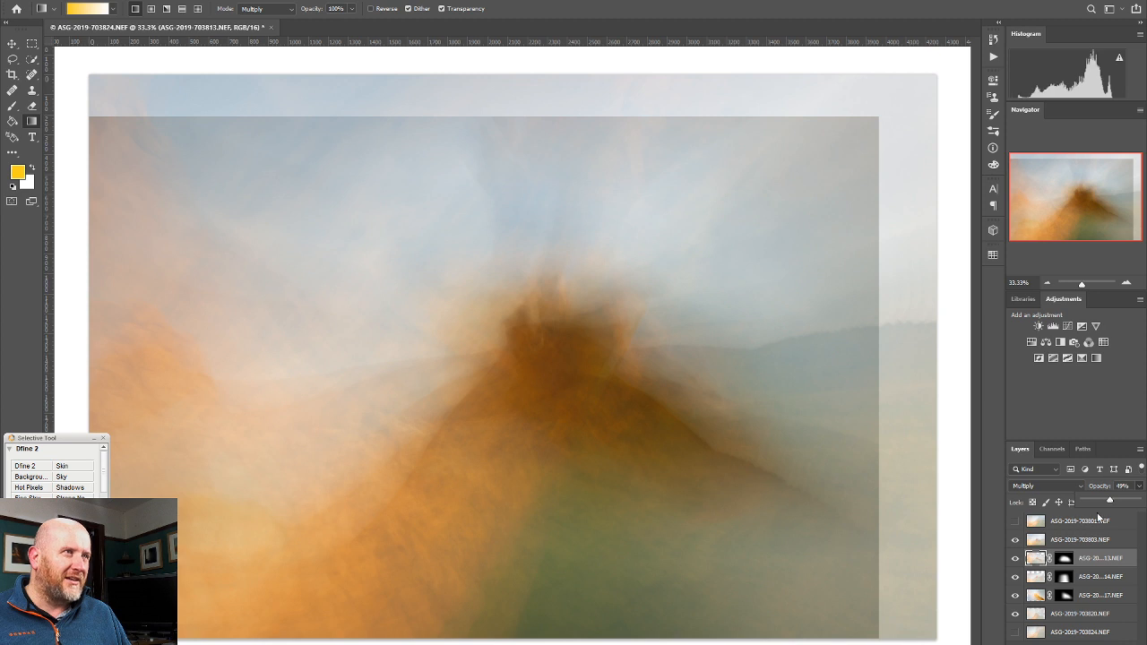
Show ASG-2019-703801.NEF and move it down and left so its castle overlaps the blended one
{"action": "left_click", "coordinate": [1015, 522]}
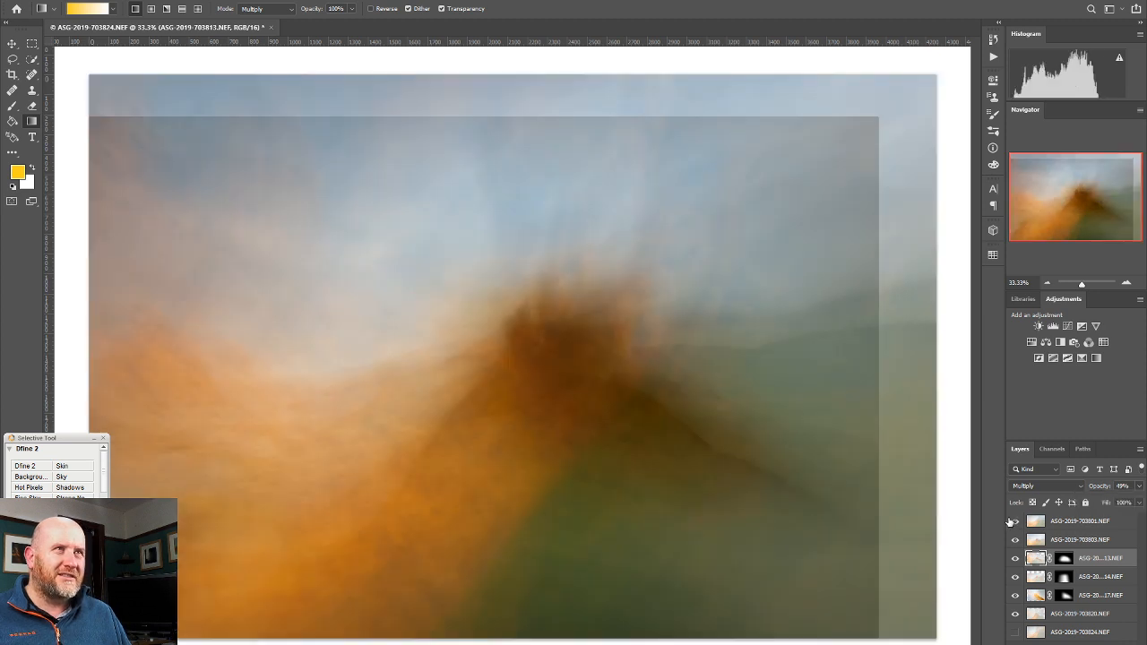
{"action": "left_click", "coordinate": [1012, 522]}
{"action": "left_click", "coordinate": [1012, 522]}
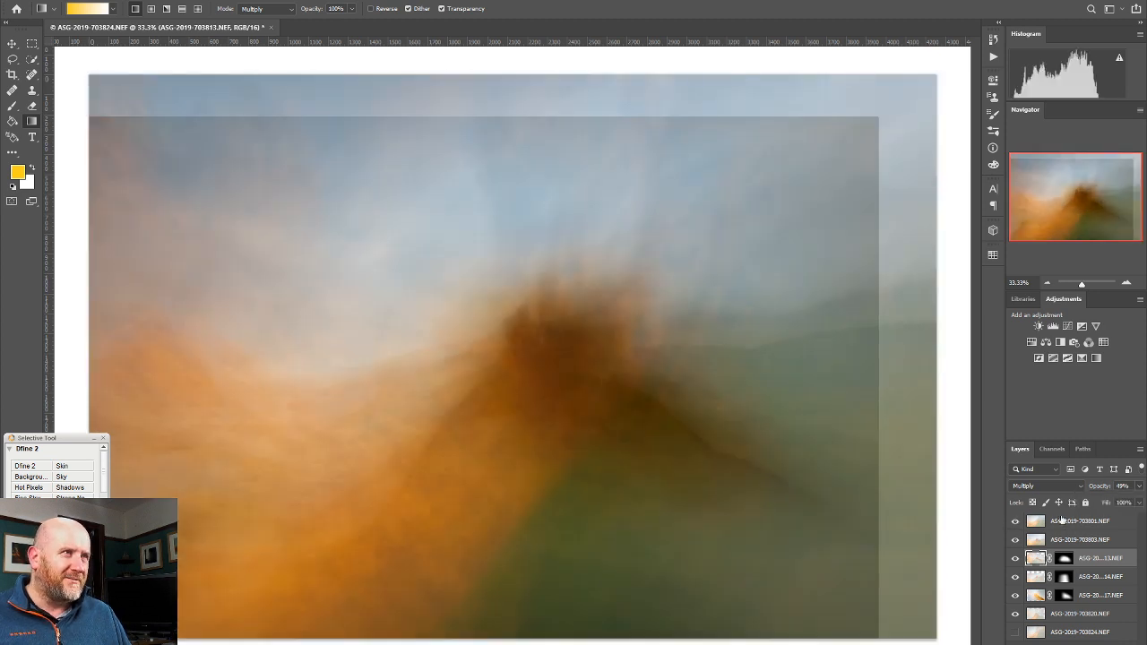
{"action": "left_click", "coordinate": [1063, 521]}
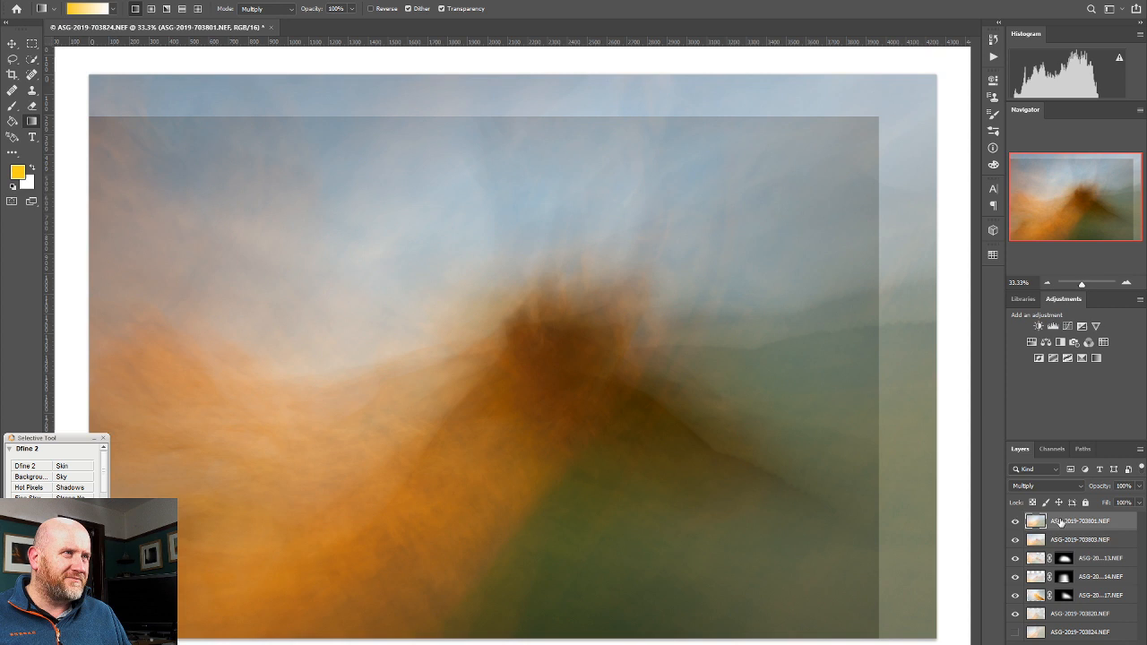
{"action": "left_click", "coordinate": [12, 43]}
{"action": "left_click_drag", "start_coordinate": [346, 260], "coordinate": [305, 312]}
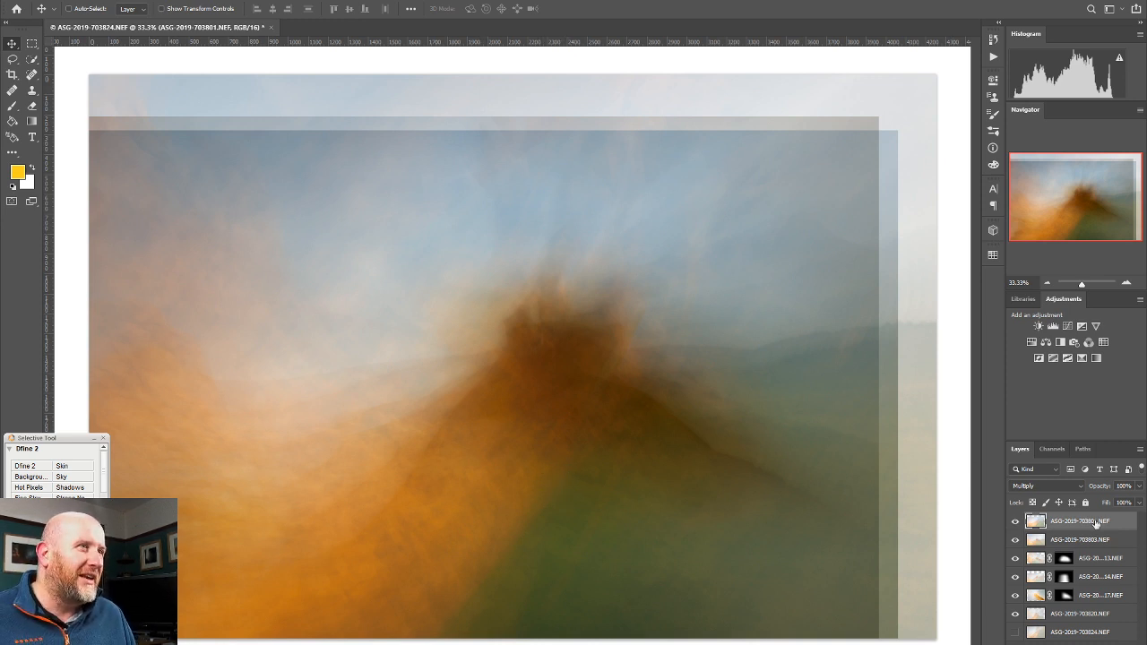
Reduce the opacity of ASG-2019-703801.NEF to about 66%
{"action": "left_click", "coordinate": [1139, 485]}
{"action": "left_click", "coordinate": [1108, 501]}
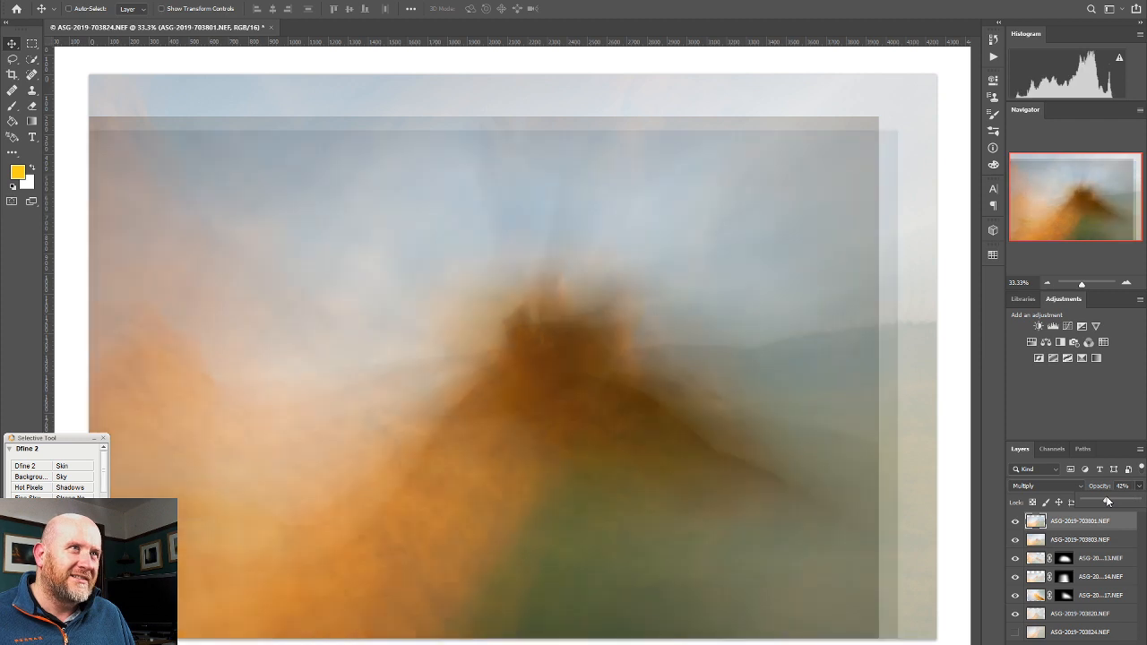
{"action": "left_click_drag", "start_coordinate": [1108, 501], "coordinate": [1121, 503]}
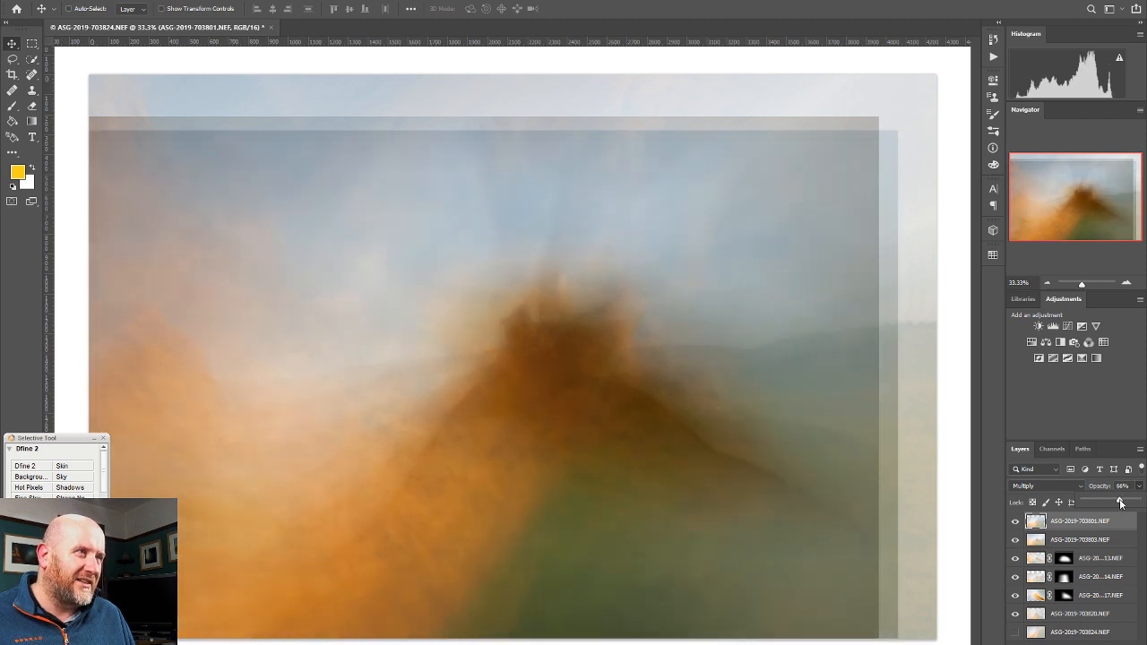
Bring ASG-2019-703824.NEF into the blend at 50% opacity, moved down and left so its castle overlaps the others
{"action": "left_click", "coordinate": [1018, 632]}
{"action": "left_click", "coordinate": [1076, 633]}
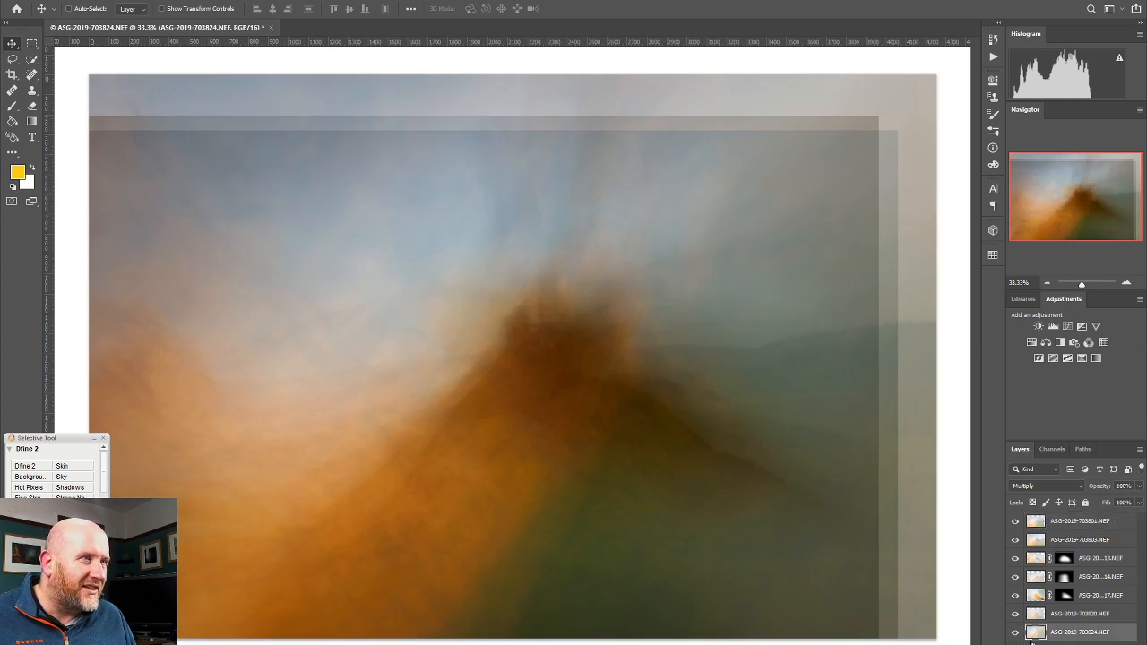
{"action": "left_click_drag", "start_coordinate": [740, 428], "coordinate": [699, 490]}
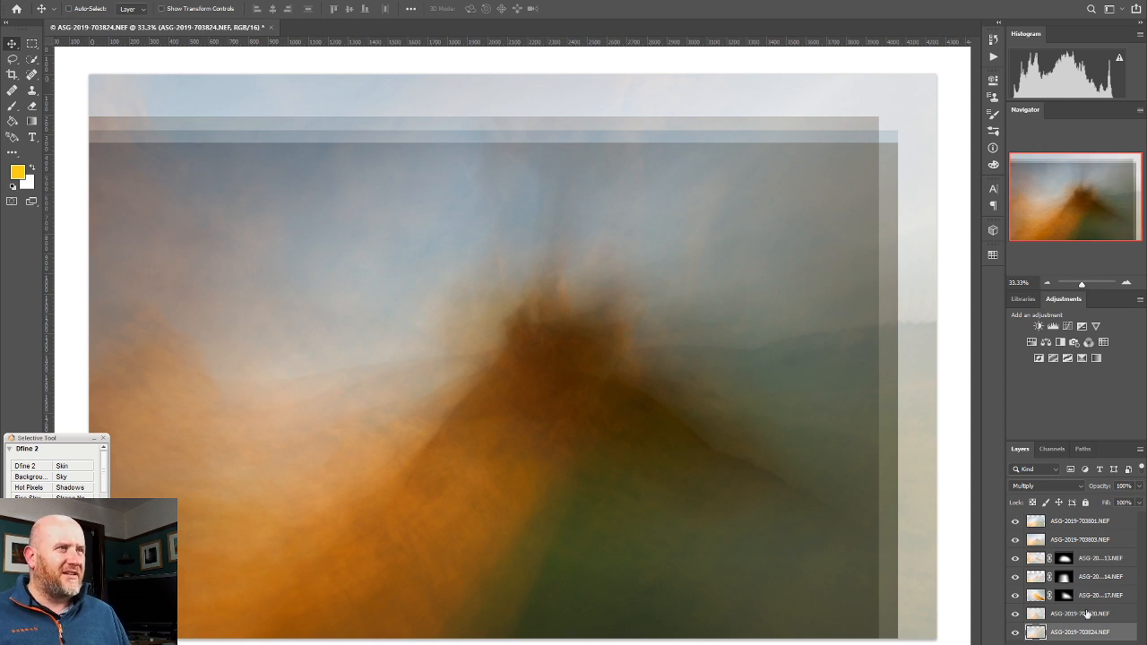
{"action": "left_click", "coordinate": [1139, 486]}
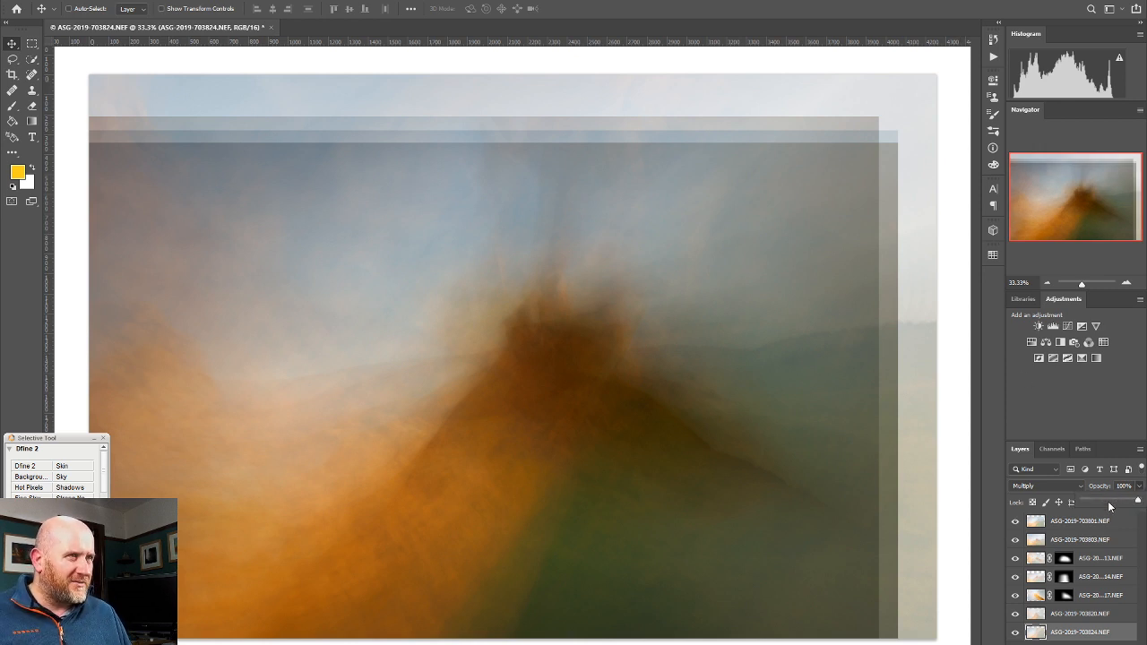
{"action": "left_click", "coordinate": [1111, 500]}
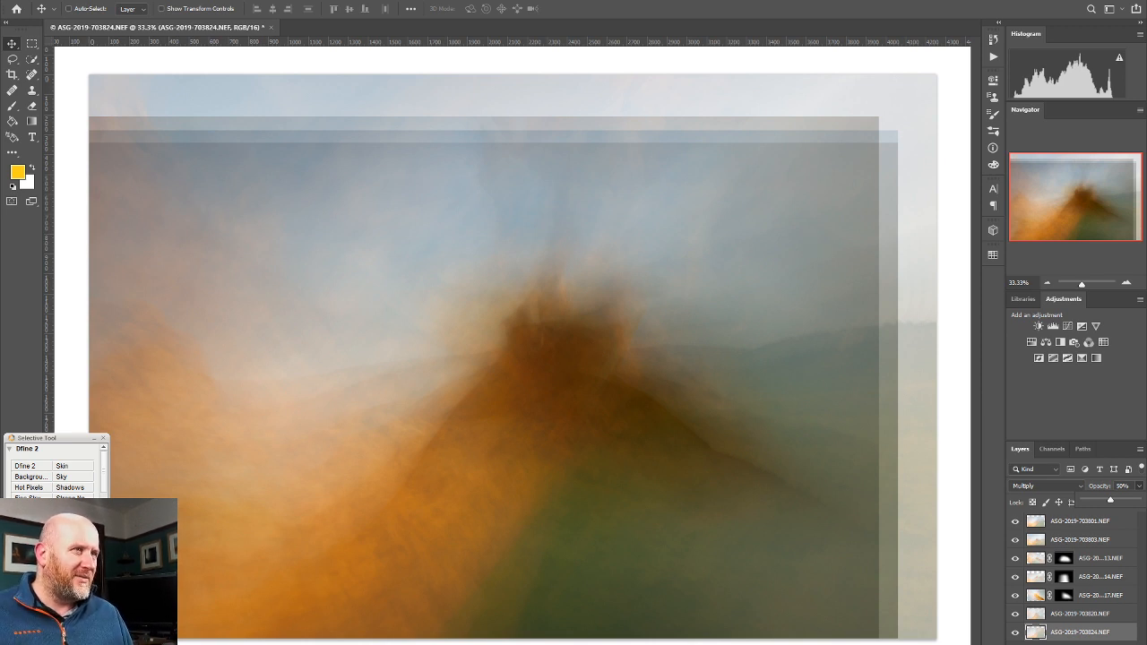
Compare the blend without and with ASG-2019-703820.NEF
{"action": "left_click", "coordinate": [1015, 614]}
{"action": "left_click", "coordinate": [1016, 614]}
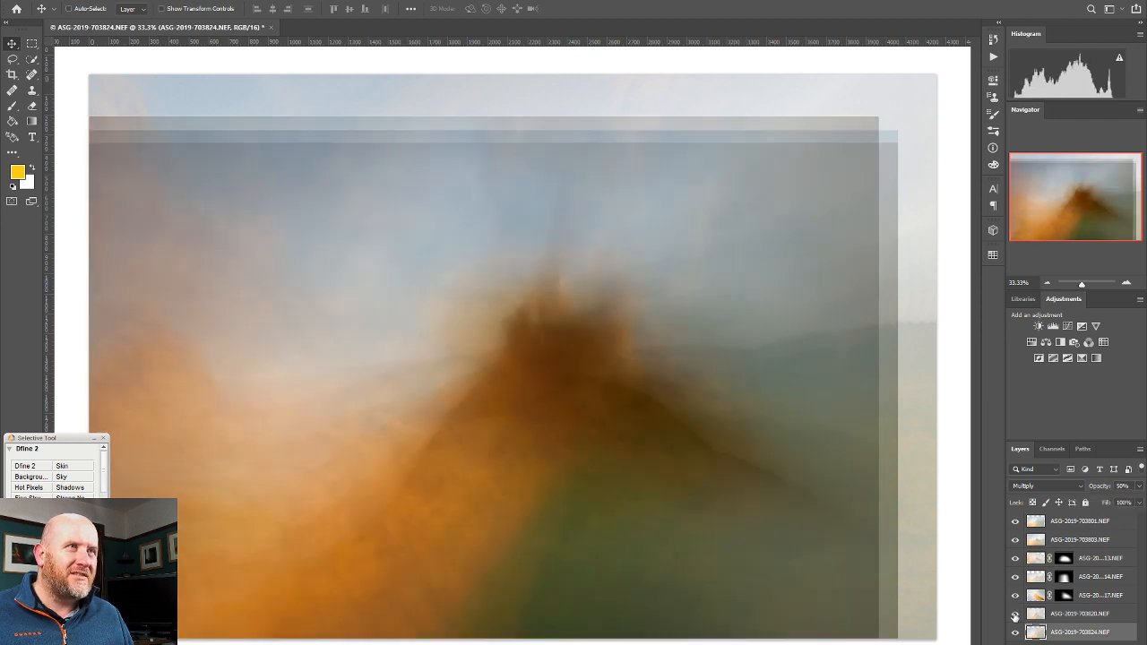
{"action": "left_click", "coordinate": [1016, 614]}
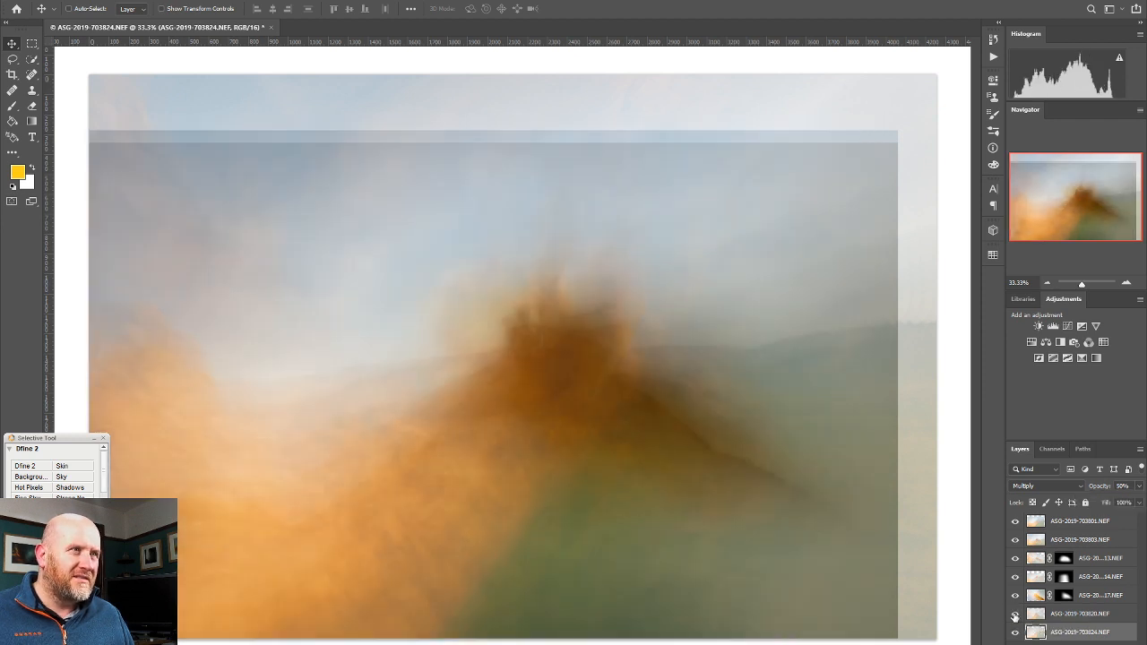
{"action": "left_click", "coordinate": [1016, 614]}
Add a layer mask to ASG-2019-703820.NEF and fade its top, upper-left, right and bottom edges around the castle with gradients
{"action": "left_click", "coordinate": [1075, 614]}
{"action": "left_click", "coordinate": [32, 121]}
{"action": "left_click_drag", "start_coordinate": [644, 323], "coordinate": [685, 139]}
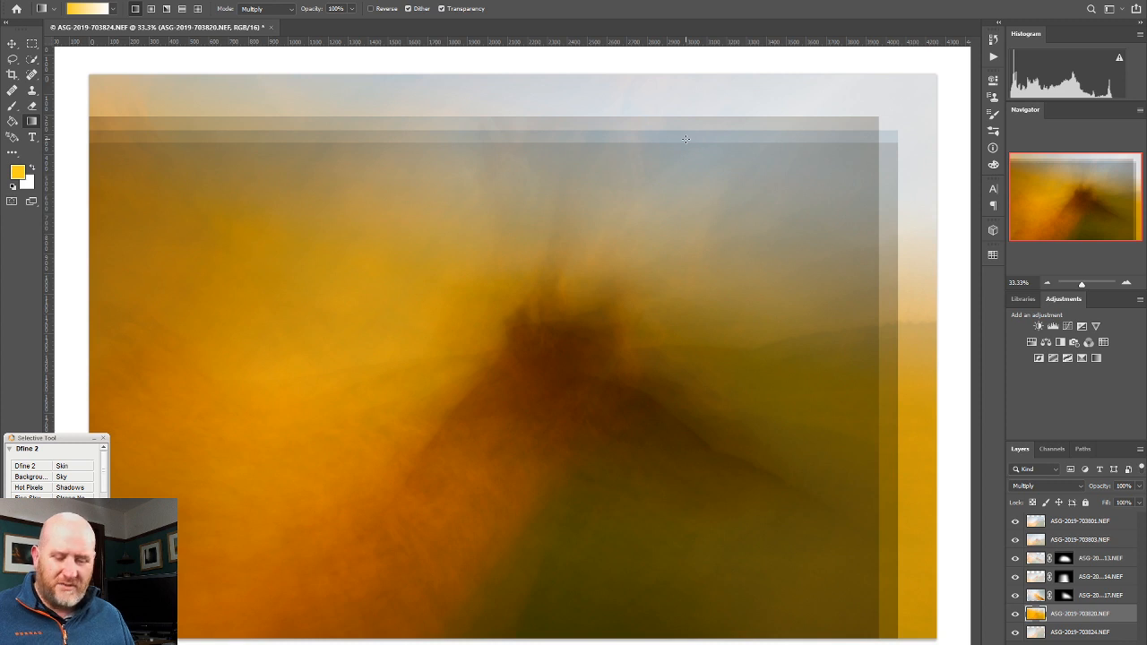
{"action": "key", "text": "ctrl+z"}
{"action": "left_click", "coordinate": [1061, 644]}
{"action": "left_click_drag", "start_coordinate": [624, 334], "coordinate": [656, 143]}
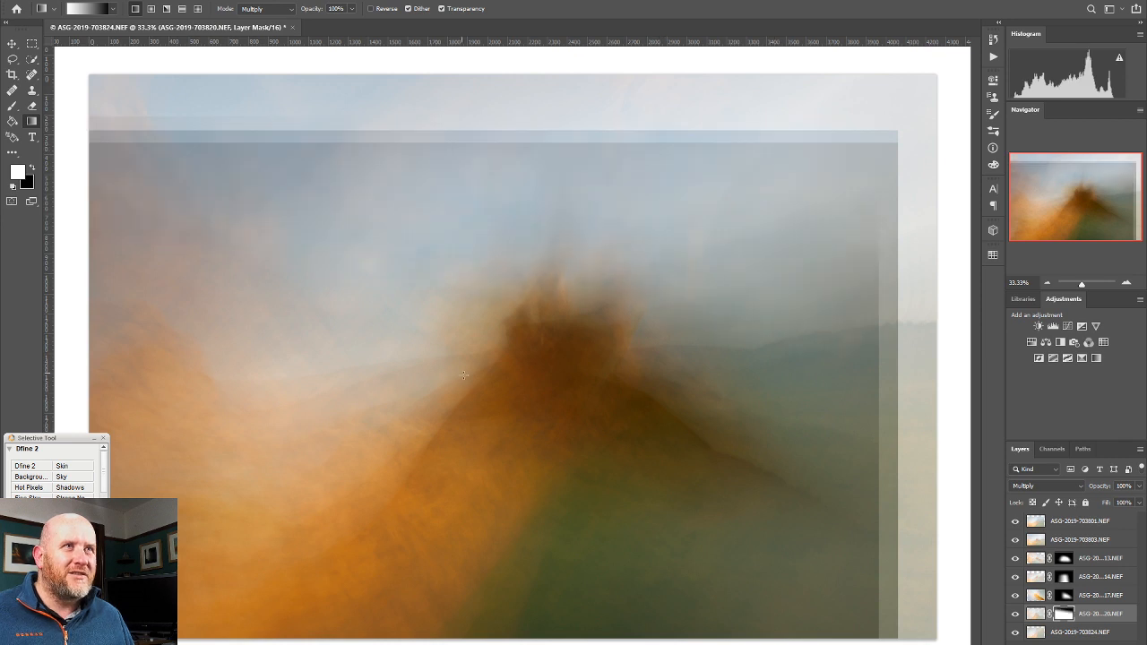
{"action": "left_click_drag", "start_coordinate": [439, 390], "coordinate": [271, 245]}
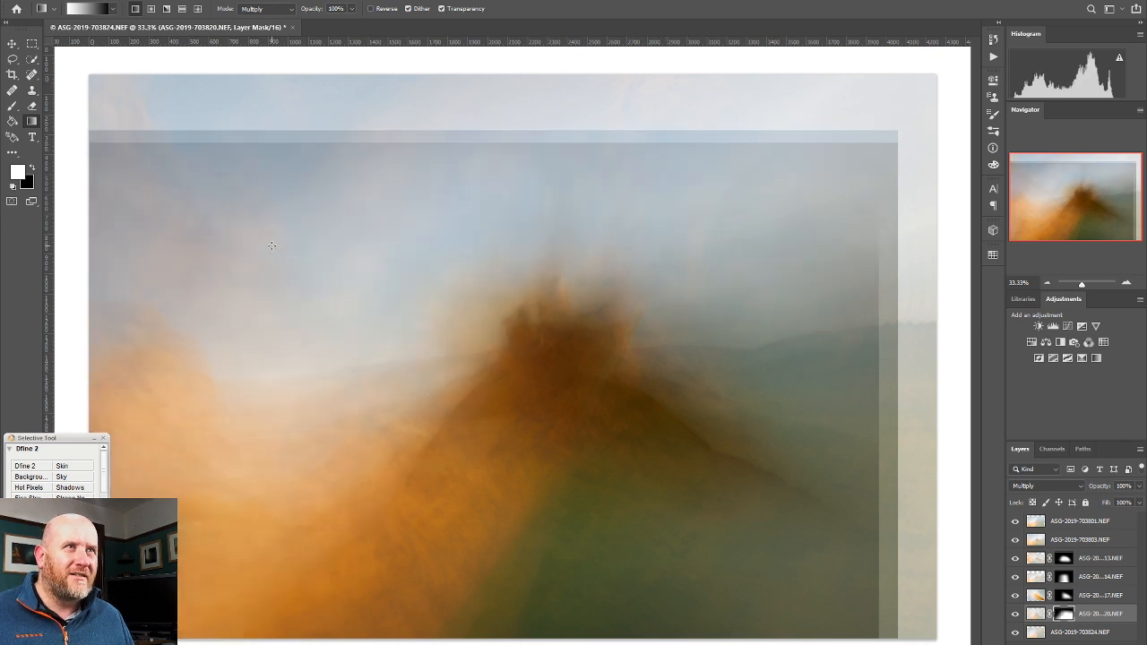
{"action": "left_click_drag", "start_coordinate": [672, 406], "coordinate": [839, 266]}
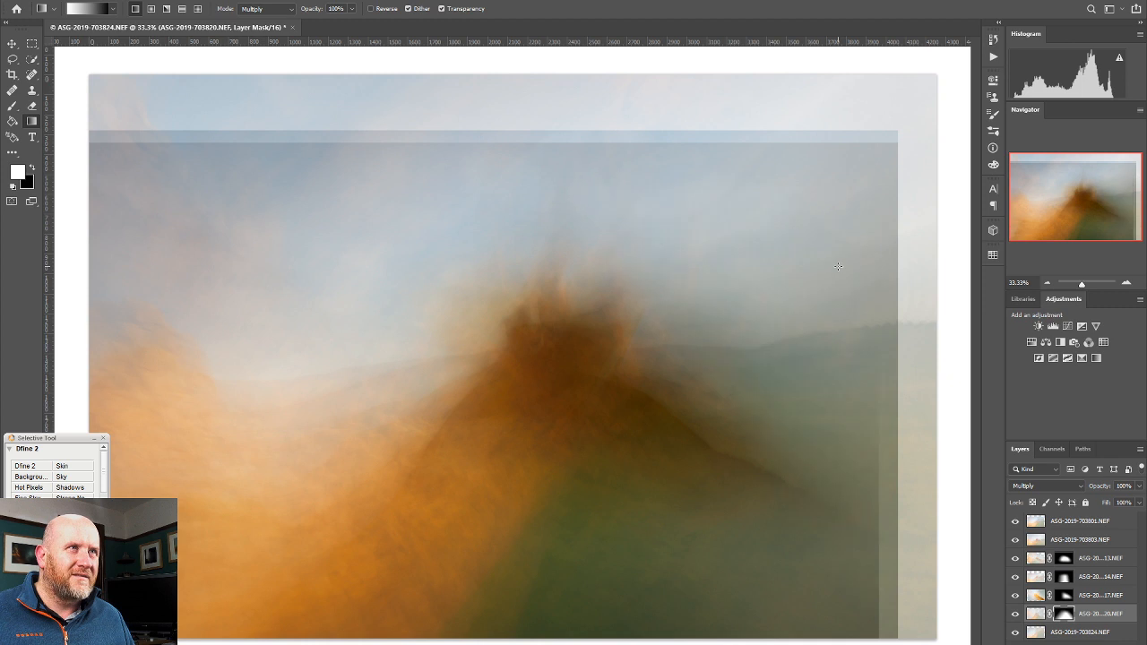
{"action": "left_click_drag", "start_coordinate": [556, 405], "coordinate": [693, 366]}
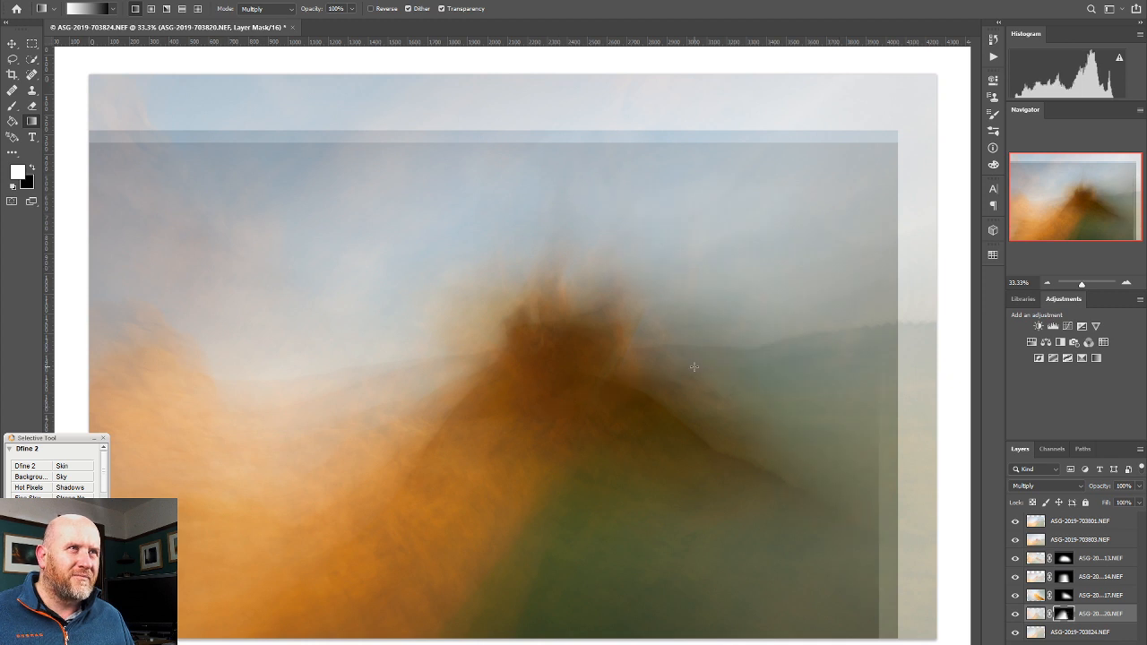
{"action": "left_click_drag", "start_coordinate": [567, 443], "coordinate": [558, 636]}
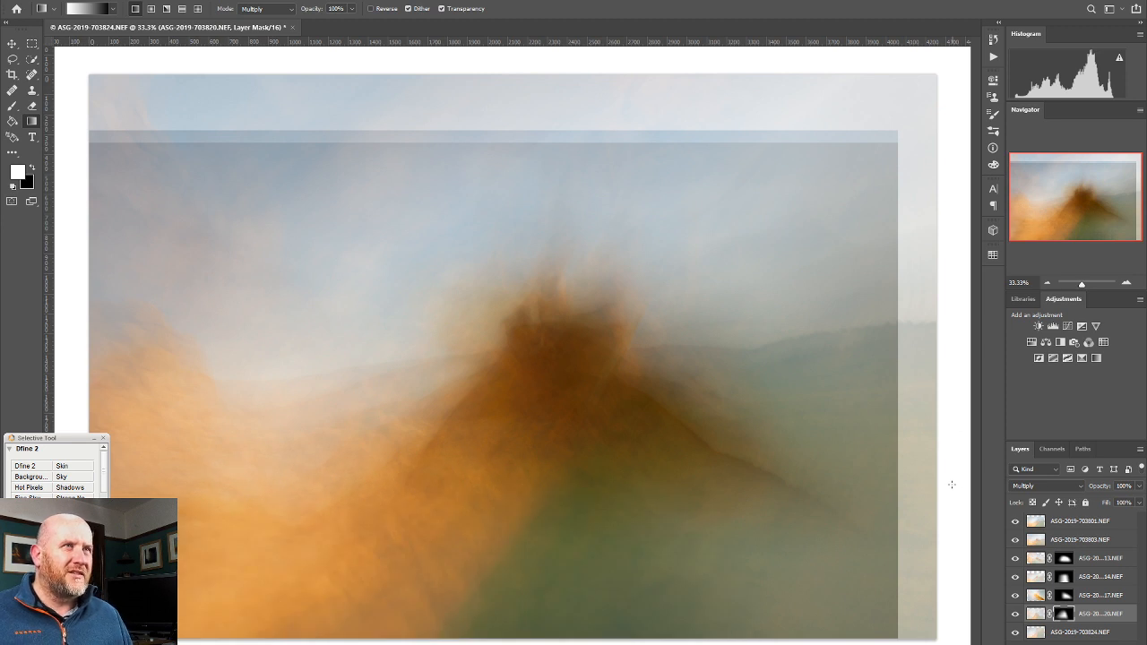
Add a layer mask to ASG-2019-703824.NEF and fade its upper corners, bottom and lower corners around the castle with gradients
{"action": "left_click", "coordinate": [1017, 632]}
{"action": "left_click", "coordinate": [1016, 633]}
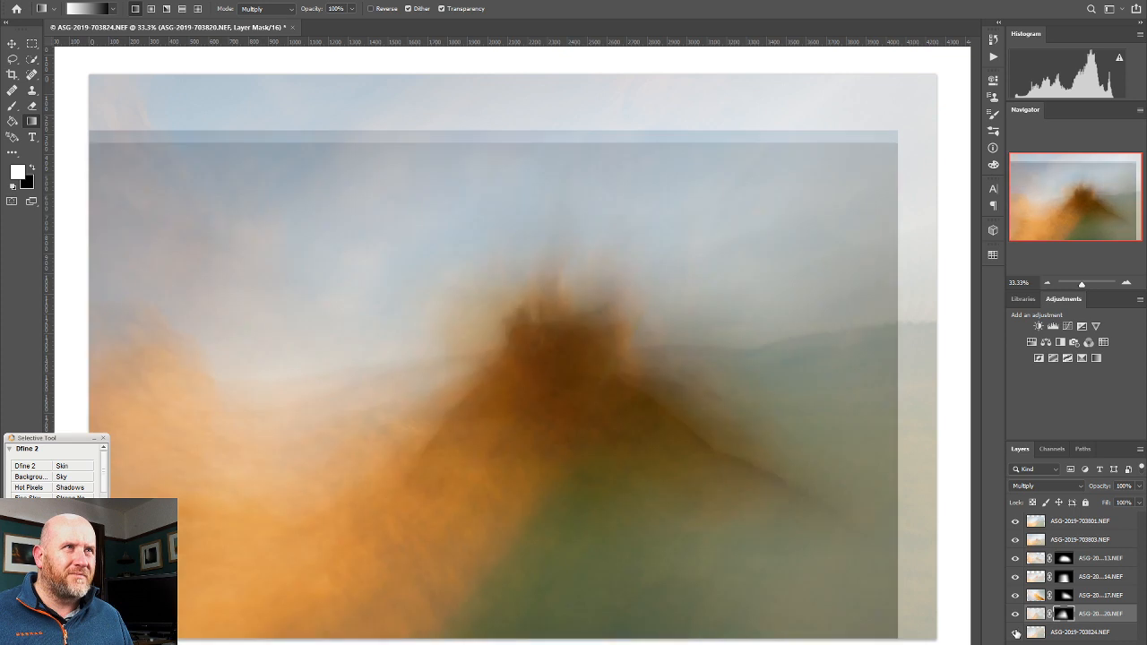
{"action": "left_click", "coordinate": [1081, 632]}
{"action": "left_click", "coordinate": [1063, 644]}
{"action": "left_click_drag", "start_coordinate": [431, 394], "coordinate": [356, 174]}
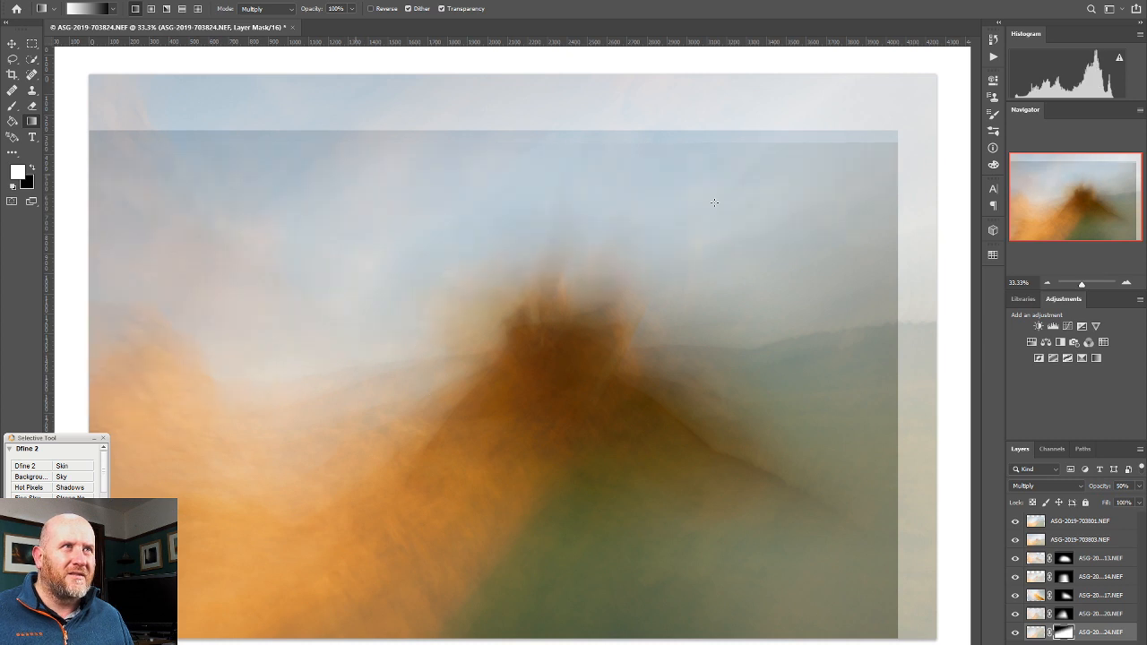
{"action": "left_click_drag", "start_coordinate": [642, 355], "coordinate": [735, 200]}
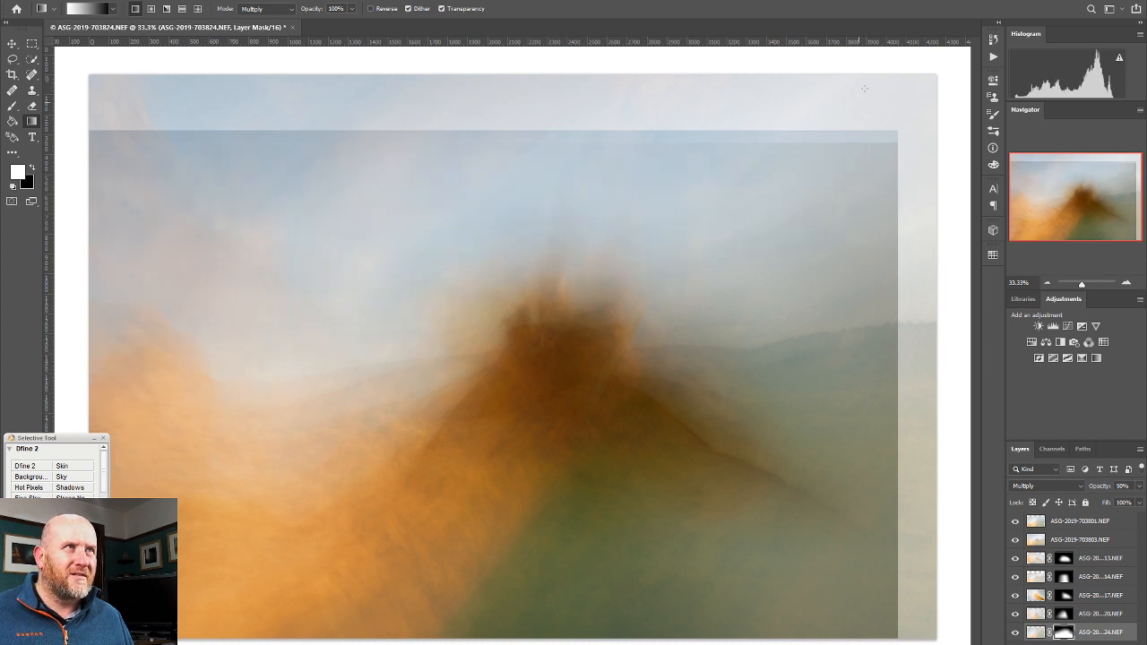
{"action": "left_click_drag", "start_coordinate": [540, 414], "coordinate": [524, 612]}
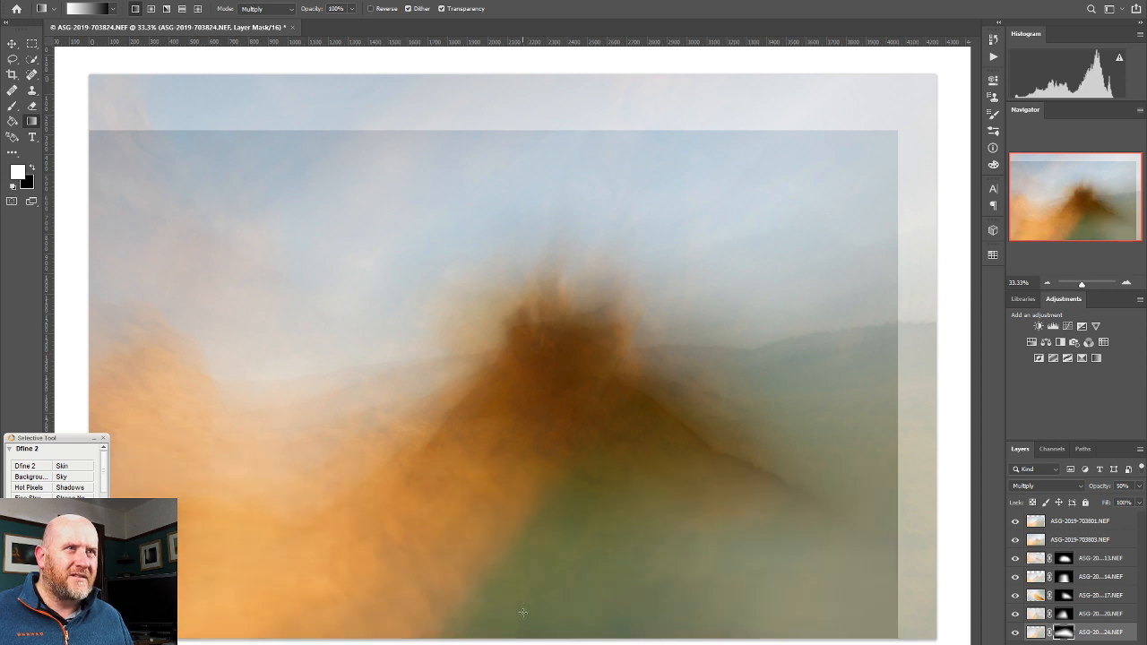
{"action": "left_click_drag", "start_coordinate": [566, 379], "coordinate": [448, 527]}
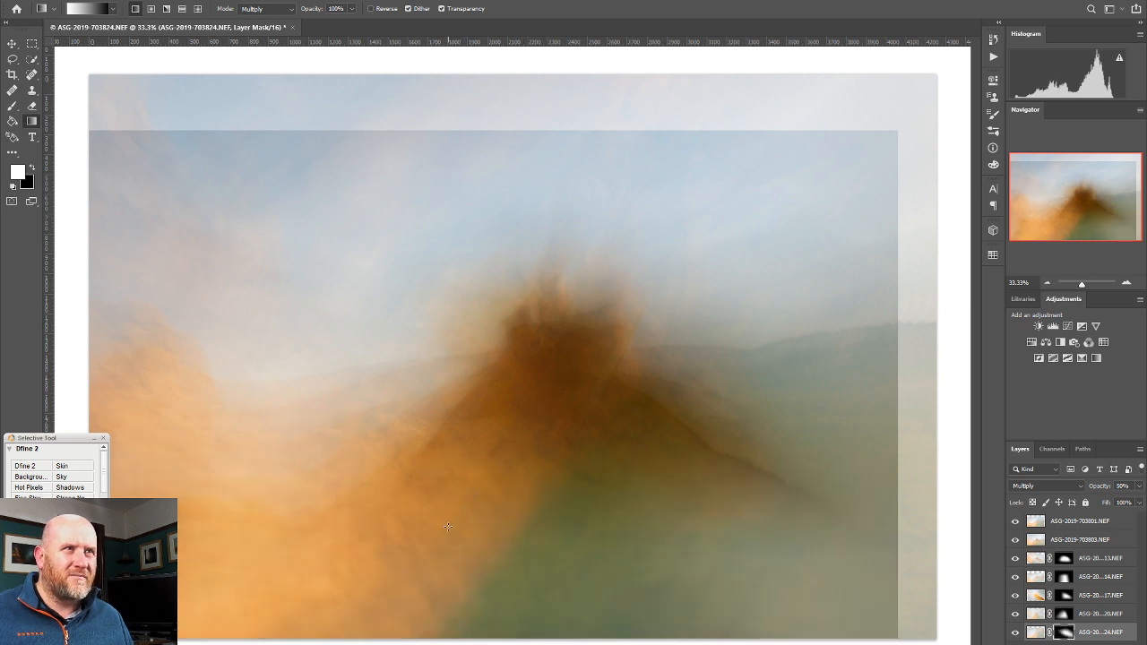
{"action": "left_click_drag", "start_coordinate": [579, 386], "coordinate": [619, 444]}
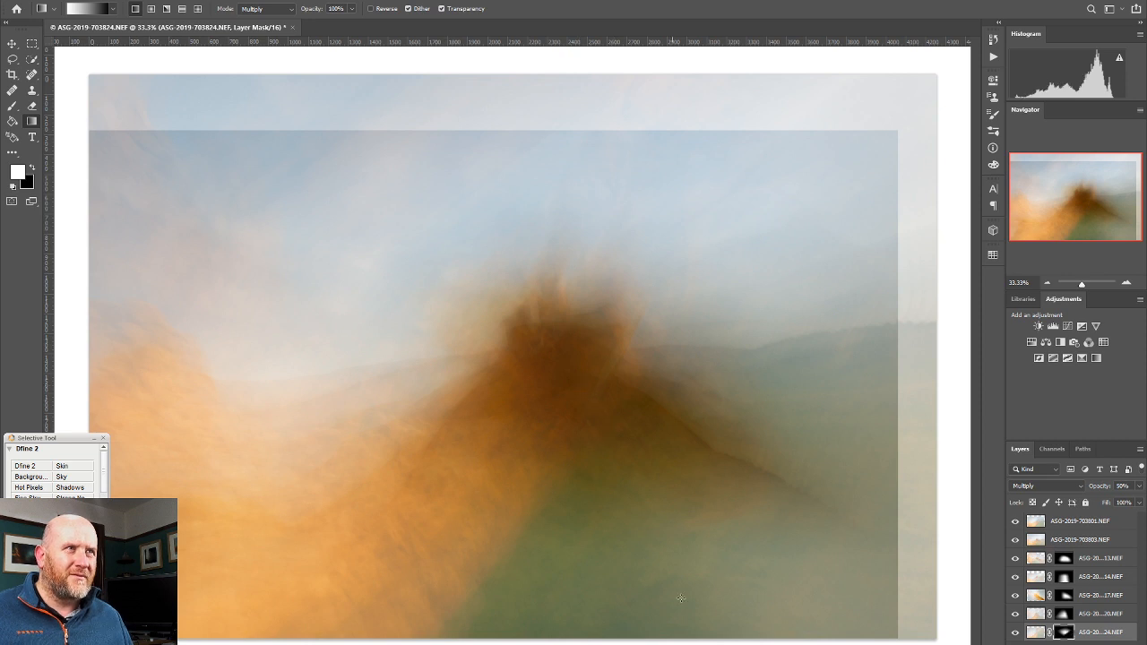
Tighten the layer mask of ASG-2019-703824.NEF around the castle with further gradients from its right and left sides
{"action": "left_click_drag", "start_coordinate": [598, 338], "coordinate": [688, 324]}
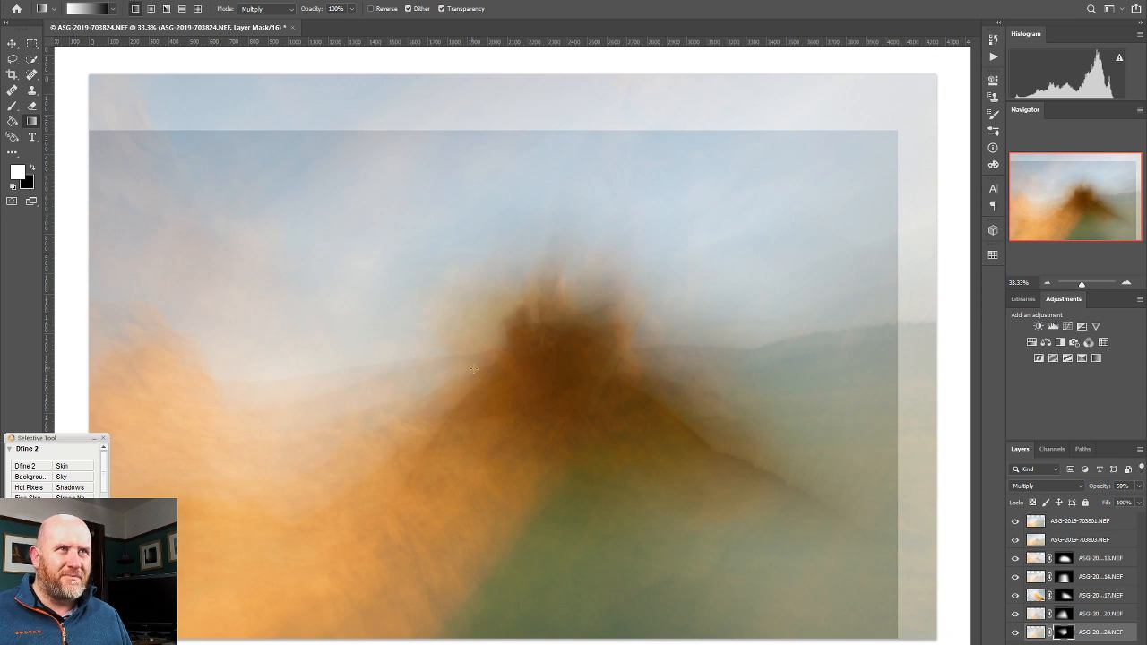
{"action": "left_click_drag", "start_coordinate": [501, 370], "coordinate": [450, 329]}
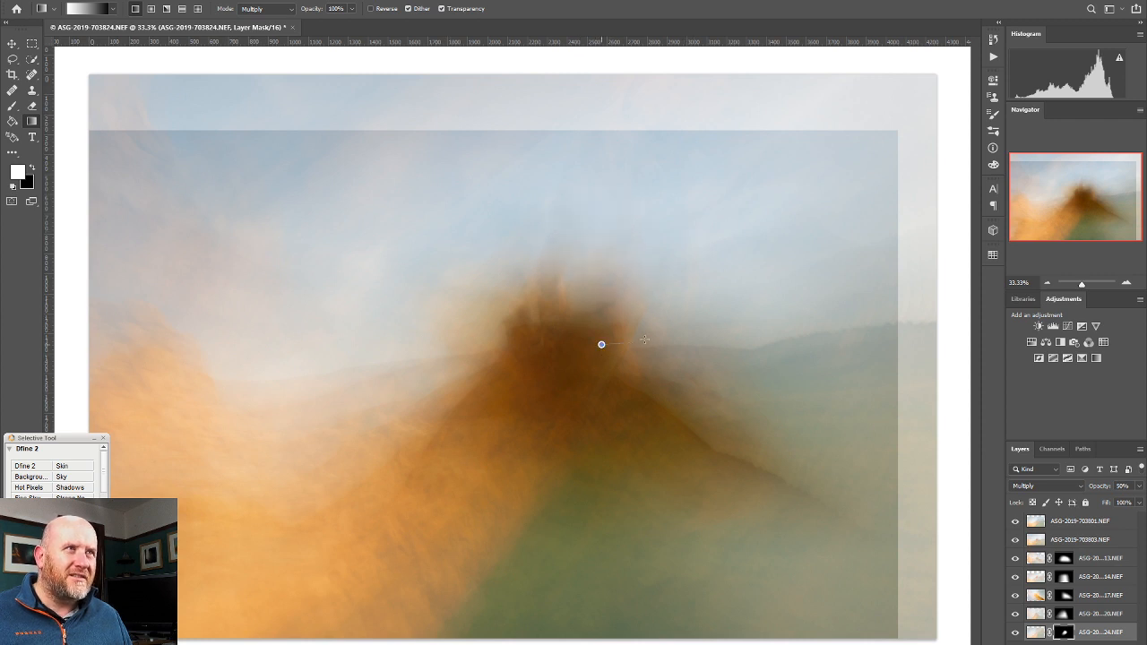
{"action": "left_click_drag", "start_coordinate": [646, 339], "coordinate": [667, 339]}
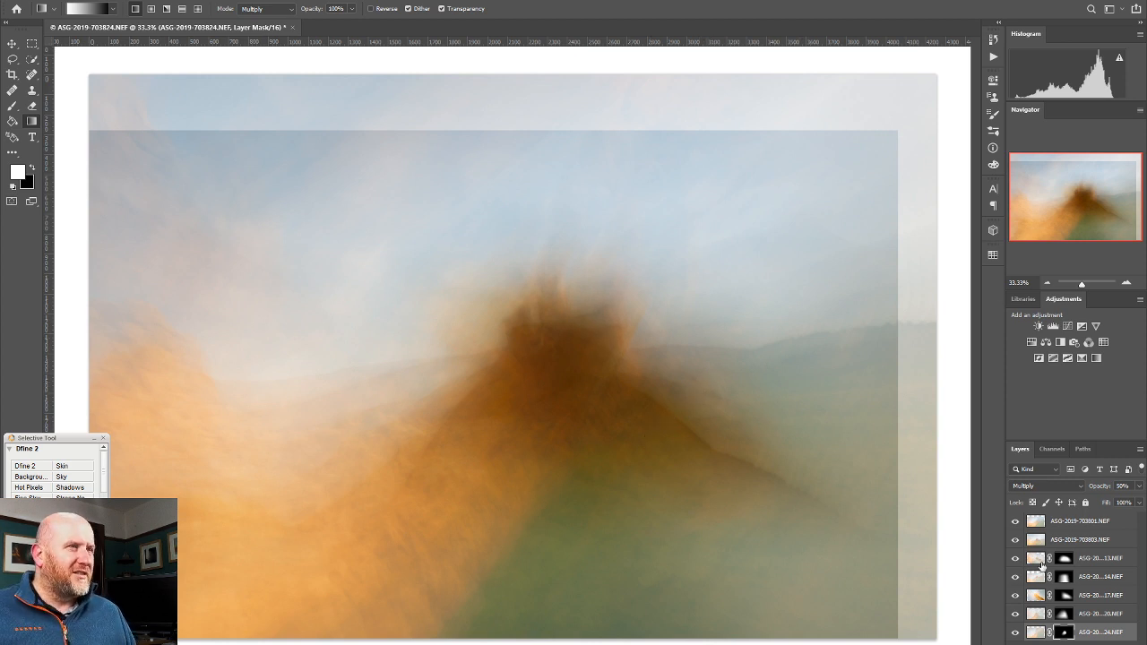
Compare the blend without and with ASG-2019-703801.NEF
{"action": "left_click", "coordinate": [1011, 520]}
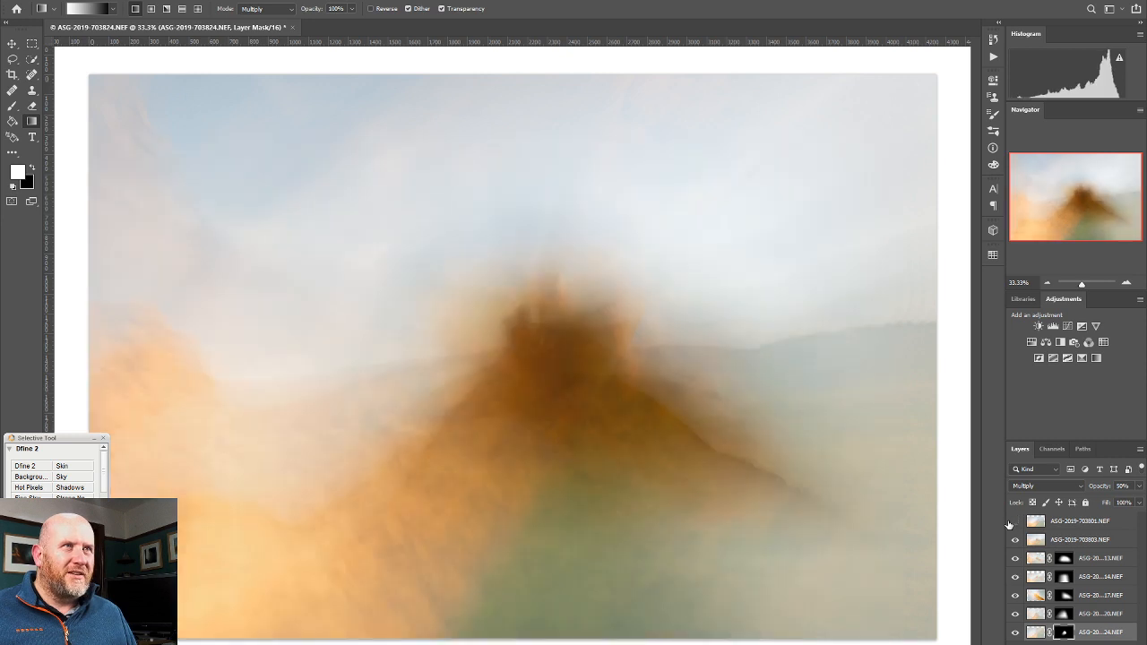
{"action": "left_click", "coordinate": [1013, 522]}
{"action": "left_click", "coordinate": [1013, 522]}
{"action": "left_click", "coordinate": [1013, 521]}
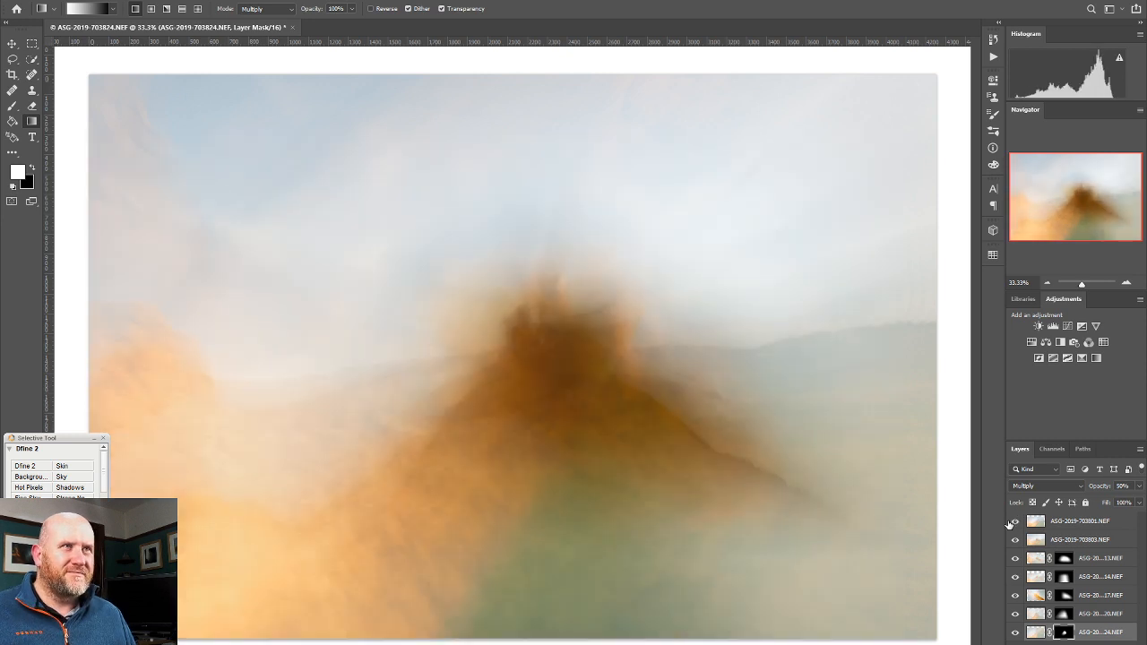
Add a layer mask to ASG-2019-703801.NEF and fade out its hard top and right edges with gradients
{"action": "left_click", "coordinate": [1051, 524]}
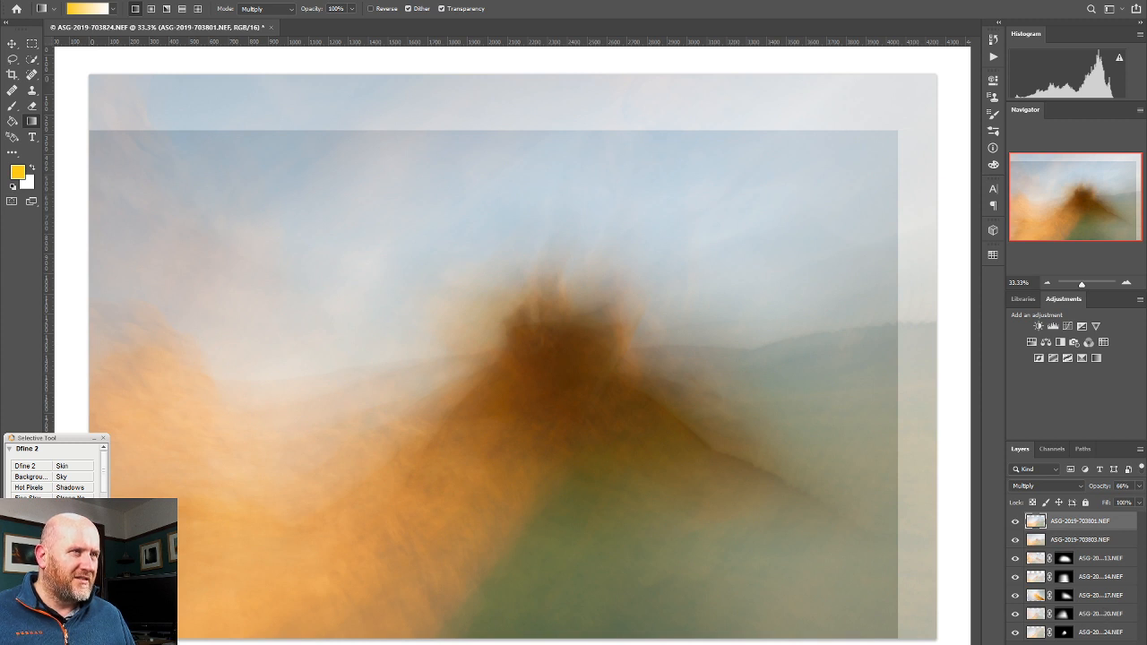
{"action": "left_click", "coordinate": [1064, 644]}
{"action": "left_click_drag", "start_coordinate": [424, 311], "coordinate": [425, 134]}
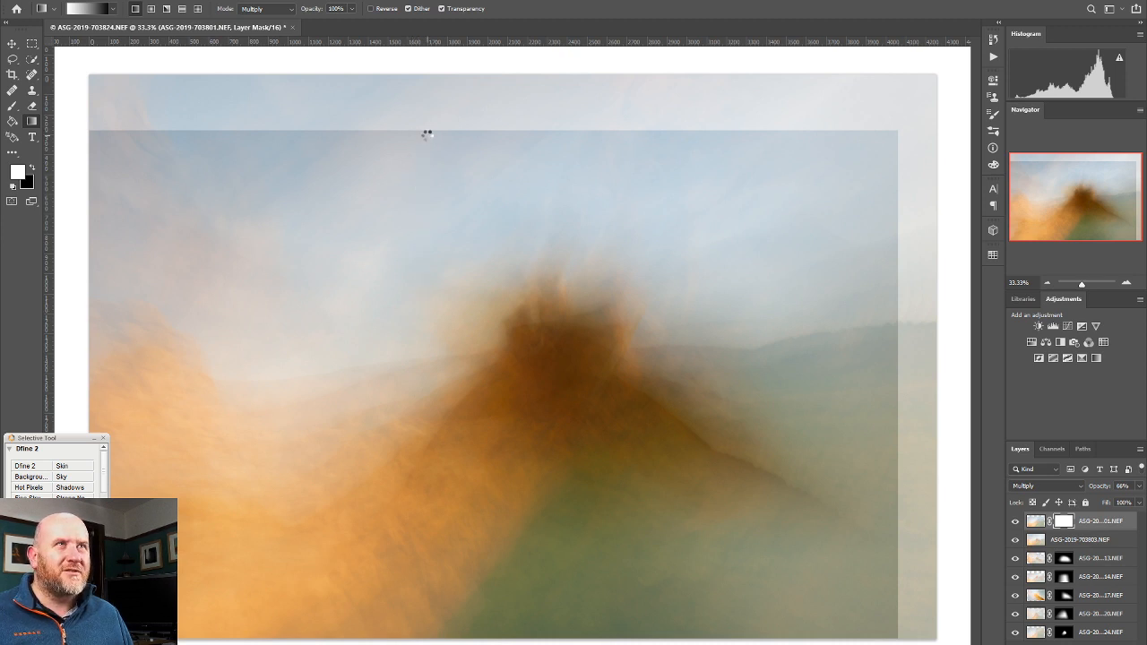
{"action": "left_click_drag", "start_coordinate": [650, 359], "coordinate": [896, 357]}
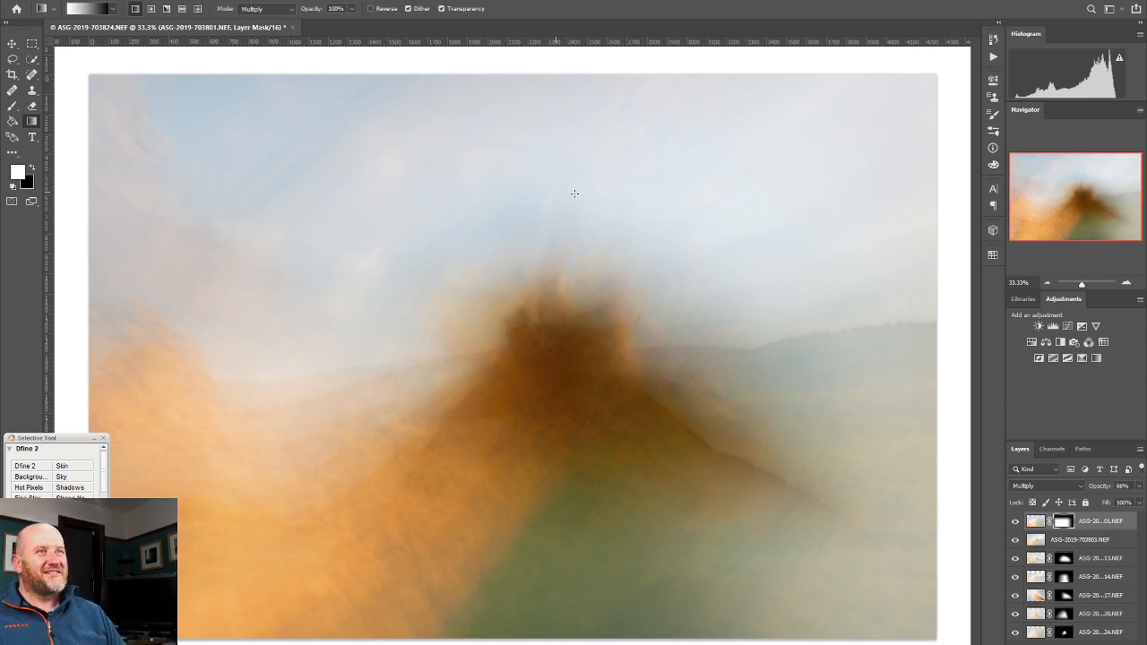
Compare the blend without and with ASG-2019-703801.NEF and ASG-2019-703803.NEF in turn
{"action": "left_click", "coordinate": [1015, 521]}
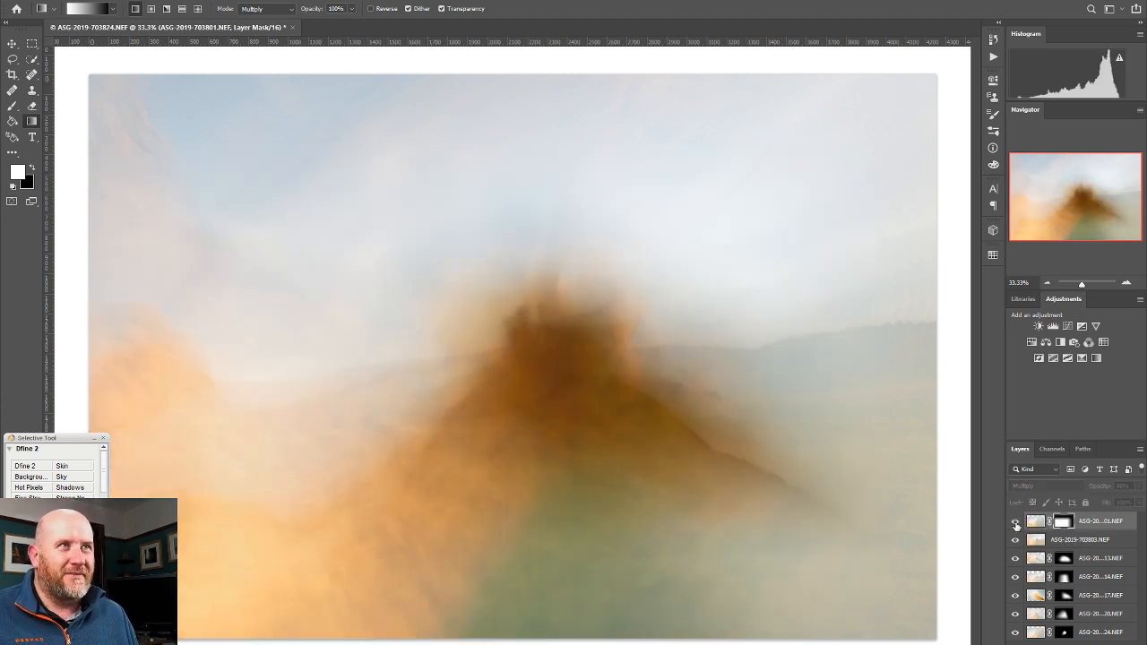
{"action": "left_click", "coordinate": [1015, 522]}
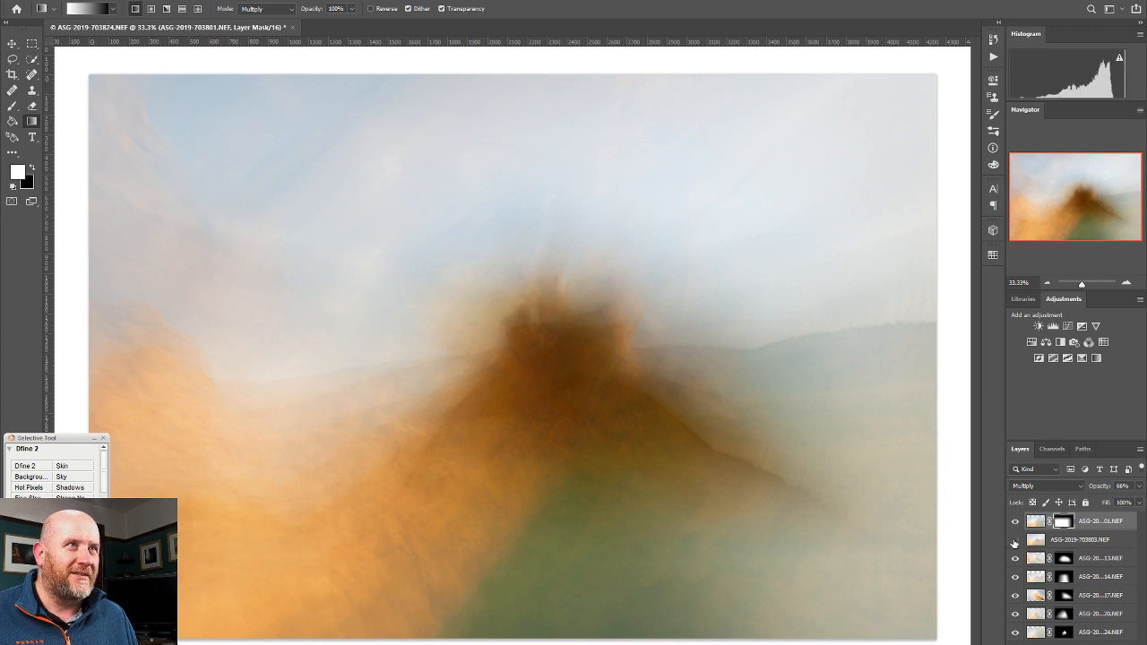
{"action": "left_click", "coordinate": [1015, 542]}
{"action": "left_click", "coordinate": [1015, 541]}
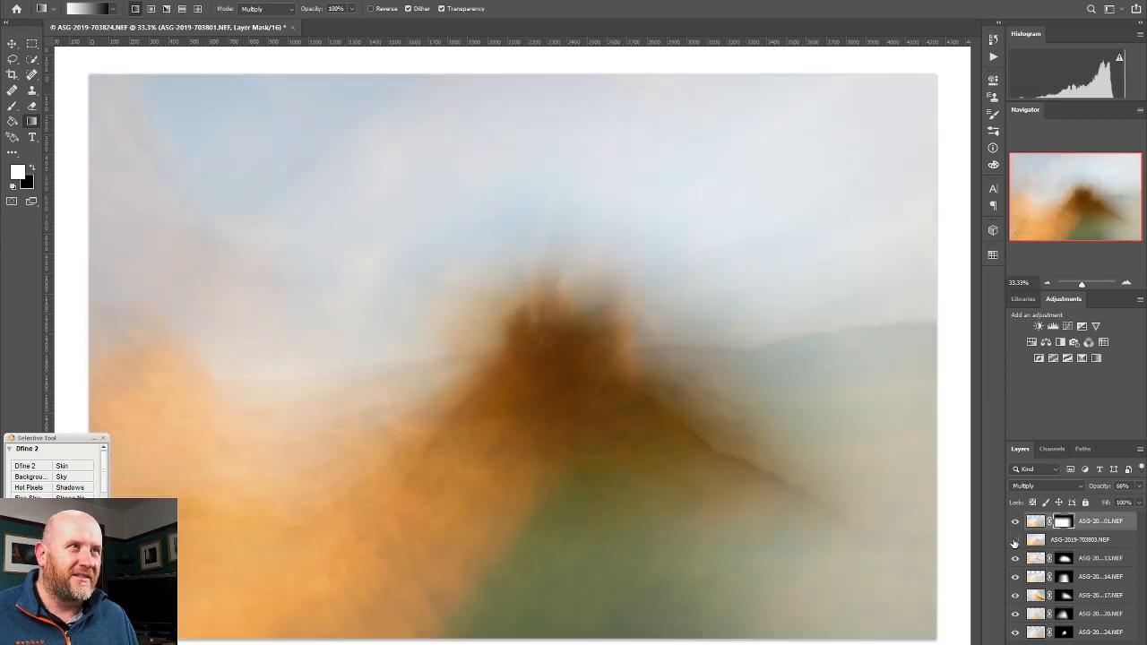
{"action": "left_click", "coordinate": [1015, 541]}
{"action": "left_click", "coordinate": [1015, 542]}
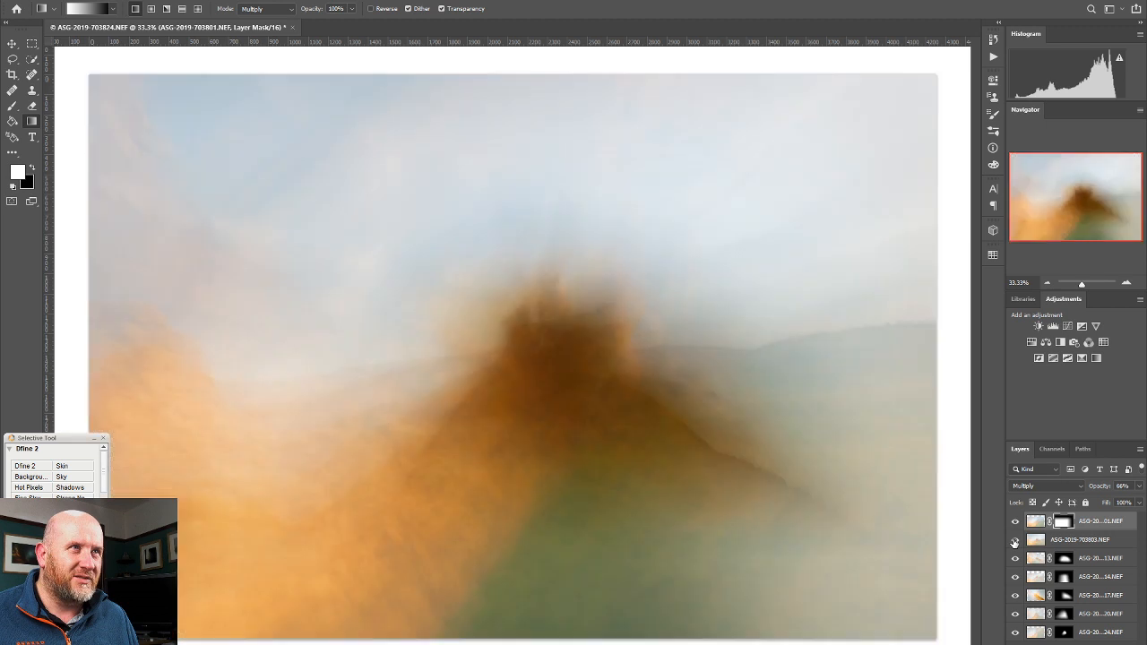
Add a layer mask to ASG-2019-703803.NEF and set the Eraser to 30% opacity and 40% flow
{"action": "left_click", "coordinate": [1063, 544]}
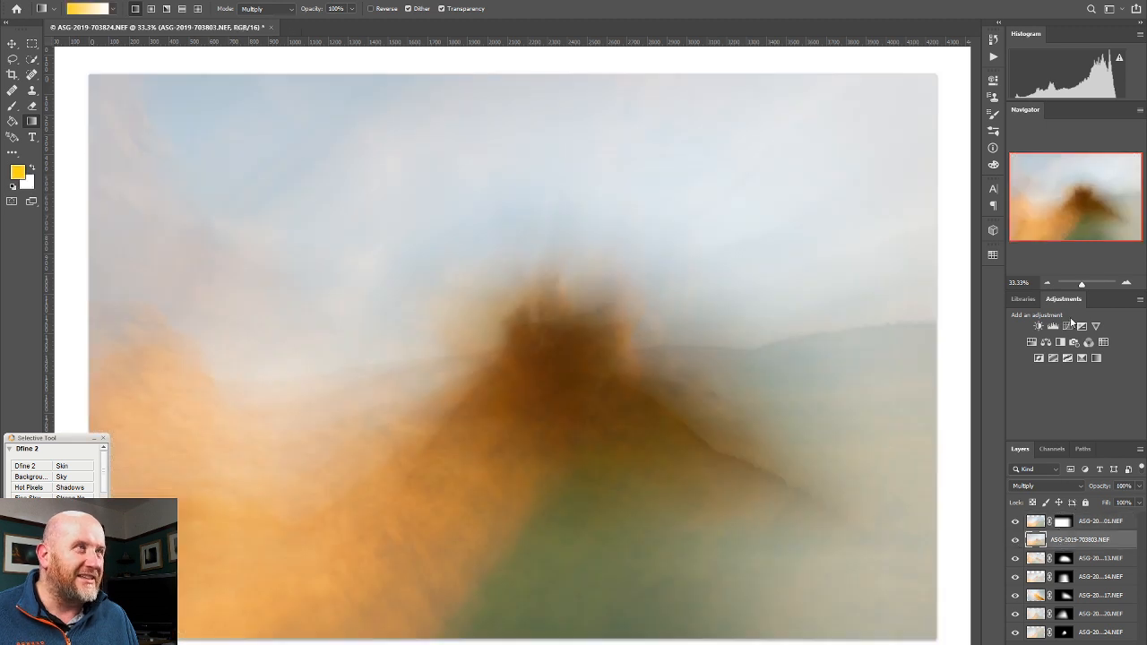
{"action": "left_click", "coordinate": [1126, 284]}
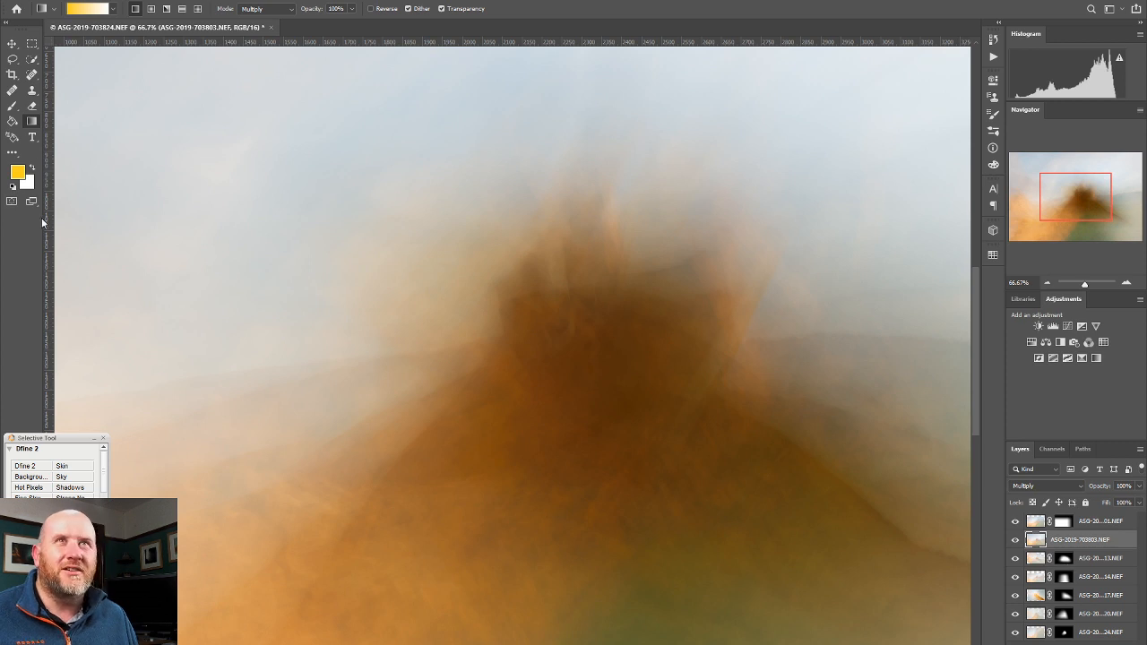
{"action": "left_click", "coordinate": [32, 106]}
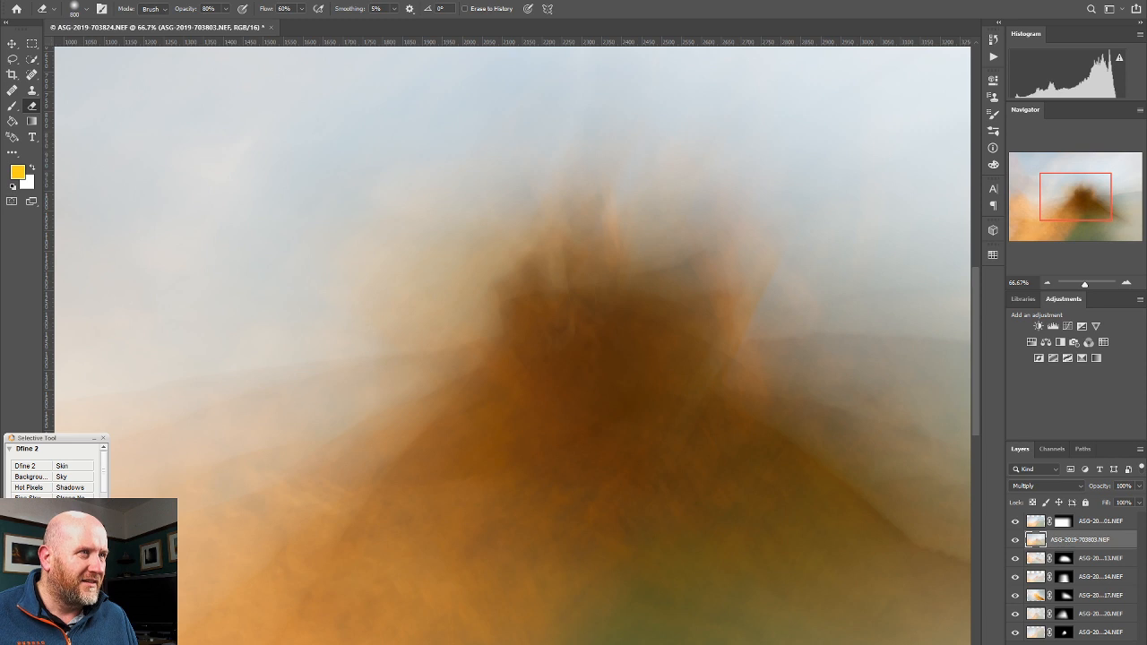
{"action": "left_click", "coordinate": [1063, 644]}
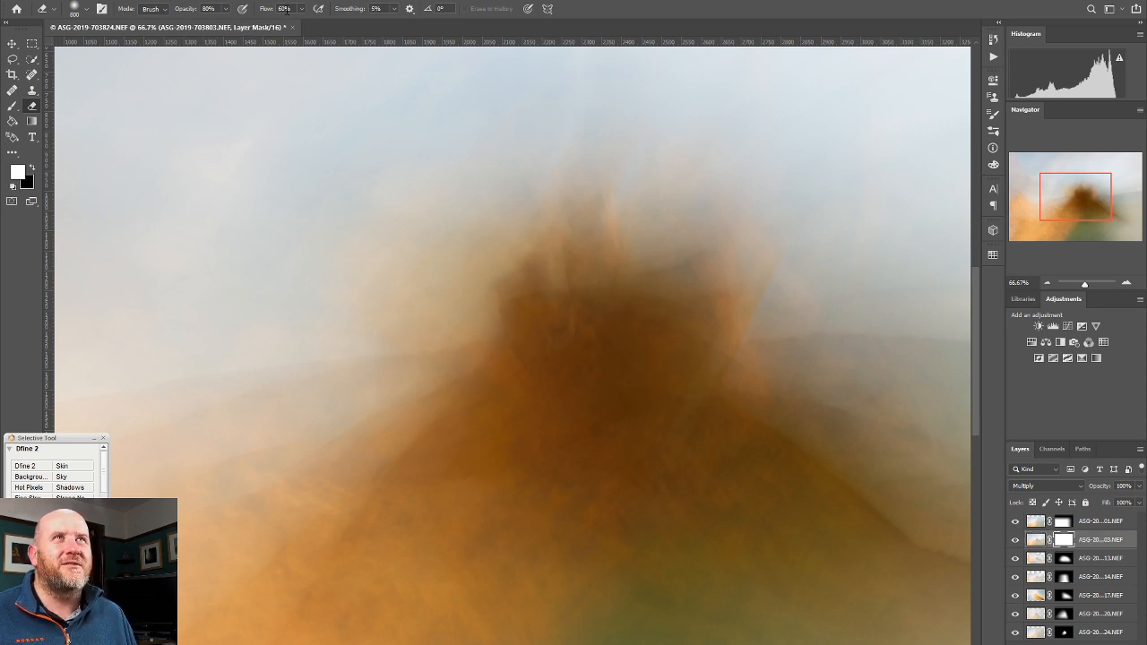
{"action": "left_click", "coordinate": [226, 11]}
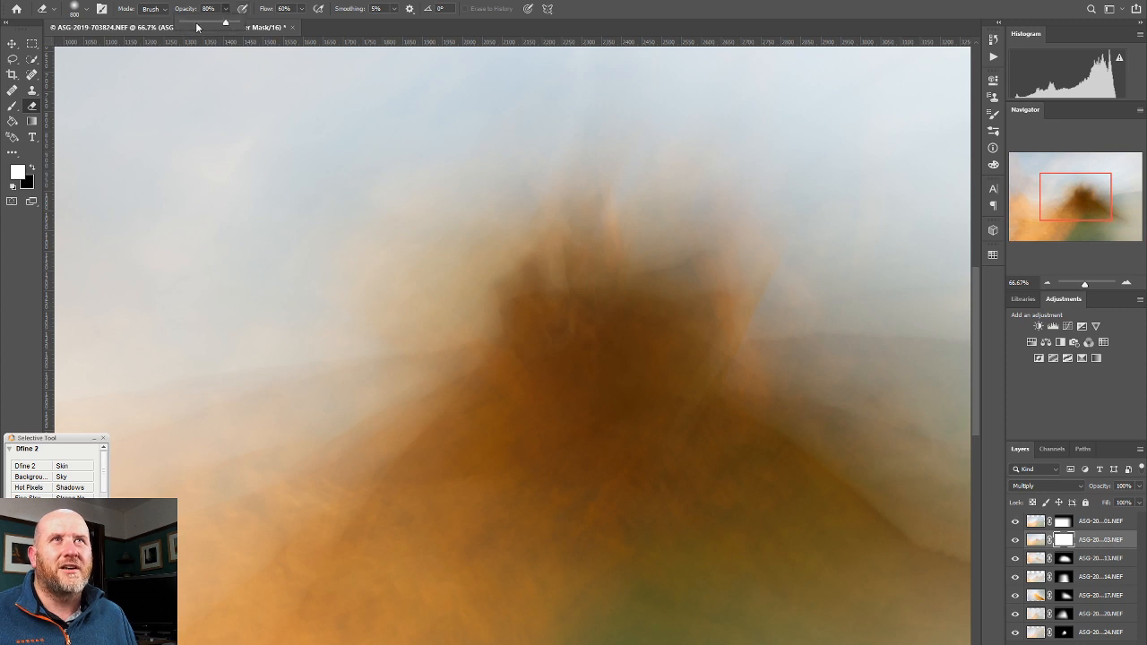
{"action": "left_click", "coordinate": [301, 9]}
{"action": "left_click", "coordinate": [292, 24]}
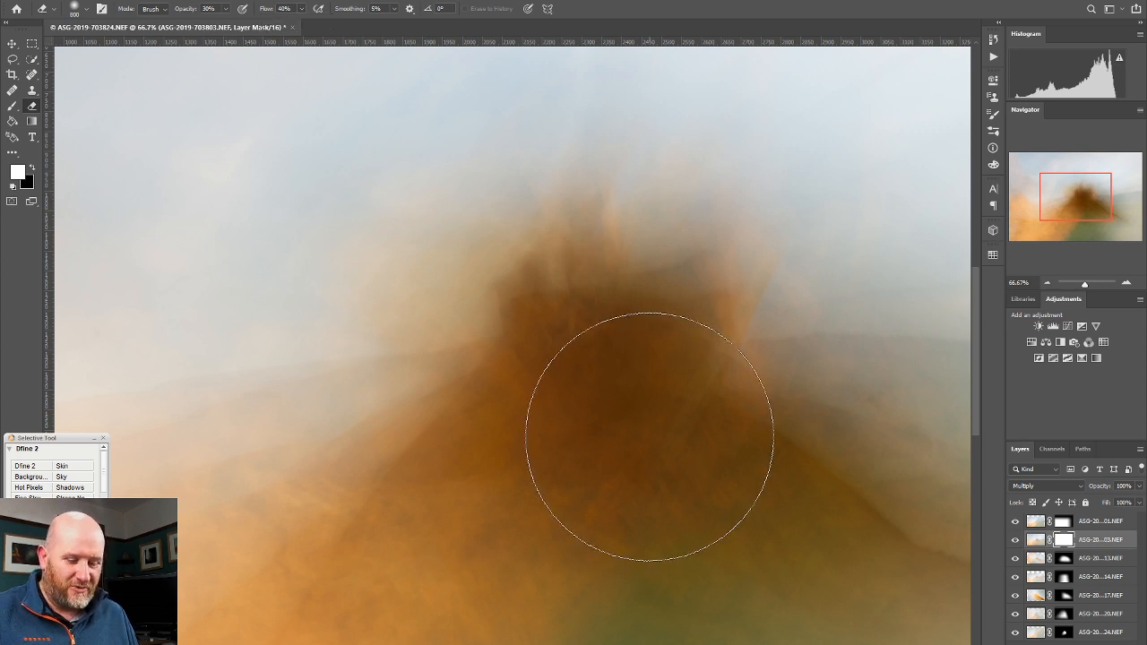
Reduce the Eraser to 250 px and lighten the dark castle and hilltop on the mask of ASG-2019-703803.NEF
{"action": "key", "text": "bracketleft"}
{"action": "key", "text": "bracketleft"}
{"action": "key", "text": "bracketleft"}
{"action": "key", "text": "bracketleft"}
{"action": "key", "text": "bracketleft"}
{"action": "key", "text": "bracketleft"}
{"action": "key", "text": "bracketleft"}
{"action": "key", "text": "bracketleft"}
{"action": "key", "text": "bracketleft"}
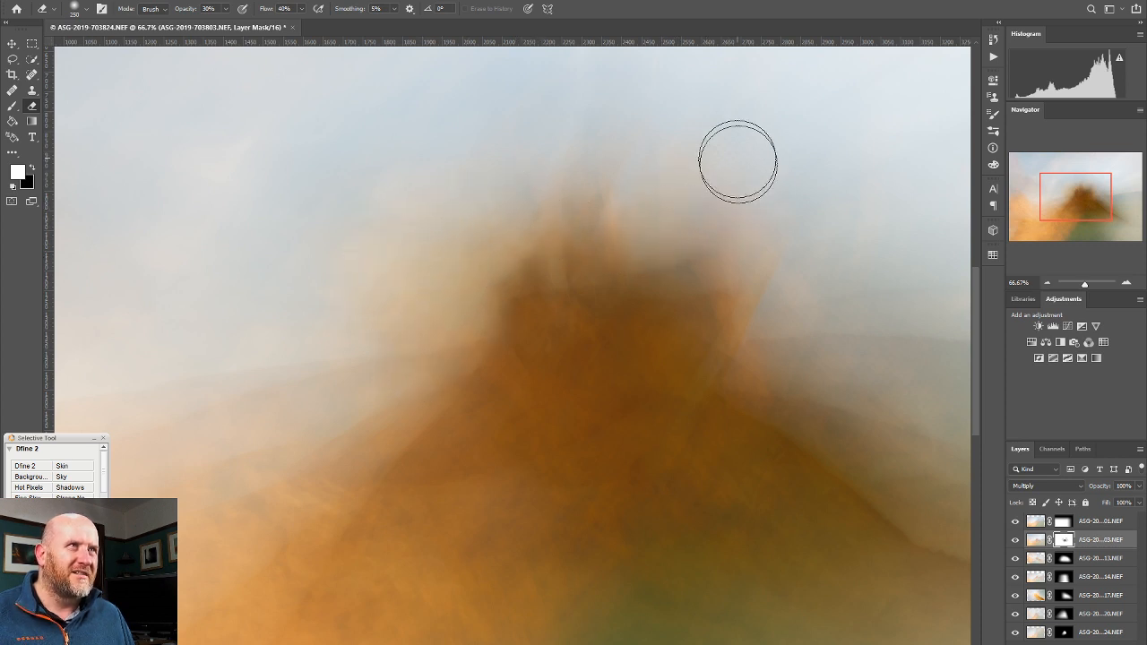
Examine the whole blend and the castle's detail at magnifications between 25% and 100%
{"action": "left_click", "coordinate": [1048, 284]}
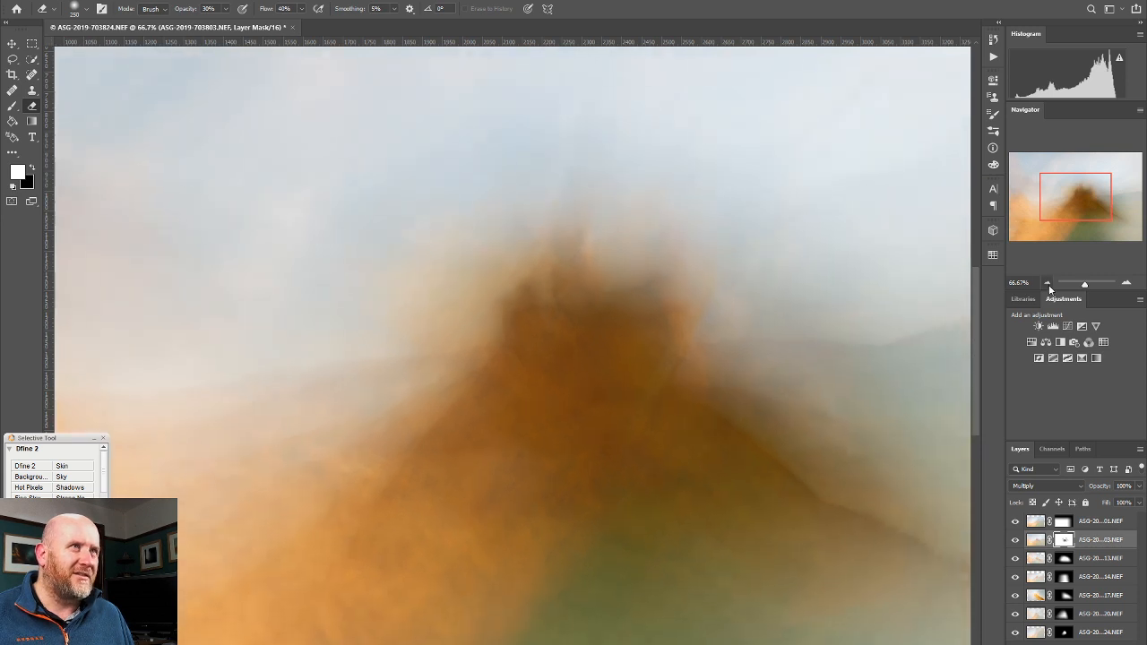
{"action": "left_click", "coordinate": [1048, 284]}
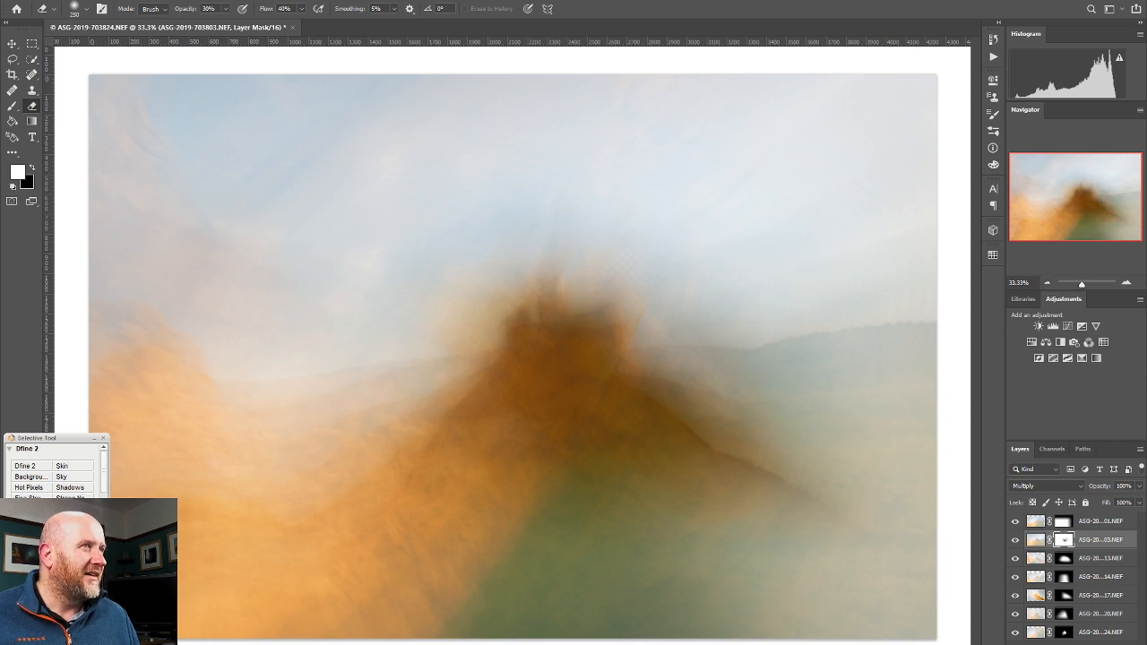
{"action": "left_click", "coordinate": [1049, 282]}
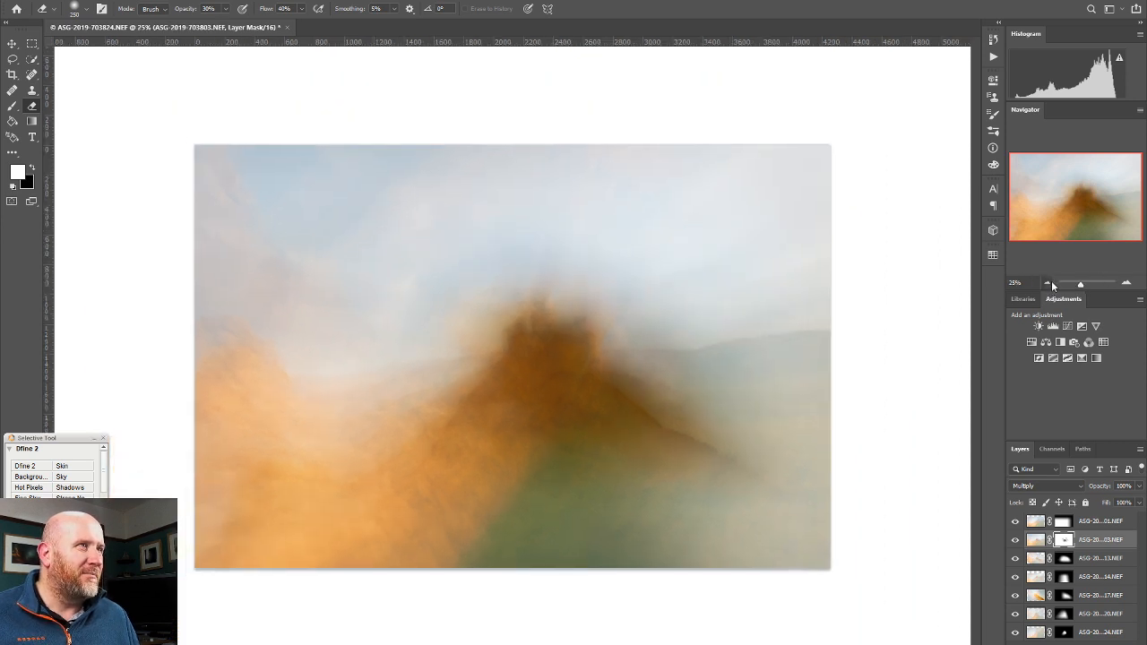
{"action": "left_click", "coordinate": [1126, 284]}
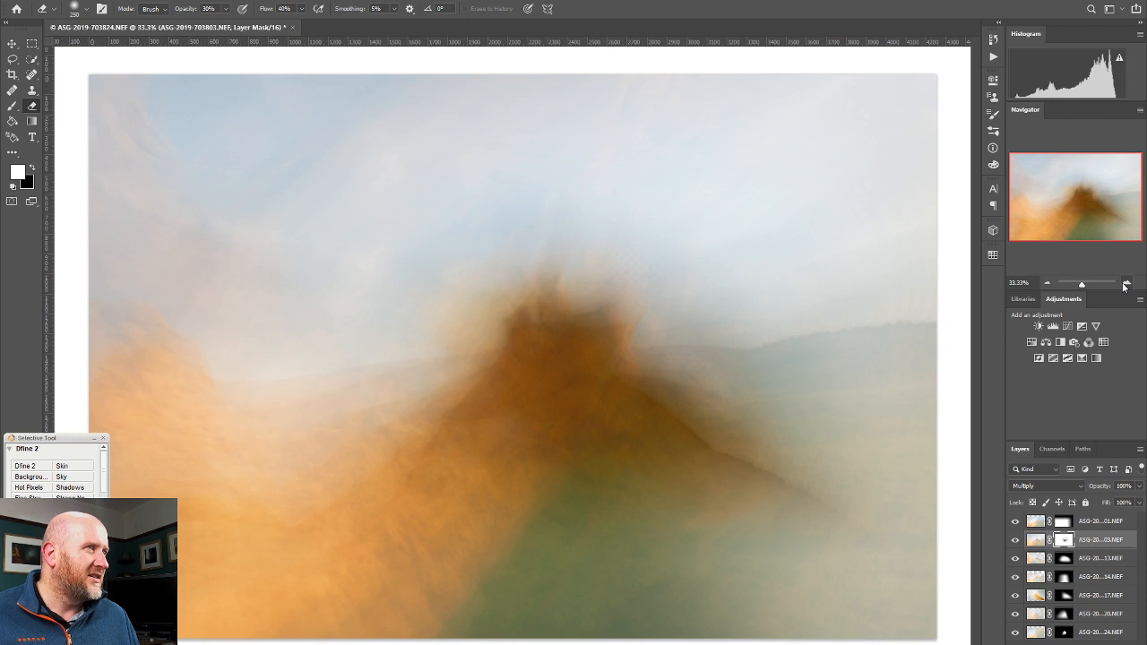
{"action": "left_click", "coordinate": [1126, 284]}
{"action": "left_click", "coordinate": [1126, 285]}
{"action": "left_click", "coordinate": [1126, 285]}
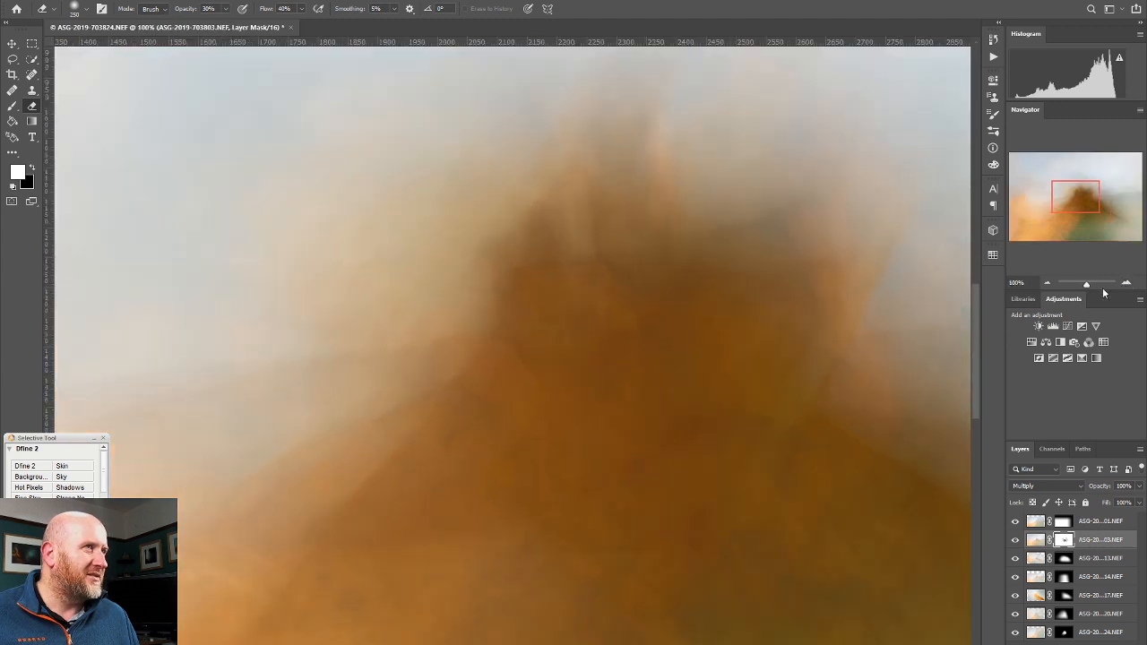
{"action": "left_click", "coordinate": [1048, 283]}
{"action": "left_click", "coordinate": [1047, 283]}
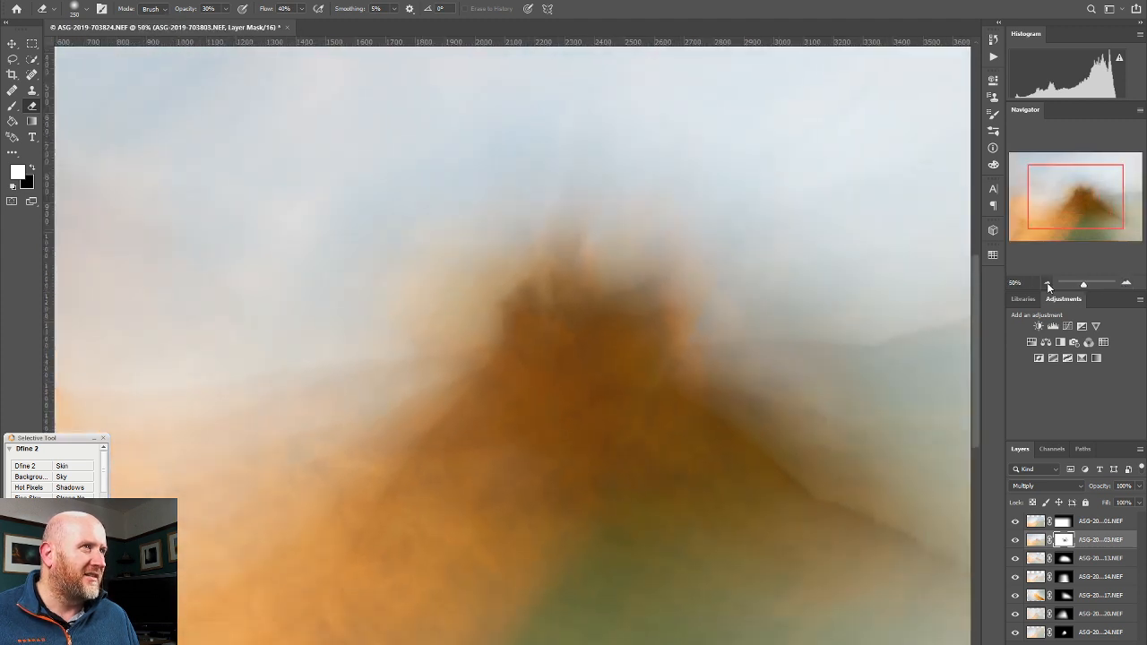
{"action": "left_click", "coordinate": [1047, 284]}
{"action": "left_click", "coordinate": [1048, 283]}
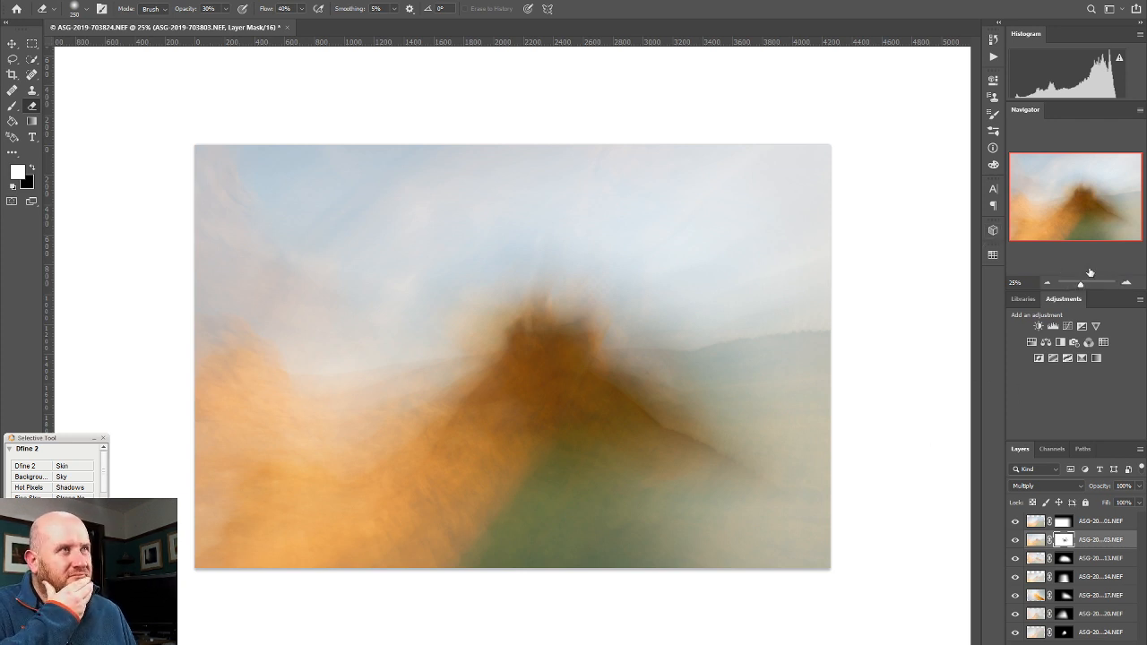
{"action": "left_click", "coordinate": [1122, 283]}
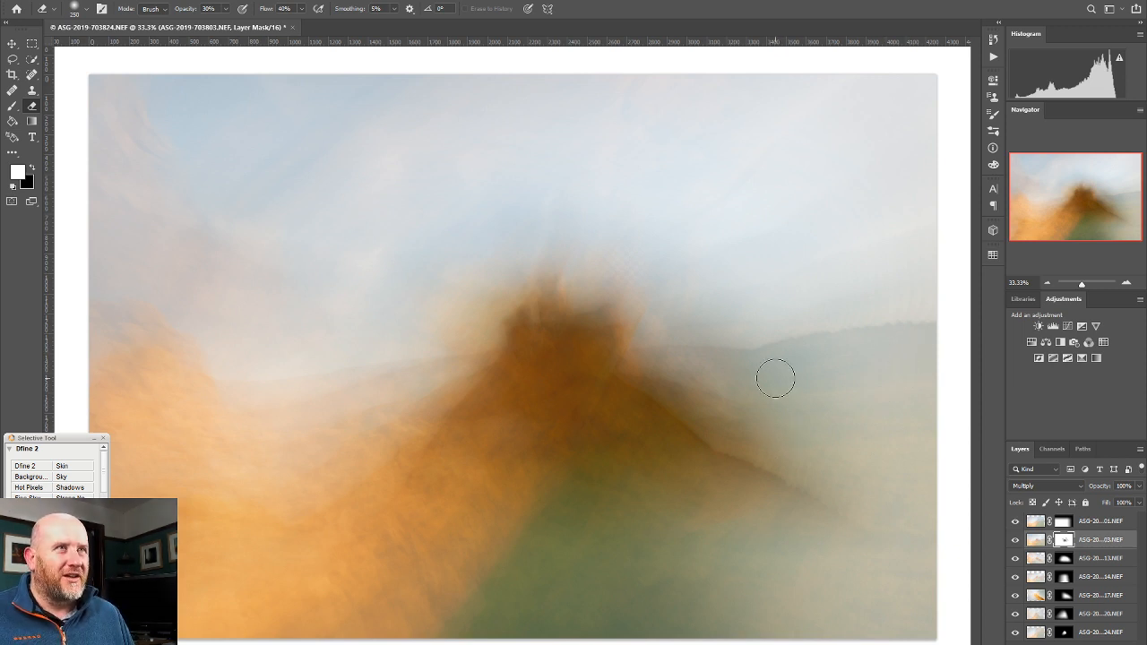
Compare the blend without and with ASG-2019-703814.NEF, ASG-2019-703813.NEF and ASG-2019-703817.NEF in turn
{"action": "left_click", "coordinate": [1016, 577]}
{"action": "left_click", "coordinate": [1016, 577]}
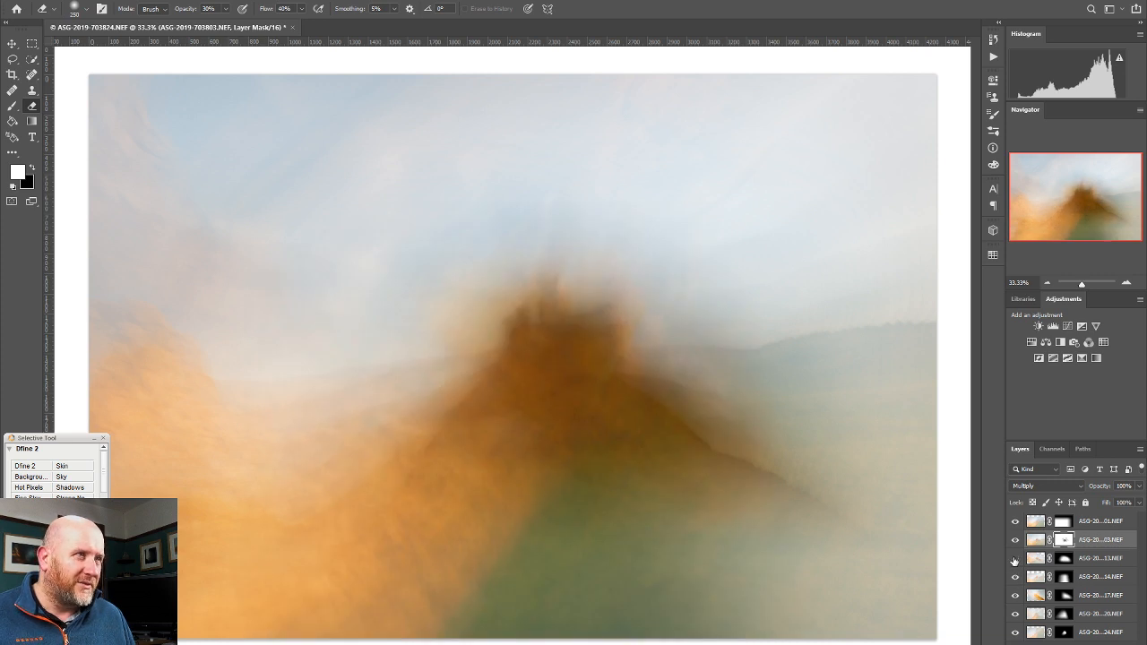
{"action": "left_click", "coordinate": [1016, 558]}
{"action": "left_click", "coordinate": [1016, 558]}
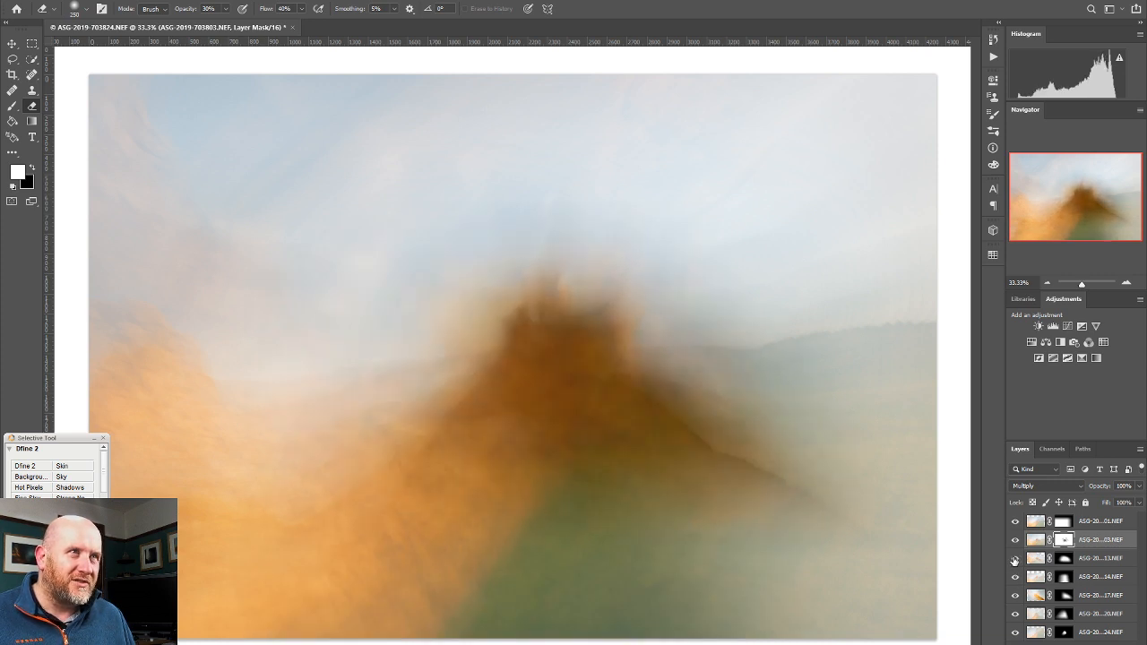
{"action": "left_click", "coordinate": [1015, 558]}
{"action": "left_click", "coordinate": [1015, 558]}
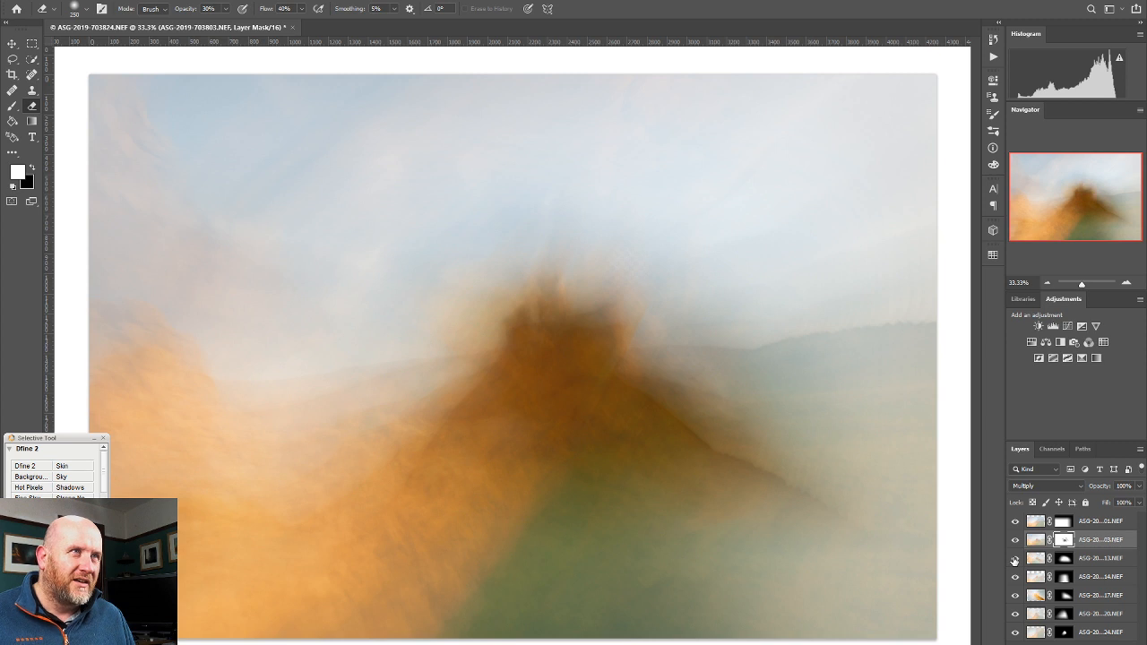
{"action": "left_click", "coordinate": [1015, 596]}
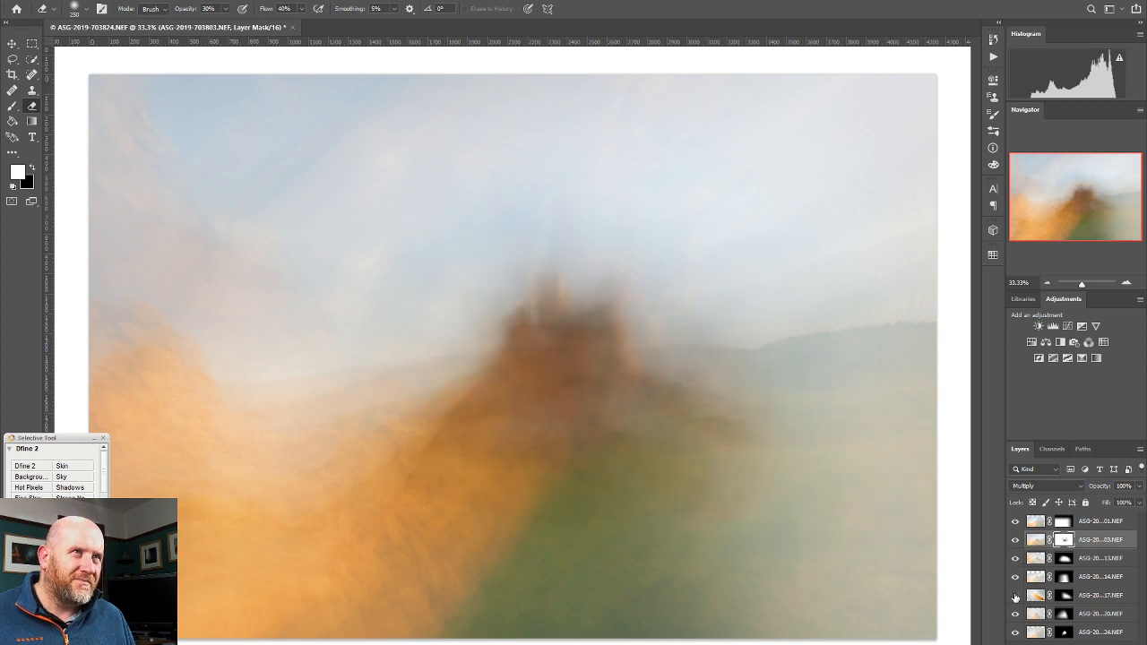
{"action": "left_click", "coordinate": [1016, 595]}
{"action": "left_click", "coordinate": [1016, 596]}
{"action": "left_click", "coordinate": [1016, 596]}
Lower the opacity of ASG-2019-703817.NEF to 62%
{"action": "left_click", "coordinate": [1110, 598]}
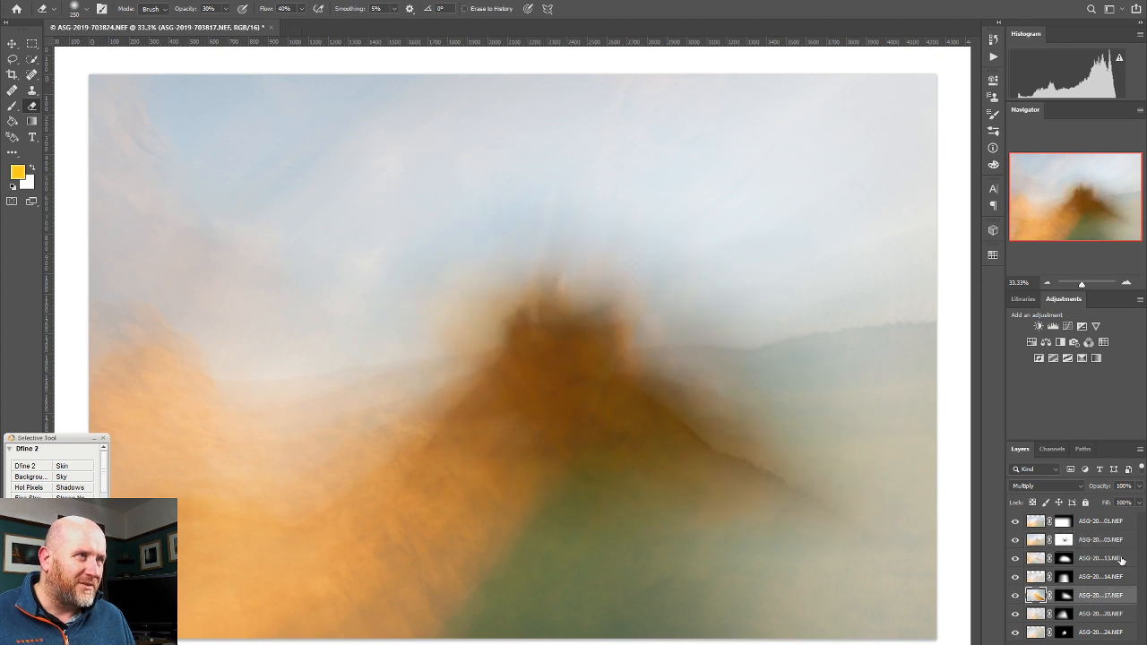
{"action": "left_click", "coordinate": [1139, 486]}
{"action": "left_click_drag", "start_coordinate": [1137, 499], "coordinate": [1118, 505]}
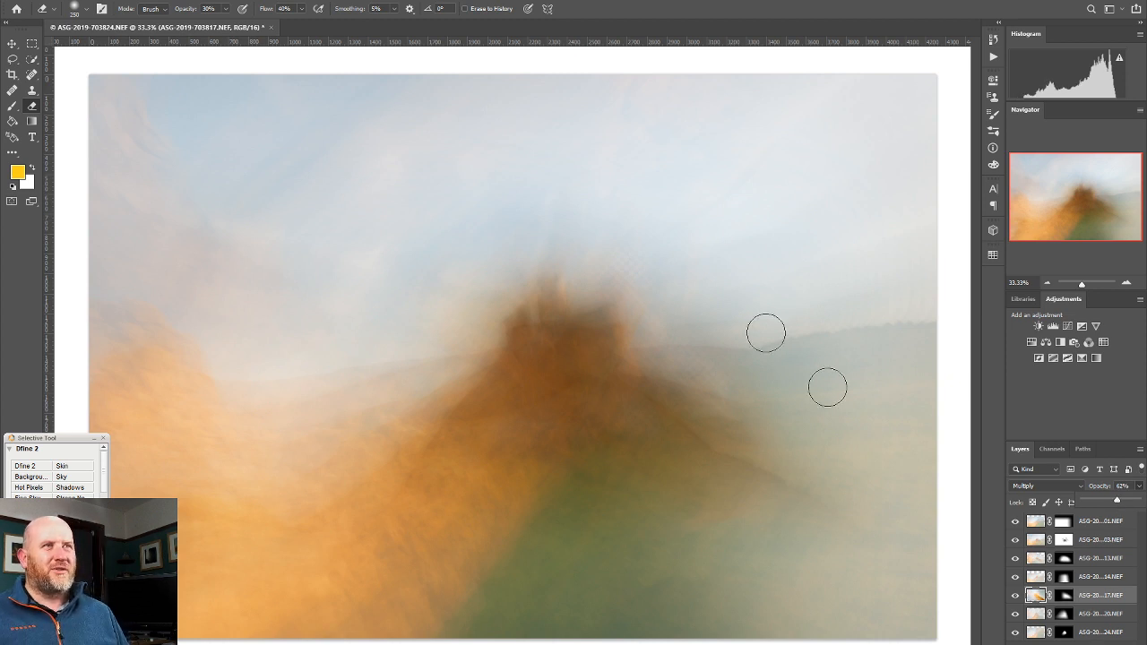
Open the blended image in Viveza 2 and move the split preview line towards the image's left edge
{"action": "left_click", "coordinate": [1116, 523]}
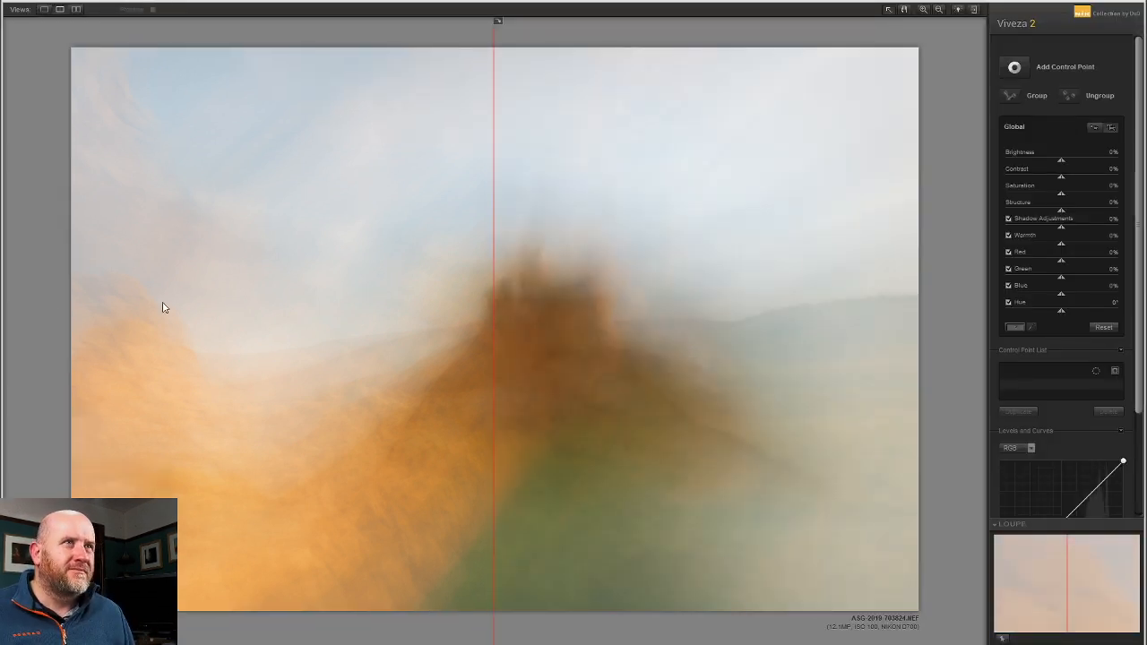
{"action": "left_click_drag", "start_coordinate": [494, 303], "coordinate": [183, 301]}
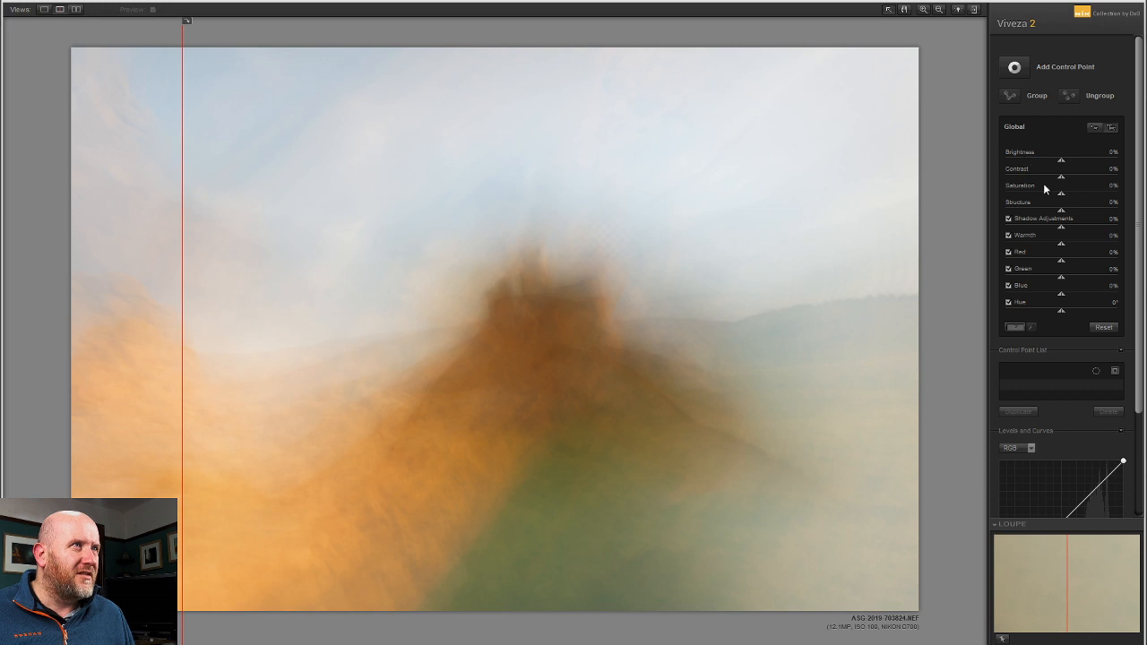
Add a 23% control point on the hill below the castle, set Structure 72% and Contrast -1%, adjust Saturation and apply the filter
{"action": "left_click", "coordinate": [1015, 69]}
{"action": "left_click", "coordinate": [535, 348]}
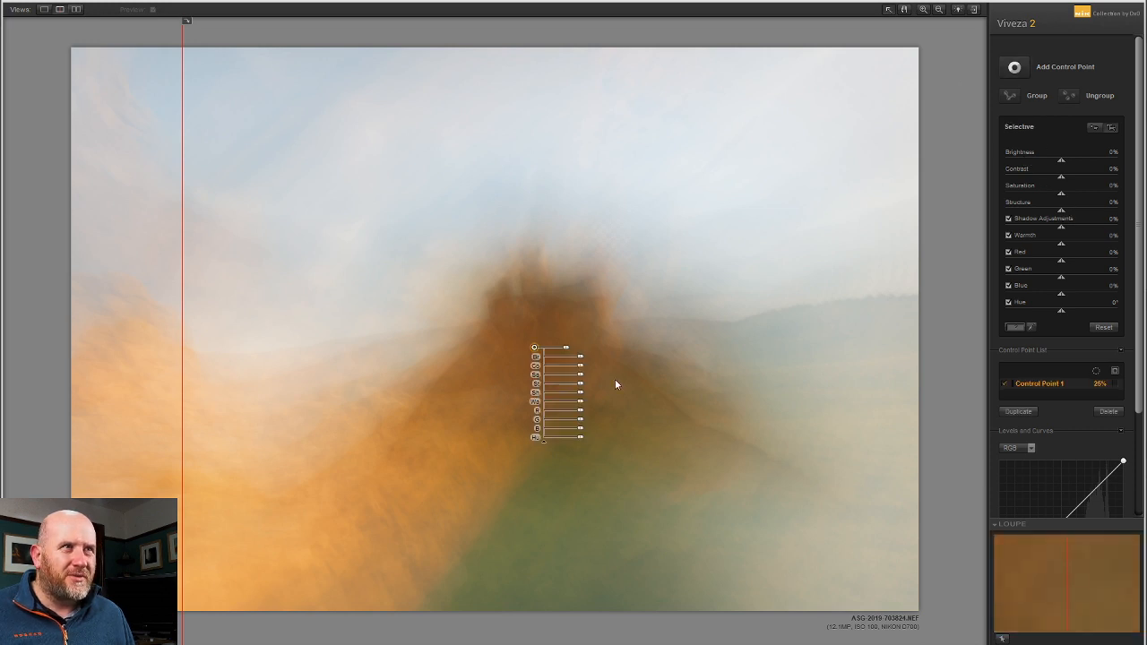
{"action": "left_click_drag", "start_coordinate": [565, 347], "coordinate": [574, 359]}
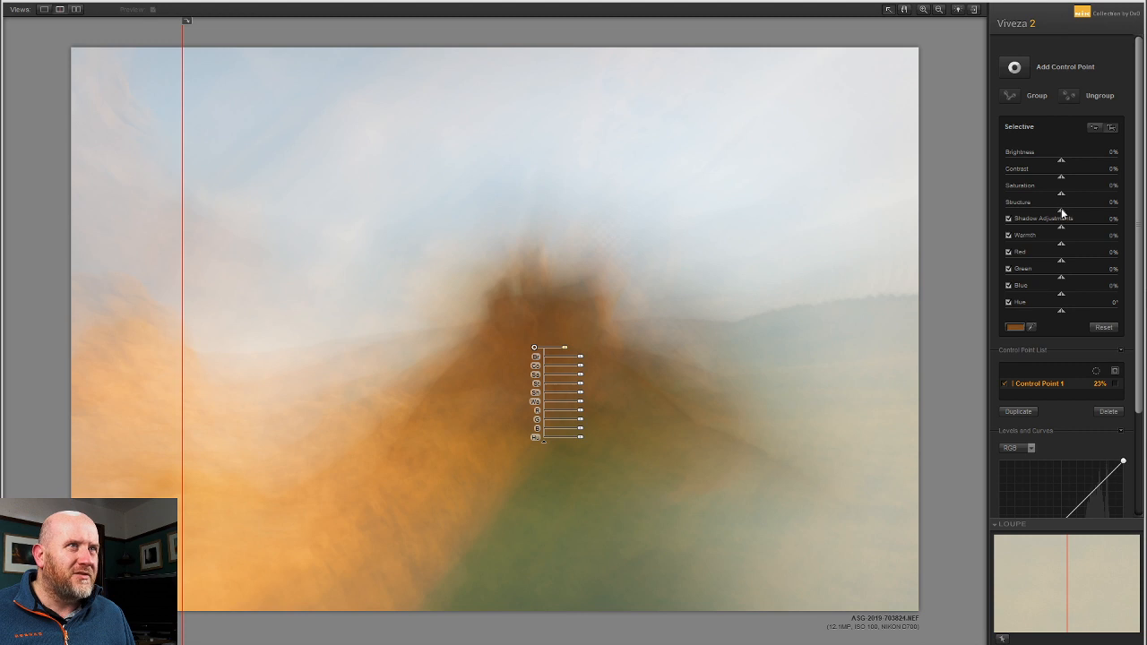
{"action": "left_click_drag", "start_coordinate": [1085, 213], "coordinate": [1102, 213]}
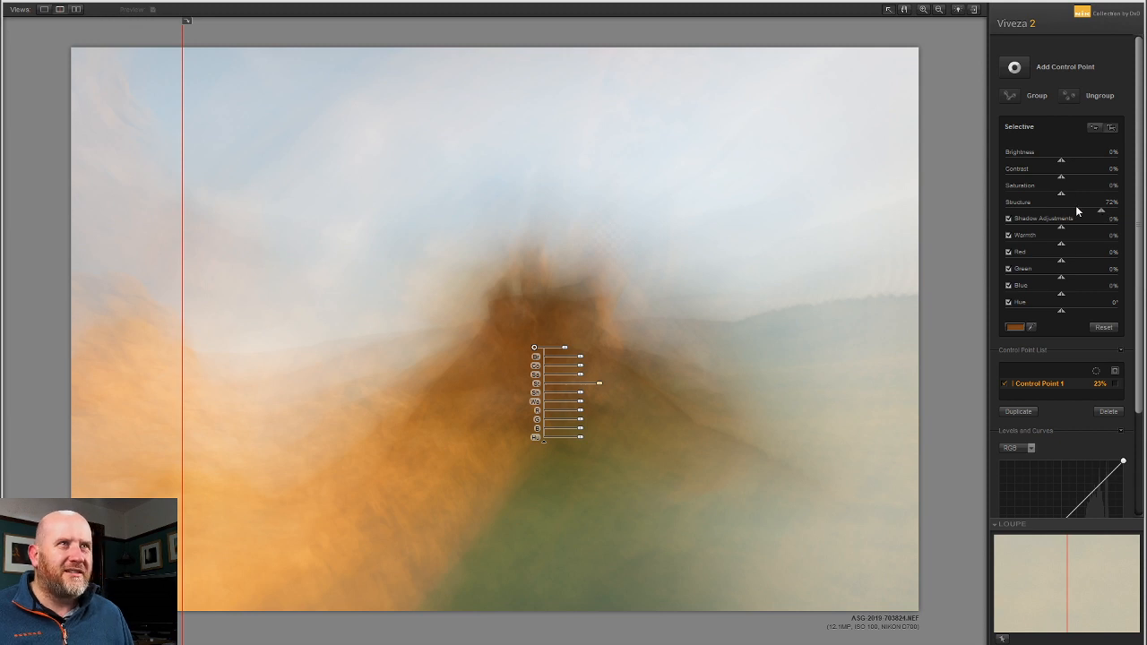
{"action": "mouse_move", "coordinate": [1061, 181]}
{"action": "left_mouse_down"}
{"action": "mouse_move", "coordinate": [1072, 180]}
{"action": "mouse_move", "coordinate": [1062, 182]}
{"action": "left_mouse_up"}
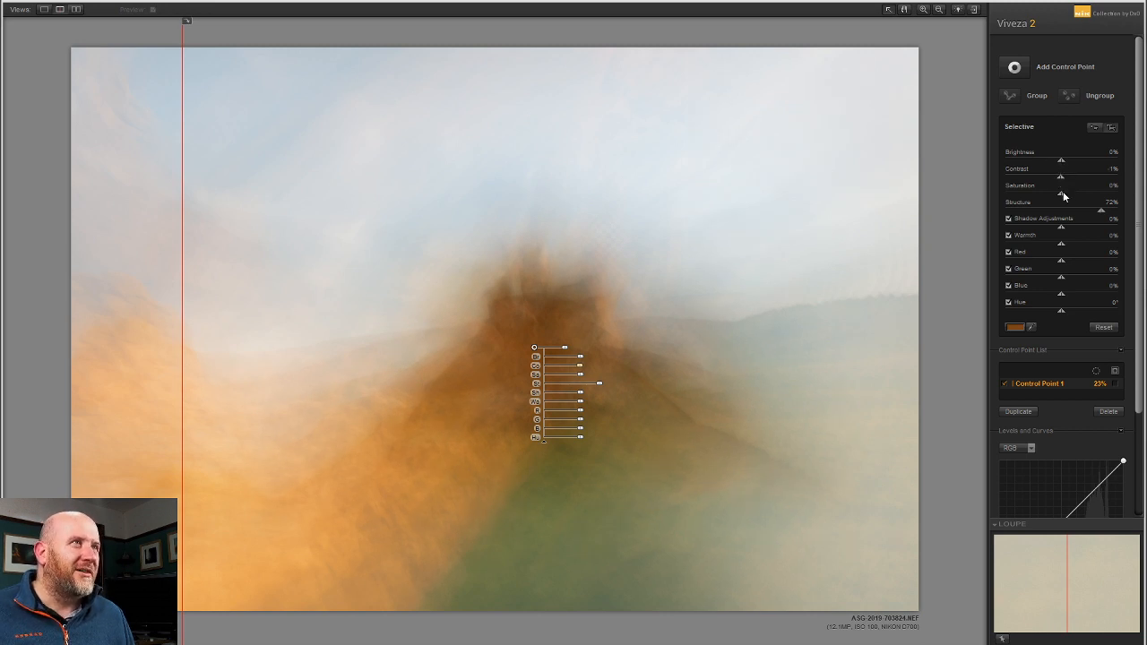
{"action": "mouse_move", "coordinate": [1046, 192]}
{"action": "left_mouse_down"}
{"action": "mouse_move", "coordinate": [1028, 192]}
{"action": "mouse_move", "coordinate": [1074, 192]}
{"action": "mouse_move", "coordinate": [1063, 192]}
{"action": "left_mouse_up"}
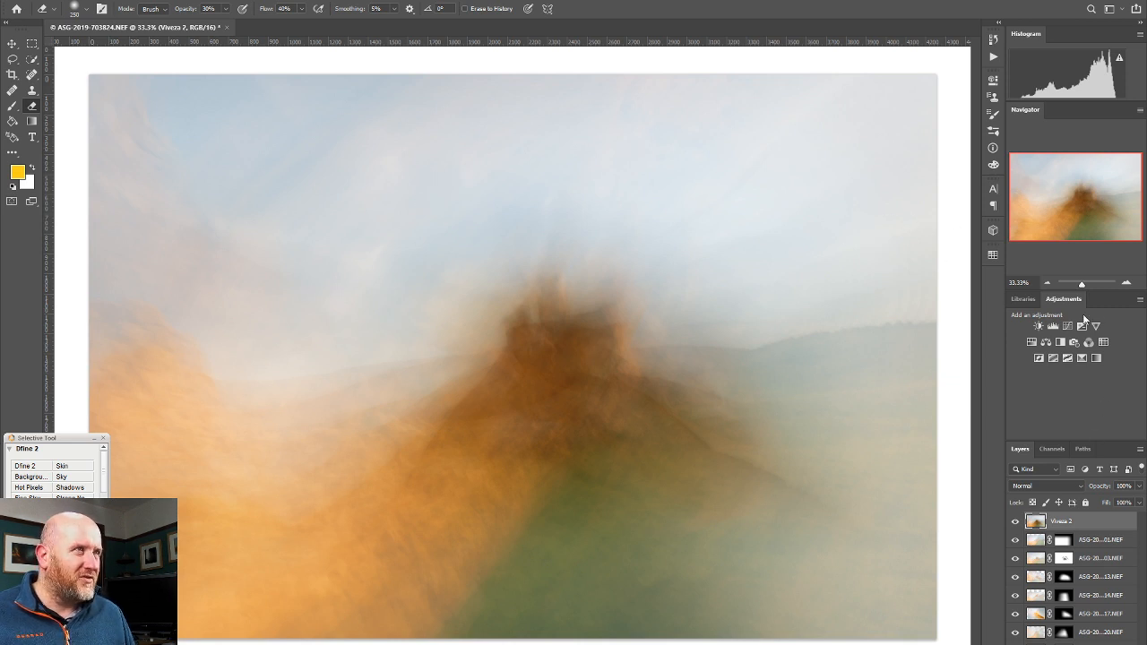
Add a Selective Color adjustment above the Viveza 2 layer, setting Reds to Cyan -7, Magenta +15, Yellow +3 and Black +5
{"action": "left_click", "coordinate": [1082, 359]}
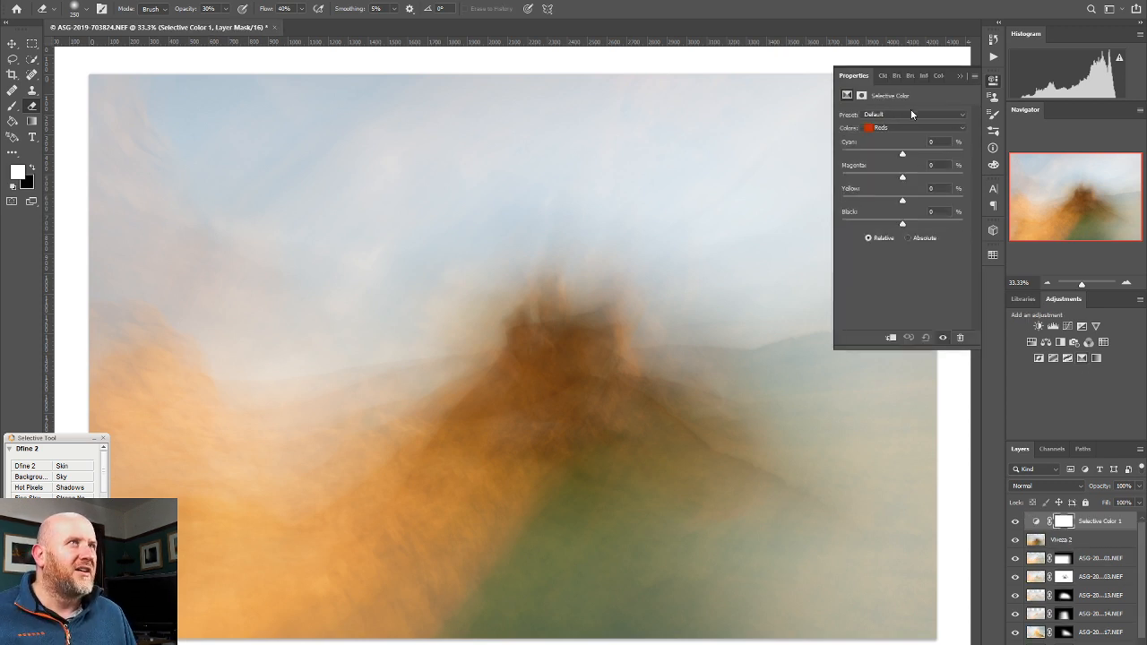
{"action": "mouse_move", "coordinate": [907, 179]}
{"action": "left_mouse_down"}
{"action": "mouse_move", "coordinate": [871, 182]}
{"action": "mouse_move", "coordinate": [938, 180]}
{"action": "mouse_move", "coordinate": [912, 175]}
{"action": "left_mouse_up"}
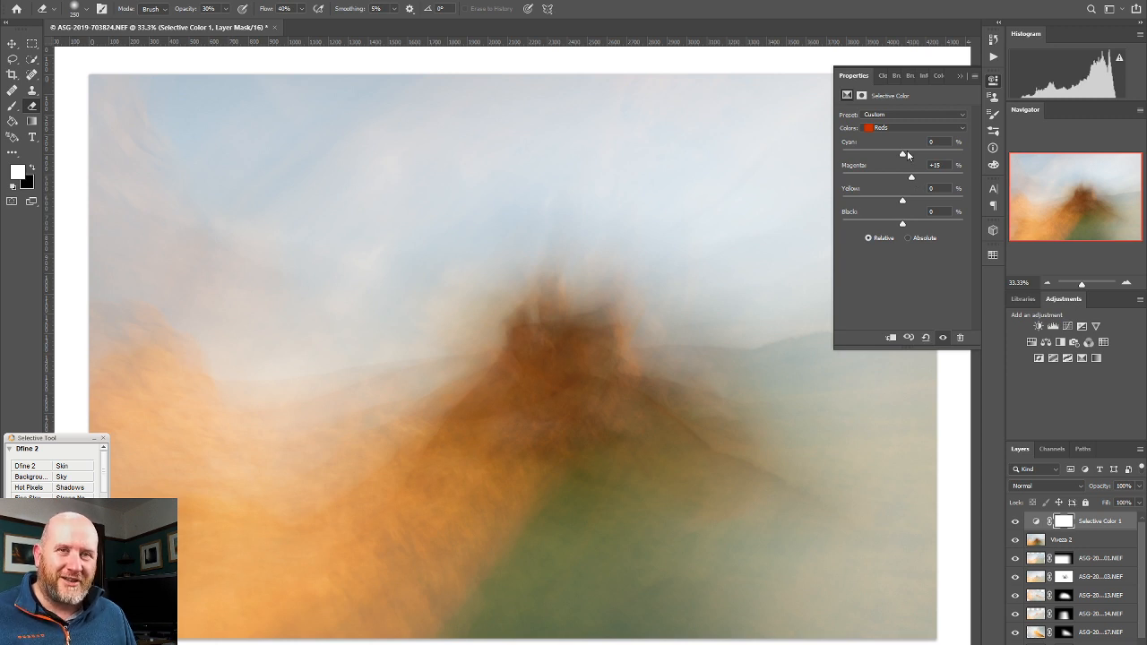
{"action": "left_click_drag", "start_coordinate": [904, 154], "coordinate": [873, 158]}
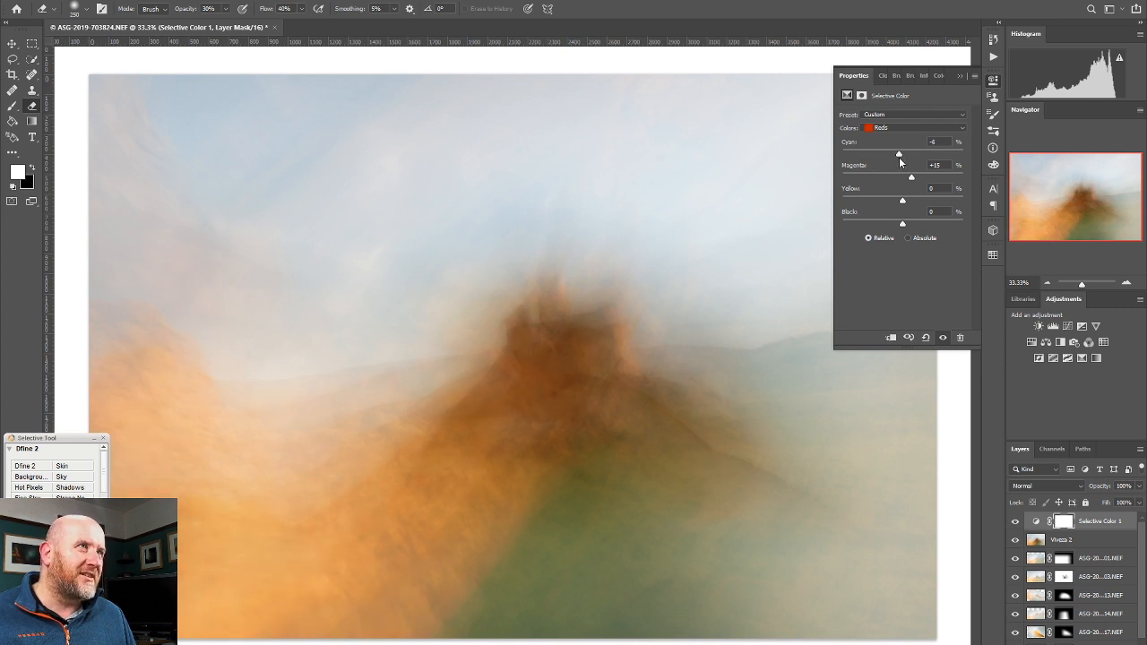
{"action": "mouse_move", "coordinate": [903, 201]}
{"action": "left_mouse_down"}
{"action": "mouse_move", "coordinate": [861, 203]}
{"action": "mouse_move", "coordinate": [906, 207]}
{"action": "left_mouse_up"}
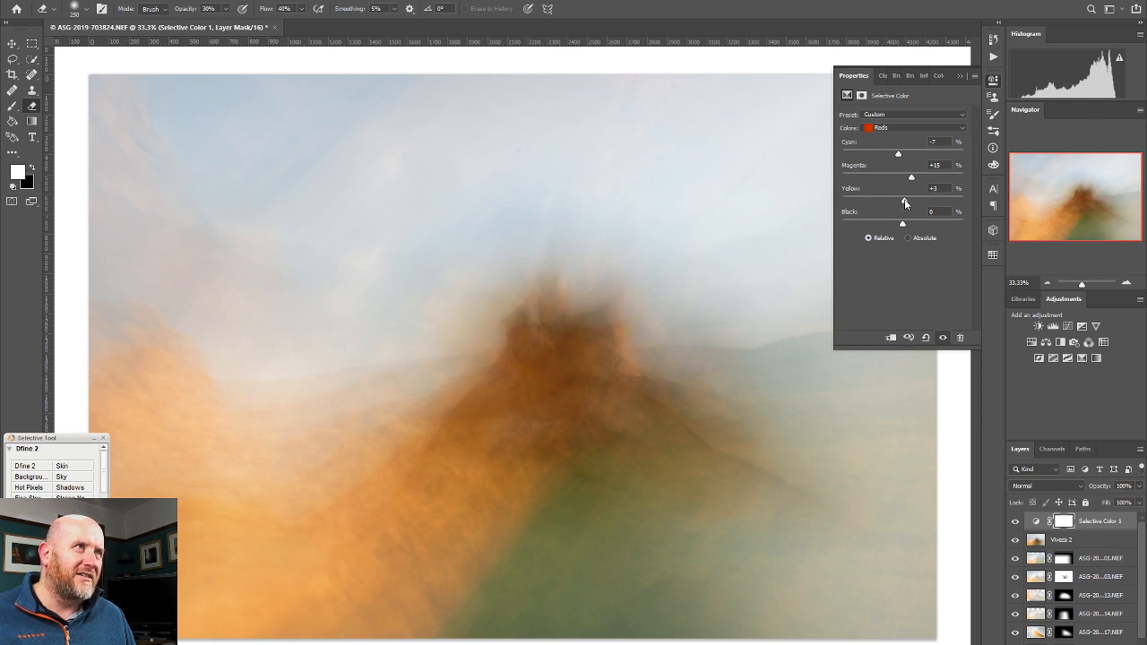
{"action": "mouse_move", "coordinate": [903, 224]}
{"action": "left_mouse_down"}
{"action": "mouse_move", "coordinate": [868, 220]}
{"action": "mouse_move", "coordinate": [907, 223]}
{"action": "left_mouse_up"}
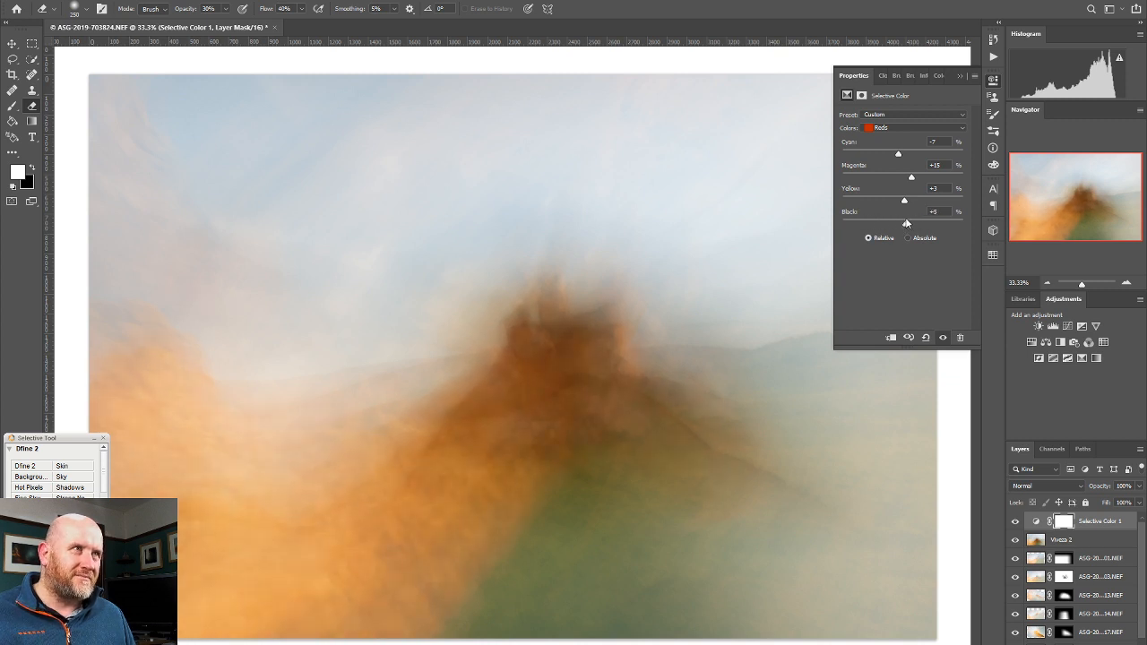
Set the Yellows of the Selective Color adjustment to Cyan +6, Magenta +23, Yellow -1 and Black -1
{"action": "left_click", "coordinate": [904, 128]}
{"action": "left_click", "coordinate": [893, 148]}
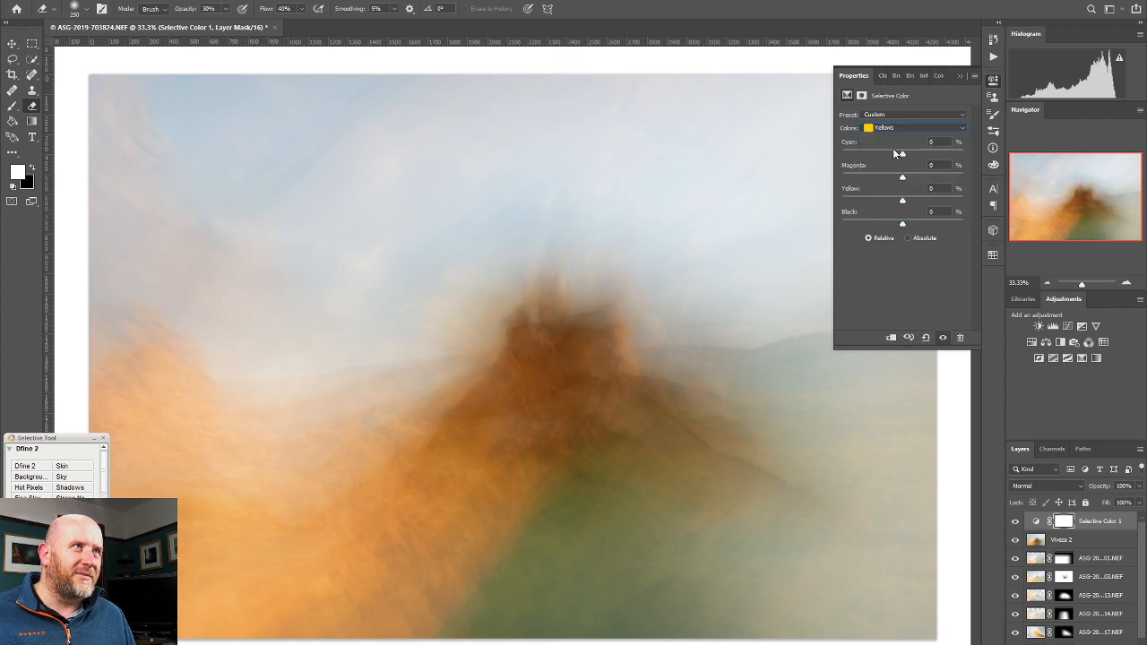
{"action": "left_click_drag", "start_coordinate": [893, 182], "coordinate": [916, 182]}
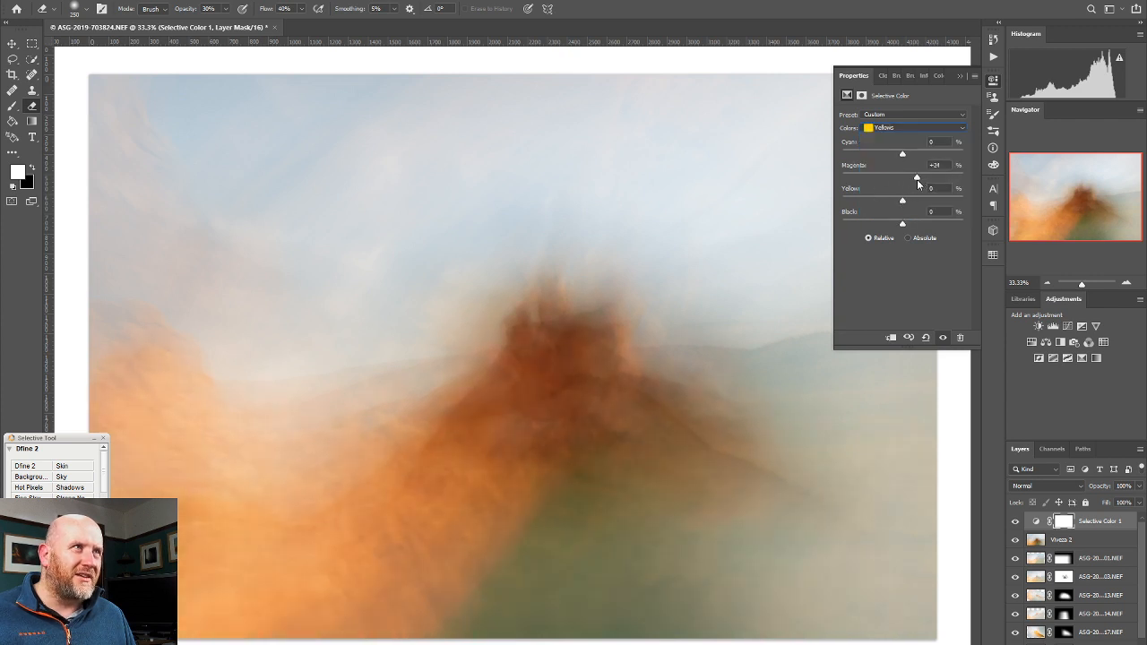
{"action": "left_click_drag", "start_coordinate": [903, 155], "coordinate": [882, 156]}
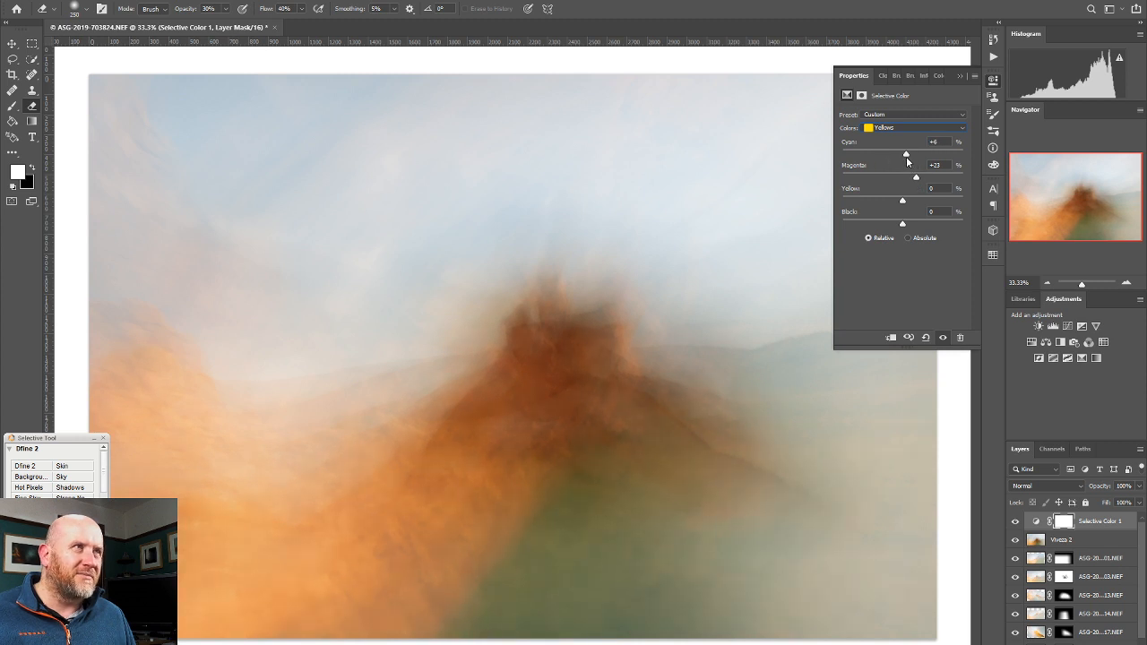
{"action": "left_click_drag", "start_coordinate": [903, 201], "coordinate": [866, 203]}
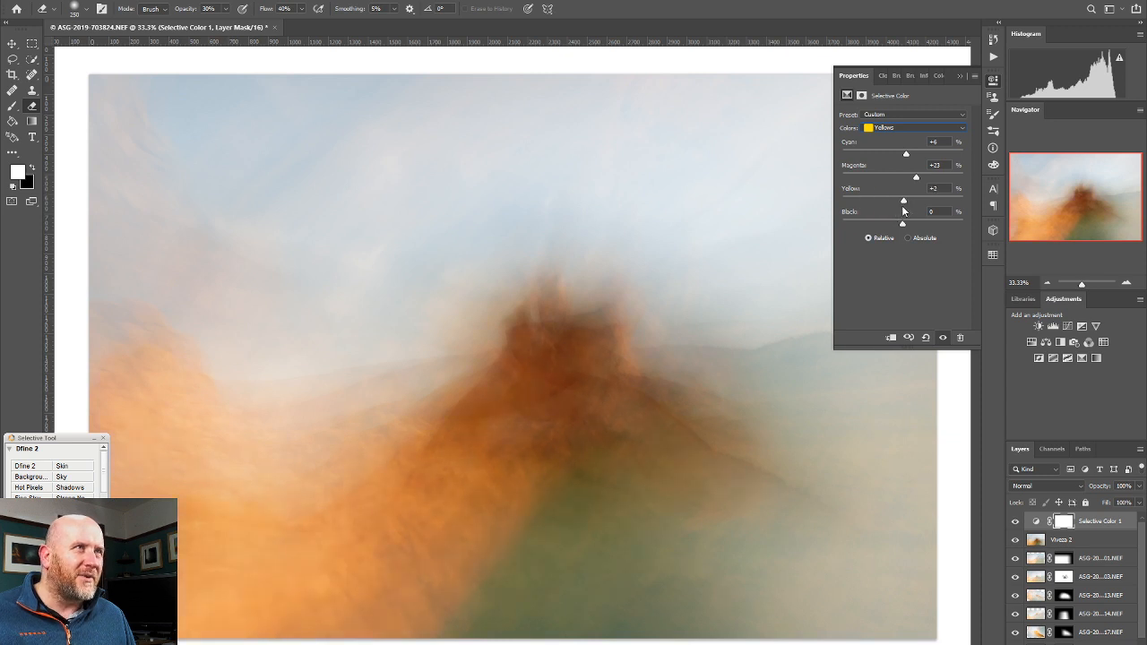
{"action": "mouse_move", "coordinate": [903, 225]}
{"action": "left_mouse_down"}
{"action": "mouse_move", "coordinate": [880, 225]}
{"action": "mouse_move", "coordinate": [903, 228]}
{"action": "left_mouse_up"}
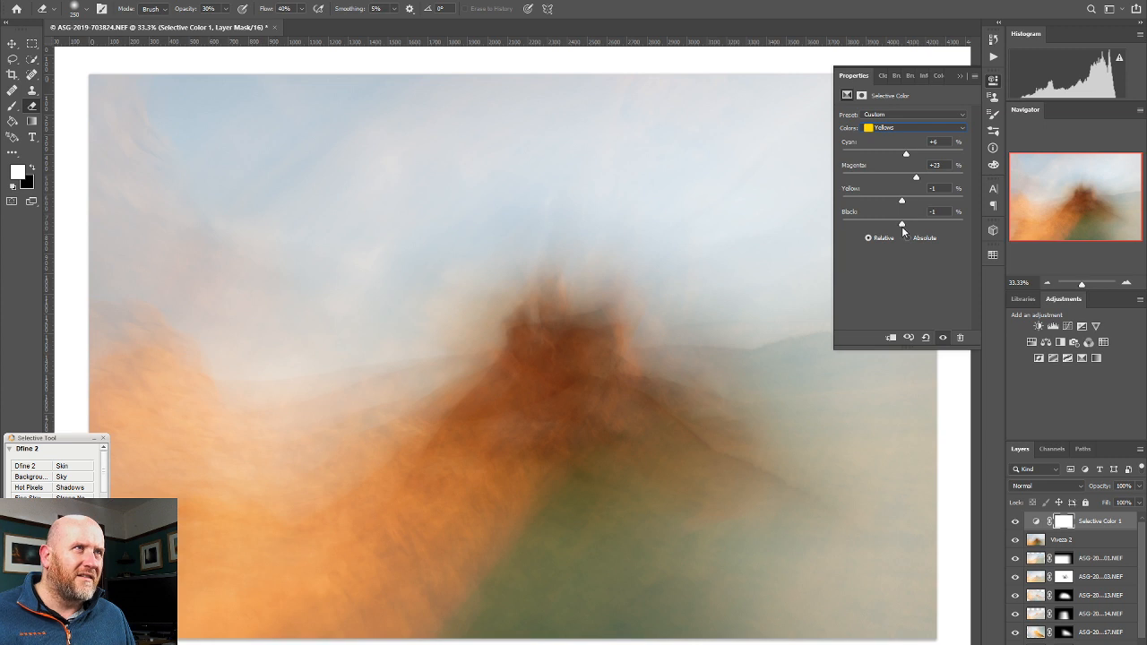
Try yellow and black shifts on the Selective Color Neutrals, return both to 0 and set Magenta to +1
{"action": "left_click", "coordinate": [908, 129]}
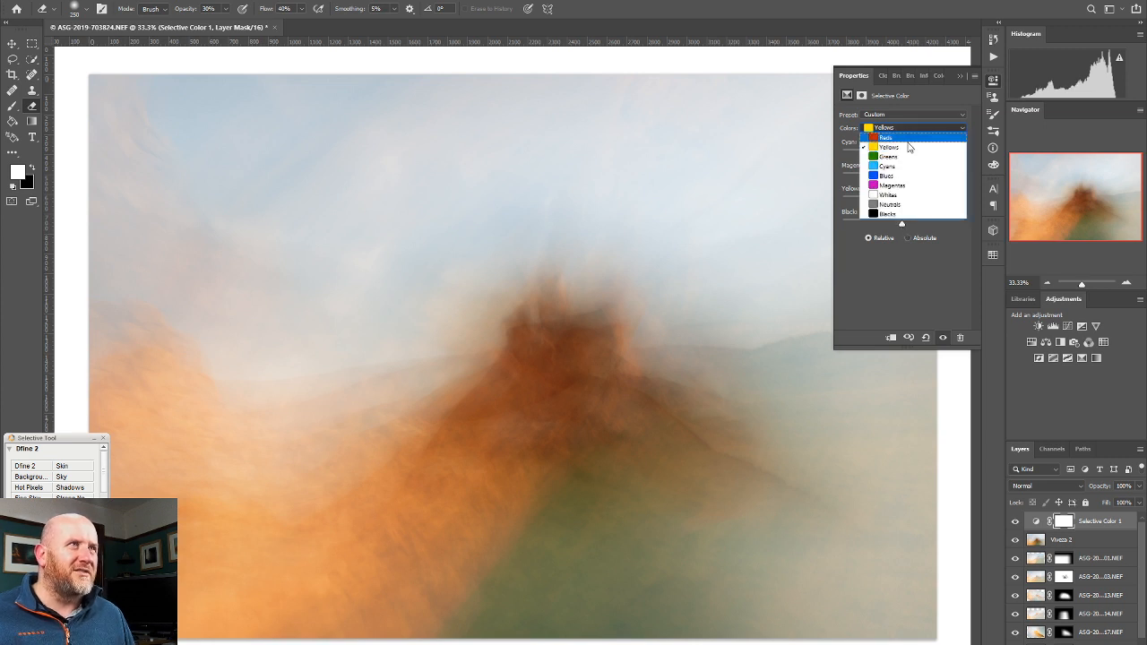
{"action": "left_click", "coordinate": [901, 206]}
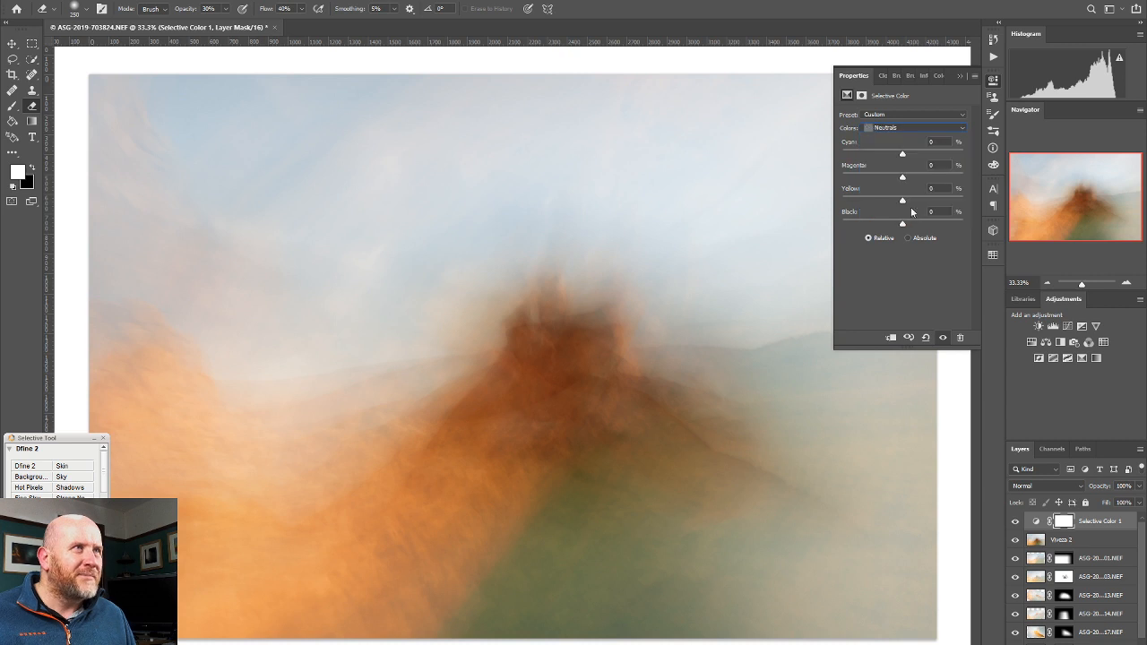
{"action": "mouse_move", "coordinate": [903, 200]}
{"action": "left_mouse_down"}
{"action": "mouse_move", "coordinate": [881, 202]}
{"action": "mouse_move", "coordinate": [923, 202]}
{"action": "mouse_move", "coordinate": [895, 202]}
{"action": "left_mouse_up"}
{"action": "double_click", "coordinate": [848, 191]}
{"action": "mouse_move", "coordinate": [888, 177]}
{"action": "left_mouse_down"}
{"action": "mouse_move", "coordinate": [911, 178]}
{"action": "mouse_move", "coordinate": [903, 184]}
{"action": "left_mouse_up"}
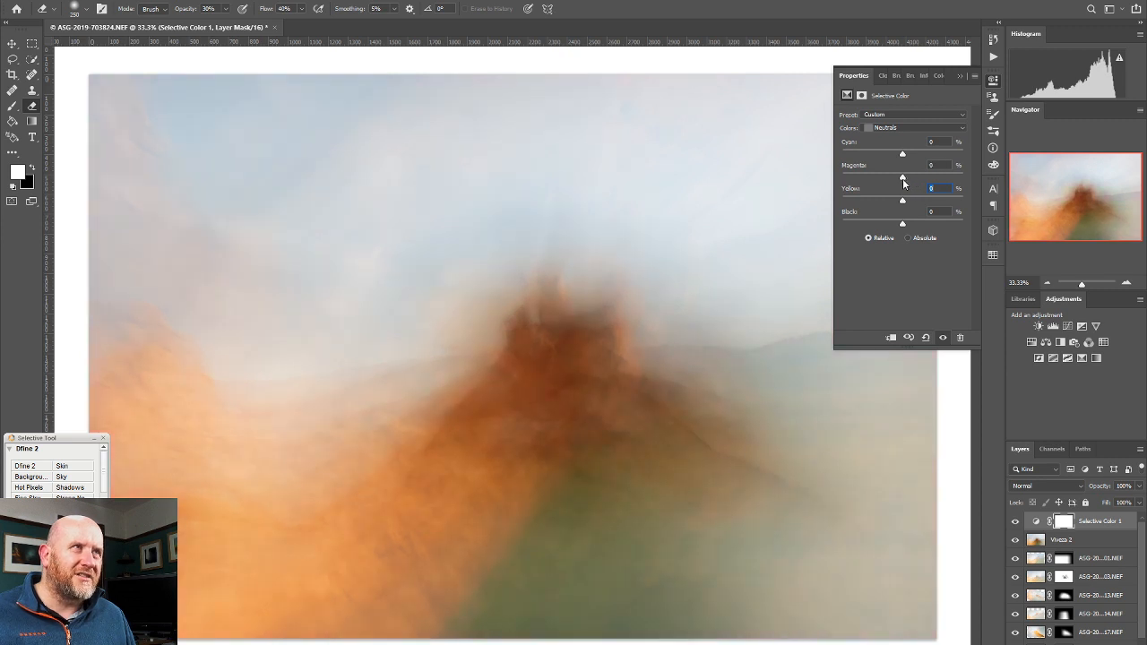
{"action": "left_click_drag", "start_coordinate": [902, 178], "coordinate": [904, 181]}
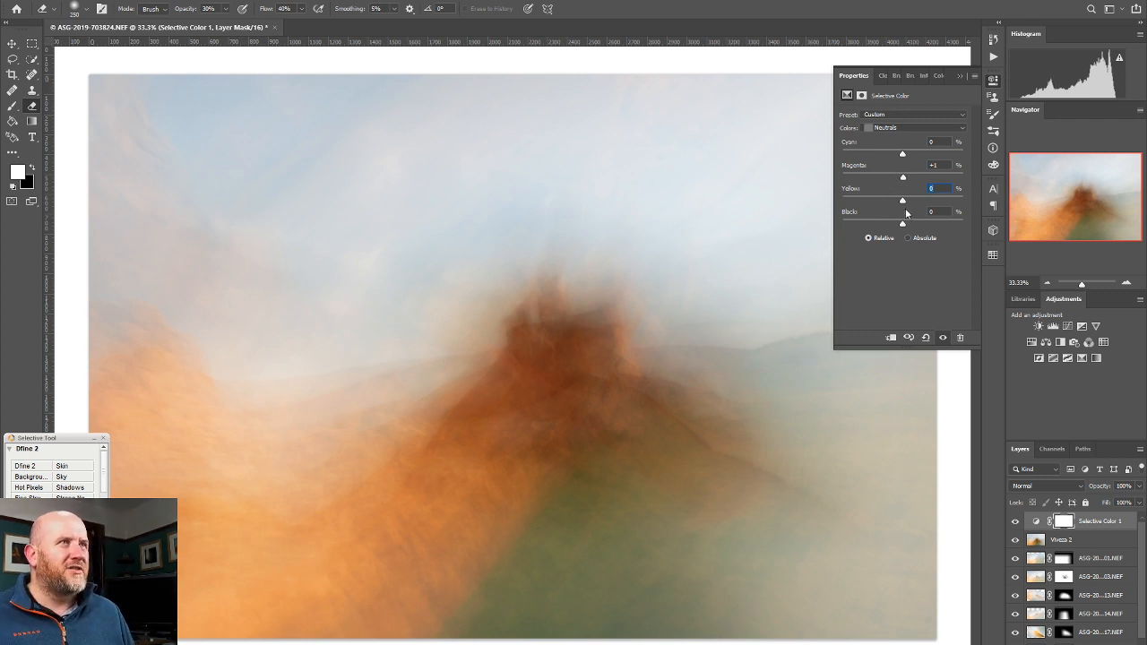
{"action": "left_click_drag", "start_coordinate": [904, 227], "coordinate": [861, 215]}
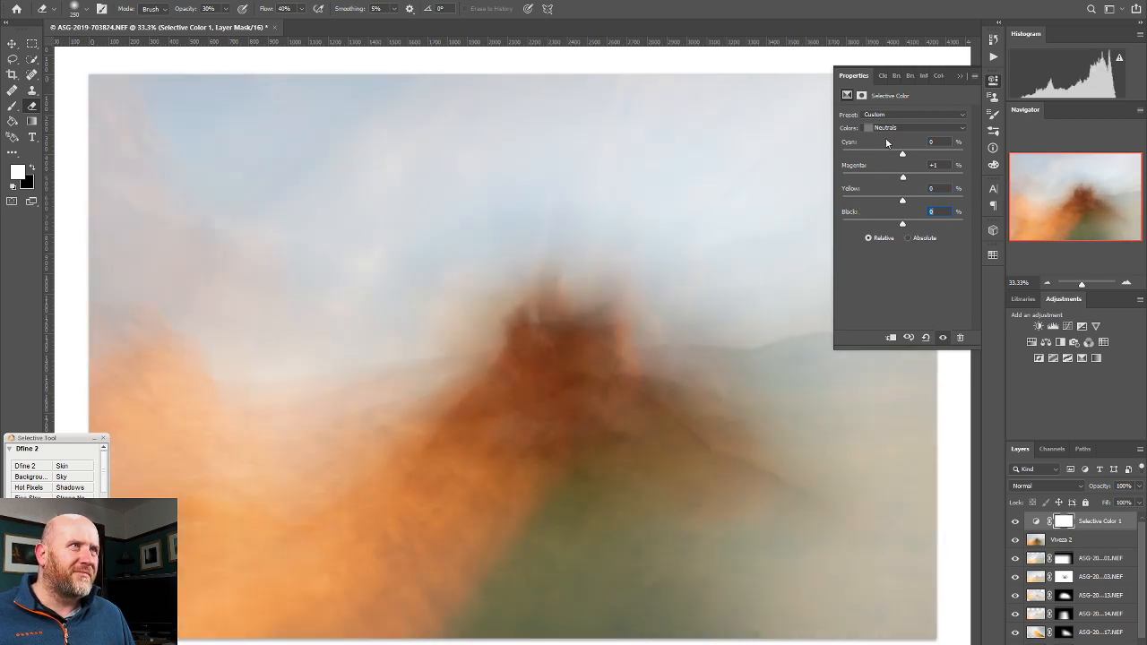
{"action": "left_click", "coordinate": [888, 128]}
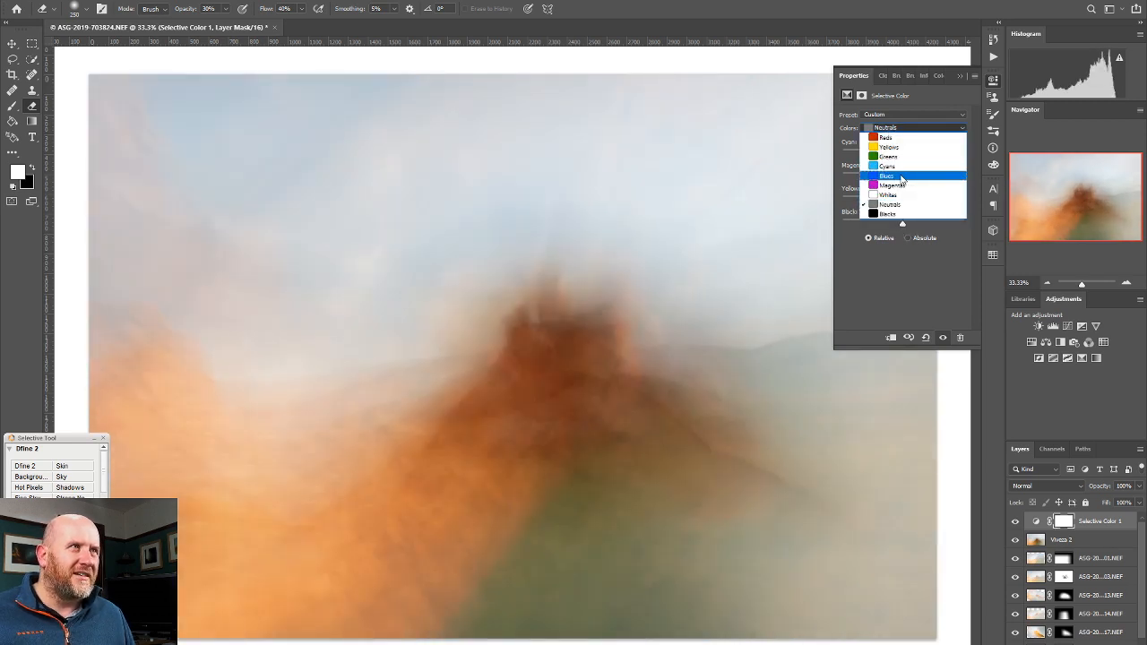
{"action": "left_click", "coordinate": [879, 281]}
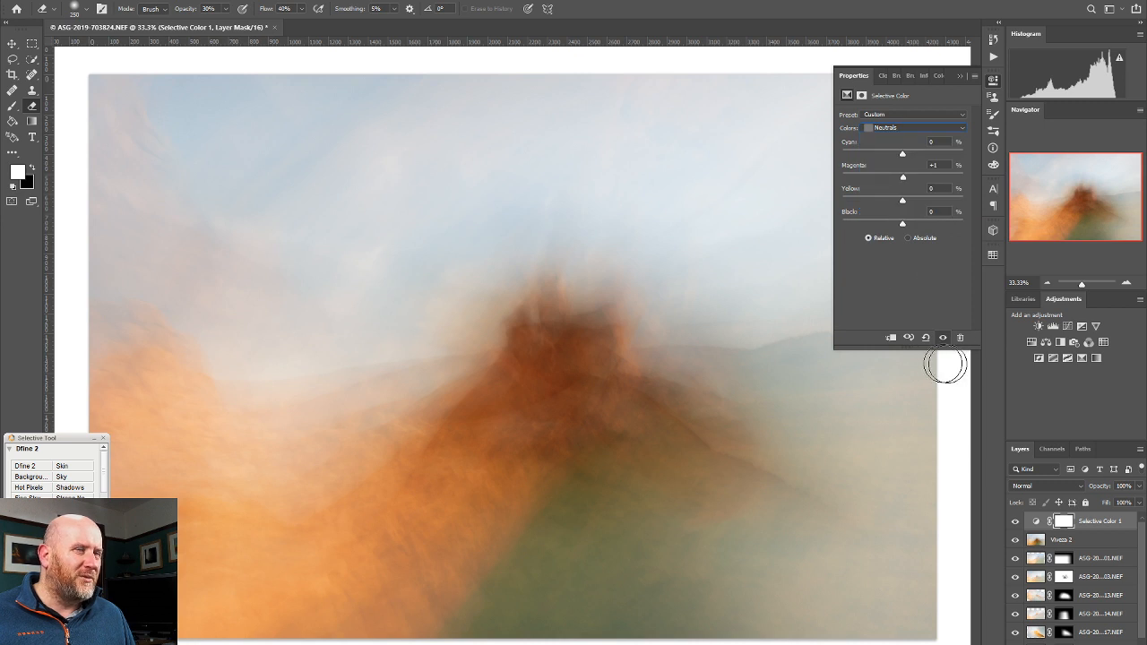
Add a Curves adjustment above Selective Color 1 and set the Blue channel's midtone point to input 124, output 120
{"action": "left_click", "coordinate": [1067, 327]}
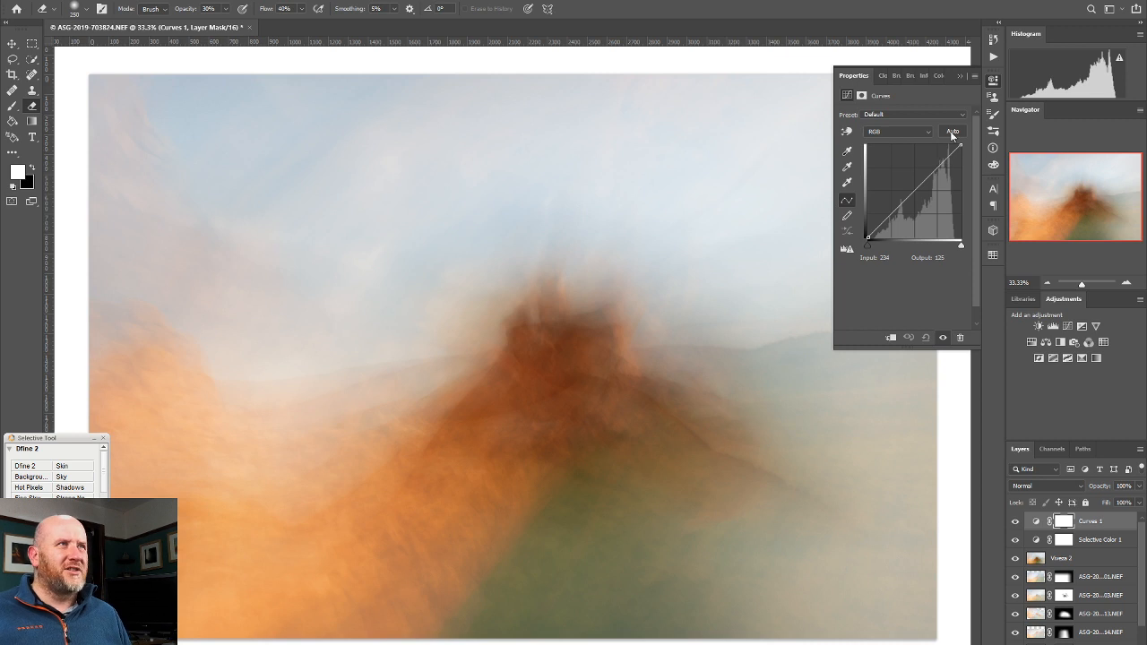
{"action": "left_click", "coordinate": [910, 135]}
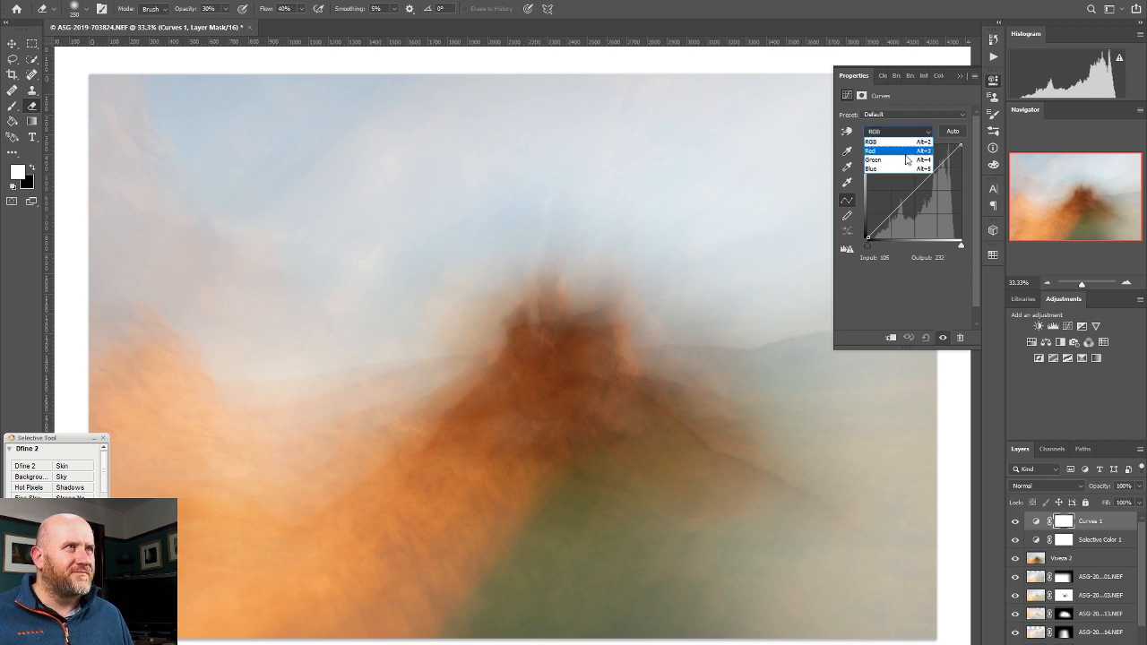
{"action": "left_click", "coordinate": [898, 164]}
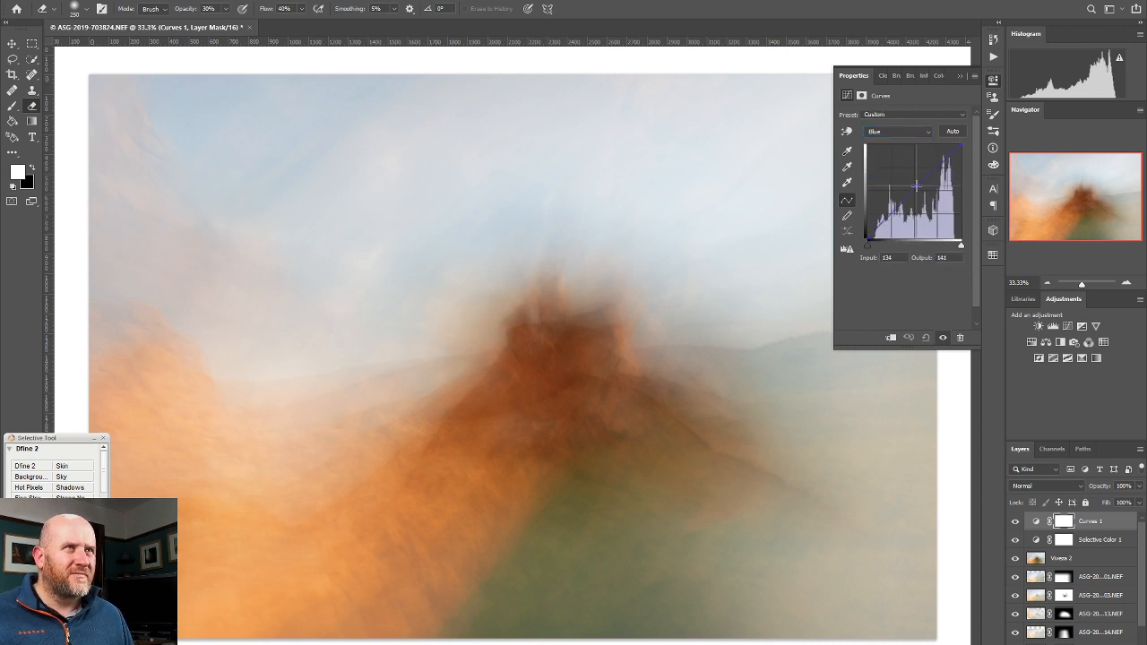
{"action": "mouse_move", "coordinate": [913, 186]}
{"action": "left_mouse_down"}
{"action": "mouse_move", "coordinate": [903, 173]}
{"action": "mouse_move", "coordinate": [899, 184]}
{"action": "mouse_move", "coordinate": [914, 192]}
{"action": "left_mouse_up"}
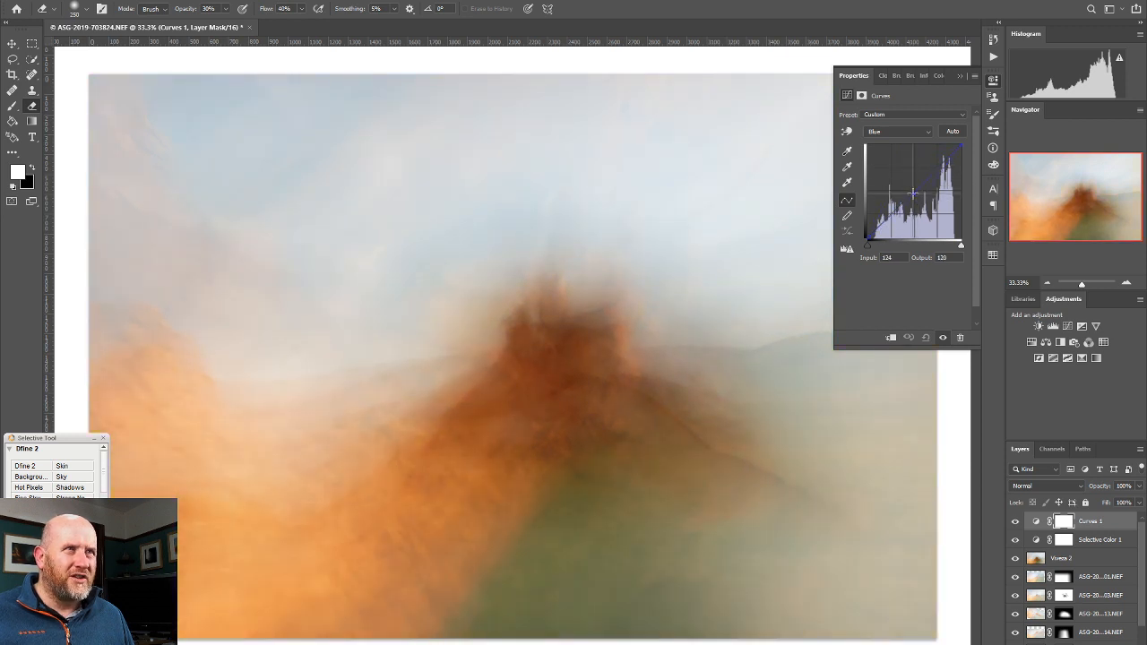
{"action": "mouse_move", "coordinate": [961, 145]}
{"action": "left_mouse_down"}
{"action": "mouse_move", "coordinate": [965, 166]}
{"action": "mouse_move", "coordinate": [966, 145]}
{"action": "left_mouse_up"}
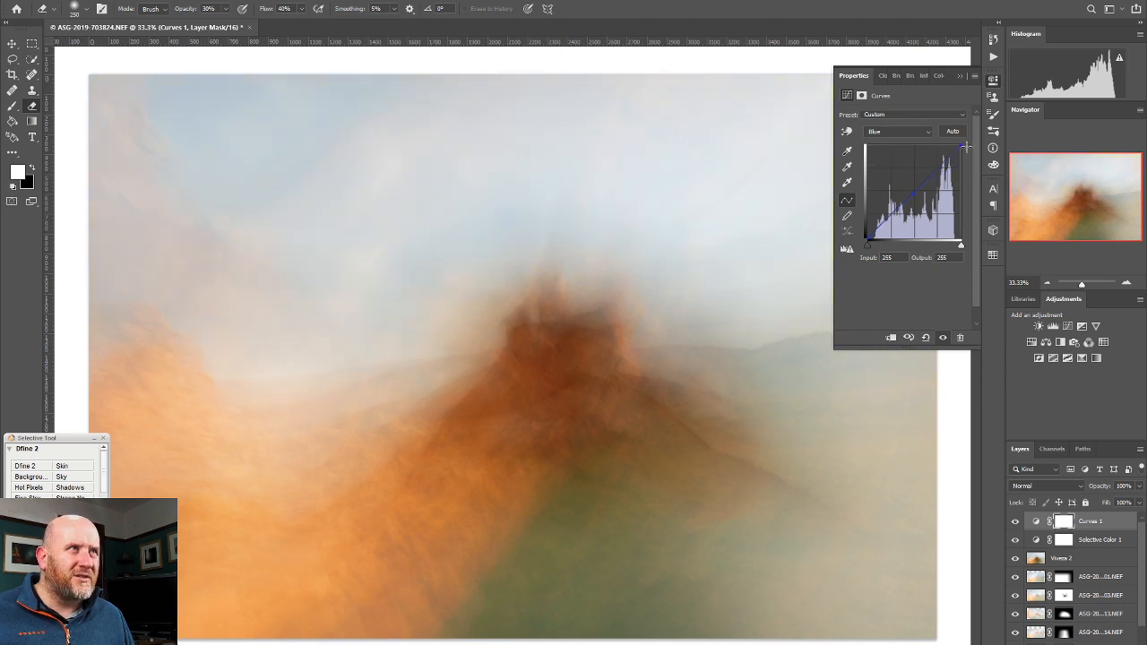
Raise the Red curve with a point at input 151, output 156, and lift its black point to output 10
{"action": "left_click", "coordinate": [897, 132]}
{"action": "left_click", "coordinate": [896, 149]}
{"action": "mouse_move", "coordinate": [919, 184]}
{"action": "left_mouse_down"}
{"action": "mouse_move", "coordinate": [919, 211]}
{"action": "mouse_move", "coordinate": [923, 180]}
{"action": "left_mouse_up"}
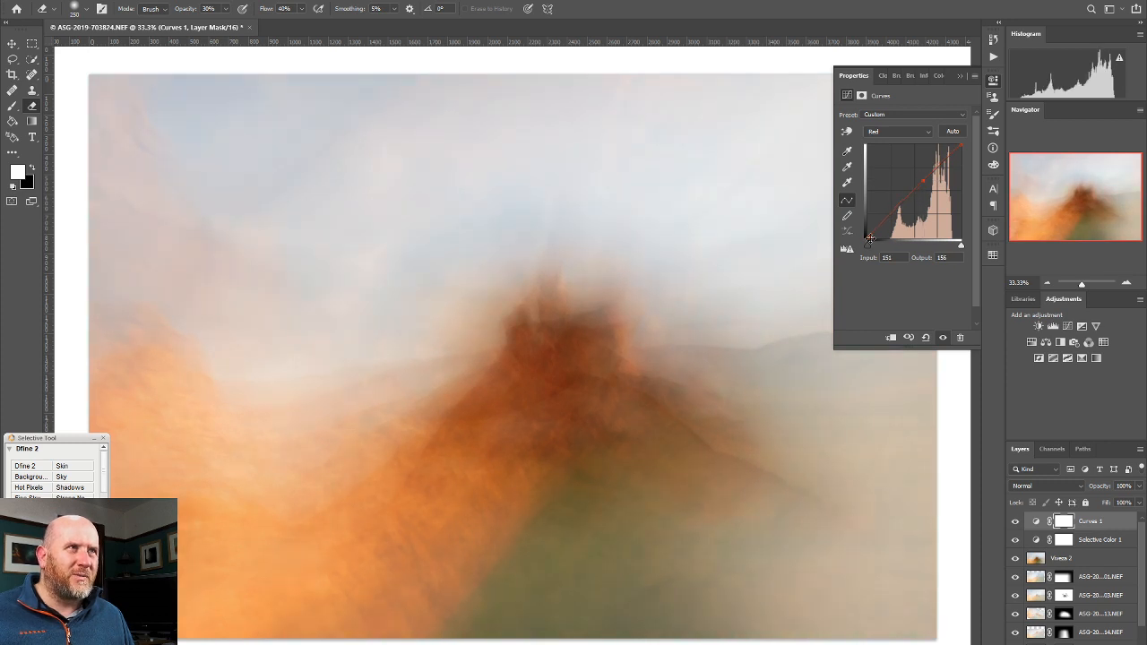
{"action": "mouse_move", "coordinate": [868, 240]}
{"action": "left_mouse_down"}
{"action": "mouse_move", "coordinate": [892, 240]}
{"action": "mouse_move", "coordinate": [850, 218]}
{"action": "mouse_move", "coordinate": [860, 235]}
{"action": "left_mouse_up"}
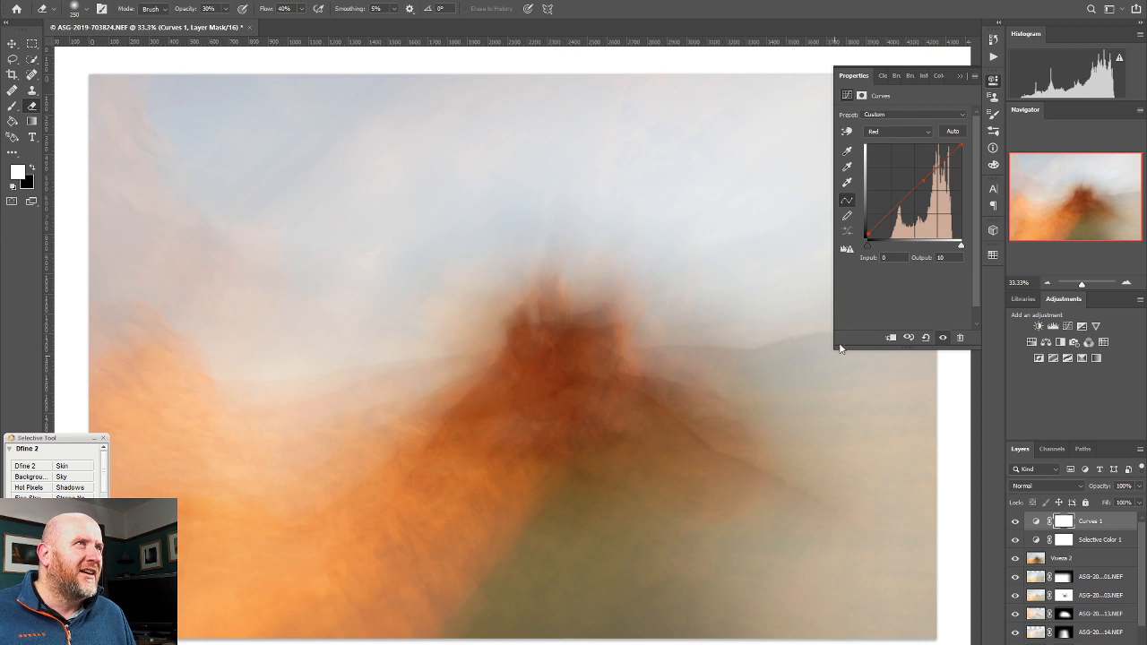
Place a midtone point on the Green curve at input 126, output 127, and close the Curves settings
{"action": "left_click", "coordinate": [895, 131]}
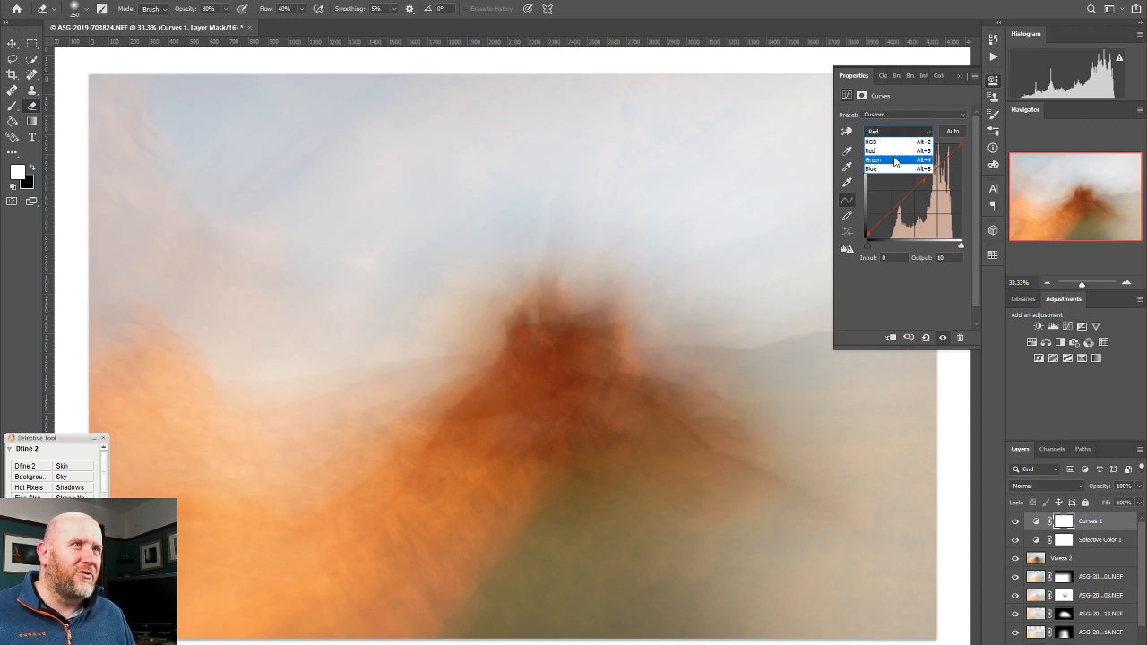
{"action": "left_click", "coordinate": [895, 159]}
{"action": "mouse_move", "coordinate": [919, 190]}
{"action": "left_mouse_down"}
{"action": "mouse_move", "coordinate": [916, 172]}
{"action": "mouse_move", "coordinate": [913, 191]}
{"action": "left_mouse_up"}
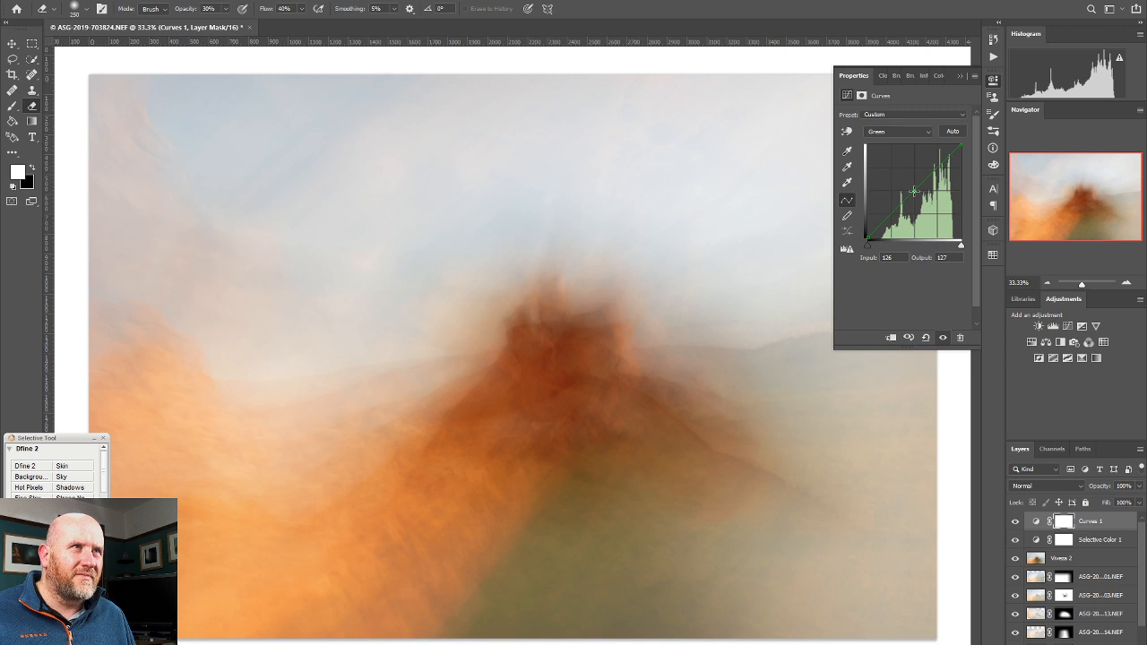
{"action": "left_click", "coordinate": [994, 80]}
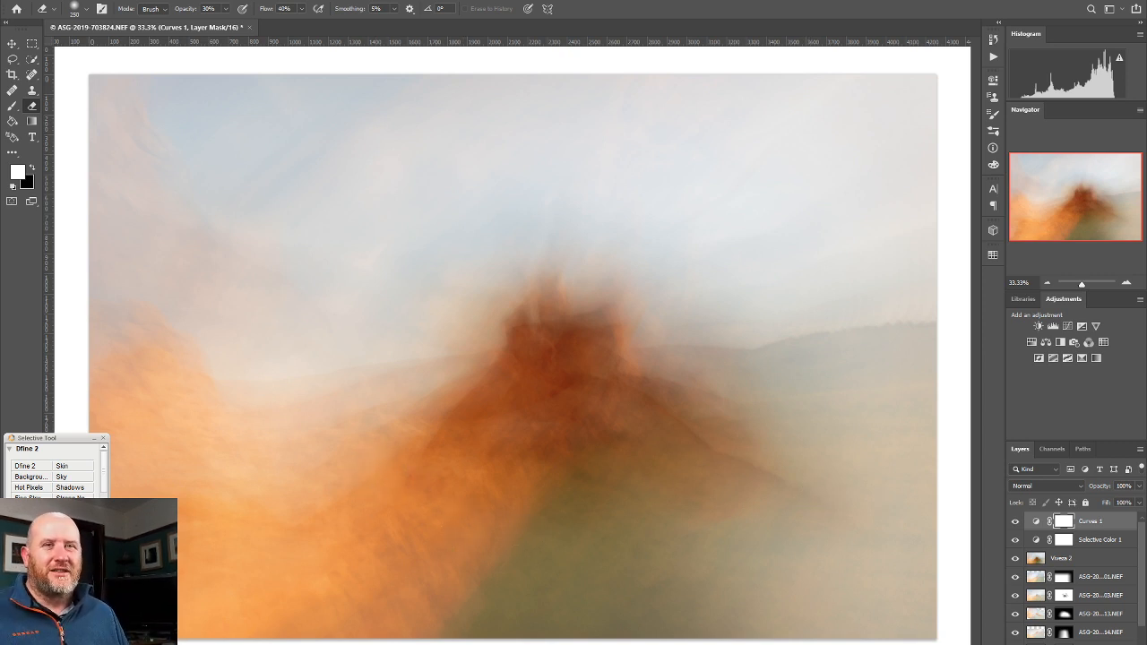
Add a new layer above Curves 1, switch to Analog Efex Pro 2 and apply the imported Dark Poppies preset
{"action": "key", "text": "ctrl+shift+alt+n"}
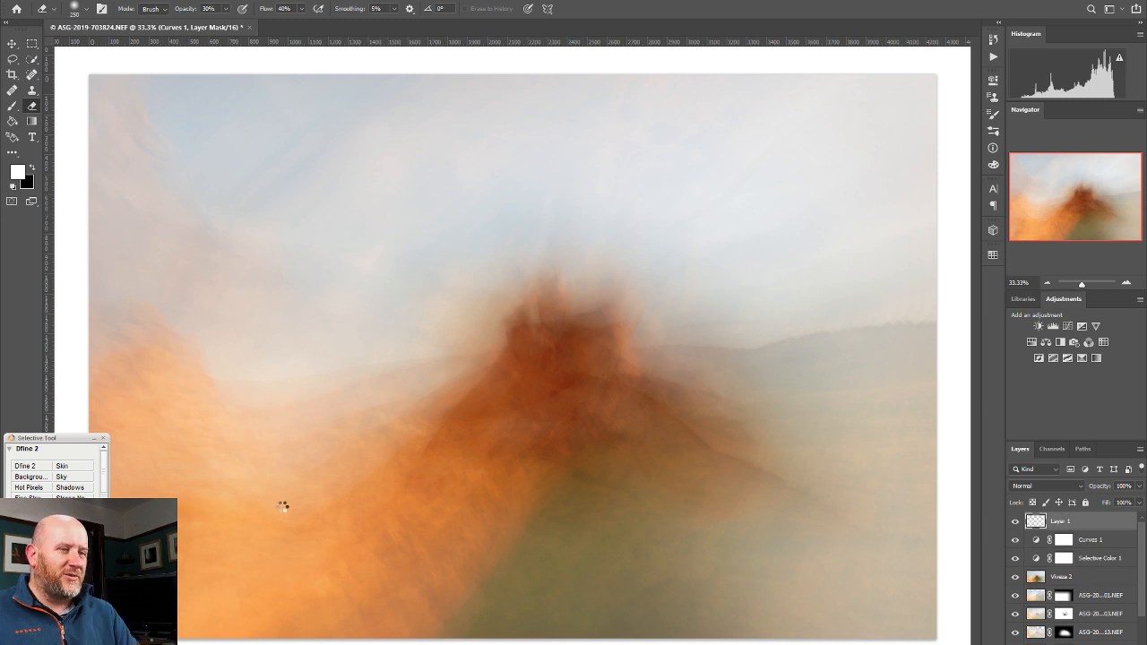
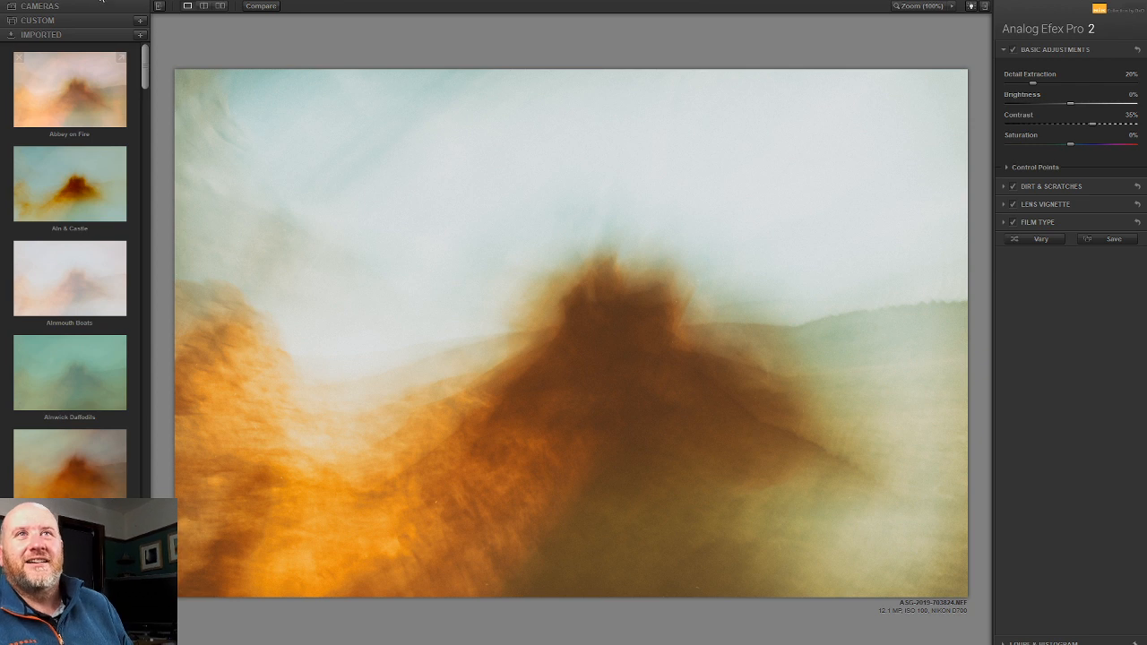
{"action": "left_click_drag", "start_coordinate": [143, 69], "coordinate": [143, 99]}
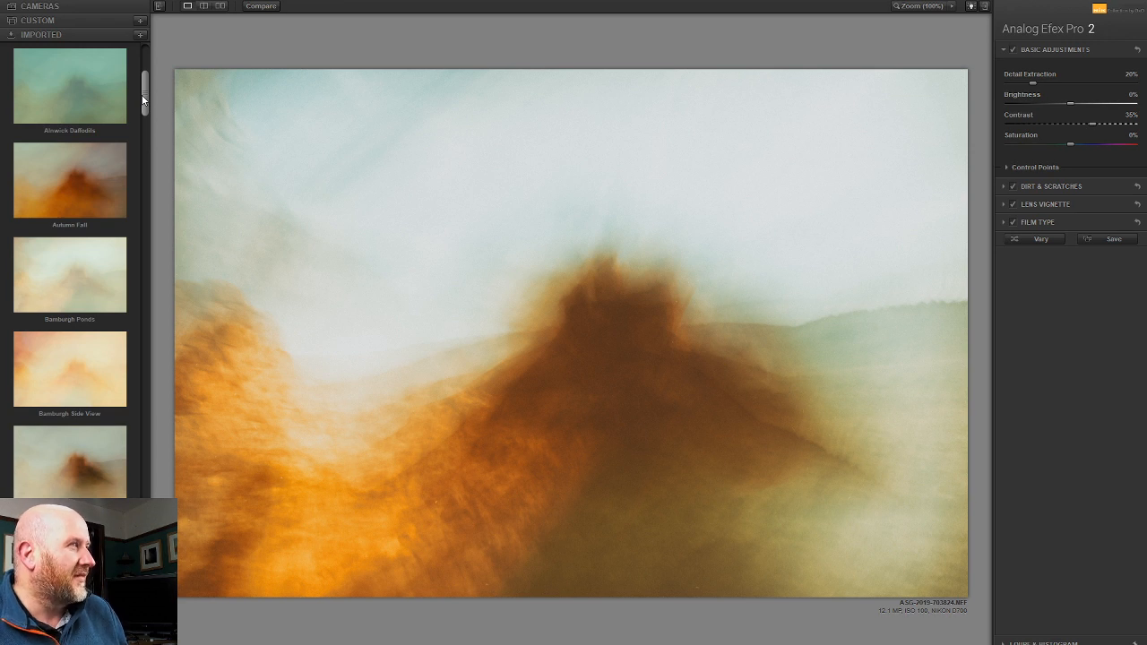
{"action": "left_click_drag", "start_coordinate": [143, 99], "coordinate": [143, 96]}
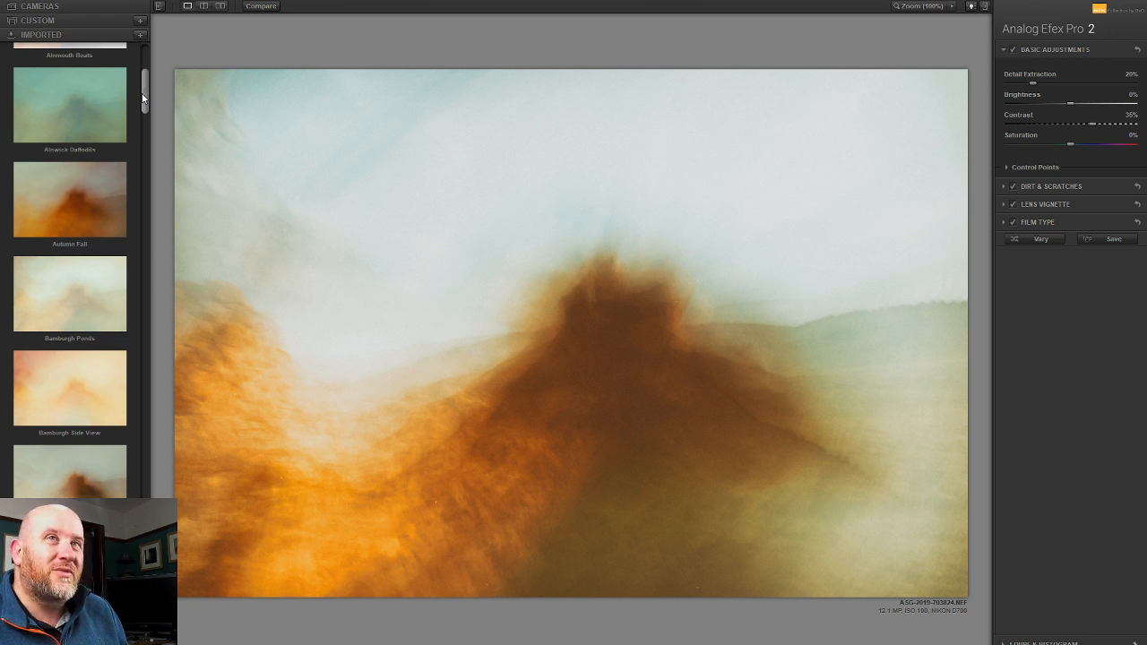
{"action": "left_click_drag", "start_coordinate": [142, 97], "coordinate": [140, 93]}
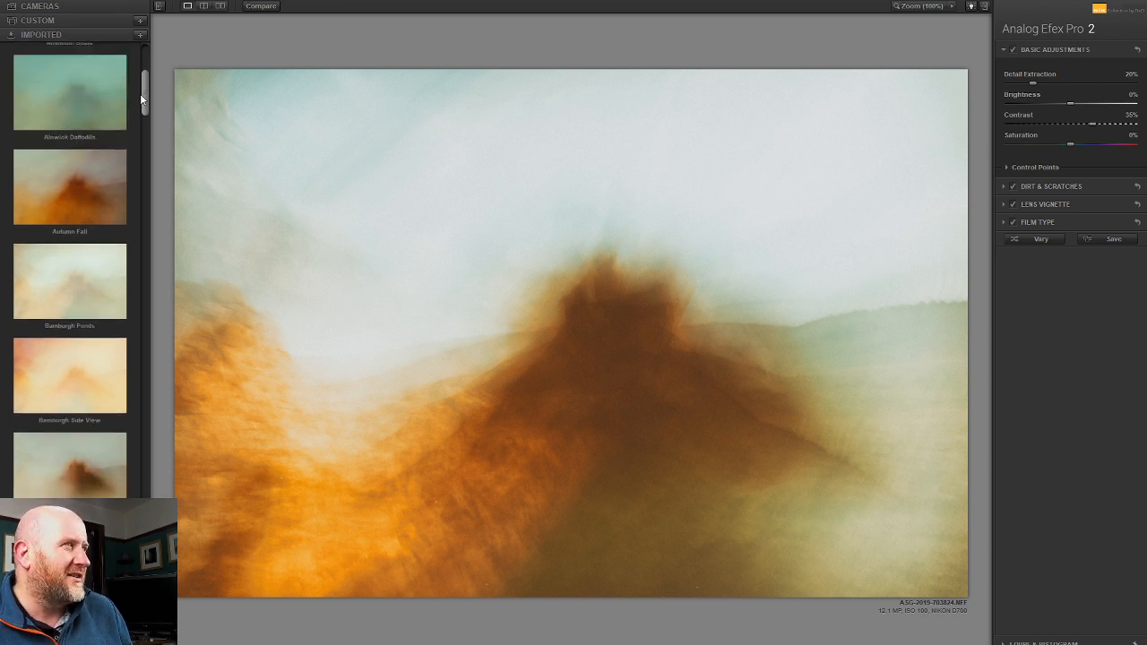
{"action": "left_click_drag", "start_coordinate": [140, 93], "coordinate": [142, 109]}
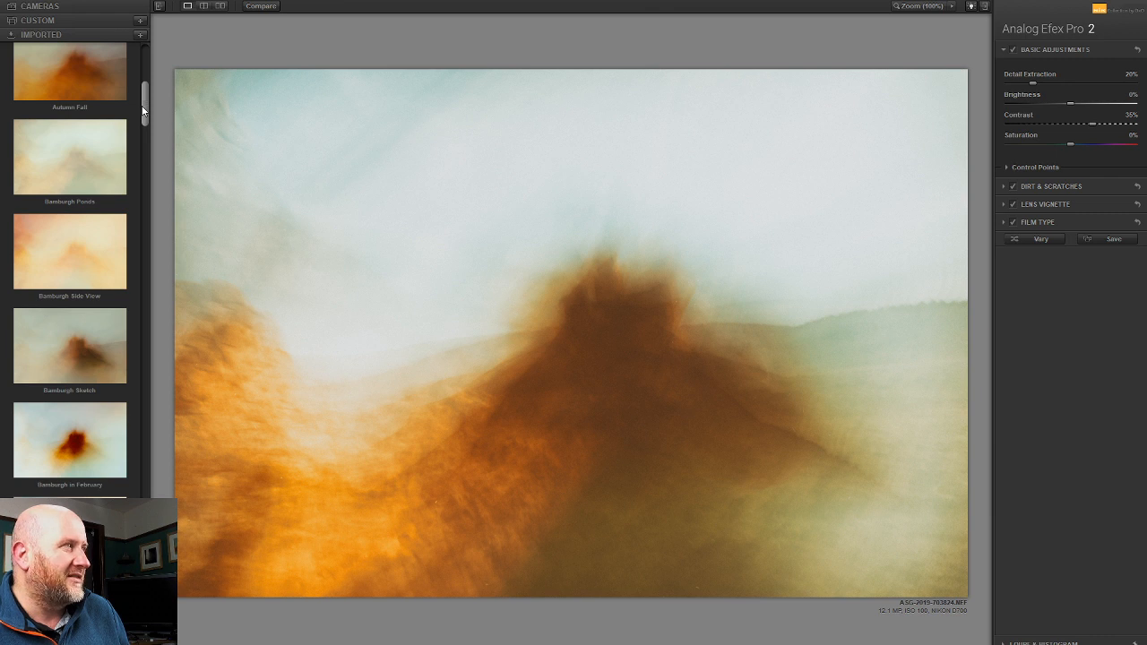
{"action": "left_click_drag", "start_coordinate": [144, 110], "coordinate": [128, 195]}
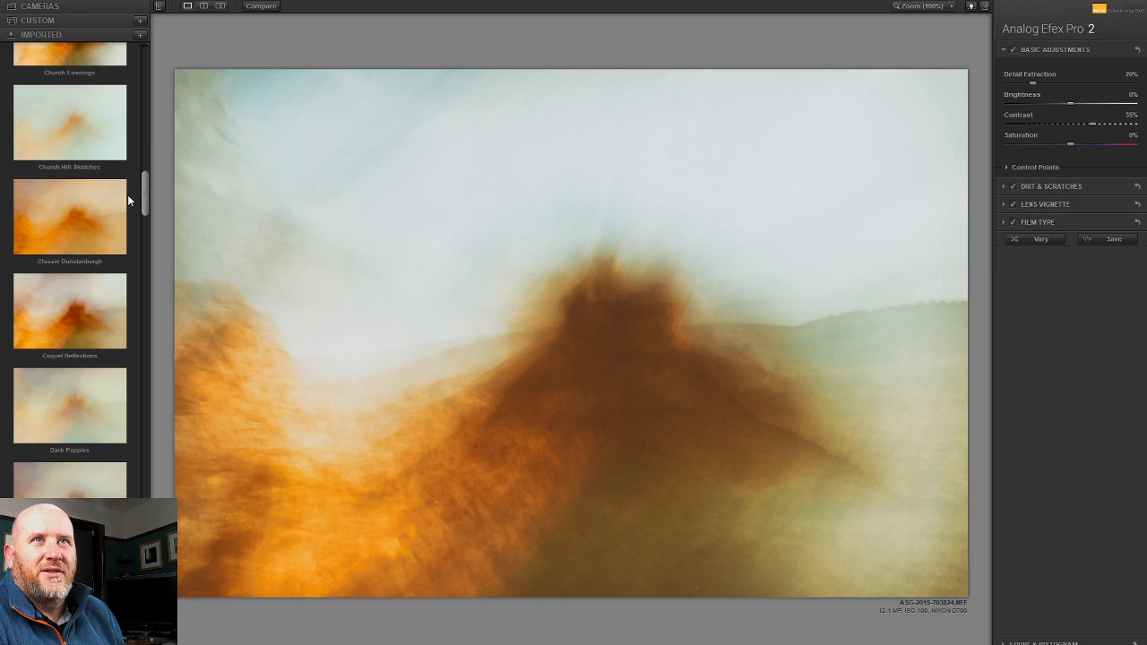
{"action": "left_click", "coordinate": [79, 413]}
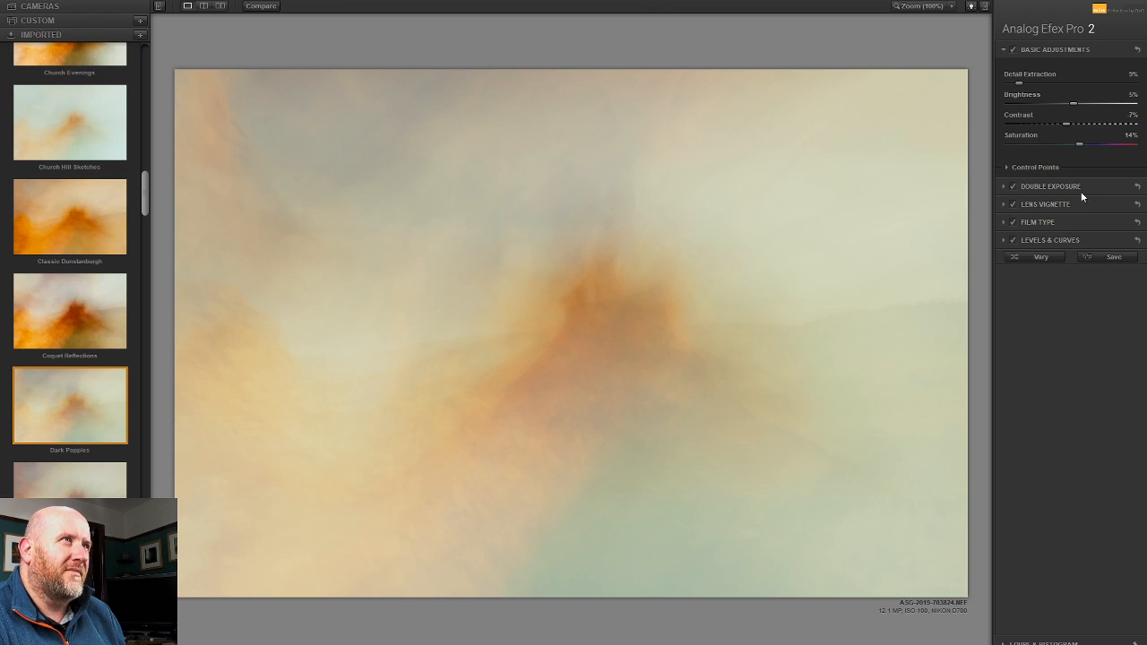
Shrink the Double Exposure's second exposure and move it so both castle shapes overlap near the image centre
{"action": "left_click", "coordinate": [1054, 185]}
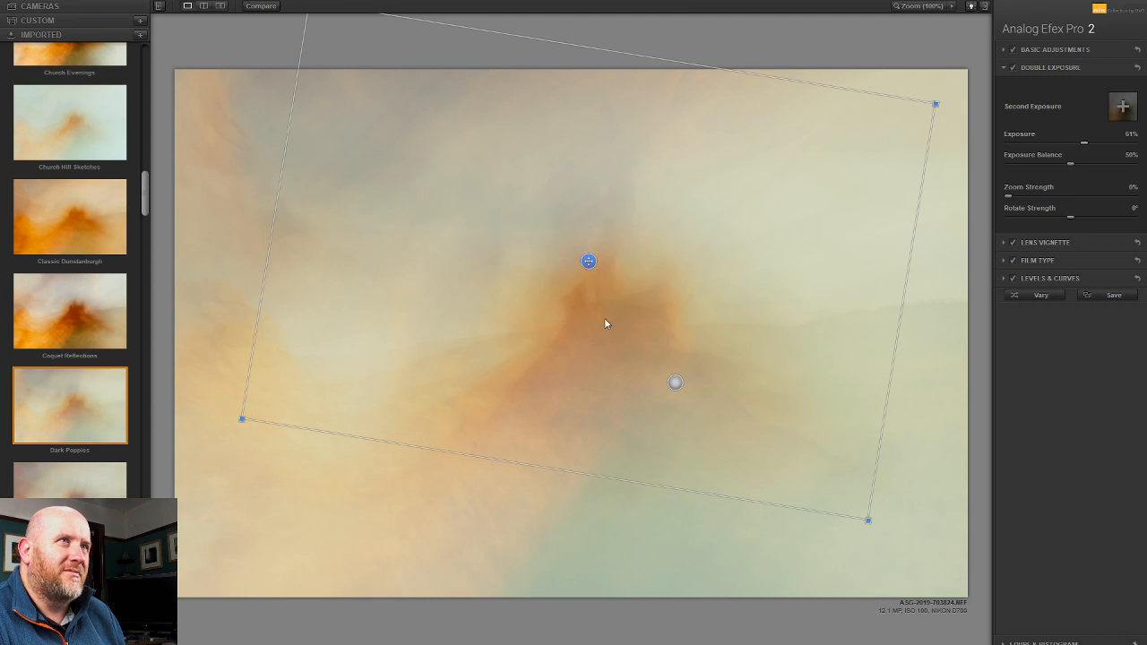
{"action": "left_click_drag", "start_coordinate": [588, 262], "coordinate": [644, 305]}
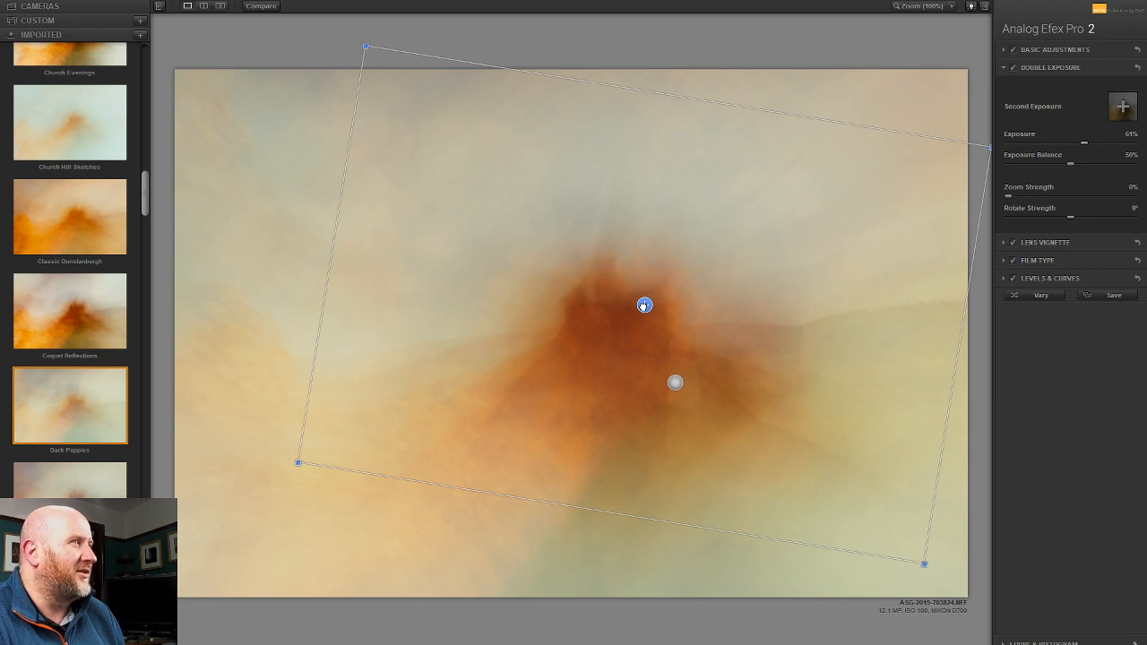
{"action": "left_click_drag", "start_coordinate": [364, 44], "coordinate": [402, 82]}
{"action": "left_click_drag", "start_coordinate": [645, 306], "coordinate": [593, 334]}
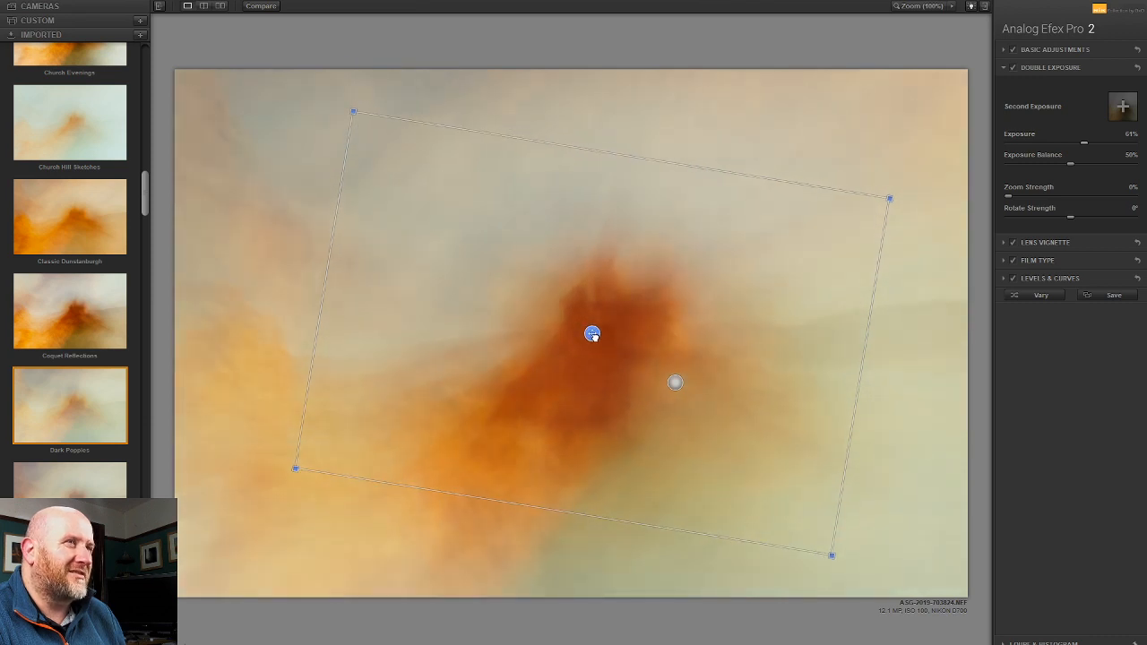
{"action": "mouse_move", "coordinate": [593, 334]}
{"action": "left_mouse_down"}
{"action": "mouse_move", "coordinate": [602, 397]}
{"action": "mouse_move", "coordinate": [608, 347]}
{"action": "left_mouse_up"}
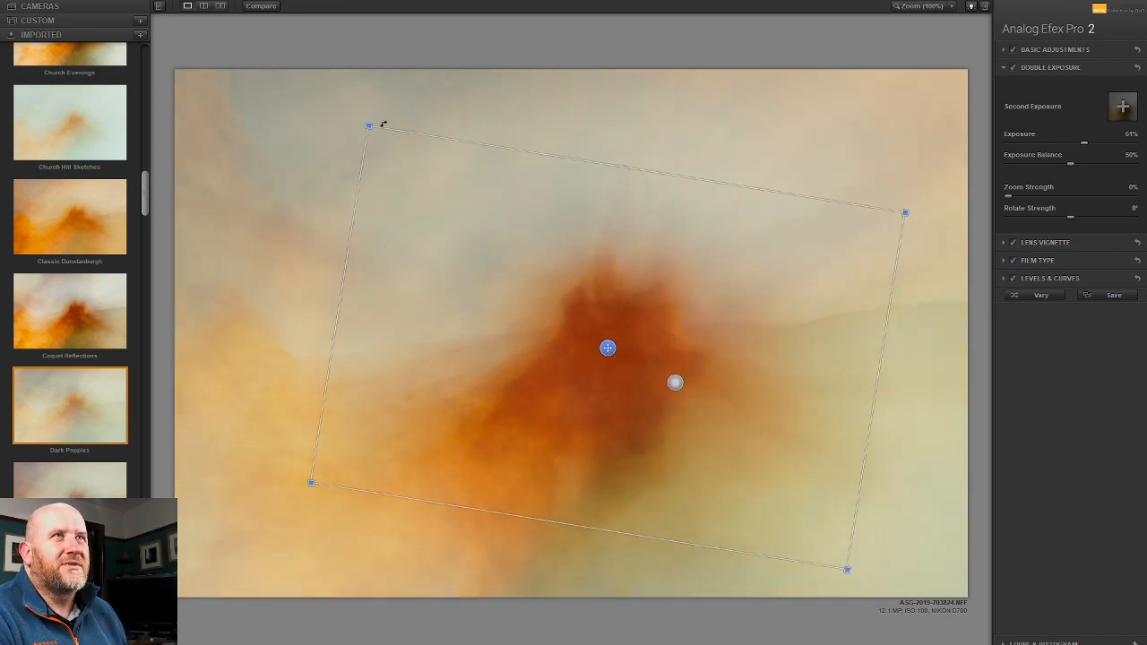
{"action": "mouse_move", "coordinate": [367, 125]}
{"action": "left_mouse_down"}
{"action": "mouse_move", "coordinate": [323, 59]}
{"action": "mouse_move", "coordinate": [413, 174]}
{"action": "mouse_move", "coordinate": [372, 128]}
{"action": "left_mouse_up"}
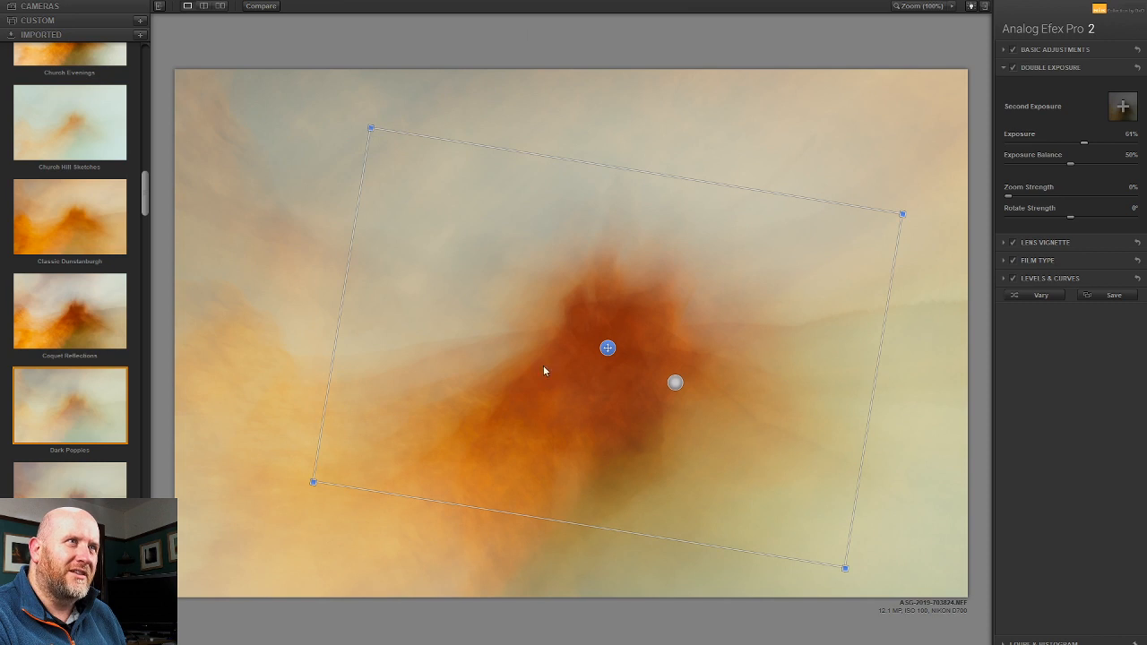
{"action": "mouse_move", "coordinate": [608, 347]}
{"action": "left_mouse_down"}
{"action": "mouse_move", "coordinate": [607, 326]}
{"action": "mouse_move", "coordinate": [619, 330]}
{"action": "left_mouse_up"}
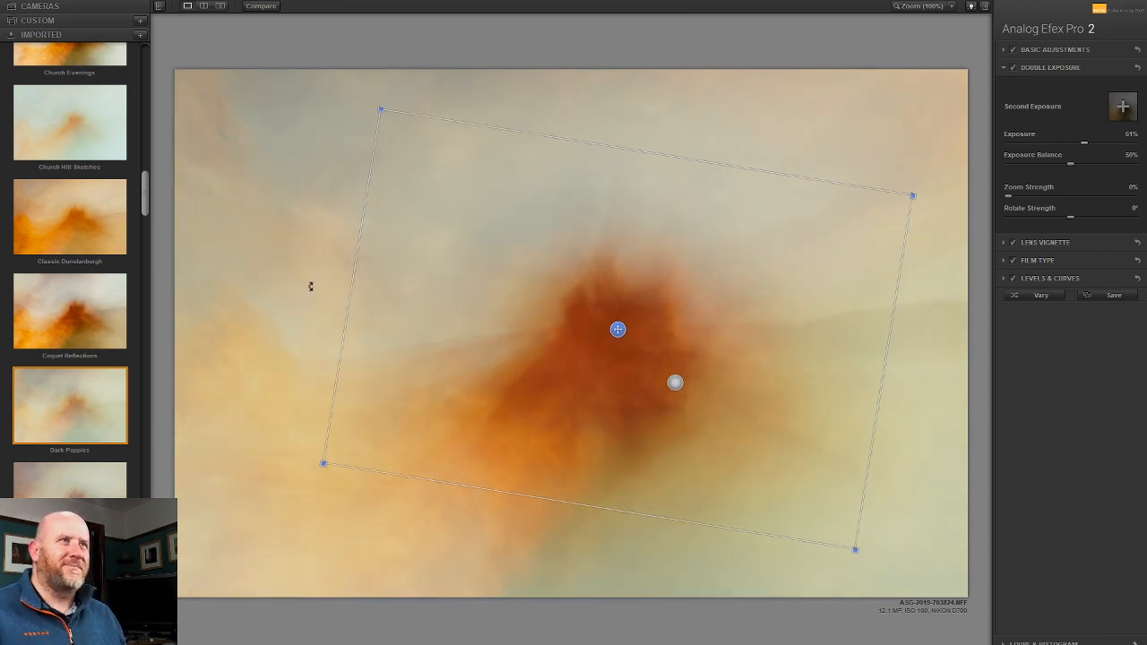
Rotate the second exposure to a steep upright angle, enlarge its frame and centre it just below the castle top
{"action": "left_click_drag", "start_coordinate": [935, 174], "coordinate": [658, 448]}
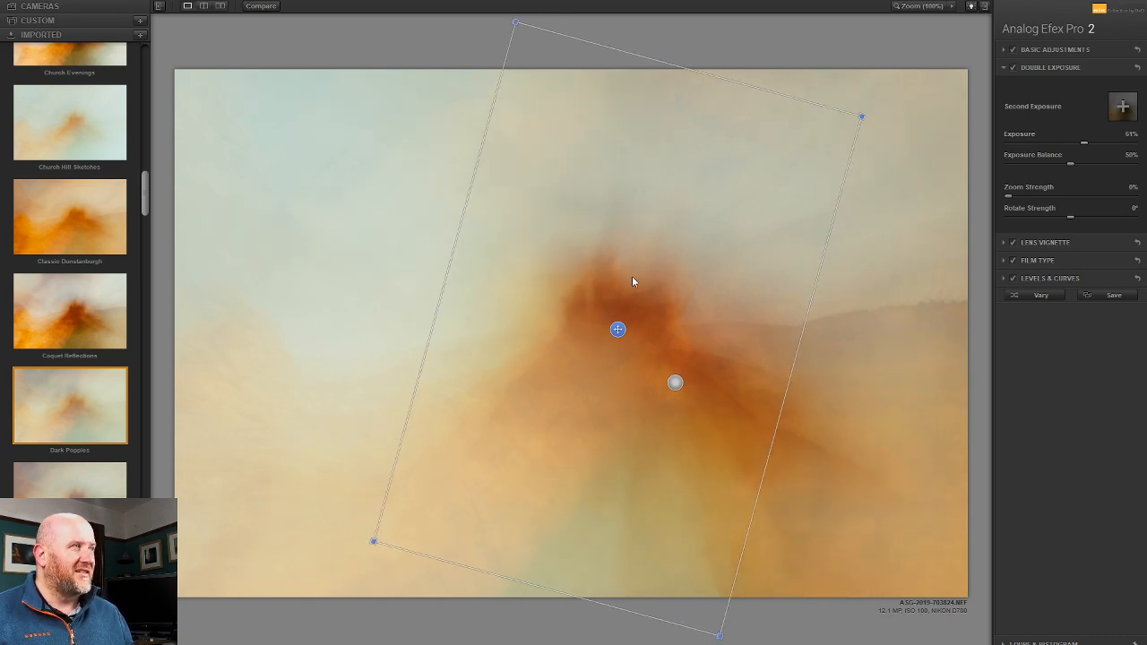
{"action": "left_click_drag", "start_coordinate": [618, 329], "coordinate": [625, 351]}
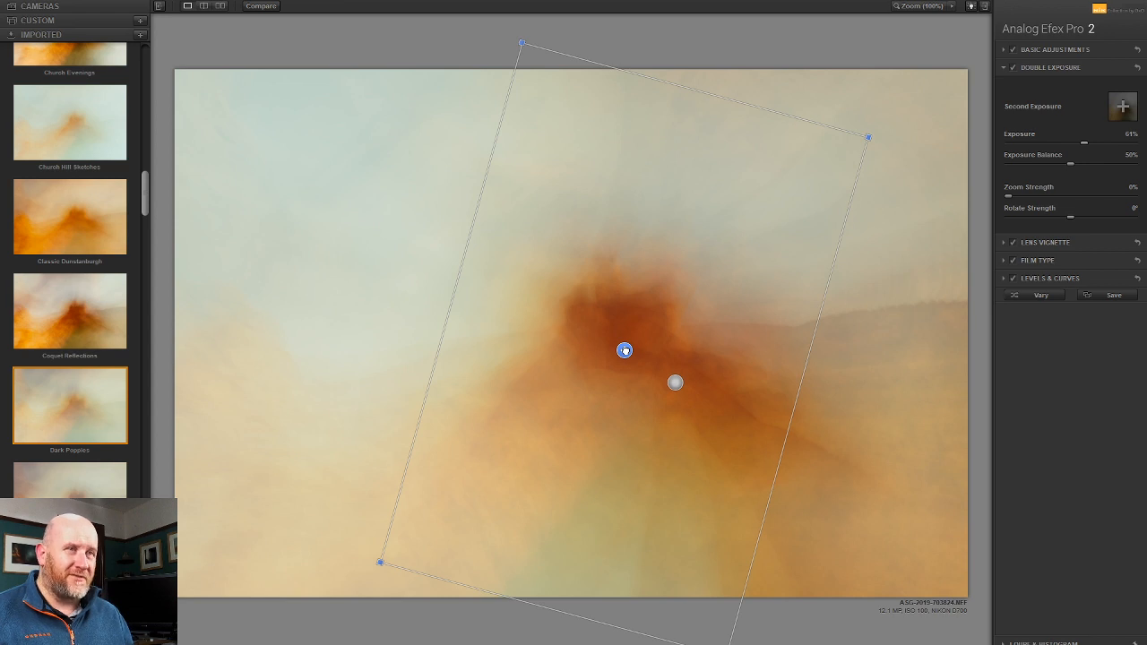
{"action": "mouse_move", "coordinate": [624, 350]}
{"action": "left_mouse_down"}
{"action": "mouse_move", "coordinate": [627, 331]}
{"action": "mouse_move", "coordinate": [625, 345]}
{"action": "left_mouse_up"}
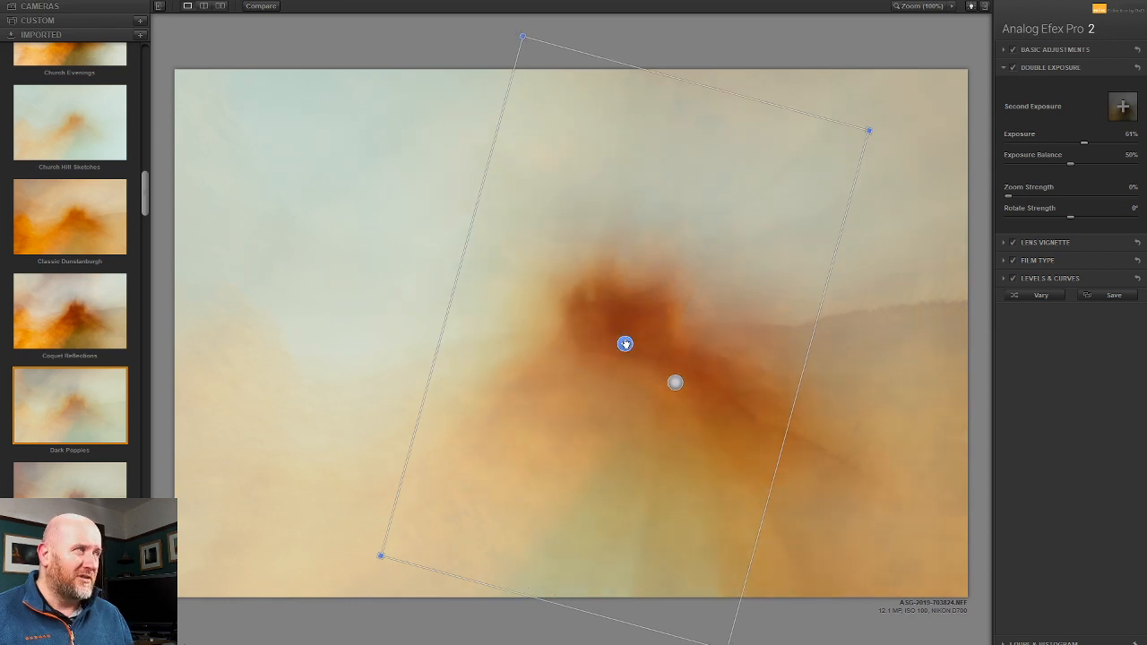
{"action": "mouse_move", "coordinate": [819, 379]}
{"action": "left_mouse_down"}
{"action": "mouse_move", "coordinate": [801, 417]}
{"action": "mouse_move", "coordinate": [820, 389]}
{"action": "left_mouse_up"}
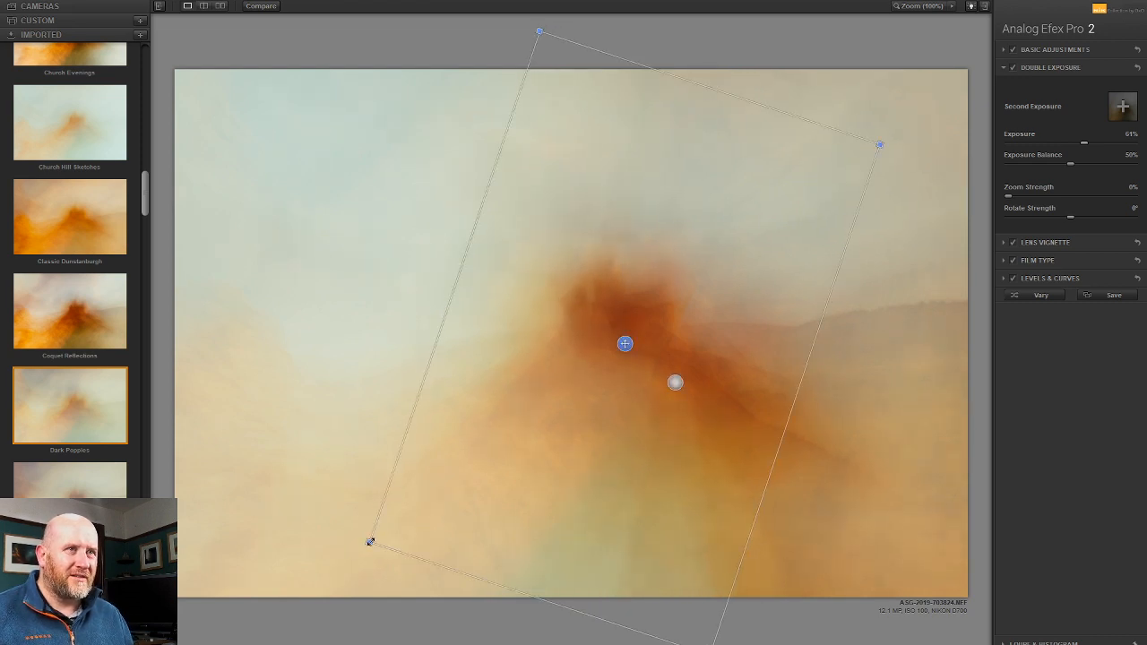
{"action": "left_click_drag", "start_coordinate": [370, 542], "coordinate": [321, 578]}
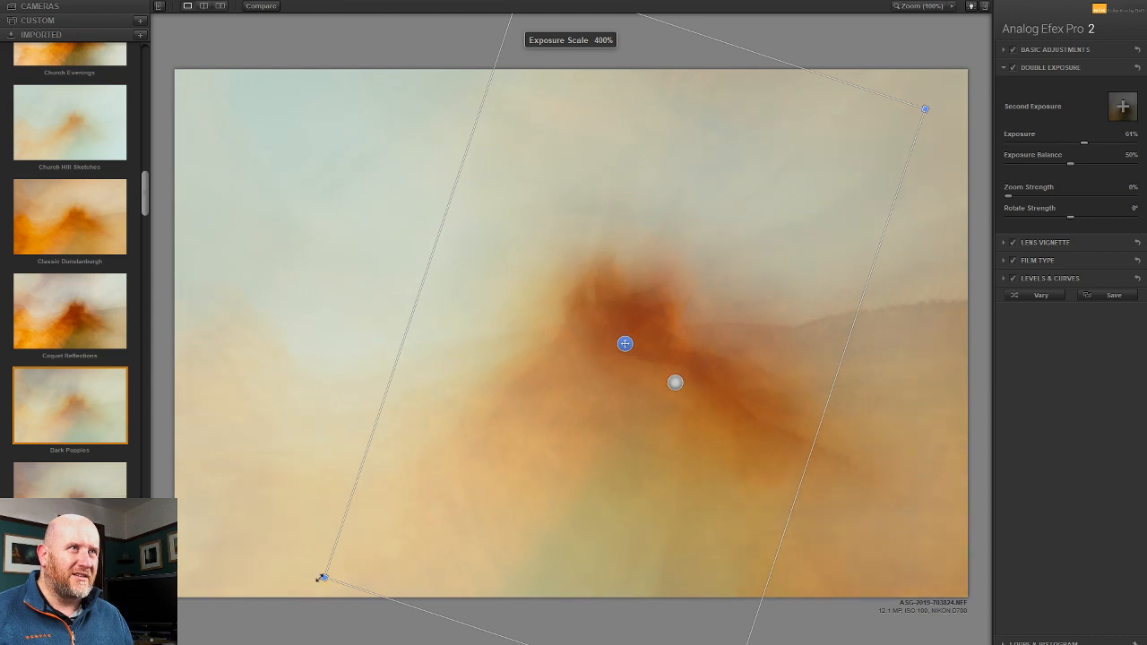
{"action": "left_click_drag", "start_coordinate": [626, 344], "coordinate": [625, 345]}
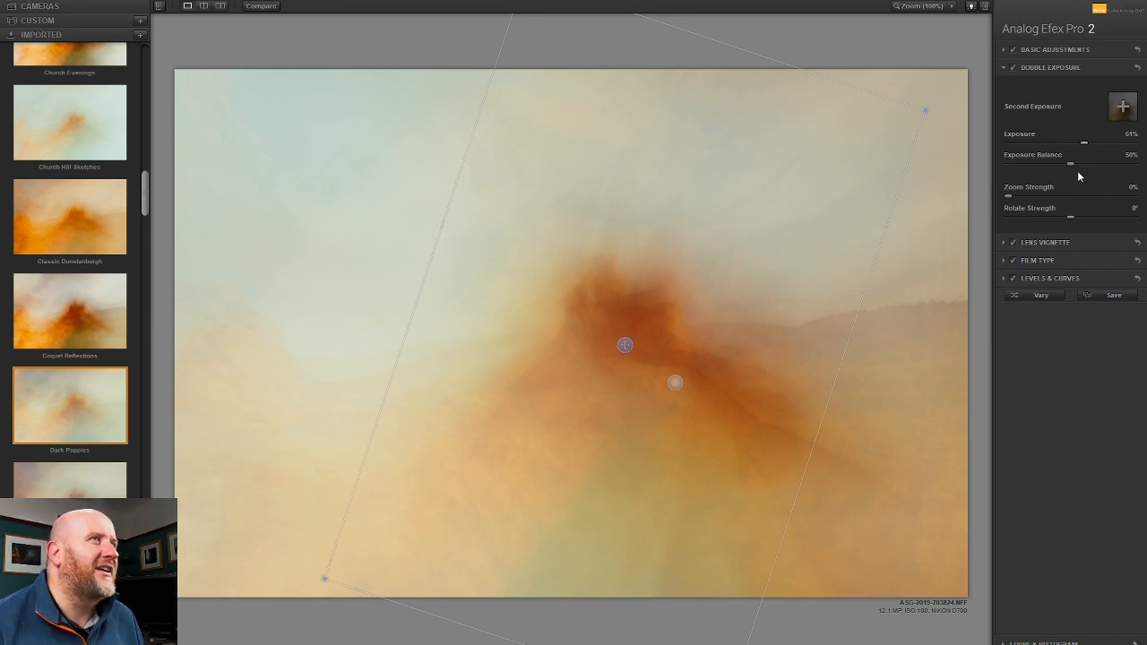
Set the Double Exposure's Exposure to 65% and its Exposure Balance to 47%
{"action": "double_click", "coordinate": [1085, 142]}
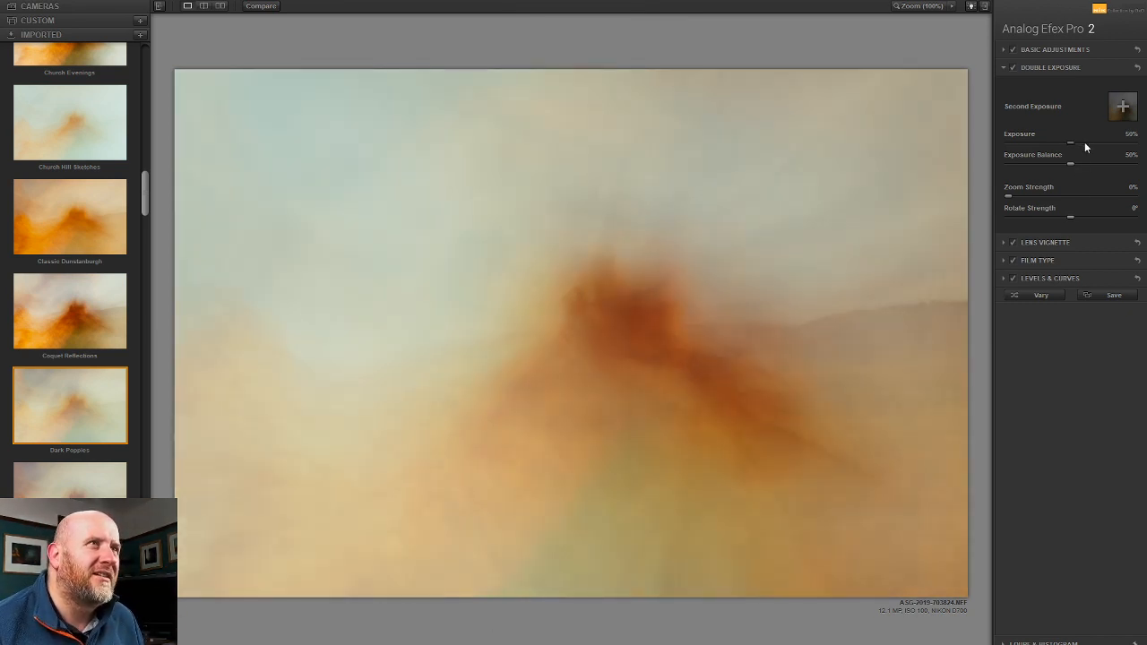
{"action": "left_click_drag", "start_coordinate": [1086, 142], "coordinate": [1067, 166]}
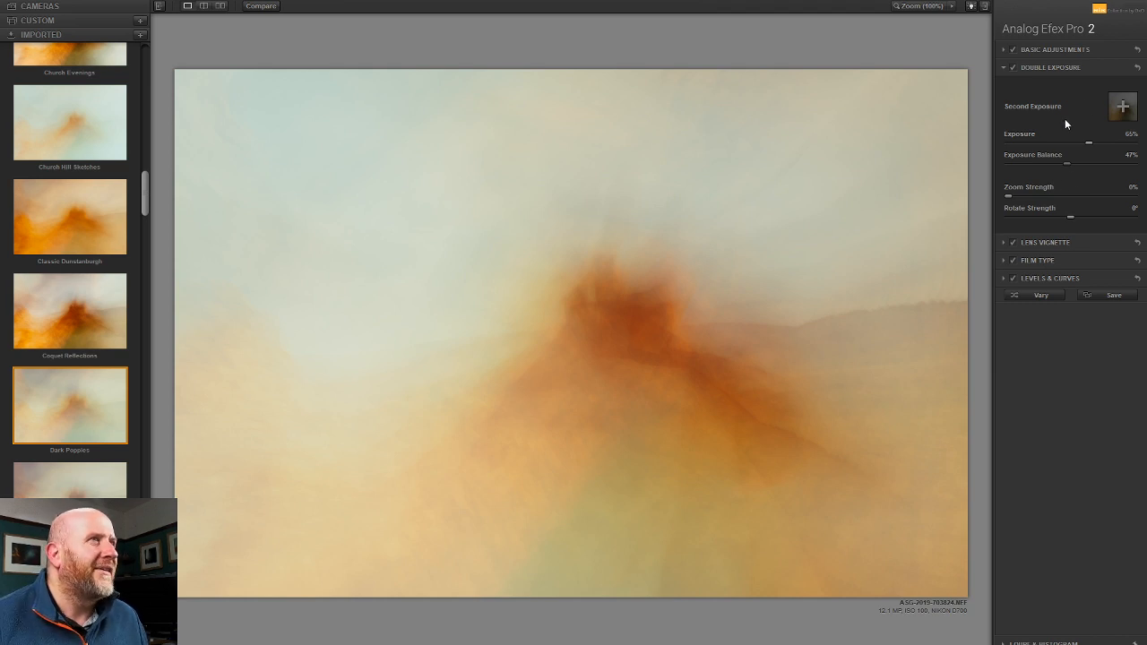
Compare the image without Basic Adjustments, then set Detail Extraction to 11%, Contrast to 0% and Saturation to 13%
{"action": "left_click", "coordinate": [1039, 54]}
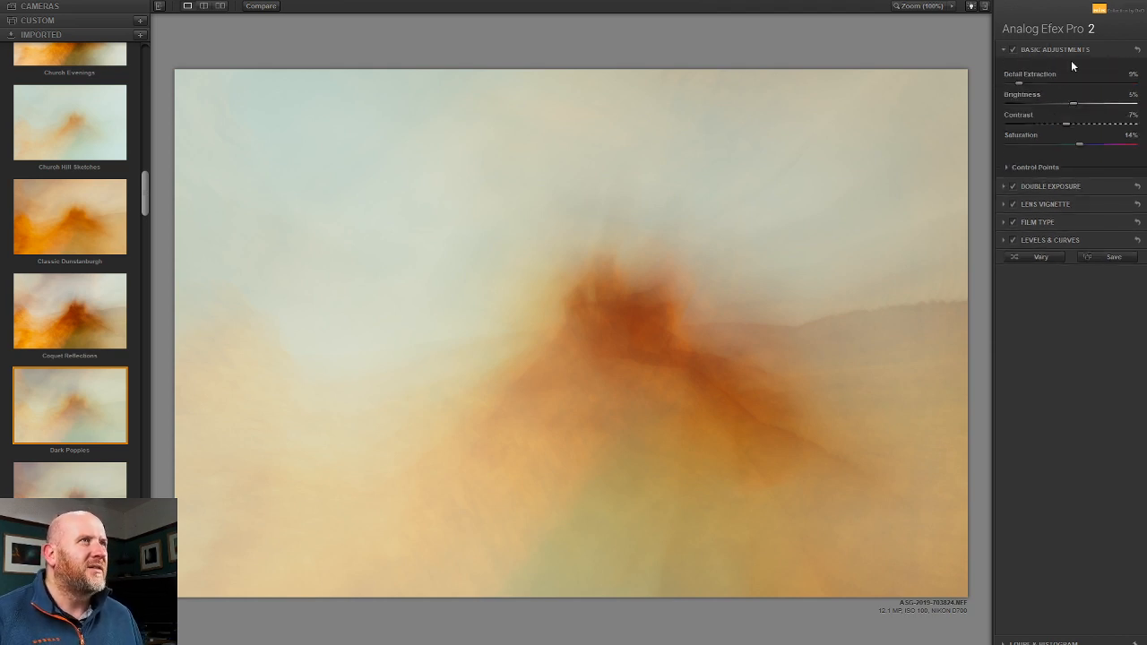
{"action": "left_click", "coordinate": [1007, 51]}
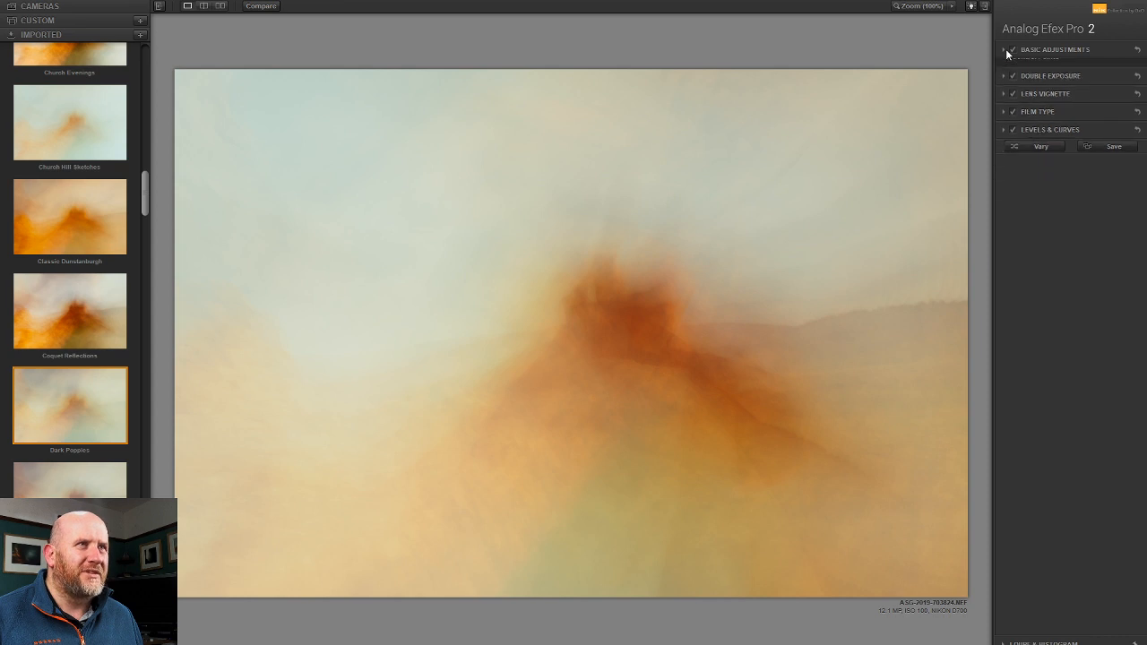
{"action": "left_click", "coordinate": [1014, 51]}
{"action": "left_click", "coordinate": [1014, 51]}
{"action": "left_click", "coordinate": [1037, 50]}
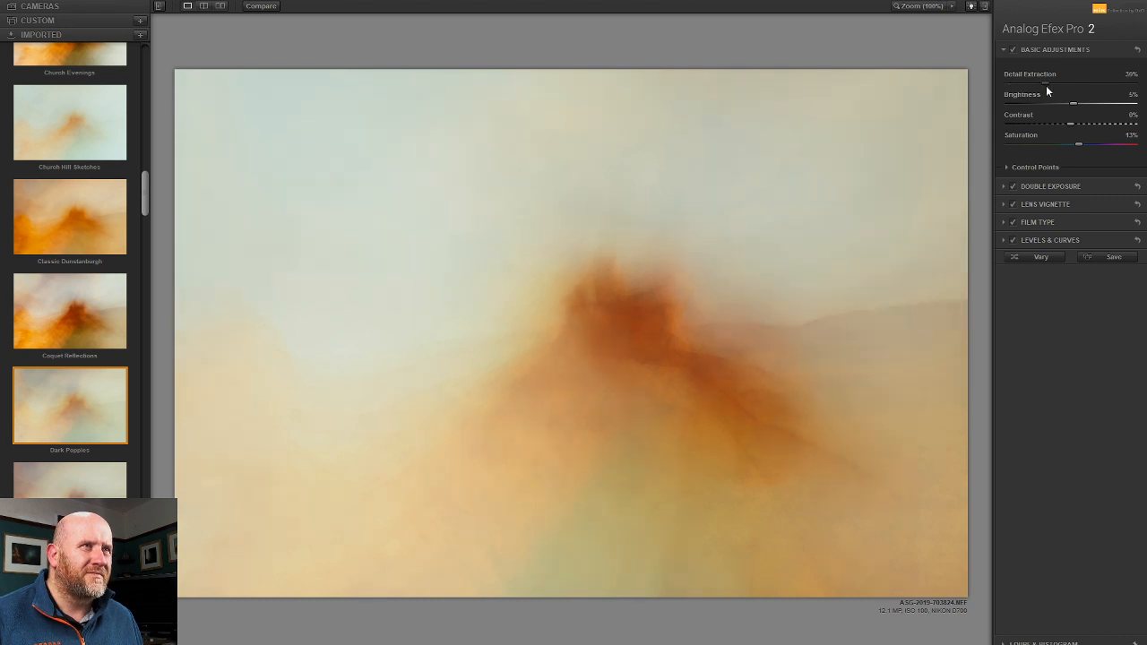
{"action": "left_click_drag", "start_coordinate": [1046, 85], "coordinate": [1023, 89]}
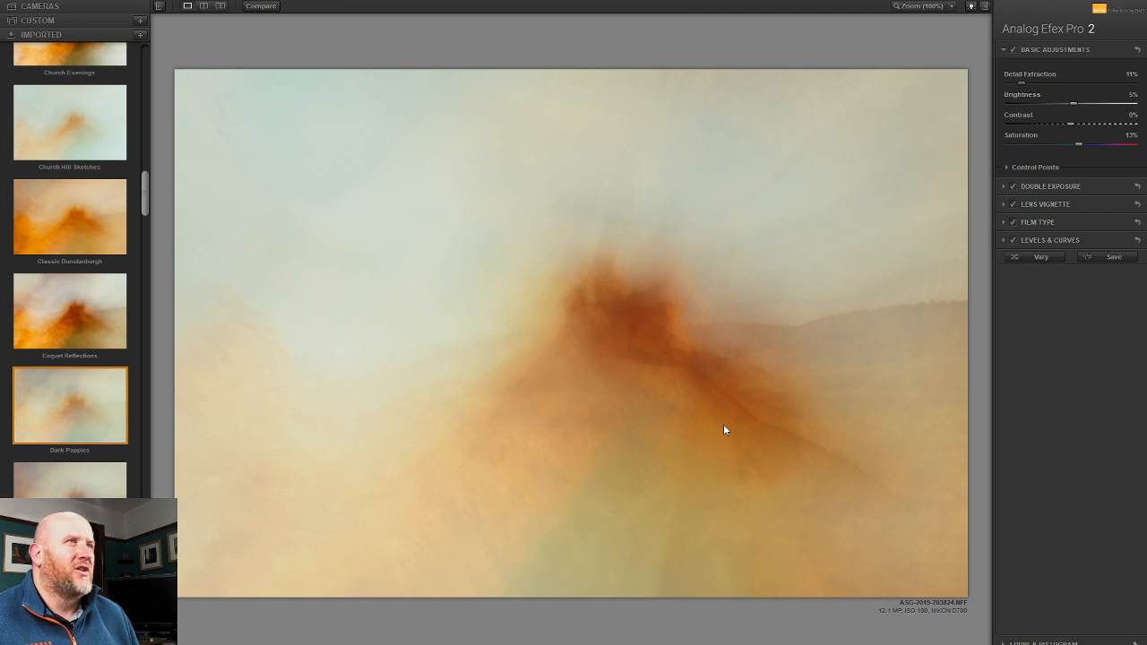
Try a Lens Vignette amount of 4% and switch the Lens Vignette off
{"action": "left_click", "coordinate": [1013, 204]}
{"action": "left_click", "coordinate": [1013, 204]}
{"action": "left_click", "coordinate": [1039, 205]}
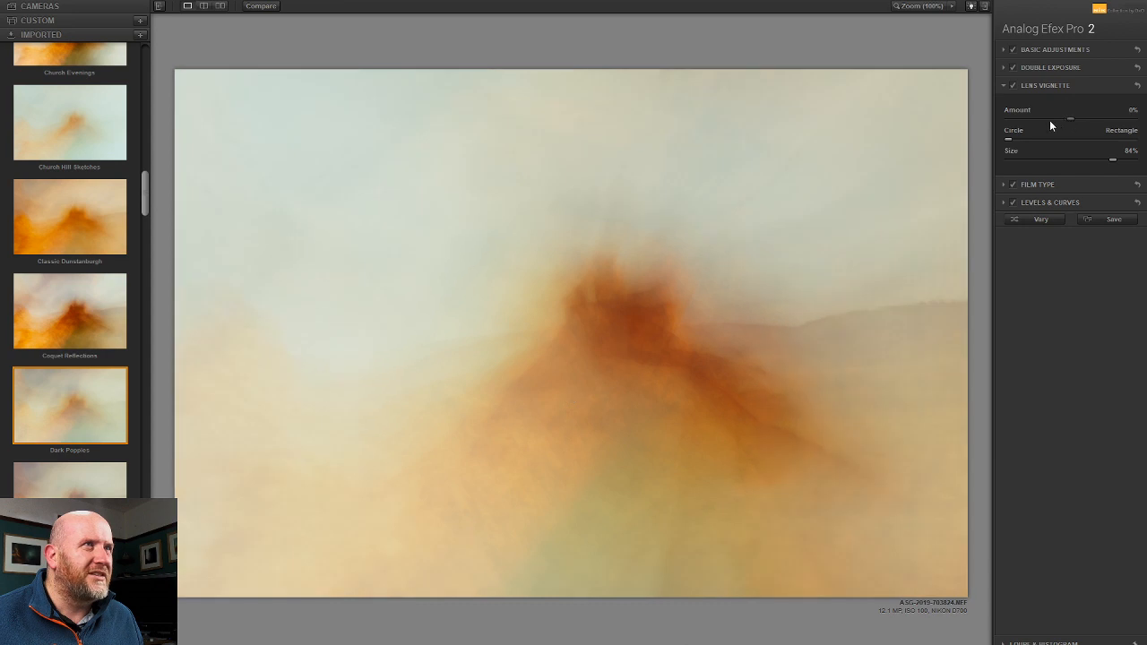
{"action": "mouse_move", "coordinate": [1068, 117]}
{"action": "left_mouse_down"}
{"action": "mouse_move", "coordinate": [1047, 119]}
{"action": "mouse_move", "coordinate": [1094, 123]}
{"action": "mouse_move", "coordinate": [1073, 131]}
{"action": "left_mouse_up"}
{"action": "left_click", "coordinate": [1012, 87]}
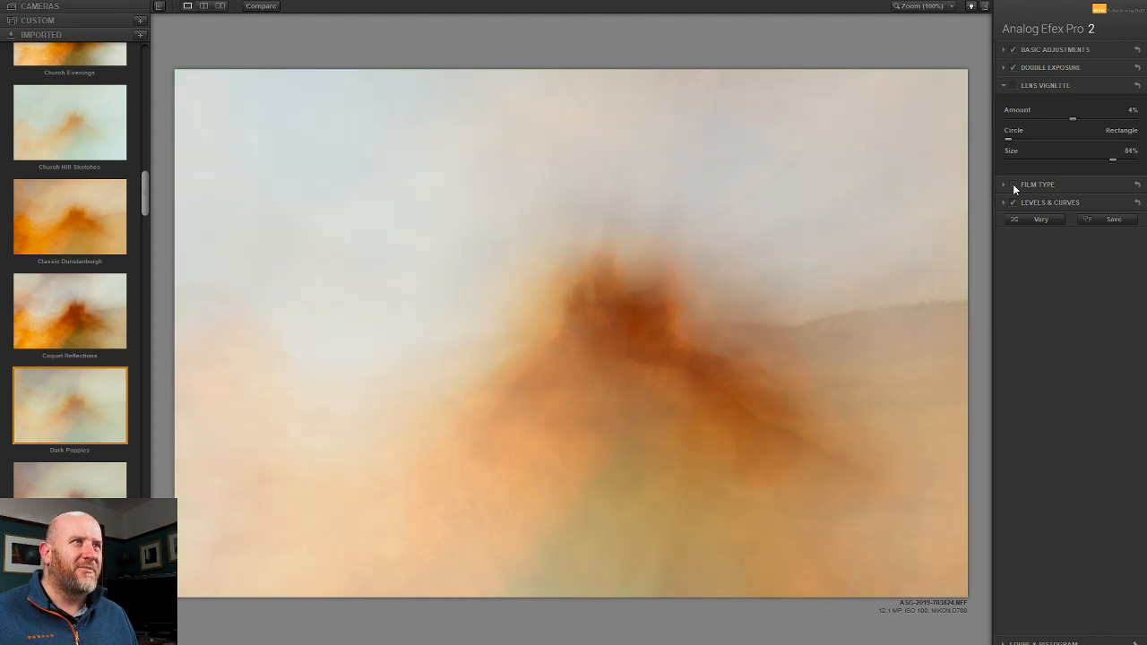
Change the Film Type category to Warm and choose the first film in its top row
{"action": "left_click", "coordinate": [1043, 186]}
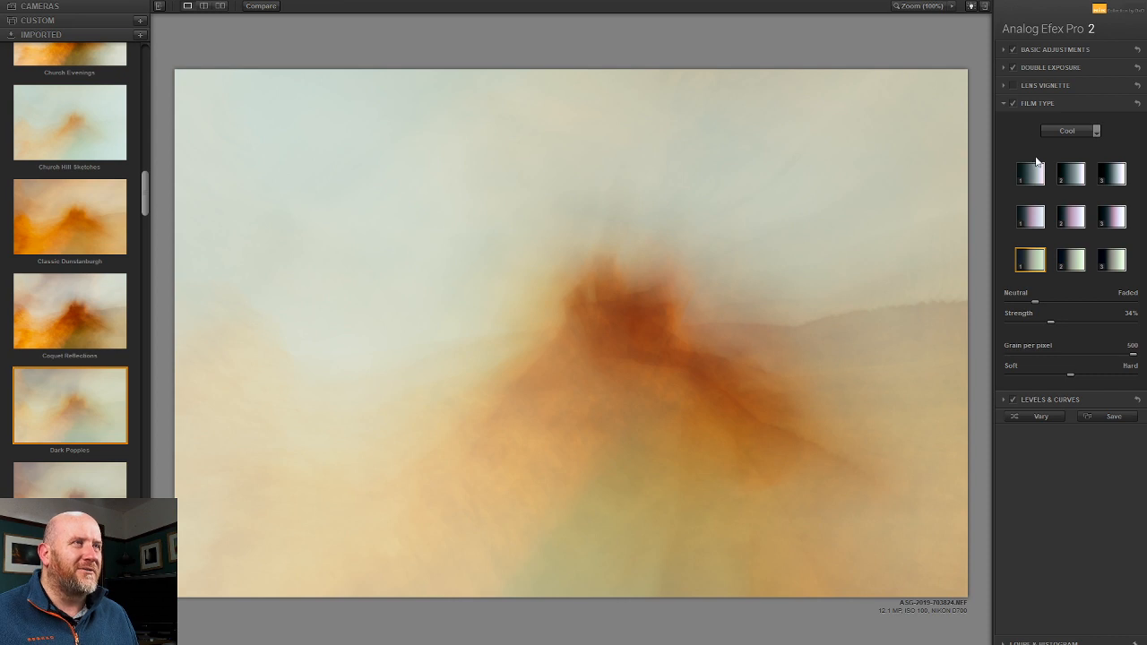
{"action": "left_click", "coordinate": [1060, 131]}
{"action": "left_click", "coordinate": [1057, 147]}
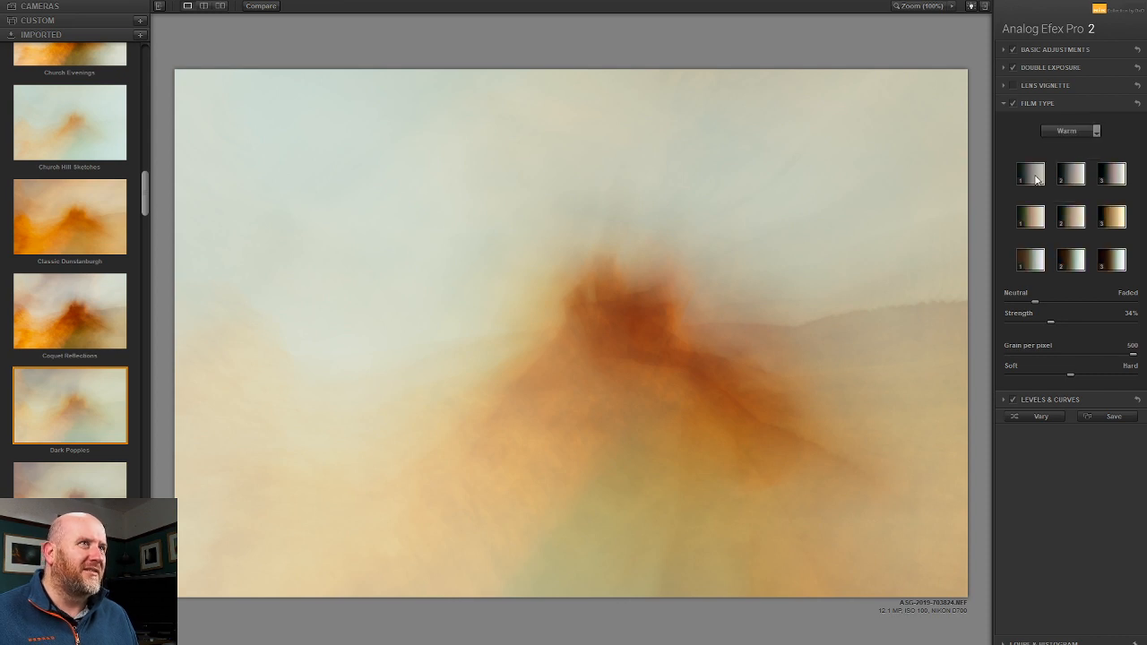
{"action": "left_click", "coordinate": [1035, 177]}
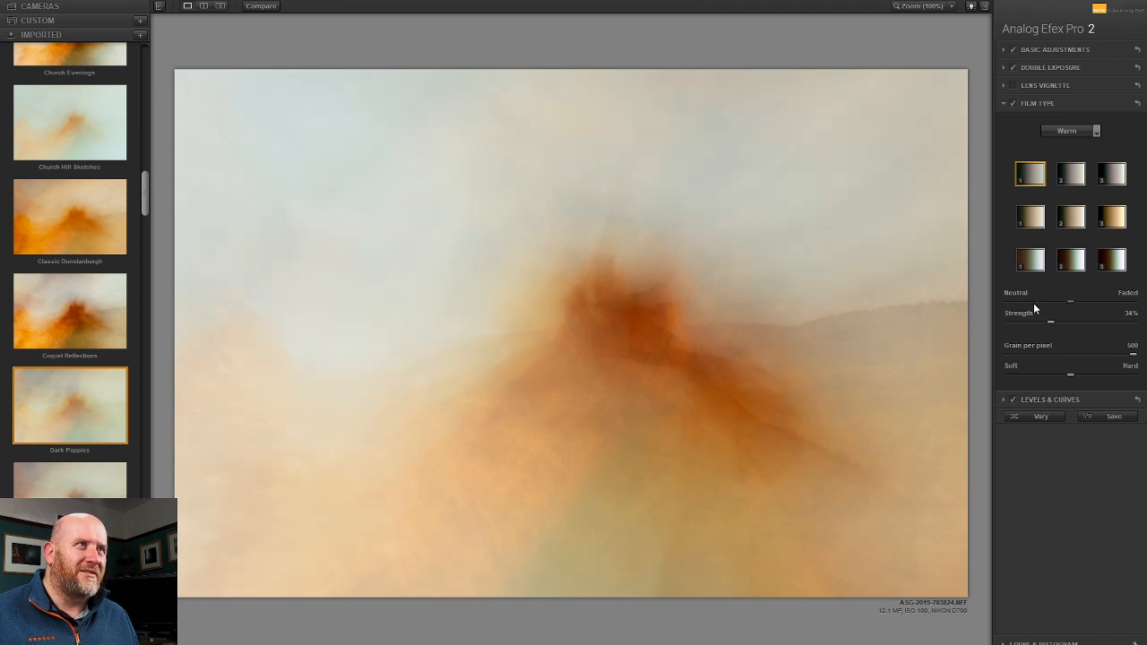
Set the warm film's fading about two-thirds of the way towards Faded and its Strength to 31%
{"action": "left_click_drag", "start_coordinate": [1070, 302], "coordinate": [1029, 303]}
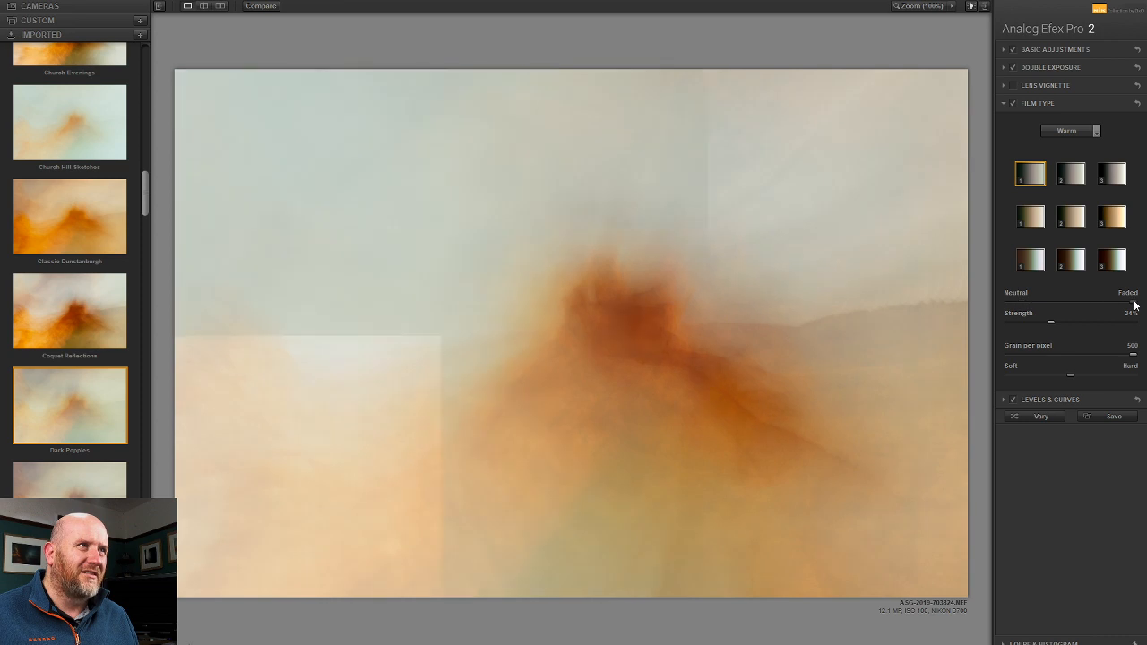
{"action": "left_click", "coordinate": [1090, 303]}
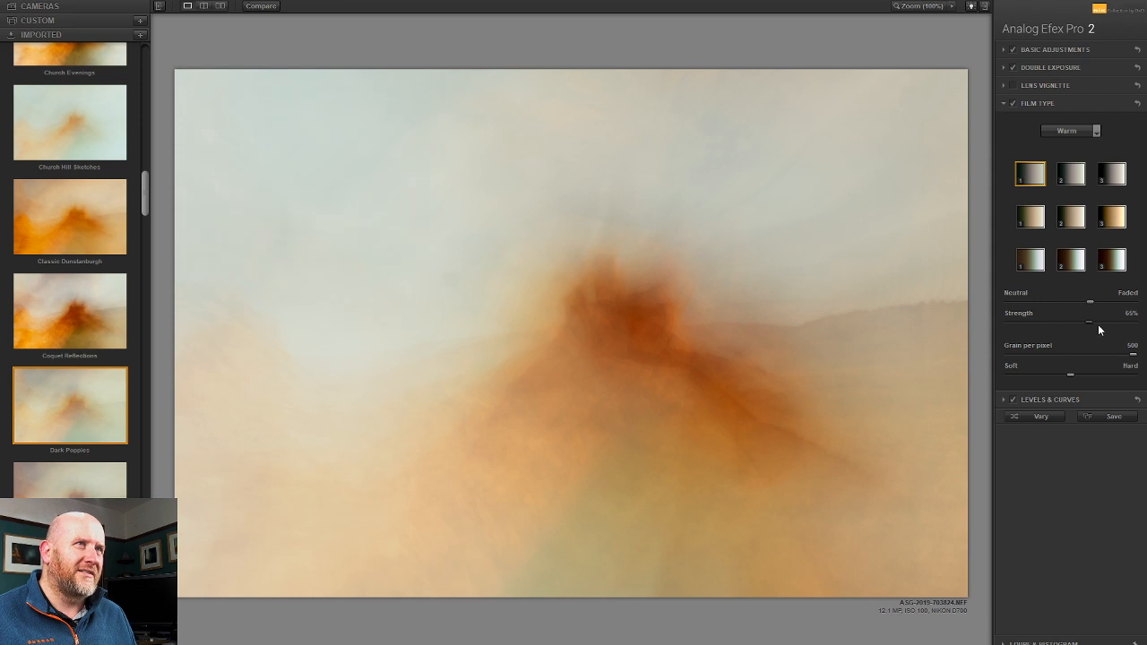
{"action": "left_click", "coordinate": [1114, 328]}
{"action": "left_click", "coordinate": [1049, 333]}
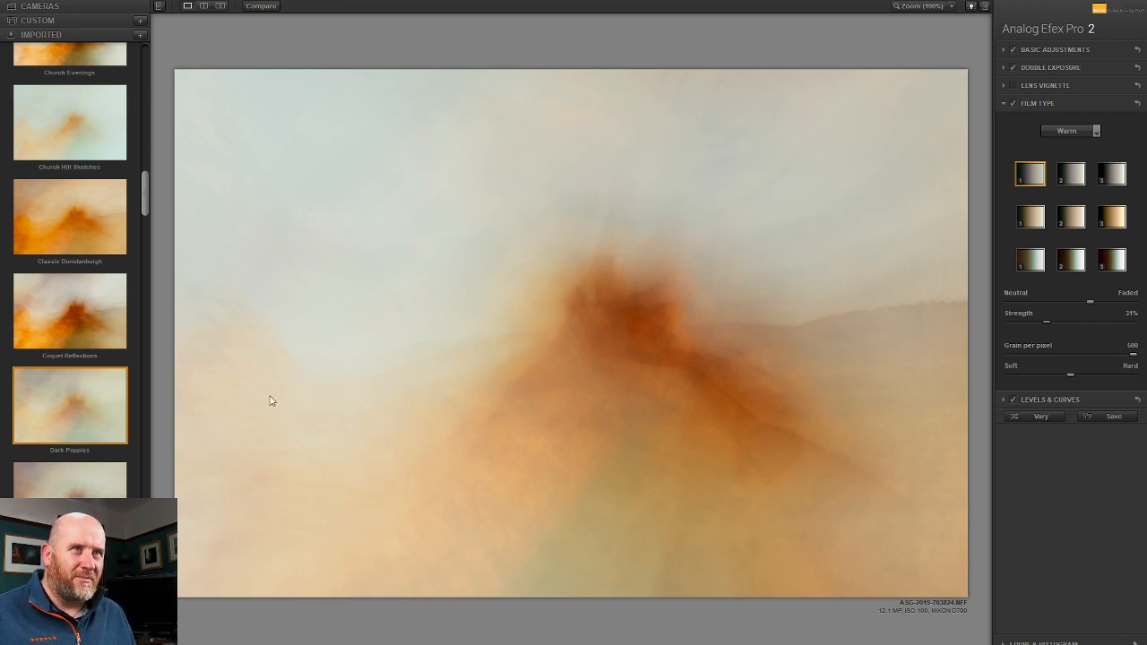
{"action": "mouse_move", "coordinate": [1088, 303]}
{"action": "left_mouse_down"}
{"action": "mouse_move", "coordinate": [1110, 304]}
{"action": "mouse_move", "coordinate": [1055, 303]}
{"action": "mouse_move", "coordinate": [1102, 310]}
{"action": "left_mouse_up"}
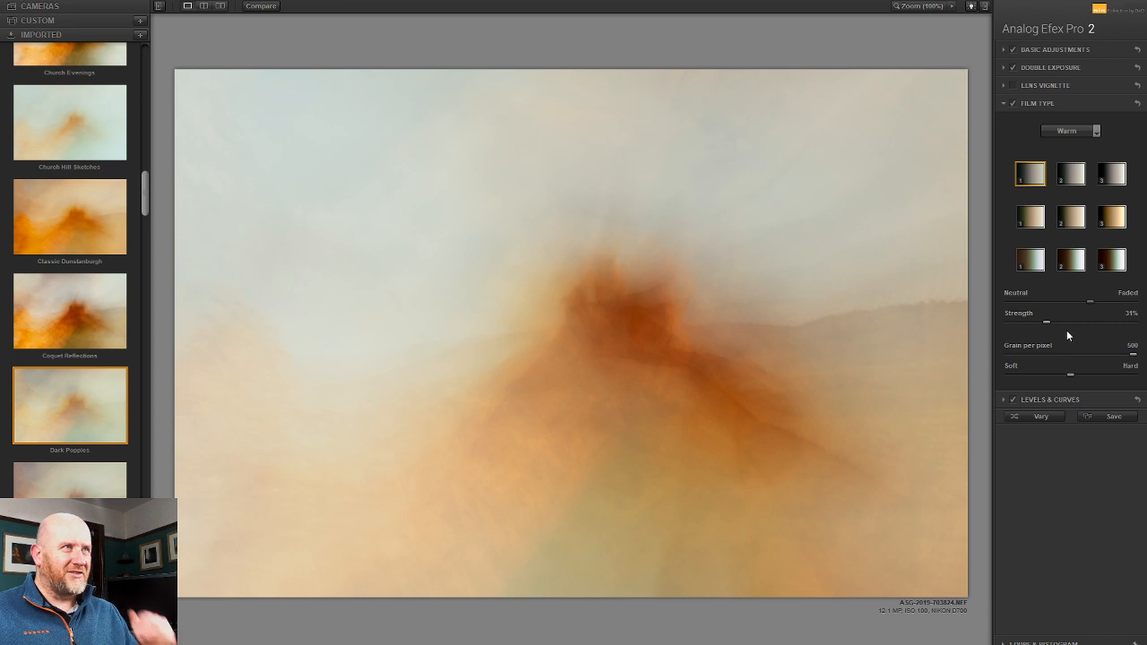
In Levels & Curves, lower the Green channel's curve slightly at the highlight end
{"action": "left_click", "coordinate": [1058, 399]}
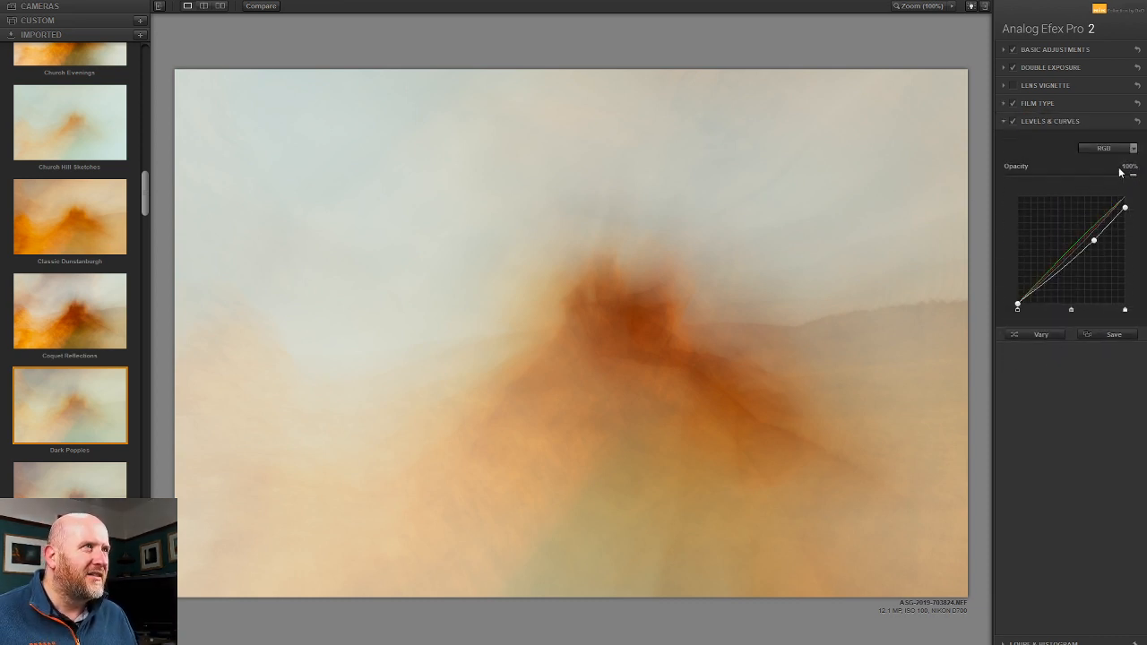
{"action": "left_click", "coordinate": [1114, 149]}
{"action": "left_click", "coordinate": [1113, 201]}
{"action": "left_click_drag", "start_coordinate": [1083, 235], "coordinate": [1133, 188]}
Switch Levels & Curves to the Blue channel, lower its highlight end slightly and fine-tune its shadow end
{"action": "left_click", "coordinate": [1106, 149]}
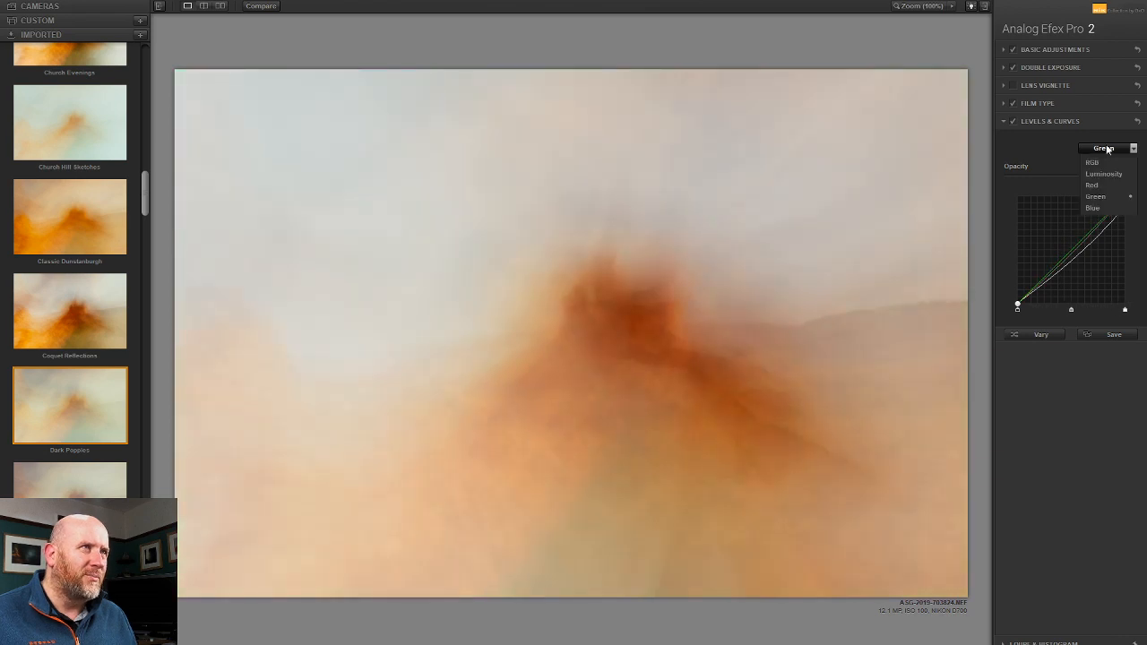
{"action": "left_click", "coordinate": [1112, 207]}
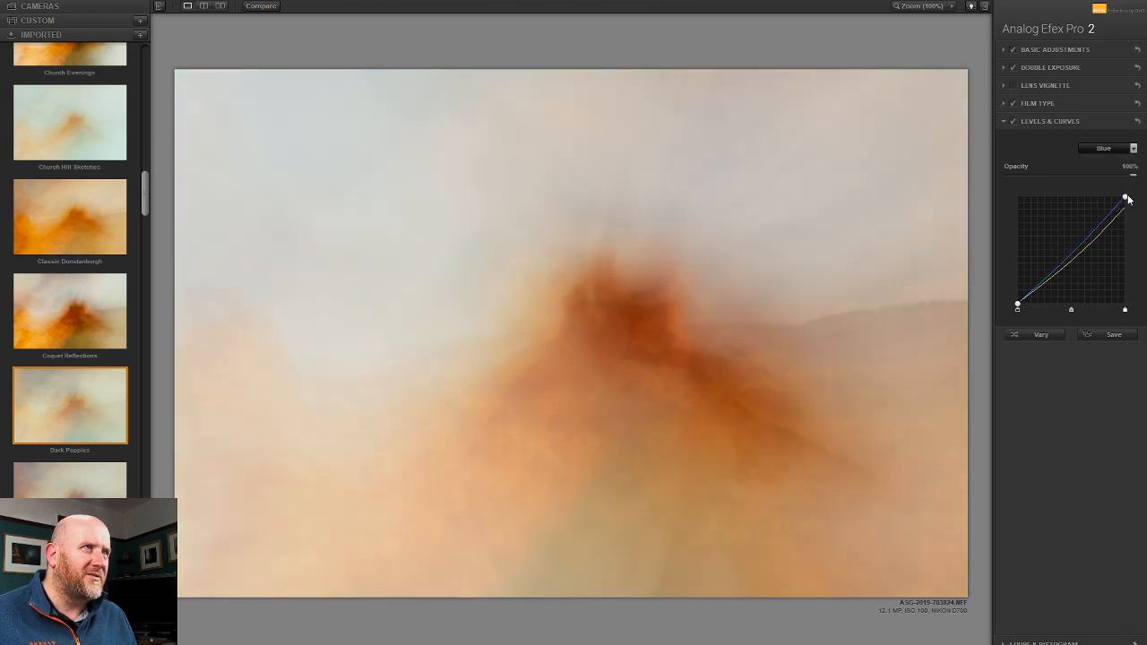
{"action": "mouse_move", "coordinate": [1128, 206]}
{"action": "left_mouse_down"}
{"action": "mouse_move", "coordinate": [1137, 226]}
{"action": "mouse_move", "coordinate": [1131, 204]}
{"action": "left_mouse_up"}
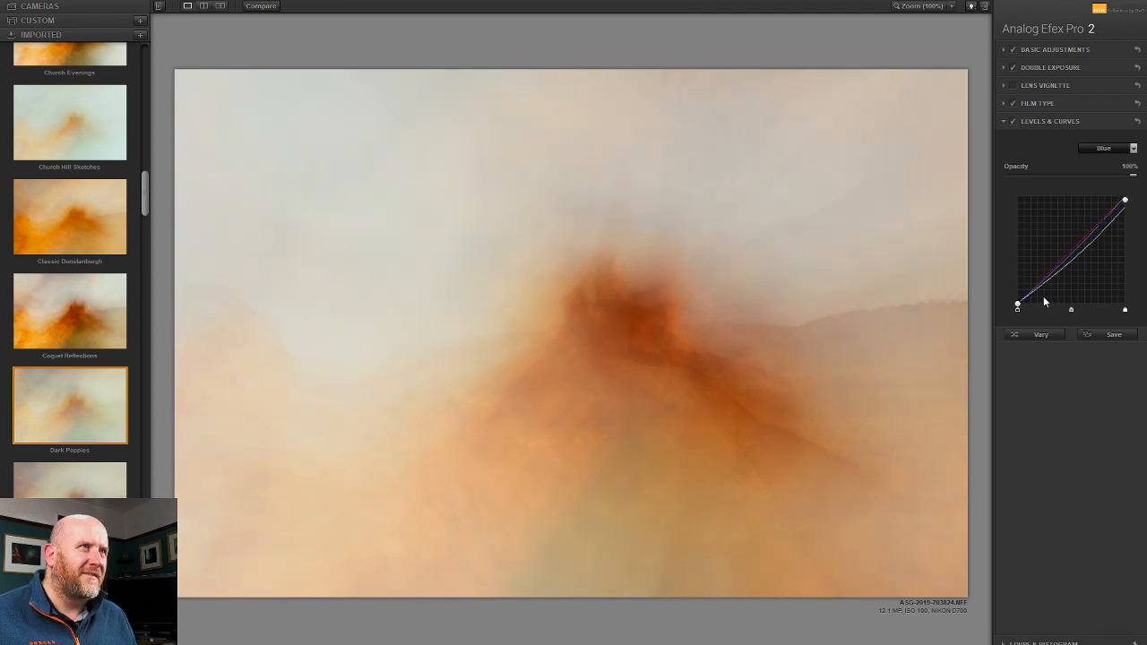
{"action": "mouse_move", "coordinate": [1013, 303]}
{"action": "left_mouse_down"}
{"action": "mouse_move", "coordinate": [1031, 306]}
{"action": "mouse_move", "coordinate": [1010, 301]}
{"action": "left_mouse_up"}
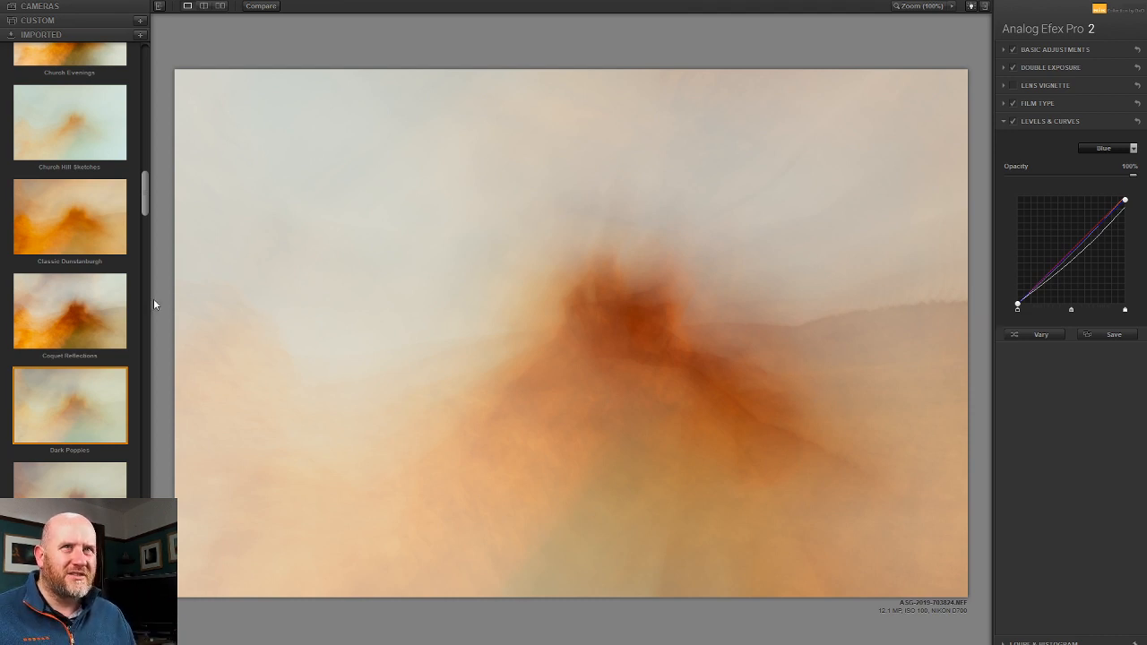
Browse the imported presets from Dark Poppies to the end of the list, comparing their previews of the castle image
{"action": "left_click_drag", "start_coordinate": [145, 185], "coordinate": [147, 198]}
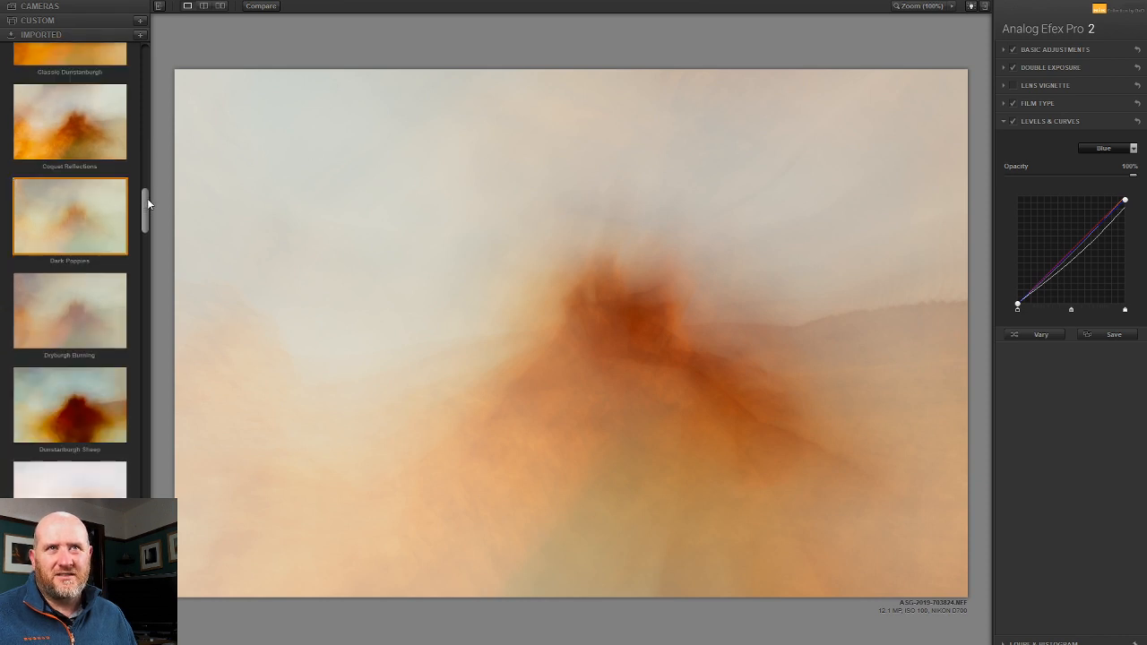
{"action": "left_click_drag", "start_coordinate": [147, 198], "coordinate": [144, 312]}
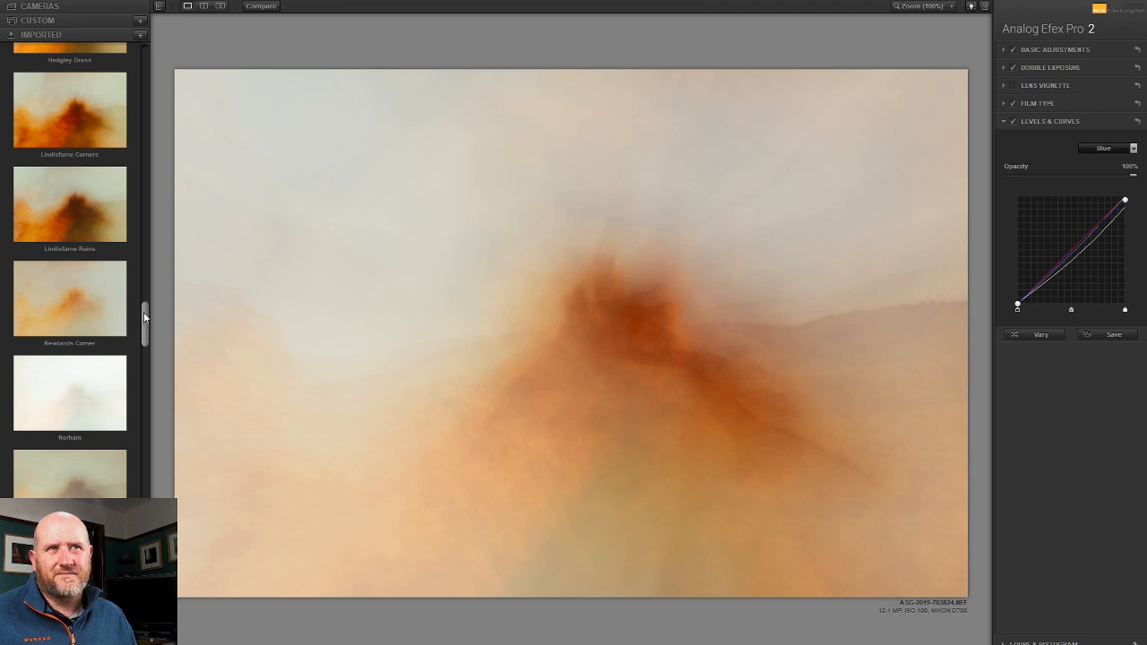
{"action": "left_click_drag", "start_coordinate": [143, 312], "coordinate": [142, 325]}
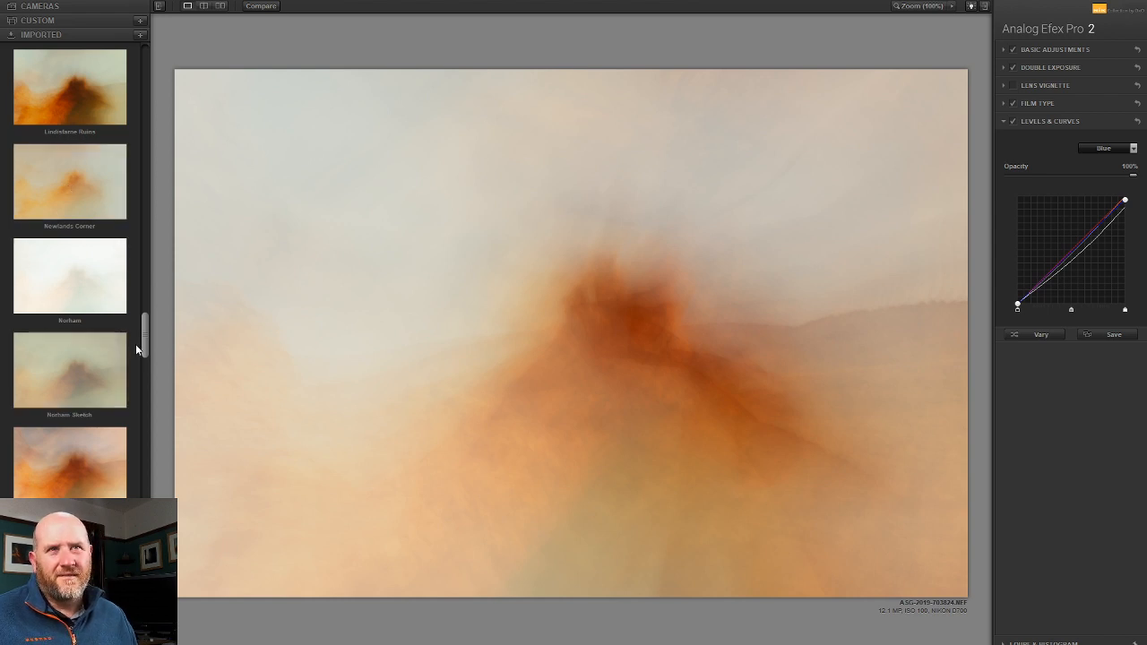
{"action": "left_click_drag", "start_coordinate": [147, 344], "coordinate": [145, 309]}
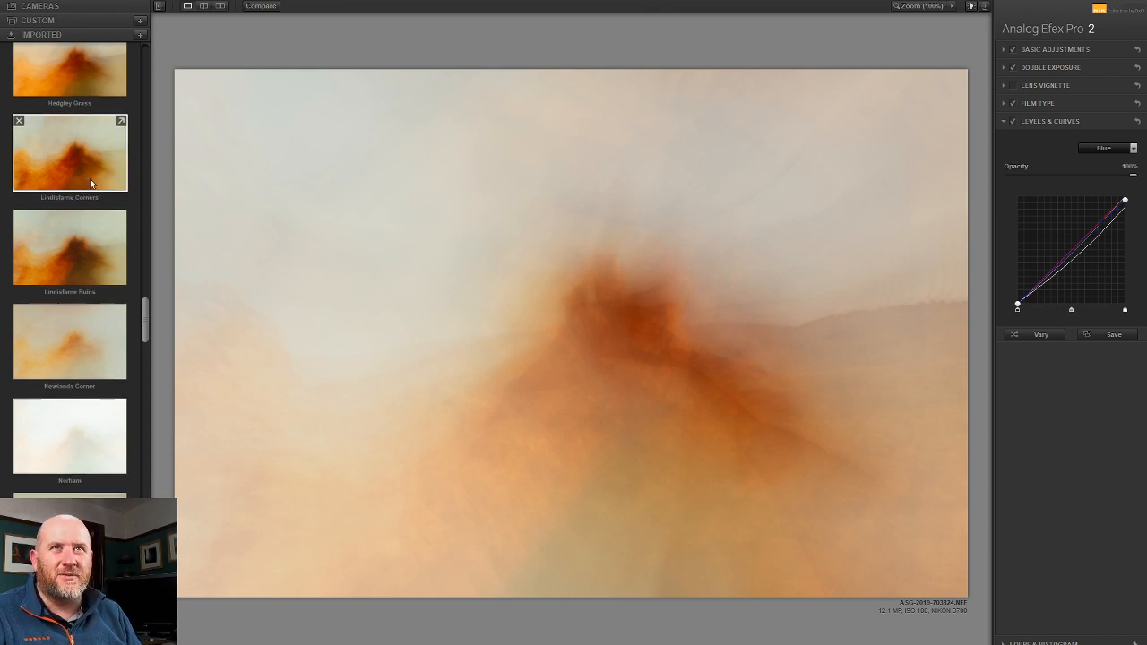
{"action": "scroll", "coordinate": [84, 188], "scroll_direction": "down", "scroll_amount": 3}
{"action": "scroll", "coordinate": [84, 189], "scroll_direction": "down", "scroll_amount": 2}
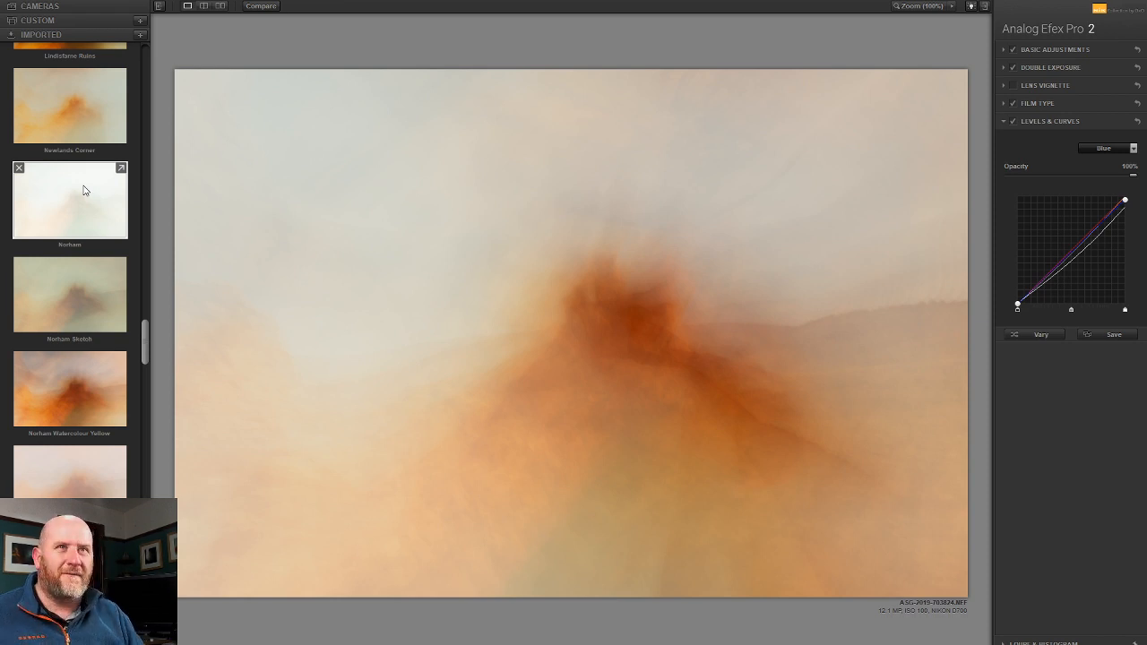
{"action": "left_click_drag", "start_coordinate": [143, 332], "coordinate": [154, 520]}
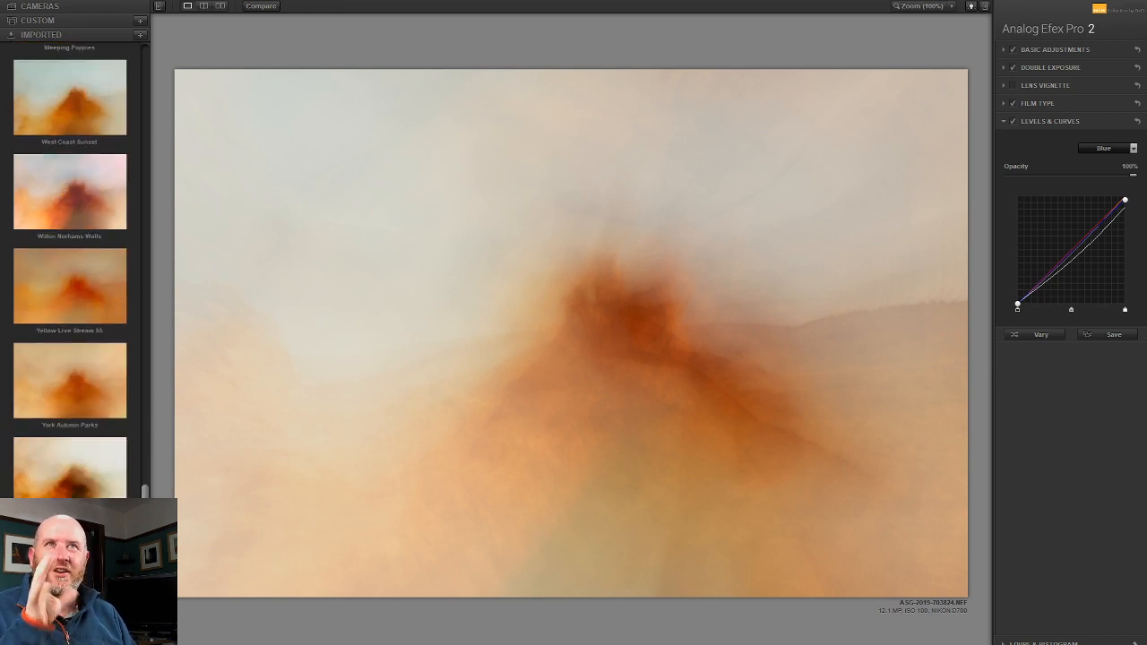
{"action": "left_click_drag", "start_coordinate": [144, 491], "coordinate": [145, 428]}
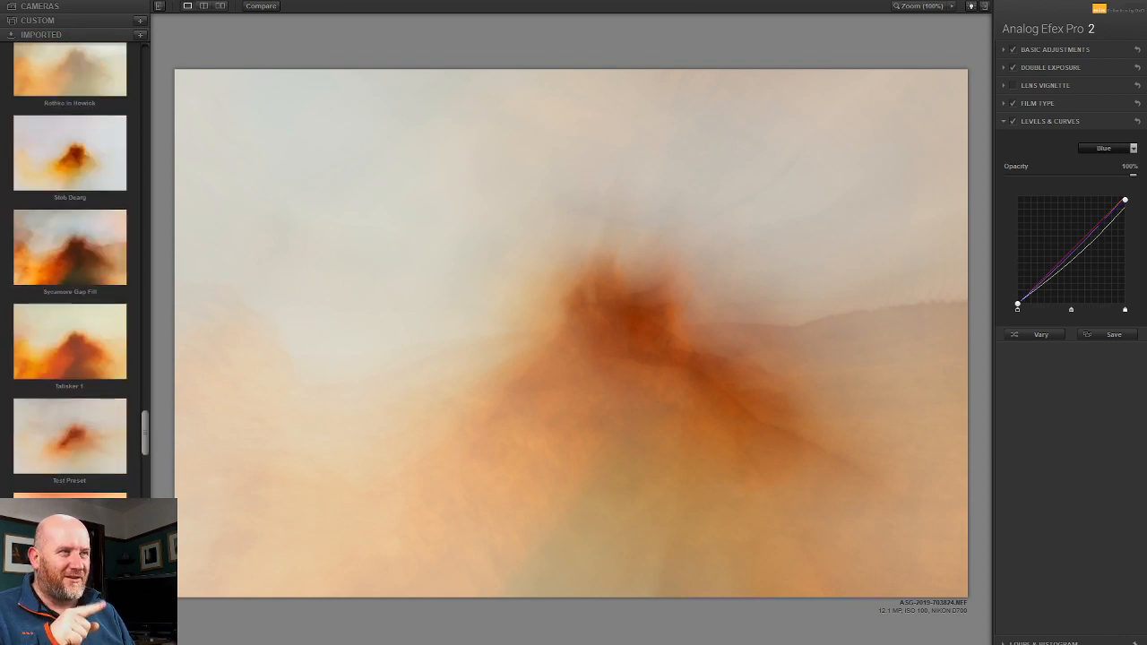
Apply the customised Analog Efex Pro 2 look to the image and hide the resulting filter layer
{"action": "key", "text": "Return"}
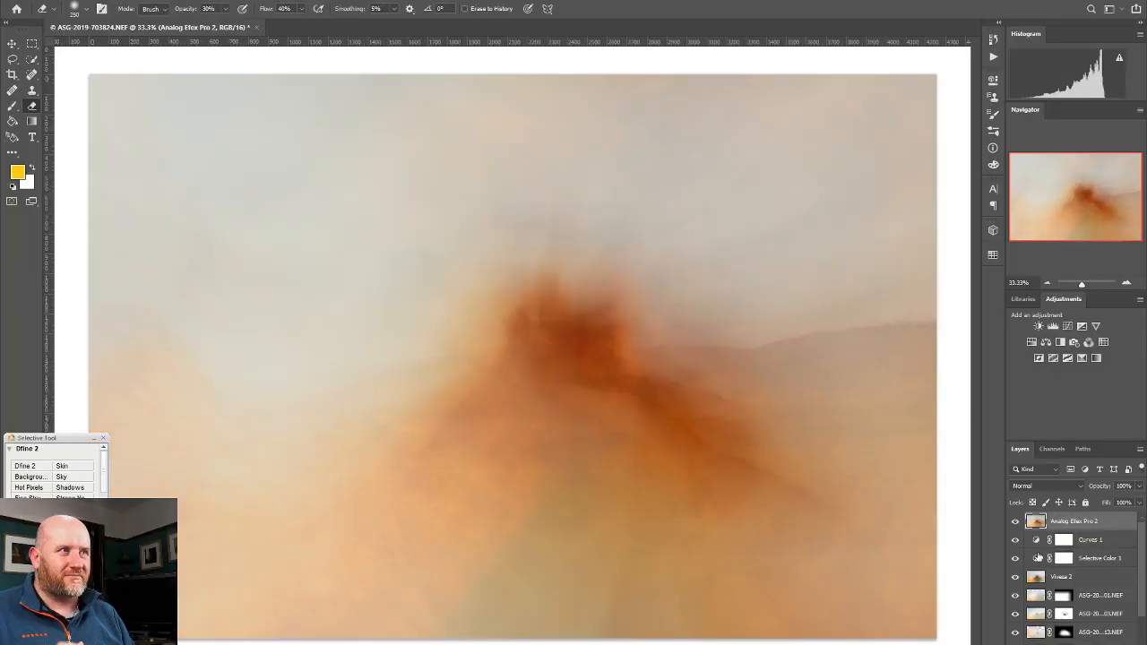
{"action": "left_click", "coordinate": [1016, 522]}
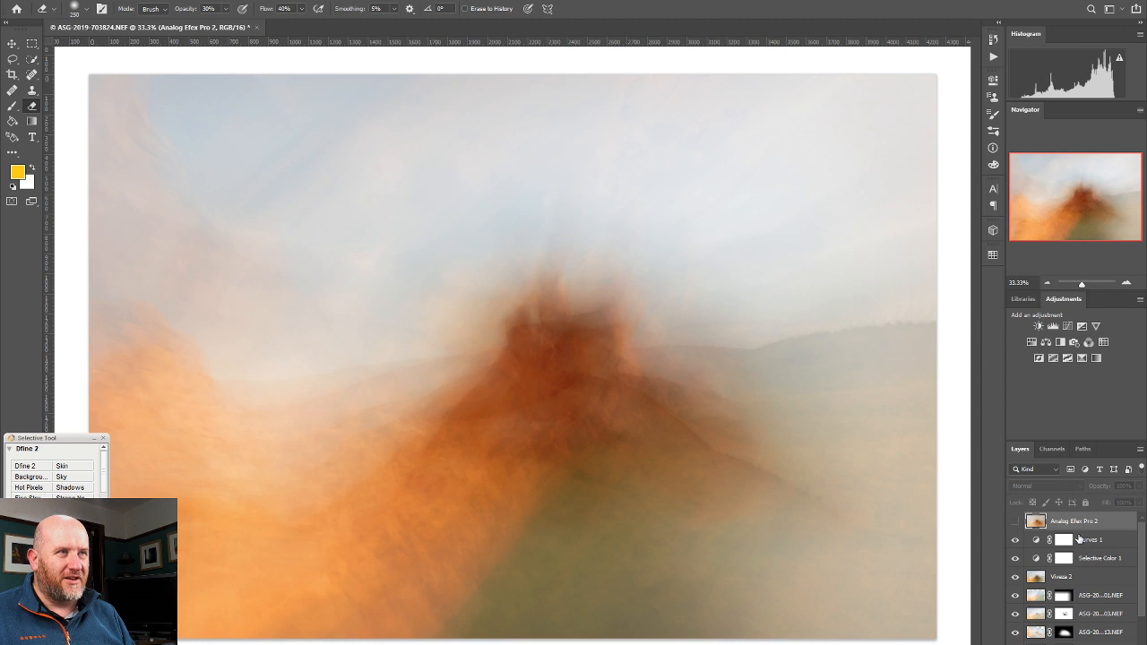
Run Analog Efex Pro 2 again and apply the imported Newlands Corner preset to the image
{"action": "key", "text": "ctrl+shift+alt+n"}
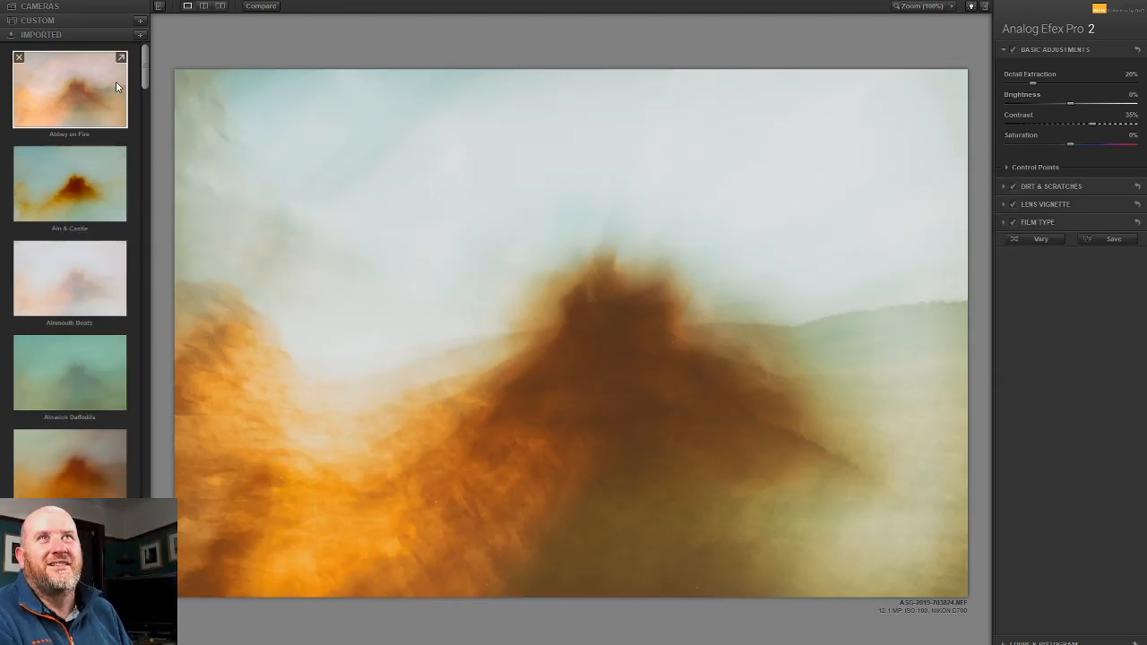
{"action": "mouse_move", "coordinate": [147, 69]}
{"action": "left_mouse_down"}
{"action": "mouse_move", "coordinate": [140, 129]}
{"action": "mouse_move", "coordinate": [171, 389]}
{"action": "mouse_move", "coordinate": [152, 309]}
{"action": "left_mouse_up"}
{"action": "left_click", "coordinate": [97, 251]}
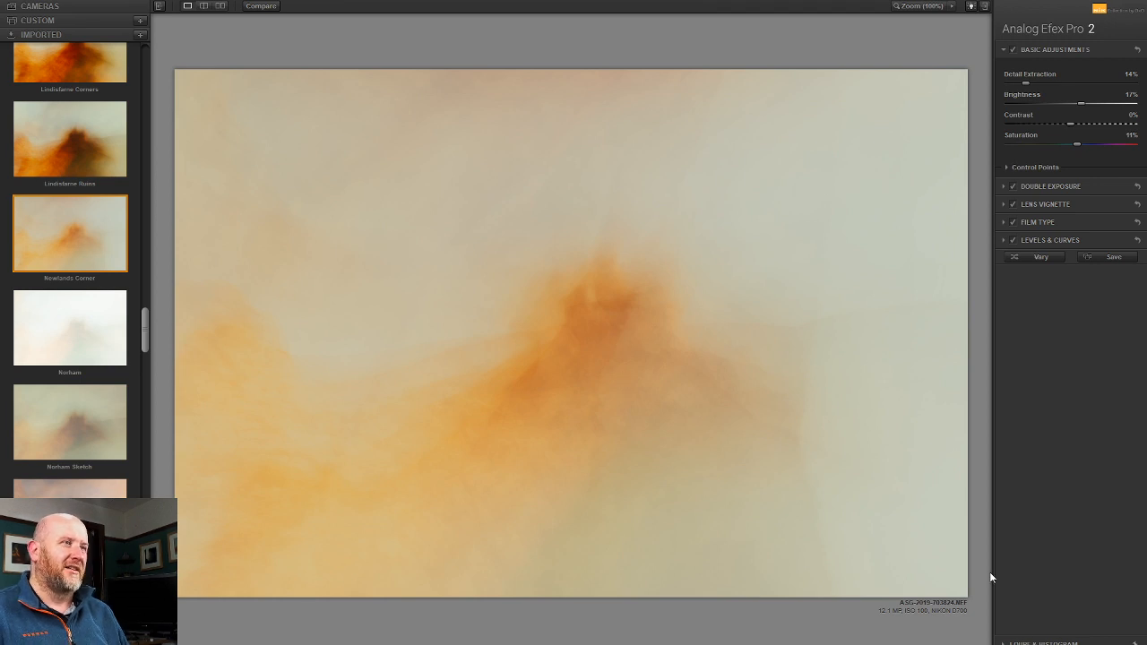
{"action": "left_click", "coordinate": [1112, 644]}
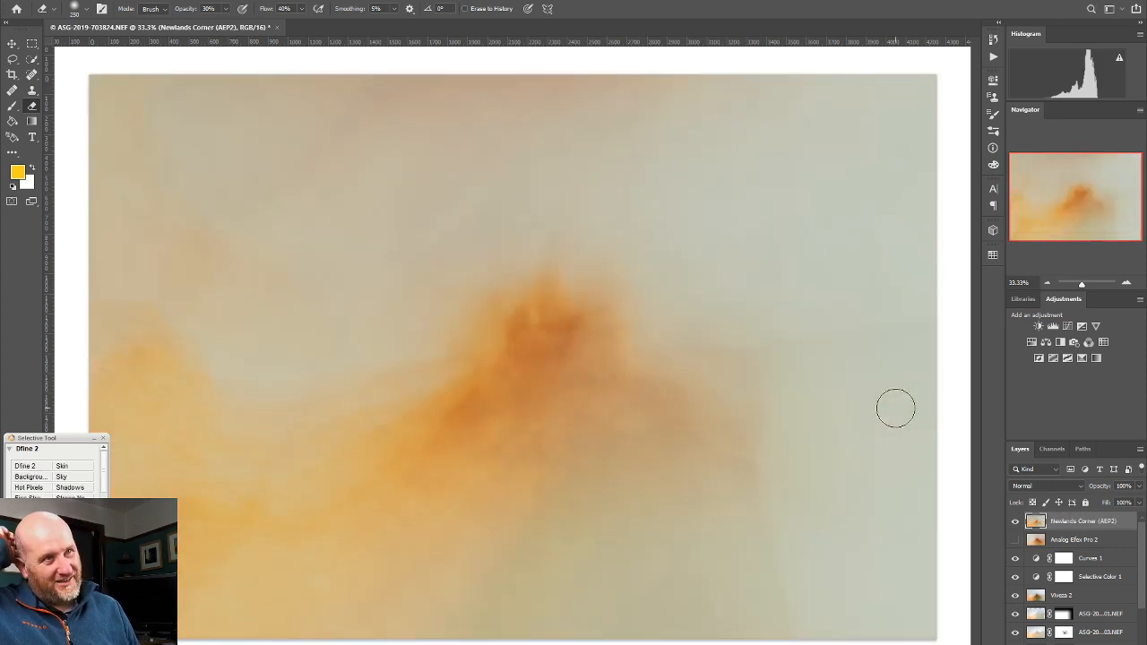
Hide the Newlands Corner (AEP2) layer and apply the imported Norham Watercolour Yellow preset in Analog Efex Pro 2 above Curves 1
{"action": "left_click", "coordinate": [1015, 521]}
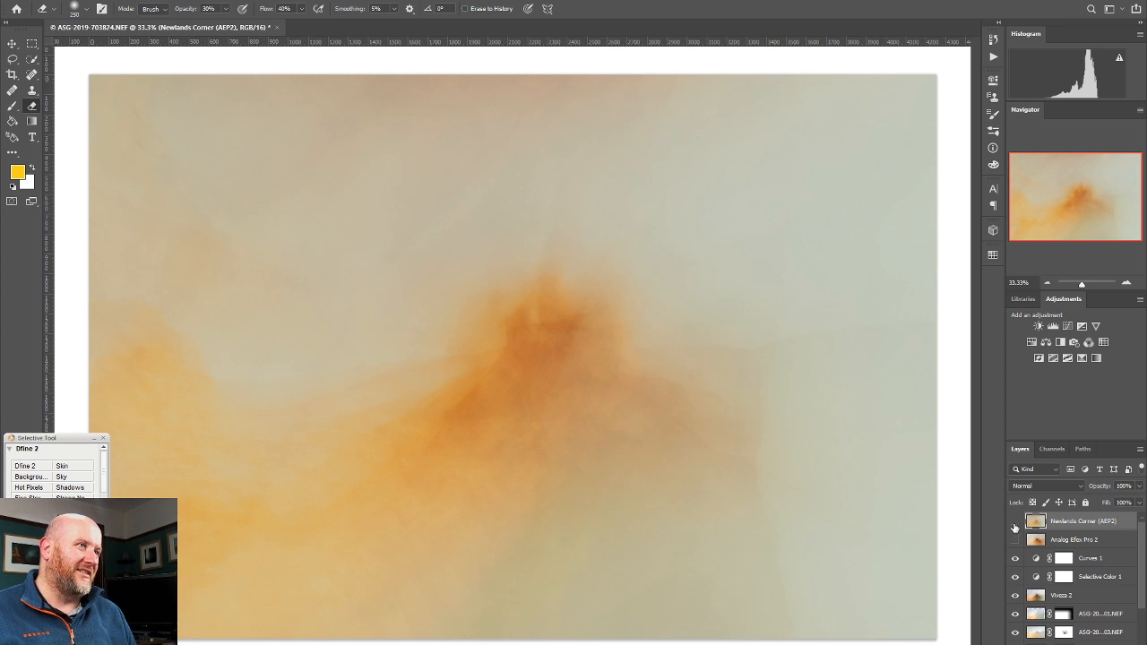
{"action": "left_click", "coordinate": [1088, 561]}
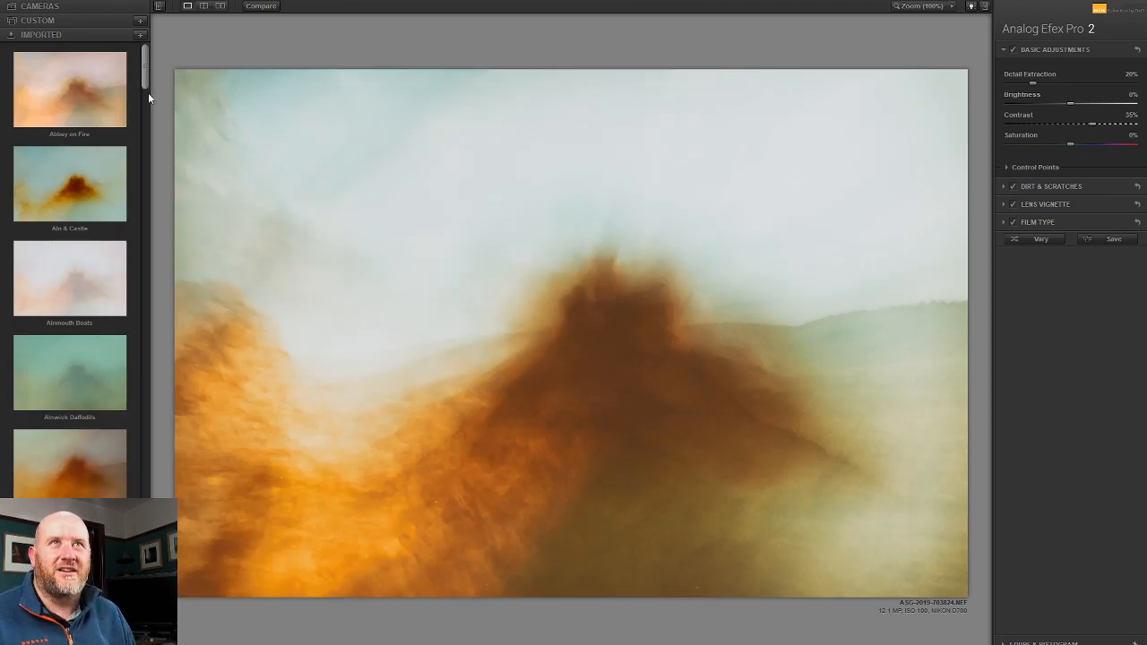
{"action": "mouse_move", "coordinate": [147, 75]}
{"action": "left_mouse_down"}
{"action": "mouse_move", "coordinate": [144, 192]}
{"action": "mouse_move", "coordinate": [179, 379]}
{"action": "mouse_move", "coordinate": [179, 361]}
{"action": "left_mouse_up"}
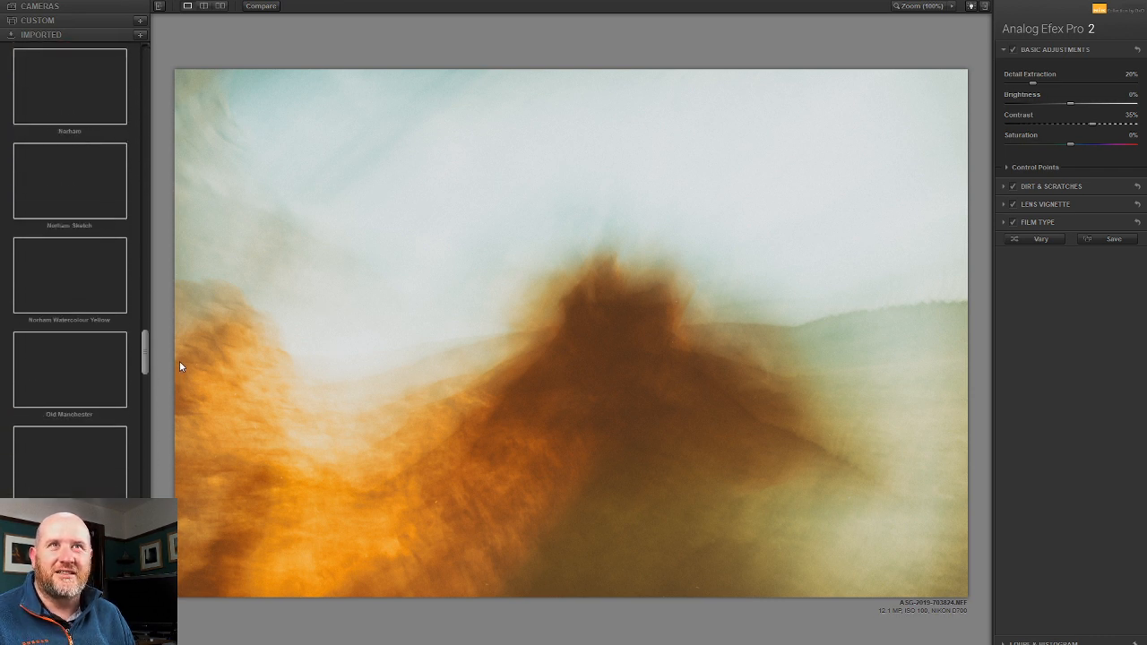
{"action": "left_click", "coordinate": [90, 277]}
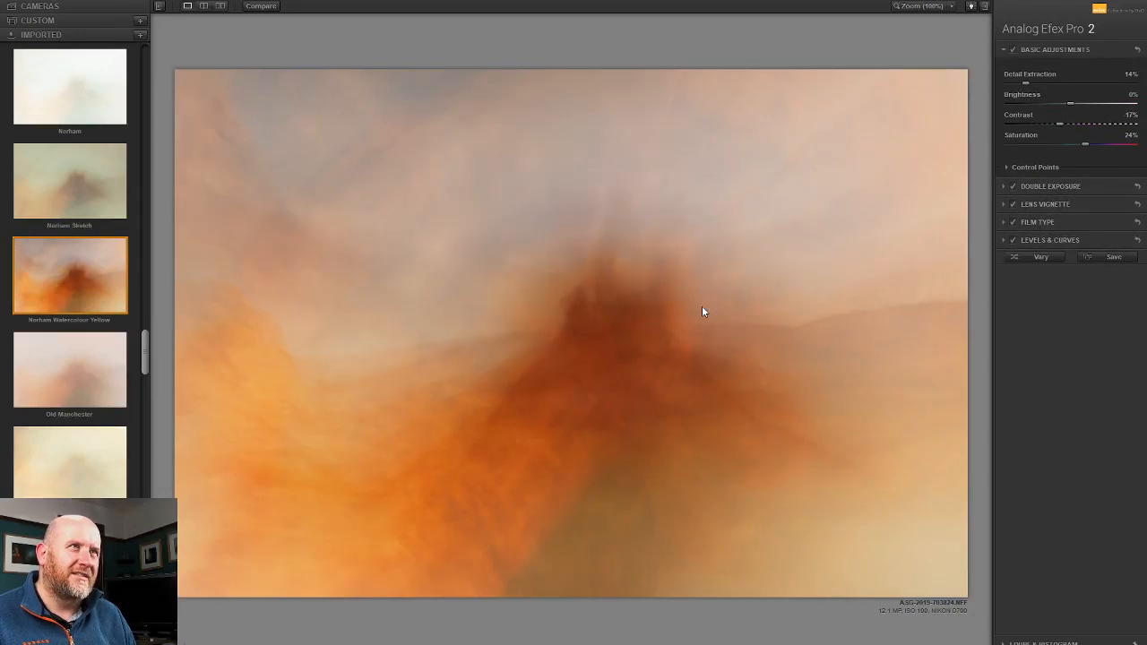
Compare the image with and without Levels & Curves, and reshape the RGB curve with a lower black point and a gentler midpoint dip
{"action": "left_click", "coordinate": [1013, 240]}
{"action": "left_click", "coordinate": [1013, 240]}
{"action": "left_click", "coordinate": [1012, 241]}
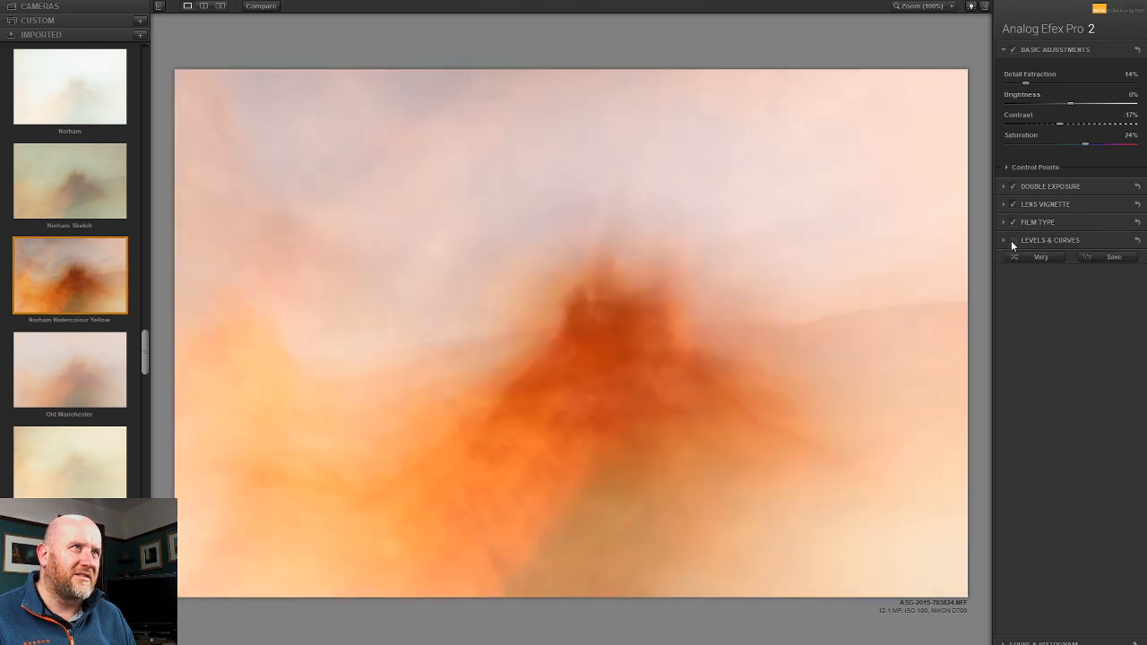
{"action": "left_click", "coordinate": [1012, 240]}
{"action": "left_click", "coordinate": [1045, 240]}
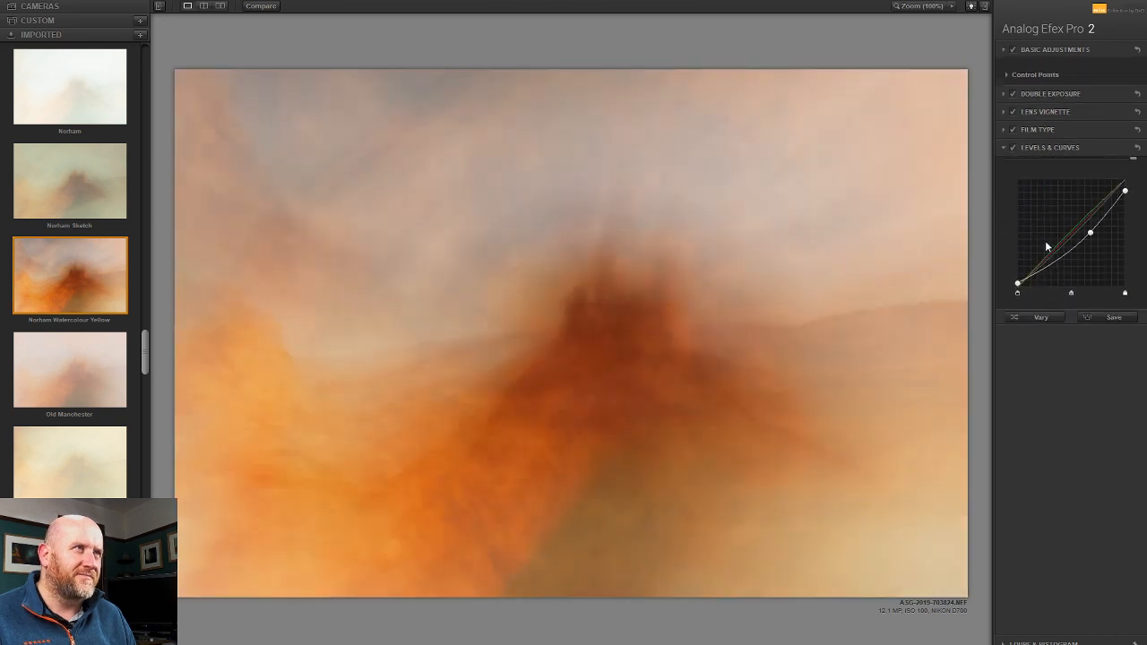
{"action": "double_click", "coordinate": [1090, 250]}
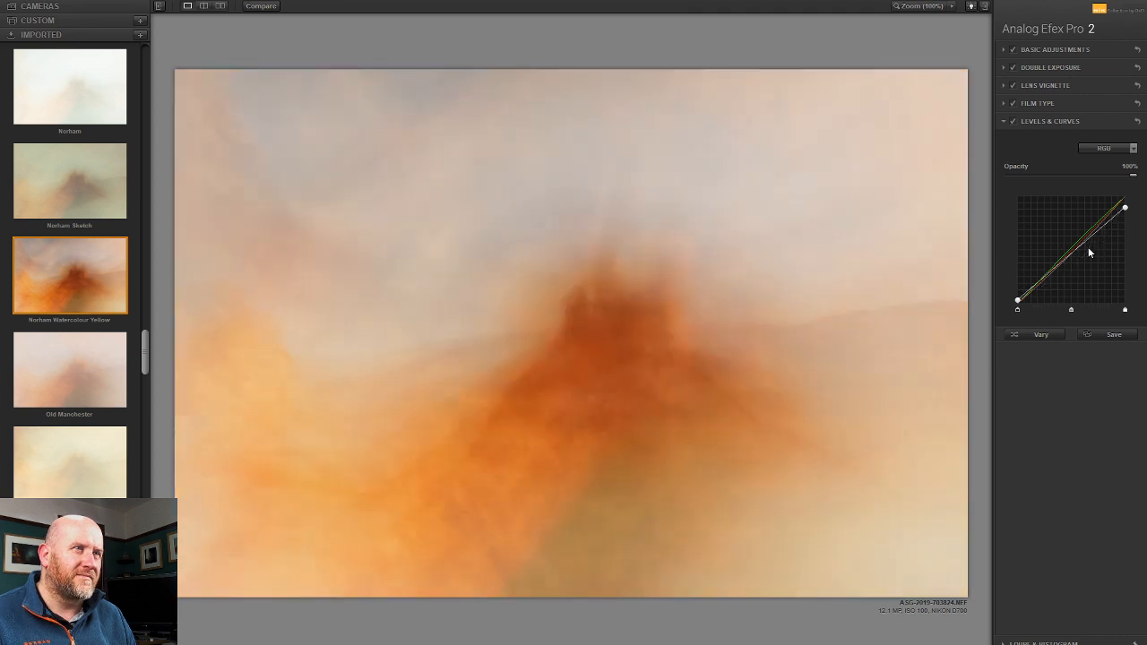
{"action": "left_click_drag", "start_coordinate": [1019, 305], "coordinate": [1010, 301]}
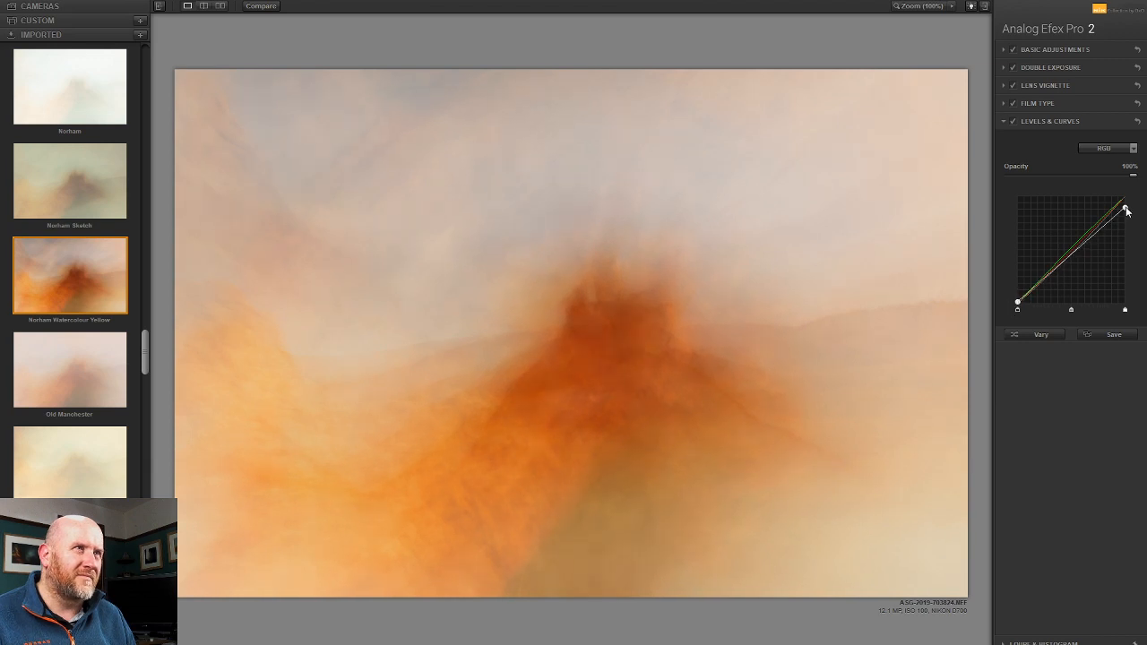
{"action": "left_click", "coordinate": [1080, 251]}
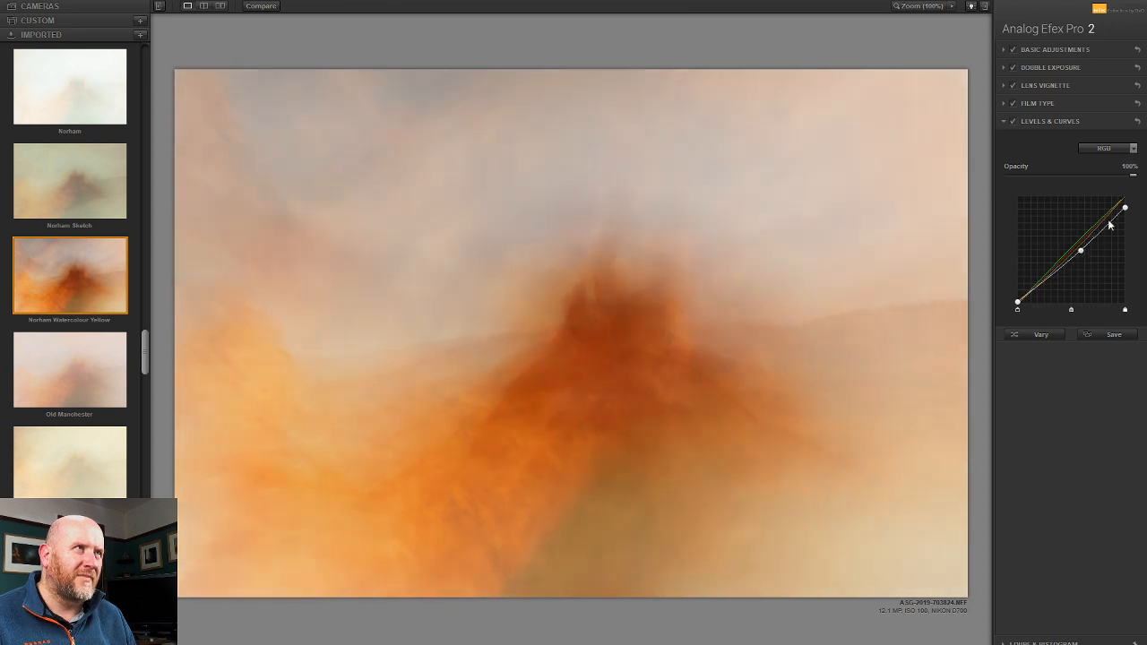
Lower the white end of the Blue channel curve slightly in Levels & Curves
{"action": "left_click", "coordinate": [1109, 149]}
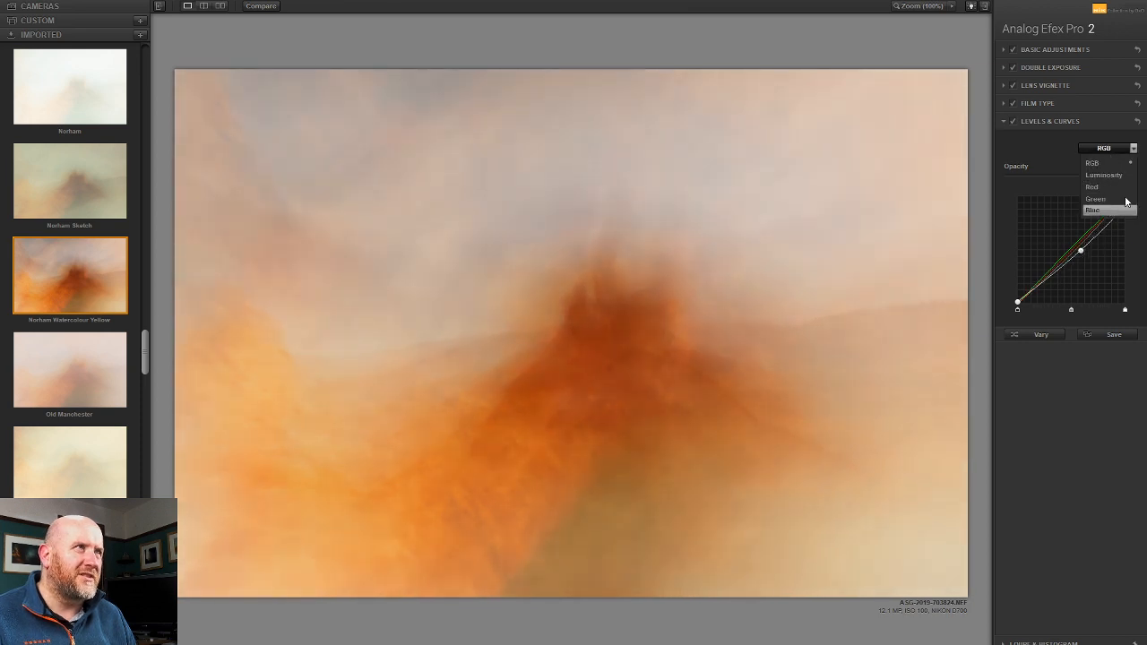
{"action": "left_click", "coordinate": [1121, 211]}
{"action": "left_click_drag", "start_coordinate": [1126, 199], "coordinate": [1126, 202]}
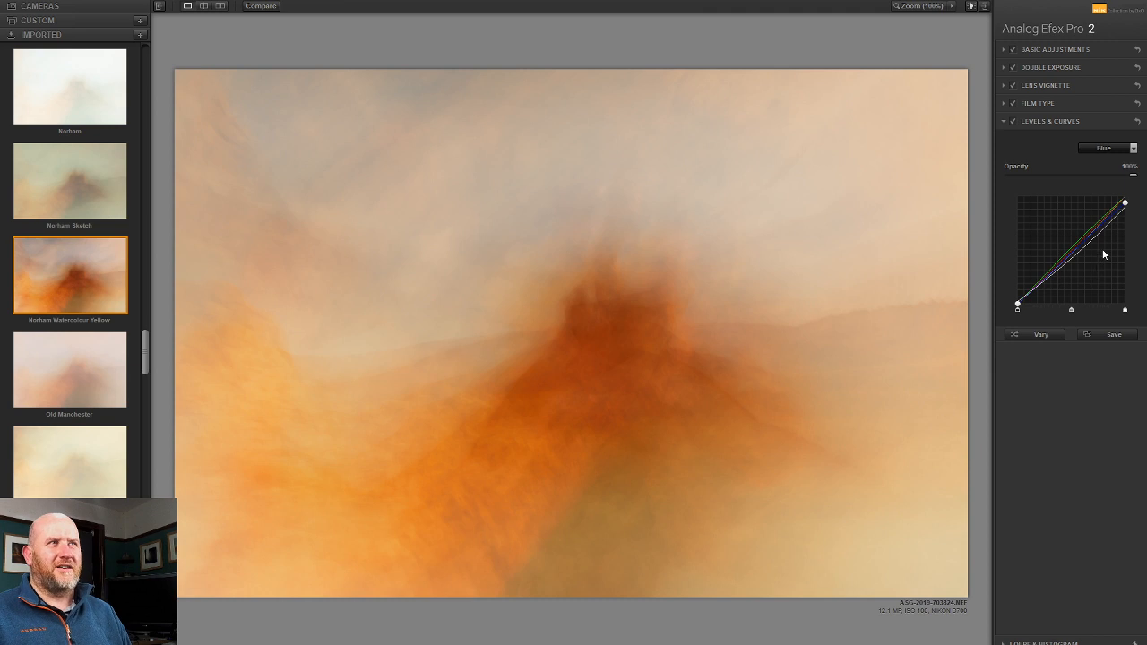
Reduce Detail Extraction to 1% in the basic adjustments and apply the filter to the photo
{"action": "left_click", "coordinate": [1046, 48]}
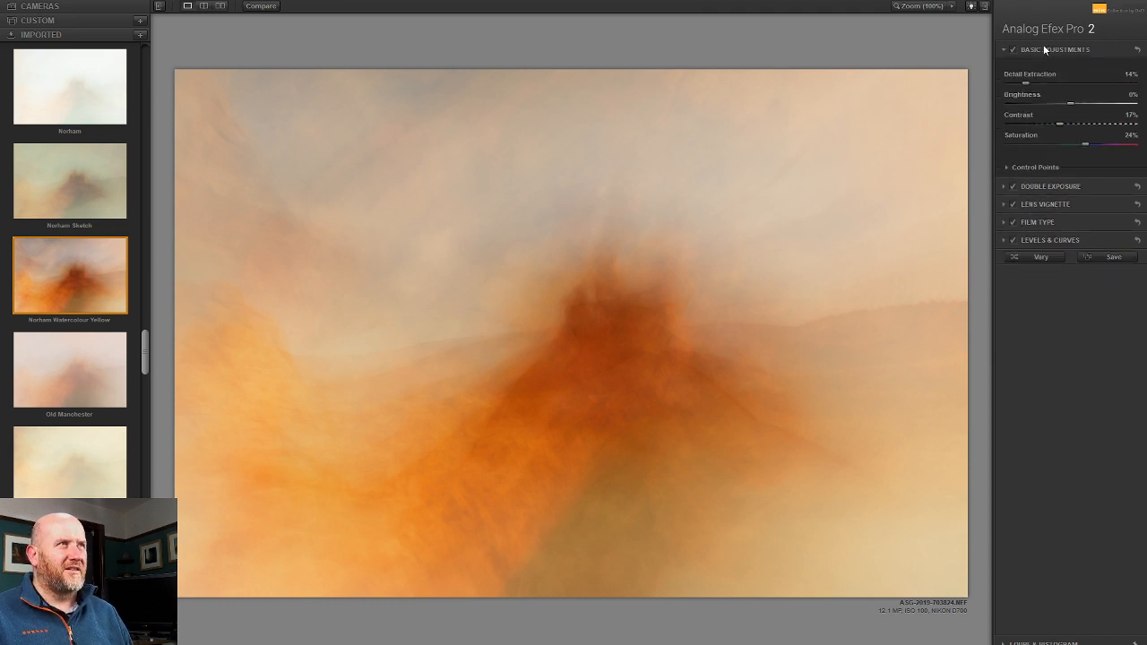
{"action": "left_click_drag", "start_coordinate": [1025, 81], "coordinate": [966, 80]}
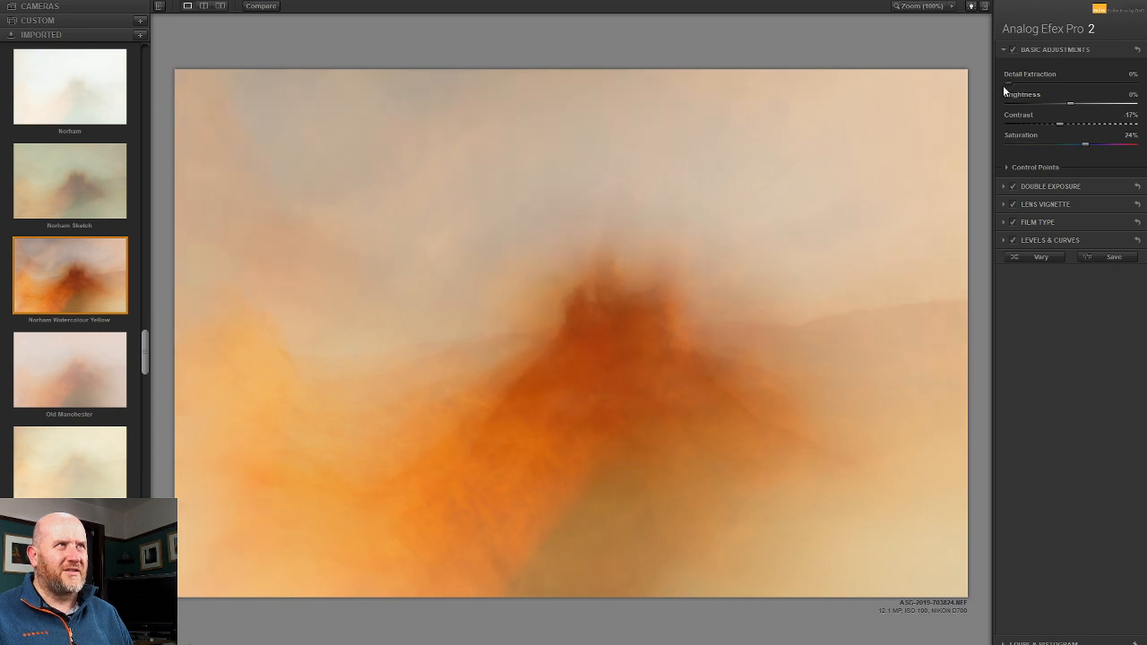
{"action": "left_click_drag", "start_coordinate": [1066, 87], "coordinate": [1017, 86]}
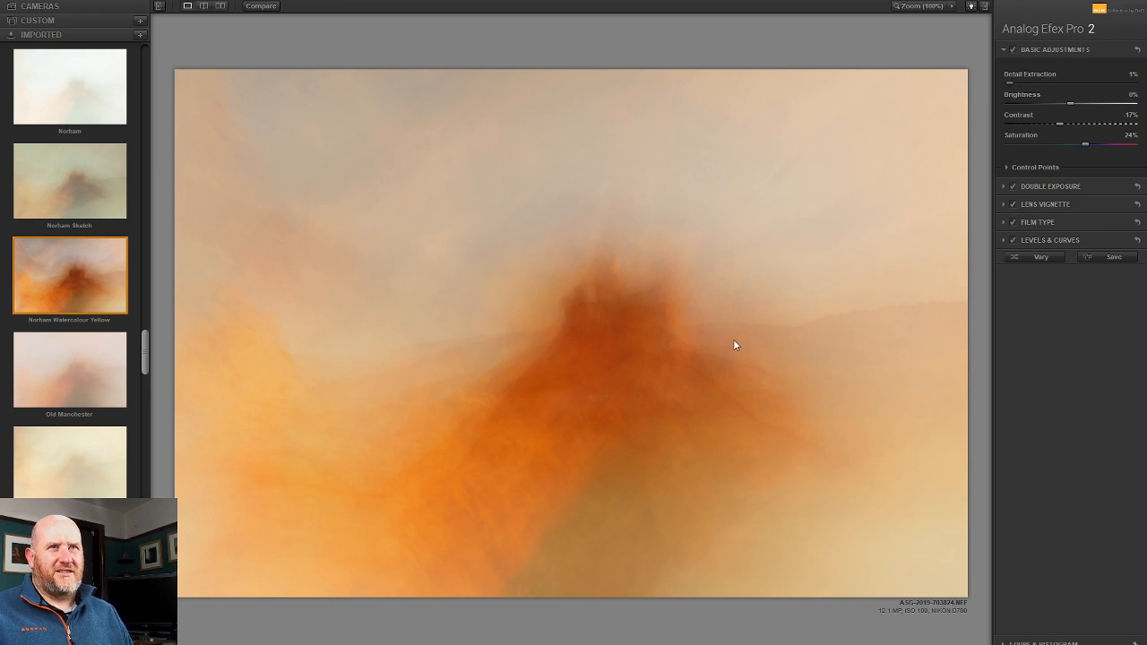
{"action": "left_click", "coordinate": [1012, 205]}
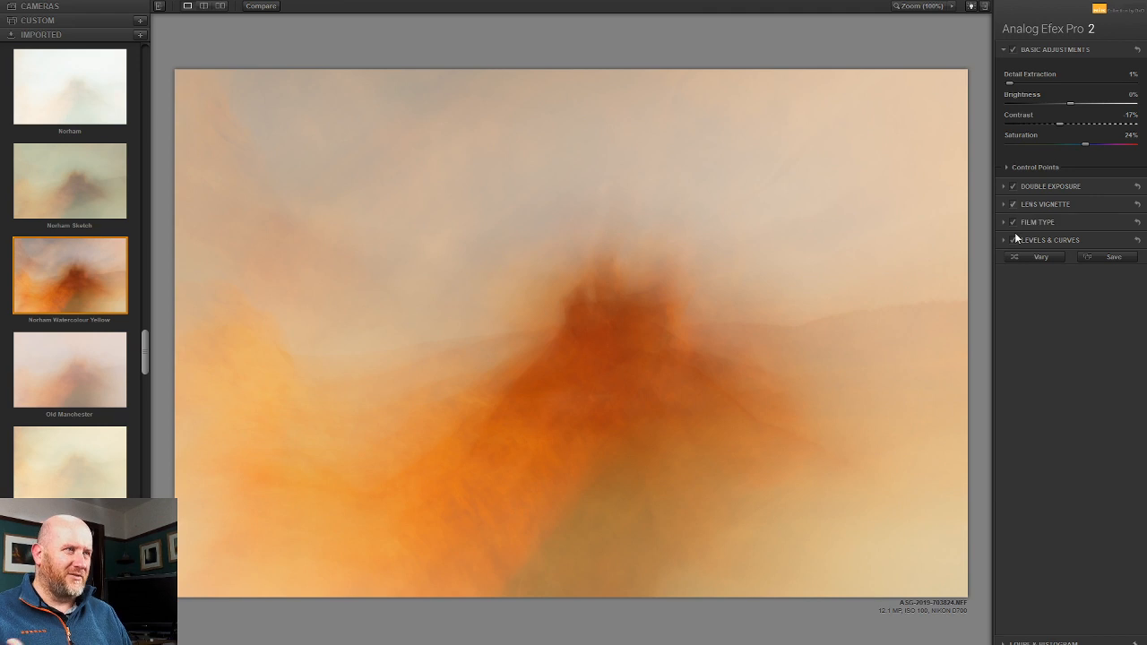
{"action": "left_click", "coordinate": [1111, 643]}
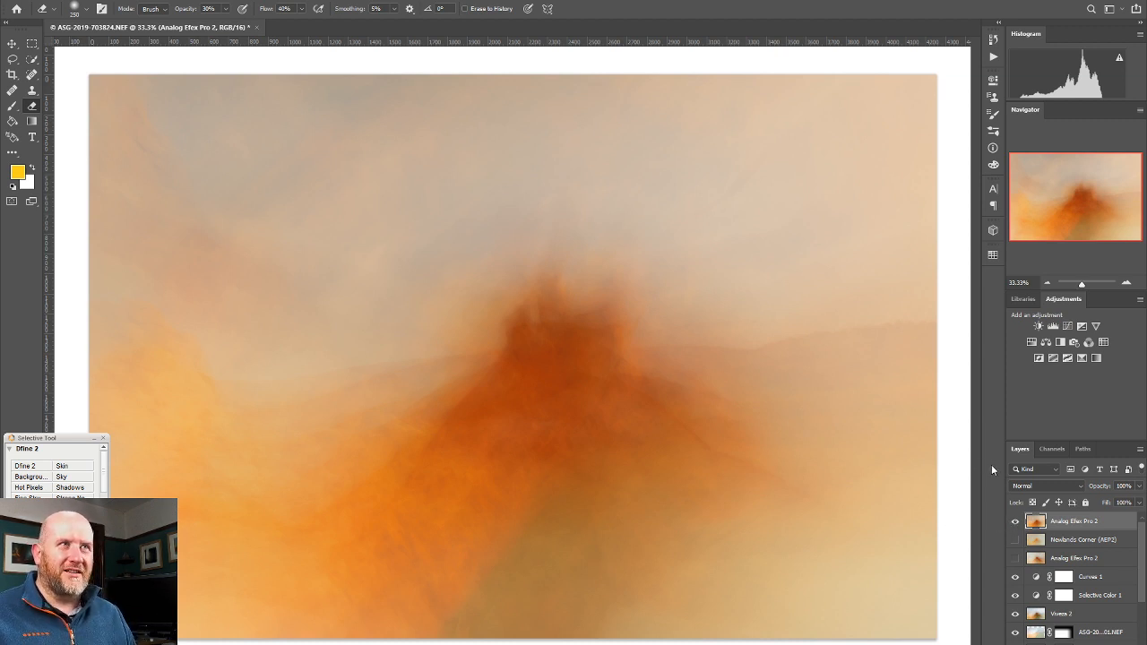
Hide the newest Analog Efex Pro 2 layer and reopen the Analog Efex Pro 2 filter on a new layer above Curves 1
{"action": "left_click", "coordinate": [1015, 521]}
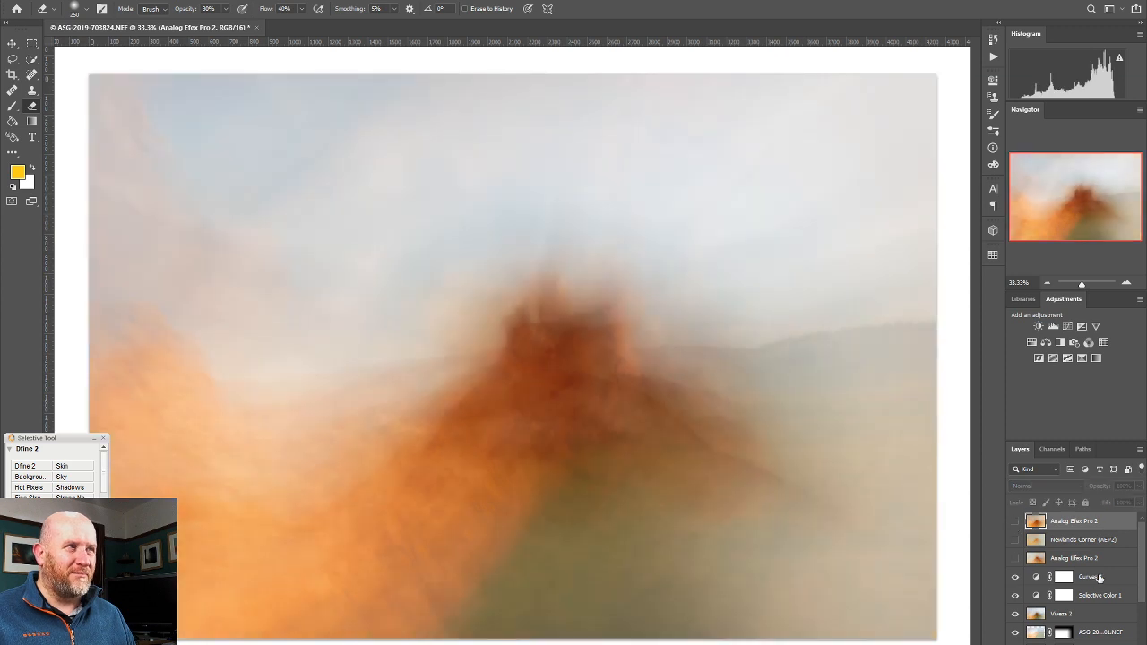
{"action": "left_click", "coordinate": [1100, 578]}
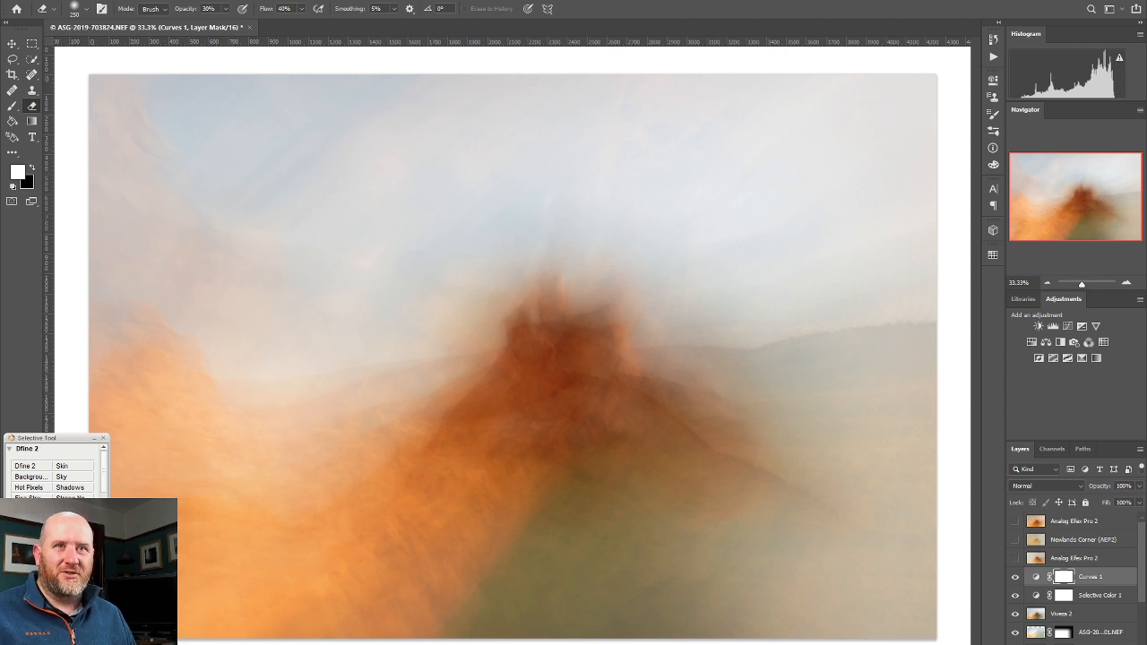
{"action": "key", "text": "ctrl+shift+alt+n"}
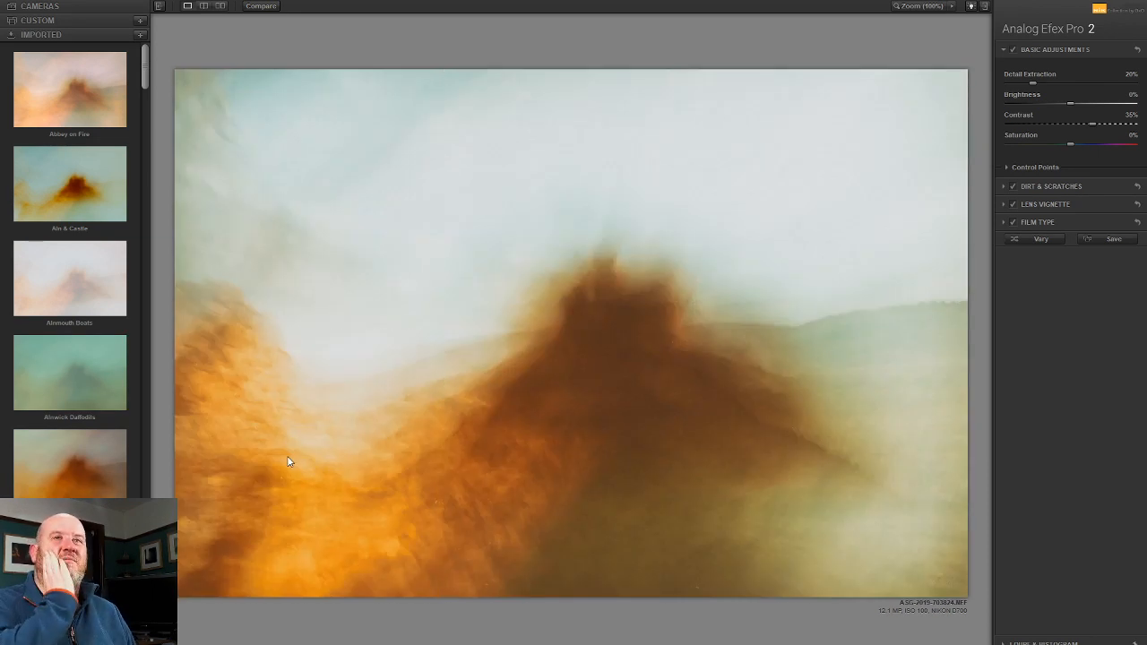
Browse the imported presets, try Wedding 1, and apply Romantic Walk on Hadrians Wall instead
{"action": "left_click_drag", "start_coordinate": [154, 81], "coordinate": [165, 529]}
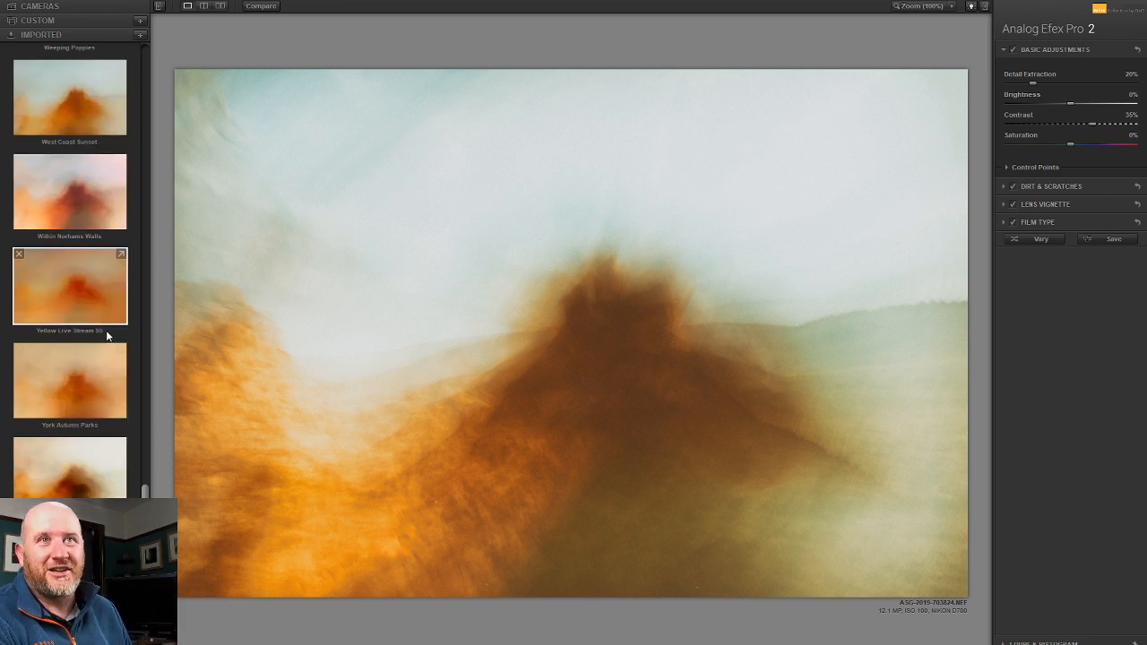
{"action": "left_click_drag", "start_coordinate": [144, 494], "coordinate": [149, 451]}
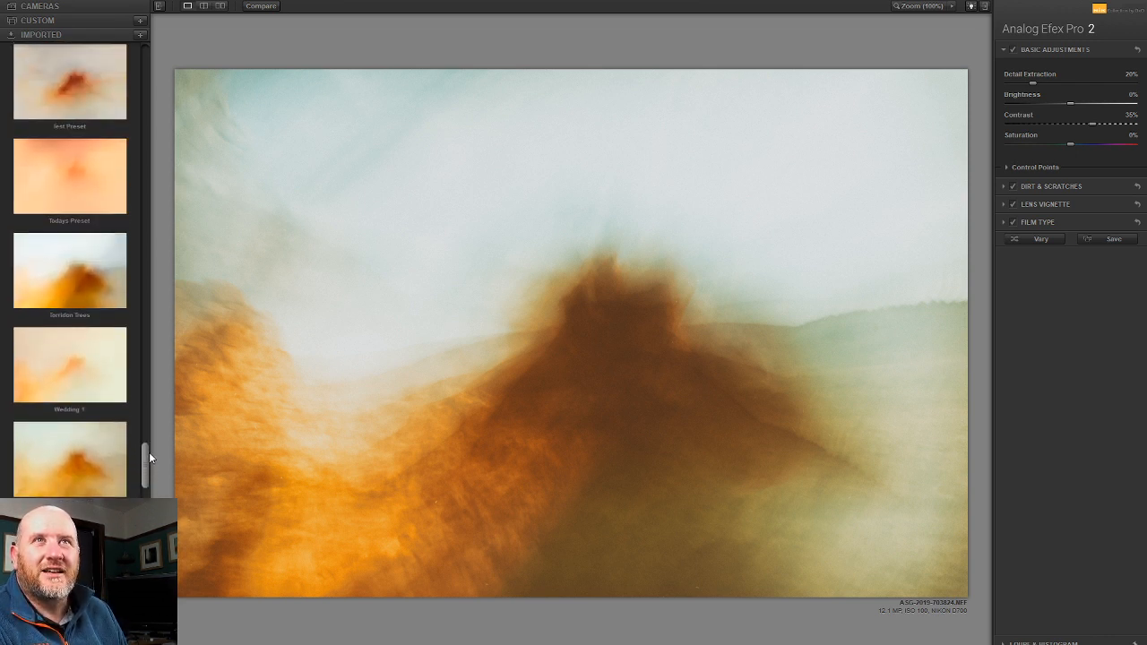
{"action": "left_click", "coordinate": [95, 389]}
{"action": "left_click_drag", "start_coordinate": [148, 464], "coordinate": [149, 403]}
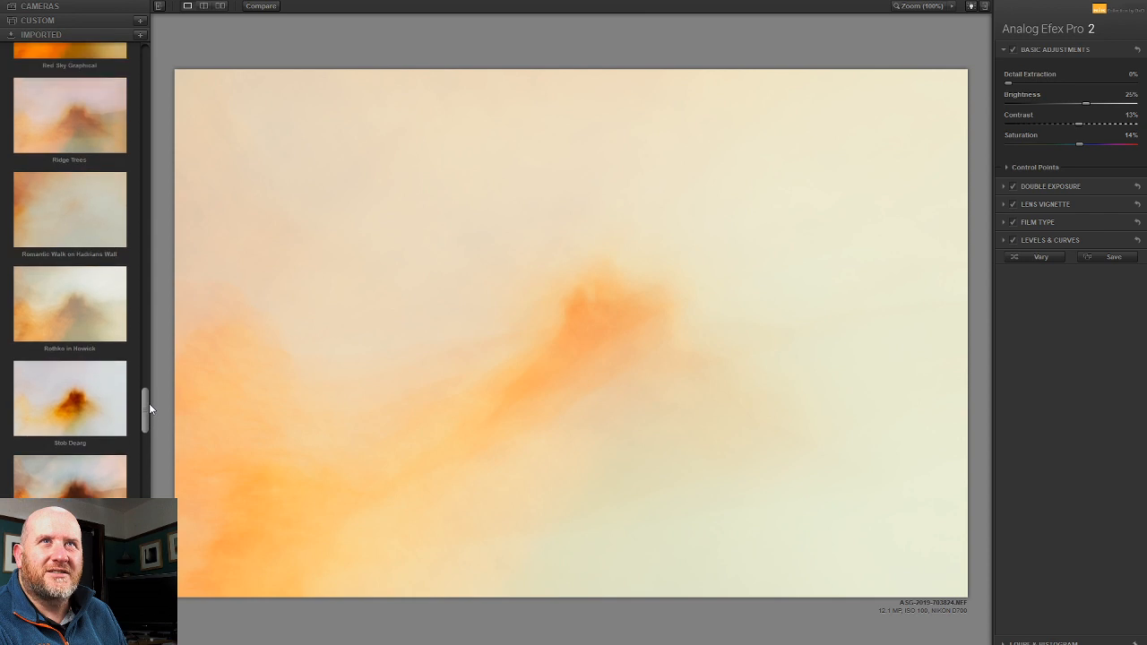
{"action": "left_click", "coordinate": [50, 209]}
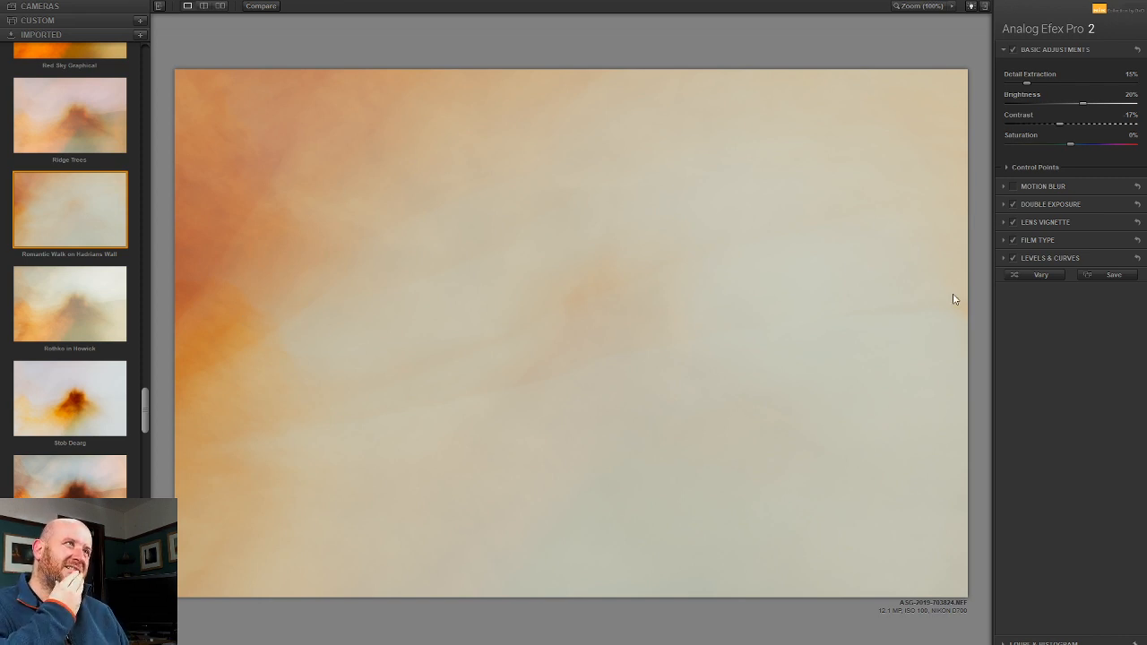
Compare the image with and without Levels & Curves, remove the RGB curve's intermediate points and raise its white end
{"action": "left_click", "coordinate": [1014, 259]}
{"action": "left_click", "coordinate": [1014, 260]}
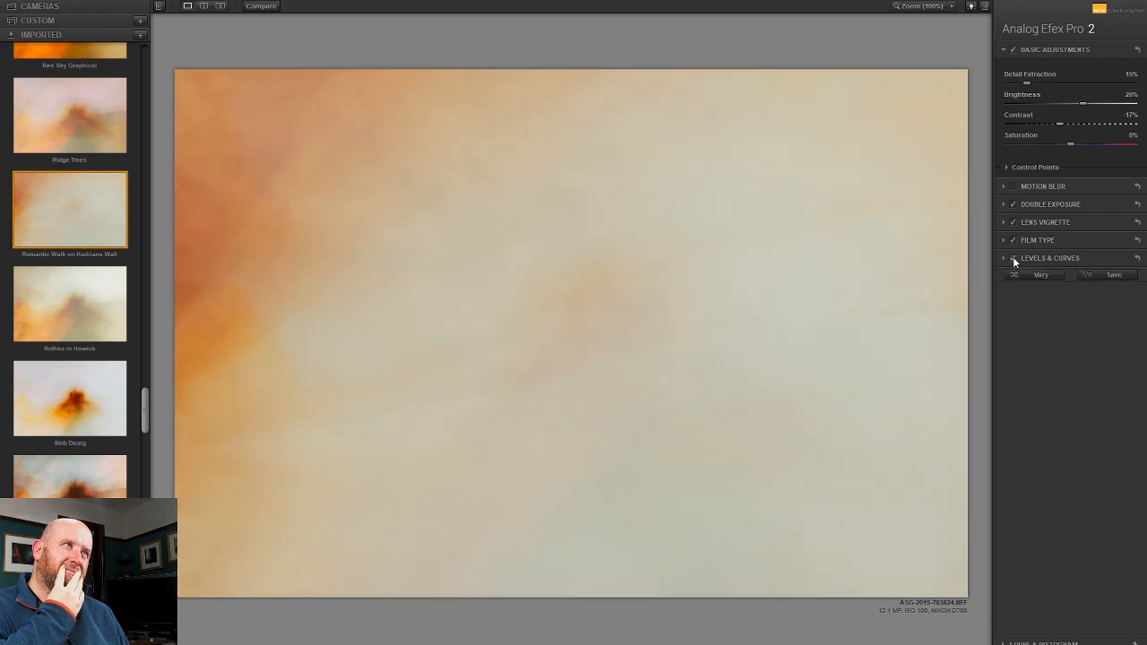
{"action": "left_click", "coordinate": [1014, 259]}
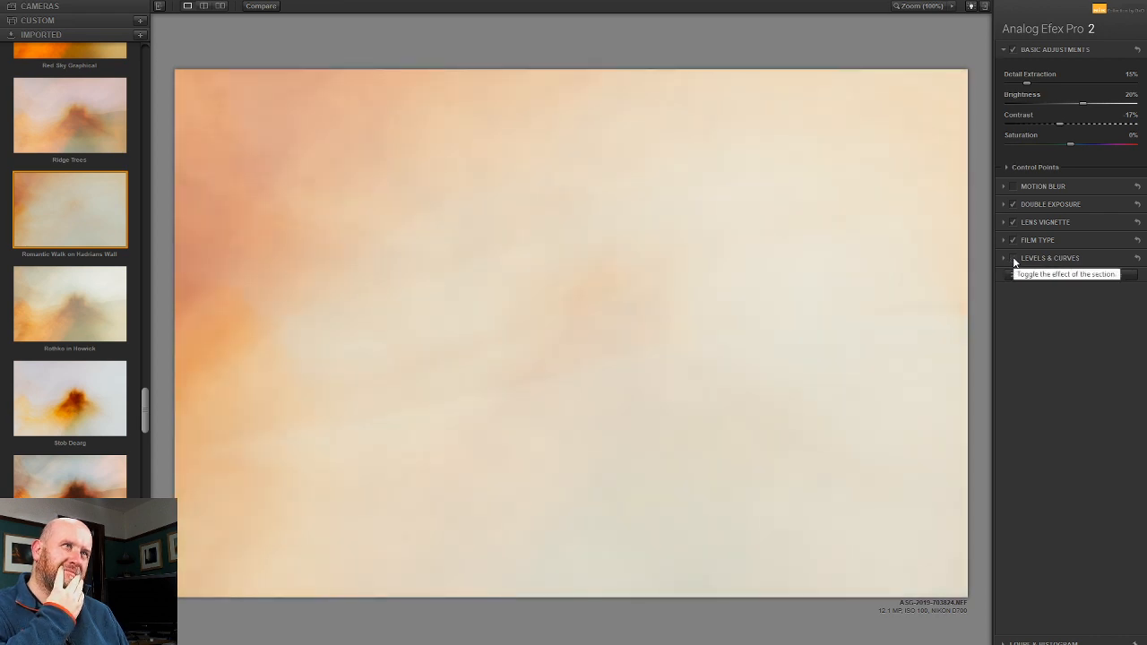
{"action": "left_click", "coordinate": [1014, 259]}
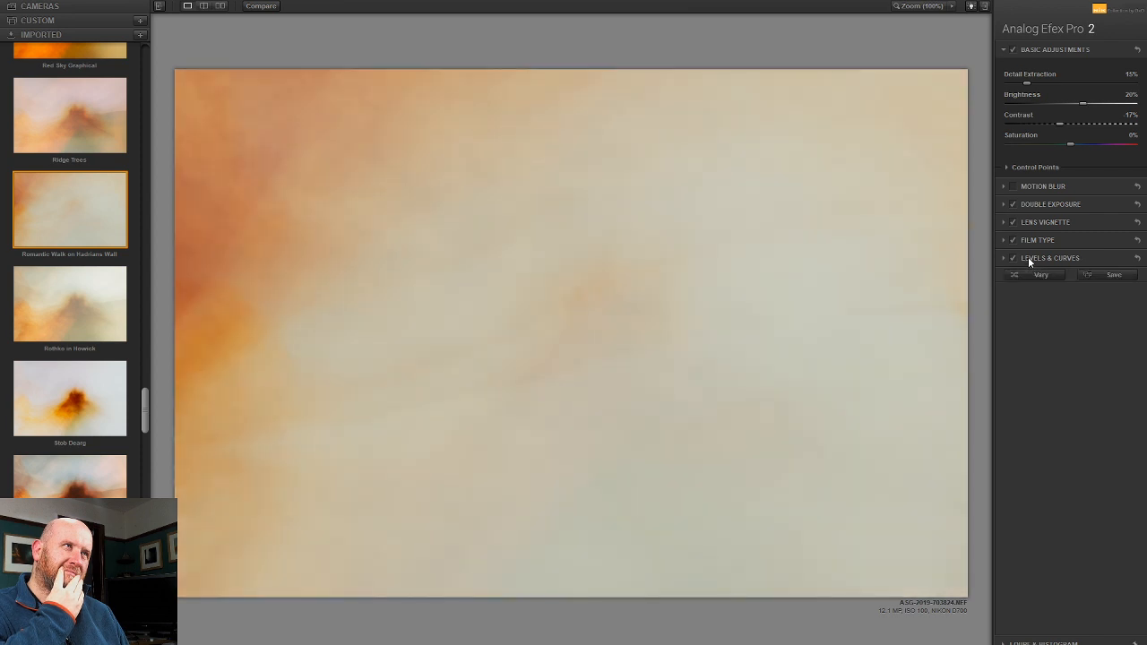
{"action": "left_click", "coordinate": [1028, 258]}
{"action": "double_click", "coordinate": [1049, 311]}
{"action": "double_click", "coordinate": [1089, 272]}
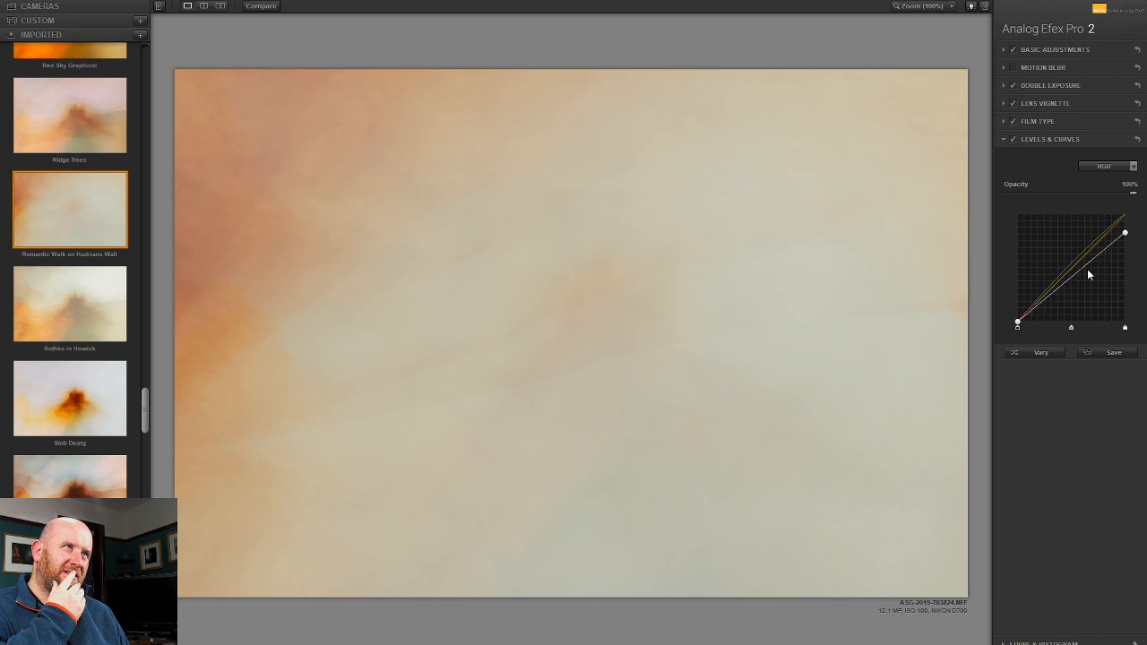
{"action": "left_click_drag", "start_coordinate": [1126, 236], "coordinate": [1125, 222]}
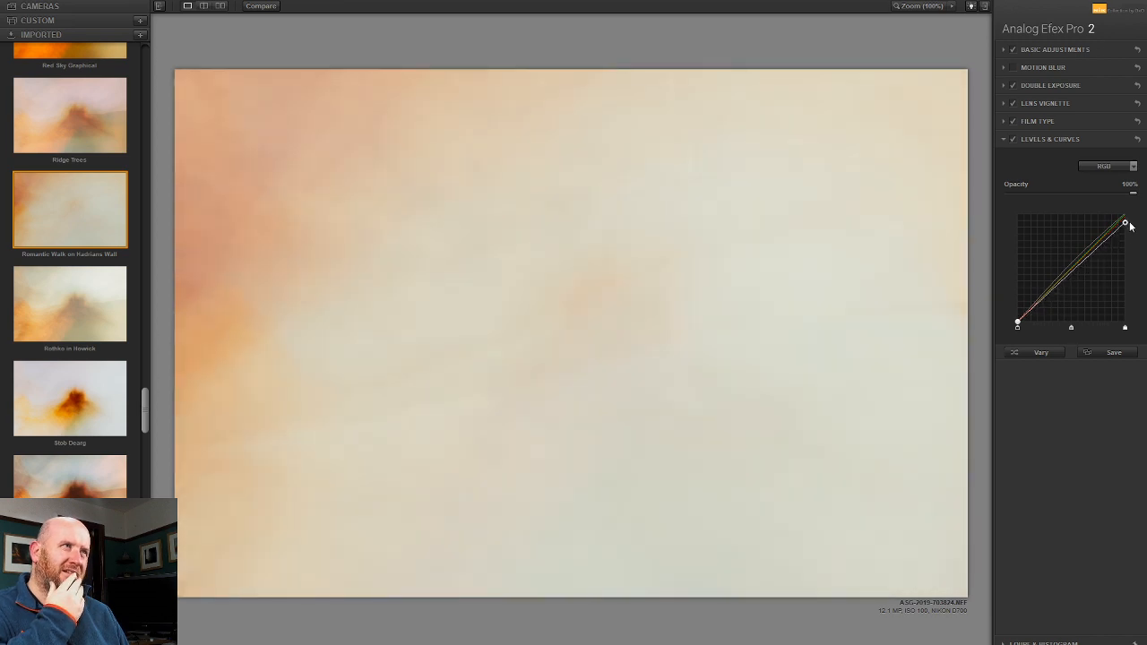
Switch Levels & Curves to the Green channel and apply the filter to the photo
{"action": "left_click", "coordinate": [1117, 165]}
{"action": "left_click", "coordinate": [1110, 224]}
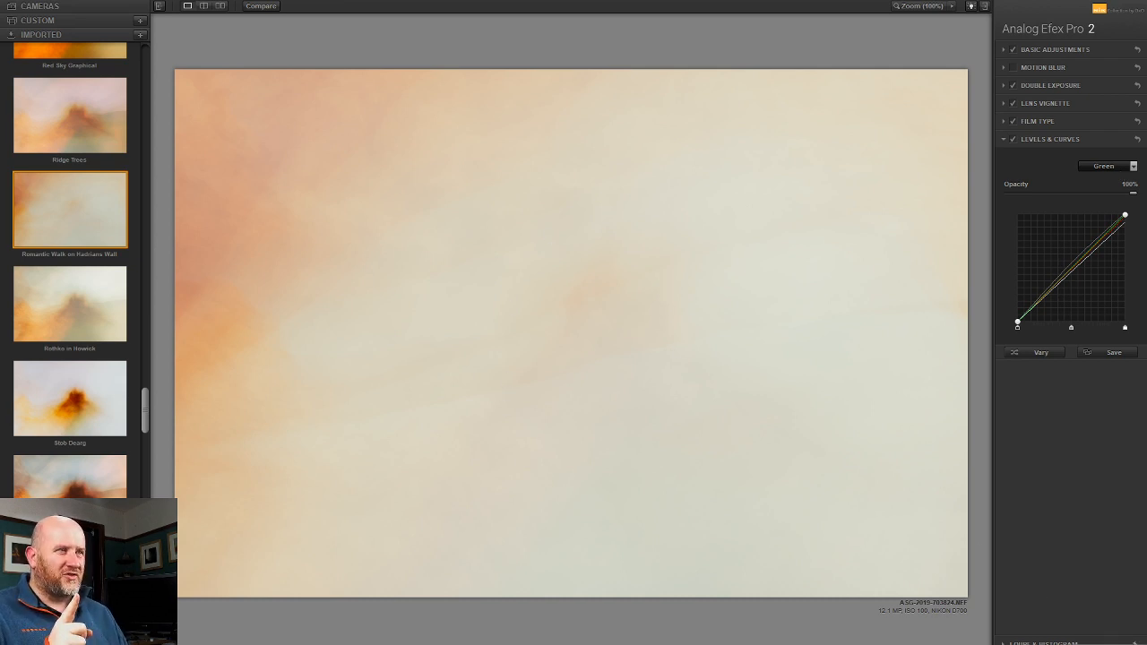
{"action": "left_click", "coordinate": [1114, 644]}
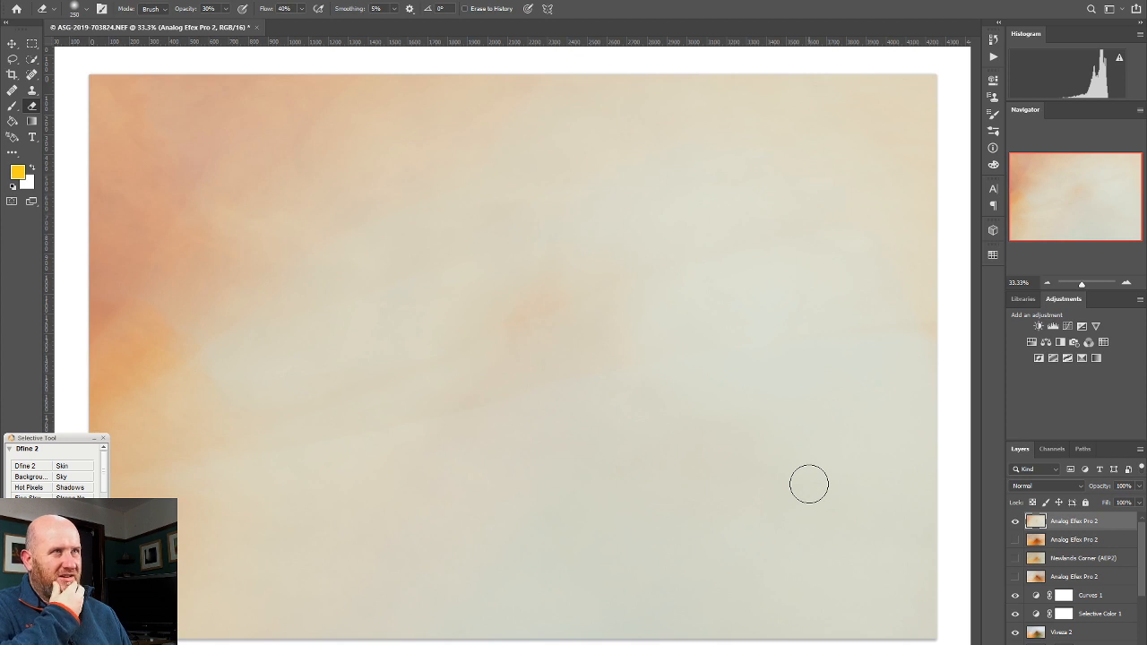
Hide the pale Romantic Walk result layer and start another Analog Efex Pro 2 version on a new layer above Curves 1
{"action": "left_click", "coordinate": [1016, 521]}
{"action": "left_click", "coordinate": [1063, 595]}
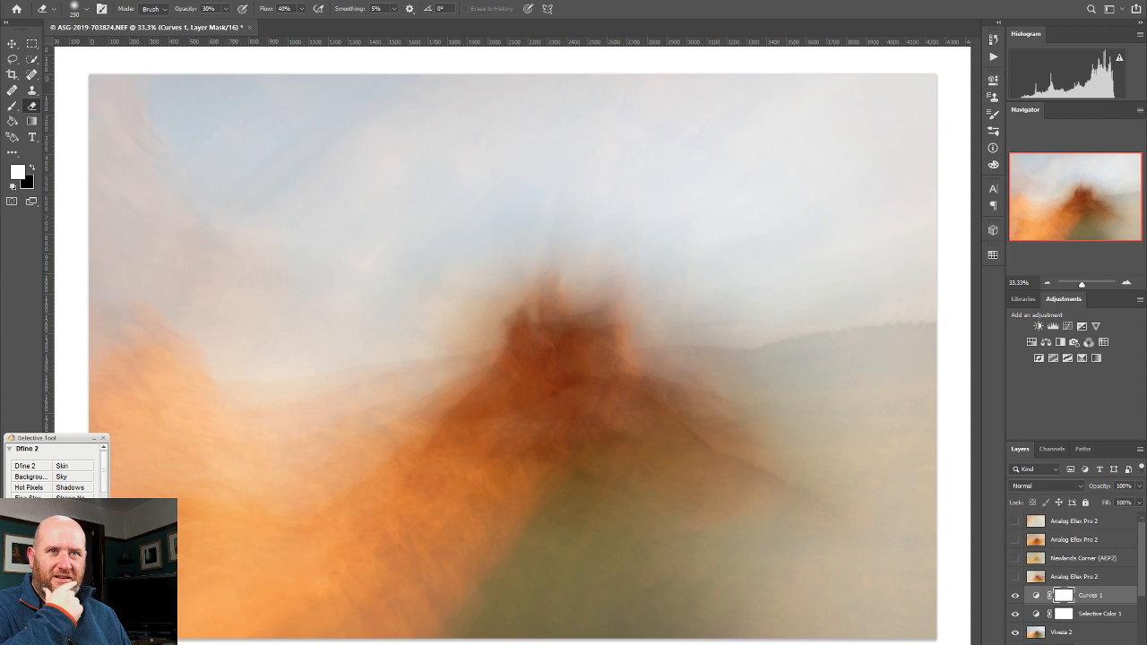
{"action": "key", "text": "ctrl+shift+alt+n"}
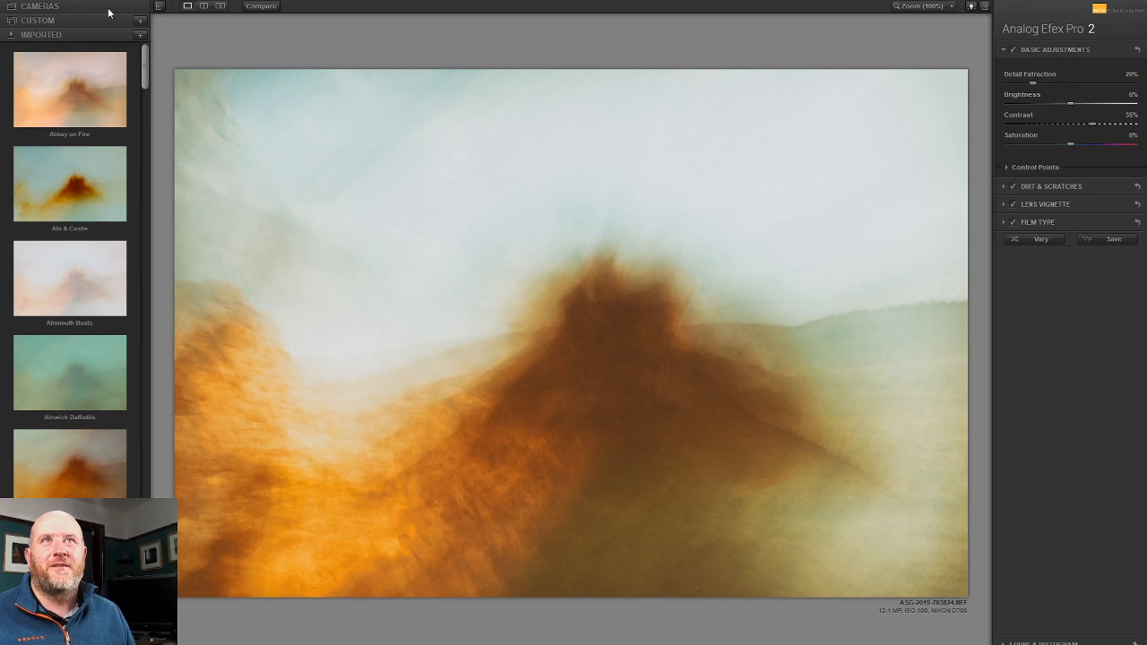
Browse the custom presets and apply Washed Out to the image
{"action": "left_click", "coordinate": [88, 23]}
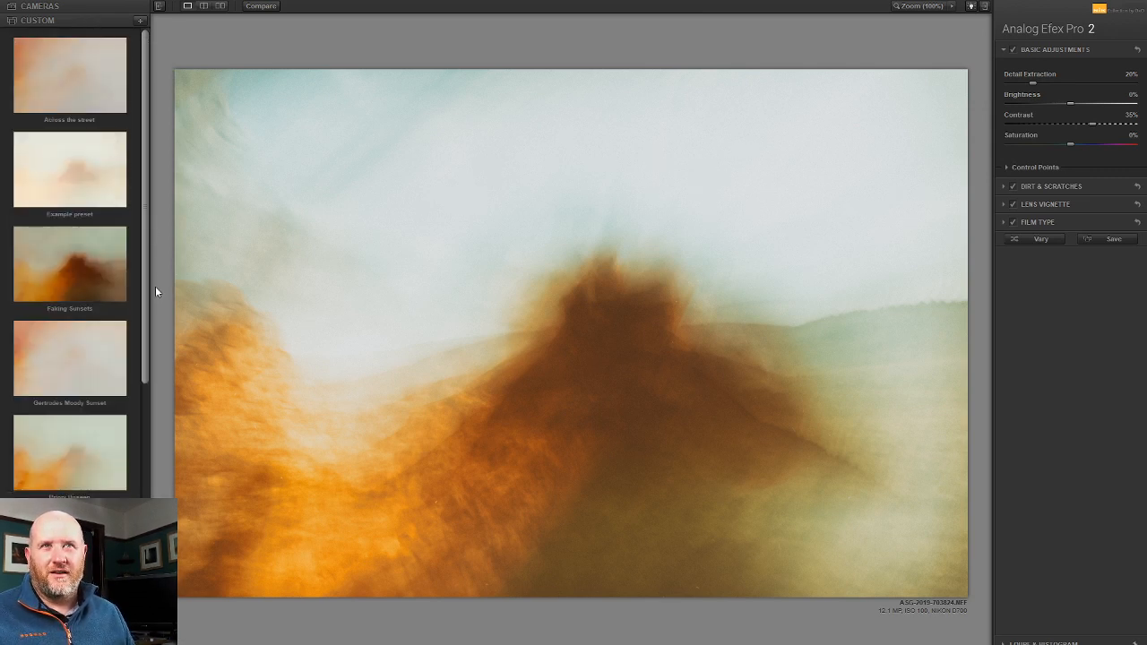
{"action": "left_click_drag", "start_coordinate": [143, 283], "coordinate": [134, 436]}
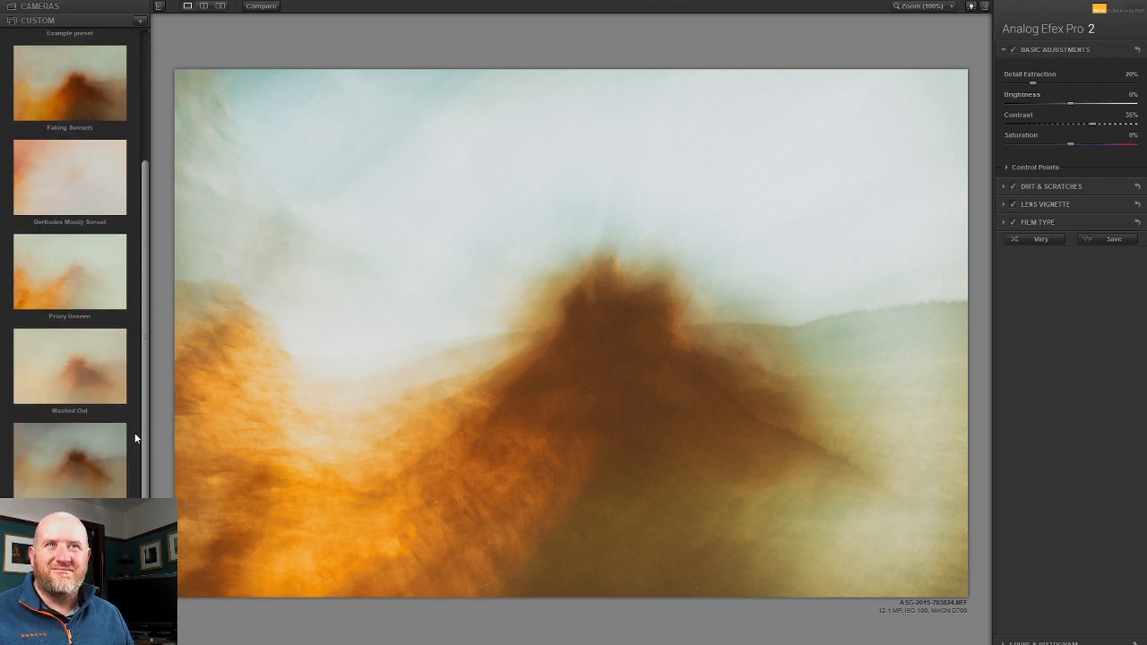
{"action": "left_click", "coordinate": [56, 377]}
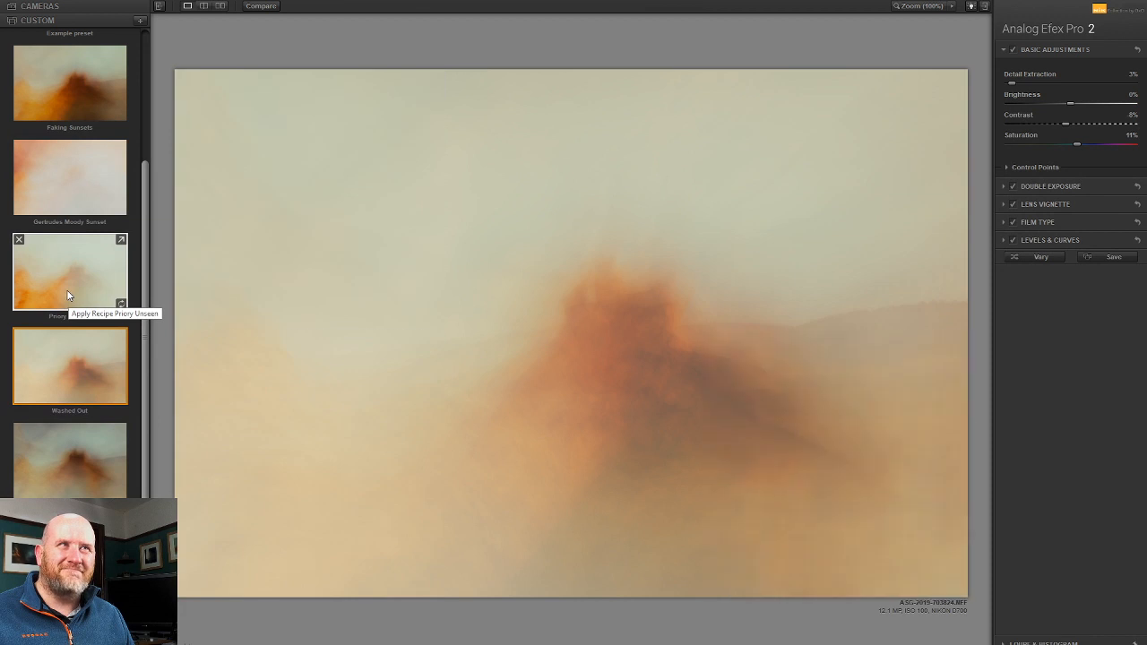
Try the custom presets Priory Unseen, Gertrudes Moody Sunset, Faking Sunsets and Across the street in turn on the image
{"action": "left_click", "coordinate": [67, 289]}
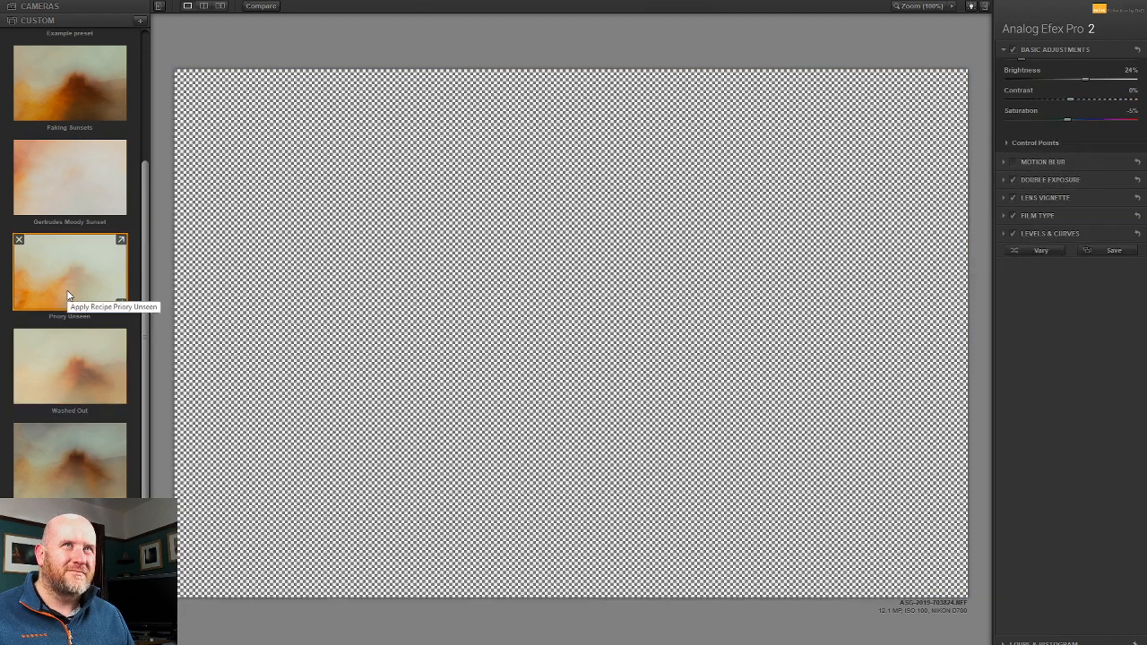
{"action": "left_click_drag", "start_coordinate": [144, 294], "coordinate": [150, 236]}
{"action": "left_click", "coordinate": [108, 274]}
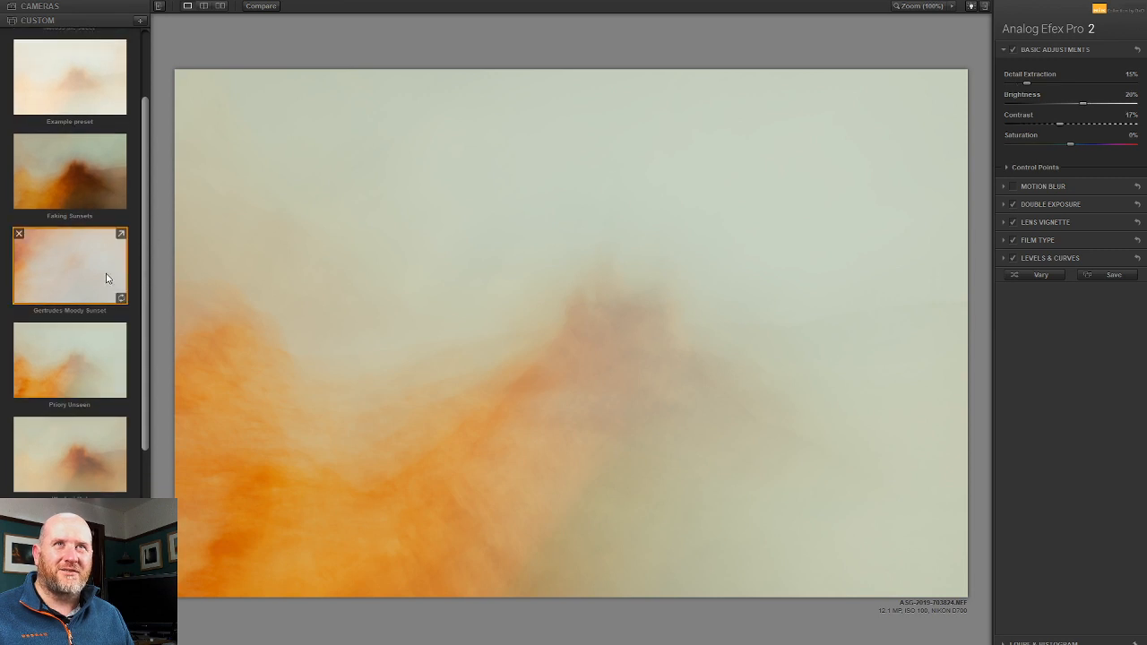
{"action": "left_click", "coordinate": [53, 169]}
{"action": "left_click_drag", "start_coordinate": [148, 264], "coordinate": [146, 196]}
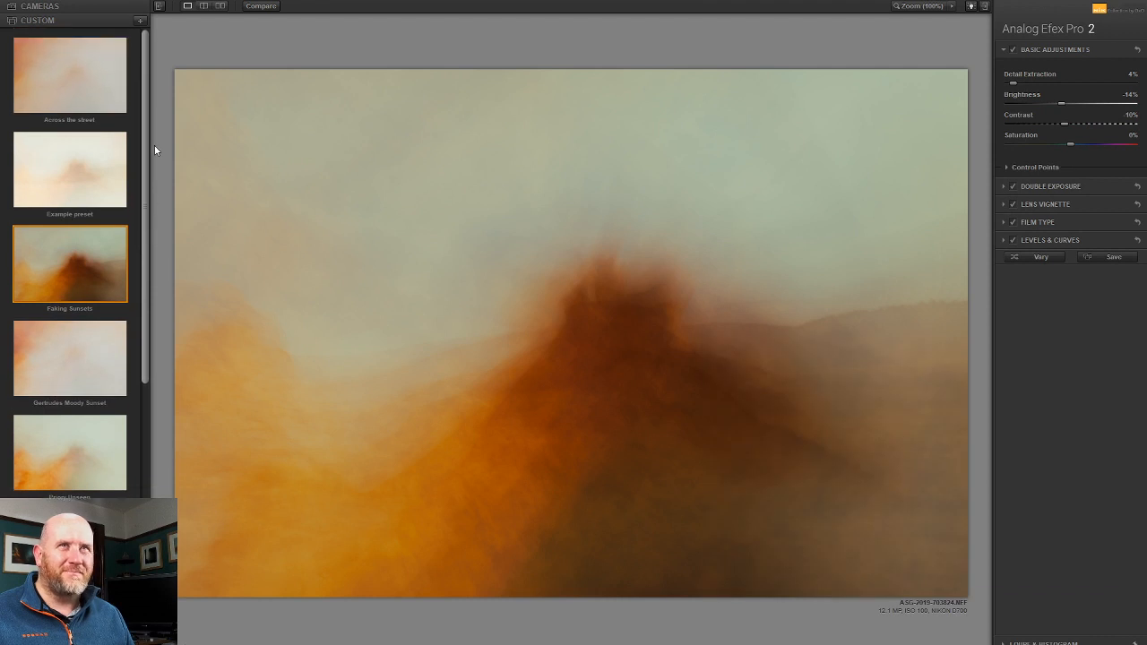
{"action": "left_click", "coordinate": [73, 77]}
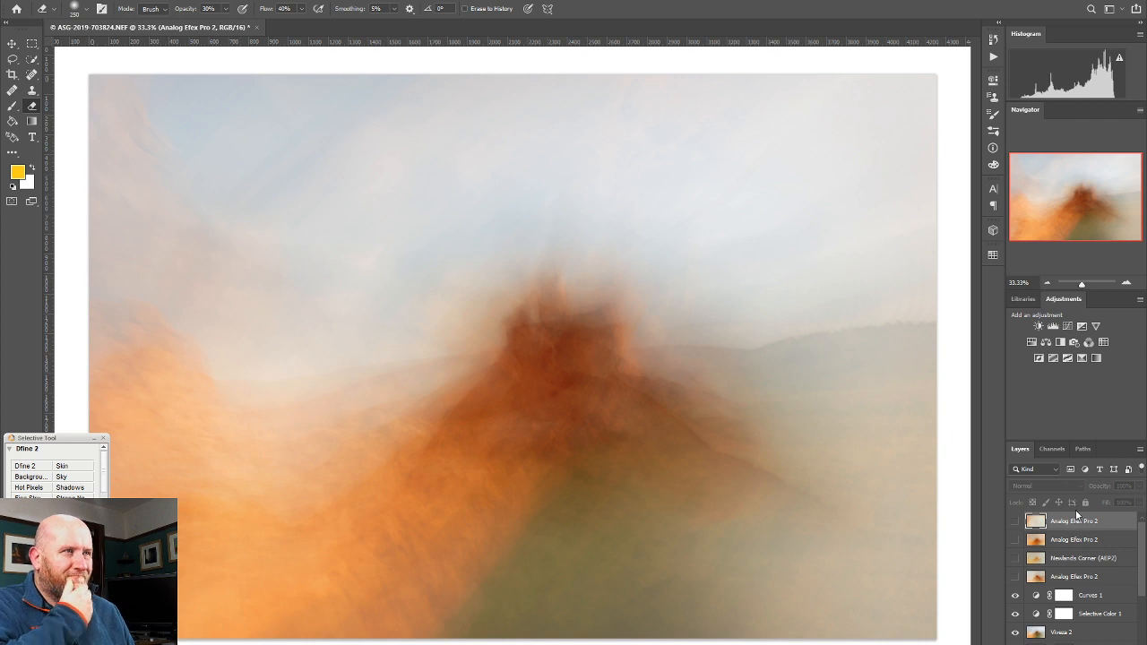
Compare the Analog Efex Pro 2 versions by toggling the bottom one, and make all four result layers visible
{"action": "left_click", "coordinate": [1015, 579]}
{"action": "left_click", "coordinate": [1014, 579]}
{"action": "left_click", "coordinate": [1015, 578]}
{"action": "left_click", "coordinate": [1016, 563]}
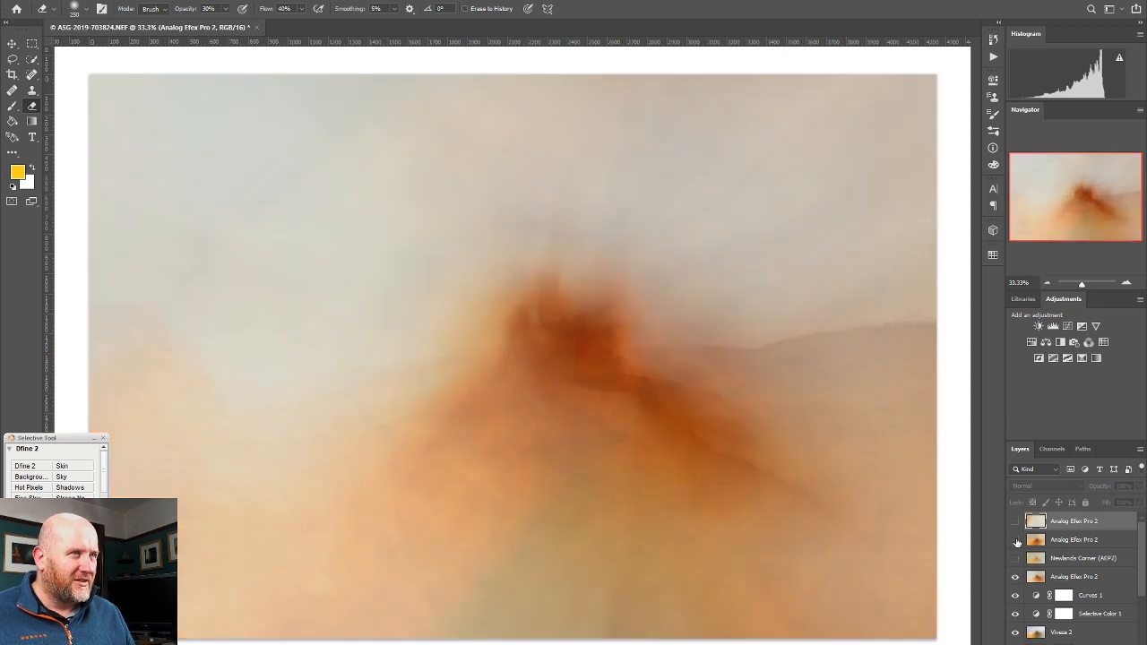
{"action": "left_click", "coordinate": [1016, 542]}
{"action": "left_click", "coordinate": [1016, 525]}
{"action": "left_click", "coordinate": [1016, 561]}
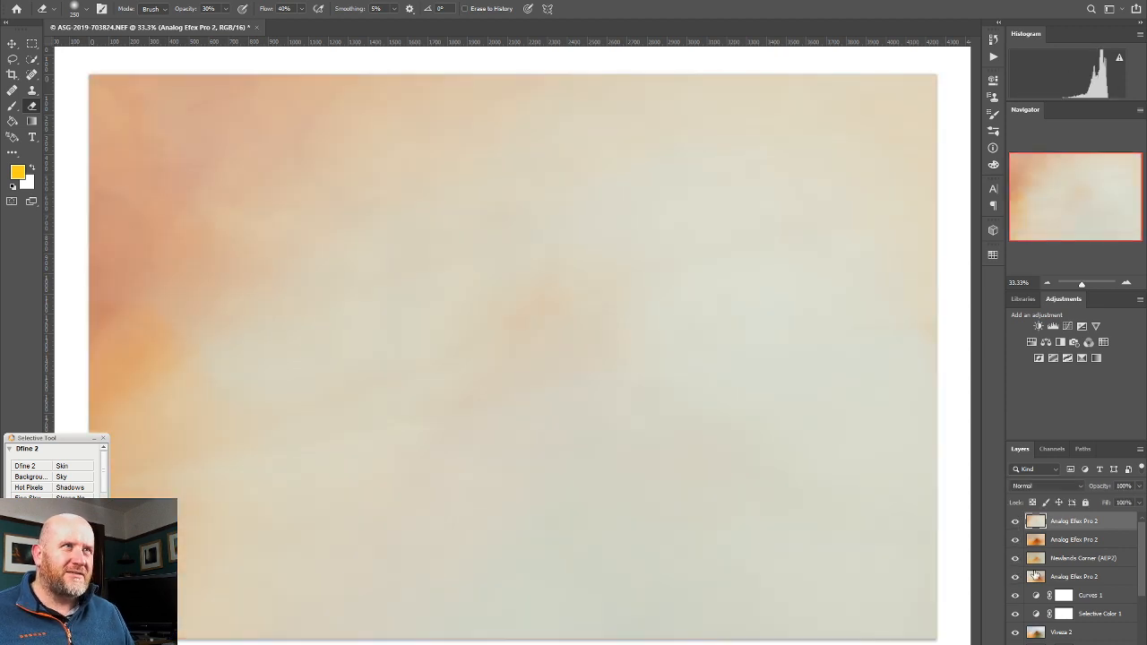
Try the Soft Light blend mode on the topmost Analog Efex Pro 2 layer and compare the image with and without it
{"action": "left_click", "coordinate": [1045, 486]}
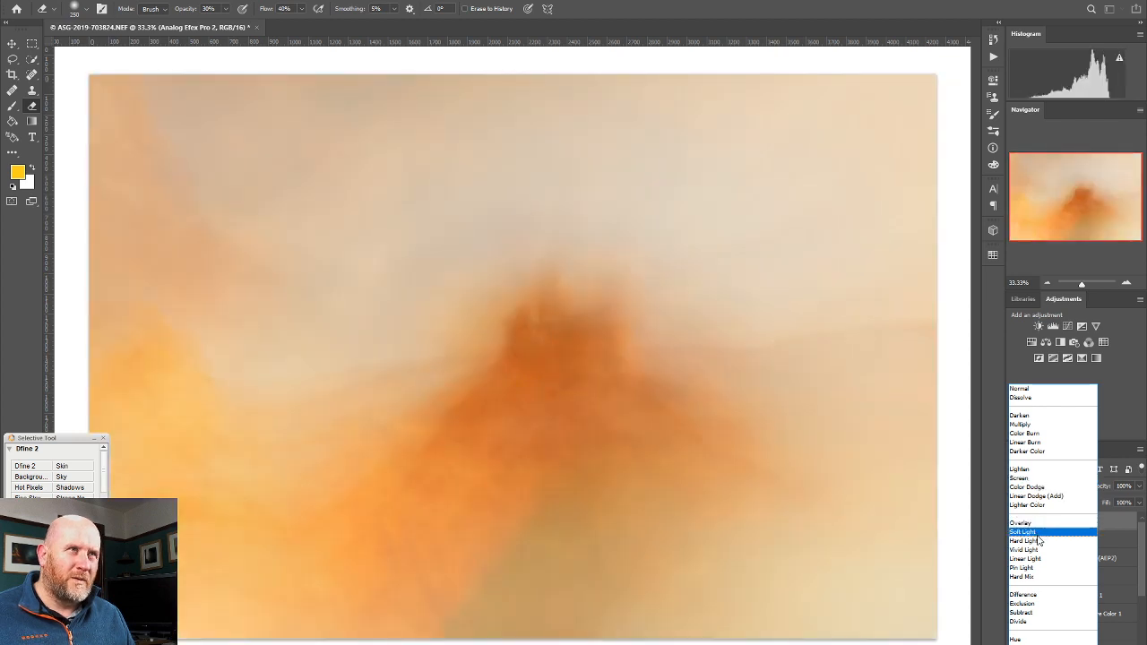
{"action": "left_click", "coordinate": [1038, 535]}
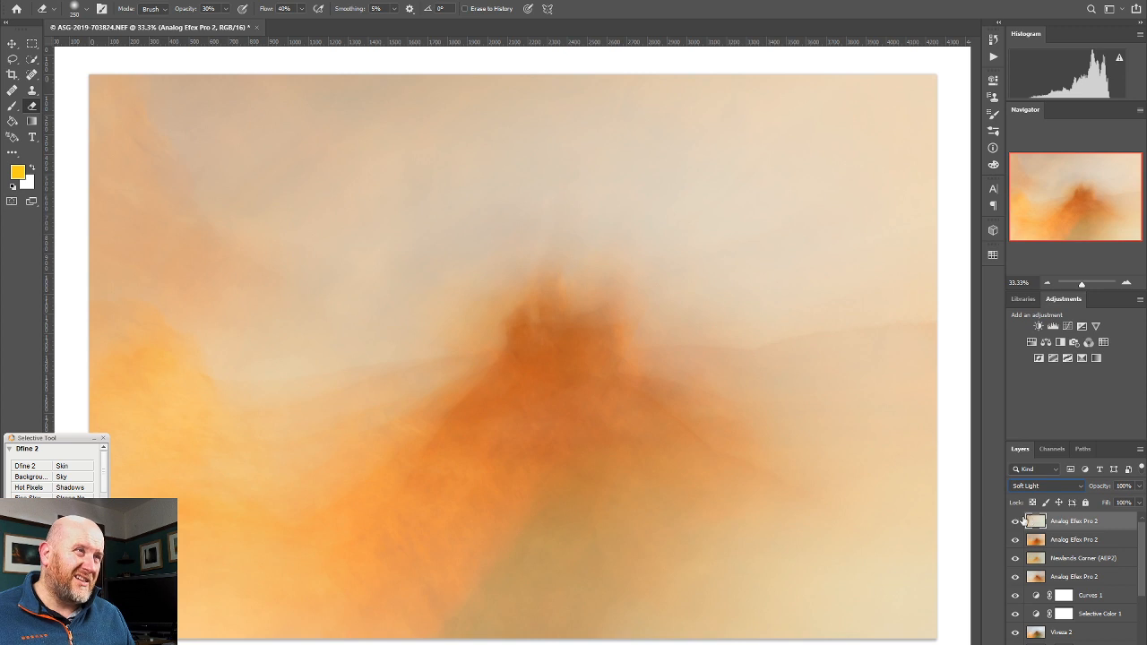
{"action": "left_click", "coordinate": [1014, 522]}
{"action": "left_click", "coordinate": [1015, 522]}
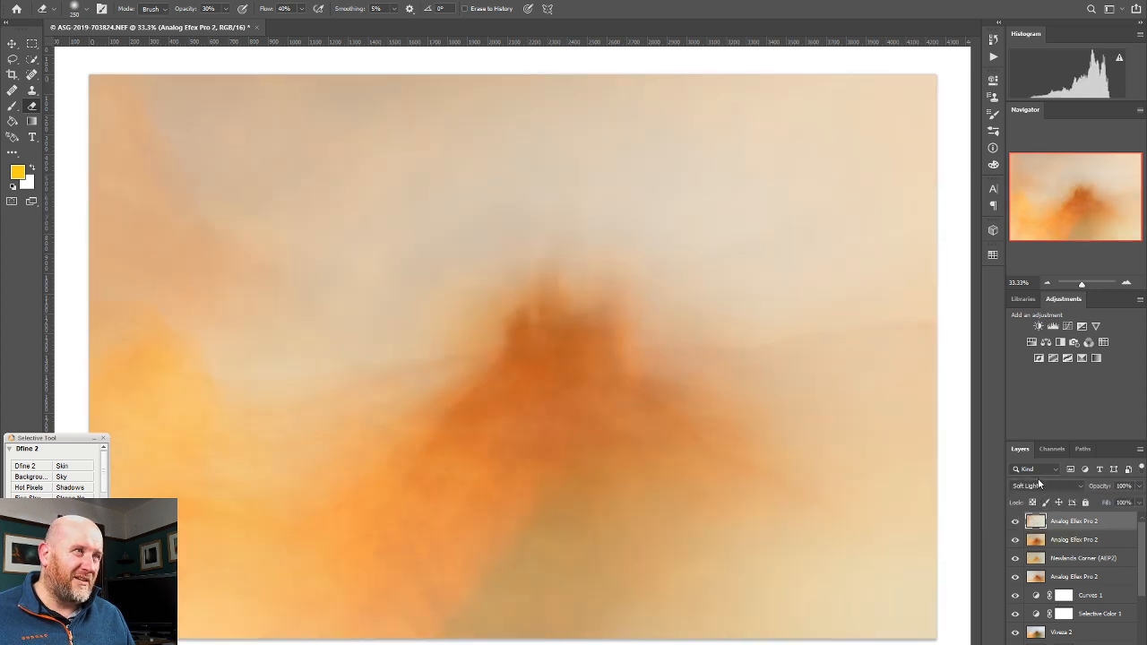
Set the topmost Analog Efex Pro 2 layer's blend mode back to Normal and hide the layer
{"action": "left_click", "coordinate": [1040, 485]}
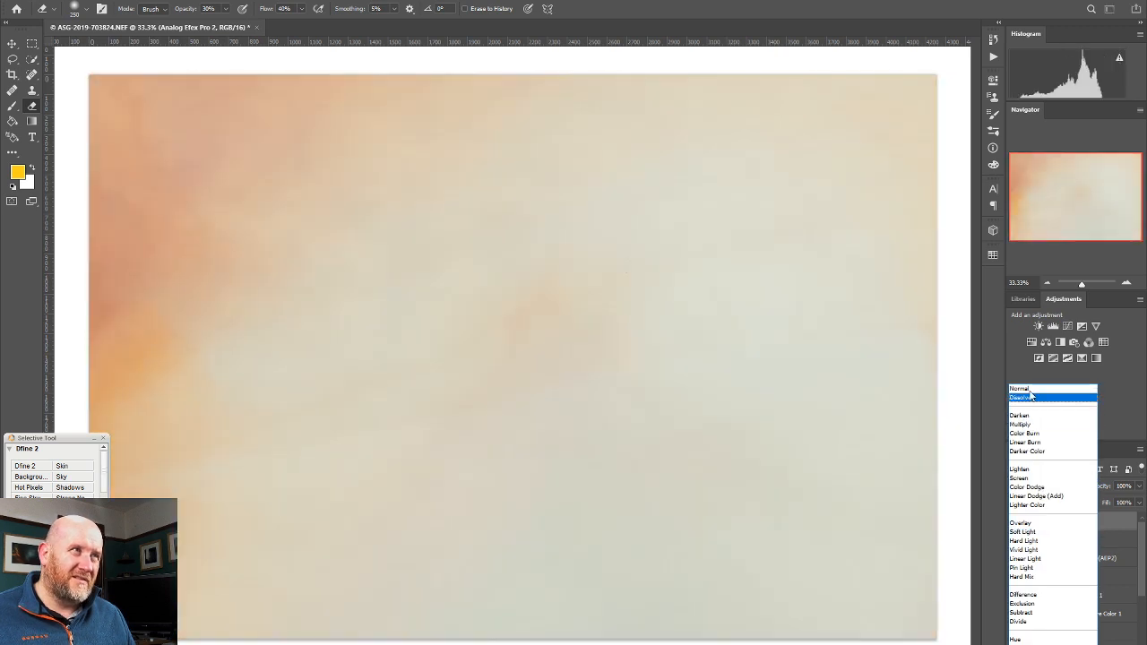
{"action": "left_click", "coordinate": [1029, 390]}
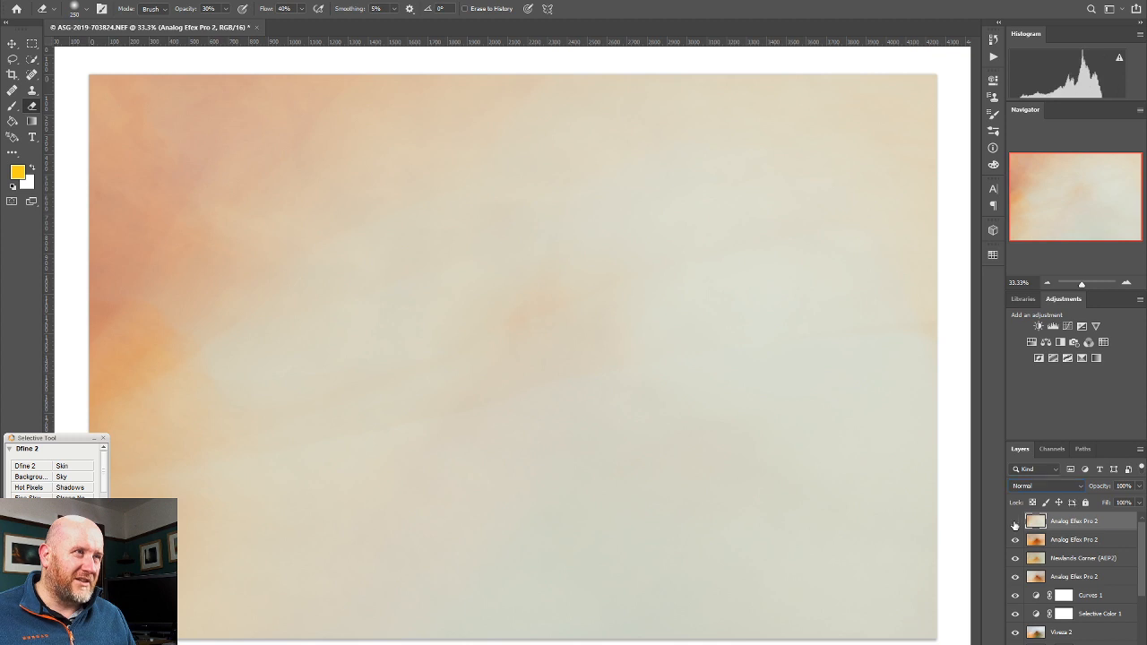
{"action": "left_click", "coordinate": [1016, 521]}
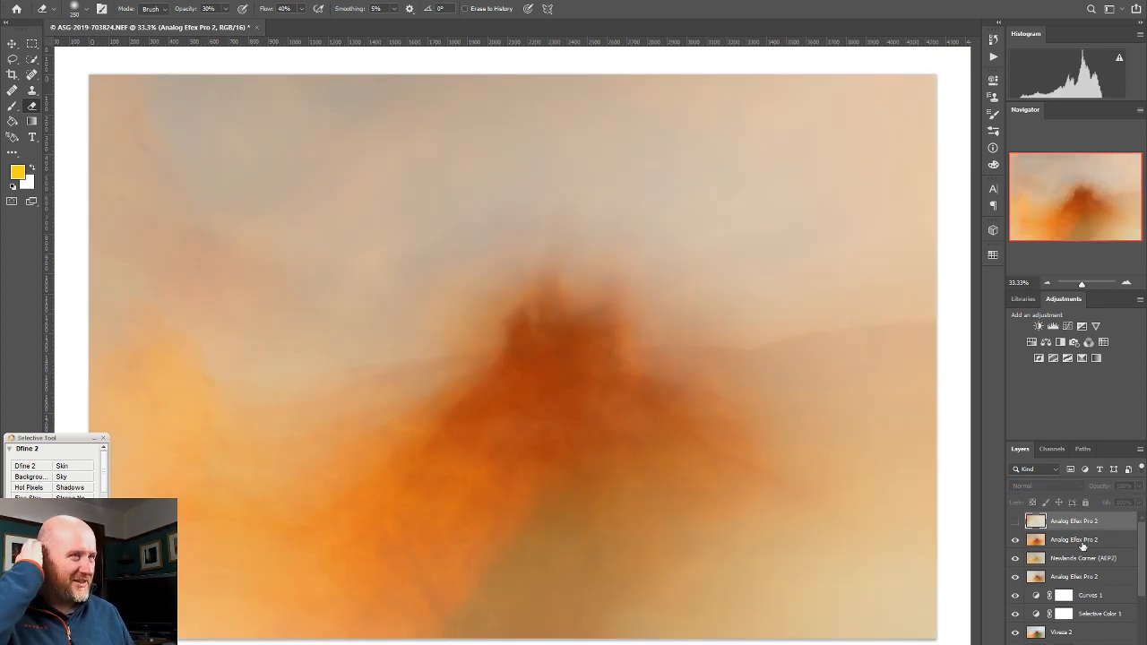
Try the Darken blend mode on the upper visible Analog Efex Pro 2 layer and Newlands Corner (AEP2), toggling each to compare
{"action": "left_click", "coordinate": [1080, 541]}
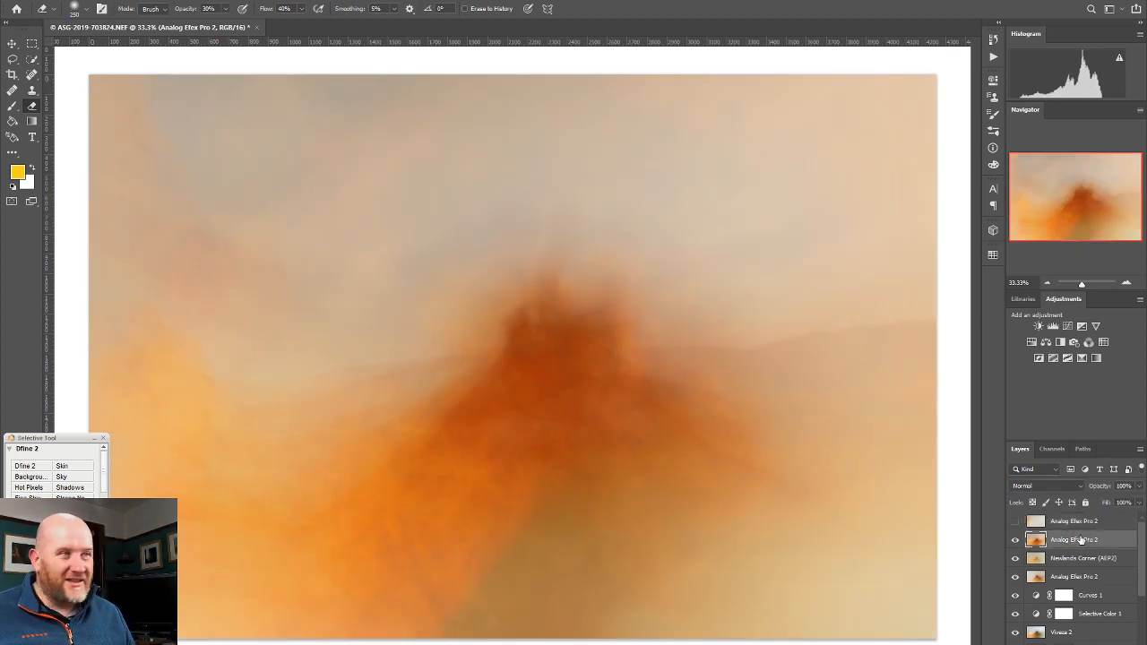
{"action": "left_click", "coordinate": [1077, 563], "text": "shift"}
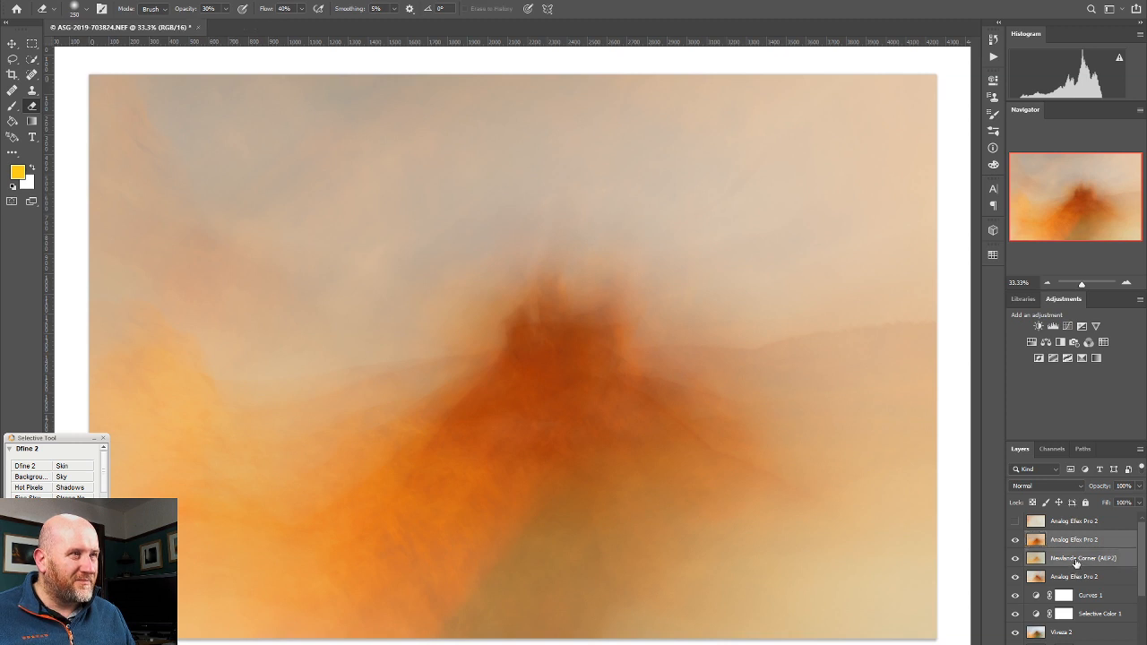
{"action": "left_click", "coordinate": [1049, 485]}
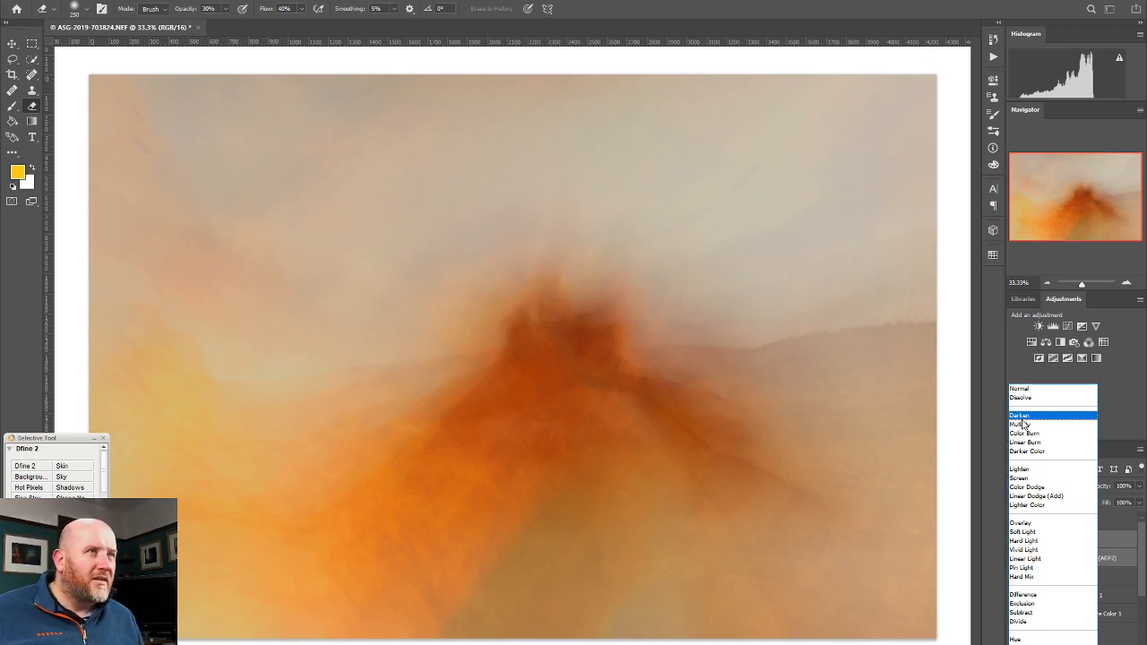
{"action": "left_click", "coordinate": [1022, 419]}
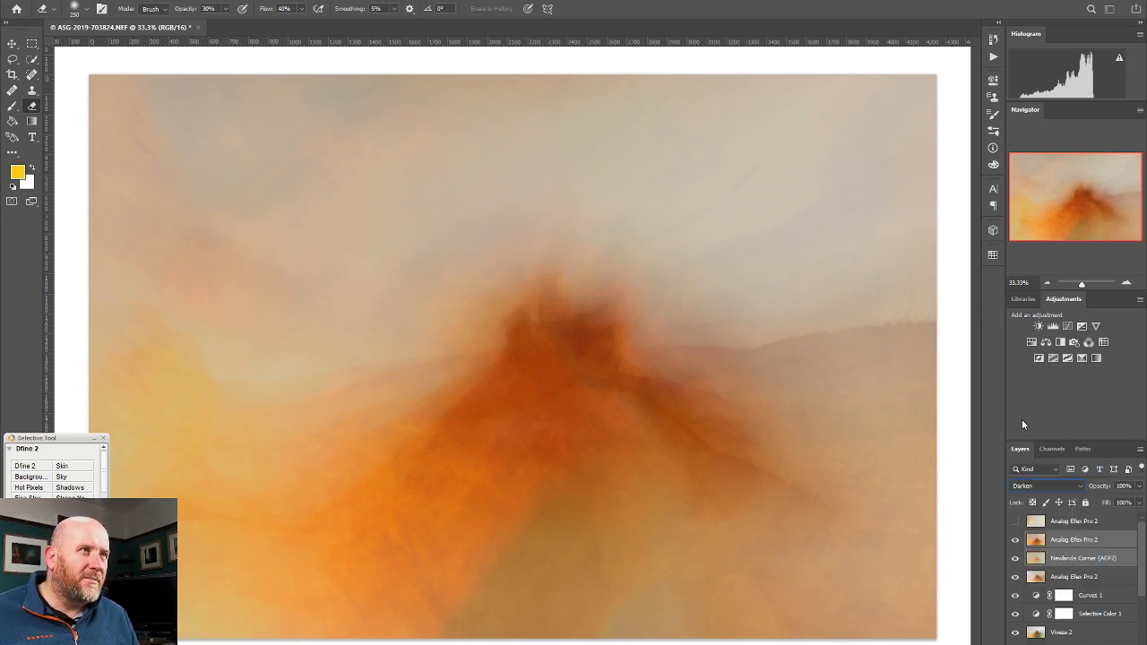
{"action": "left_click", "coordinate": [1015, 543]}
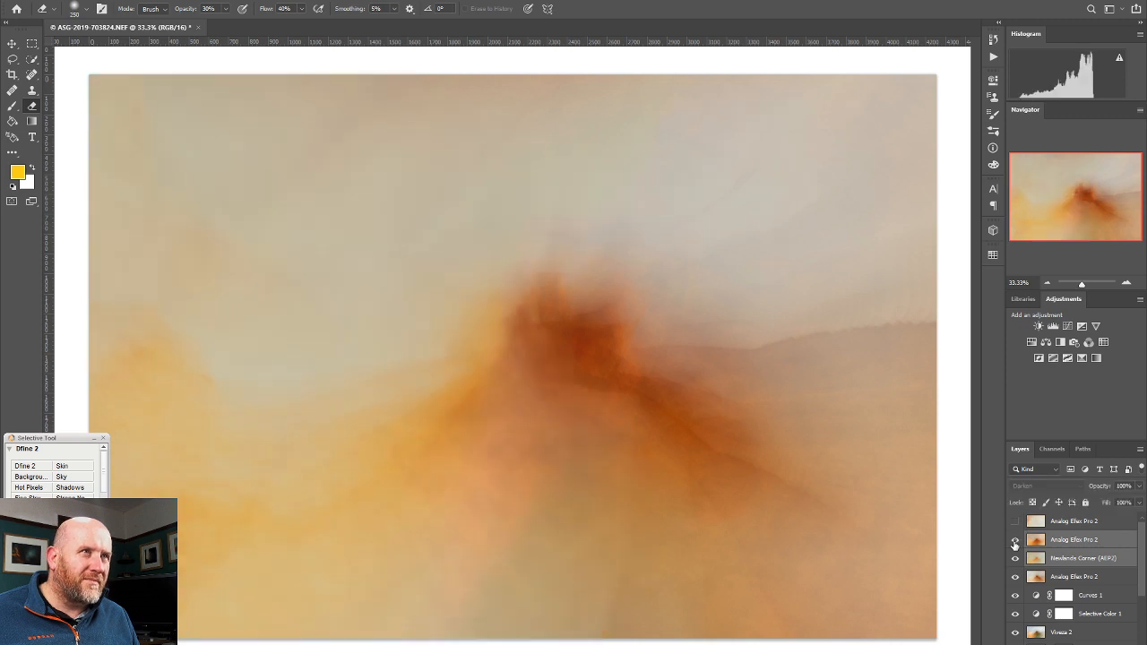
{"action": "left_click", "coordinate": [1015, 542]}
{"action": "left_click", "coordinate": [1016, 560]}
{"action": "left_click", "coordinate": [1015, 559]}
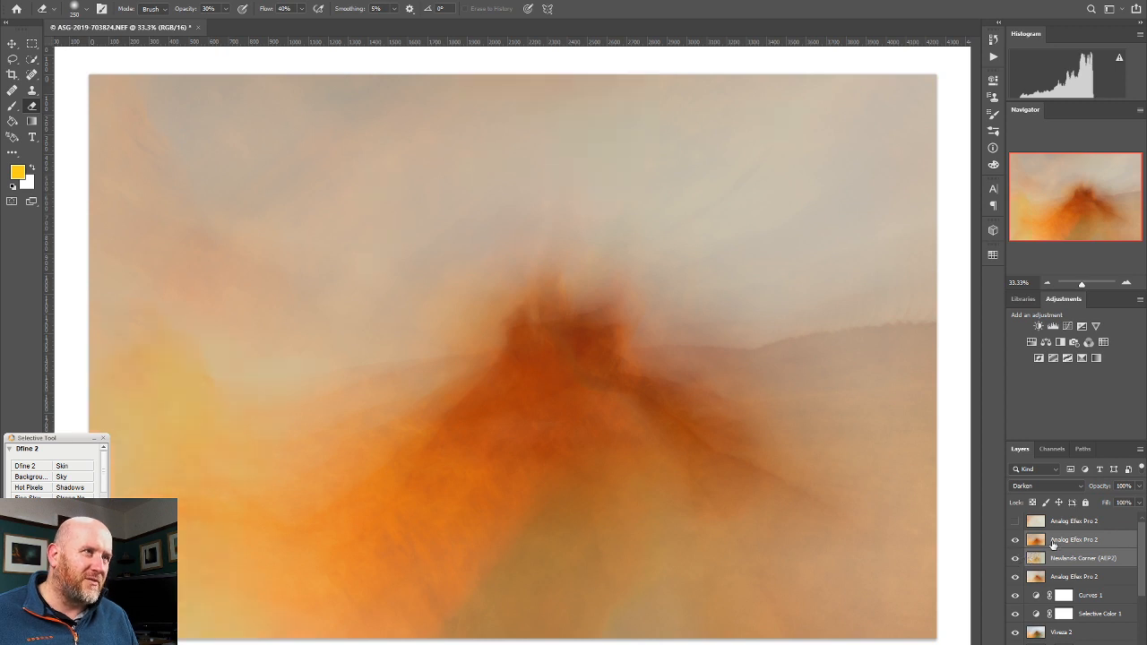
Try the Overlay blend mode on the two selected layers and return both to Normal
{"action": "left_click", "coordinate": [1050, 485]}
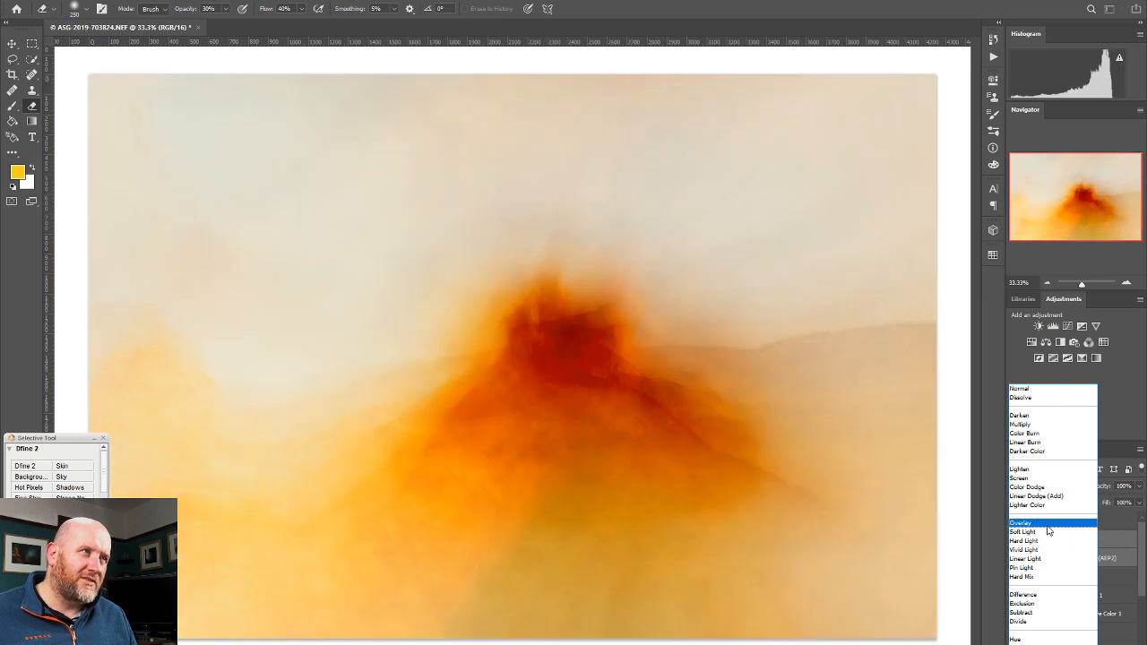
{"action": "left_click", "coordinate": [1047, 524]}
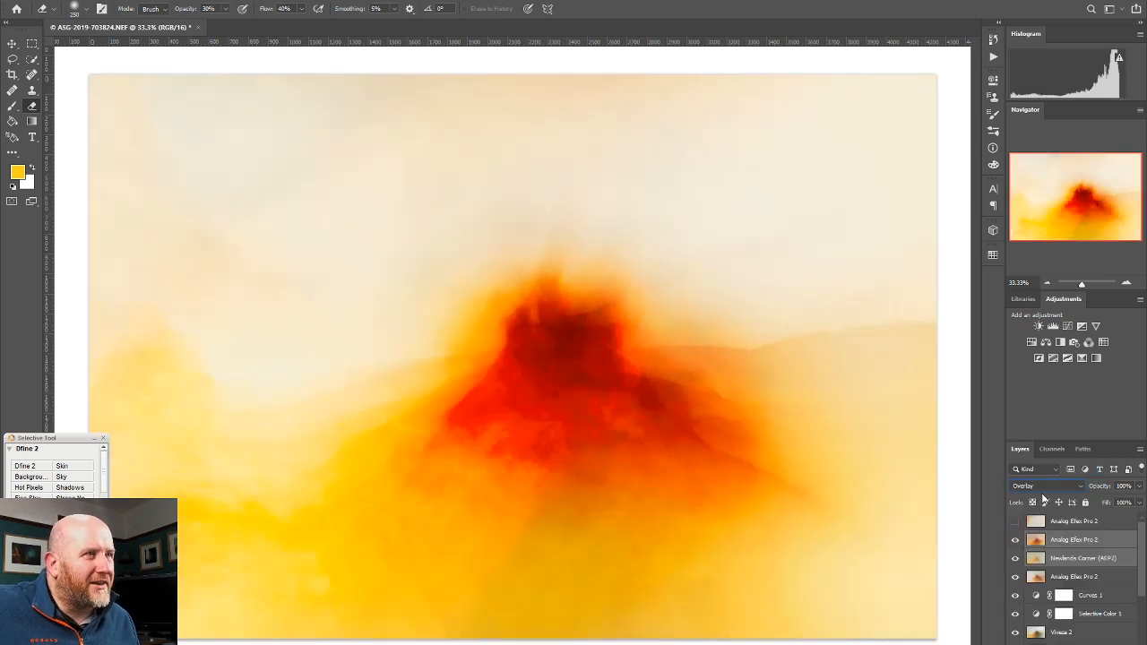
{"action": "left_click", "coordinate": [1045, 490]}
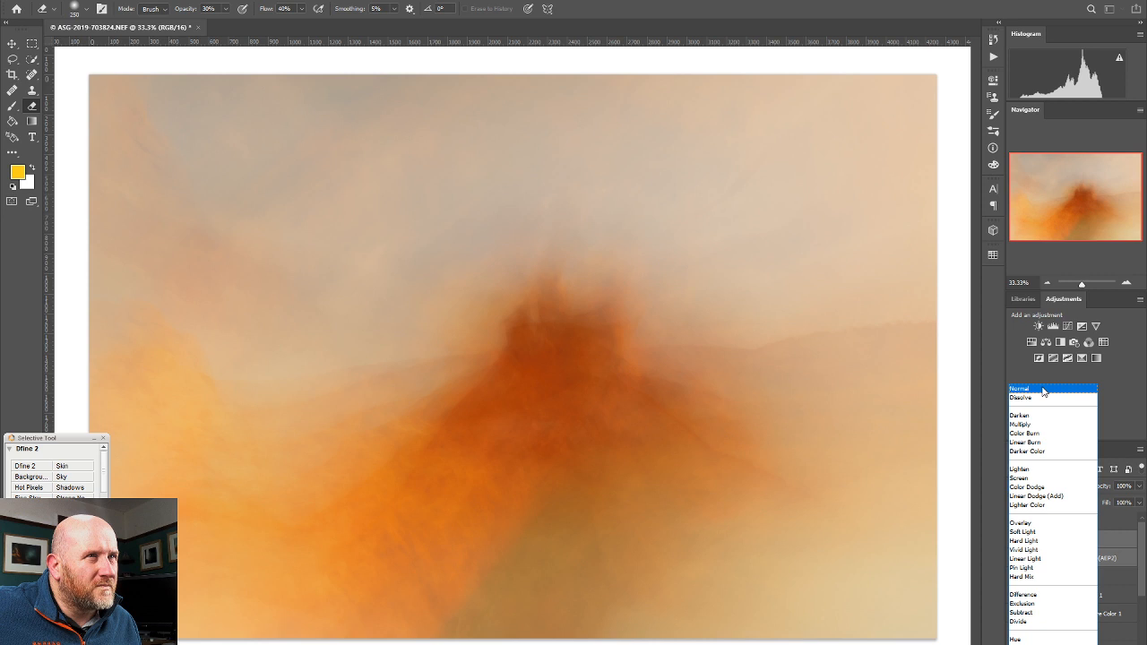
{"action": "left_click", "coordinate": [1043, 390]}
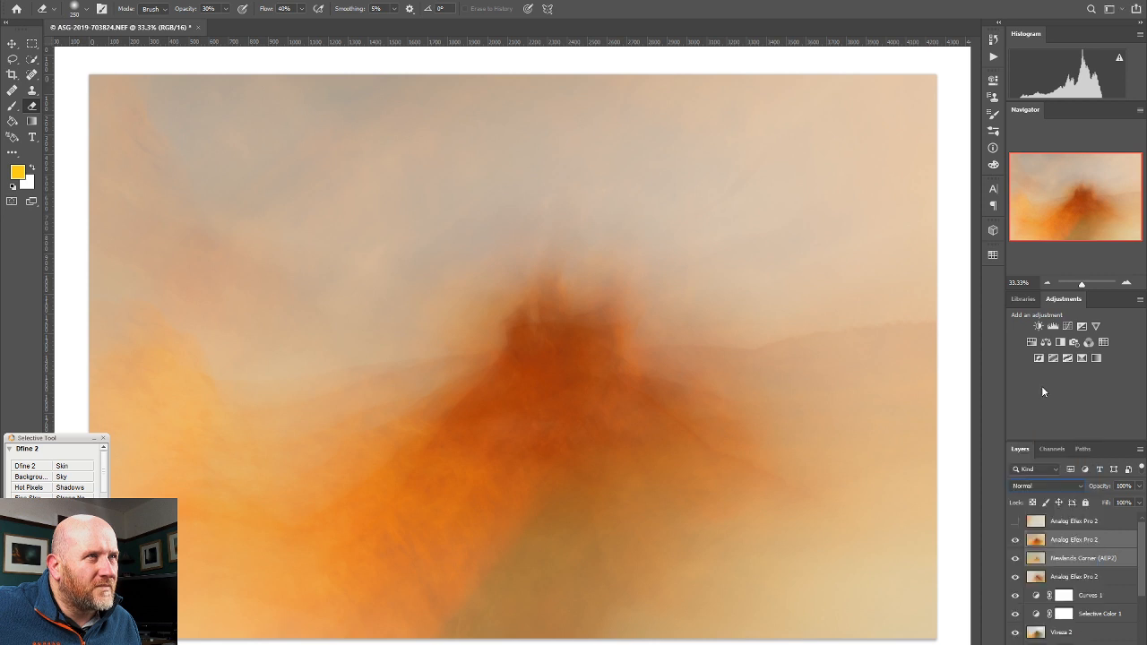
Move Newlands Corner (AEP2) above the neighbouring Analog Efex Pro 2 layer, hide it, and compare the image with and without the layer below
{"action": "left_click", "coordinate": [1015, 541]}
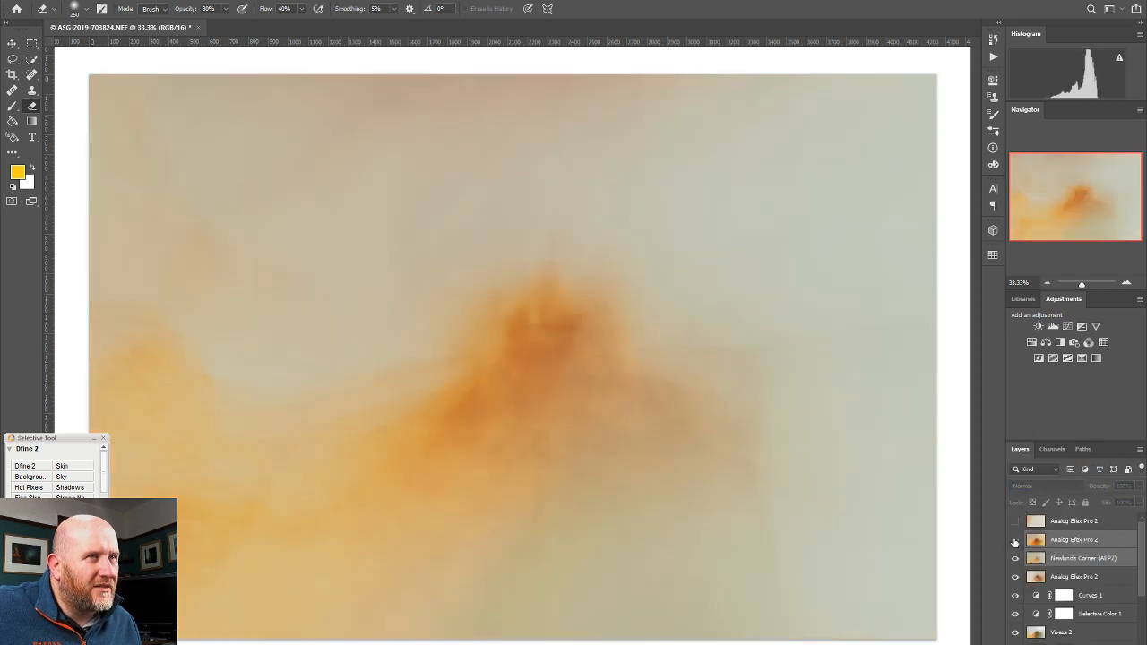
{"action": "left_click", "coordinate": [1015, 541]}
{"action": "left_click_drag", "start_coordinate": [1074, 561], "coordinate": [1036, 541]}
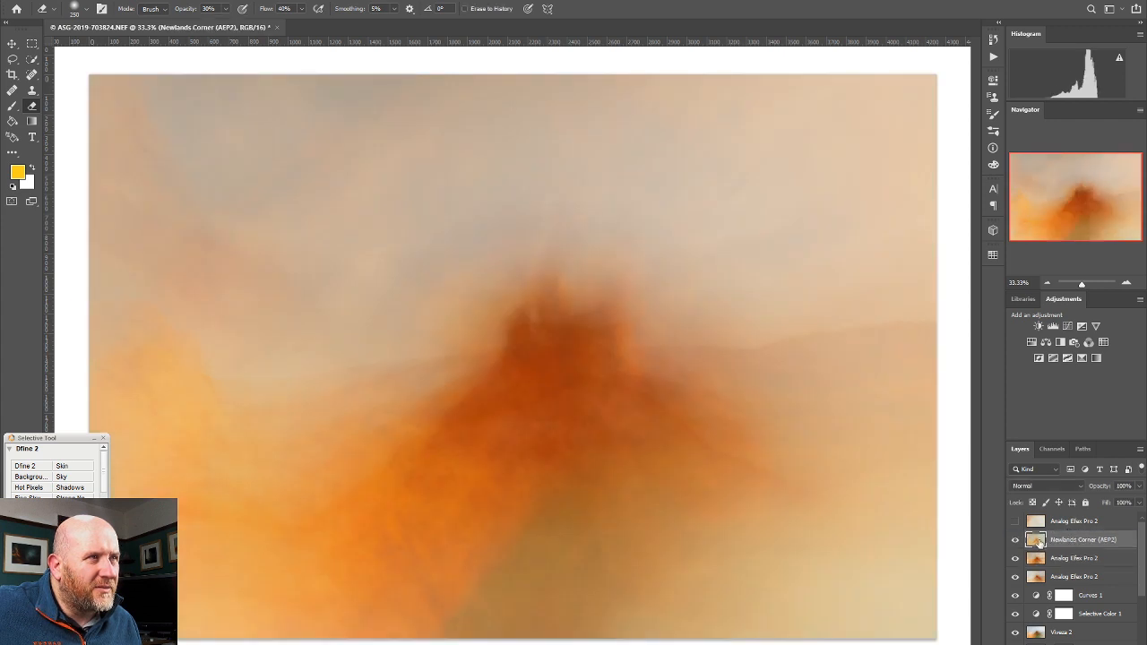
{"action": "left_click", "coordinate": [1016, 541]}
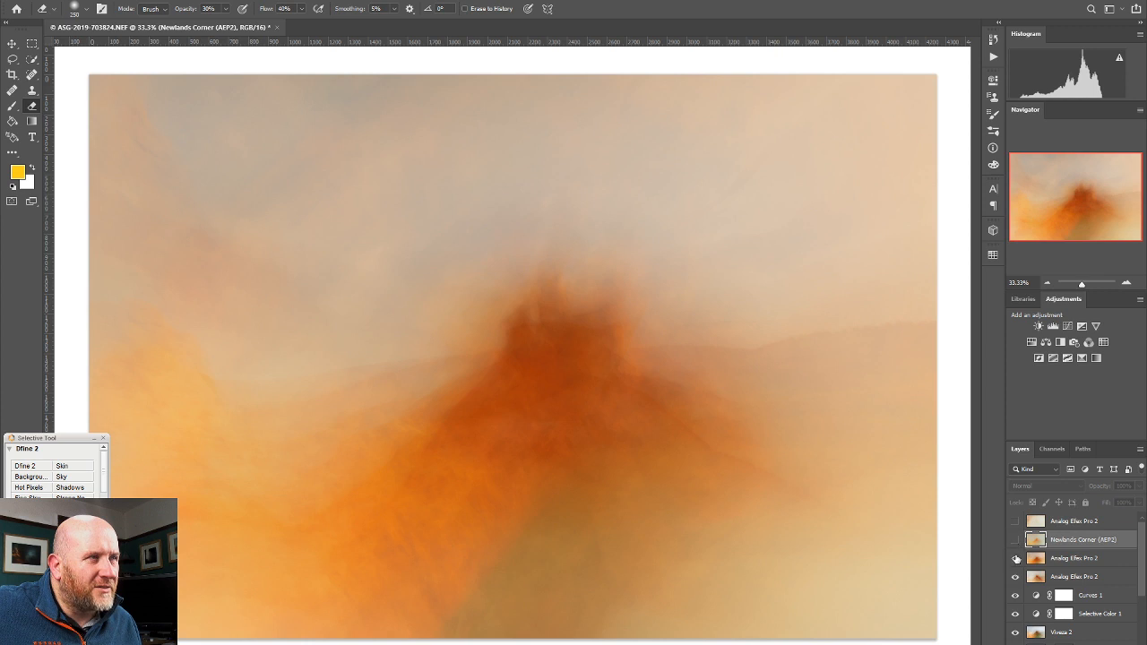
{"action": "left_click", "coordinate": [1015, 557]}
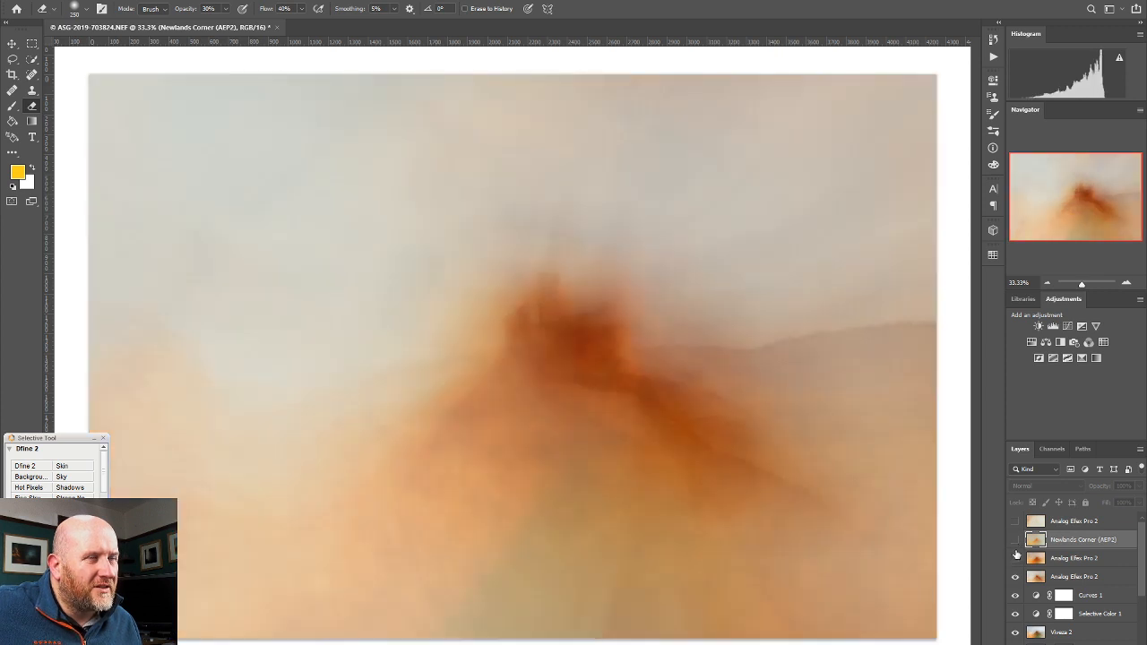
{"action": "left_click", "coordinate": [1016, 559]}
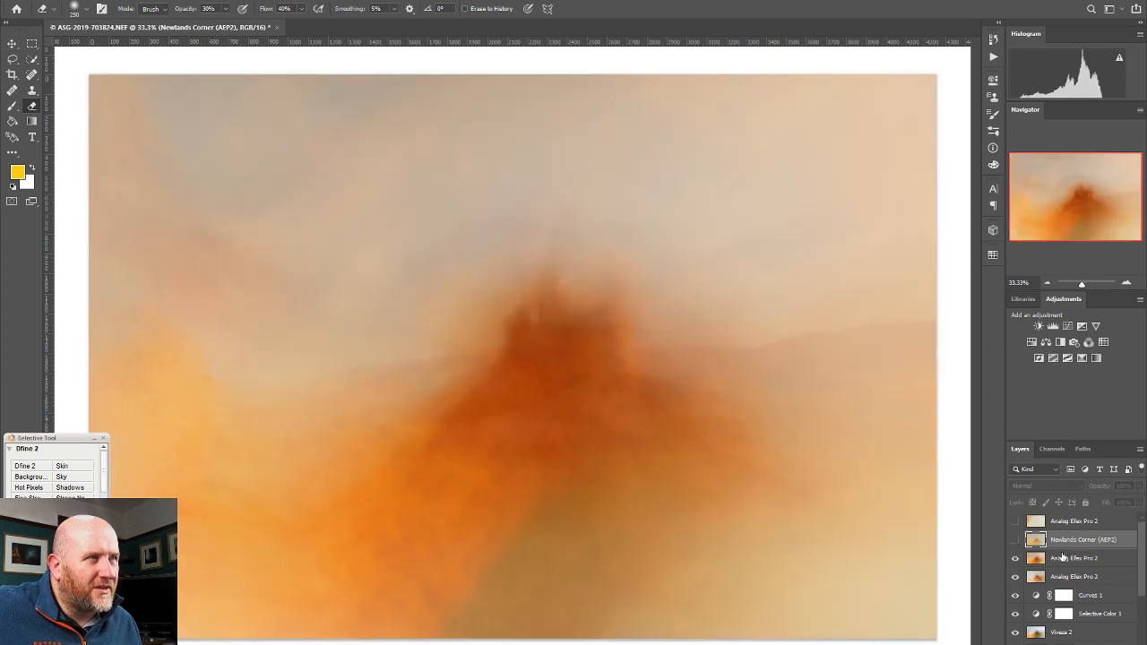
Set the Analog Efex Pro 2 layer directly below Newlands Corner to Lighten and toggle it to compare the effect
{"action": "left_click", "coordinate": [1062, 557]}
{"action": "left_click", "coordinate": [1042, 486]}
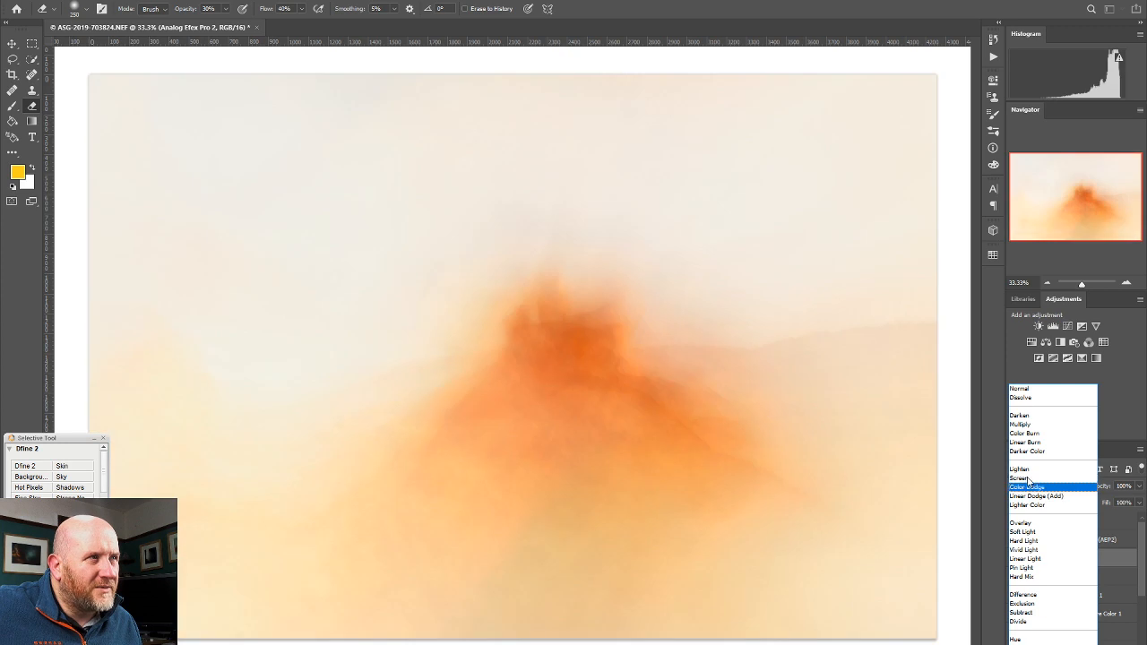
{"action": "left_click", "coordinate": [1027, 470]}
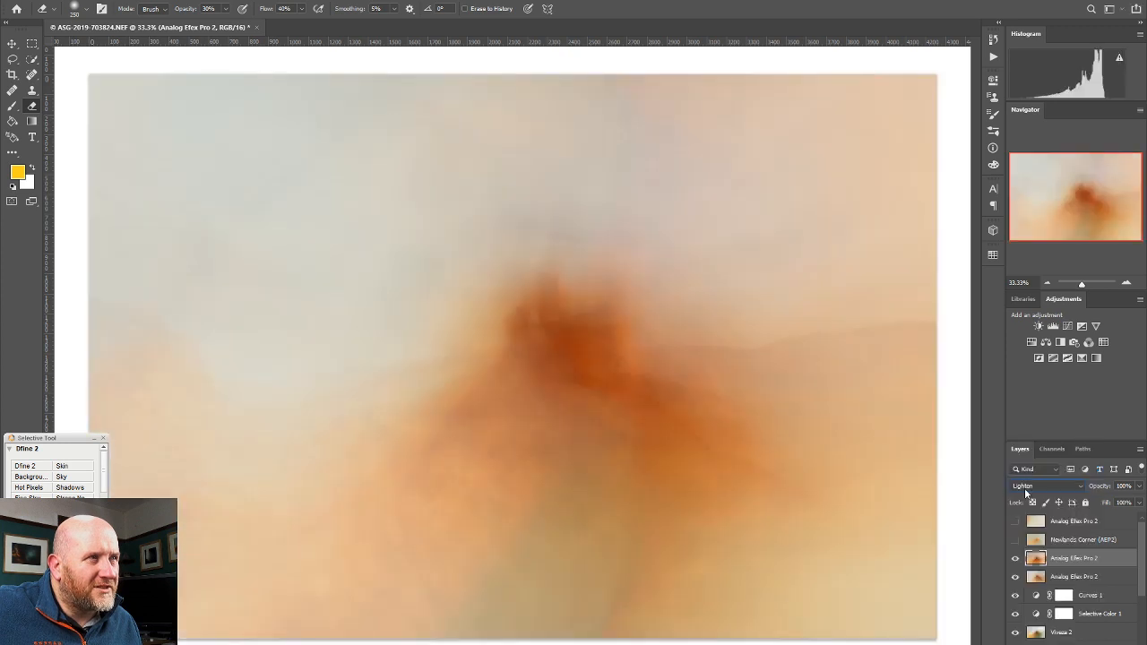
{"action": "left_click", "coordinate": [1016, 560]}
{"action": "left_click", "coordinate": [1016, 560]}
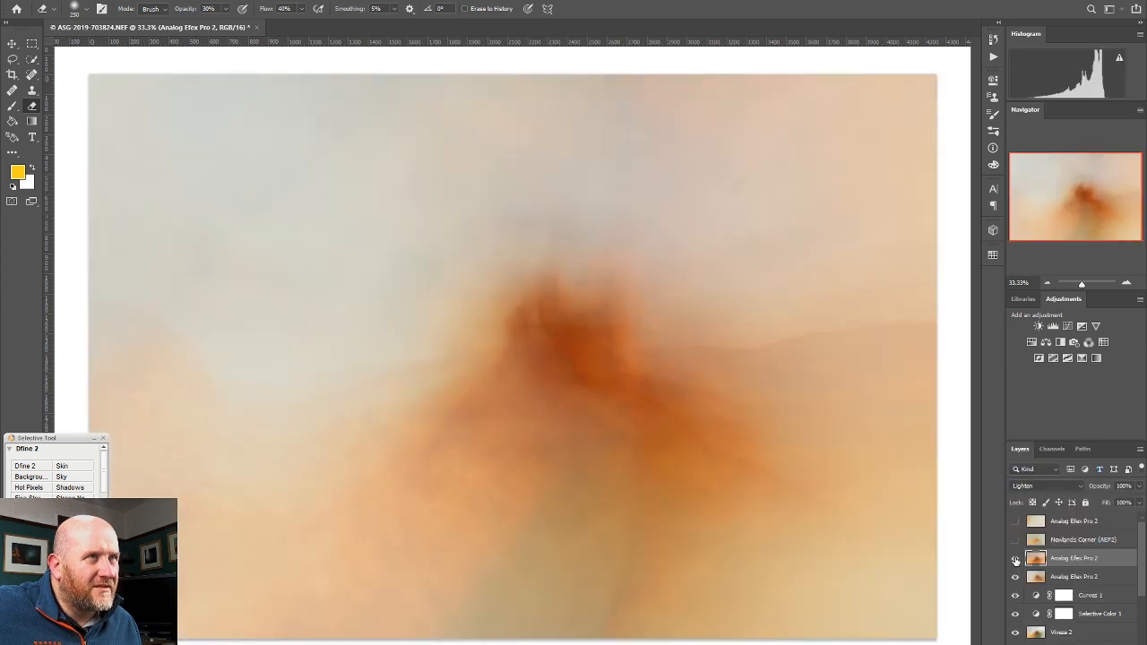
{"action": "left_click", "coordinate": [1016, 560]}
{"action": "left_click", "coordinate": [1015, 560]}
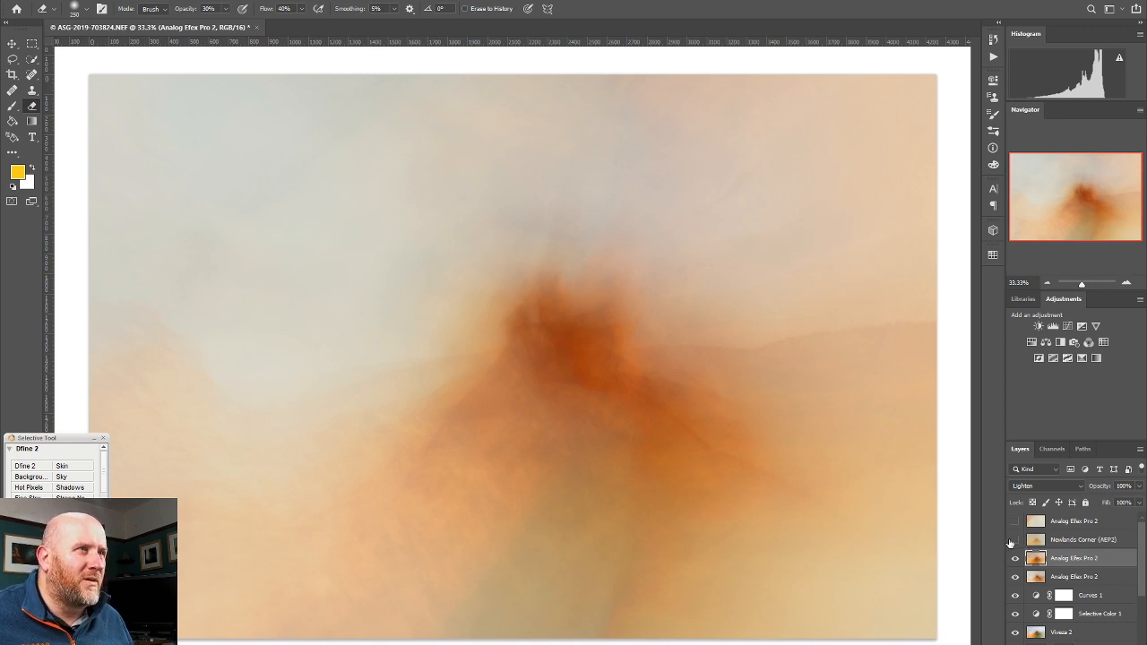
Show the Newlands Corner (AEP2) layer and try the Soft Light blend mode on it
{"action": "left_click", "coordinate": [1008, 539]}
{"action": "left_click", "coordinate": [1042, 542]}
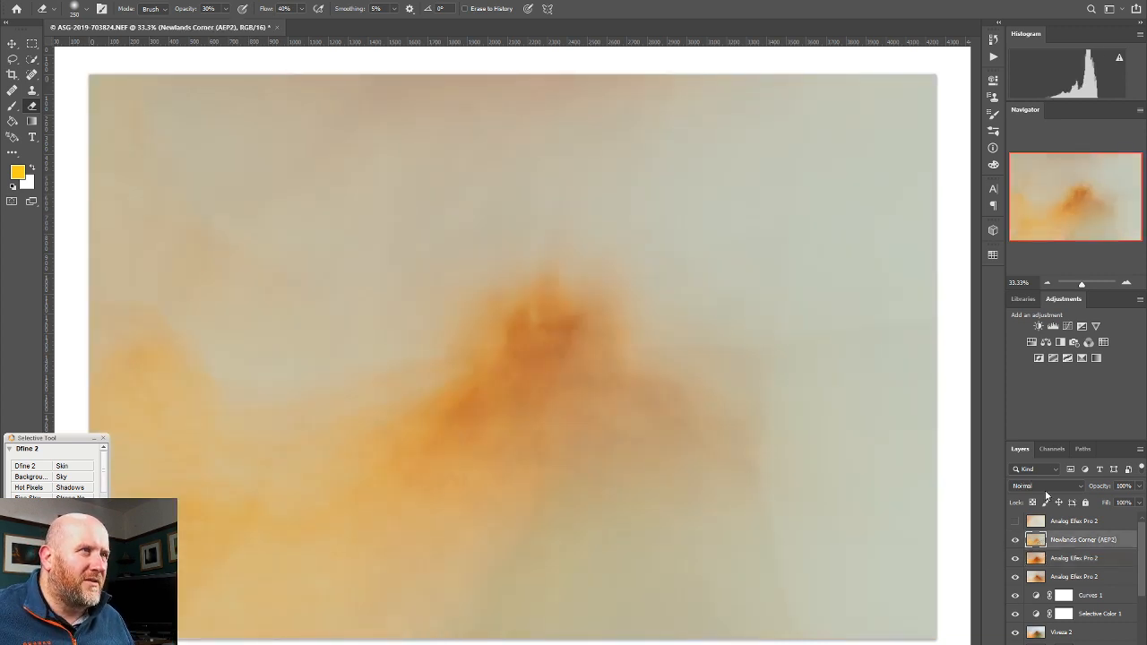
{"action": "left_click", "coordinate": [1044, 489]}
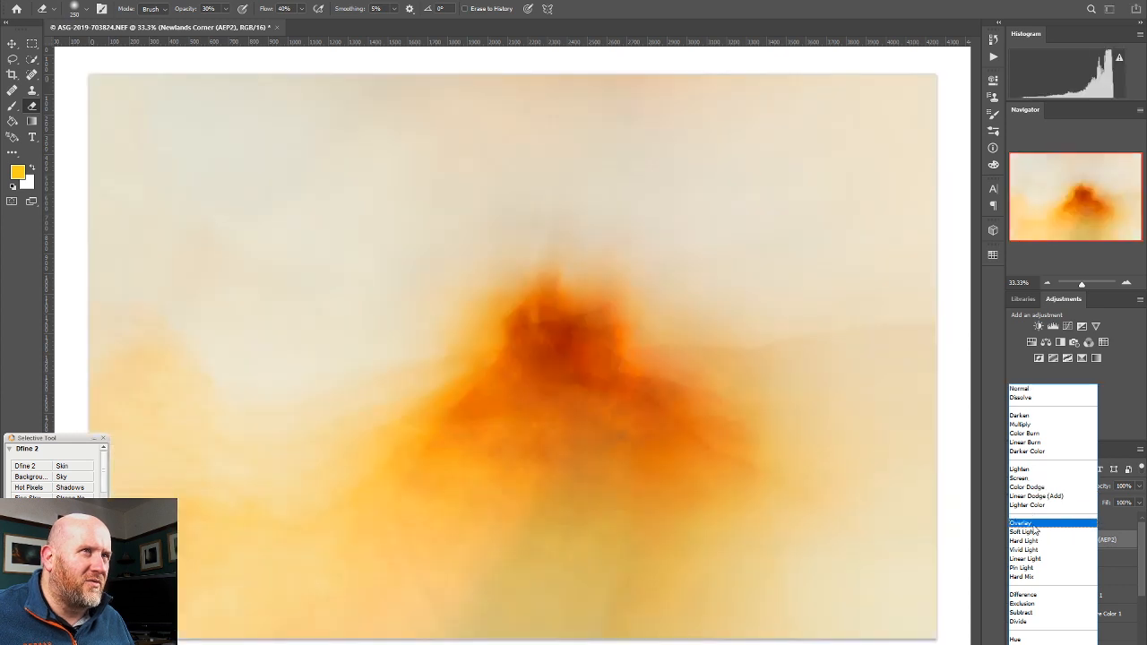
{"action": "left_click", "coordinate": [1035, 533]}
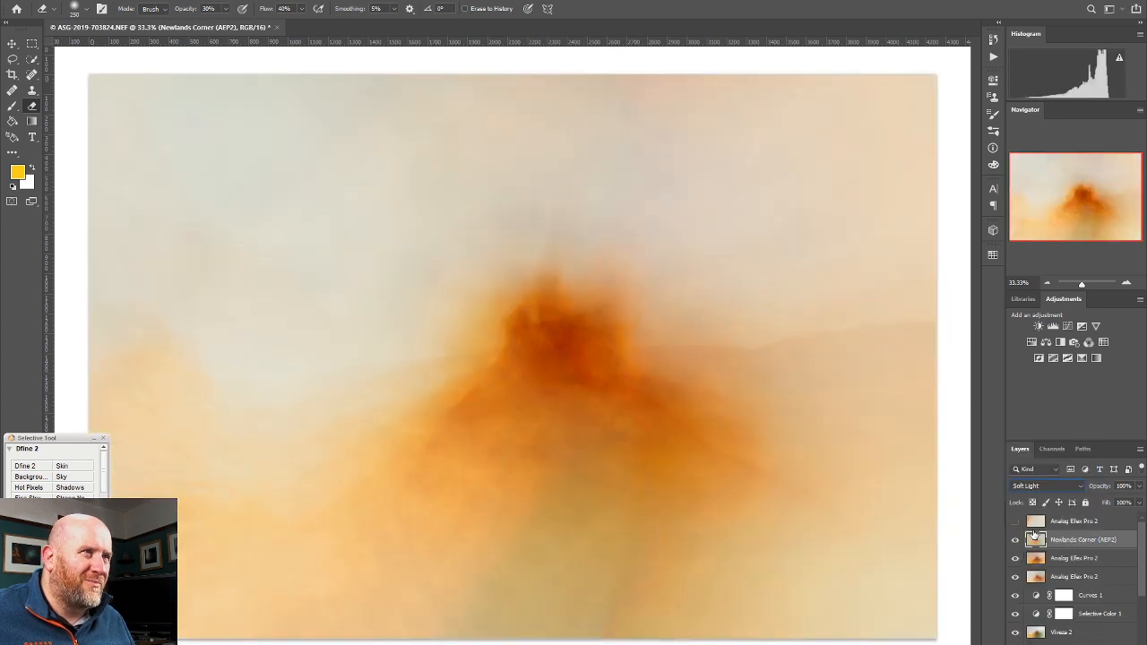
Try the Darken blend mode on Newlands Corner (AEP2) and toggle the layer repeatedly to compare the effect
{"action": "left_click", "coordinate": [1045, 486]}
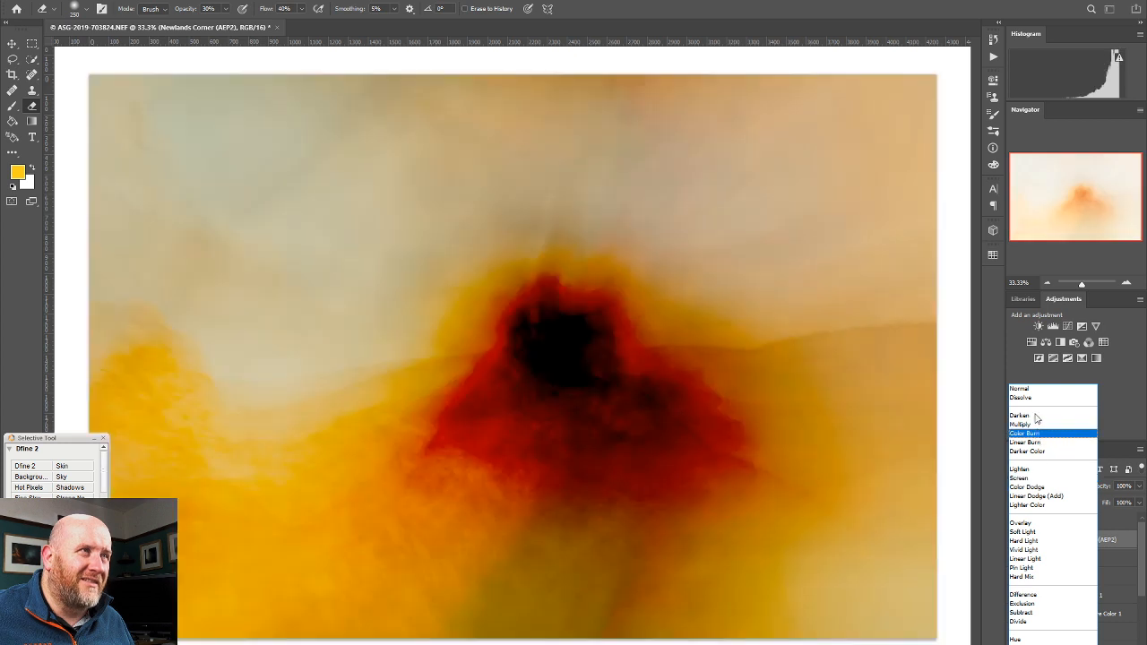
{"action": "left_click", "coordinate": [1038, 417]}
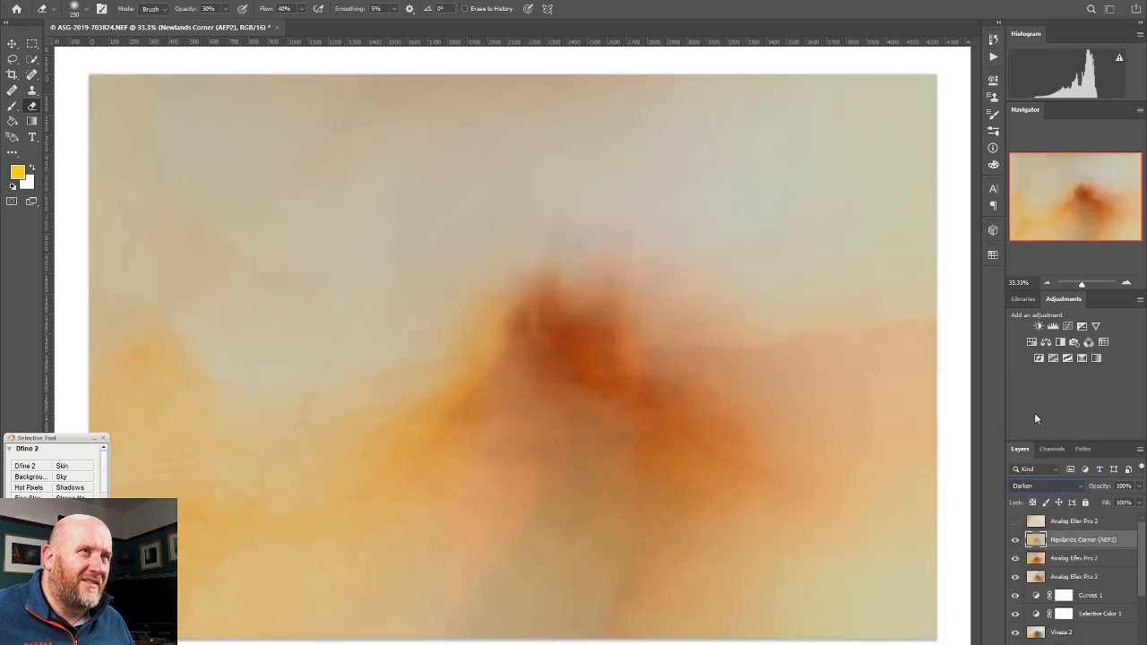
{"action": "left_click", "coordinate": [1016, 540]}
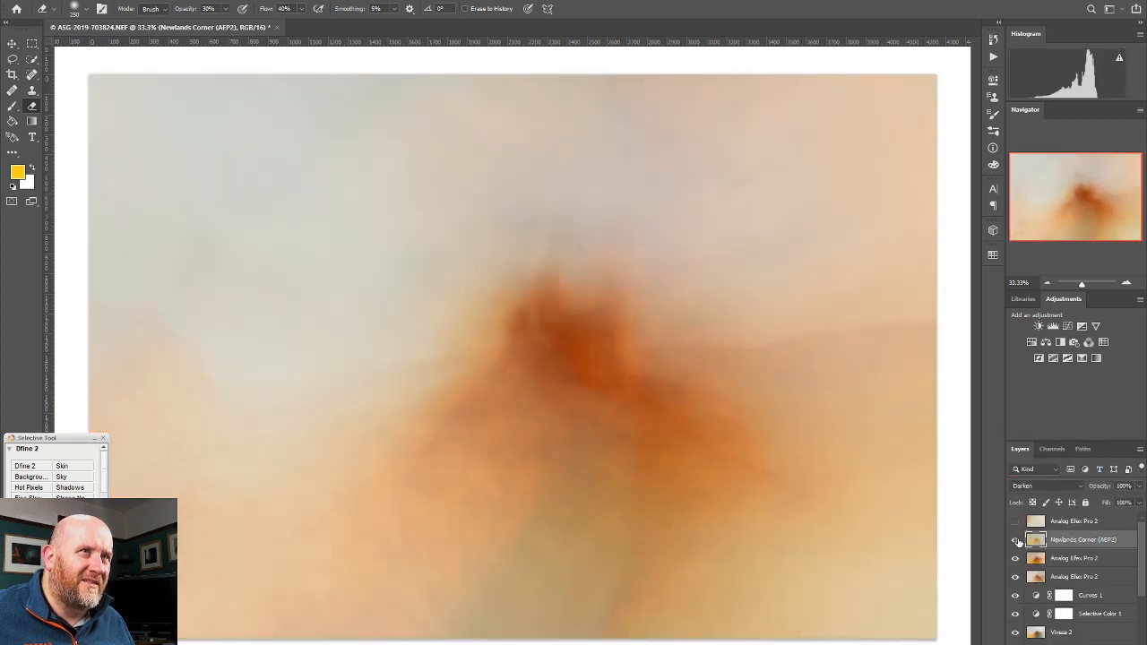
{"action": "left_click", "coordinate": [1017, 541]}
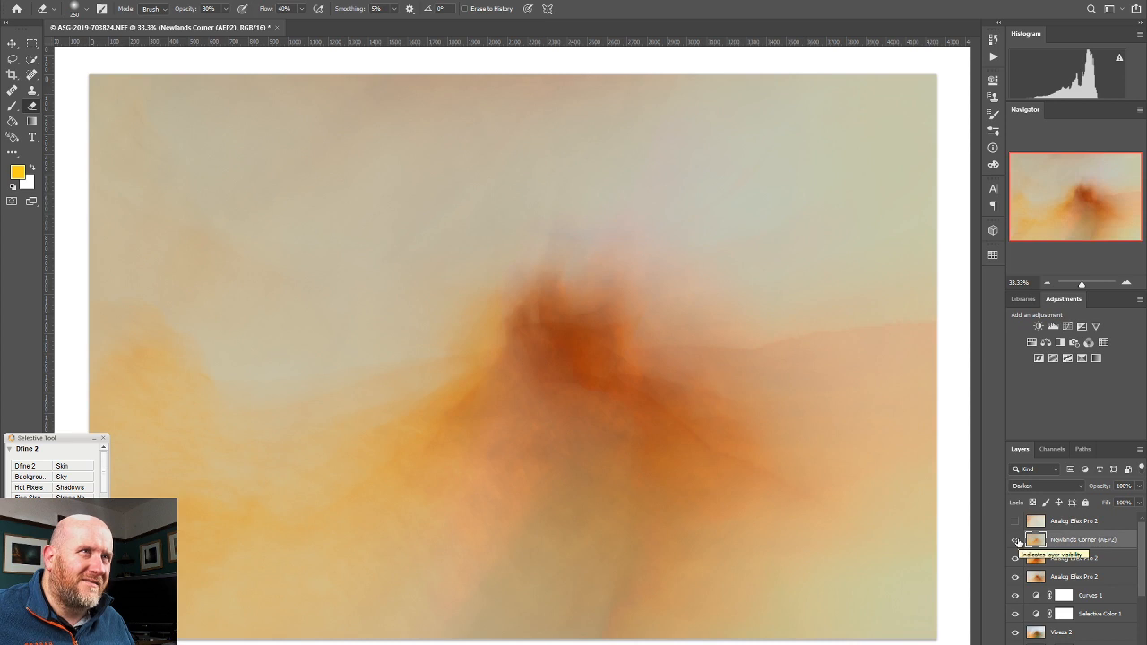
{"action": "left_click", "coordinate": [1016, 540]}
{"action": "left_click", "coordinate": [1017, 540]}
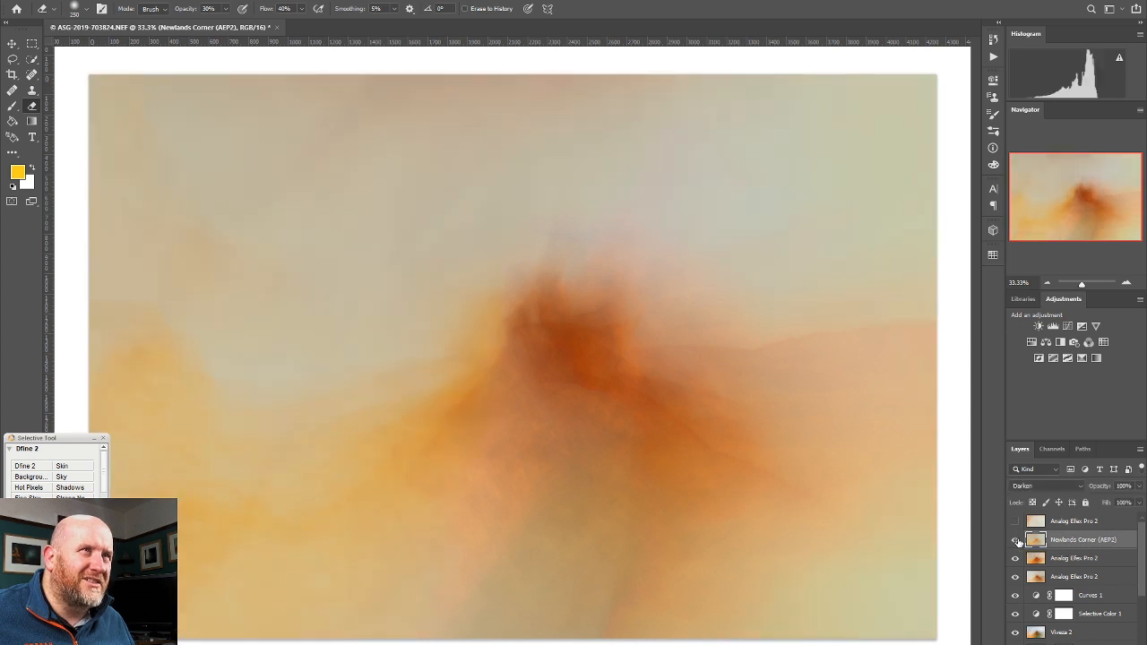
{"action": "left_click", "coordinate": [1016, 540]}
{"action": "left_click", "coordinate": [1016, 540]}
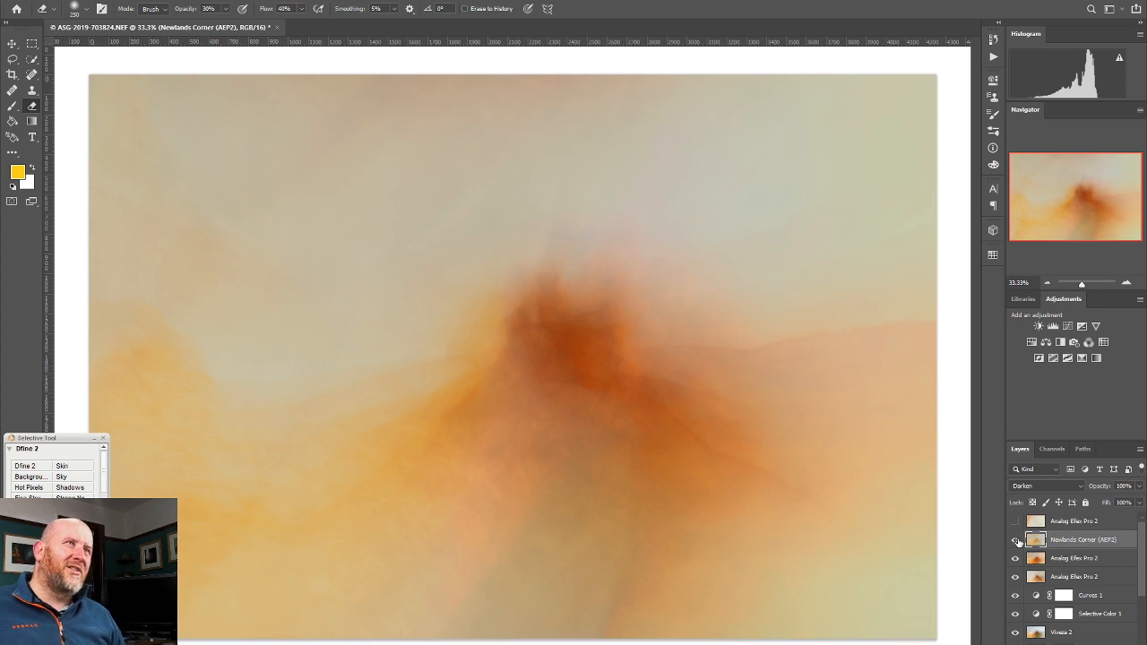
Hide Newlands Corner (AEP2) and compare the image with and without each of the two Analog Efex Pro 2 layers below it
{"action": "left_click", "coordinate": [1017, 541]}
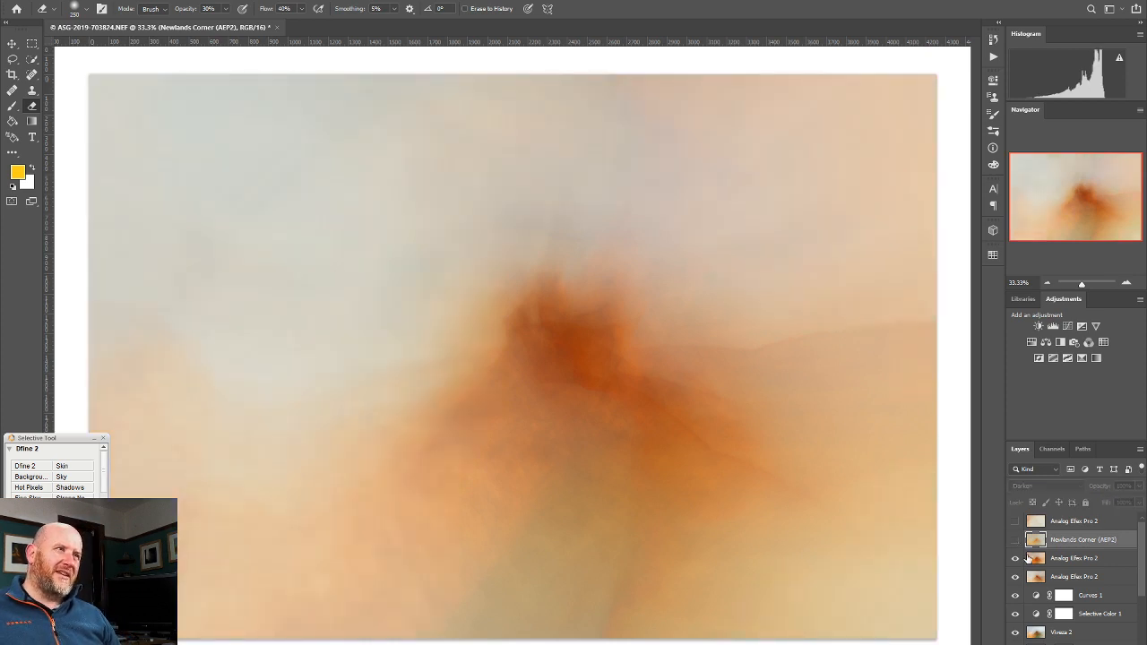
{"action": "left_click", "coordinate": [1015, 559]}
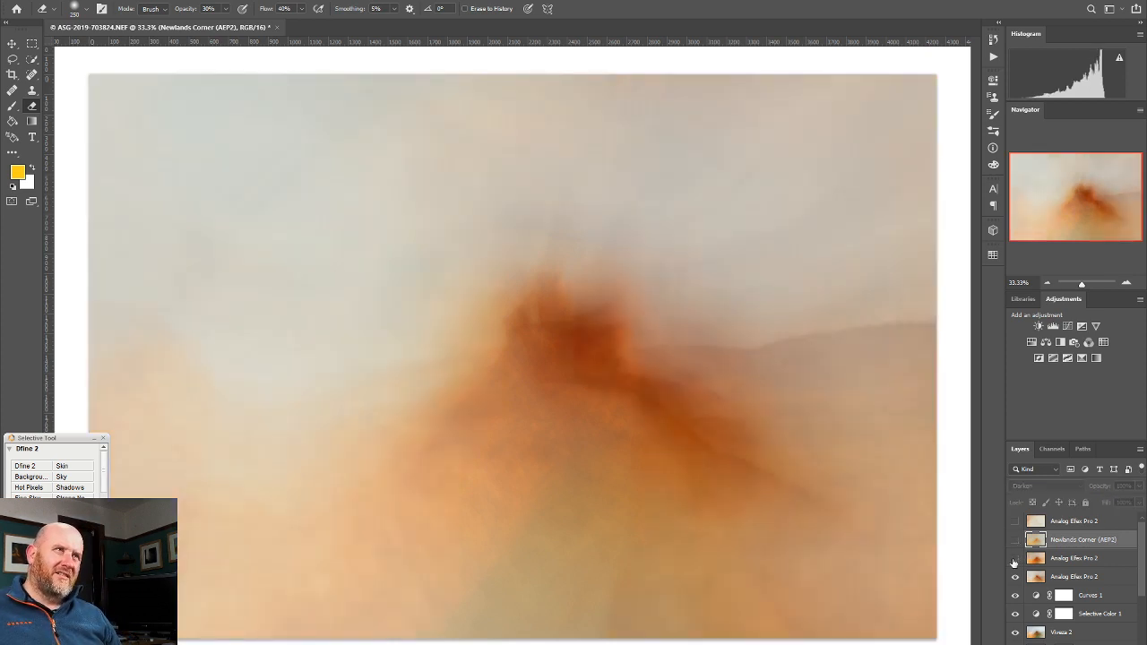
{"action": "left_click", "coordinate": [1015, 559]}
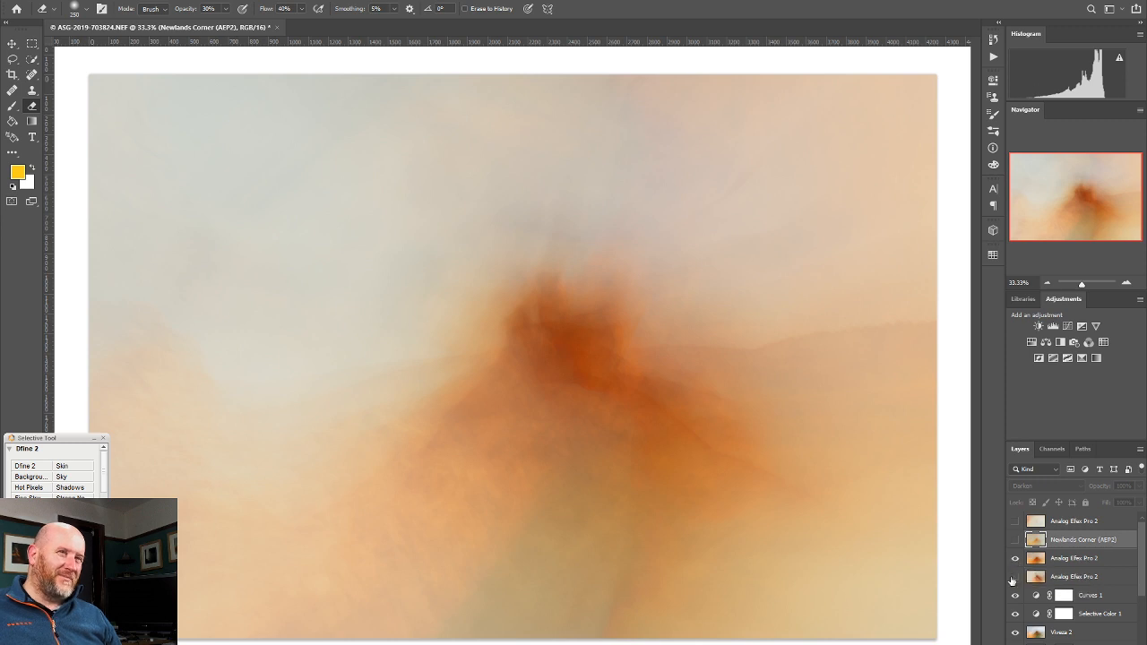
{"action": "left_click", "coordinate": [1014, 578]}
{"action": "left_click", "coordinate": [1014, 578]}
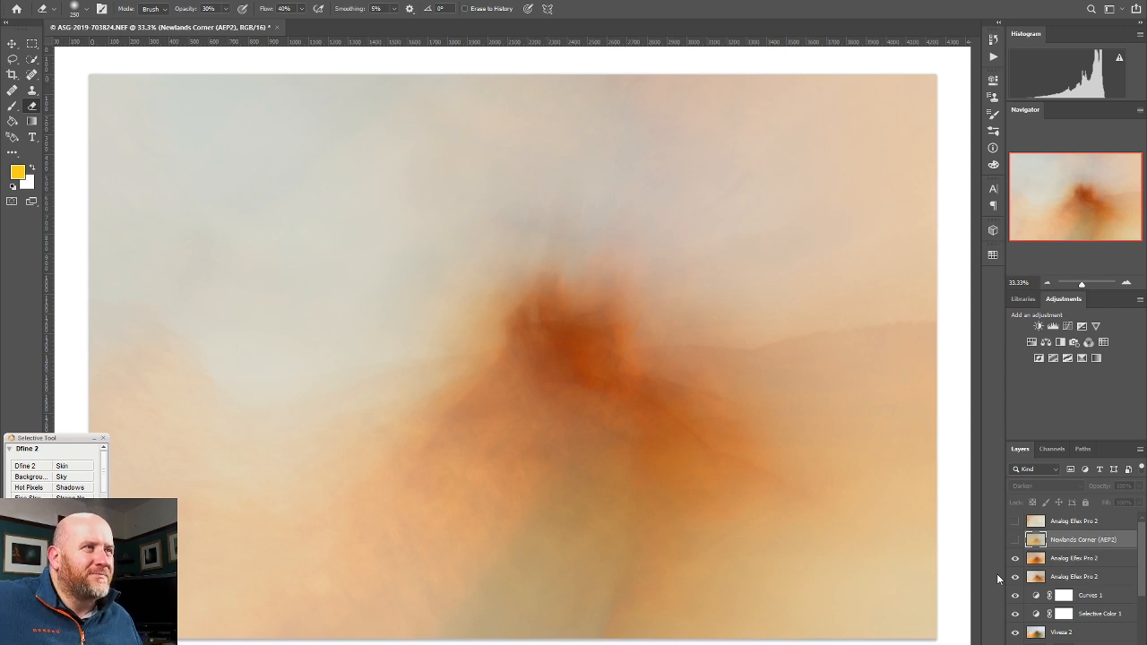
Preview other blend modes on the Analog Efex Pro 2 layer directly below Newlands Corner, keep Lighten, and toggle the layer to compare
{"action": "left_click", "coordinate": [1060, 560]}
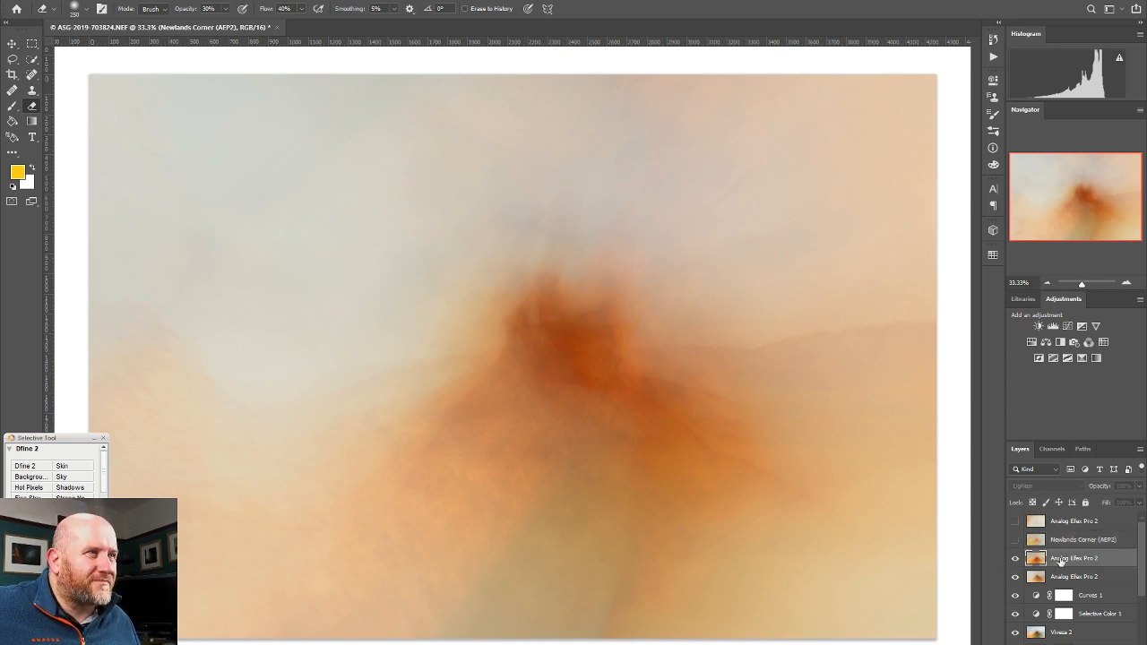
{"action": "left_click", "coordinate": [1053, 487]}
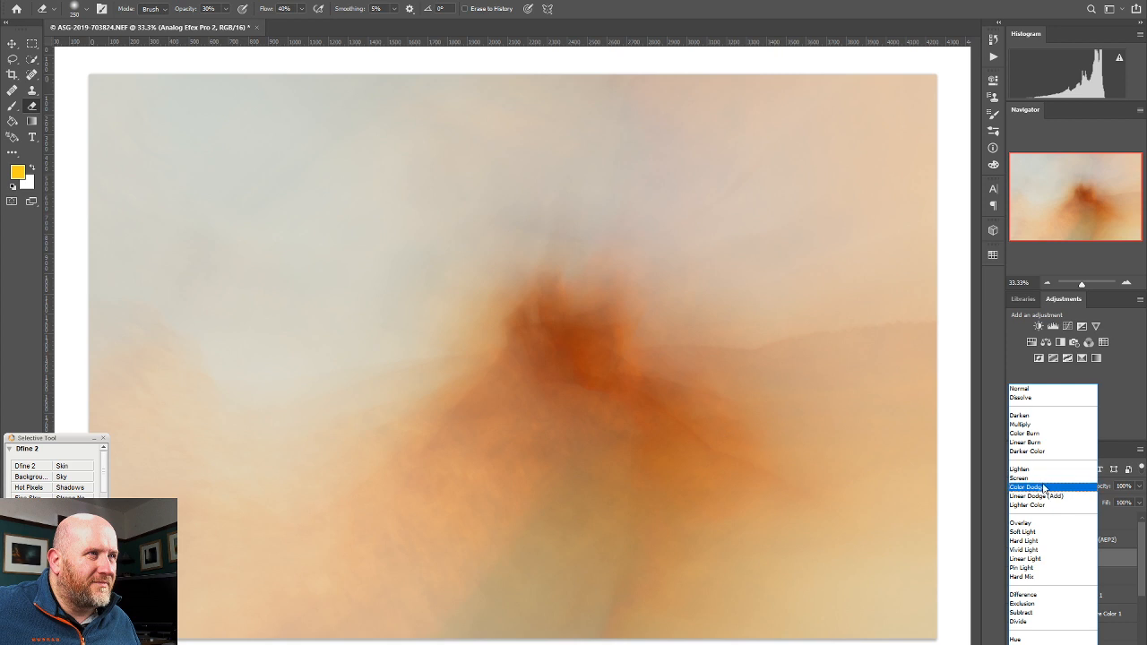
{"action": "key", "text": "Up"}
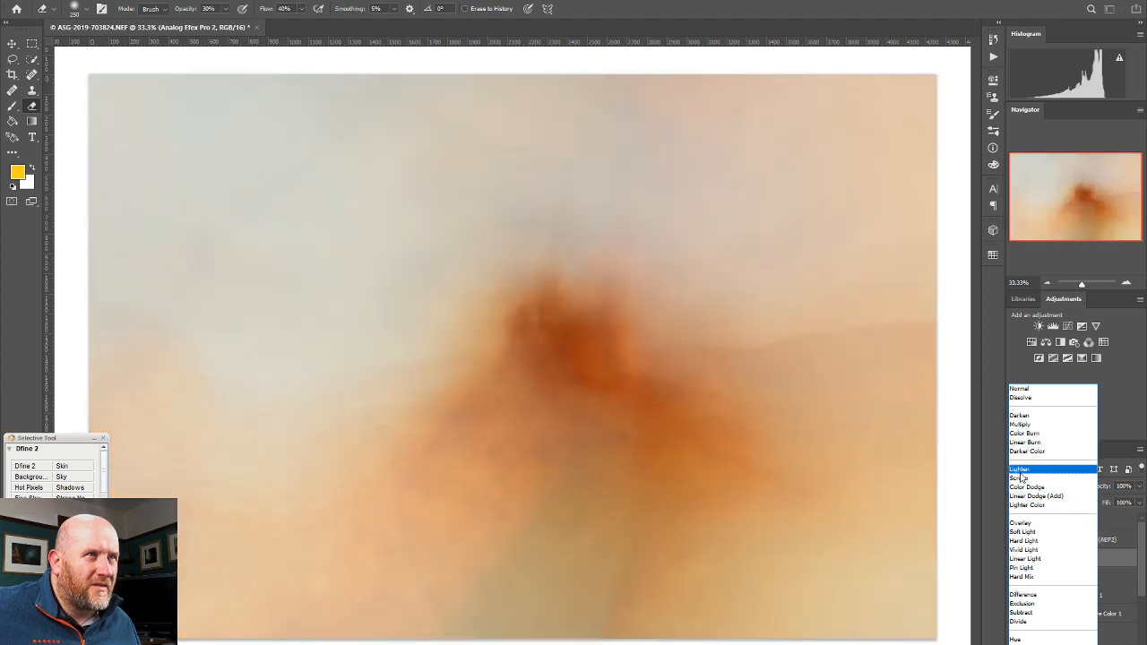
{"action": "left_click", "coordinate": [1020, 471]}
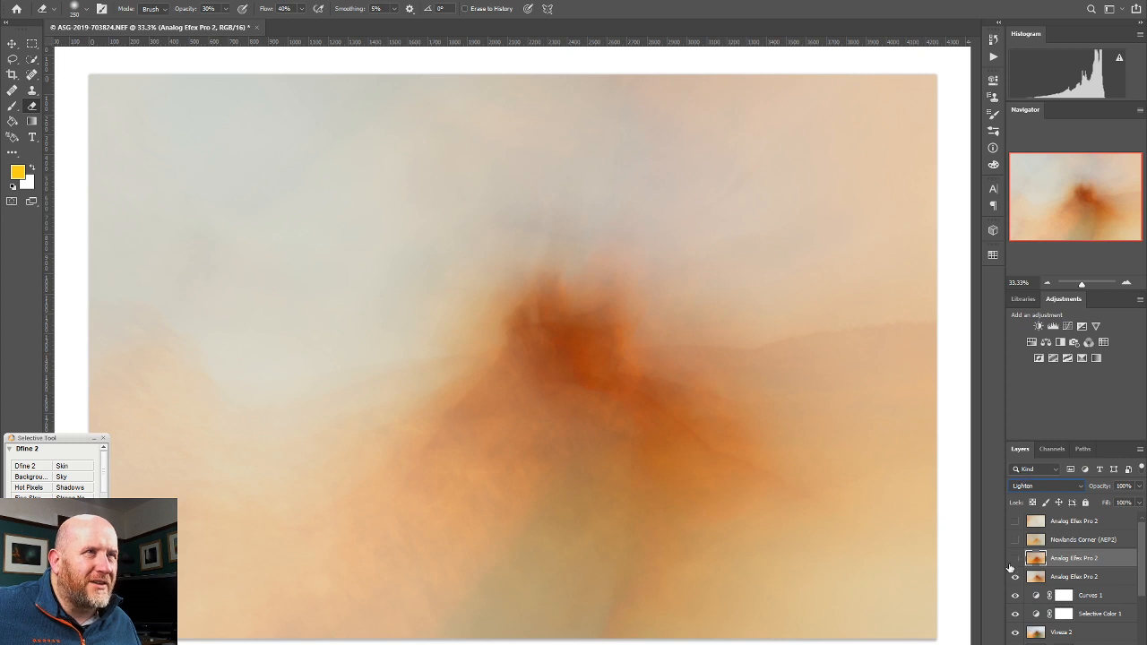
{"action": "left_click", "coordinate": [1014, 559]}
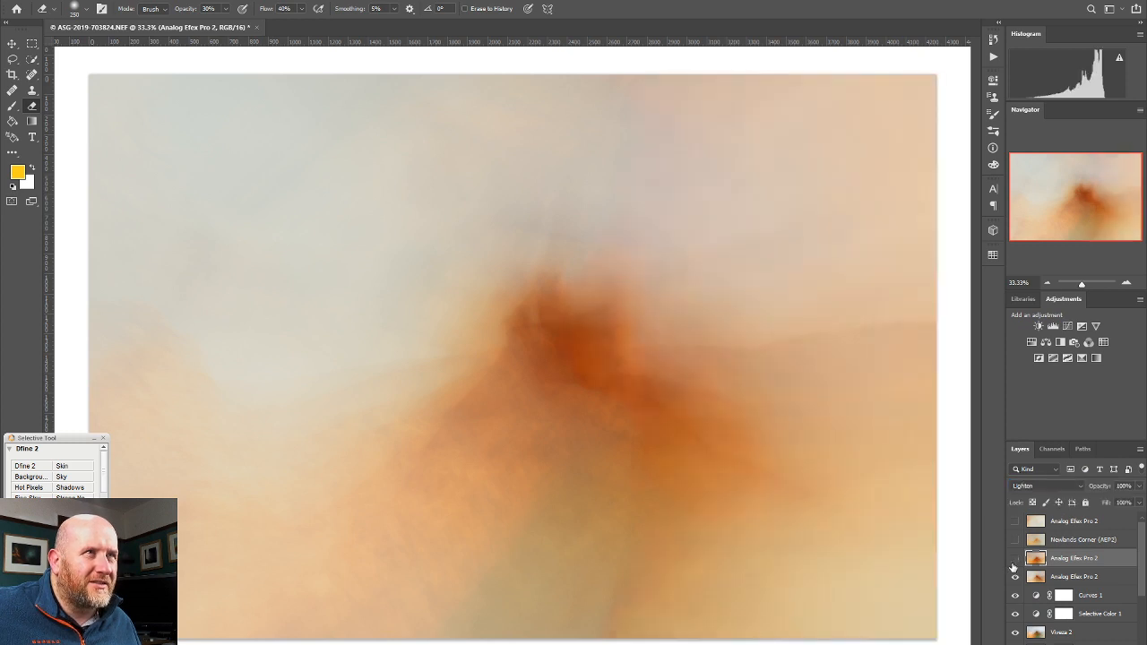
{"action": "left_click", "coordinate": [1014, 559]}
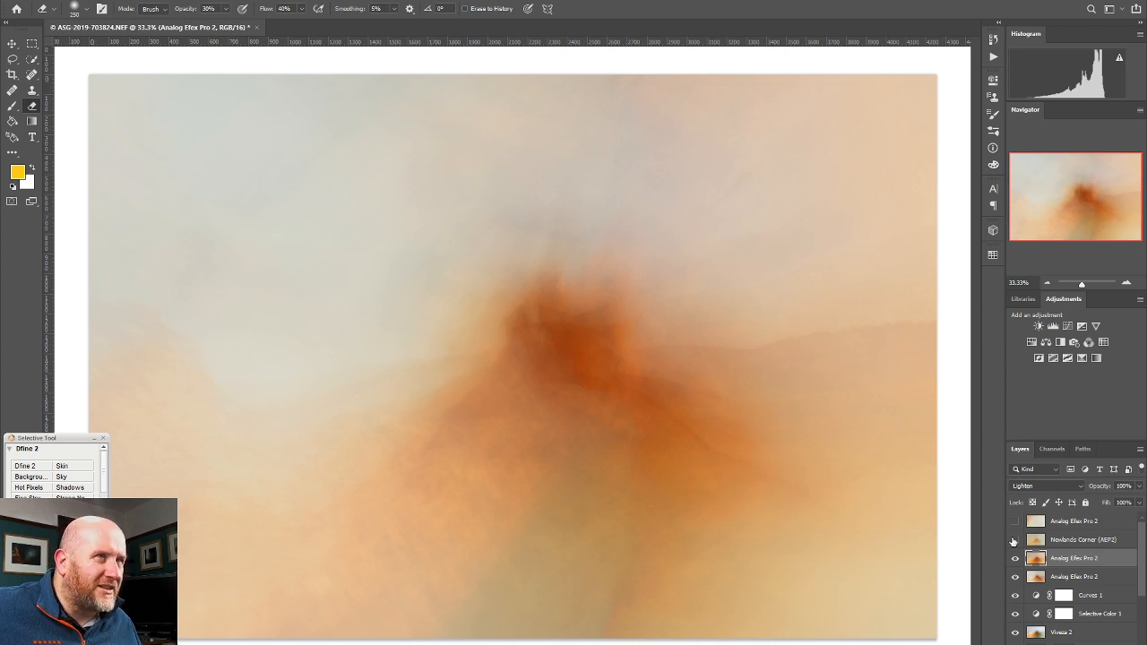
Show Newlands Corner (AEP2) again and set it to Normal blending at 80% opacity
{"action": "left_click", "coordinate": [1014, 541]}
{"action": "left_click", "coordinate": [1013, 542]}
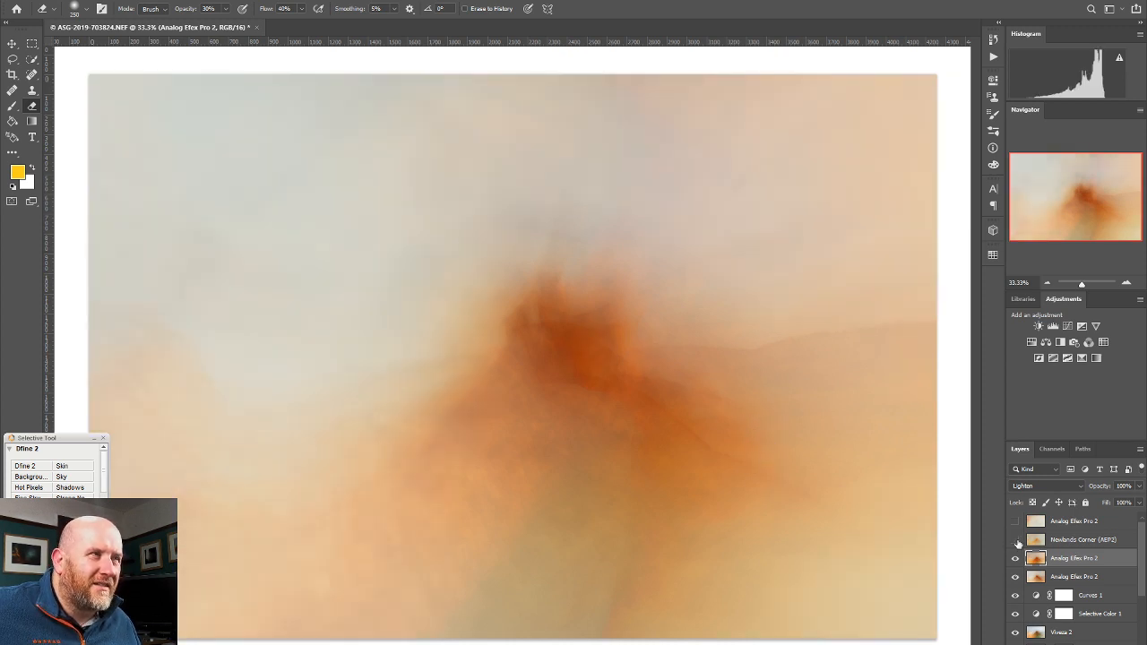
{"action": "left_click", "coordinate": [1016, 540]}
{"action": "left_click", "coordinate": [1065, 541]}
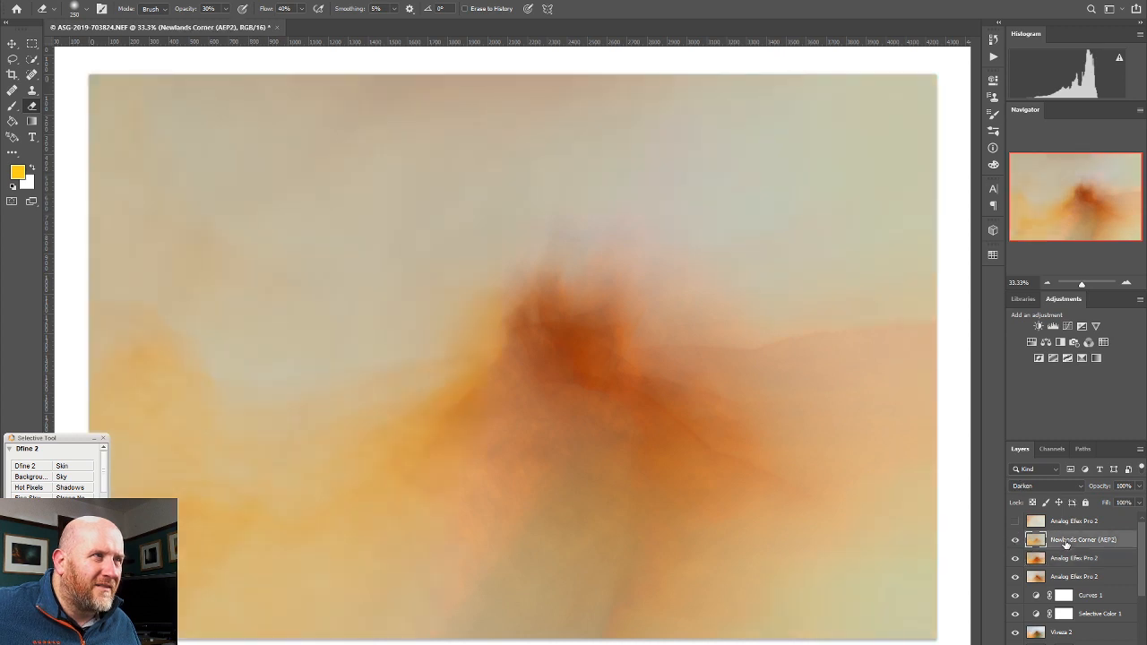
{"action": "left_click", "coordinate": [1043, 491]}
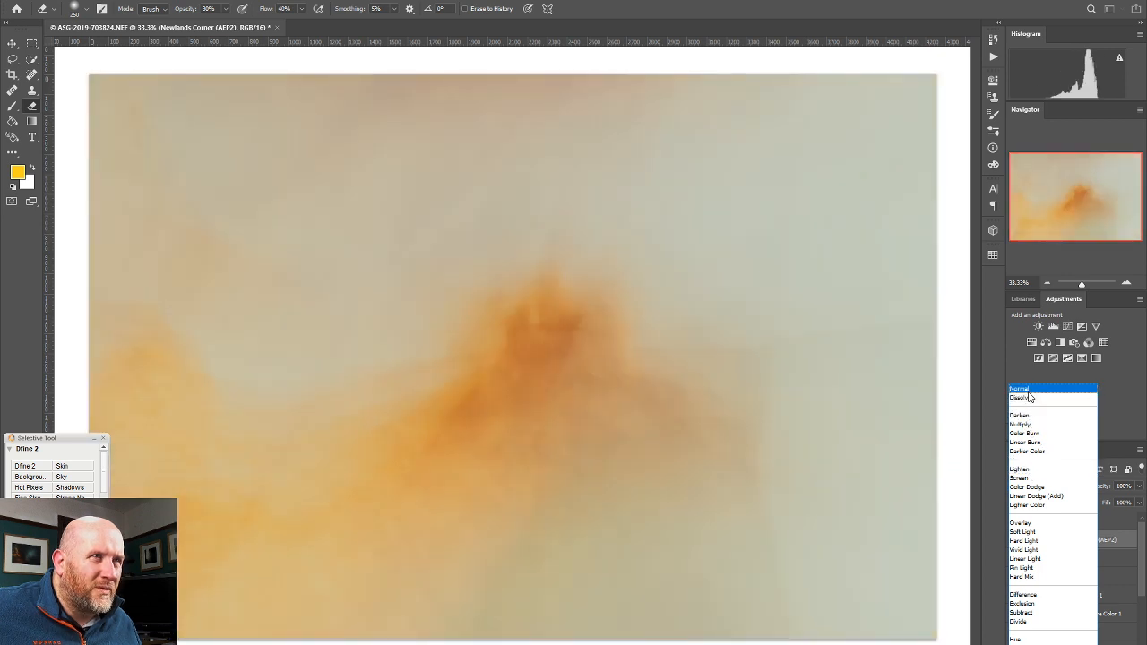
{"action": "left_click", "coordinate": [1029, 391]}
{"action": "left_click", "coordinate": [1138, 486]}
{"action": "mouse_move", "coordinate": [1140, 502]}
{"action": "left_mouse_down"}
{"action": "mouse_move", "coordinate": [1093, 504]}
{"action": "mouse_move", "coordinate": [1135, 508]}
{"action": "left_mouse_up"}
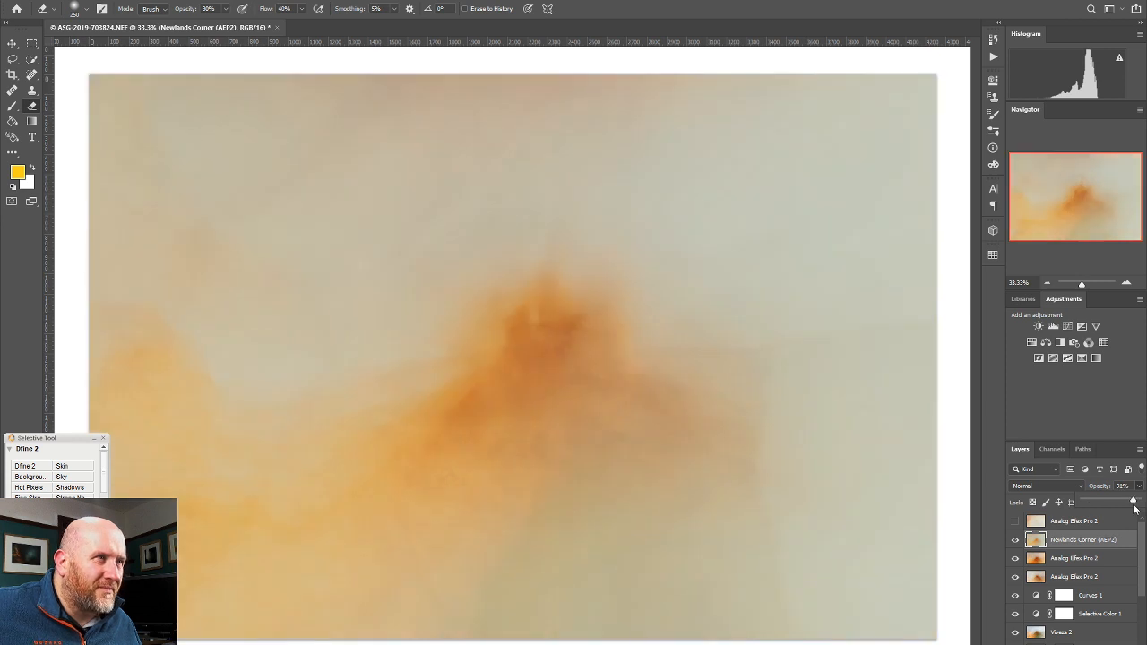
{"action": "left_click_drag", "start_coordinate": [1135, 508], "coordinate": [1129, 508]}
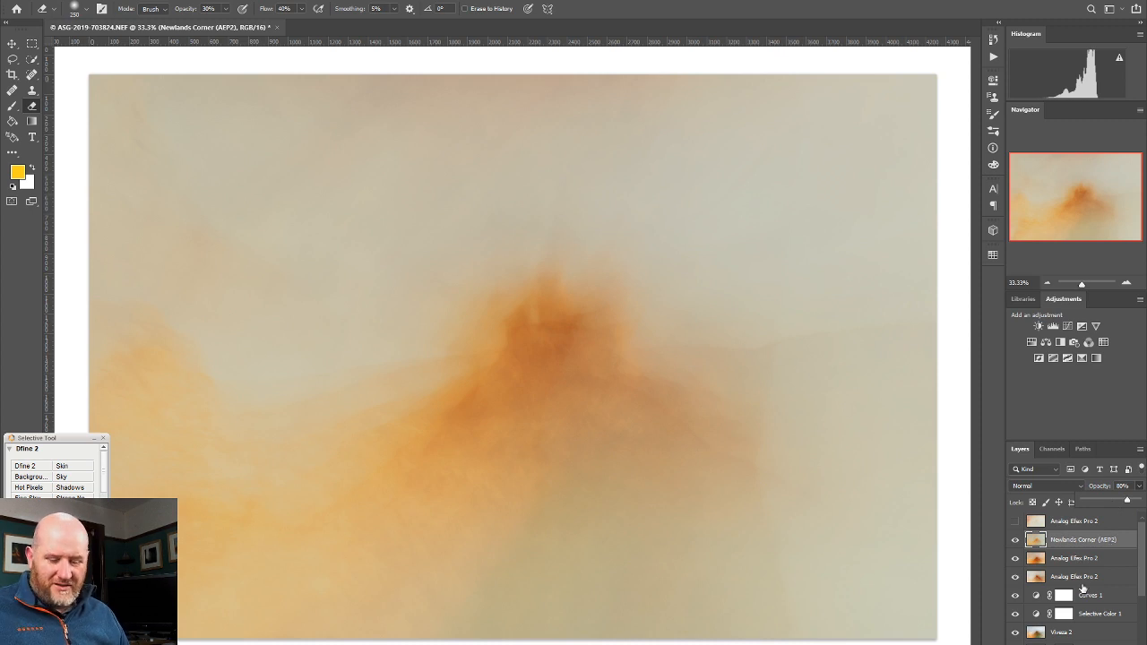
Add a black mask to Newlands Corner (AEP2), paint white over the hillside beneath the castle with a 300 px brush, and compare the effect
{"action": "left_click", "coordinate": [1062, 644], "text": "alt"}
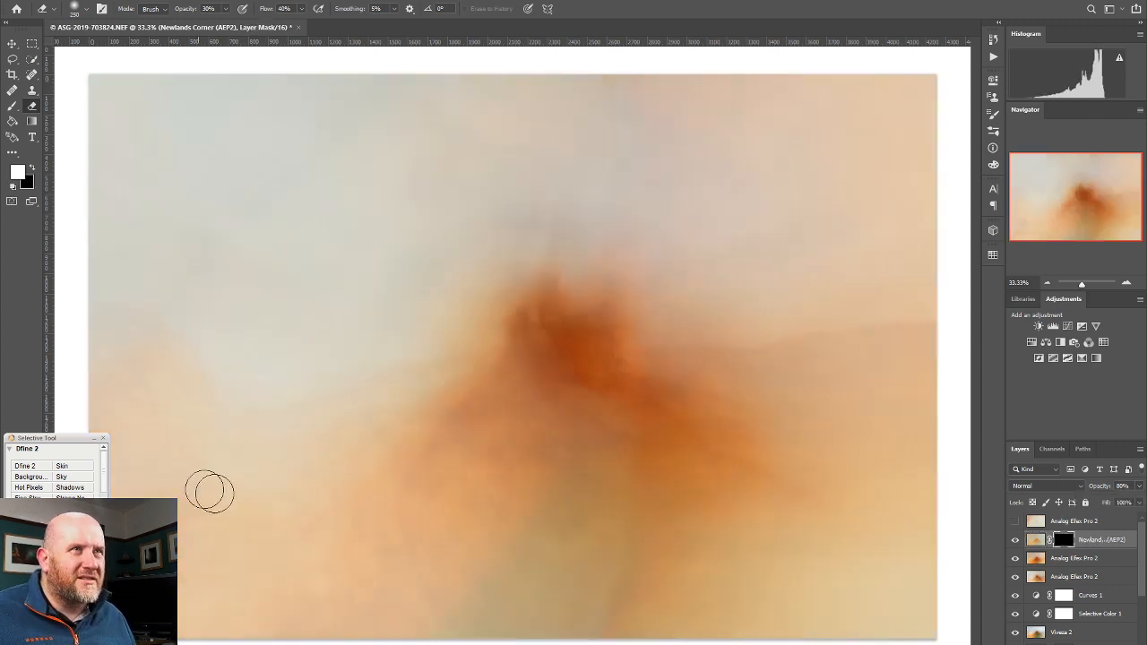
{"action": "left_click", "coordinate": [11, 106]}
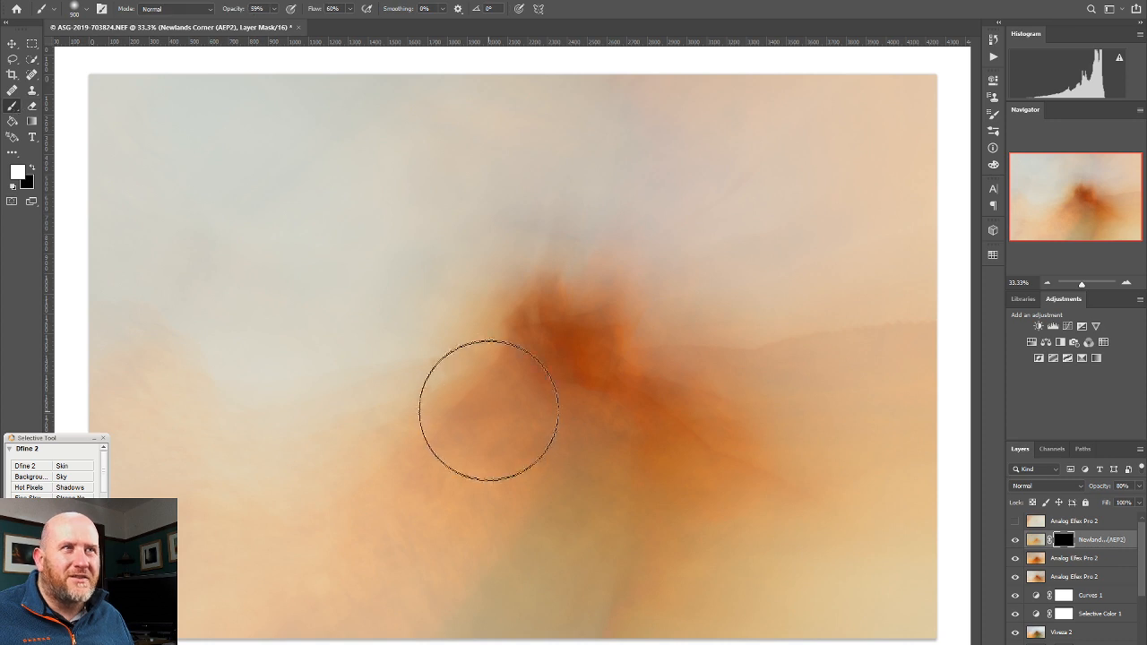
{"action": "key", "text": "bracketleft"}
{"action": "key", "text": "bracketleft"}
{"action": "key", "text": "bracketleft"}
{"action": "key", "text": "bracketleft"}
{"action": "key", "text": "bracketleft"}
{"action": "key", "text": "bracketleft"}
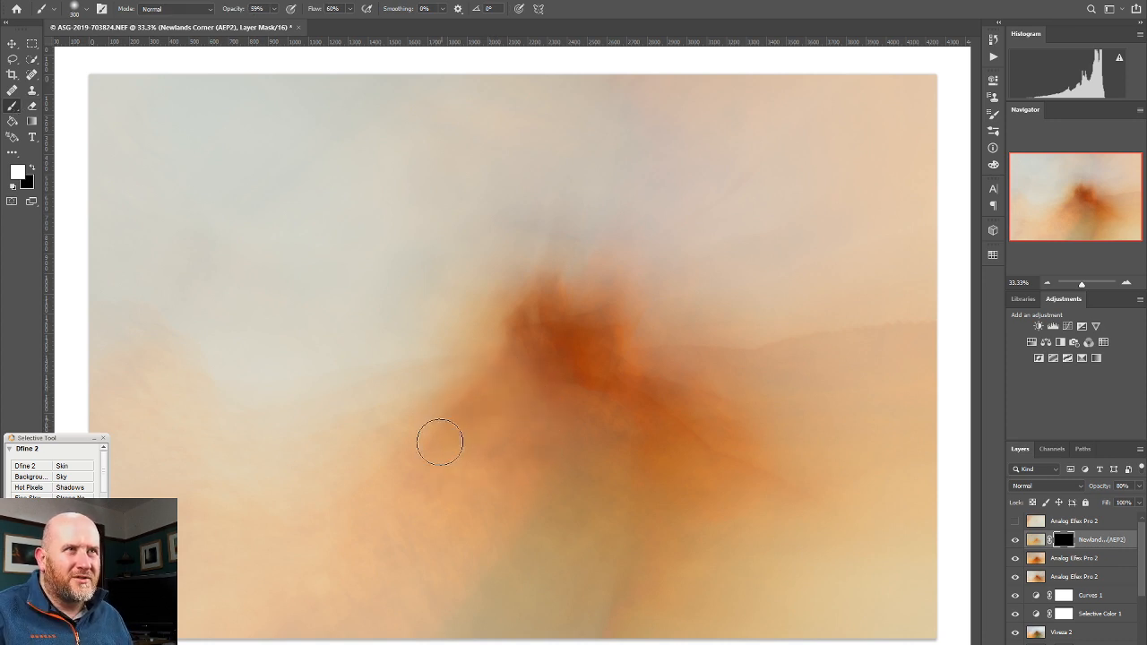
{"action": "mouse_move", "coordinate": [515, 377]}
{"action": "left_mouse_down"}
{"action": "mouse_move", "coordinate": [528, 347]}
{"action": "mouse_move", "coordinate": [563, 407]}
{"action": "mouse_move", "coordinate": [466, 478]}
{"action": "mouse_move", "coordinate": [491, 422]}
{"action": "mouse_move", "coordinate": [450, 429]}
{"action": "mouse_move", "coordinate": [388, 475]}
{"action": "mouse_move", "coordinate": [518, 404]}
{"action": "mouse_move", "coordinate": [487, 441]}
{"action": "mouse_move", "coordinate": [521, 368]}
{"action": "mouse_move", "coordinate": [446, 484]}
{"action": "mouse_move", "coordinate": [450, 495]}
{"action": "mouse_move", "coordinate": [549, 425]}
{"action": "mouse_move", "coordinate": [433, 491]}
{"action": "mouse_move", "coordinate": [489, 405]}
{"action": "mouse_move", "coordinate": [362, 543]}
{"action": "mouse_move", "coordinate": [571, 425]}
{"action": "mouse_move", "coordinate": [546, 450]}
{"action": "mouse_move", "coordinate": [604, 459]}
{"action": "mouse_move", "coordinate": [580, 429]}
{"action": "mouse_move", "coordinate": [618, 428]}
{"action": "mouse_move", "coordinate": [606, 472]}
{"action": "mouse_move", "coordinate": [556, 494]}
{"action": "mouse_move", "coordinate": [522, 479]}
{"action": "left_mouse_up"}
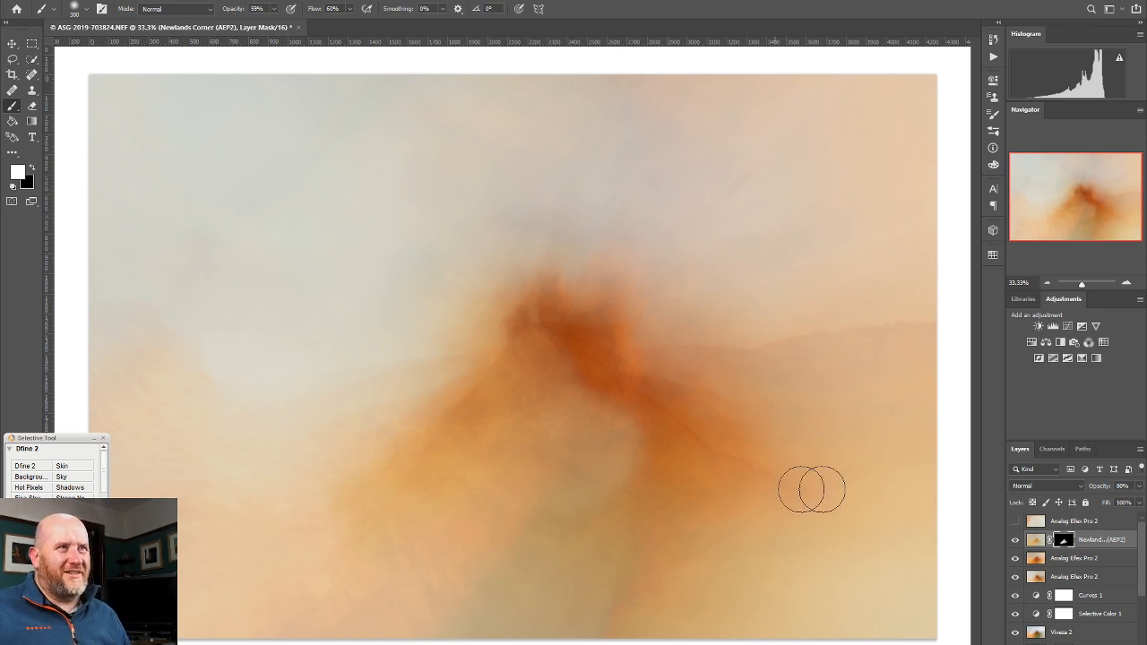
{"action": "left_click", "coordinate": [1015, 541]}
{"action": "left_click", "coordinate": [1015, 541]}
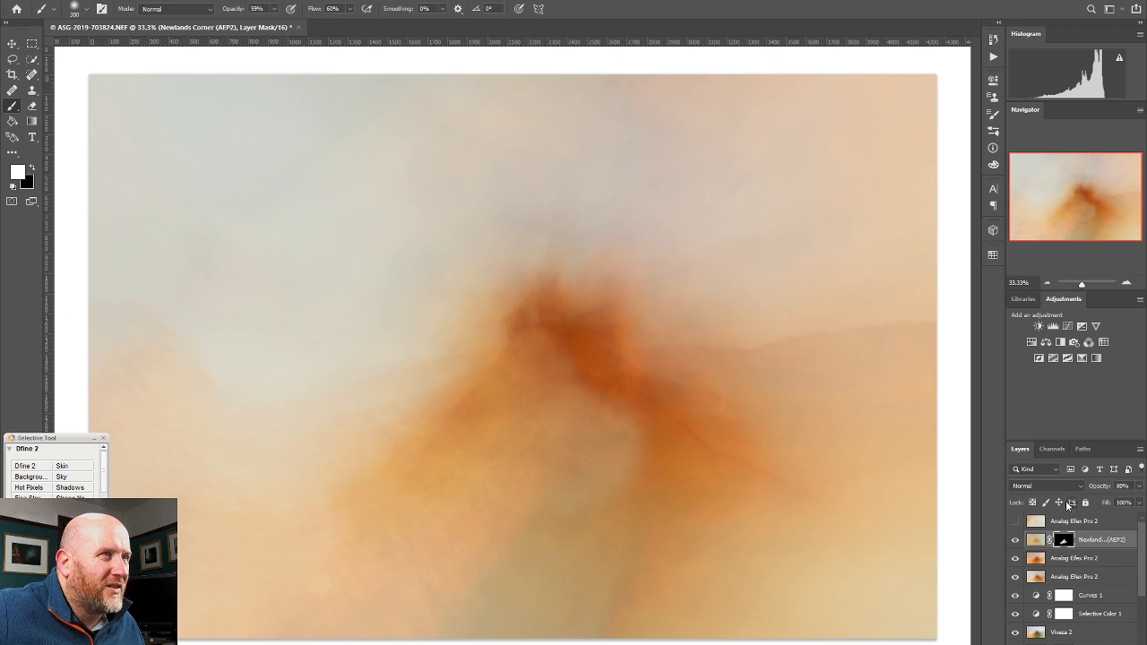
Set the masked Newlands Corner (AEP2) layer to Soft Light at 75% opacity, toggling it to compare
{"action": "left_click", "coordinate": [1054, 486]}
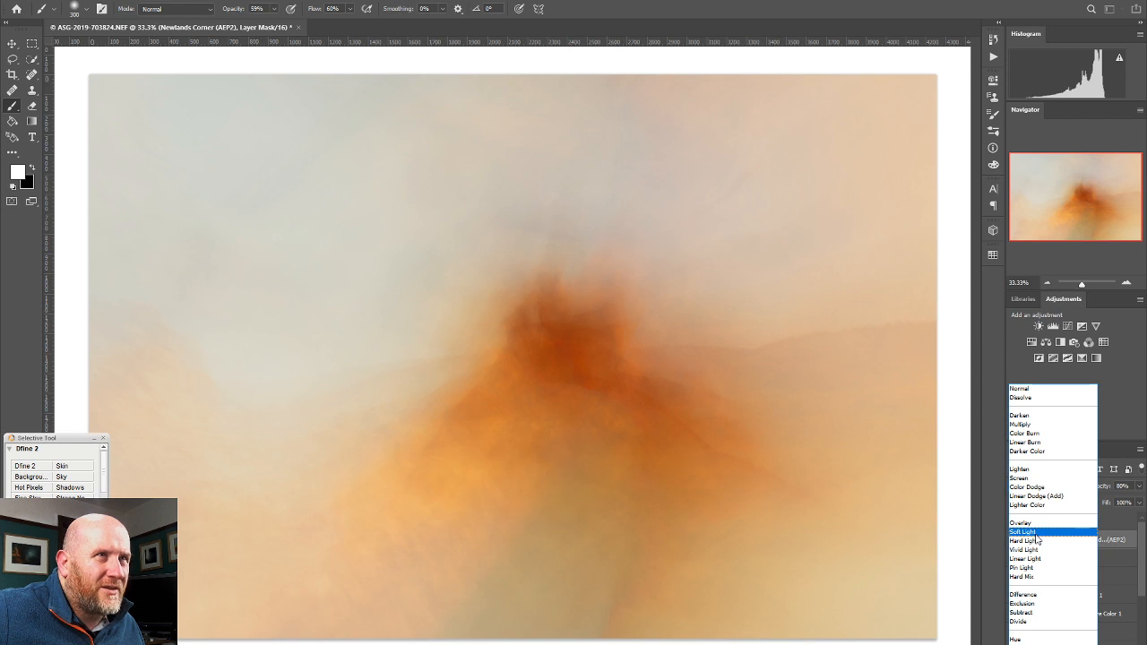
{"action": "left_click", "coordinate": [1031, 532]}
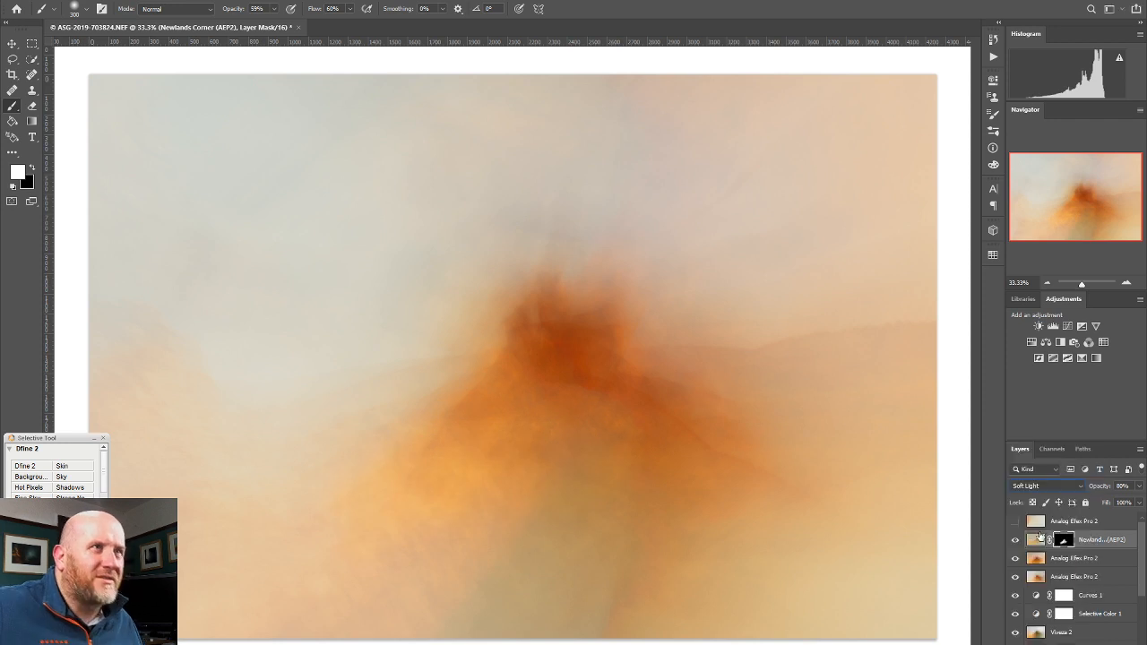
{"action": "left_click", "coordinate": [1016, 541]}
{"action": "left_click", "coordinate": [1016, 541]}
{"action": "left_click", "coordinate": [1139, 486]}
{"action": "mouse_move", "coordinate": [1126, 507]}
{"action": "left_mouse_down"}
{"action": "mouse_move", "coordinate": [1101, 513]}
{"action": "mouse_move", "coordinate": [1124, 511]}
{"action": "left_mouse_up"}
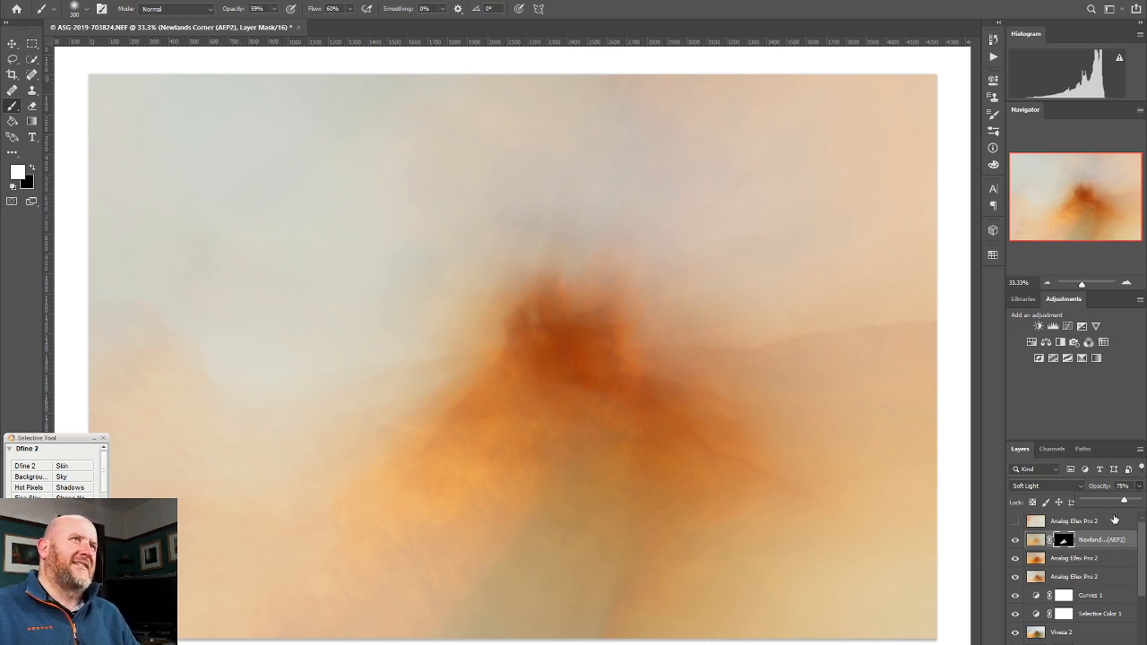
Show the topmost Analog Efex Pro 2 layer and add a white layer mask to it
{"action": "left_click", "coordinate": [1016, 521]}
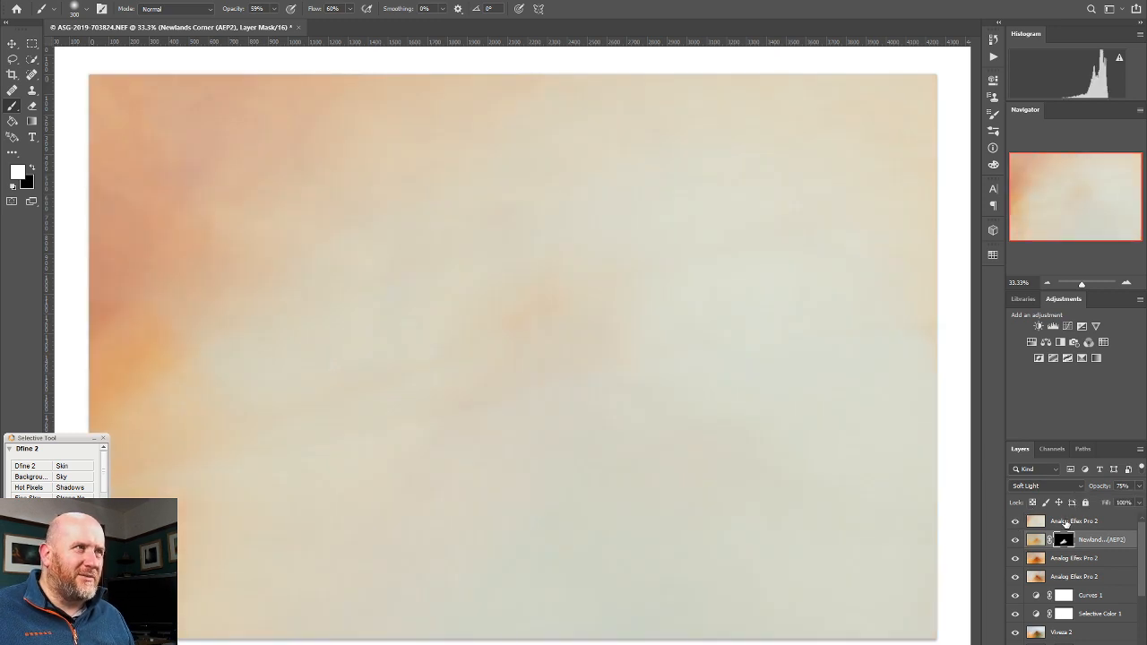
{"action": "left_click", "coordinate": [1072, 521]}
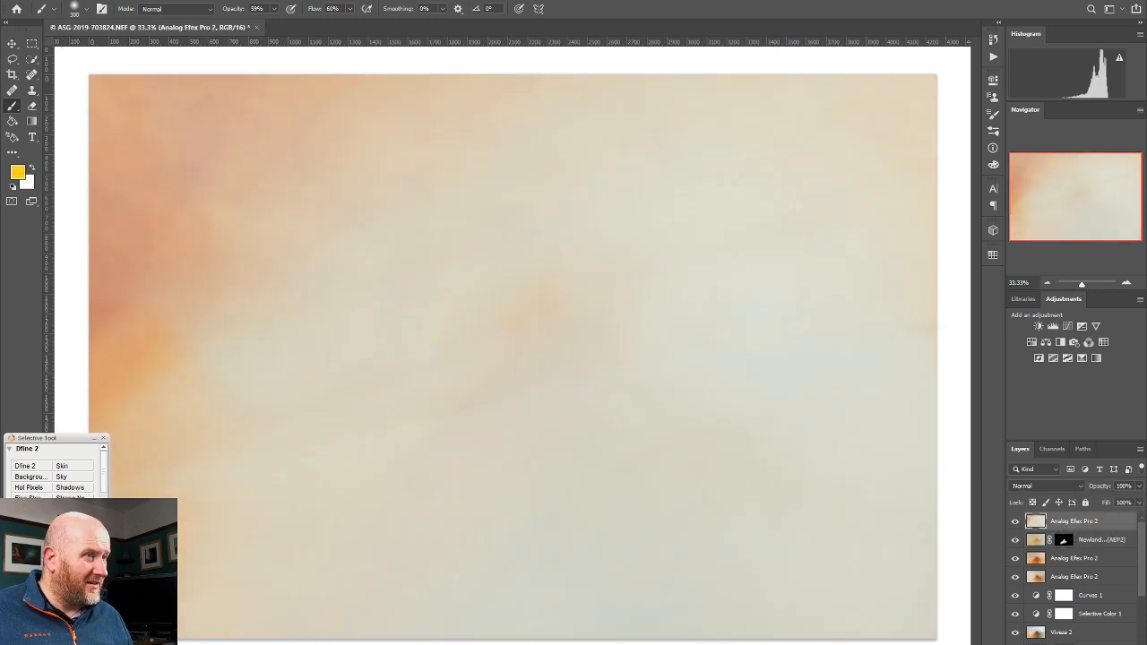
{"action": "left_click", "coordinate": [1064, 643]}
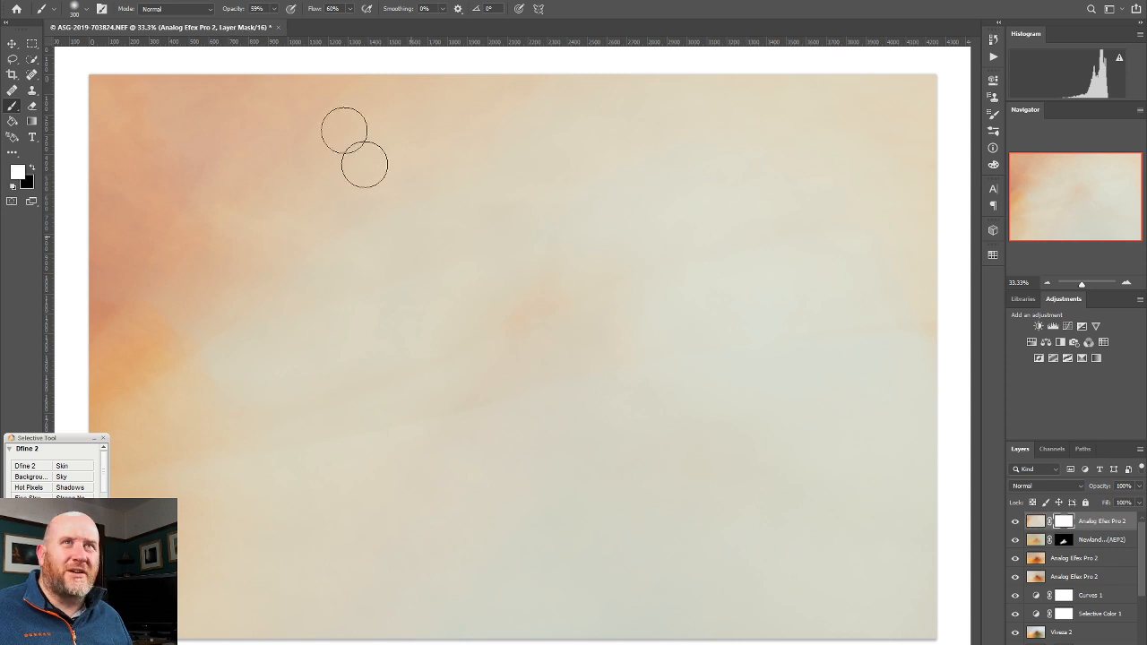
Try Multiply gradients down the topmost Analog Efex Pro 2 mask, compare the effect, and refill the mask with white
{"action": "left_click", "coordinate": [32, 122]}
{"action": "left_click_drag", "start_coordinate": [328, 184], "coordinate": [457, 476]}
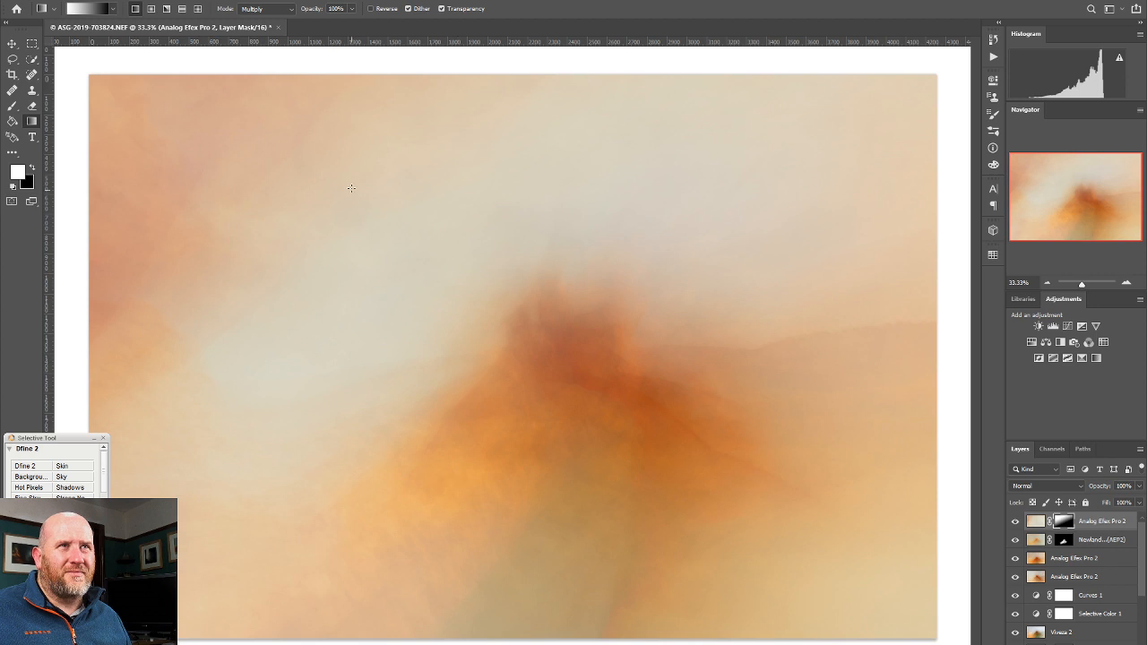
{"action": "left_click_drag", "start_coordinate": [337, 204], "coordinate": [353, 547]}
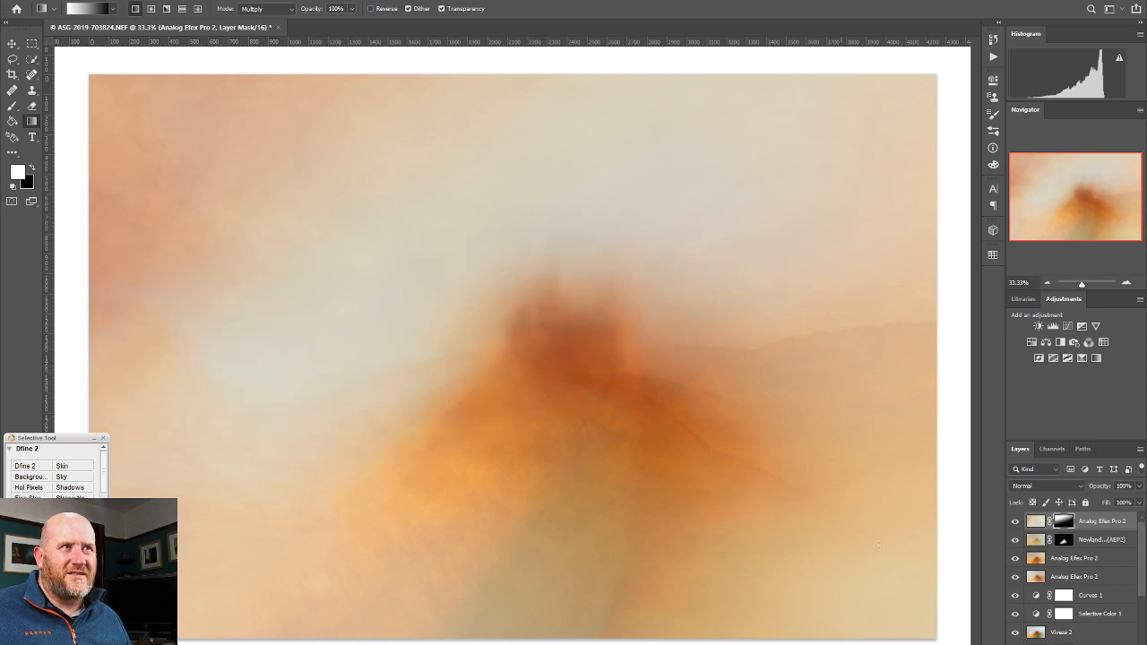
{"action": "left_click", "coordinate": [1016, 522]}
{"action": "left_click", "coordinate": [1016, 521]}
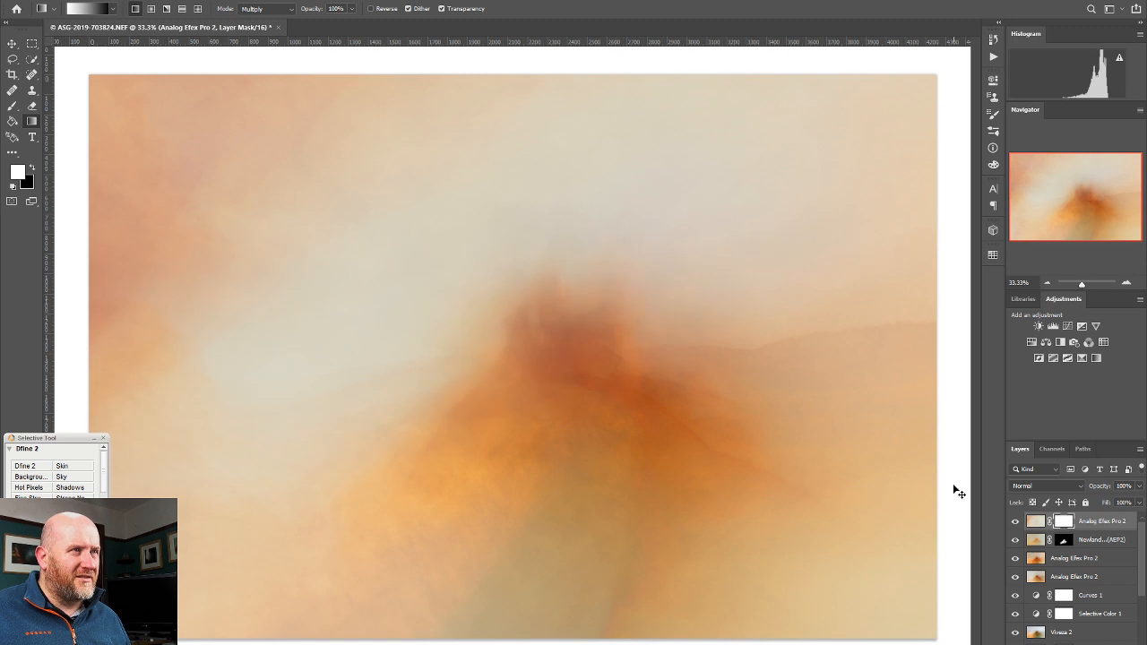
{"action": "key", "text": "alt+BackSpace"}
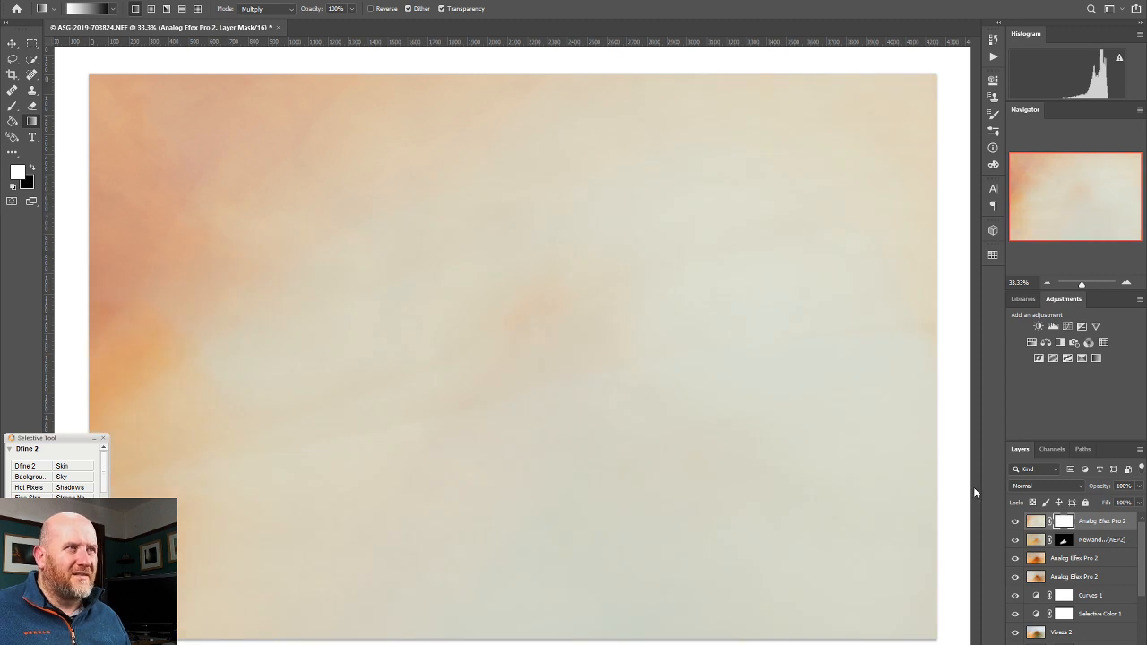
Set the topmost Analog Efex Pro 2 layer to 72% opacity and gradient its mask from the sky down to the castle, keeping the sky
{"action": "left_click", "coordinate": [1139, 485]}
{"action": "left_click_drag", "start_coordinate": [1138, 502], "coordinate": [1124, 504]}
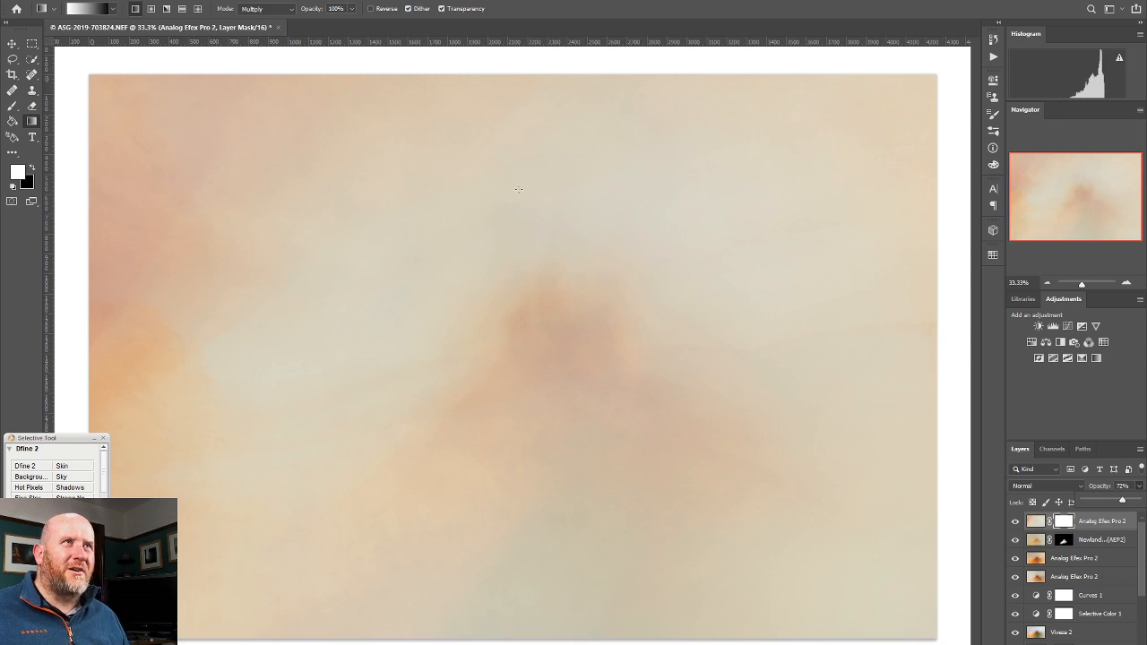
{"action": "left_click", "coordinate": [518, 209]}
{"action": "left_click_drag", "start_coordinate": [519, 209], "coordinate": [549, 369]}
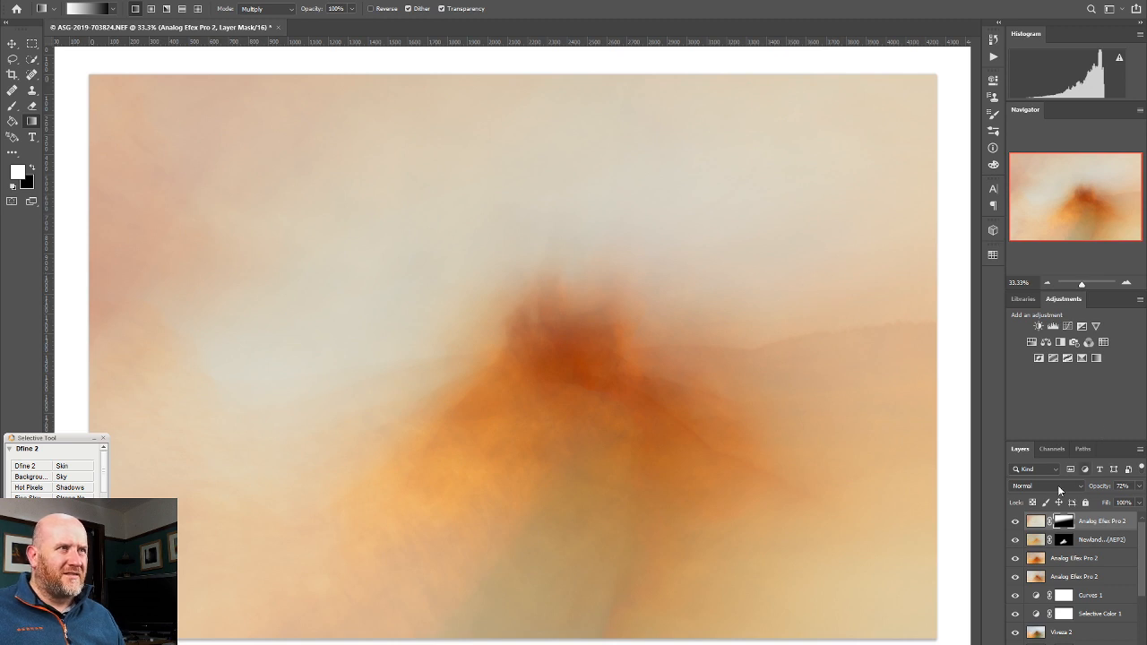
Toggle the gradient-masked Analog Efex Pro 2 layer off and on to compare its effect on the sky
{"action": "left_click", "coordinate": [1016, 522]}
{"action": "left_click", "coordinate": [1016, 521]}
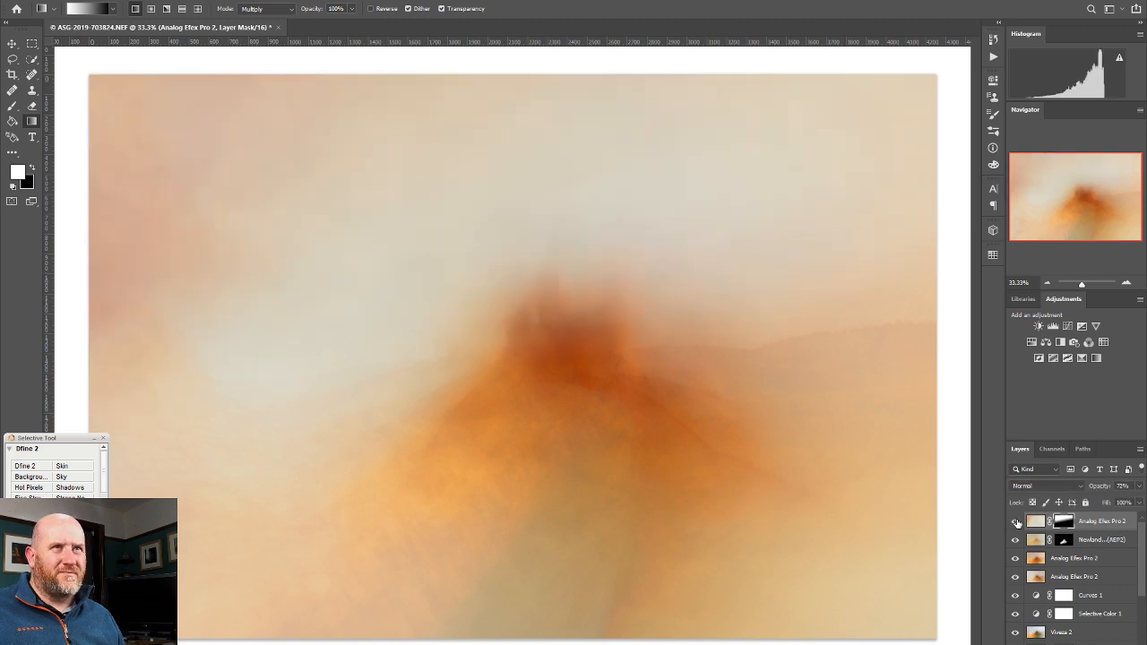
{"action": "left_click", "coordinate": [1015, 522]}
{"action": "left_click", "coordinate": [1016, 521]}
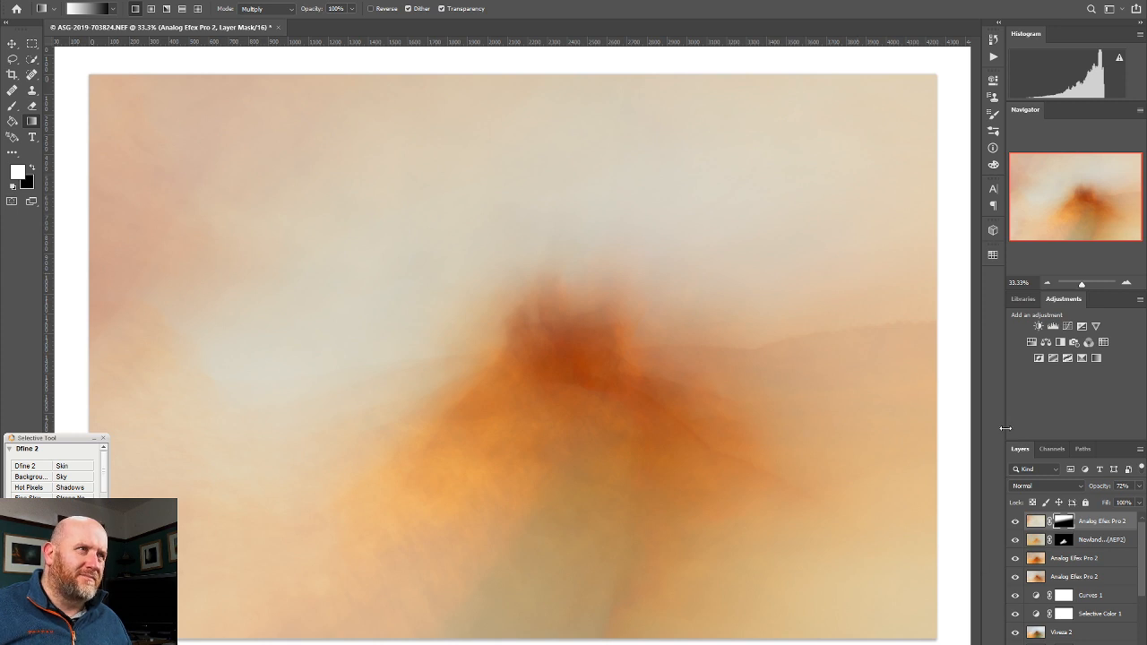
Add a Curves adjustment layer on top with an S-curve, lowering input 63 to 41 and lifting the highlights
{"action": "left_click", "coordinate": [1055, 327]}
{"action": "left_click_drag", "start_coordinate": [899, 206], "coordinate": [895, 222]}
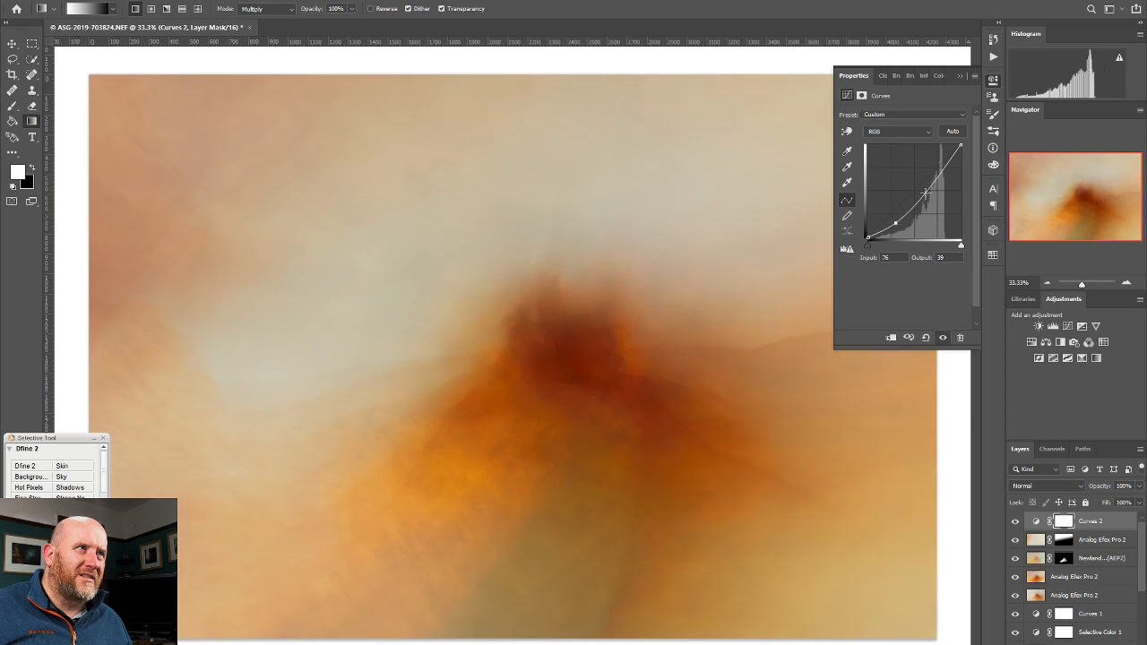
{"action": "left_click_drag", "start_coordinate": [918, 171], "coordinate": [922, 177]}
{"action": "left_click_drag", "start_coordinate": [896, 223], "coordinate": [891, 221]}
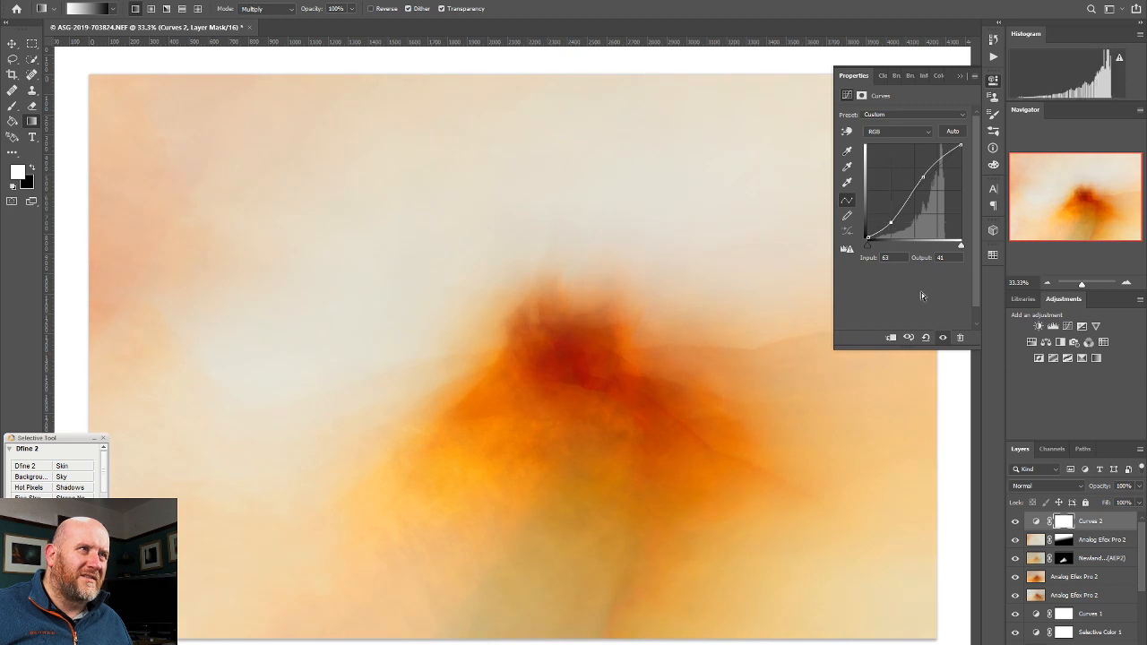
Set the new Curves layer's opacity to 32% and toggle its visibility to compare
{"action": "left_click", "coordinate": [1139, 487]}
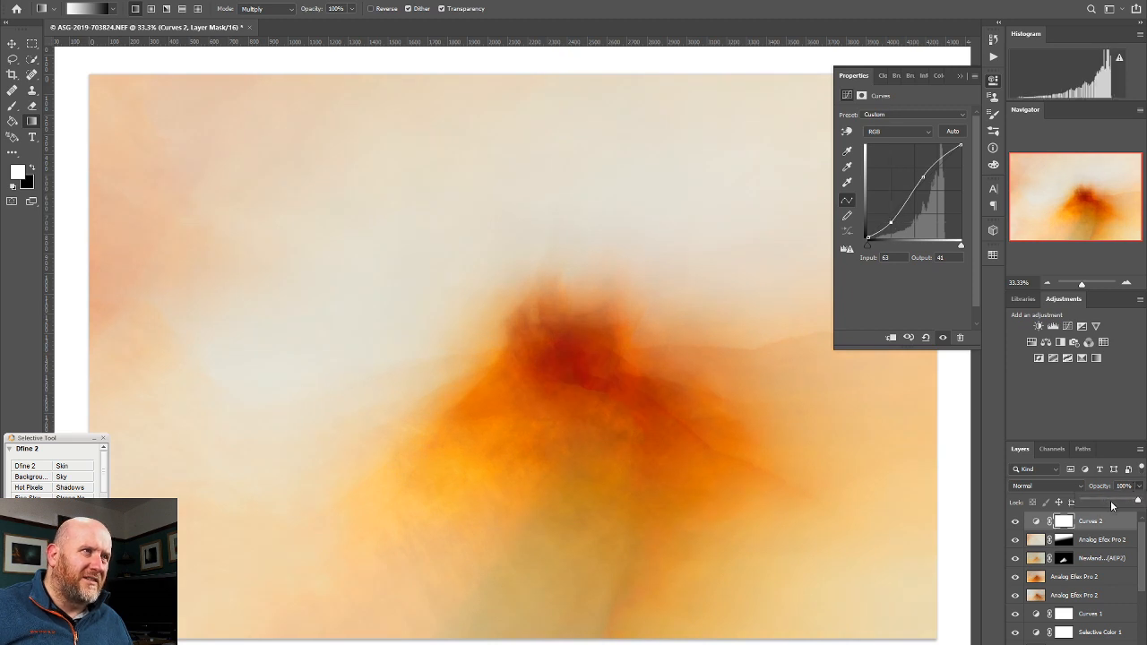
{"action": "left_click", "coordinate": [1104, 504]}
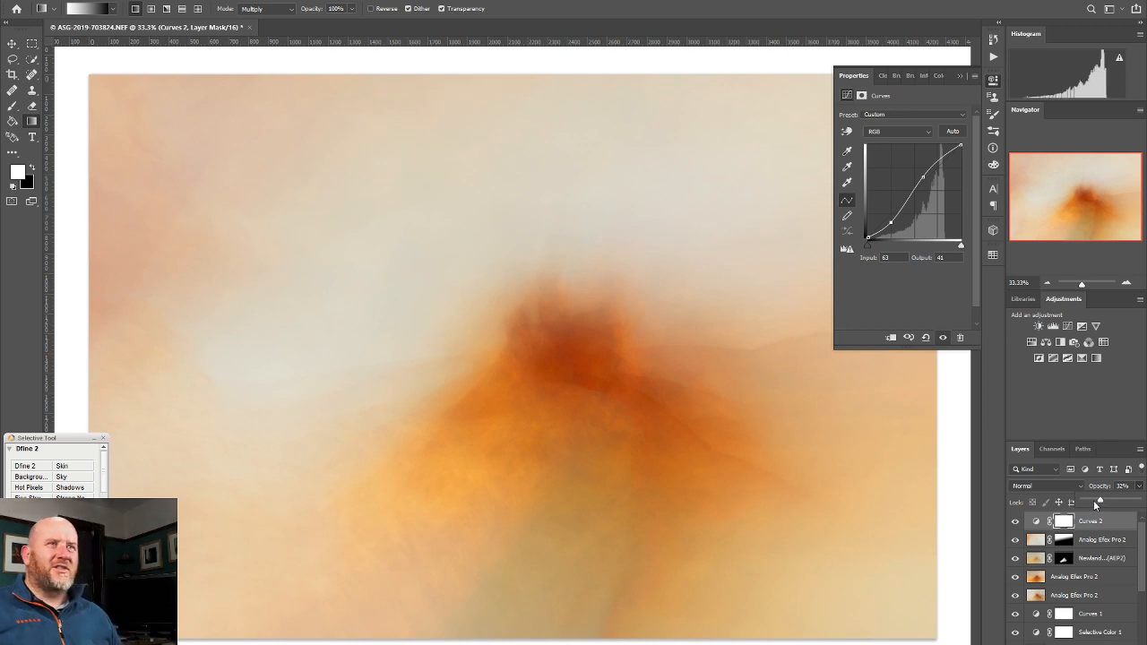
{"action": "left_click", "coordinate": [994, 82]}
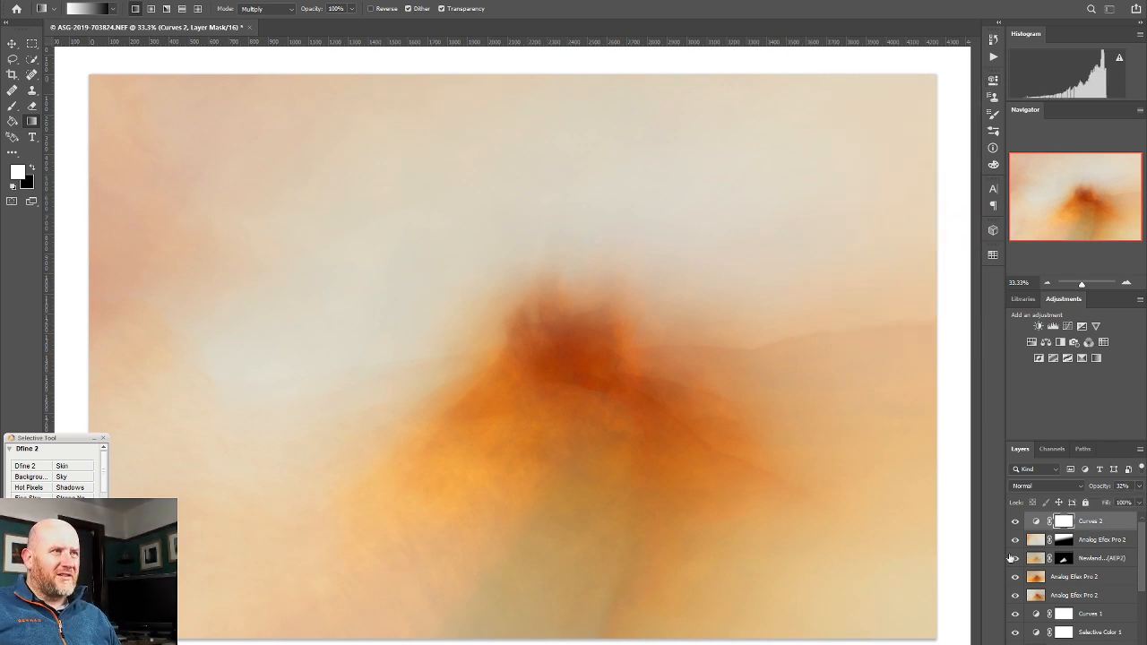
{"action": "left_click", "coordinate": [1016, 522]}
{"action": "left_click", "coordinate": [1016, 522]}
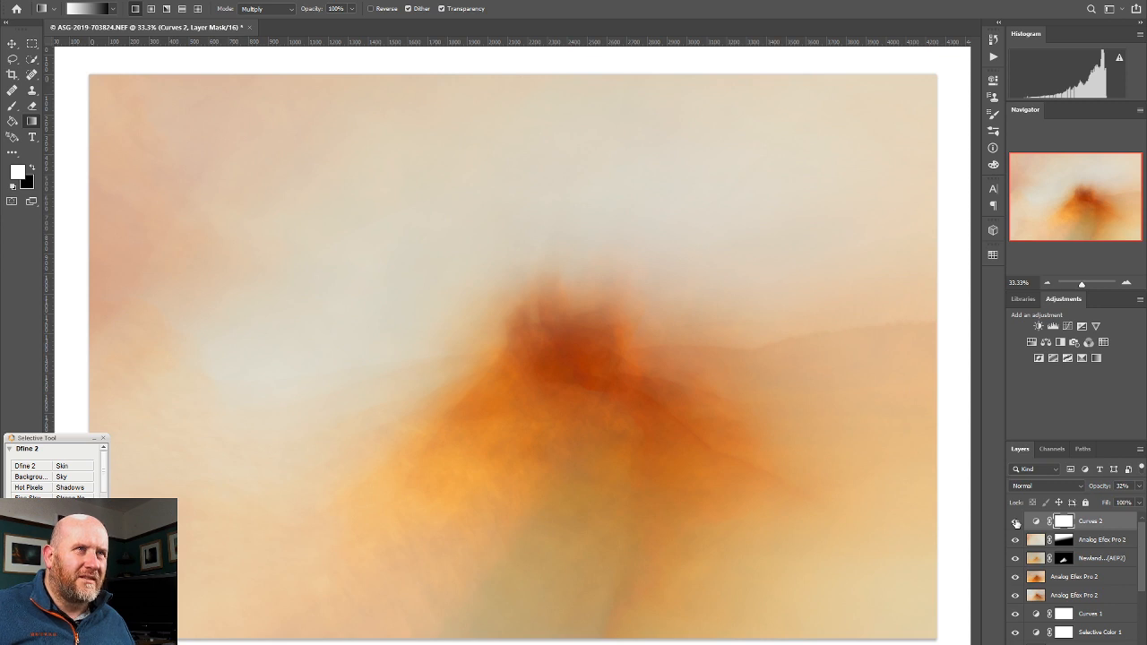
Add another Curves layer, lowering RGB input 111 to 95 and, in Red, raising input 106 to 117 with the white point at 237
{"action": "left_click", "coordinate": [1068, 327]}
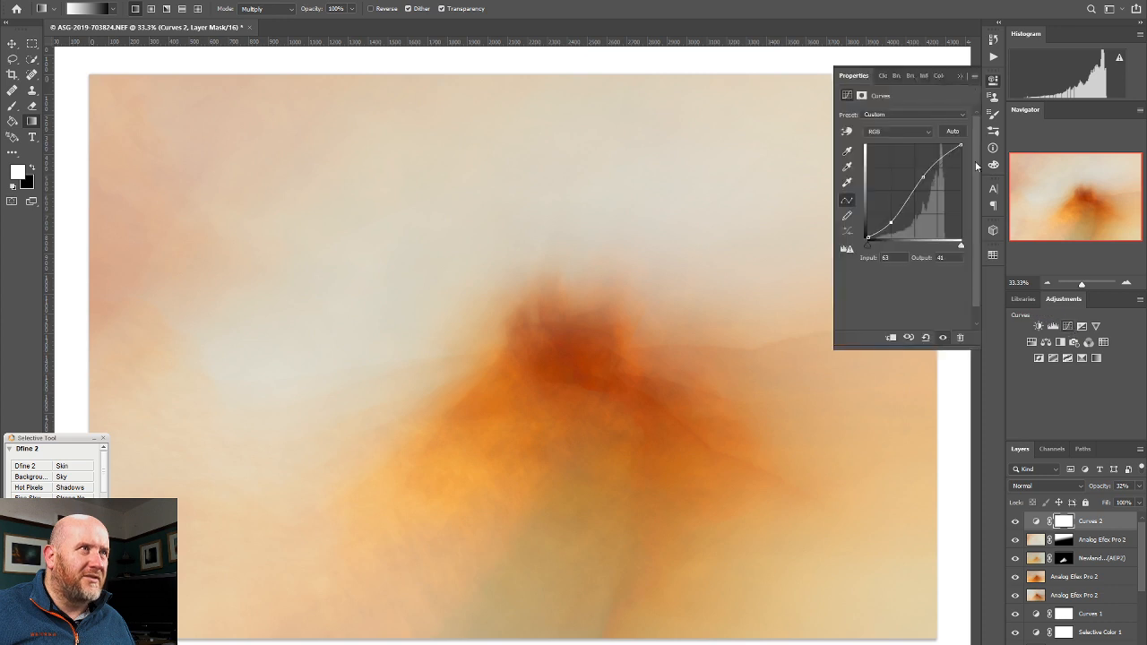
{"action": "left_click_drag", "start_coordinate": [908, 197], "coordinate": [908, 202]}
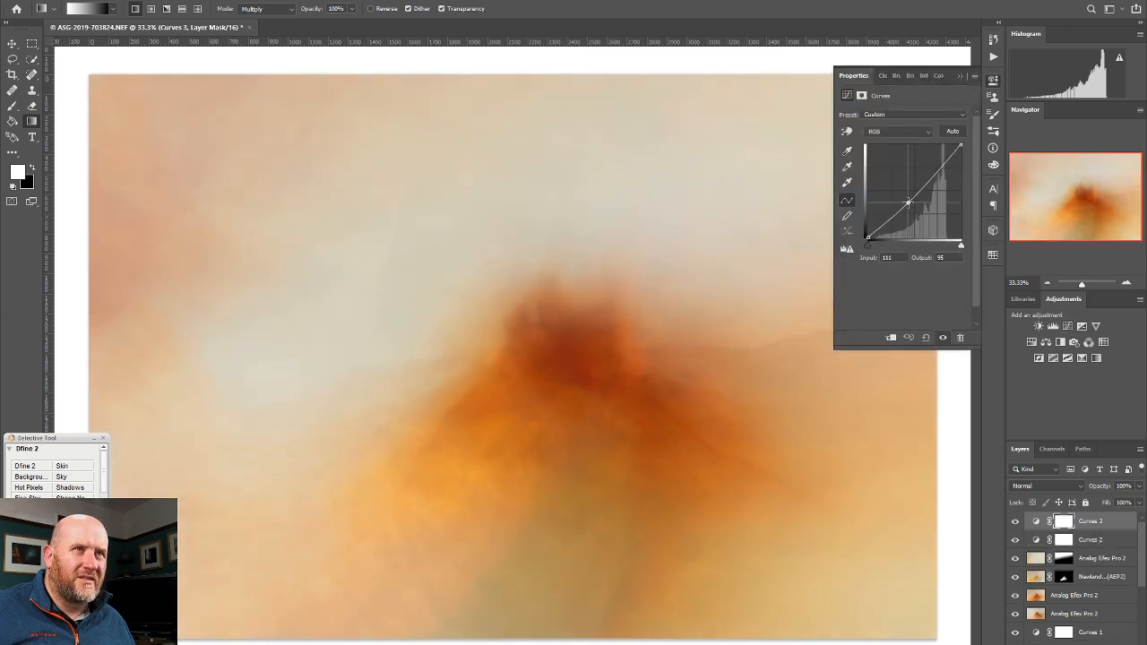
{"action": "left_click", "coordinate": [896, 133]}
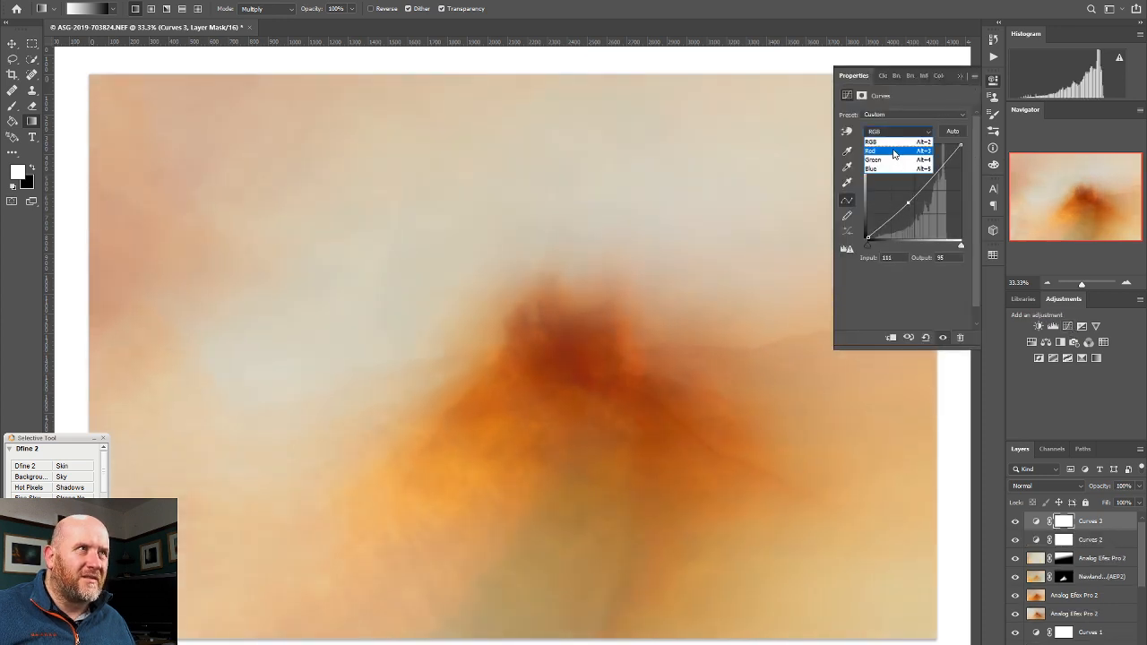
{"action": "left_click", "coordinate": [892, 152]}
{"action": "left_click_drag", "start_coordinate": [908, 198], "coordinate": [906, 195]}
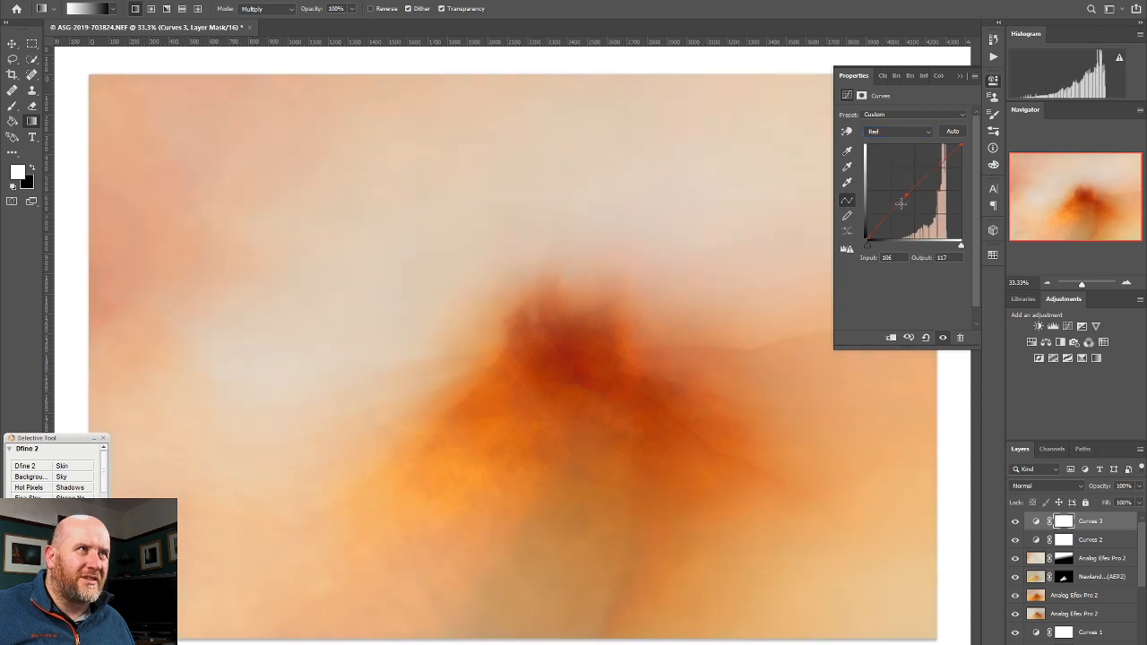
{"action": "left_click_drag", "start_coordinate": [961, 145], "coordinate": [956, 144]}
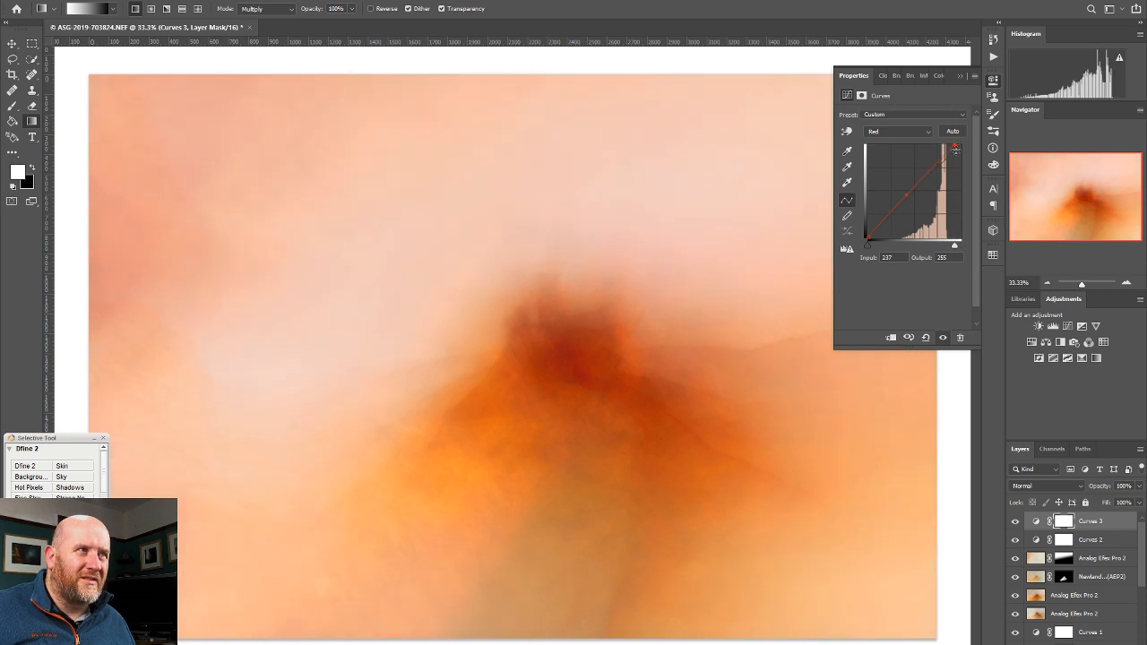
Invert the Curves 3 mask to black and paint white over the sky beside the castle with a 700 px brush
{"action": "left_click", "coordinate": [13, 106]}
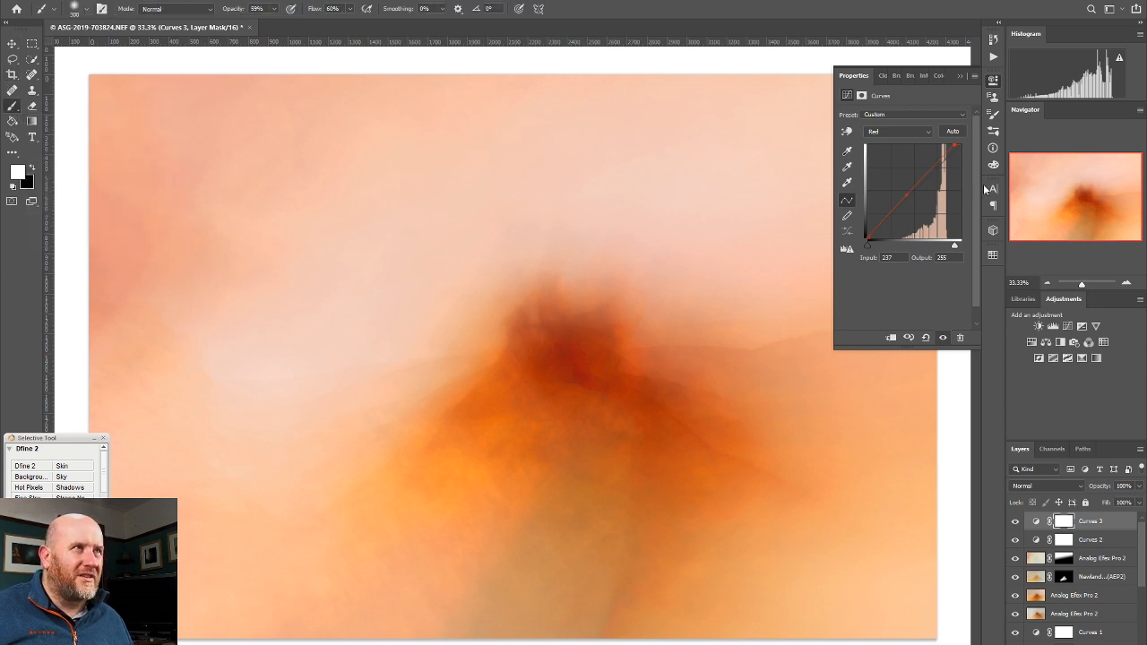
{"action": "left_click", "coordinate": [861, 95]}
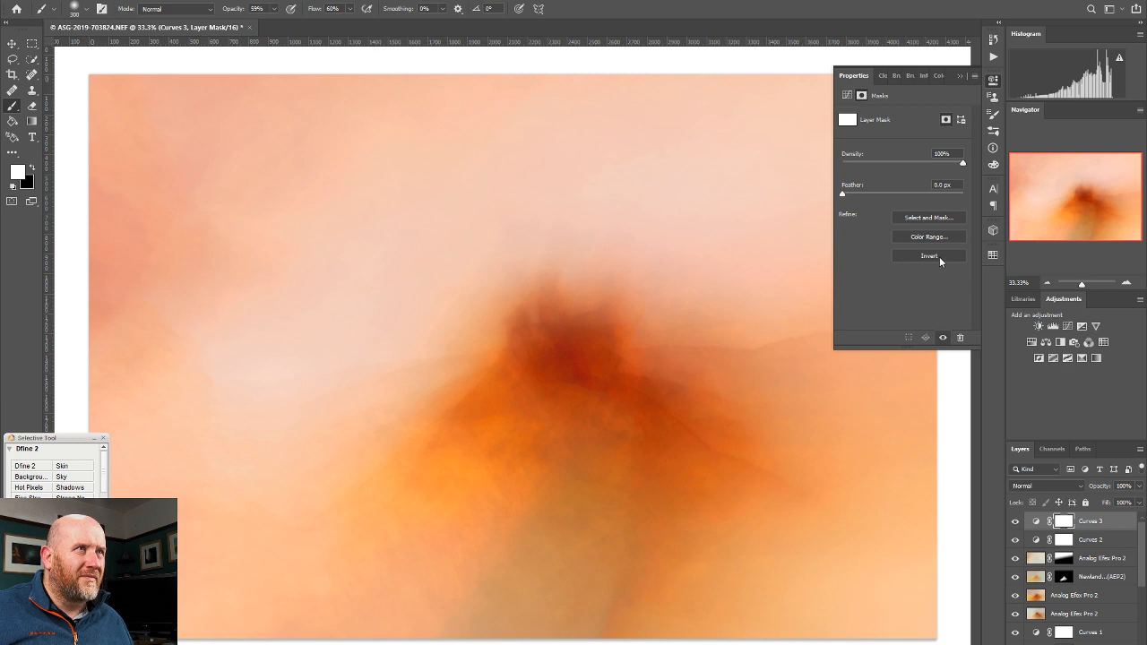
{"action": "left_click", "coordinate": [939, 256]}
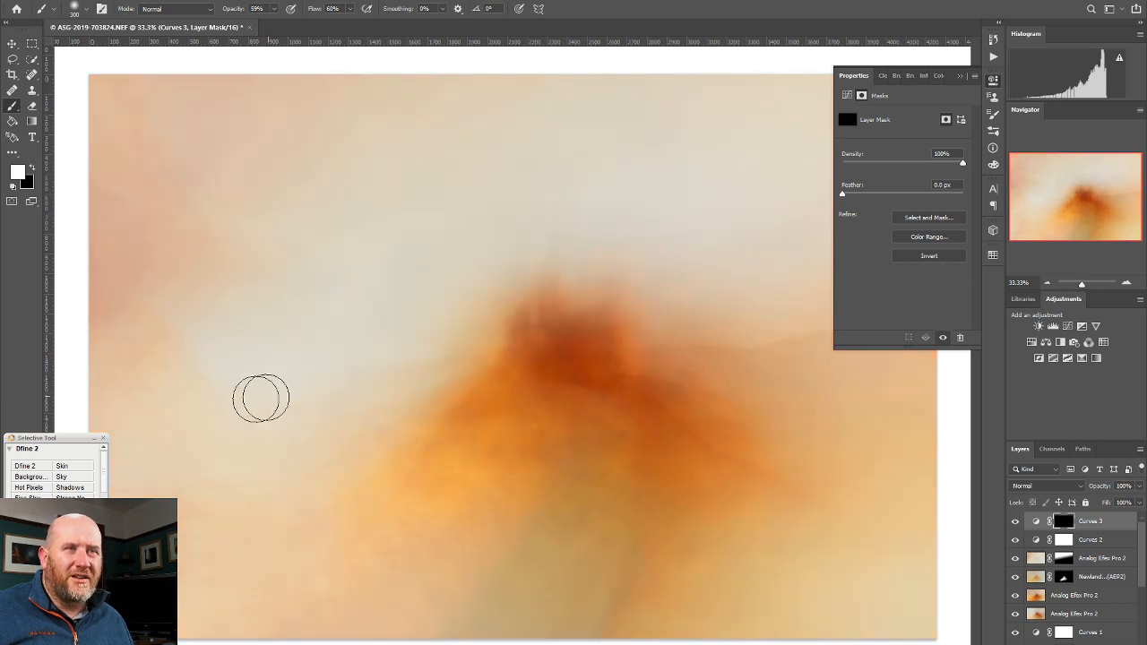
{"action": "key", "text": "bracketright"}
{"action": "key", "text": "bracketright"}
{"action": "key", "text": "bracketright"}
{"action": "key", "text": "bracketright"}
{"action": "mouse_move", "coordinate": [313, 374]}
{"action": "left_mouse_down"}
{"action": "mouse_move", "coordinate": [393, 342]}
{"action": "mouse_move", "coordinate": [274, 409]}
{"action": "mouse_move", "coordinate": [267, 357]}
{"action": "mouse_move", "coordinate": [235, 370]}
{"action": "mouse_move", "coordinate": [232, 356]}
{"action": "mouse_move", "coordinate": [250, 330]}
{"action": "mouse_move", "coordinate": [440, 326]}
{"action": "mouse_move", "coordinate": [255, 415]}
{"action": "mouse_move", "coordinate": [230, 365]}
{"action": "mouse_move", "coordinate": [240, 346]}
{"action": "mouse_move", "coordinate": [326, 318]}
{"action": "left_mouse_up"}
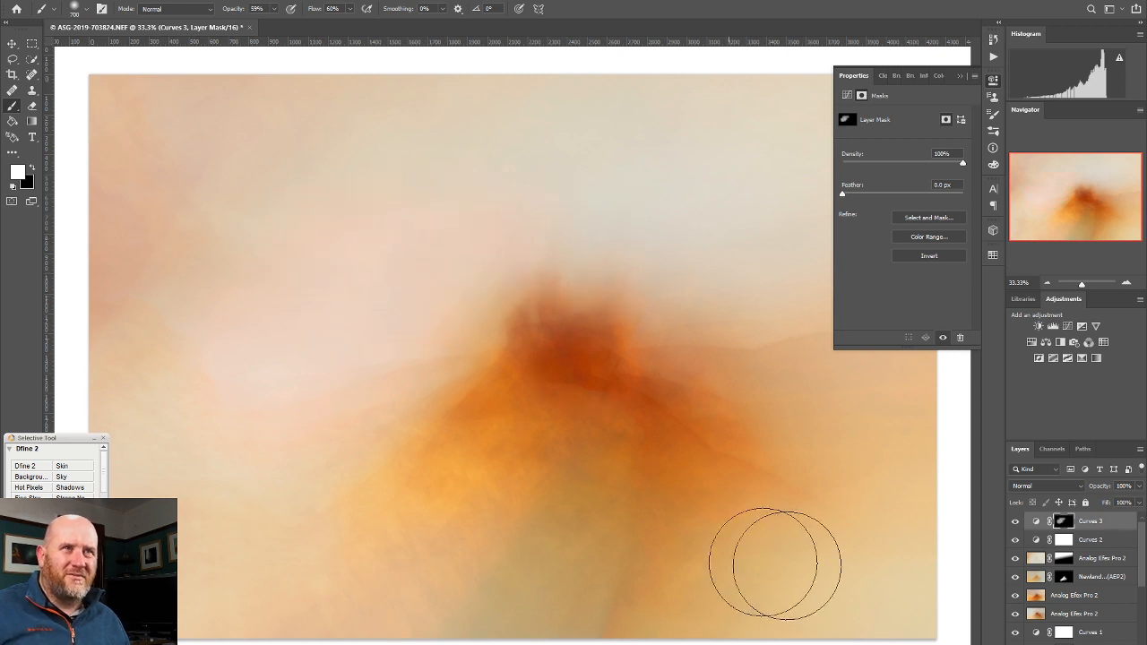
Set the masked Curves 3 layer's opacity to 66% and collapse its properties
{"action": "left_click", "coordinate": [1138, 486]}
{"action": "left_click_drag", "start_coordinate": [1136, 502], "coordinate": [1119, 504]}
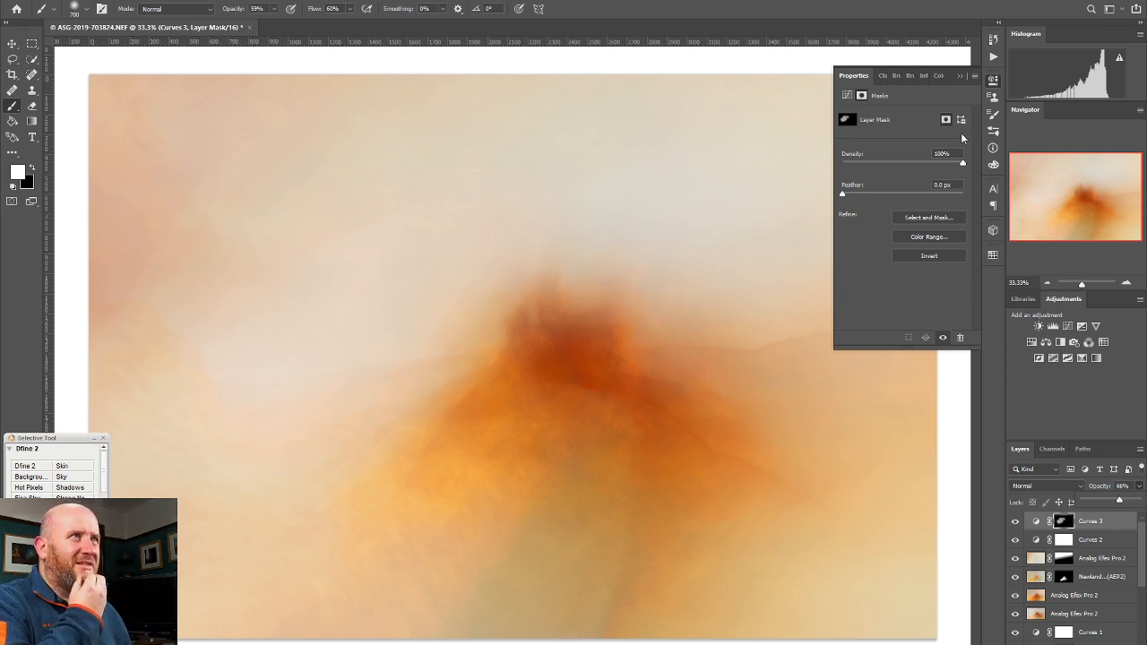
{"action": "left_click", "coordinate": [995, 81]}
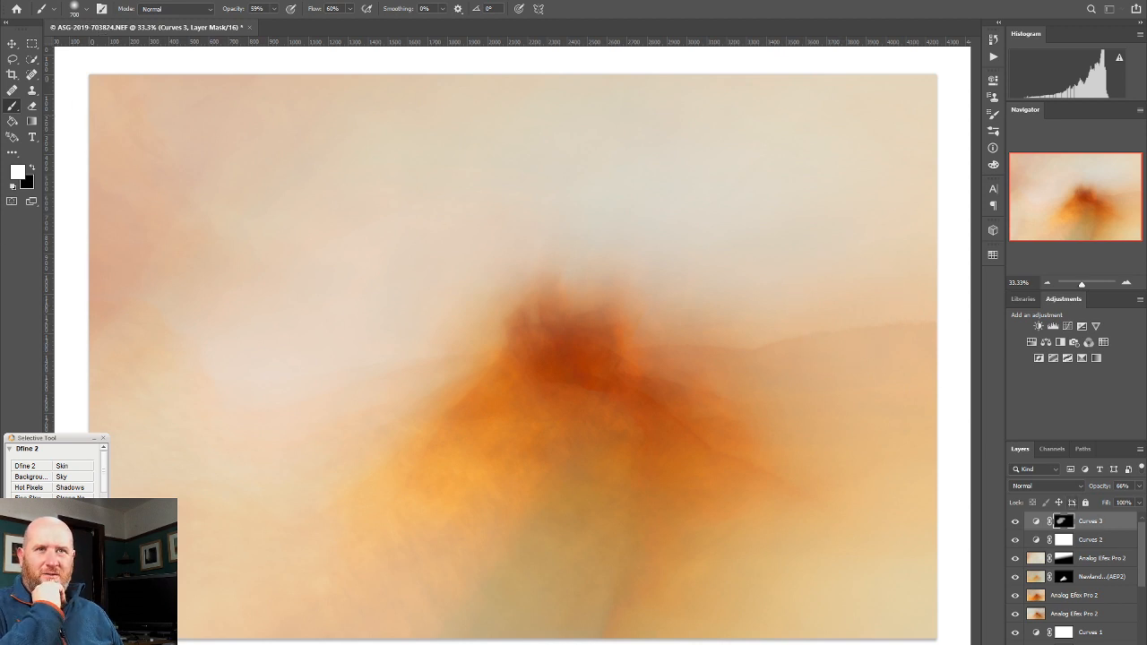
Stamp the visible layers onto a new layer, open it in Viveza 2, and extend the adjusted preview across the whole image
{"action": "key", "text": "ctrl+shift+alt+n"}
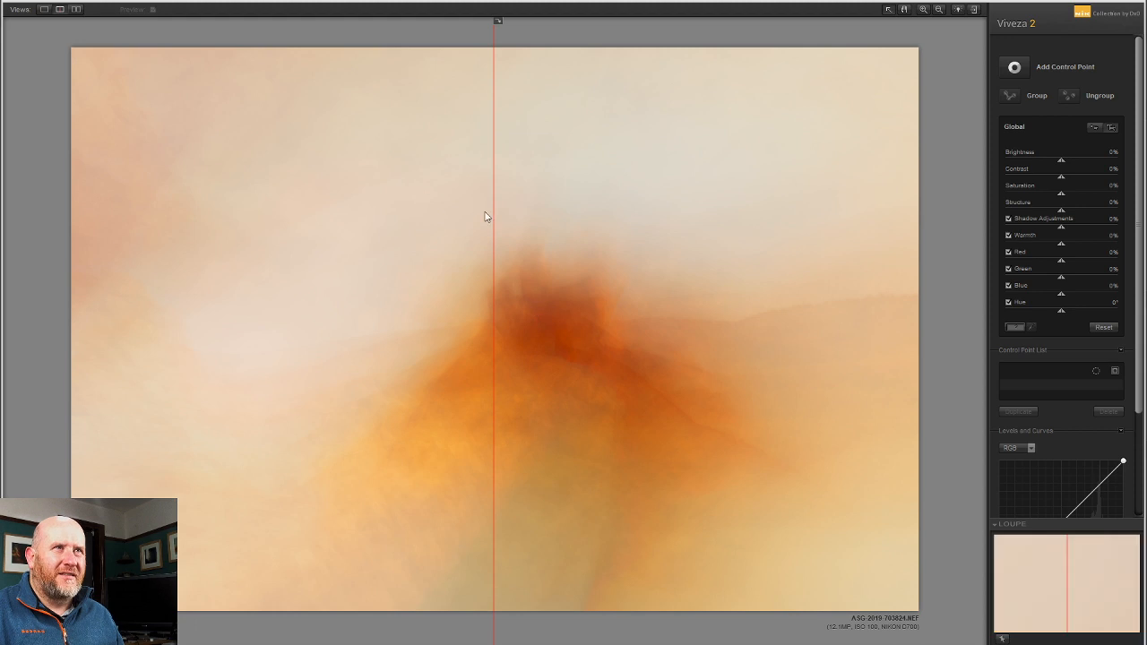
{"action": "left_click_drag", "start_coordinate": [494, 212], "coordinate": [79, 215]}
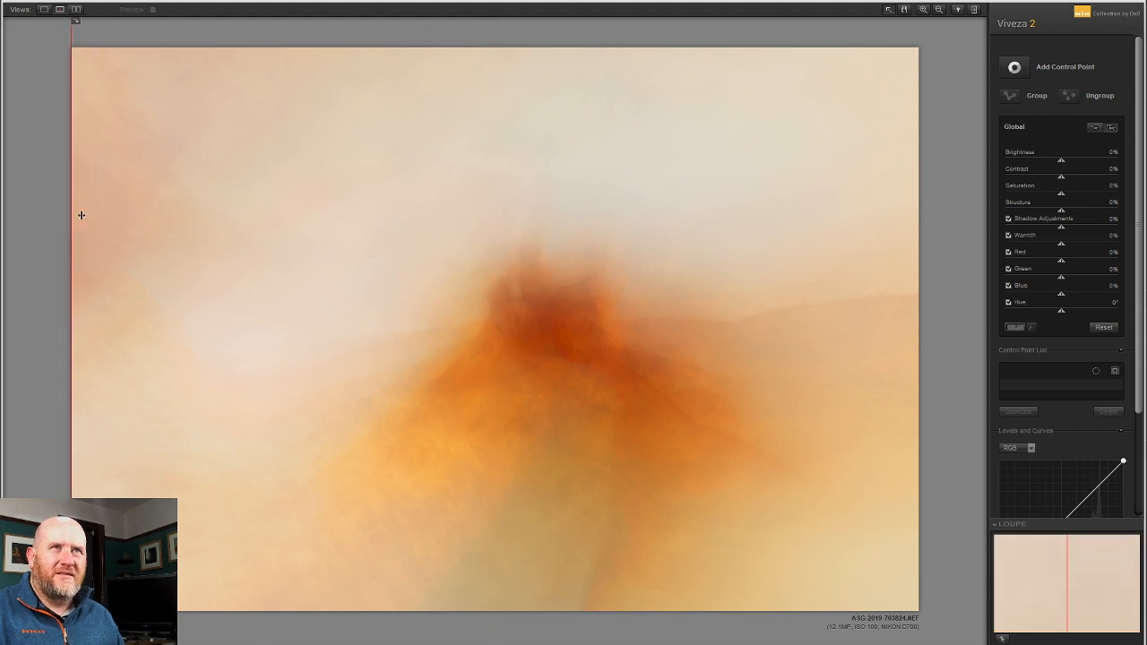
Adjust the global Viveza settings to Hue -3°, Shadow Adjustments -12% and Structure 10%, keeping Contrast at 0%
{"action": "mouse_move", "coordinate": [1063, 315]}
{"action": "left_mouse_down"}
{"action": "mouse_move", "coordinate": [1050, 314]}
{"action": "mouse_move", "coordinate": [1070, 316]}
{"action": "mouse_move", "coordinate": [1060, 316]}
{"action": "left_mouse_up"}
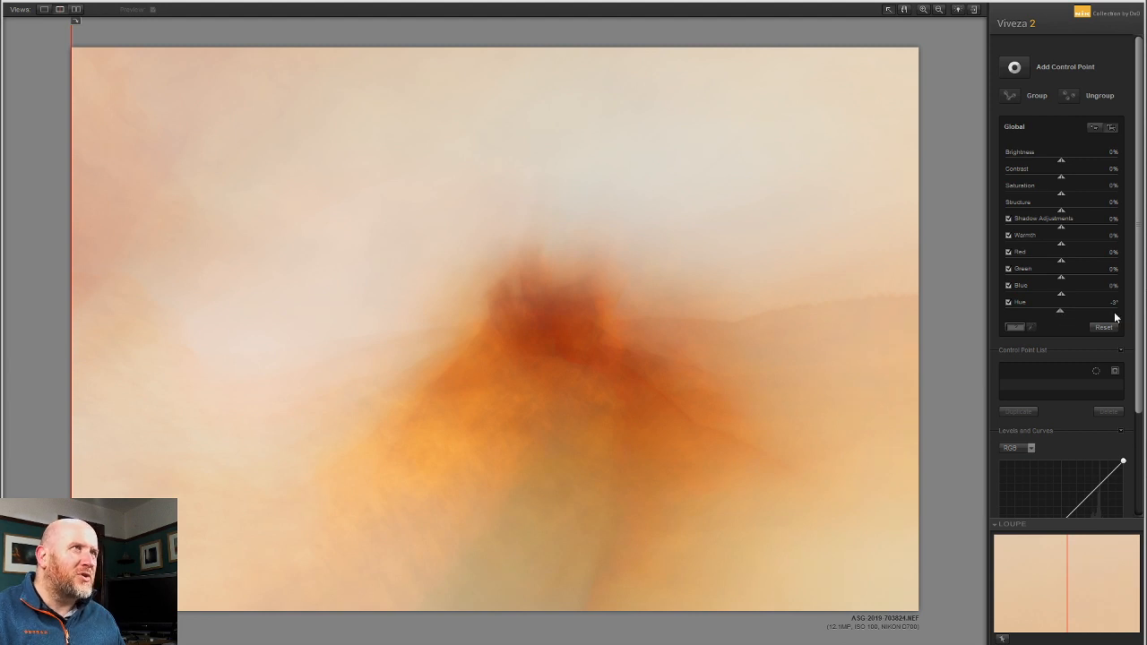
{"action": "left_click_drag", "start_coordinate": [1091, 242], "coordinate": [1051, 234]}
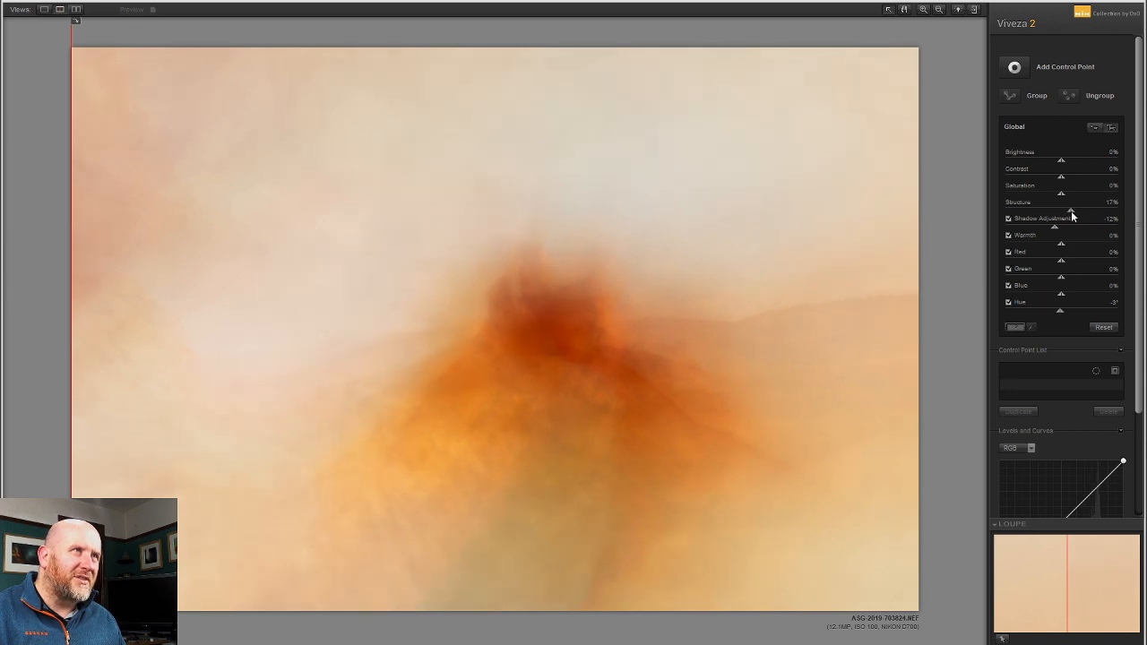
{"action": "left_click_drag", "start_coordinate": [1066, 211], "coordinate": [1066, 210]}
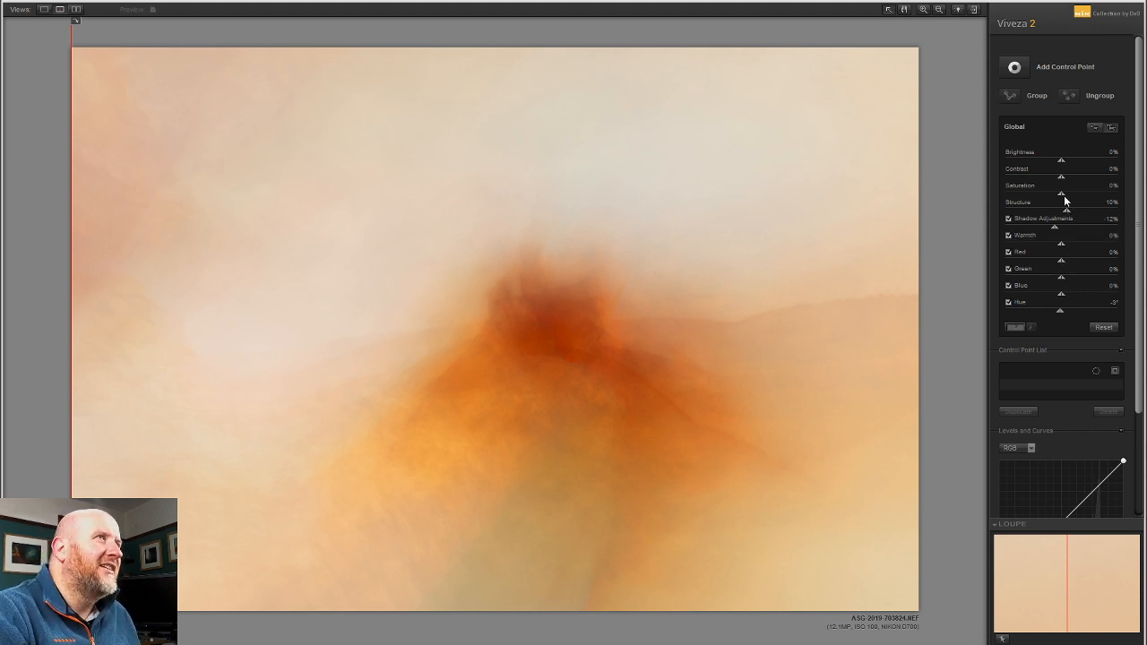
{"action": "left_click_drag", "start_coordinate": [1065, 175], "coordinate": [1065, 174]}
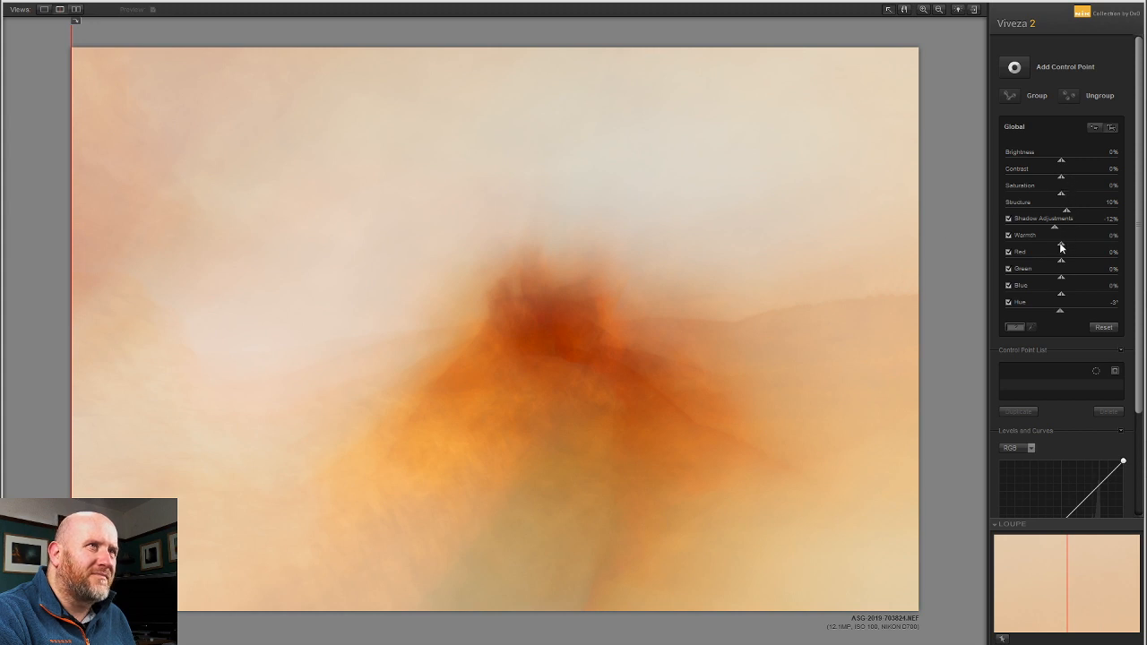
Set the global Warmth to 6% and Blue to -1%, and check the result with the split preview
{"action": "left_click_drag", "start_coordinate": [1073, 247], "coordinate": [1072, 247]}
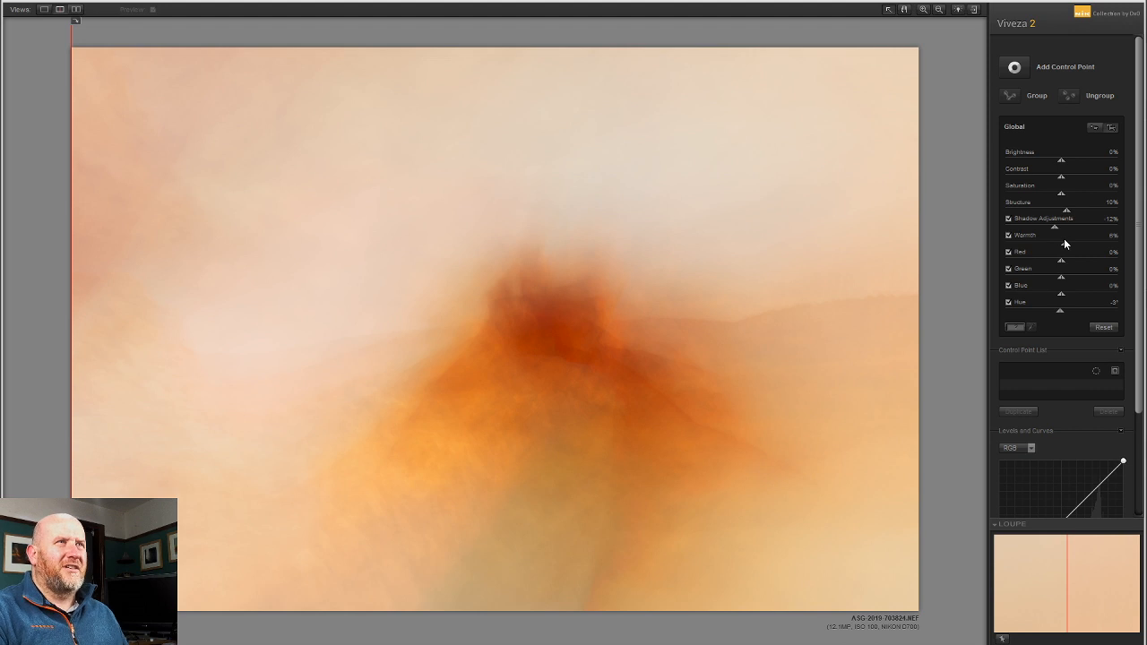
{"action": "left_click", "coordinate": [1063, 290]}
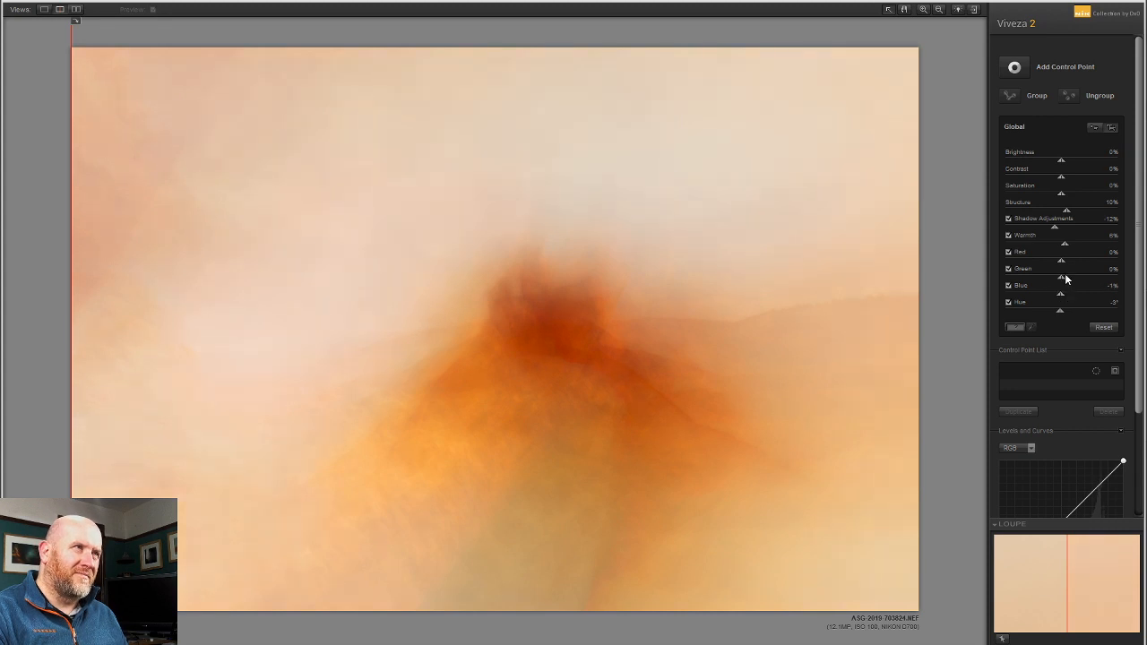
{"action": "left_click_drag", "start_coordinate": [68, 169], "coordinate": [5, 169]}
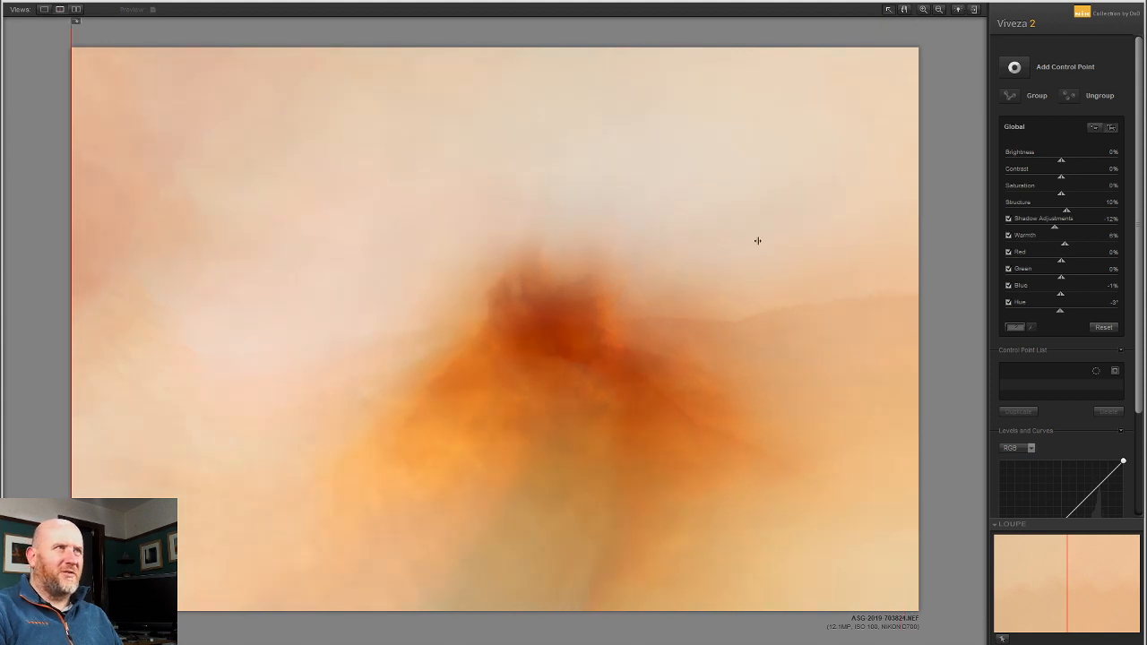
Add a control point on the castle's lower right edge with a size of 23% and set its Structure to 34%
{"action": "left_click", "coordinate": [1014, 68]}
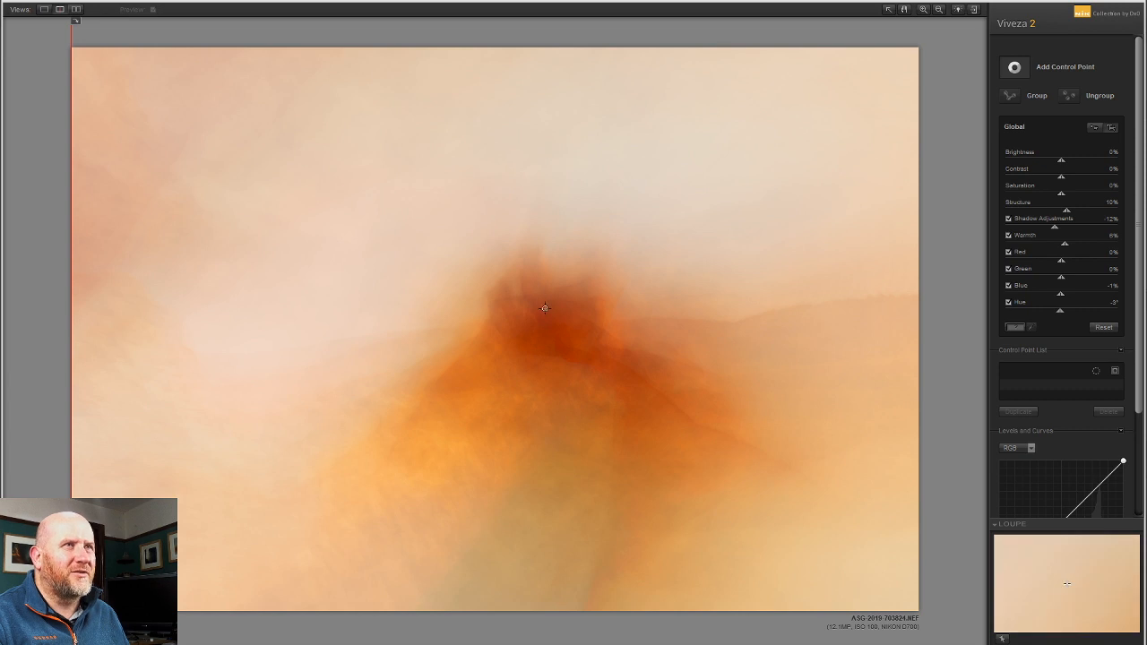
{"action": "left_click", "coordinate": [602, 330]}
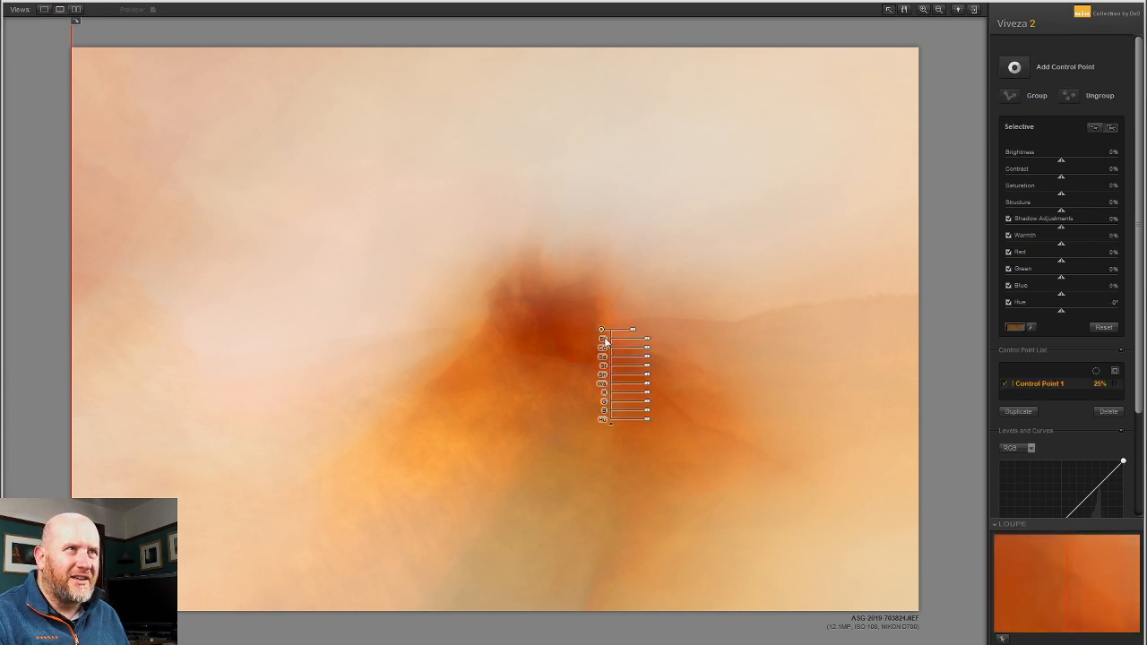
{"action": "mouse_move", "coordinate": [633, 331]}
{"action": "left_click_drag", "start_coordinate": [633, 334], "coordinate": [631, 332]}
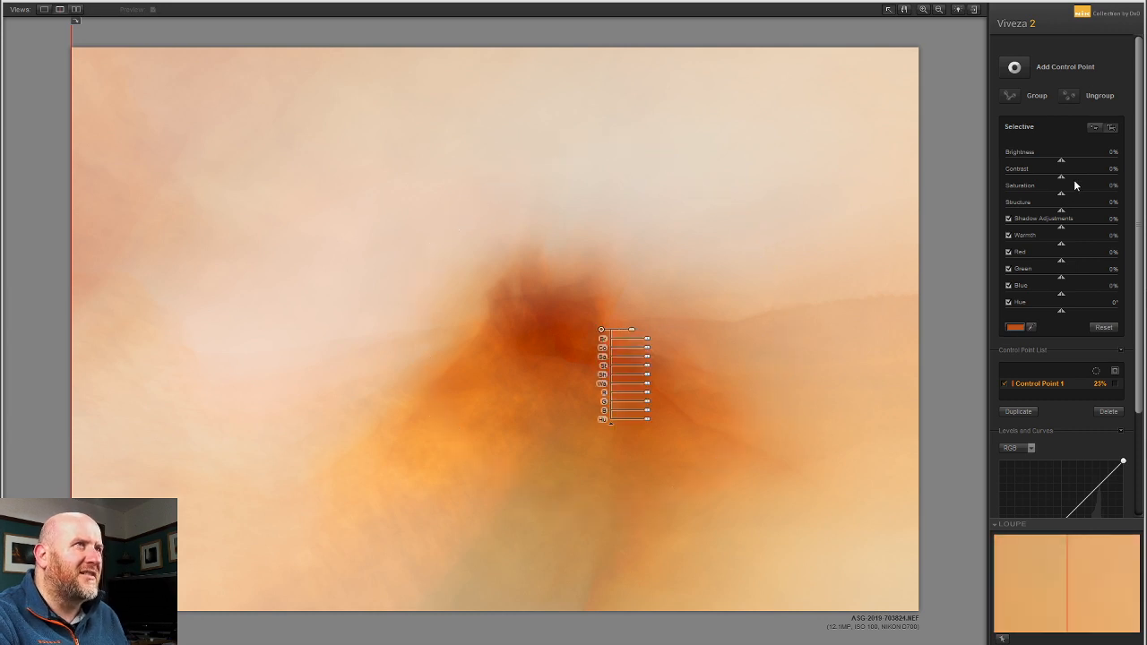
{"action": "left_click_drag", "start_coordinate": [1077, 211], "coordinate": [1081, 215]}
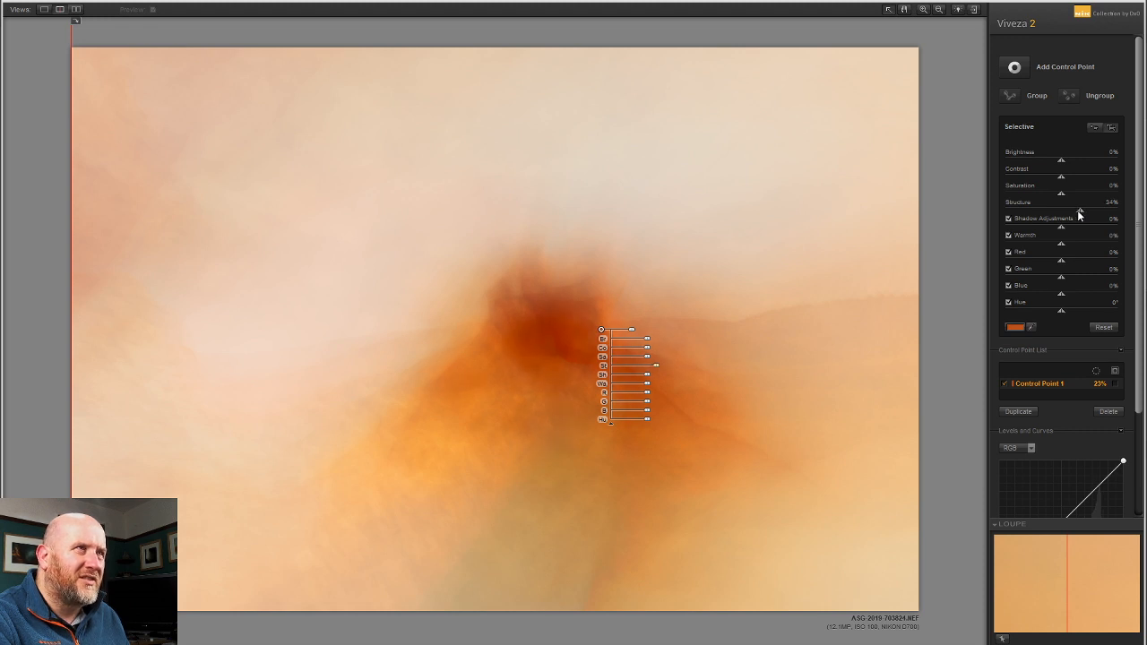
{"action": "left_click", "coordinate": [934, 298]}
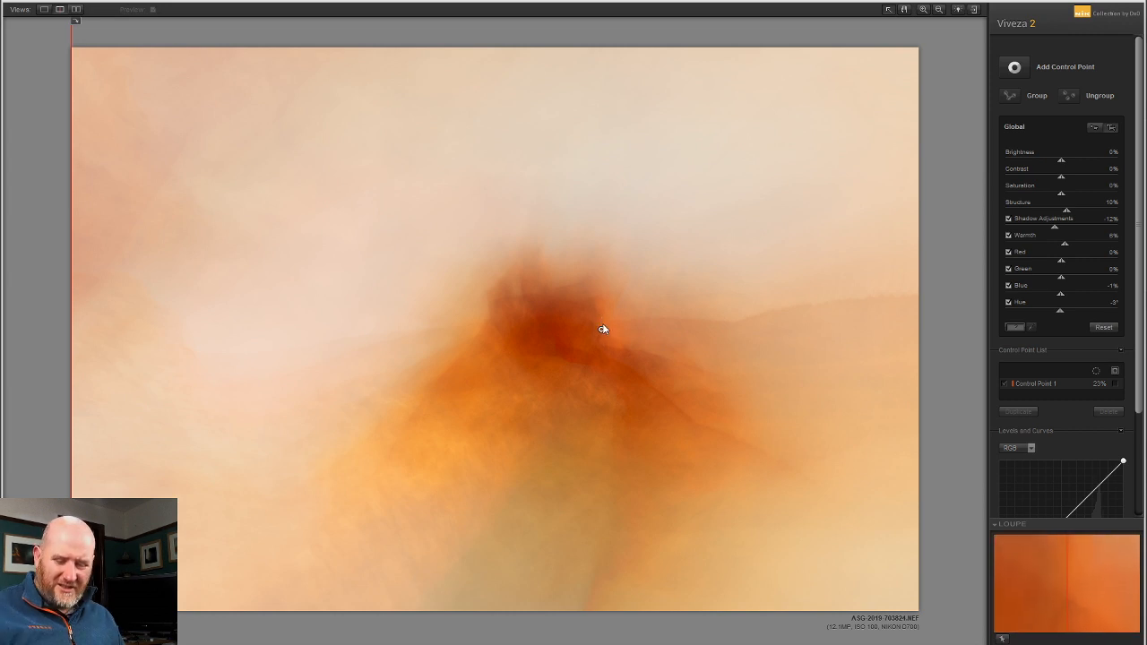
Duplicate the castle control point and place the copy on the upper middle of the castle
{"action": "left_click_drag", "start_coordinate": [602, 329], "coordinate": [565, 295]}
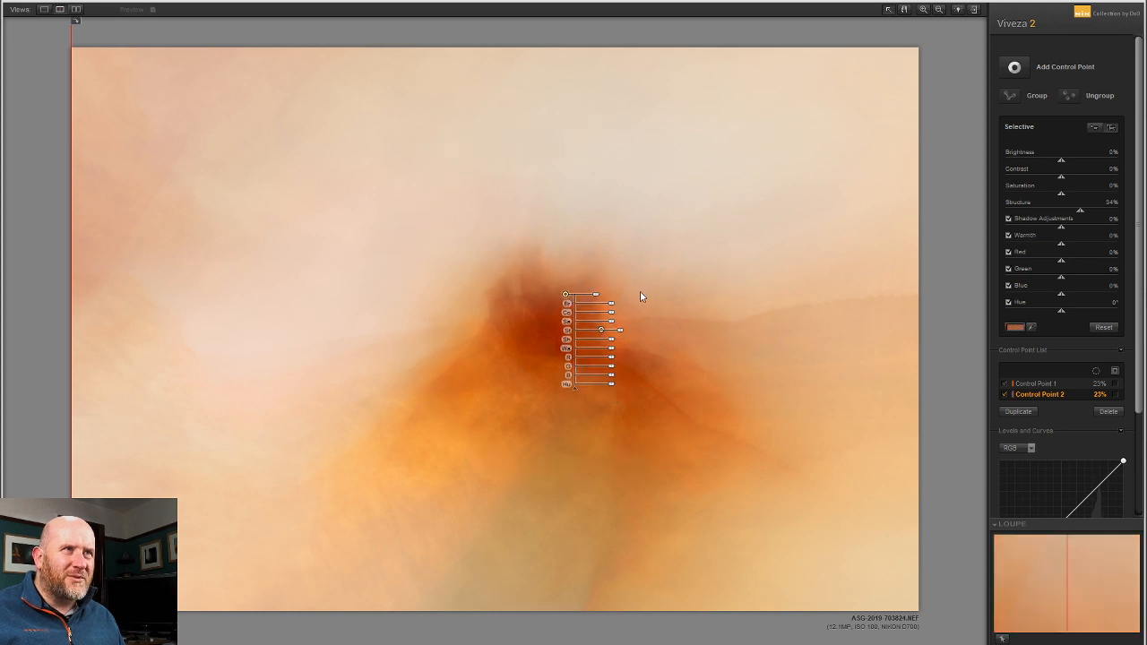
{"action": "left_click", "coordinate": [721, 286]}
{"action": "left_click_drag", "start_coordinate": [479, 219], "coordinate": [618, 337]}
{"action": "left_click", "coordinate": [731, 297]}
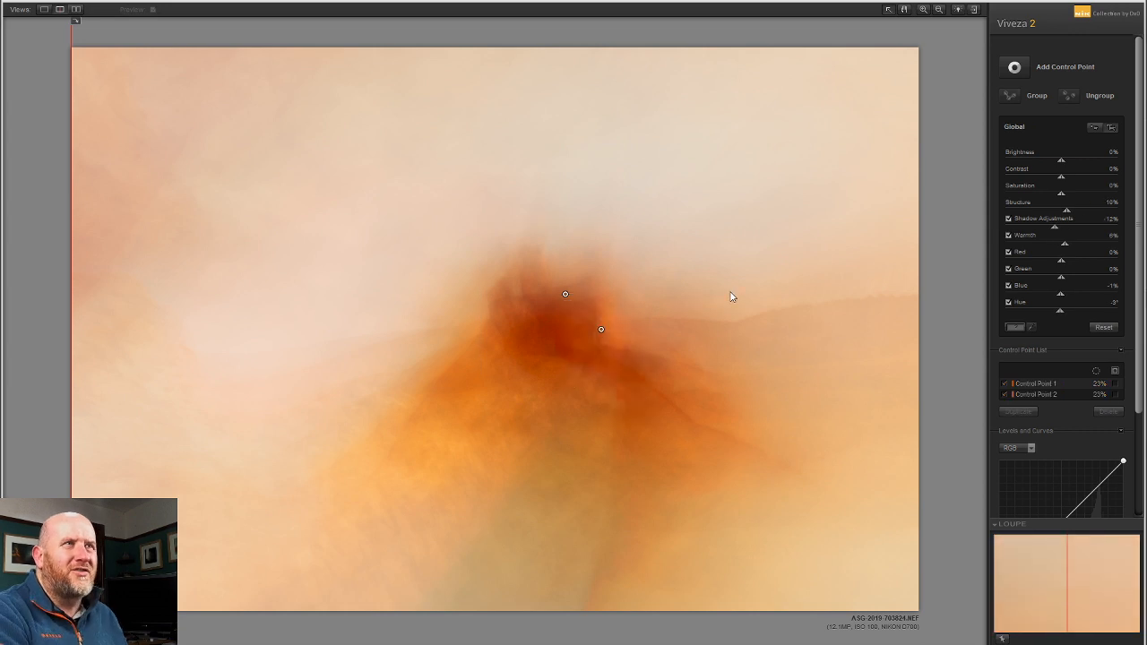
Raise the global Structure to 18% and compare the result along the image's left edge with the split preview
{"action": "left_click", "coordinate": [1115, 373]}
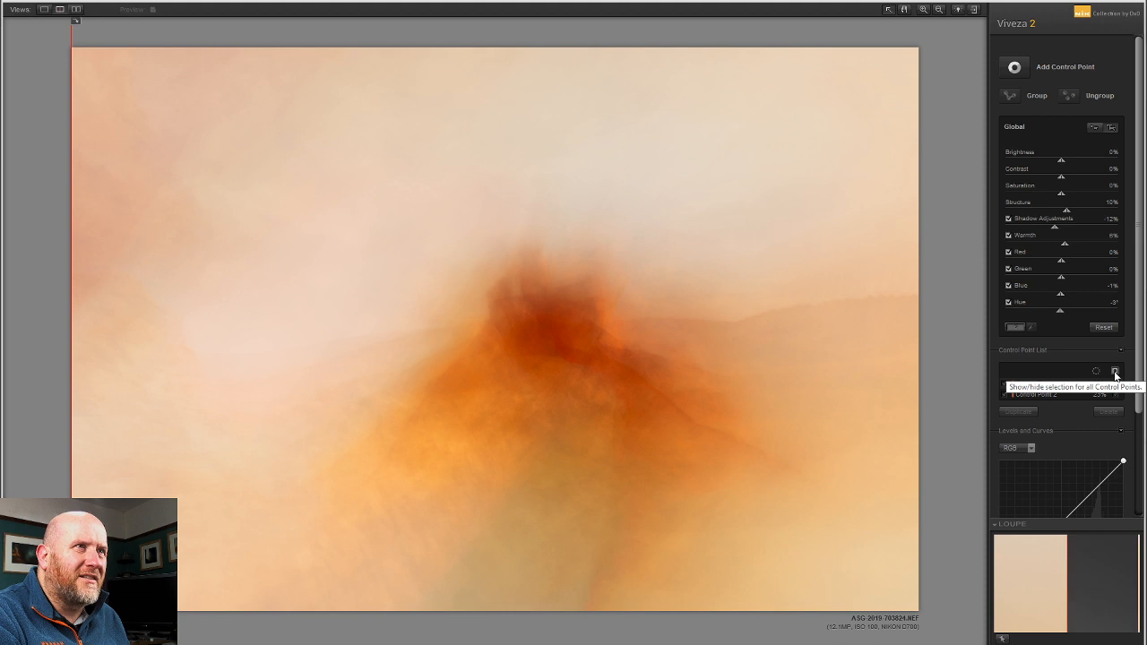
{"action": "left_click", "coordinate": [1115, 373]}
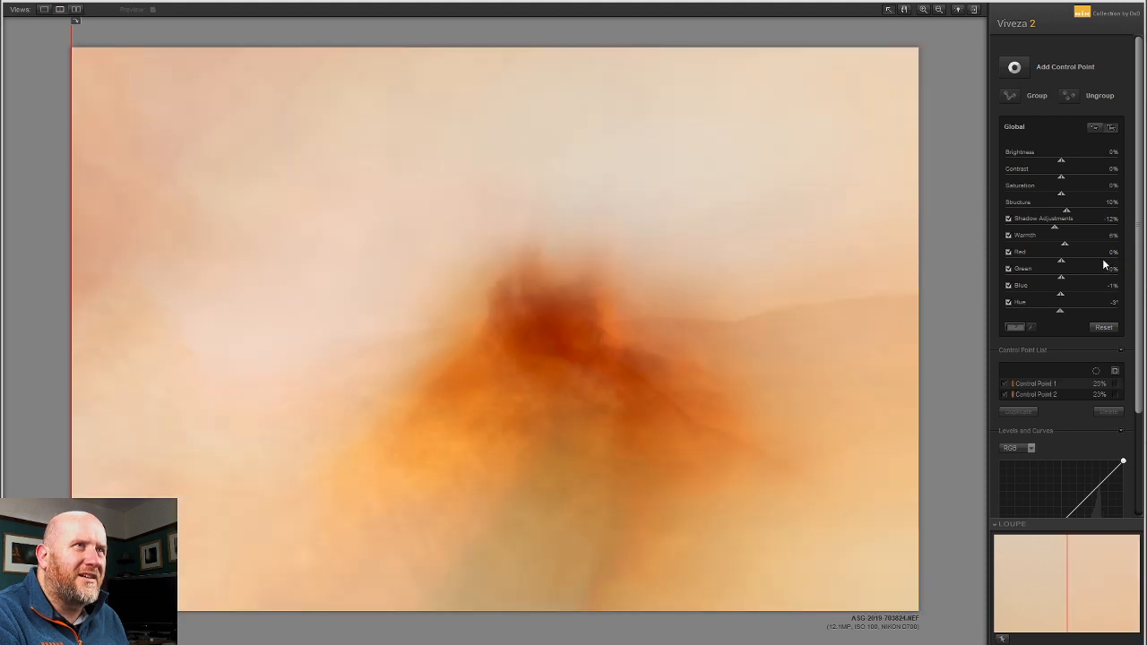
{"action": "left_click_drag", "start_coordinate": [1070, 212], "coordinate": [1075, 210]}
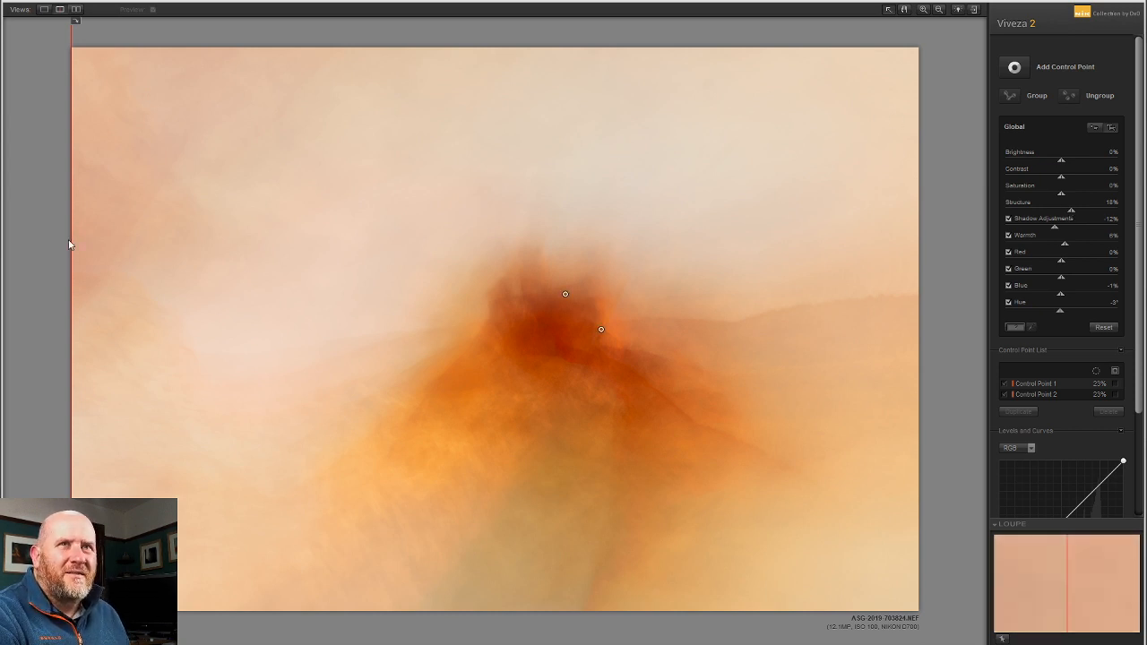
{"action": "mouse_move", "coordinate": [72, 240]}
{"action": "left_mouse_down"}
{"action": "mouse_move", "coordinate": [917, 367]}
{"action": "mouse_move", "coordinate": [75, 284]}
{"action": "mouse_move", "coordinate": [877, 370]}
{"action": "mouse_move", "coordinate": [172, 268]}
{"action": "mouse_move", "coordinate": [82, 239]}
{"action": "left_mouse_up"}
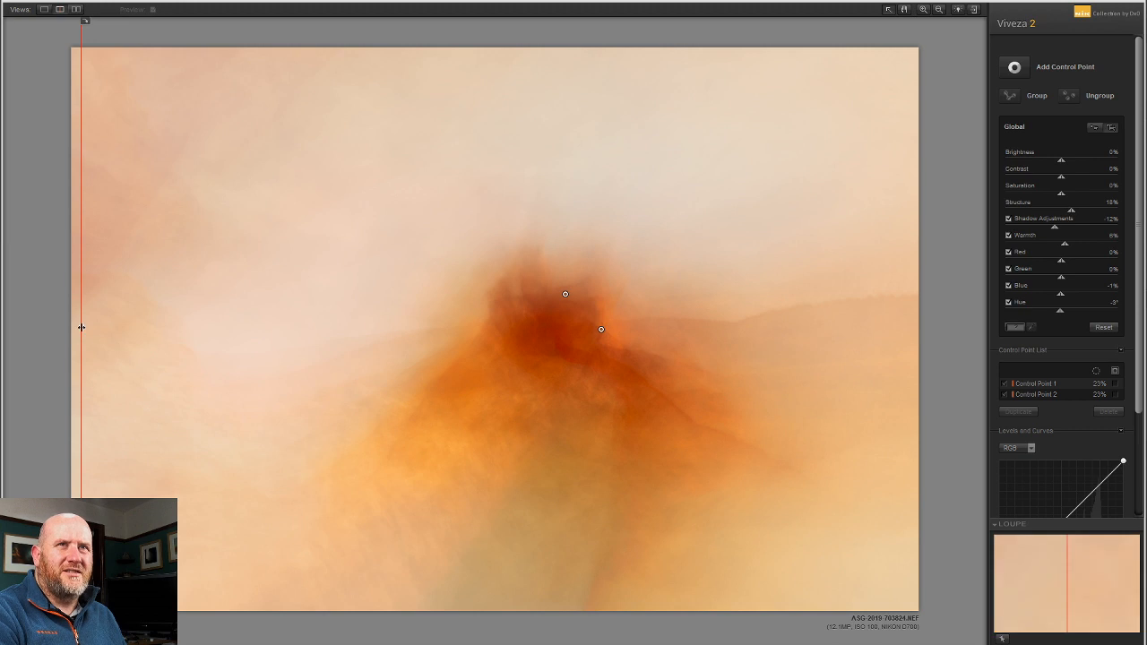
{"action": "left_click_drag", "start_coordinate": [80, 325], "coordinate": [117, 392]}
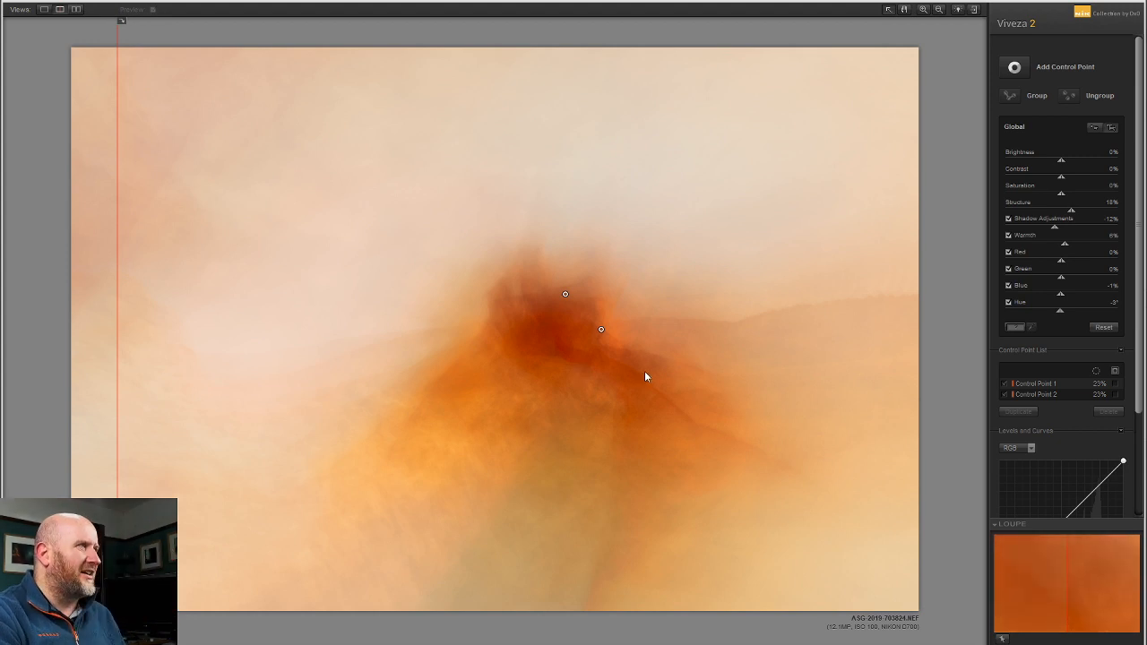
Add a control point on the pale green ground below the castle, keeping its size at 25%
{"action": "left_click", "coordinate": [1015, 69]}
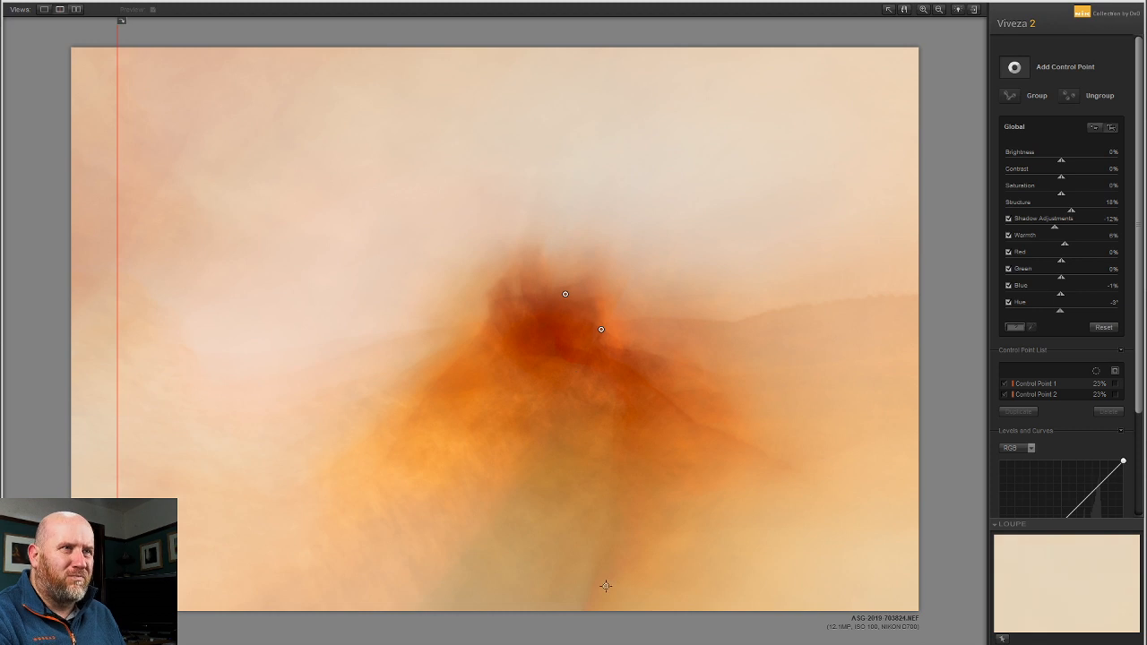
{"action": "left_click", "coordinate": [579, 534]}
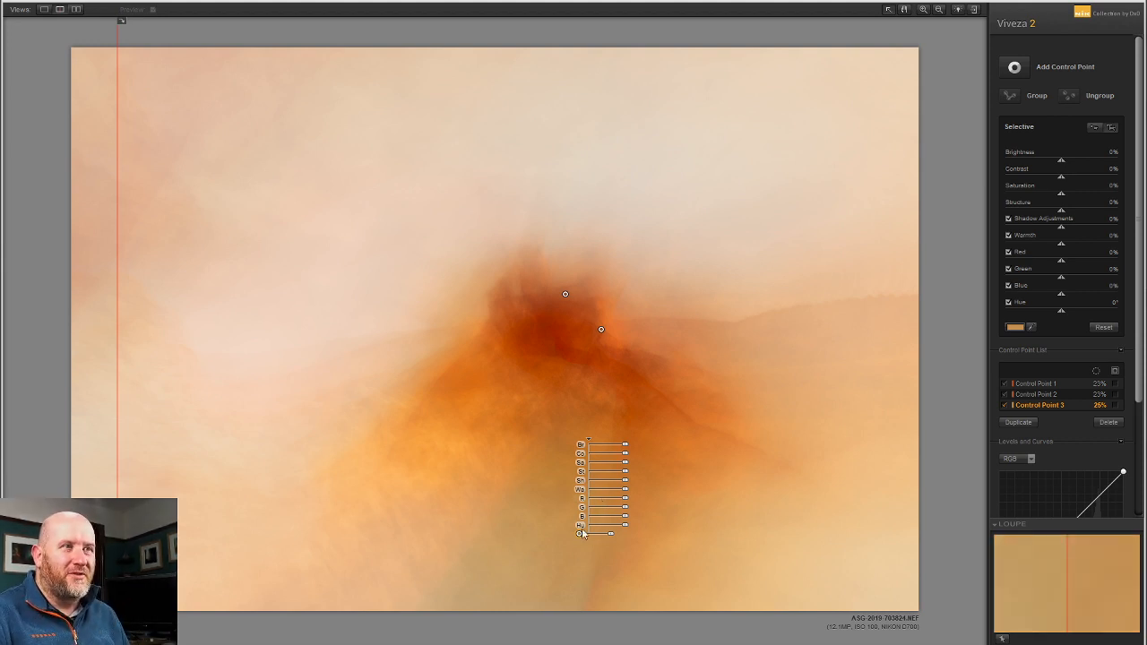
{"action": "left_click_drag", "start_coordinate": [580, 536], "coordinate": [578, 511]}
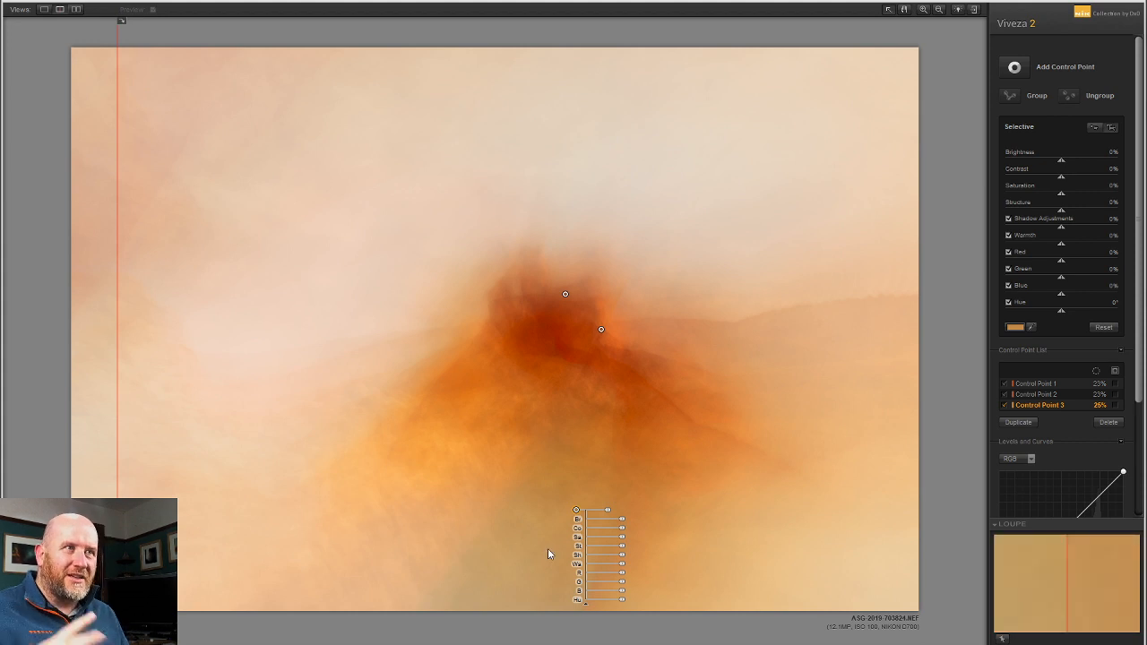
Duplicate the foreground control point three times and spread the copies across the foreground on both sides of the original
{"action": "left_click", "coordinate": [576, 510], "text": "alt"}
{"action": "left_click", "coordinate": [578, 512], "text": "alt"}
{"action": "left_click_drag", "start_coordinate": [576, 510], "coordinate": [378, 508]}
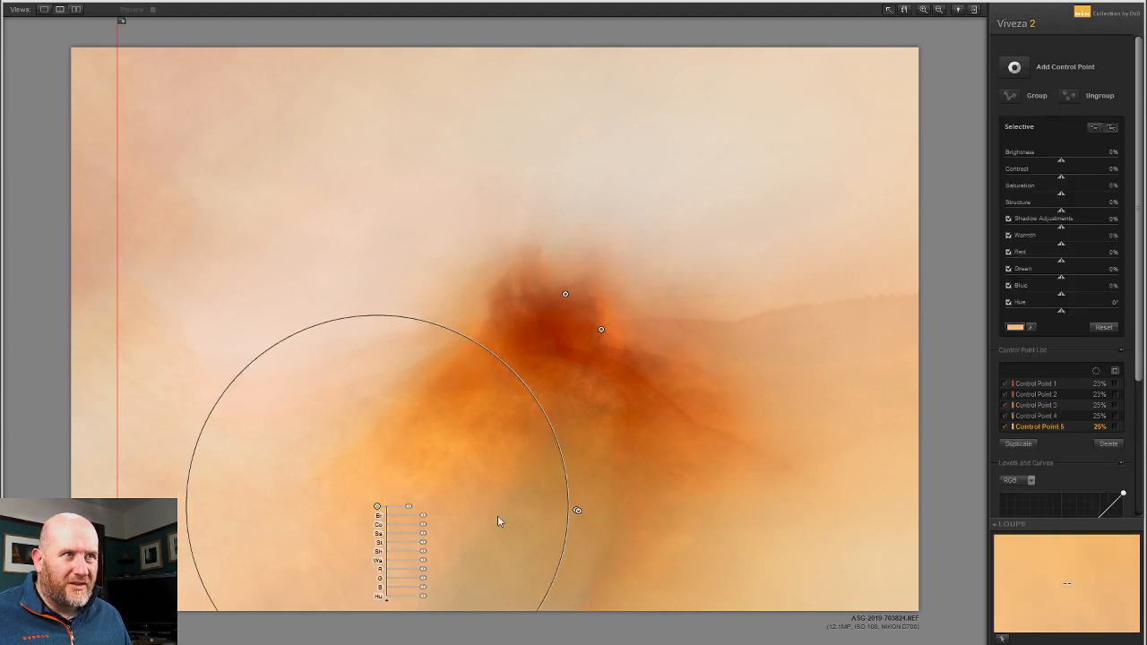
{"action": "left_click", "coordinate": [579, 512], "text": "alt"}
{"action": "left_click_drag", "start_coordinate": [581, 515], "coordinate": [672, 512]}
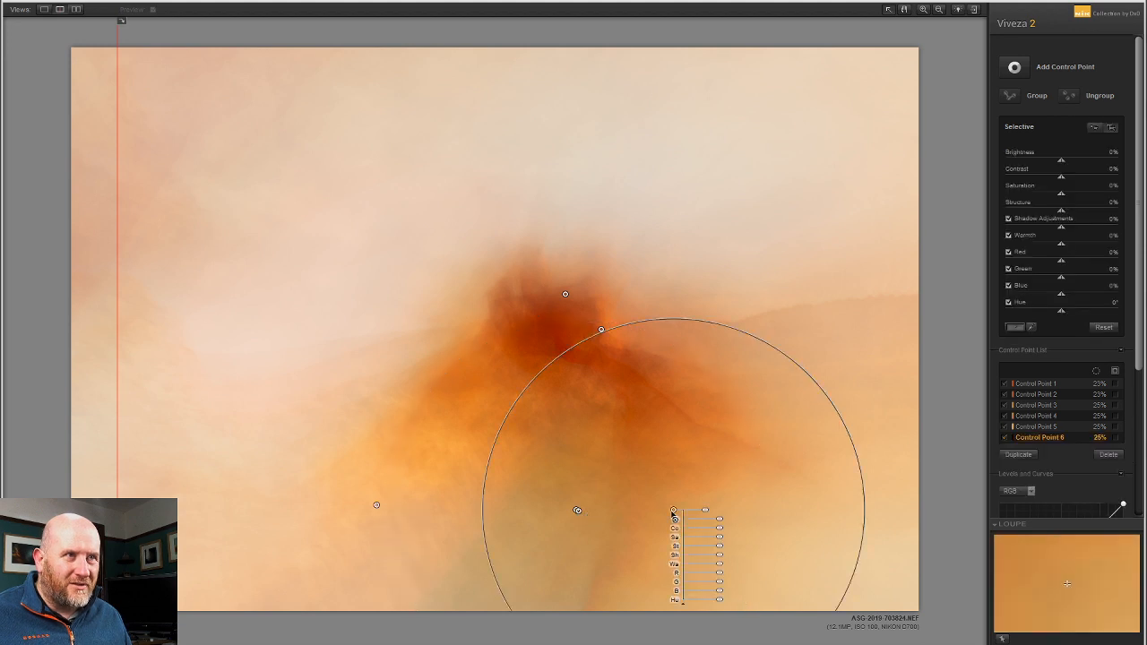
{"action": "left_click", "coordinate": [579, 512]}
{"action": "left_click_drag", "start_coordinate": [341, 517], "coordinate": [215, 515]}
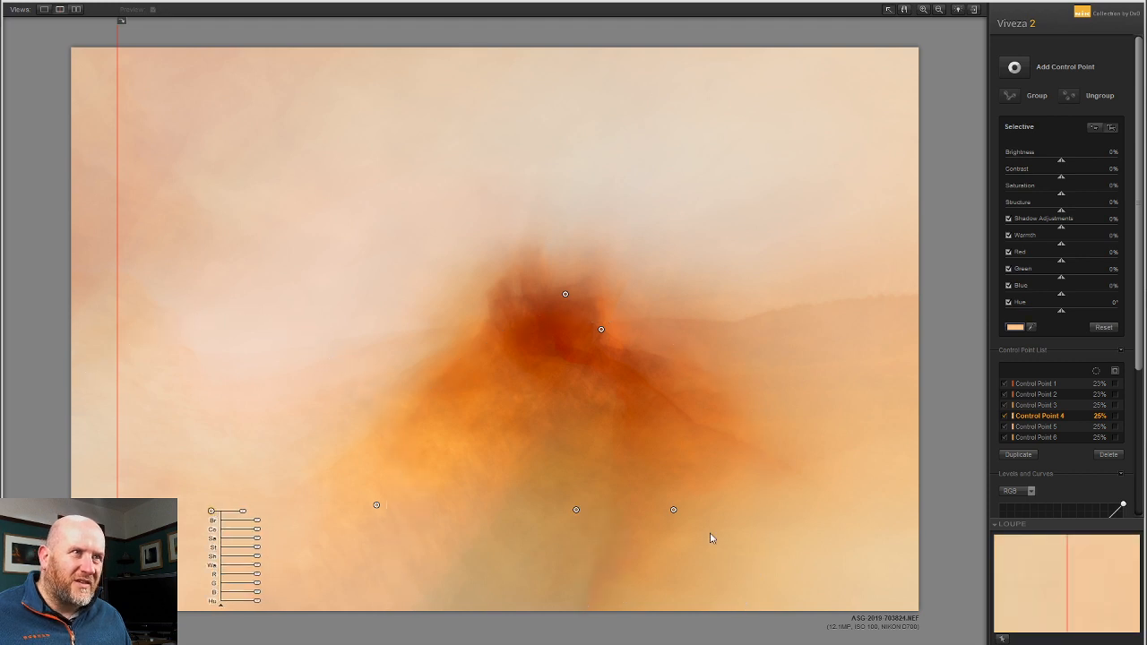
{"action": "left_click_drag", "start_coordinate": [673, 510], "coordinate": [754, 511]}
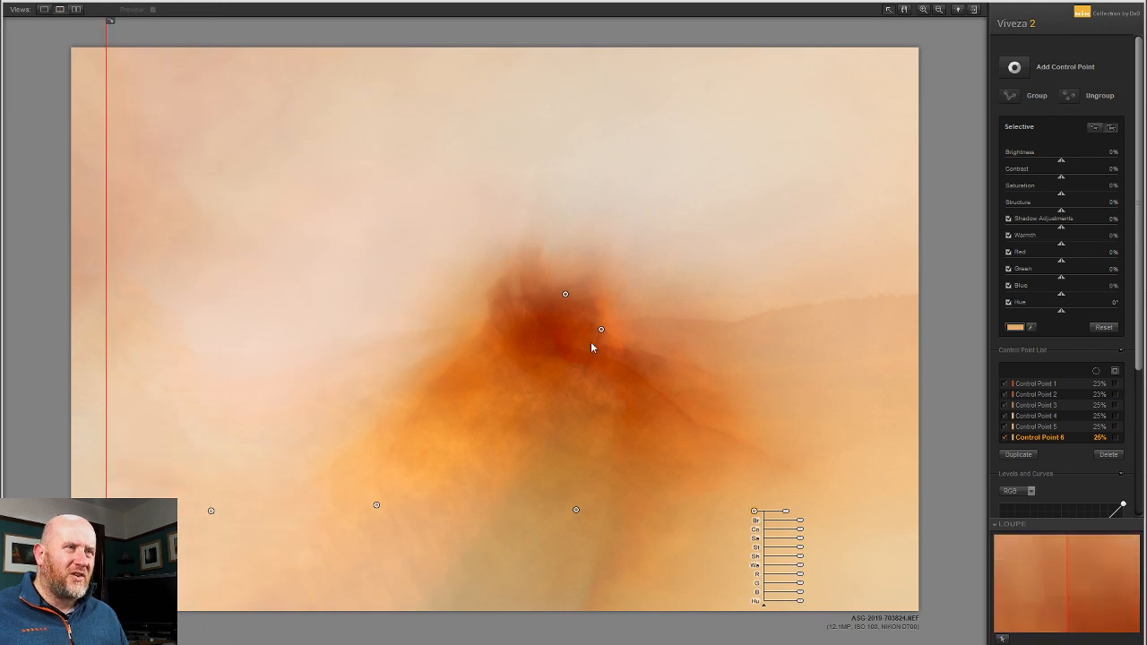
Examine the masks of all control points, toggling individual foreground points to see the area each one affects
{"action": "left_click", "coordinate": [1115, 372]}
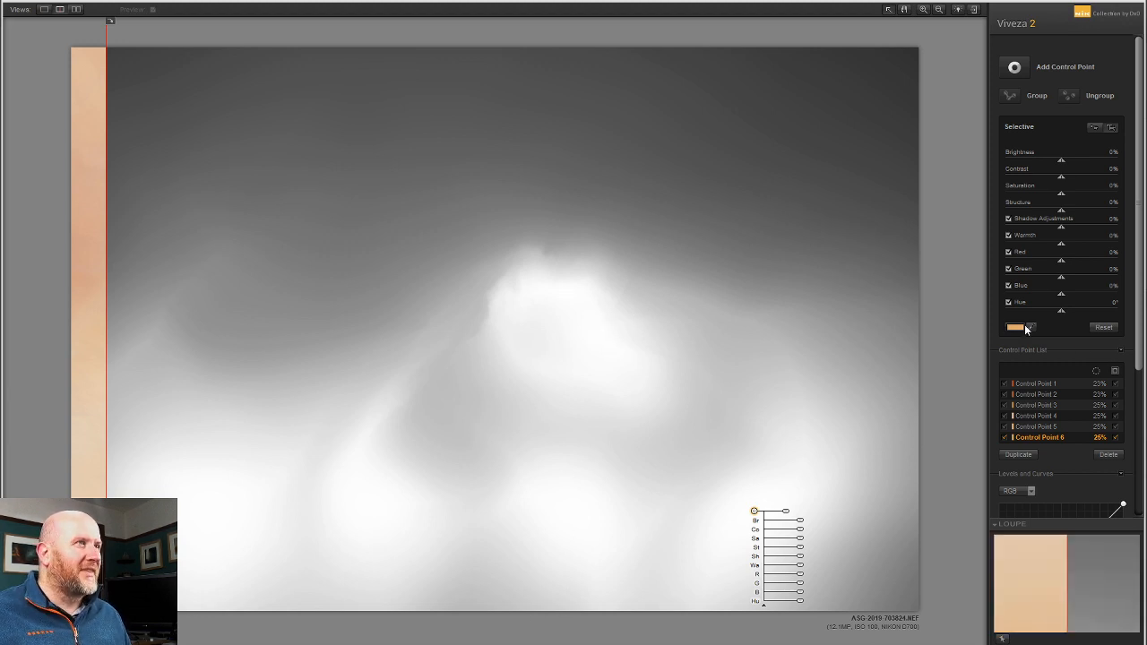
{"action": "left_click", "coordinate": [1116, 417]}
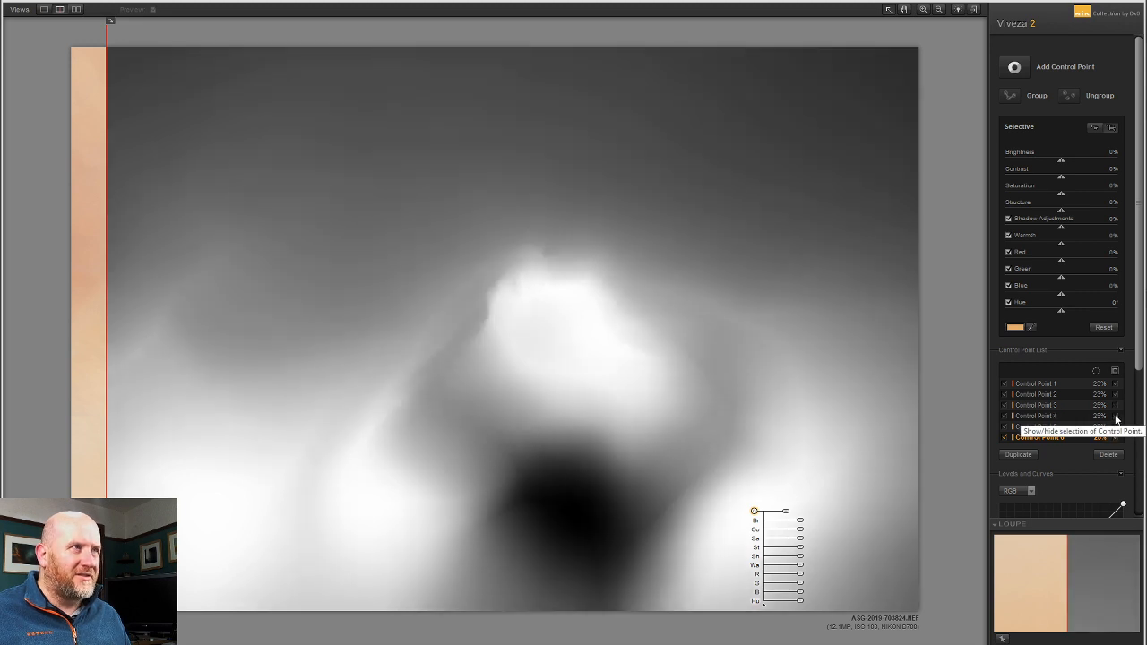
{"action": "left_click", "coordinate": [1116, 437]}
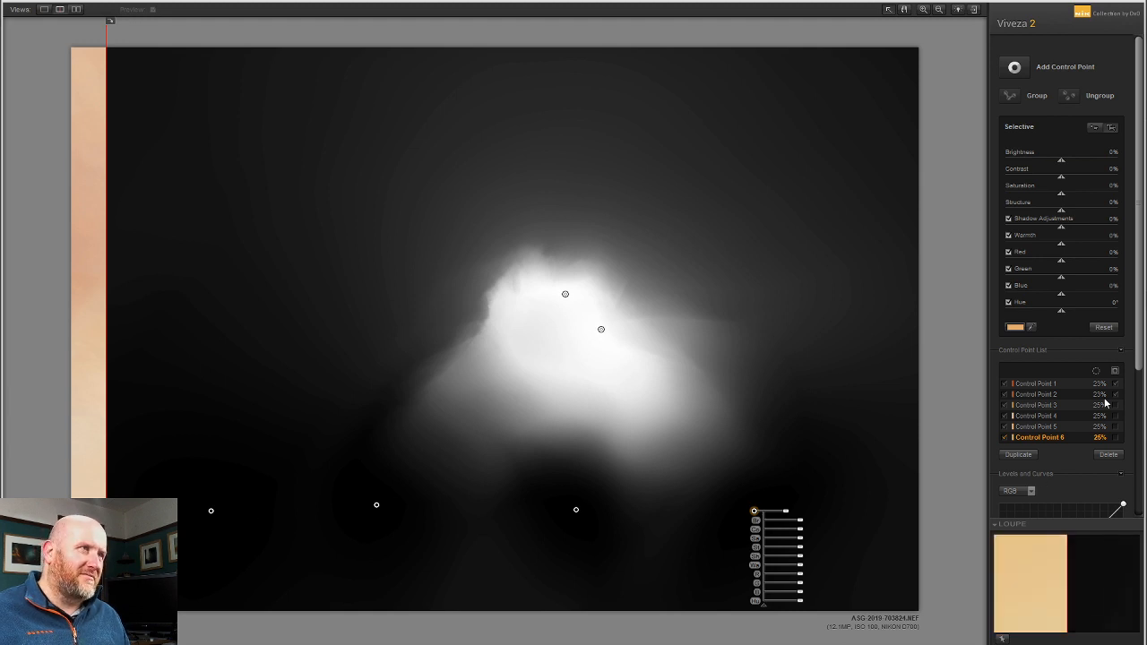
{"action": "left_click", "coordinate": [1116, 427]}
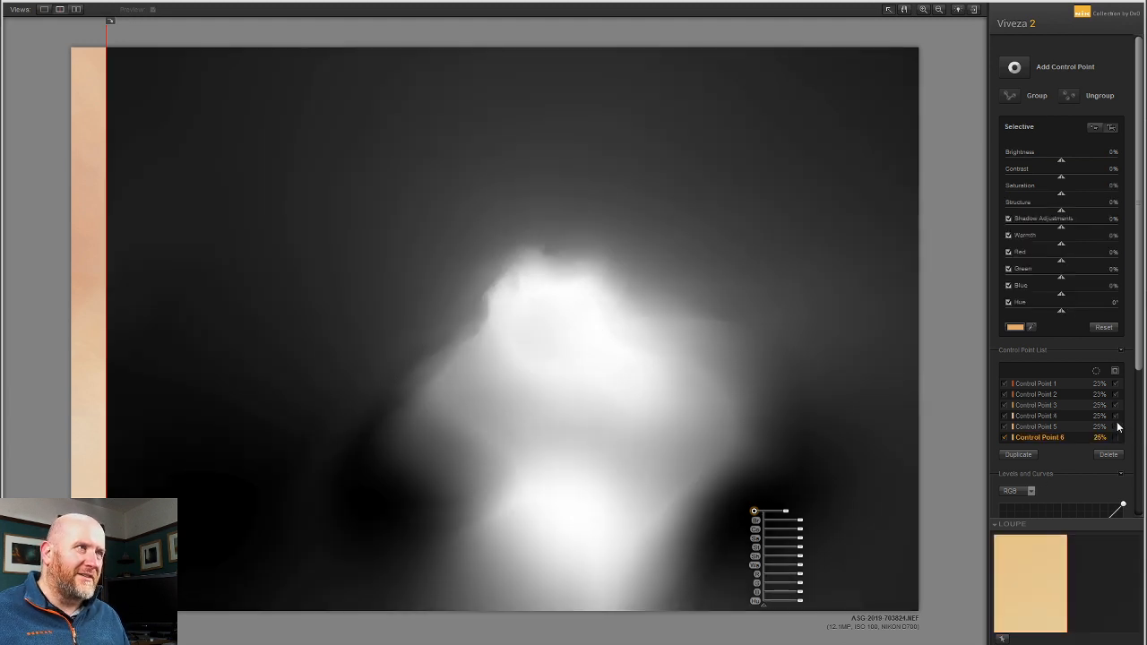
{"action": "left_click", "coordinate": [1116, 437]}
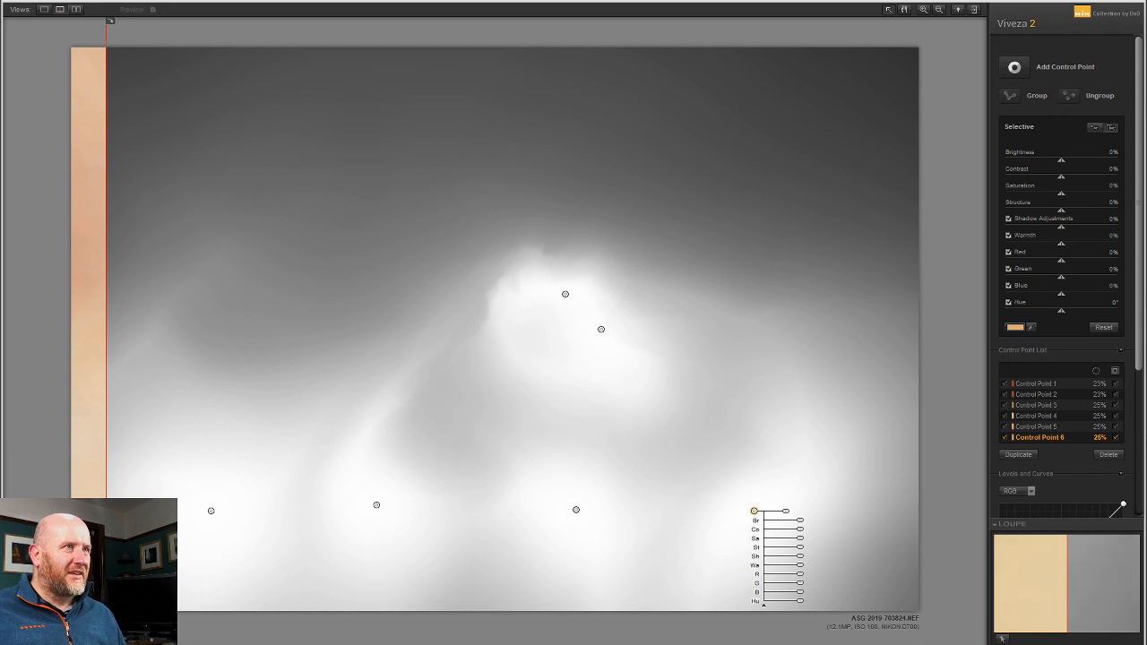
{"action": "left_click", "coordinate": [1115, 372]}
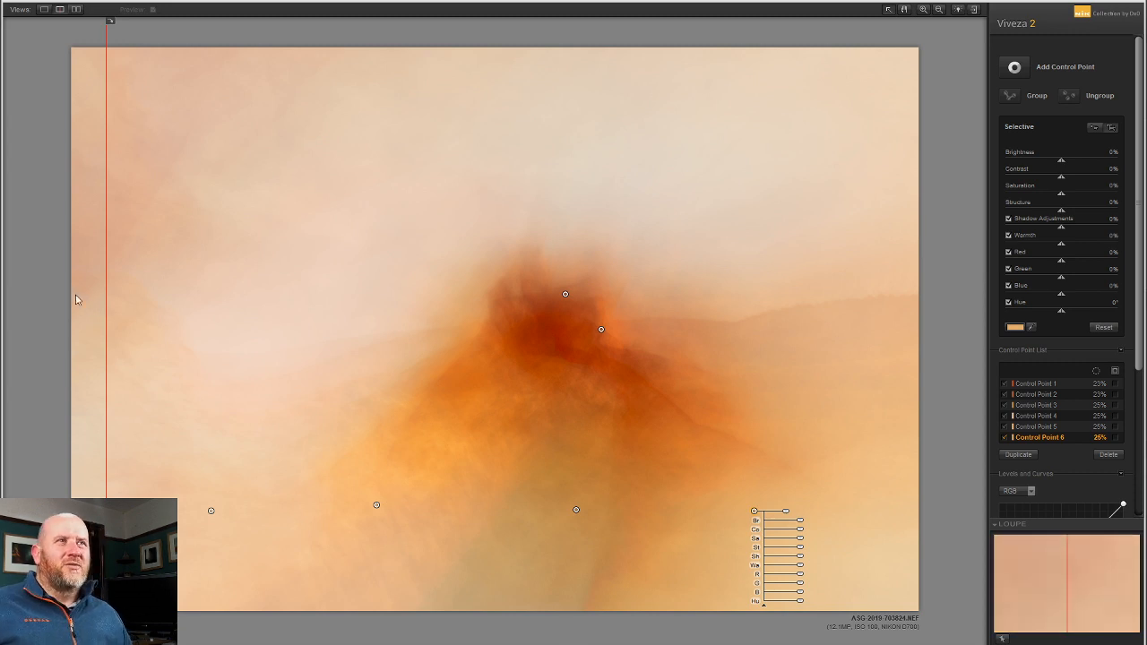
Compare the original and adjusted versions across the whole image, and apply the Viveza adjustments to the stamped layer
{"action": "left_click_drag", "start_coordinate": [106, 297], "coordinate": [360, 323]}
{"action": "left_click_drag", "start_coordinate": [643, 337], "coordinate": [93, 269]}
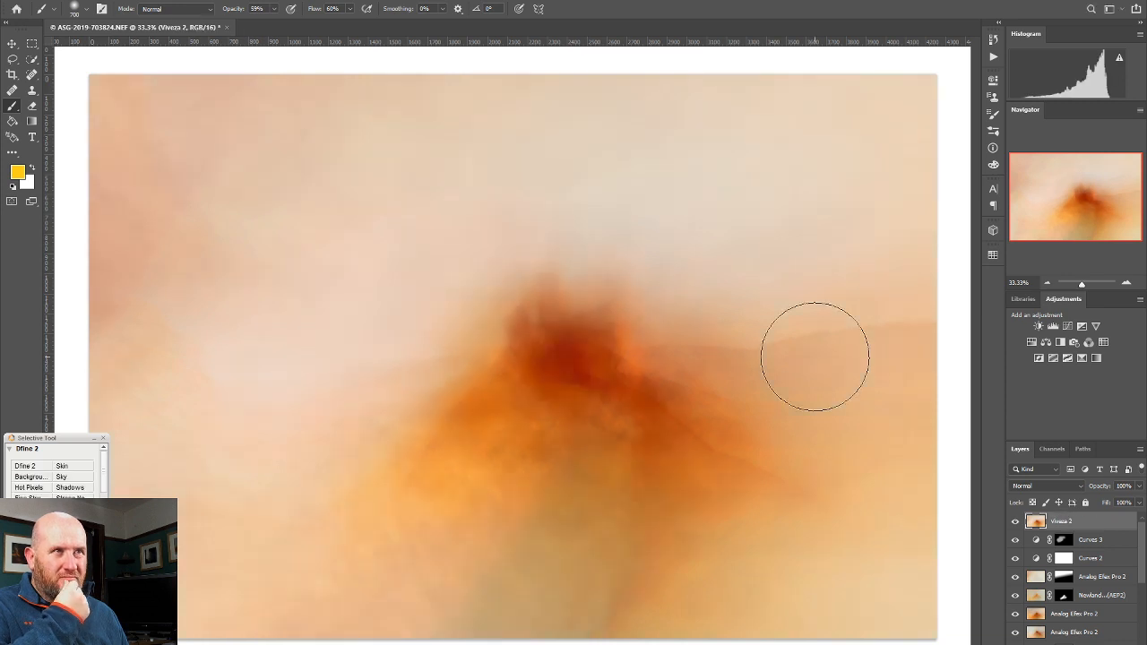
{"action": "left_click", "coordinate": [1048, 284]}
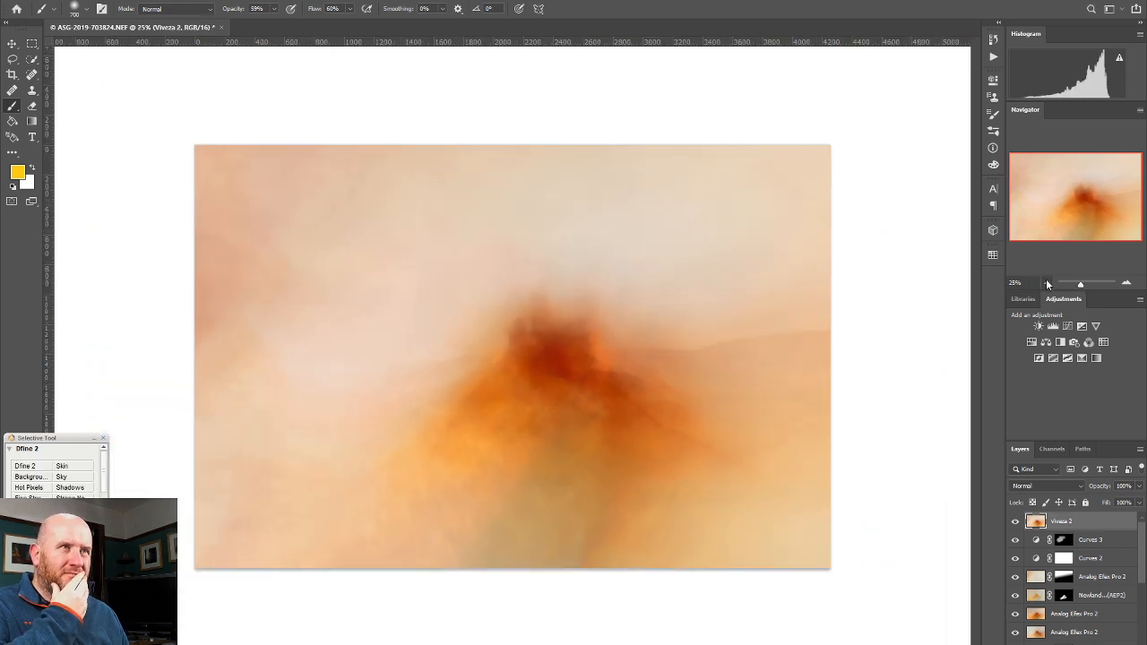
{"action": "left_click", "coordinate": [1047, 284]}
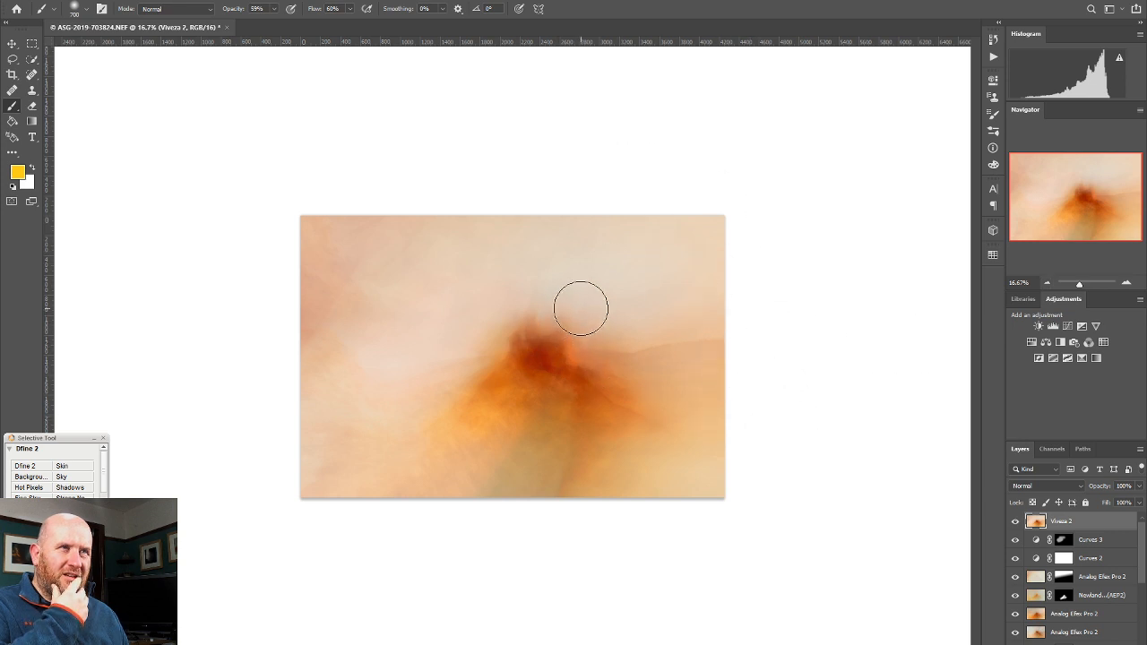
Convert the Viveza 2 layer to a smart object and open it in an enlarged Camera Raw Filter window
{"action": "right_click", "coordinate": [1076, 521]}
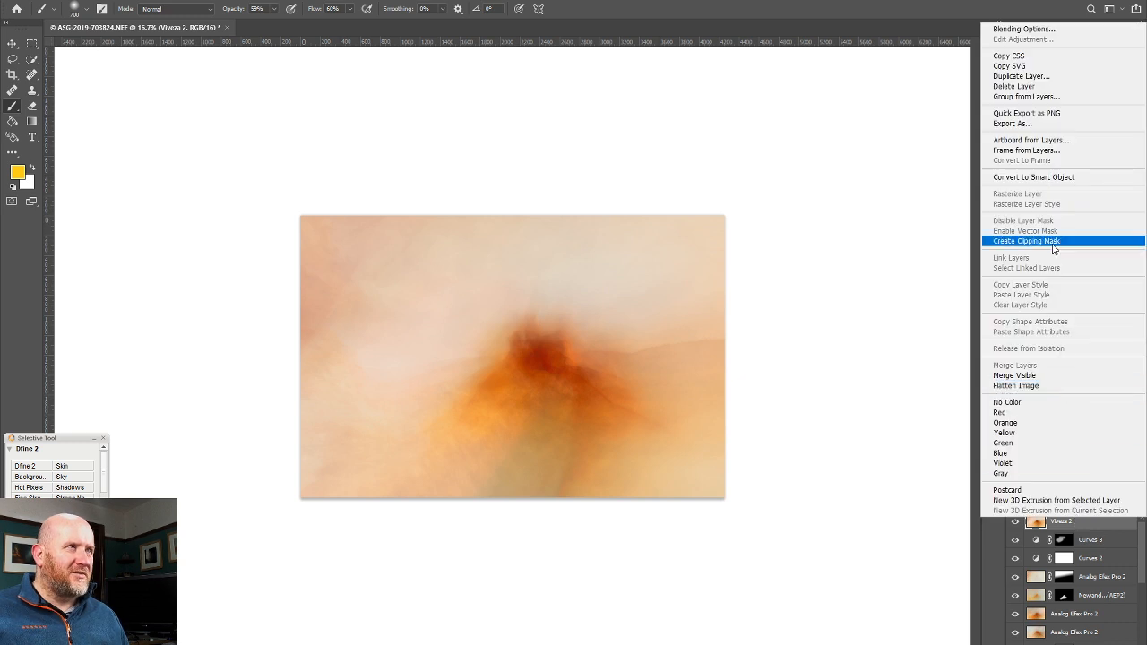
{"action": "left_click", "coordinate": [1049, 177]}
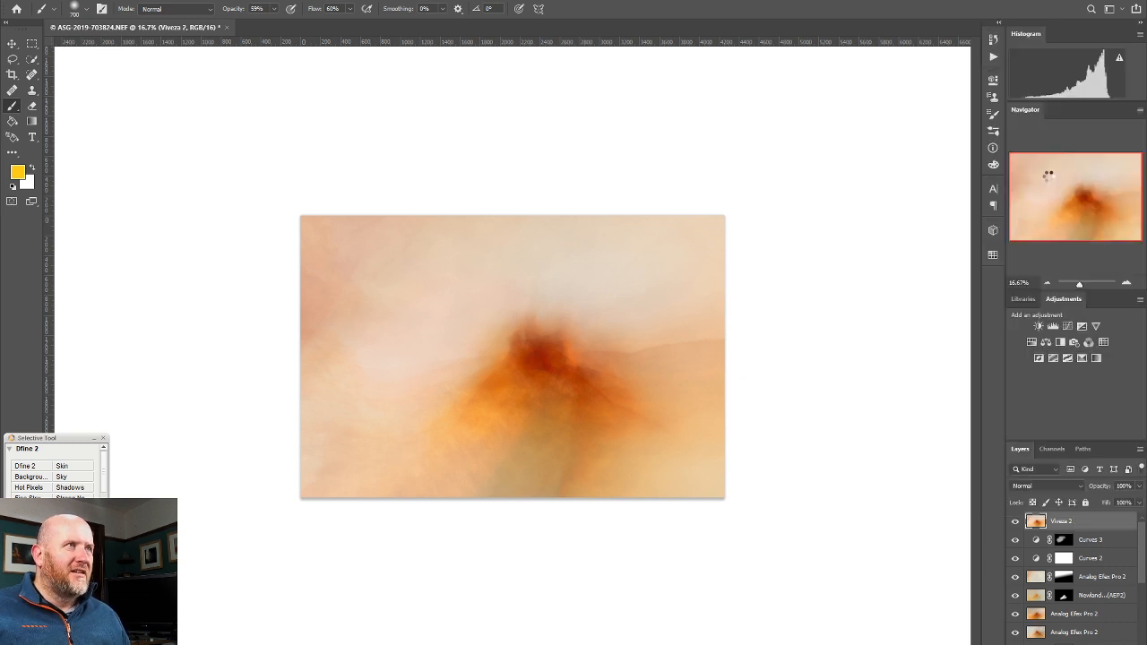
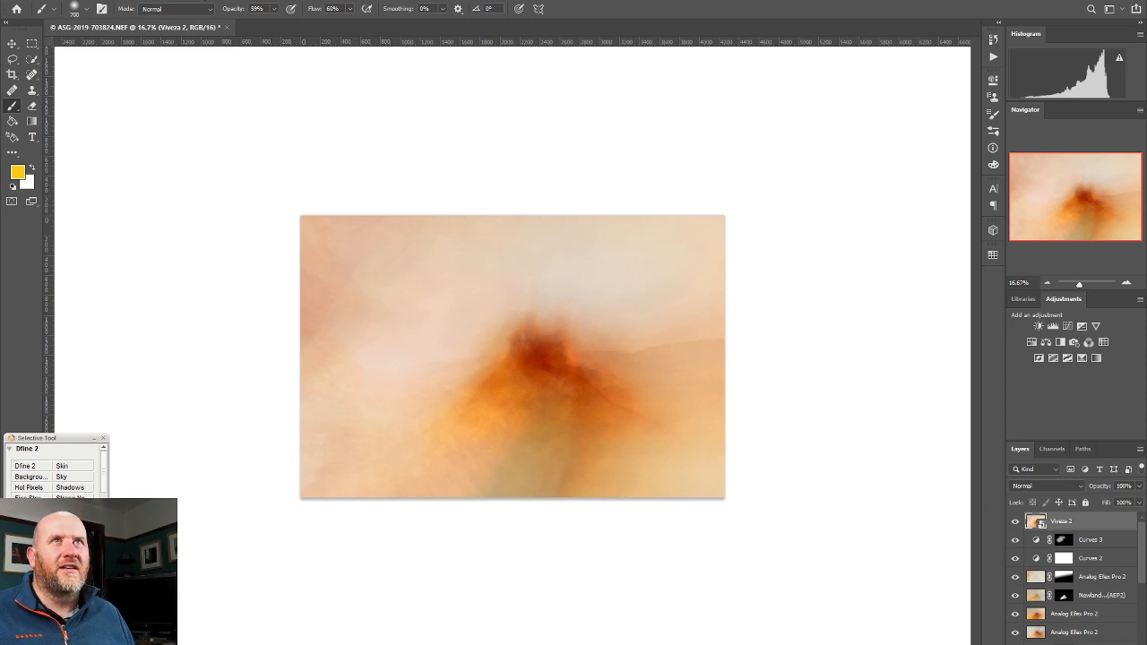
{"action": "key", "text": "alt+t"}
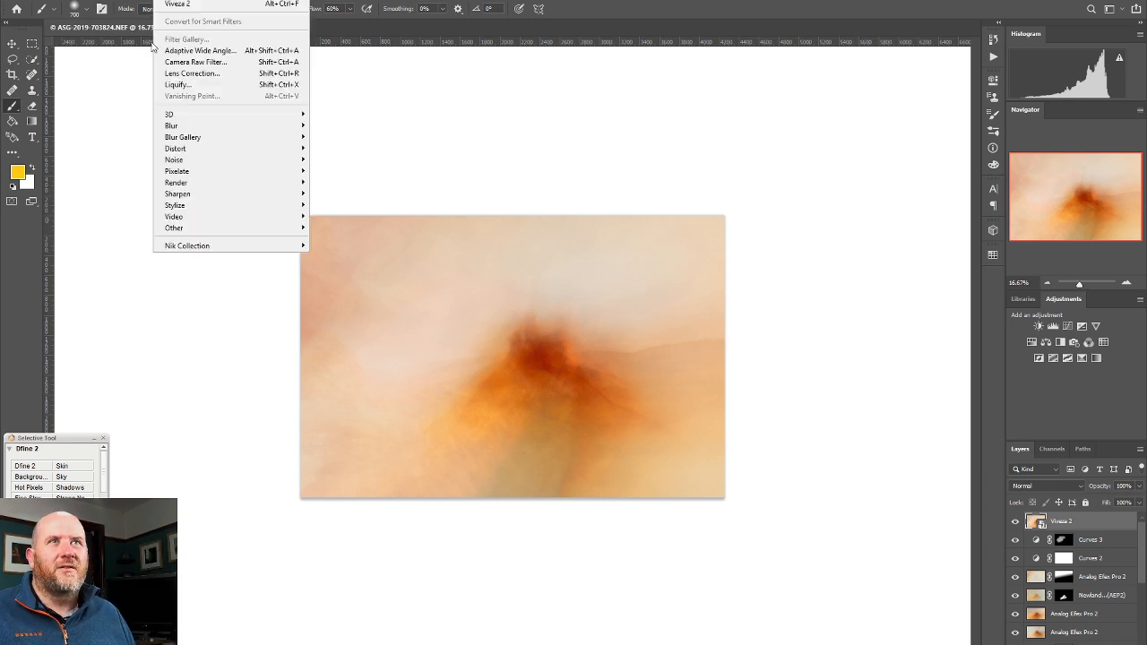
{"action": "left_click", "coordinate": [220, 64]}
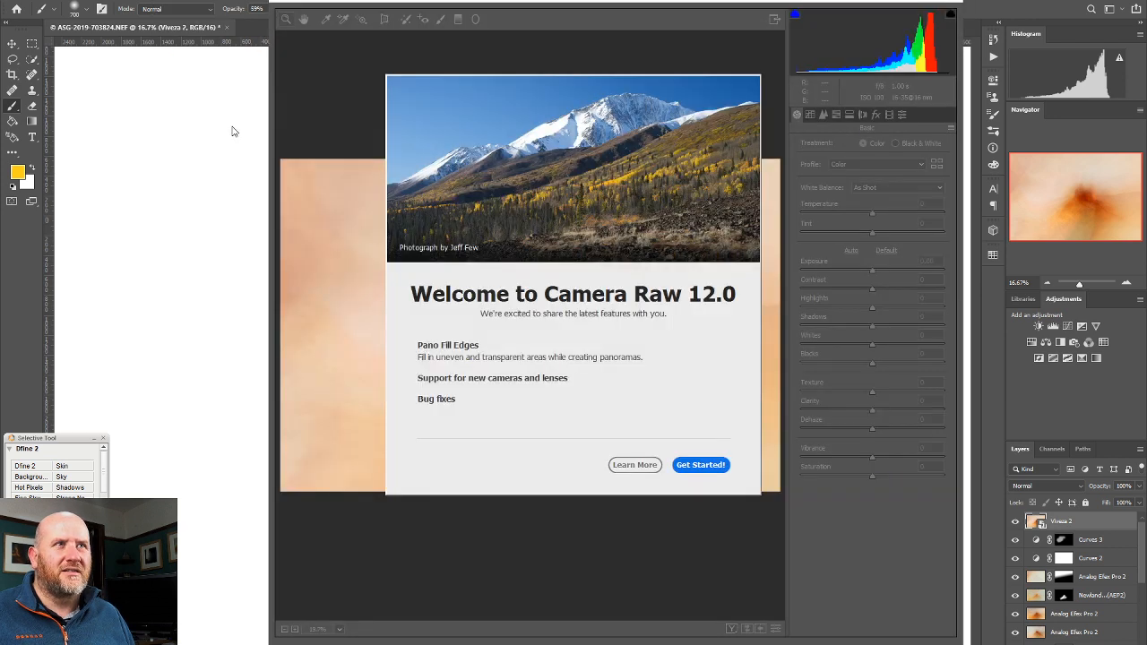
{"action": "left_click", "coordinate": [700, 465]}
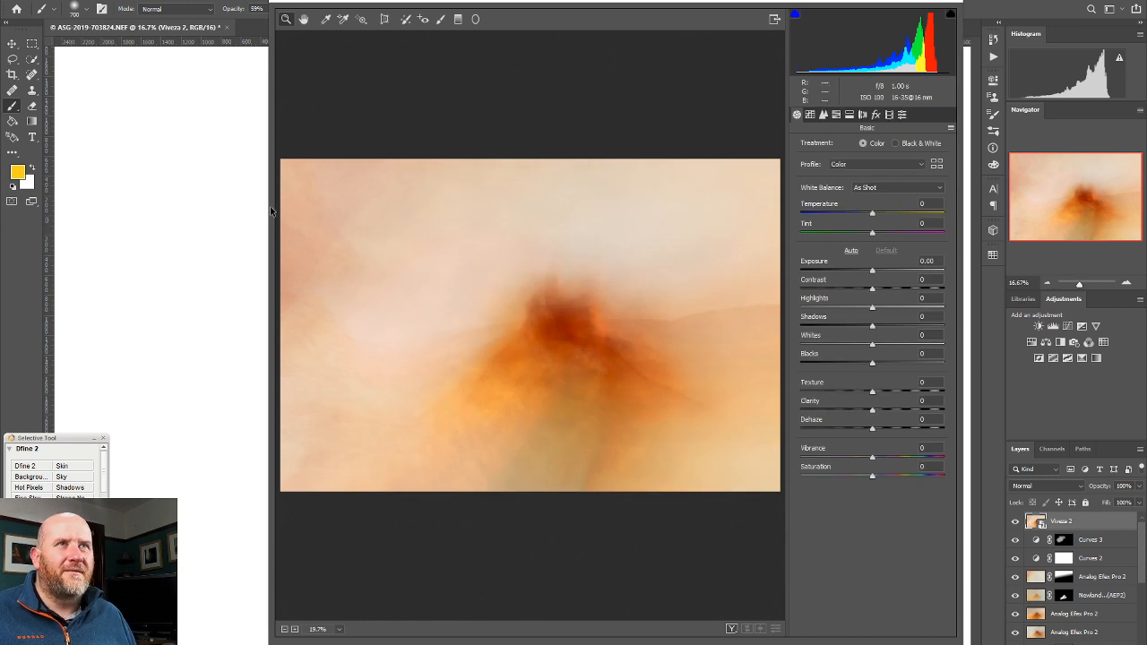
{"action": "left_click_drag", "start_coordinate": [267, 207], "coordinate": [4, 196]}
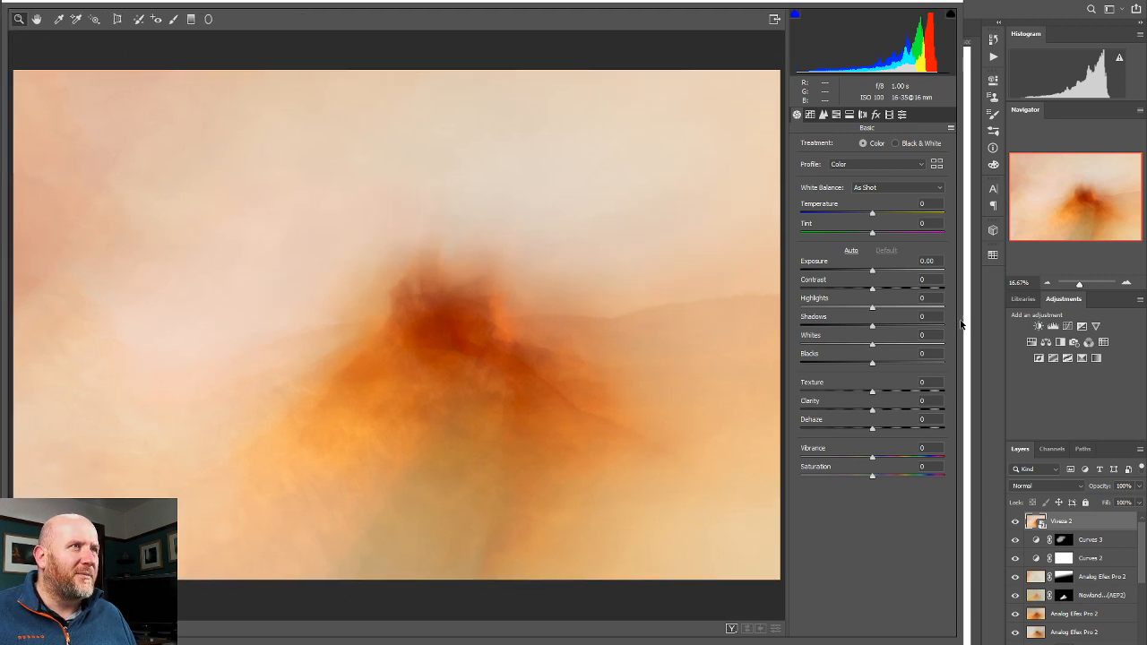
Draw a large radial filter from beyond the image's right edge across the sky and castle, with its effect set to Inside
{"action": "left_click_drag", "start_coordinate": [961, 324], "coordinate": [1142, 320]}
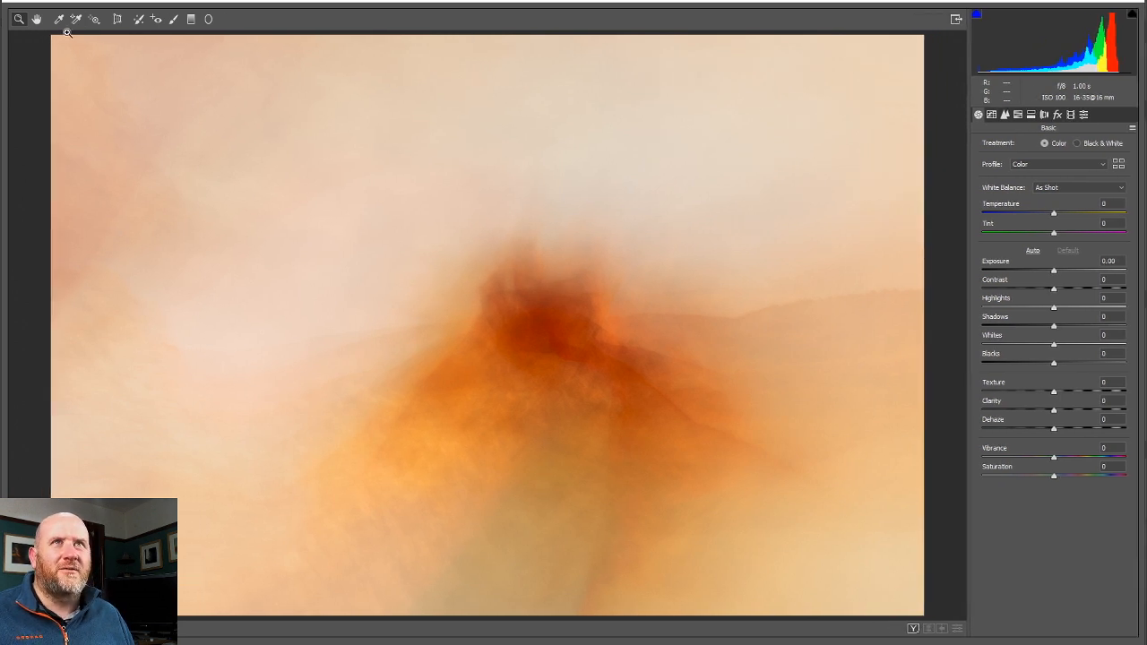
{"action": "left_click", "coordinate": [208, 19]}
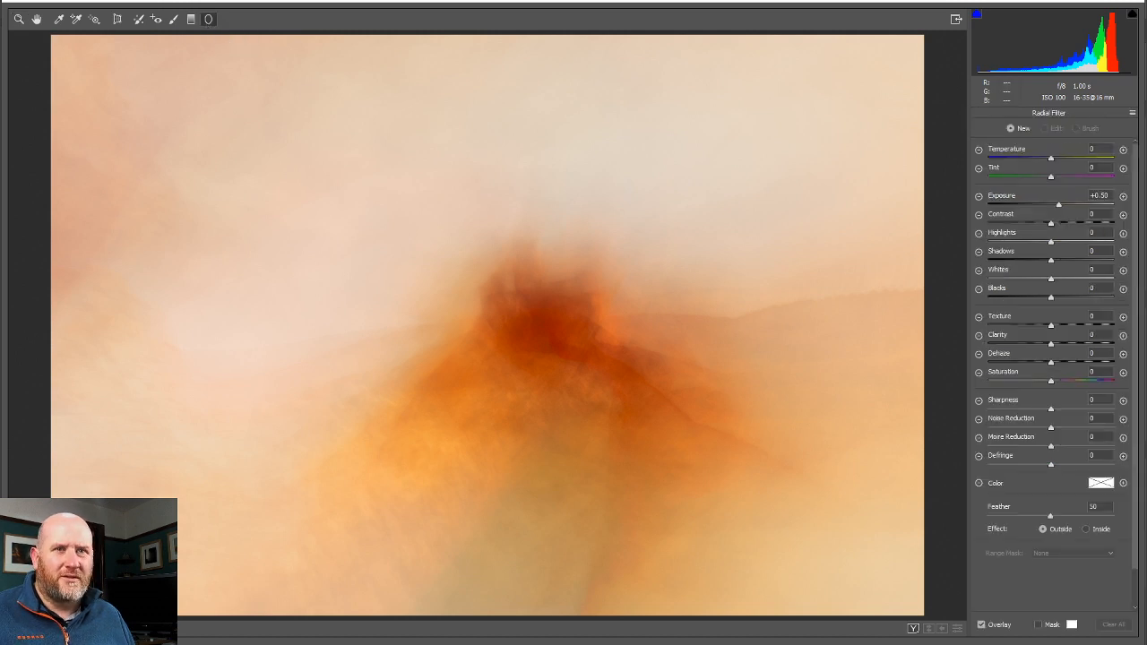
{"action": "key", "text": "ctrl+minus"}
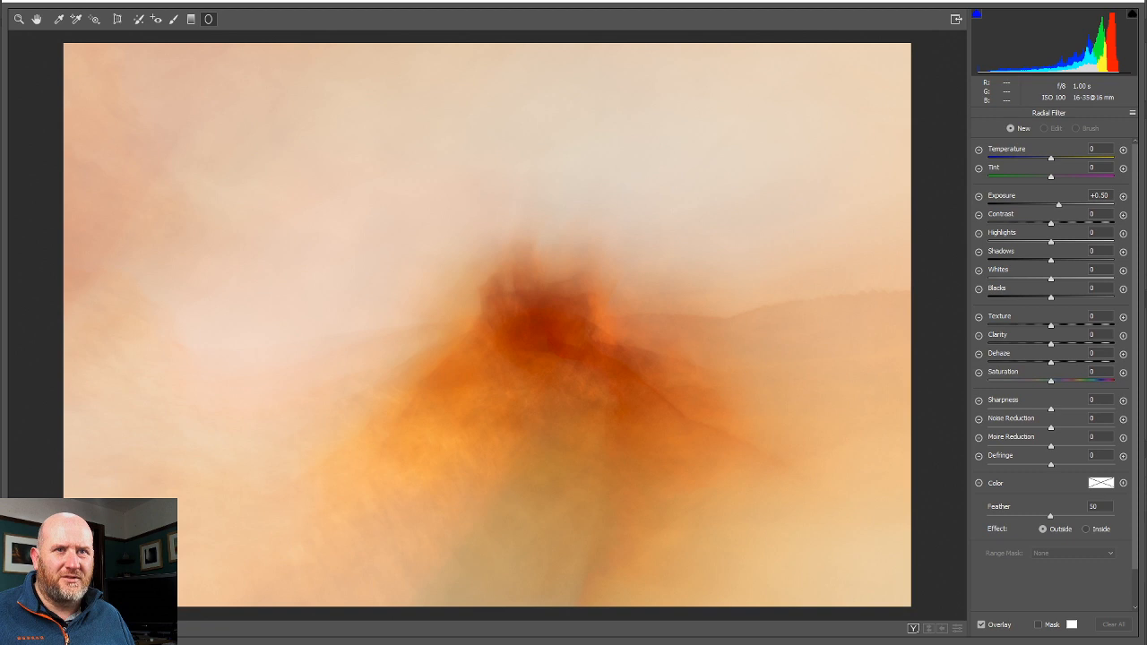
{"action": "key", "text": "ctrl+minus"}
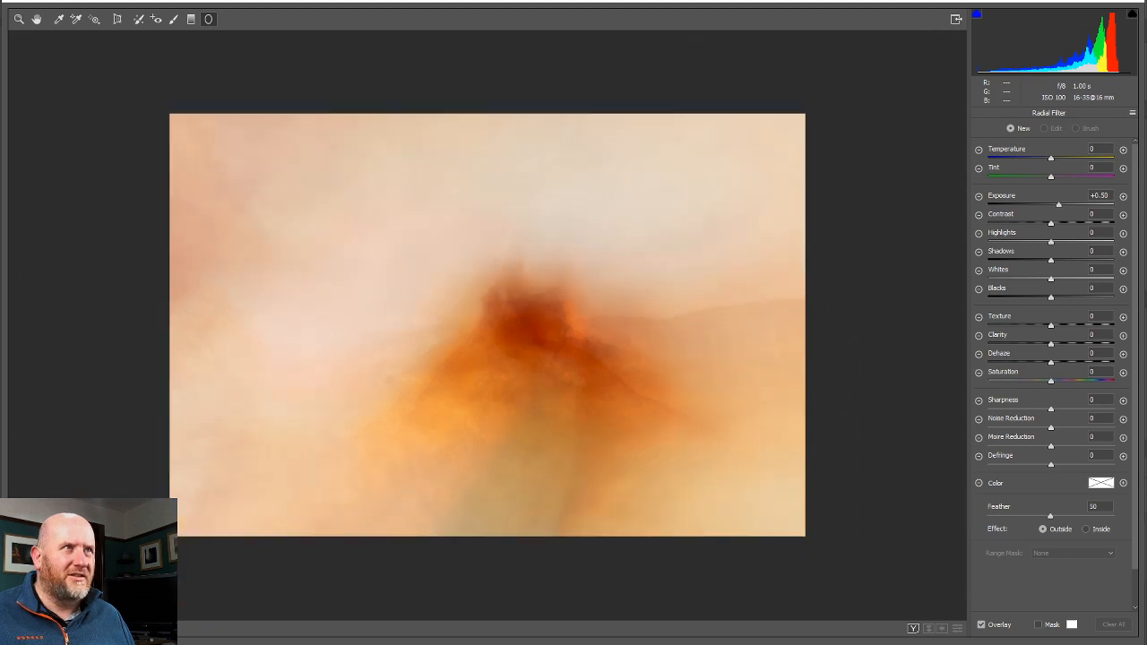
{"action": "left_click_drag", "start_coordinate": [924, 186], "coordinate": [369, 397]}
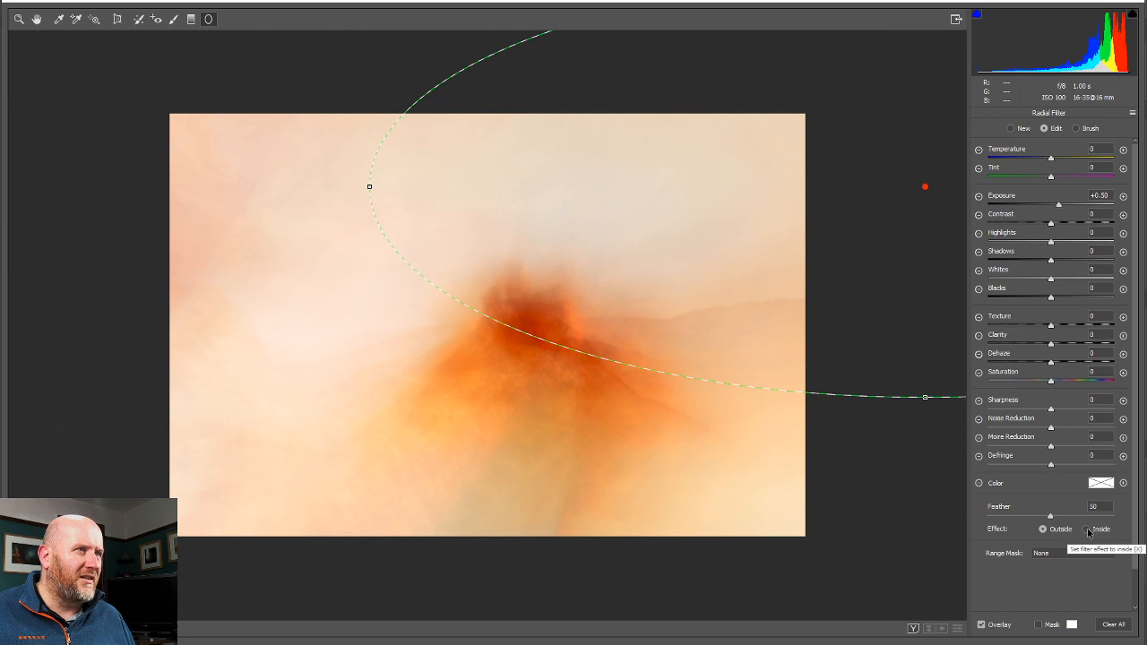
{"action": "left_click", "coordinate": [1085, 529]}
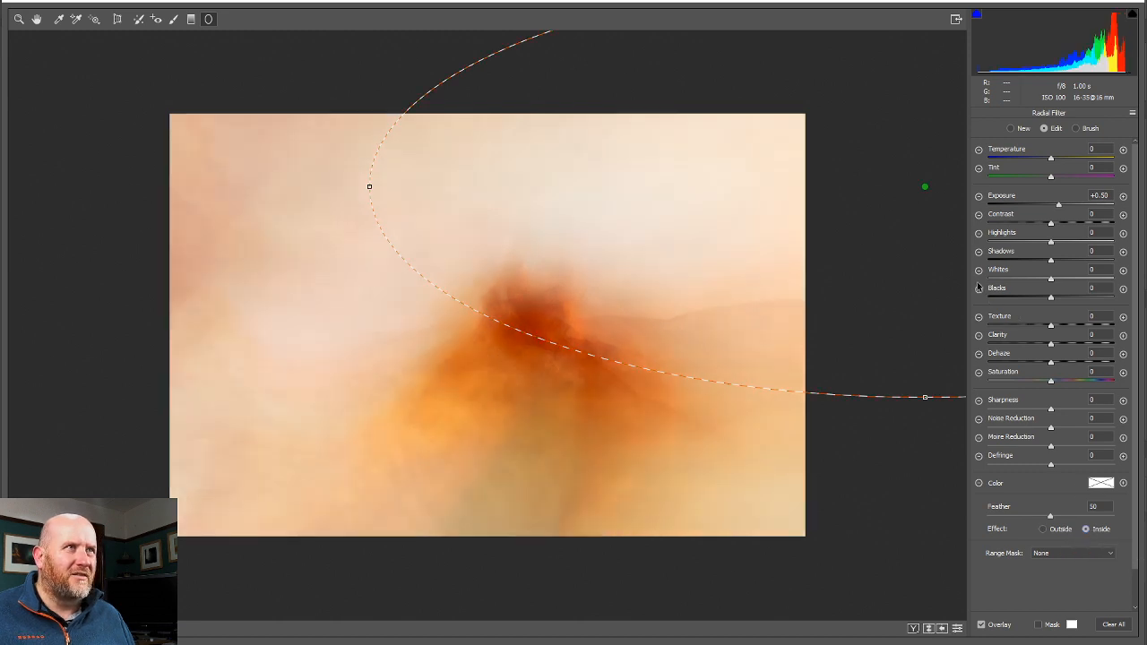
Set the radial filter to Temperature +26 and Tint +14, then widen it past the left edge and move its centre down to castle height
{"action": "left_click_drag", "start_coordinate": [1051, 161], "coordinate": [1069, 167]}
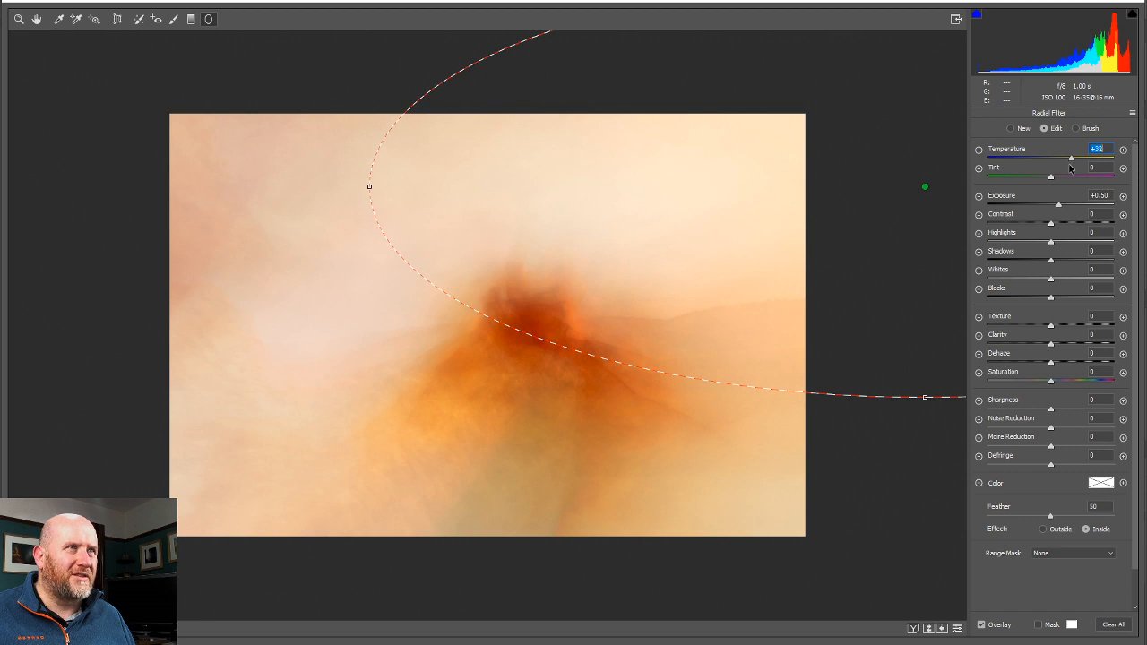
{"action": "left_click_drag", "start_coordinate": [1070, 168], "coordinate": [1060, 180]}
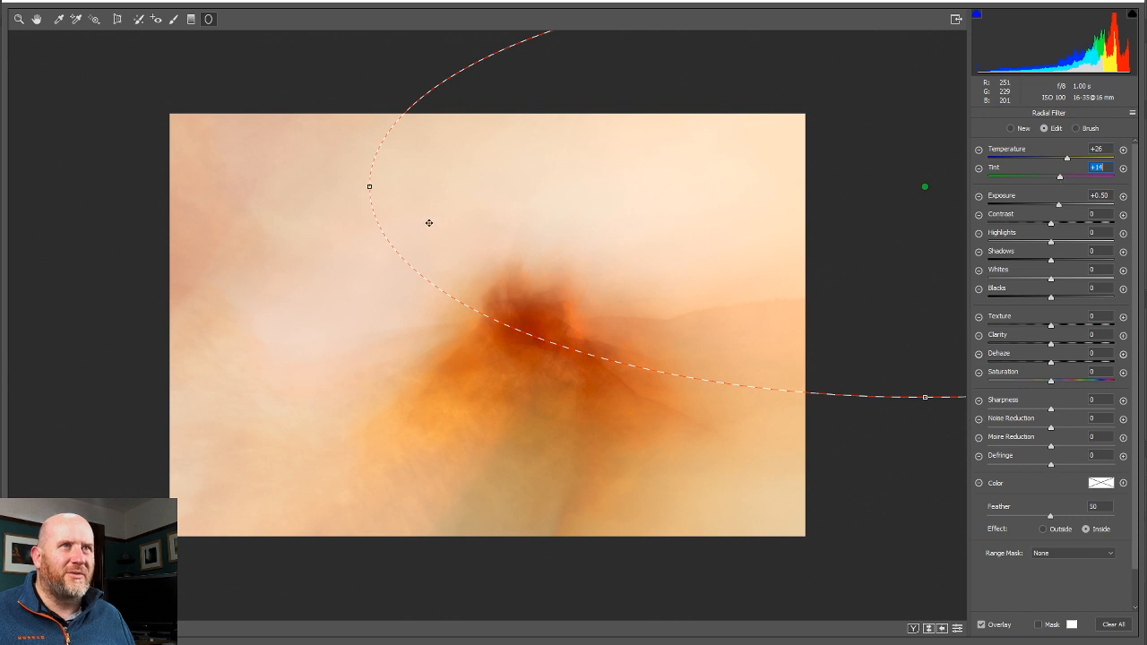
{"action": "left_click_drag", "start_coordinate": [369, 186], "coordinate": [141, 186]}
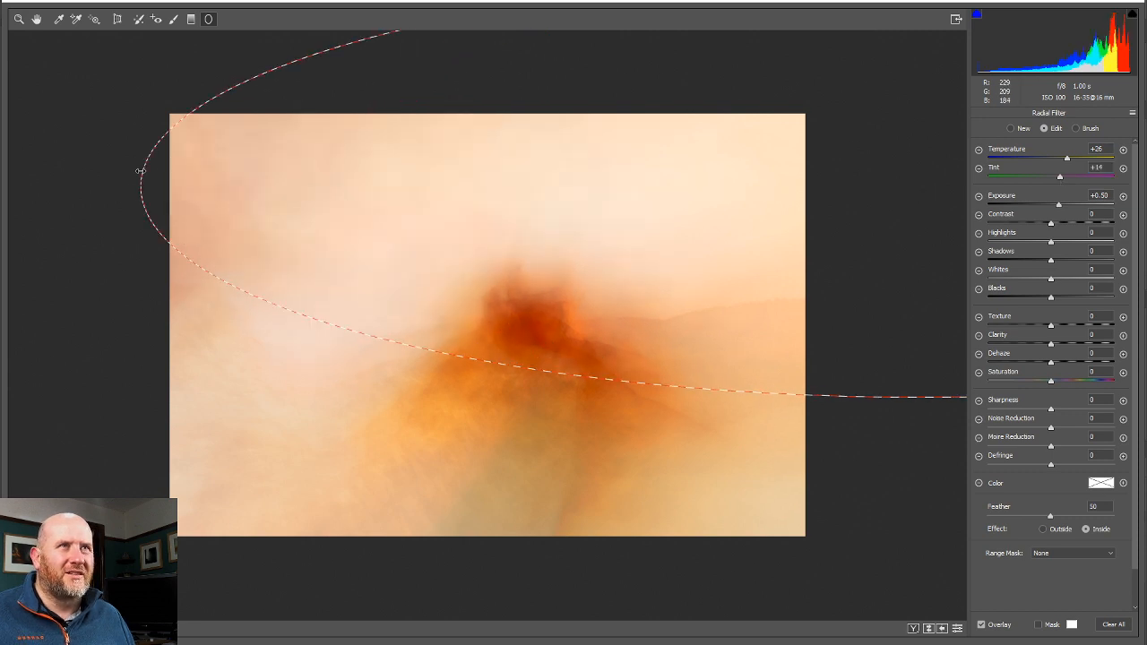
{"action": "left_click_drag", "start_coordinate": [925, 187], "coordinate": [926, 256]}
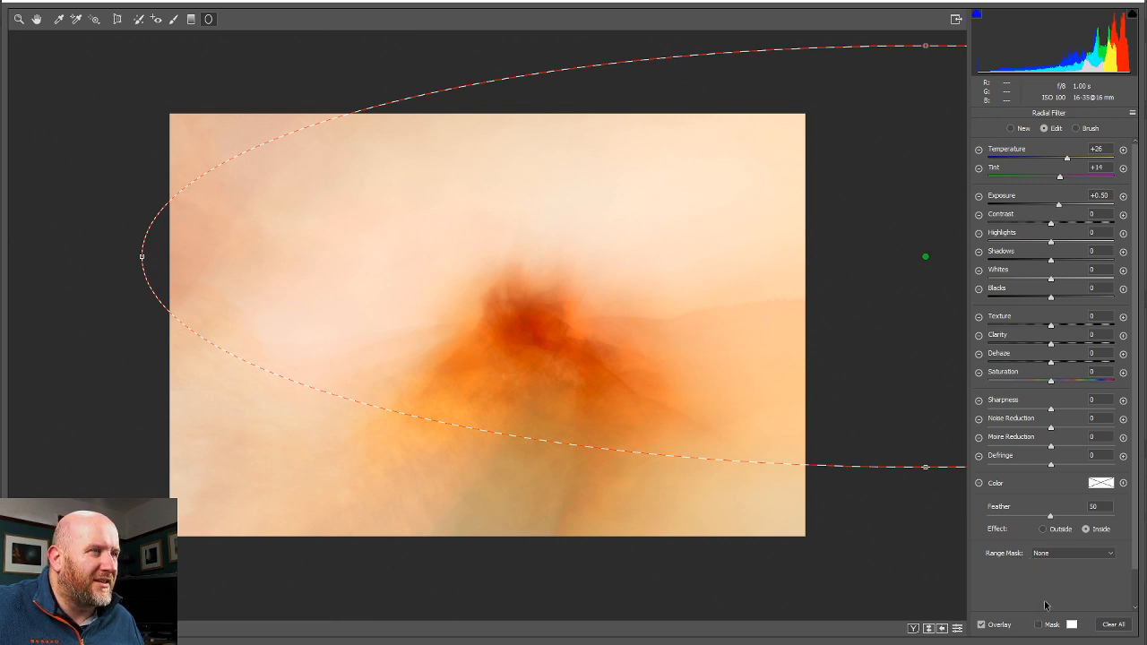
Add a Luminance range mask to the radial filter and limit its luminance range to 8 / 100
{"action": "left_click", "coordinate": [1099, 555]}
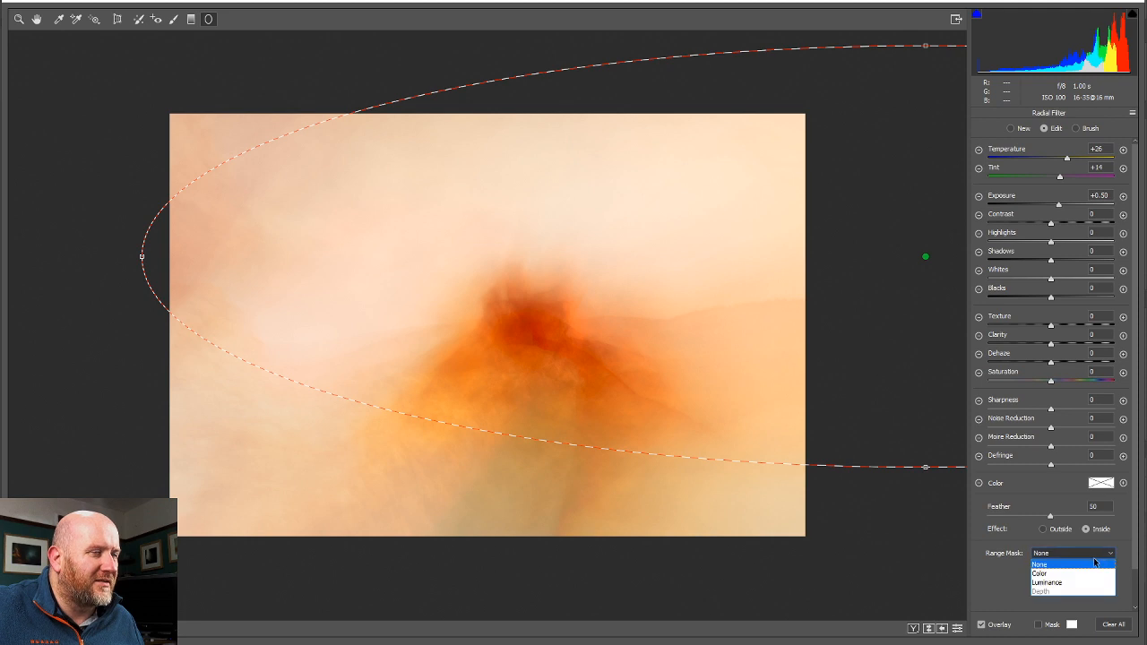
{"action": "left_click", "coordinate": [1080, 585]}
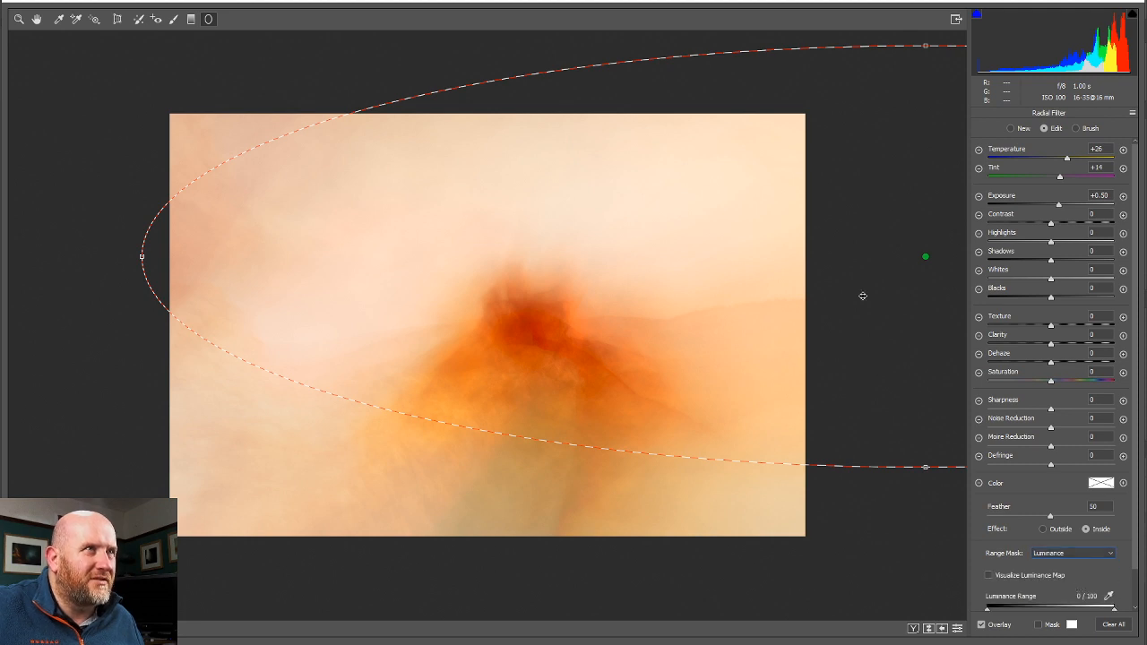
{"action": "scroll", "coordinate": [1013, 536], "scroll_direction": "down", "scroll_amount": 1}
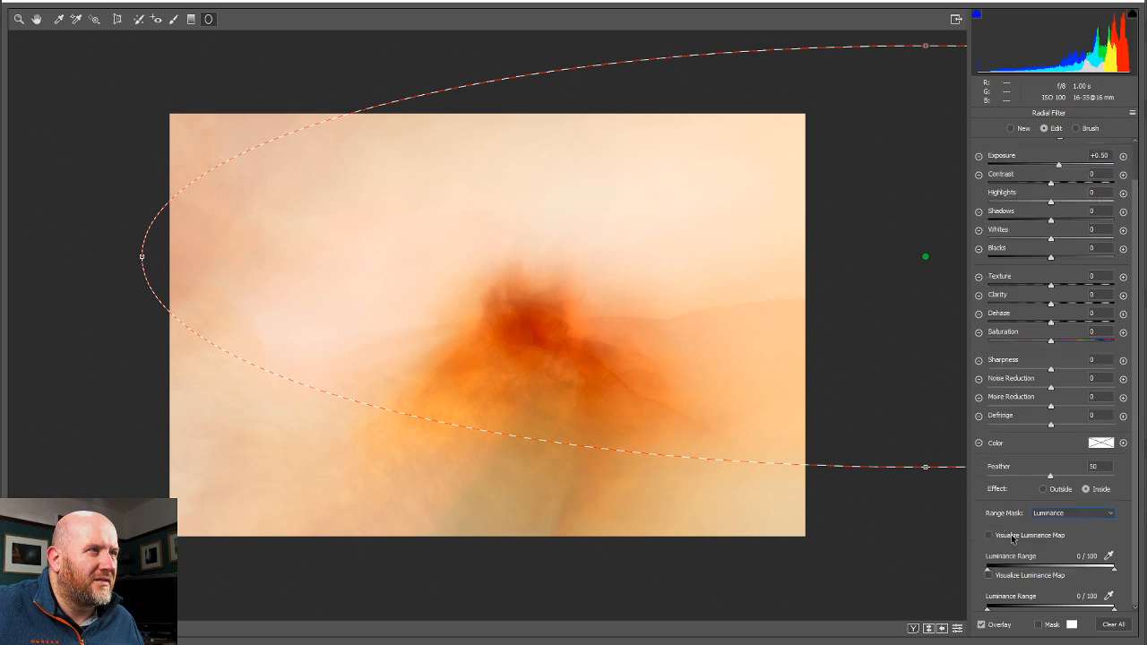
{"action": "left_click_drag", "start_coordinate": [1037, 571], "coordinate": [998, 572]}
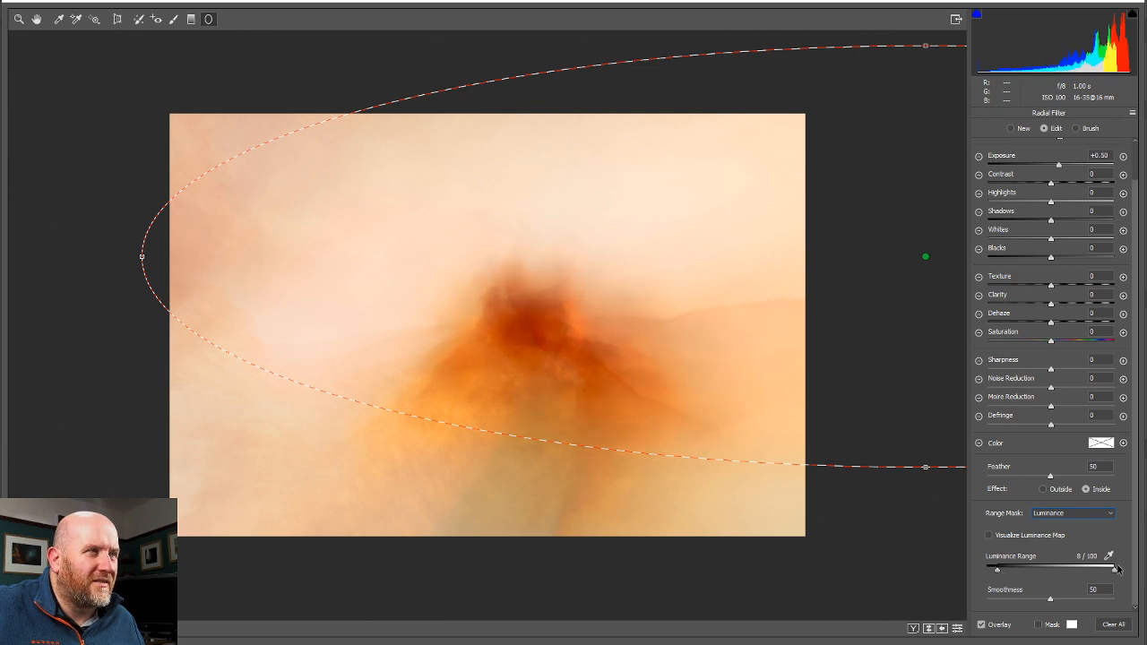
{"action": "left_click_drag", "start_coordinate": [1116, 575], "coordinate": [1142, 575]}
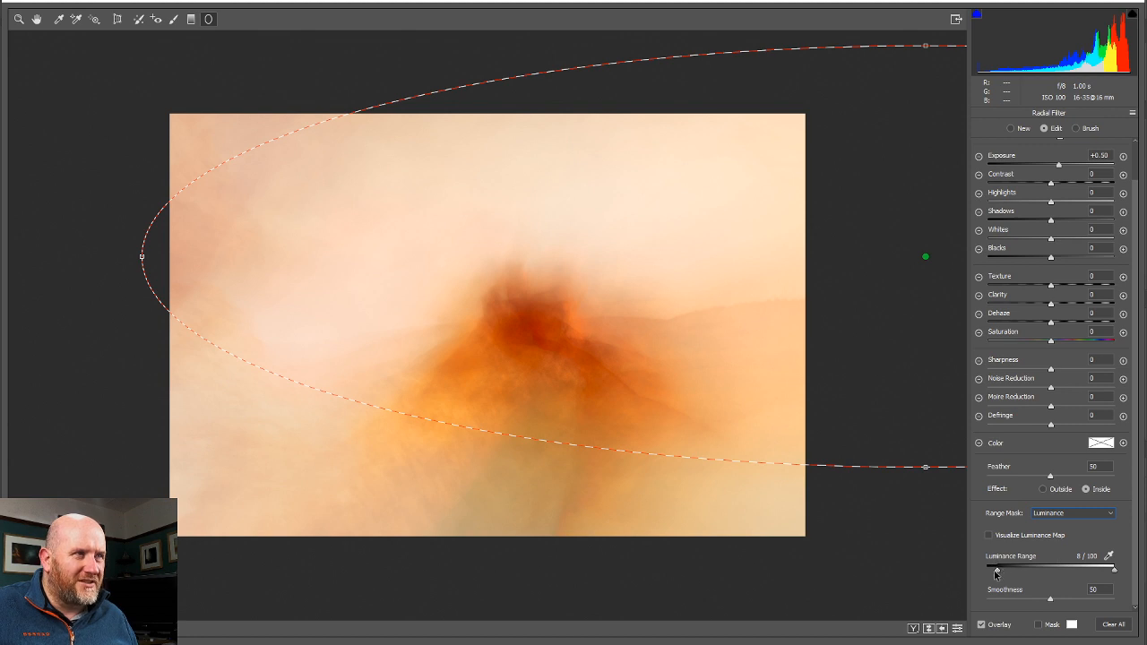
{"action": "left_click_drag", "start_coordinate": [998, 572], "coordinate": [986, 572]}
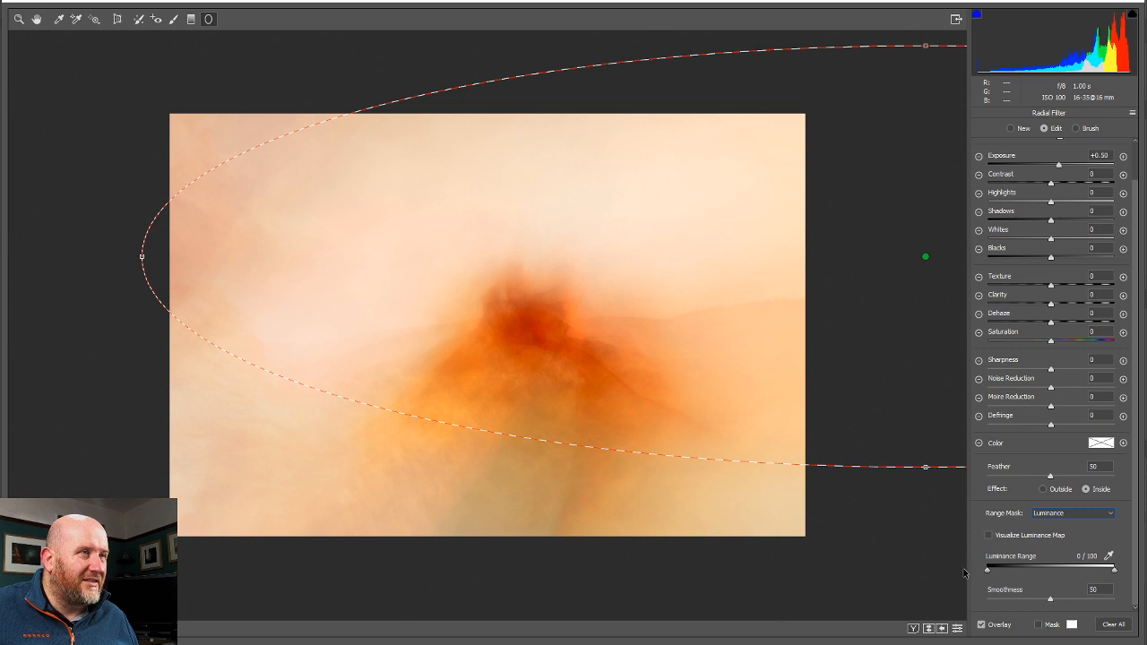
{"action": "left_click_drag", "start_coordinate": [987, 570], "coordinate": [997, 570]}
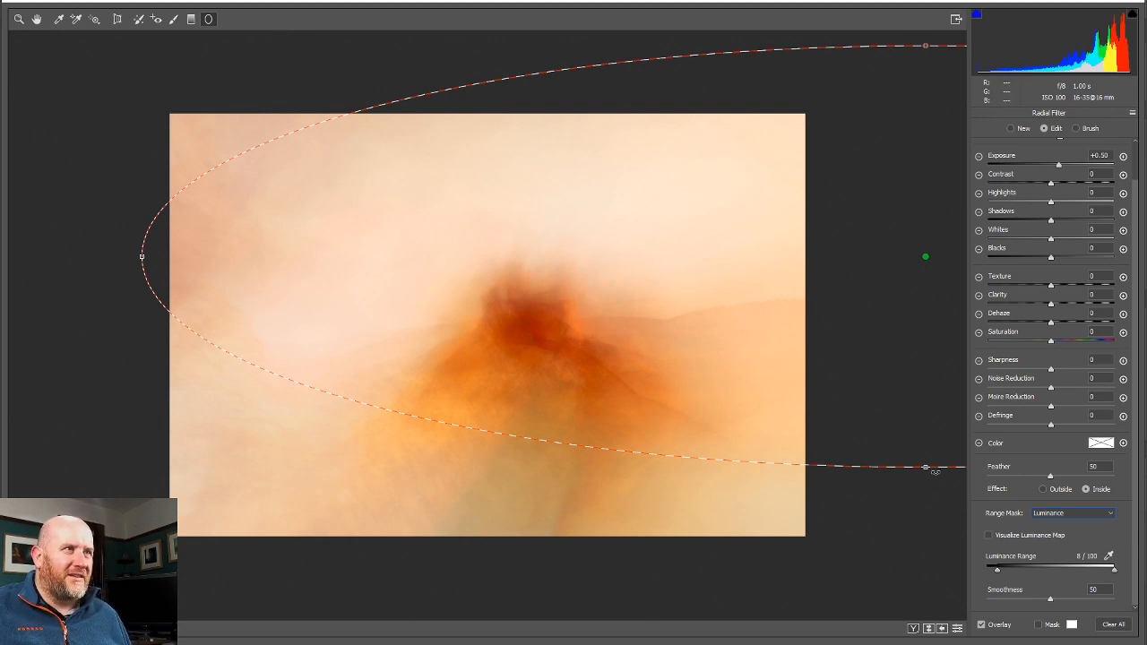
Stretch the radial filter past the image's lower edge, apply the Camera Raw filter, and compare the image with and without it
{"action": "left_click_drag", "start_coordinate": [925, 466], "coordinate": [911, 538]}
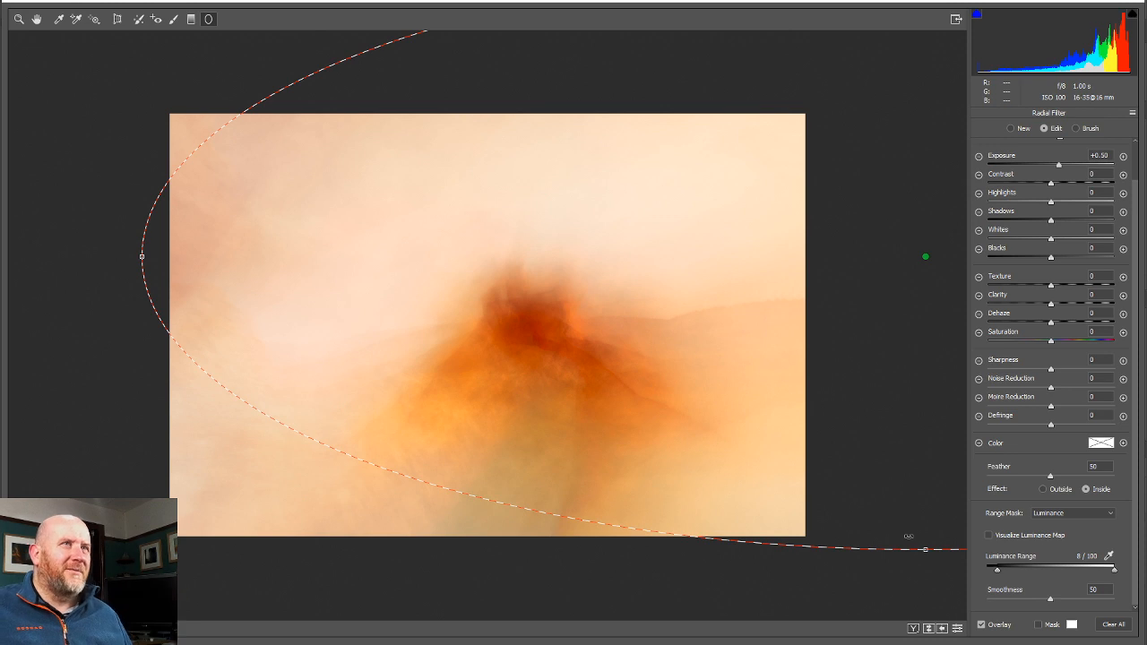
{"action": "left_click", "coordinate": [1114, 644]}
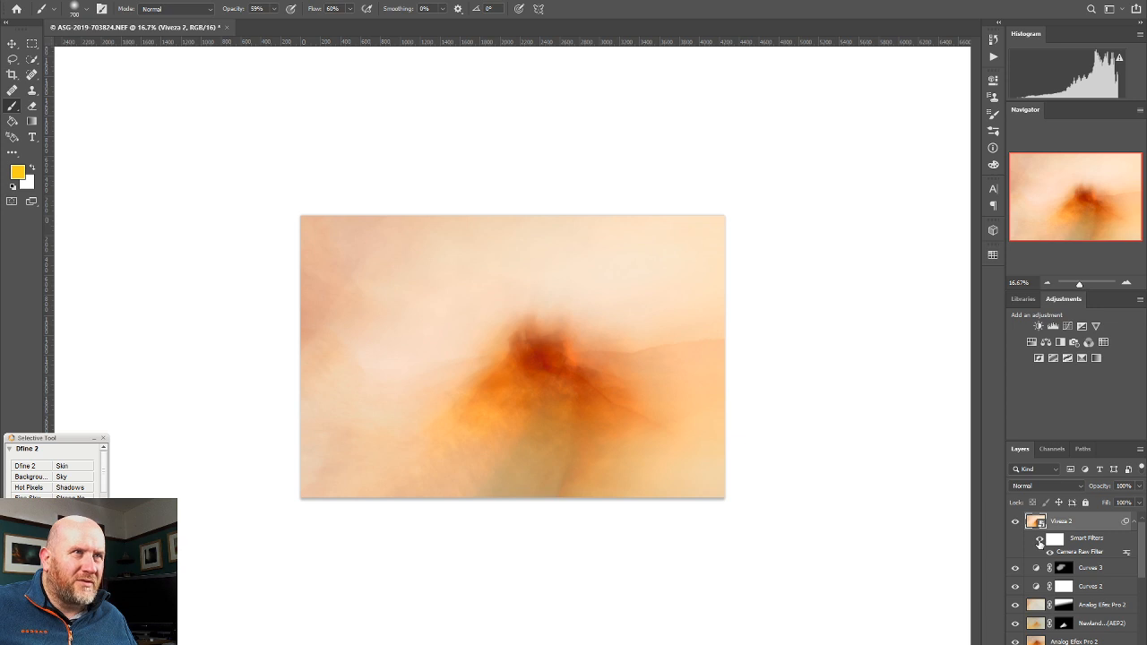
{"action": "left_click", "coordinate": [1040, 540]}
{"action": "left_click", "coordinate": [1040, 540]}
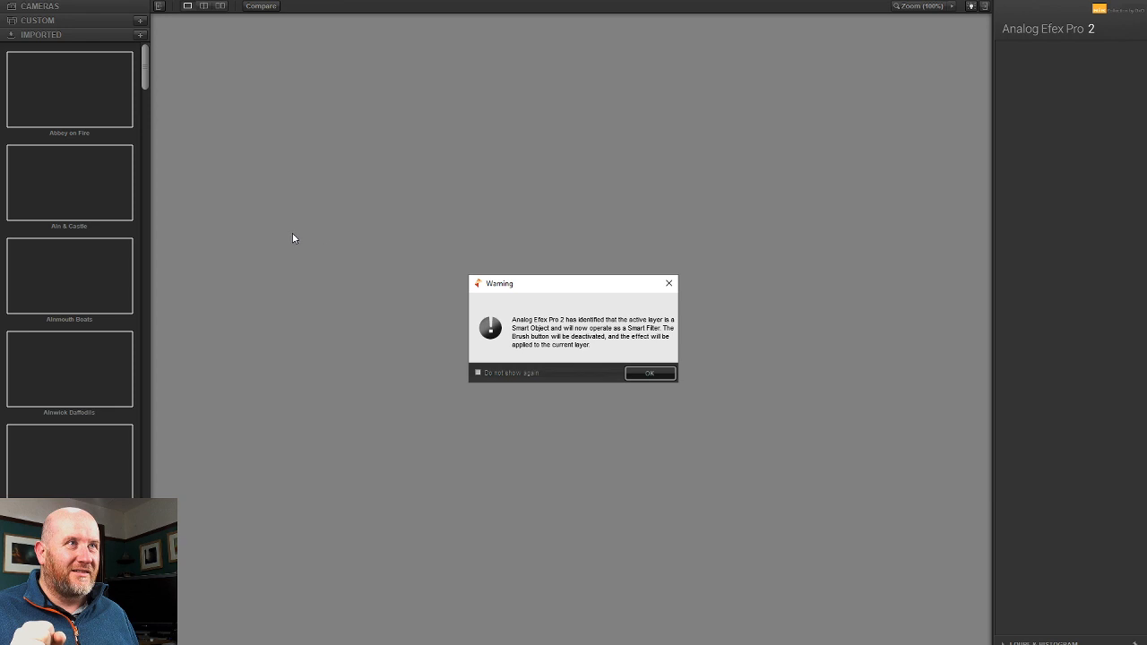
Browse the imported Analog Efex Pro 2 presets on the smart object, trying Blawearie Murk and Dark Poppies
{"action": "left_click", "coordinate": [660, 374]}
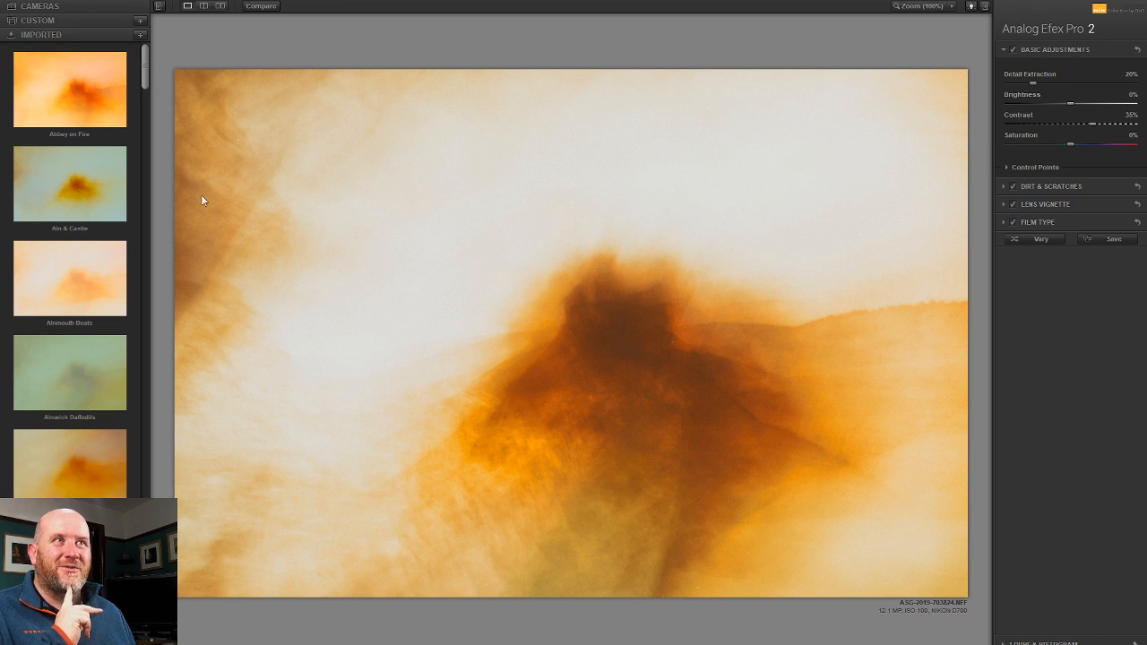
{"action": "mouse_move", "coordinate": [144, 65]}
{"action": "left_mouse_down"}
{"action": "mouse_move", "coordinate": [135, 507]}
{"action": "mouse_move", "coordinate": [140, 81]}
{"action": "mouse_move", "coordinate": [121, 62]}
{"action": "left_mouse_up"}
{"action": "scroll", "coordinate": [122, 97], "scroll_direction": "down", "scroll_amount": 10}
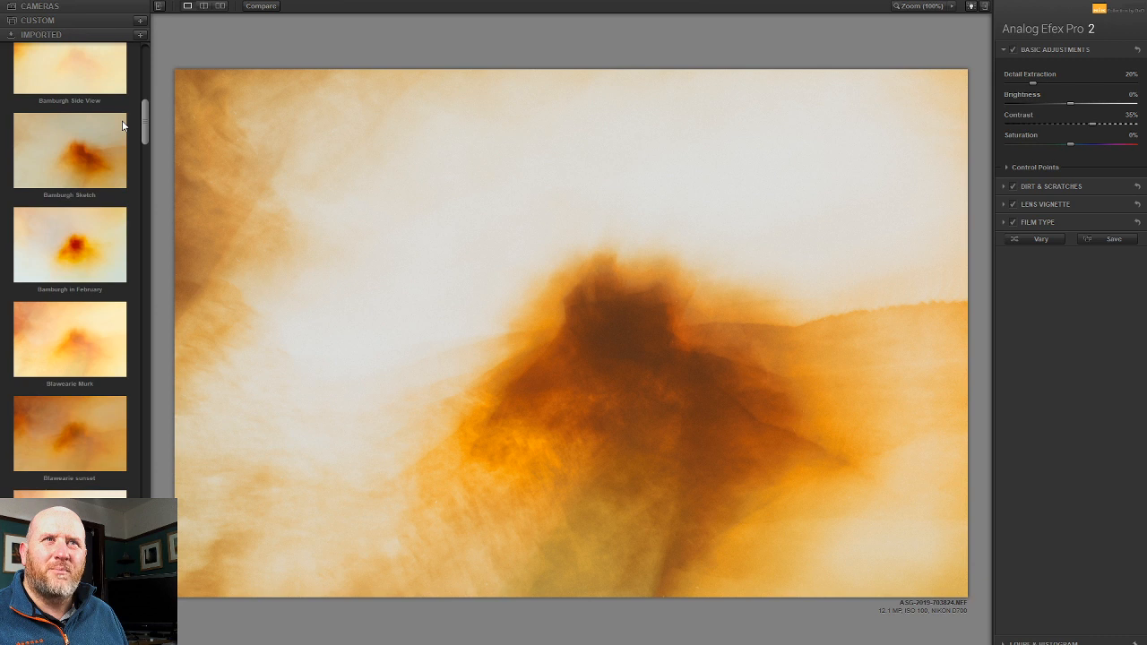
{"action": "left_click", "coordinate": [60, 357]}
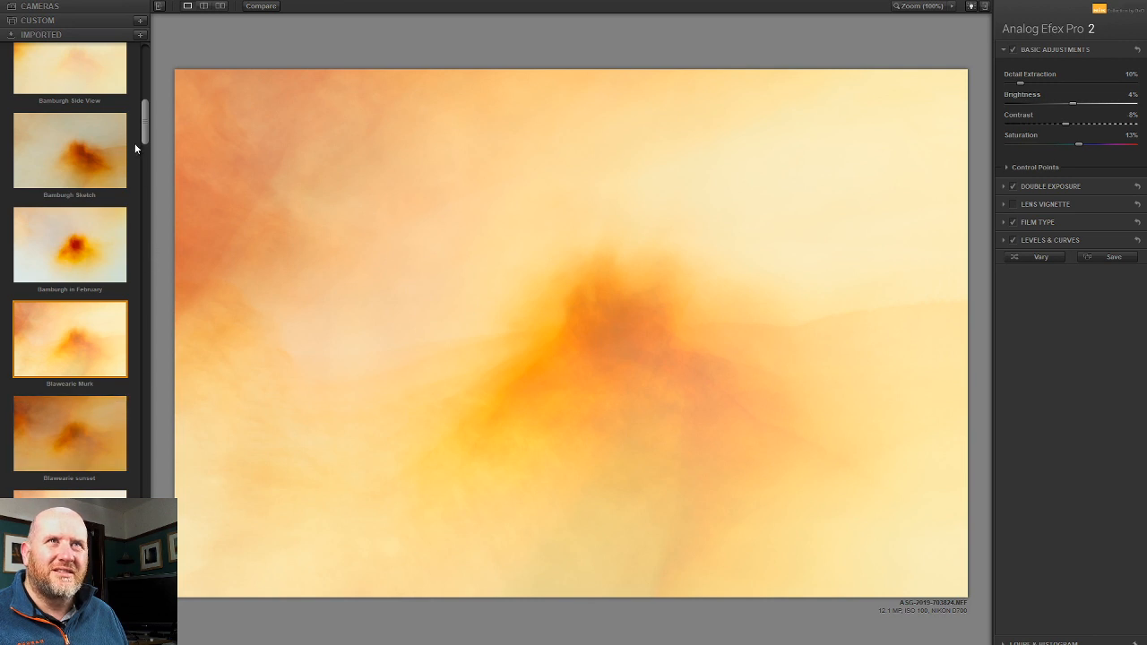
{"action": "left_click_drag", "start_coordinate": [144, 131], "coordinate": [144, 150]}
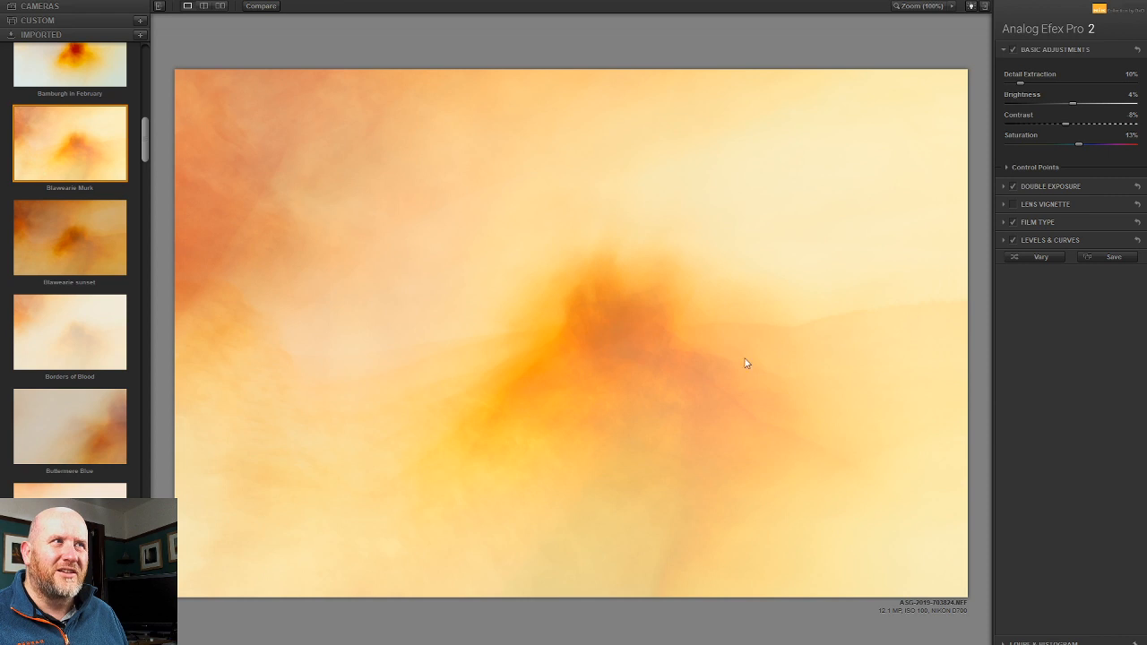
{"action": "mouse_move", "coordinate": [99, 150]}
{"action": "left_click_drag", "start_coordinate": [145, 145], "coordinate": [143, 213]}
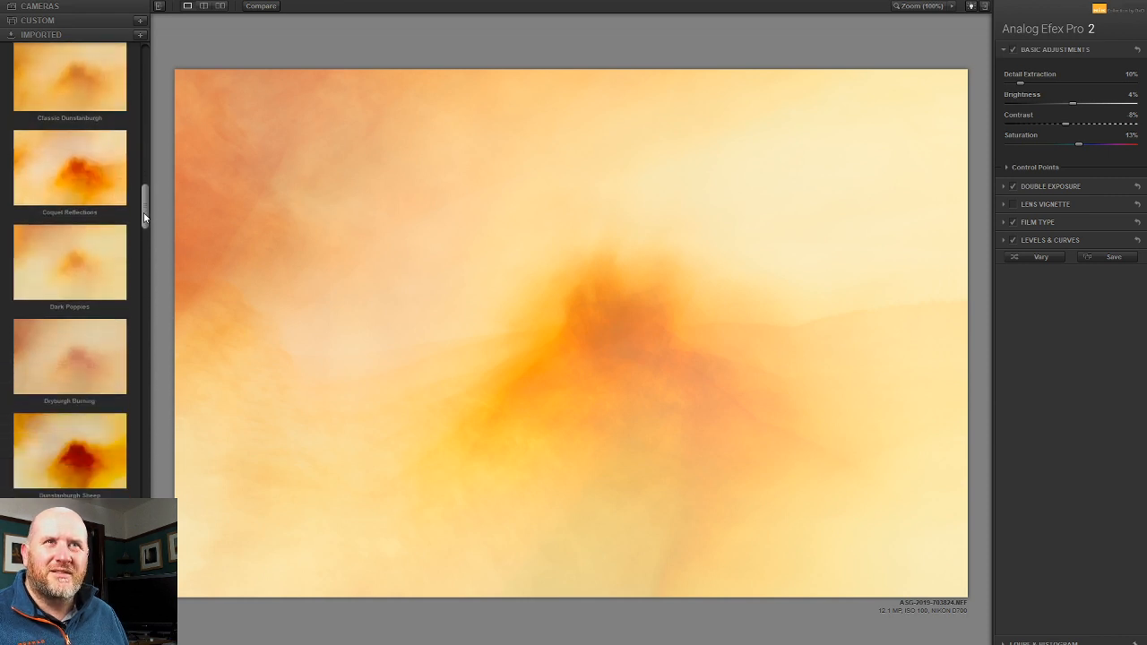
{"action": "left_click", "coordinate": [106, 269]}
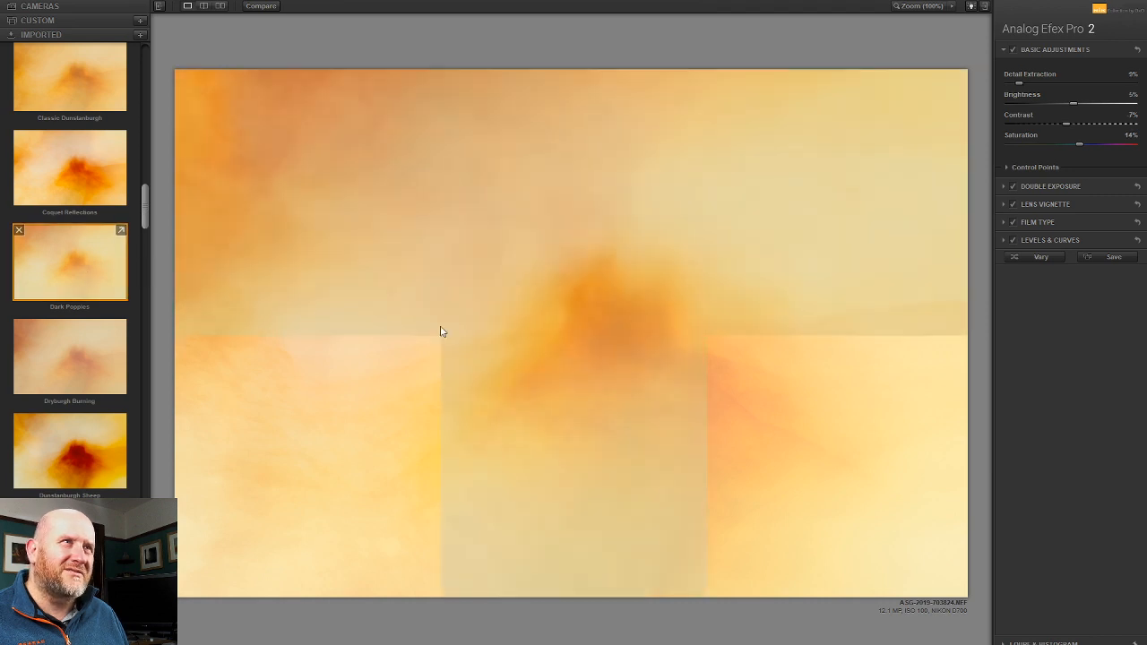
Try shifting the Dark Poppies double exposure slightly down to align the castle, and compare it with the original in split view
{"action": "left_click", "coordinate": [1032, 187]}
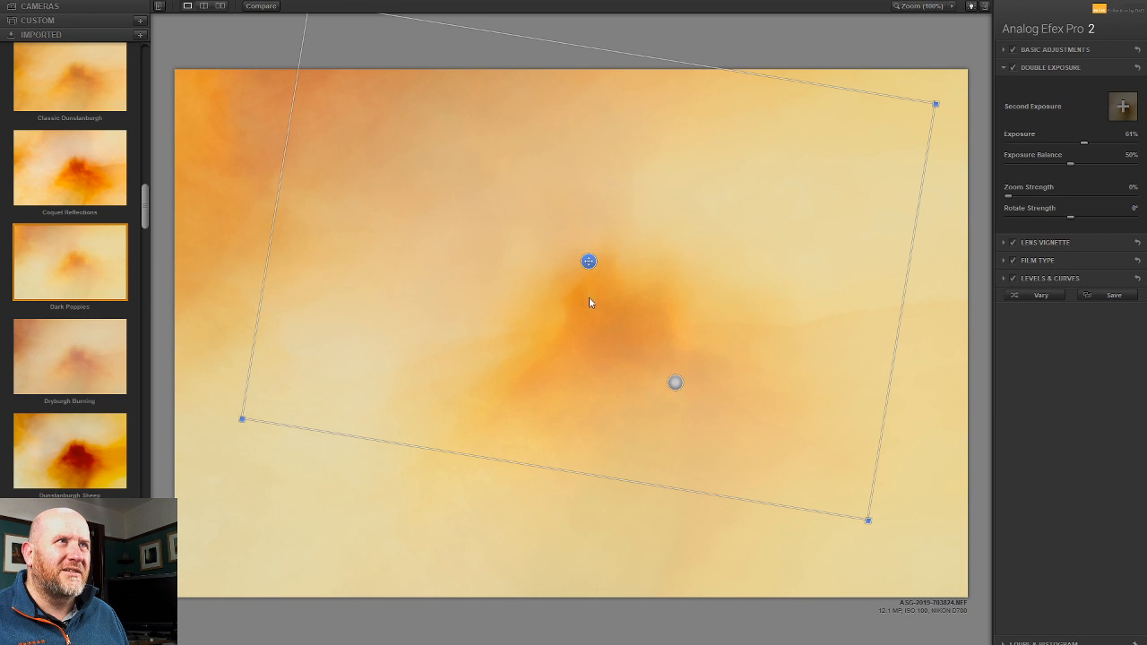
{"action": "left_click_drag", "start_coordinate": [588, 261], "coordinate": [594, 291]}
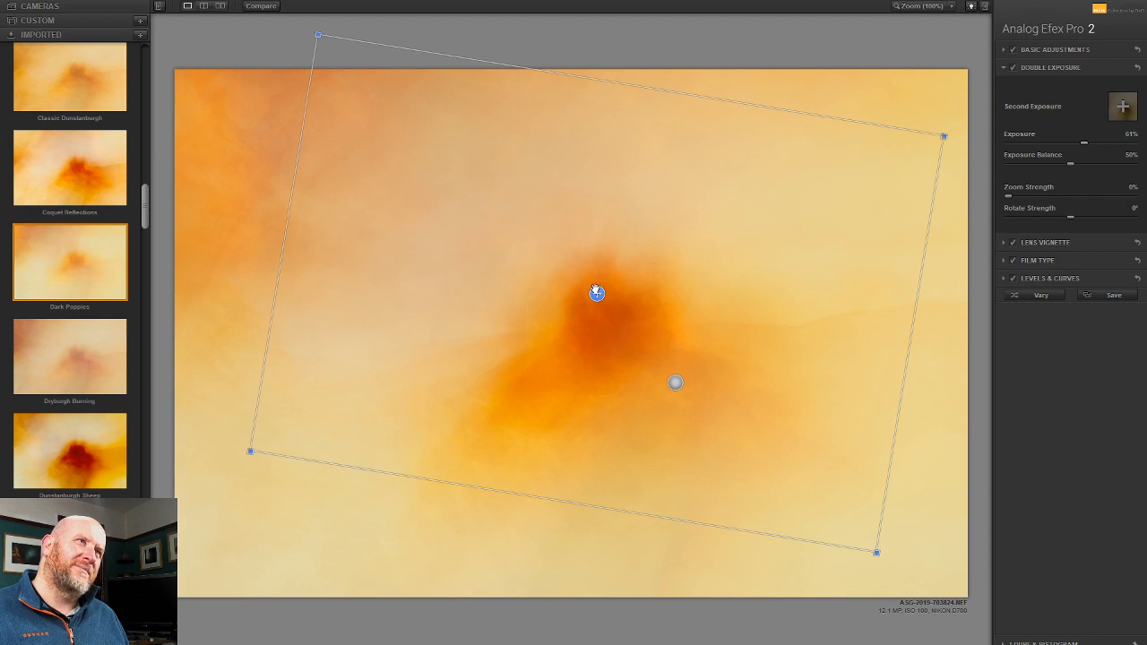
{"action": "left_click", "coordinate": [203, 6]}
{"action": "left_click_drag", "start_coordinate": [566, 55], "coordinate": [195, 16]}
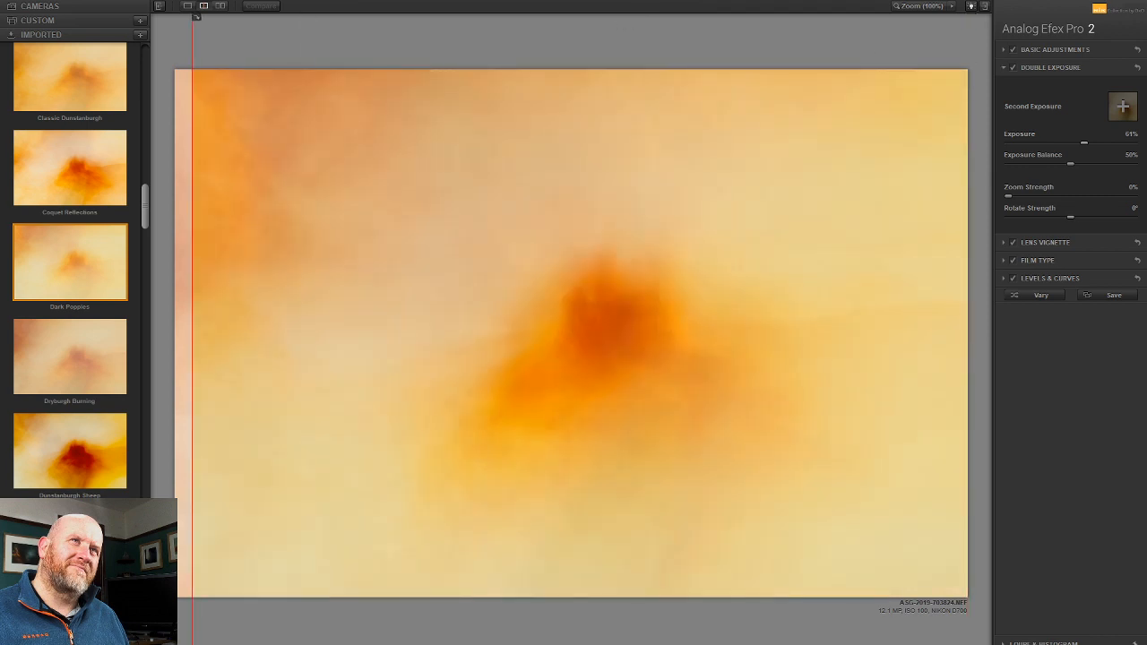
{"action": "left_click_drag", "start_coordinate": [145, 207], "coordinate": [122, 351]}
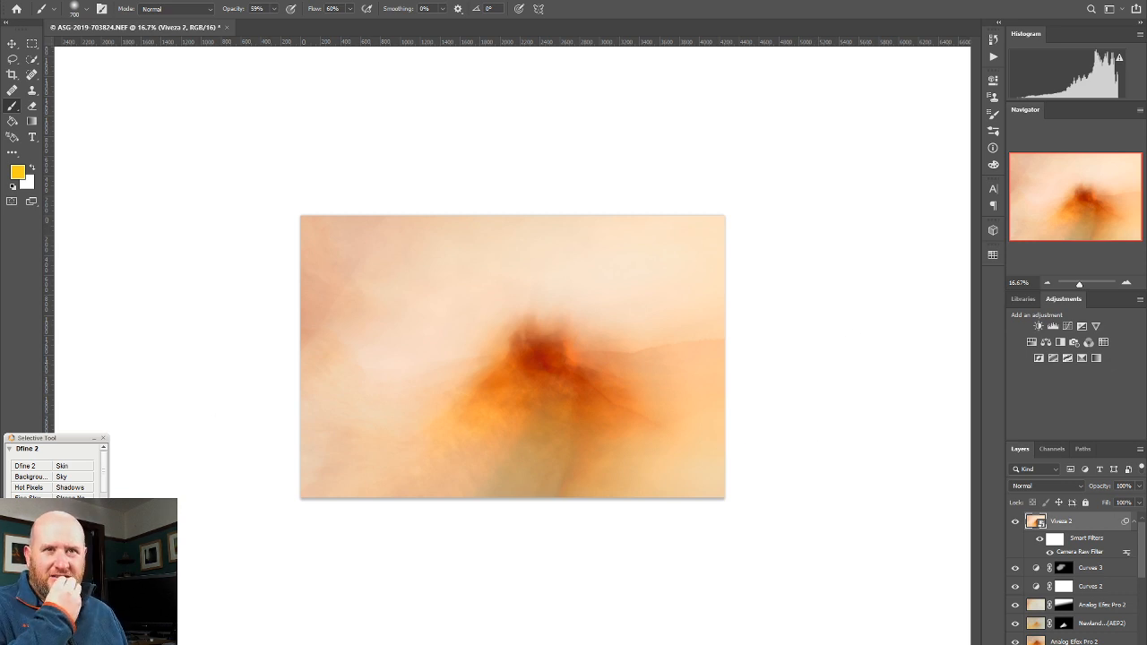
Open the smart object in Color Efex Pro 4 and load the Graduated Fog filter from the Landscape filters
{"action": "left_click_drag", "start_coordinate": [105, 479], "coordinate": [105, 525]}
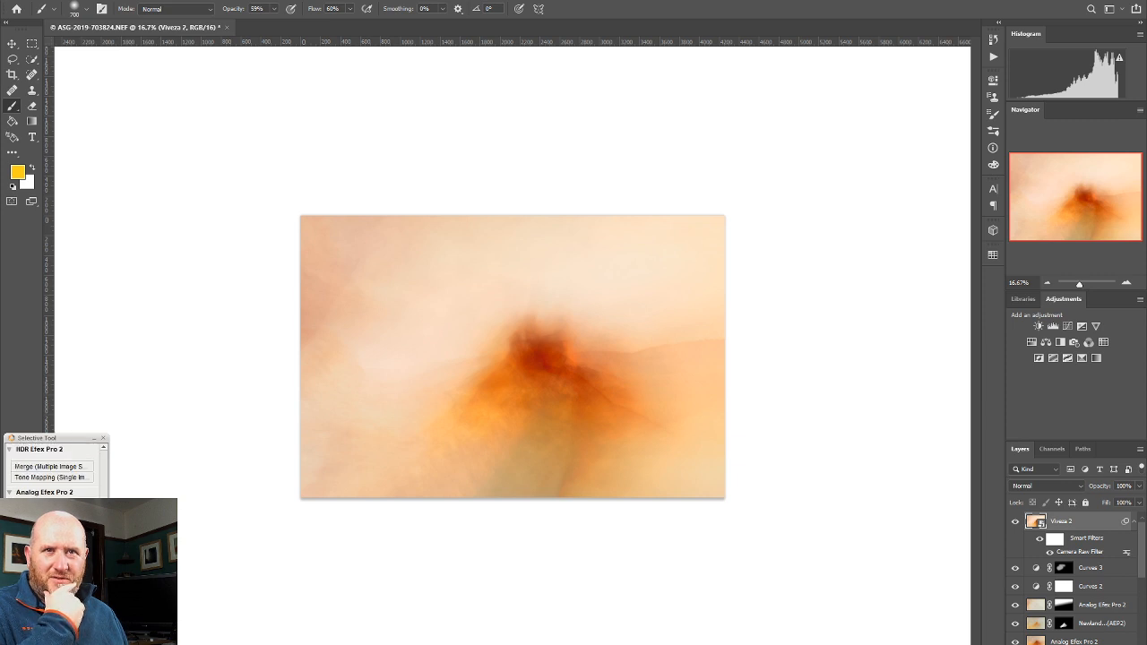
{"action": "left_click", "coordinate": [52, 510]}
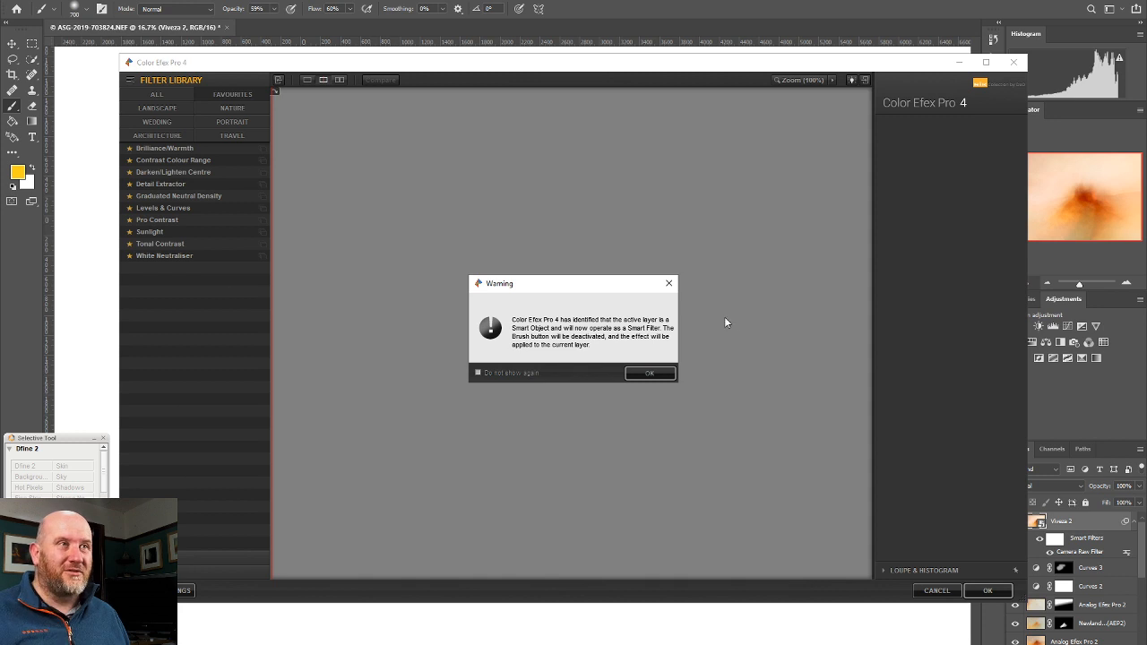
{"action": "left_click", "coordinate": [659, 373]}
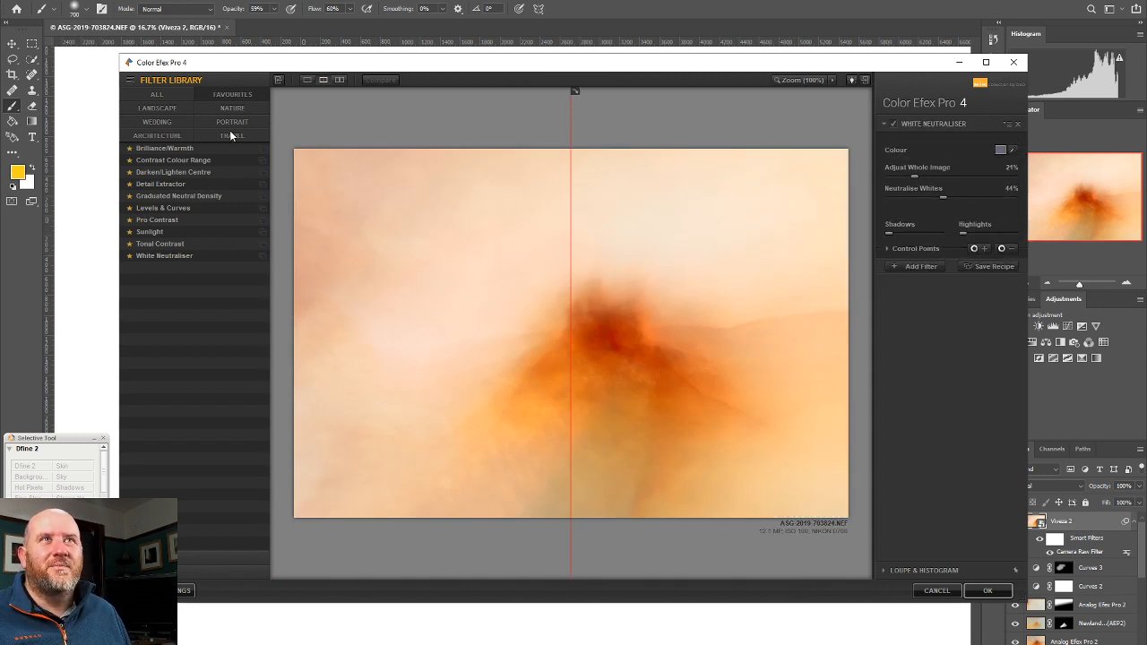
{"action": "left_click", "coordinate": [160, 109]}
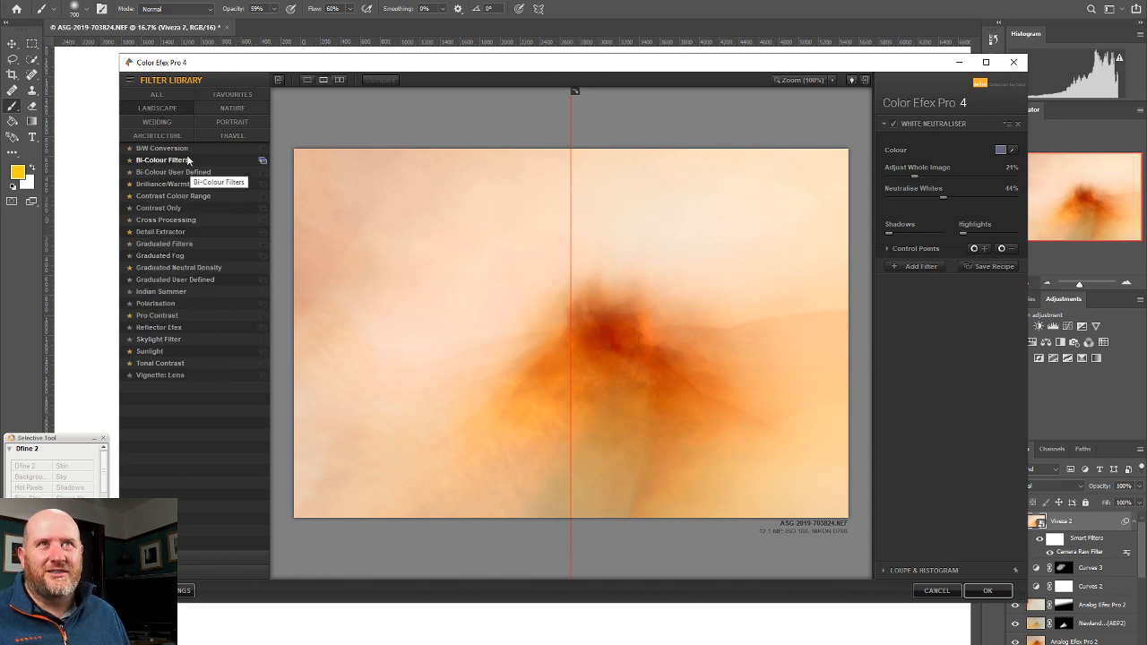
{"action": "left_click", "coordinate": [179, 257]}
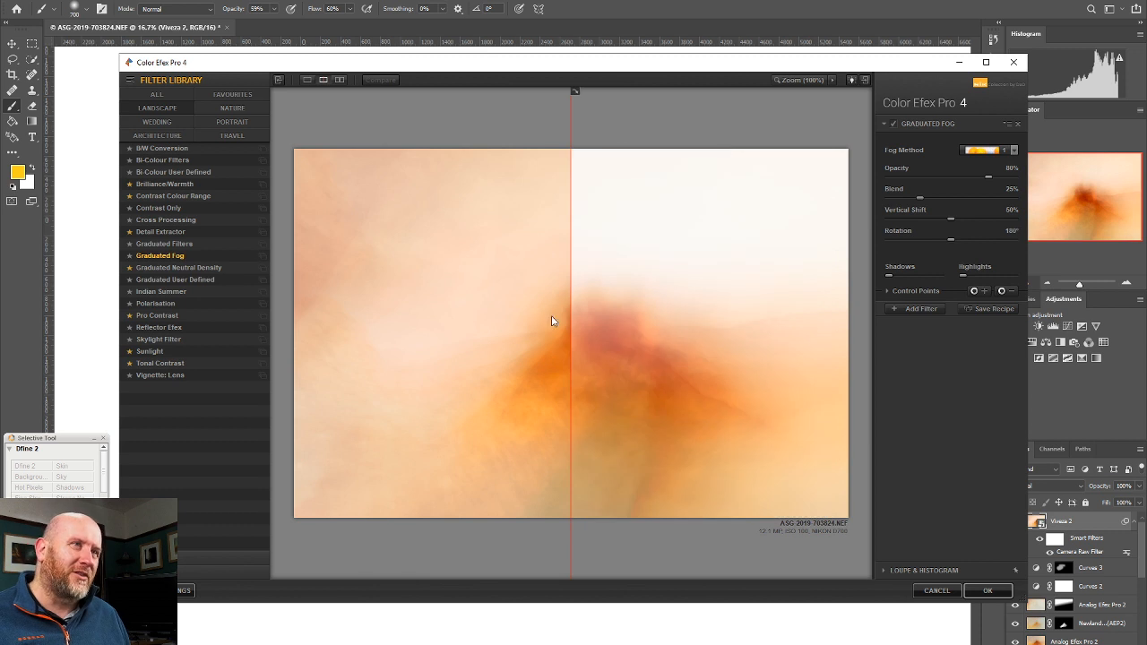
View the Graduated Fog effect across the whole image, set its rotation to 0°, and choose fog method 4
{"action": "left_click_drag", "start_coordinate": [569, 317], "coordinate": [266, 314]}
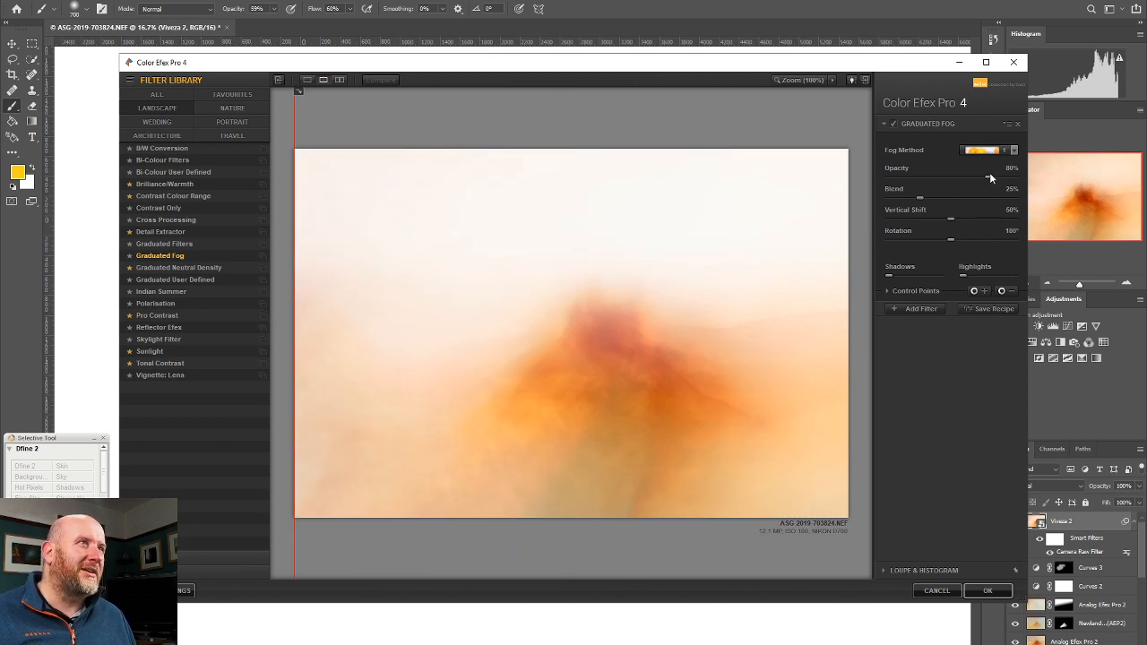
{"action": "left_click_drag", "start_coordinate": [952, 240], "coordinate": [855, 251]}
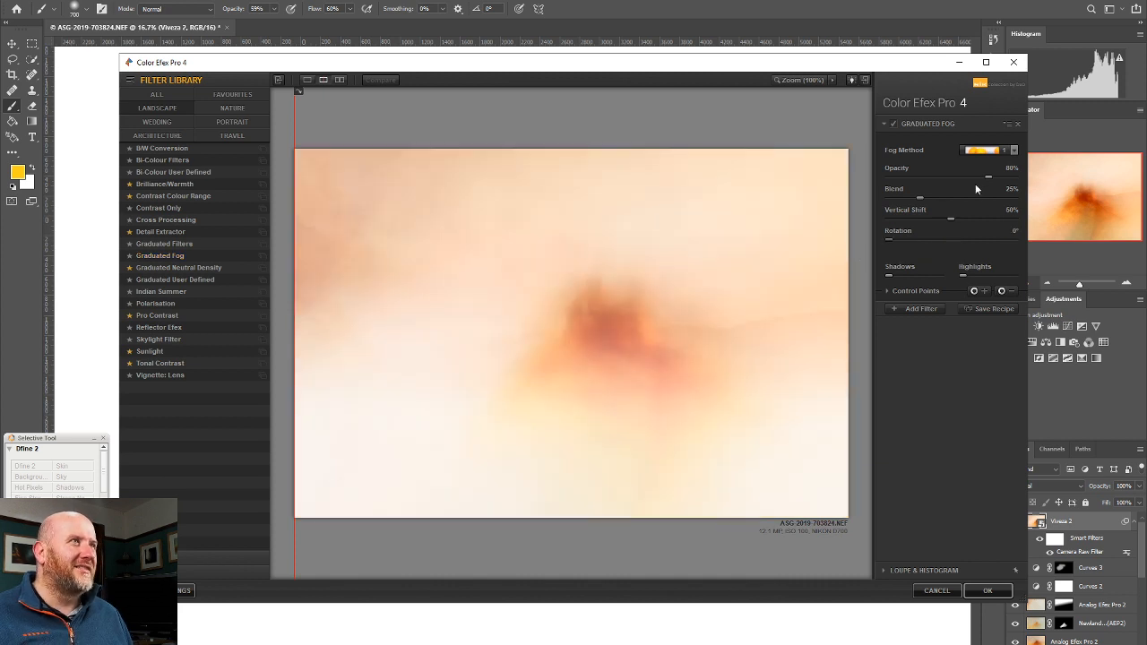
{"action": "left_click", "coordinate": [991, 153]}
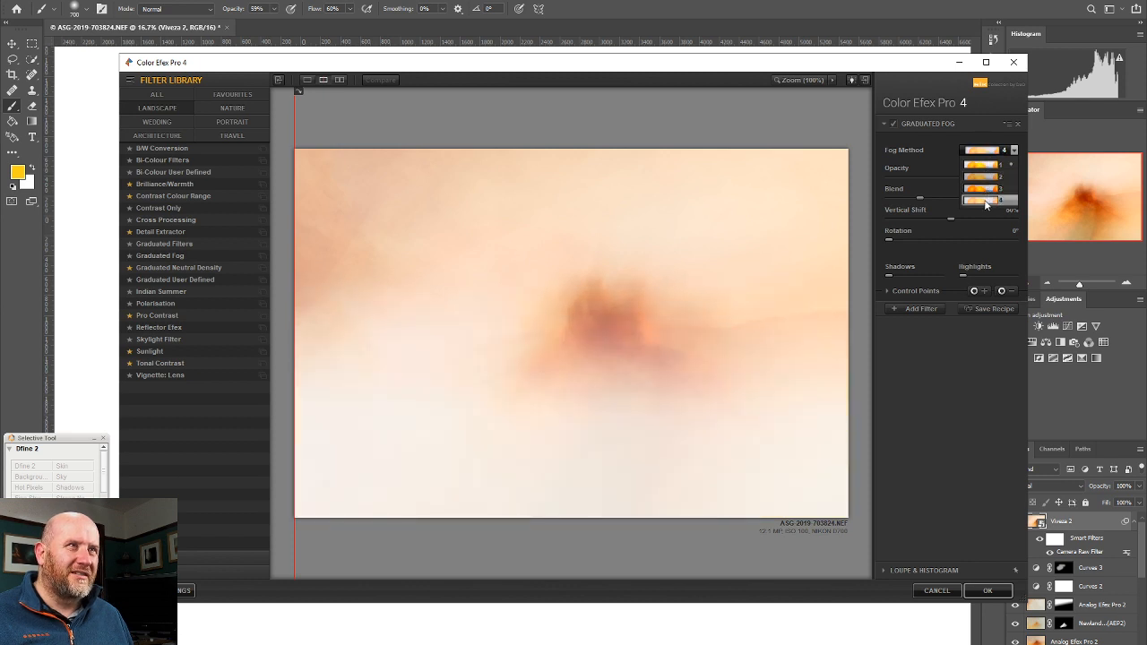
{"action": "left_click", "coordinate": [986, 204]}
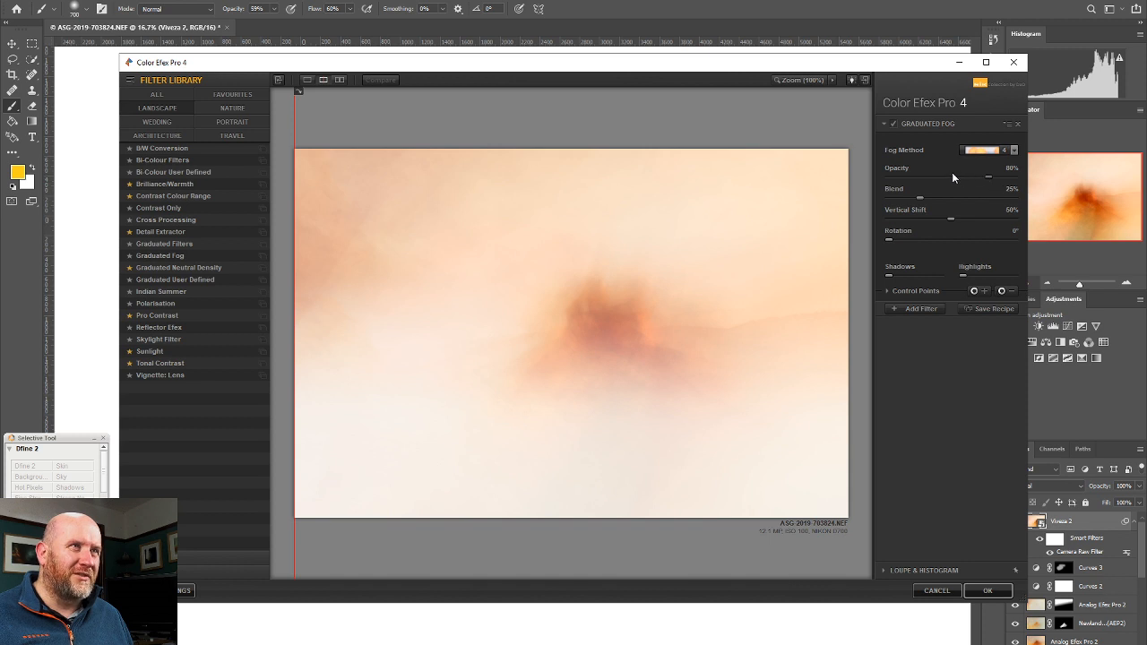
Set the fog's opacity to 53%, blend to 20% and vertical shift to 46%, and apply the filter
{"action": "left_click_drag", "start_coordinate": [960, 179], "coordinate": [916, 205]}
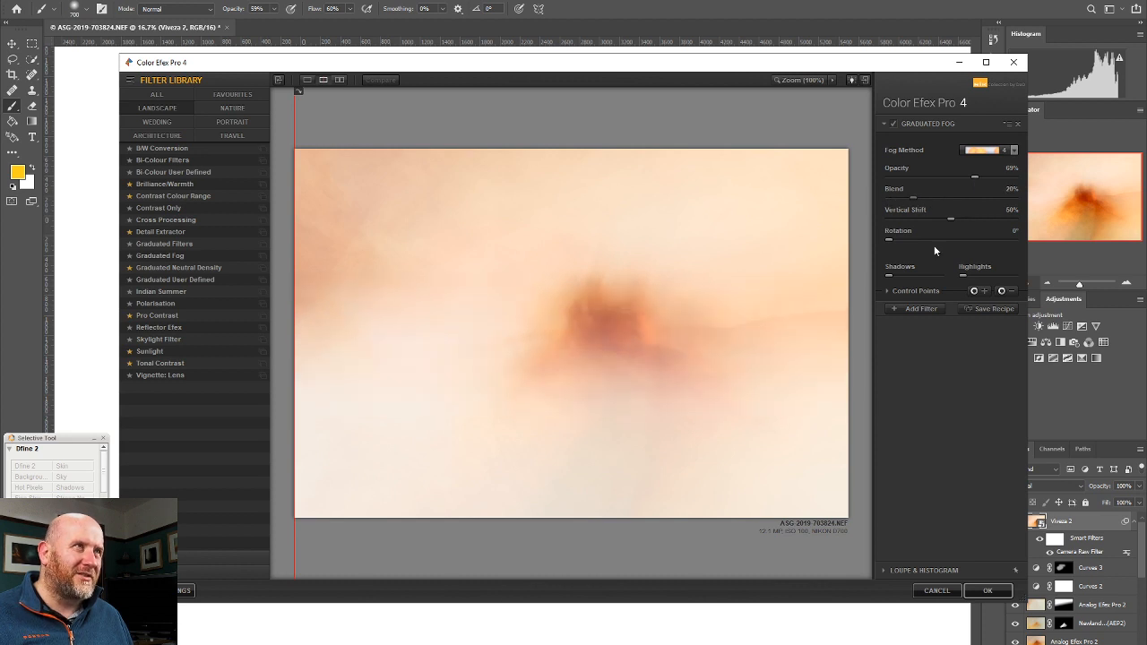
{"action": "mouse_move", "coordinate": [952, 218]}
{"action": "left_mouse_down"}
{"action": "mouse_move", "coordinate": [917, 216]}
{"action": "mouse_move", "coordinate": [943, 216]}
{"action": "left_mouse_up"}
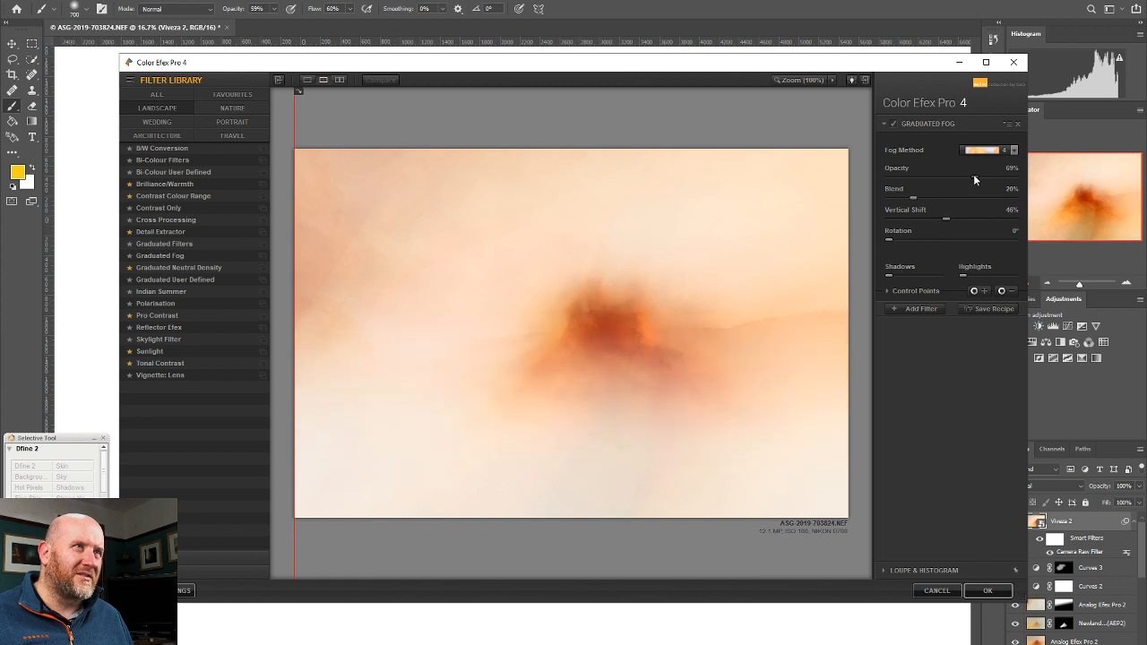
{"action": "left_click_drag", "start_coordinate": [974, 178], "coordinate": [960, 179]}
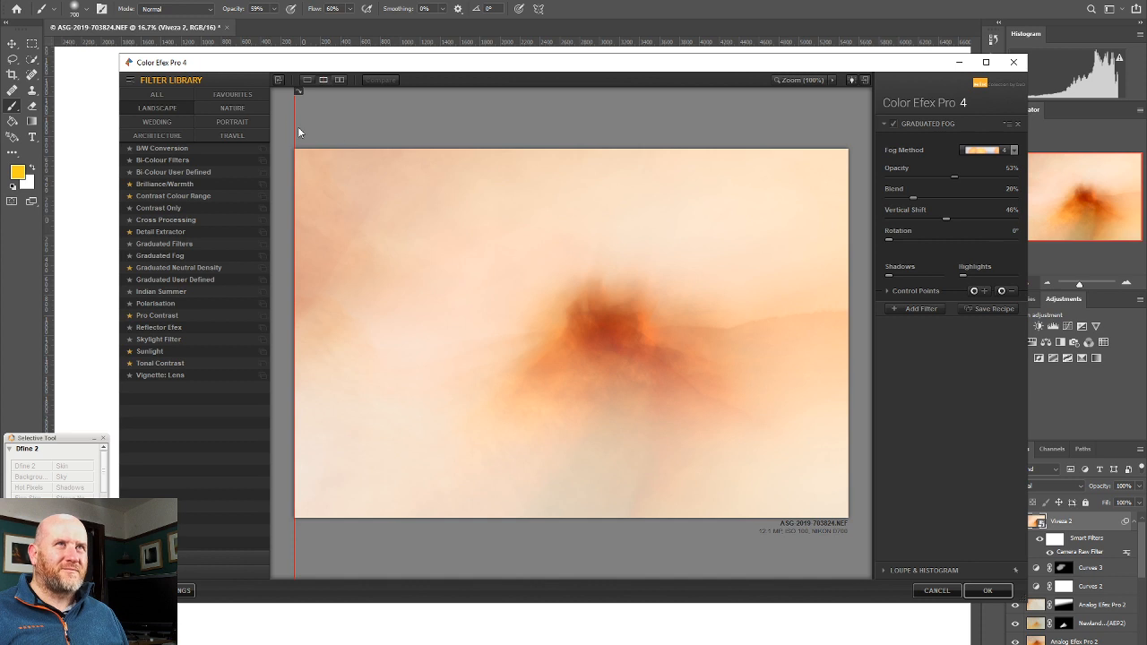
{"action": "left_click_drag", "start_coordinate": [292, 118], "coordinate": [183, 27]}
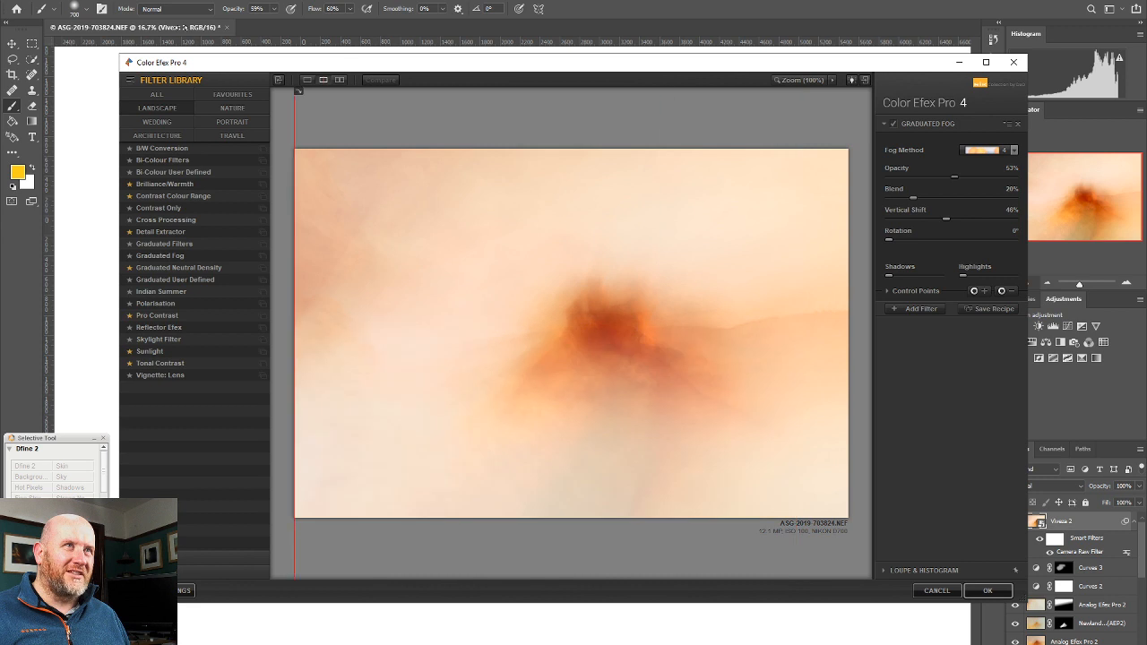
{"action": "left_click_drag", "start_coordinate": [374, 42], "coordinate": [289, 38]}
{"action": "left_click", "coordinate": [991, 590]}
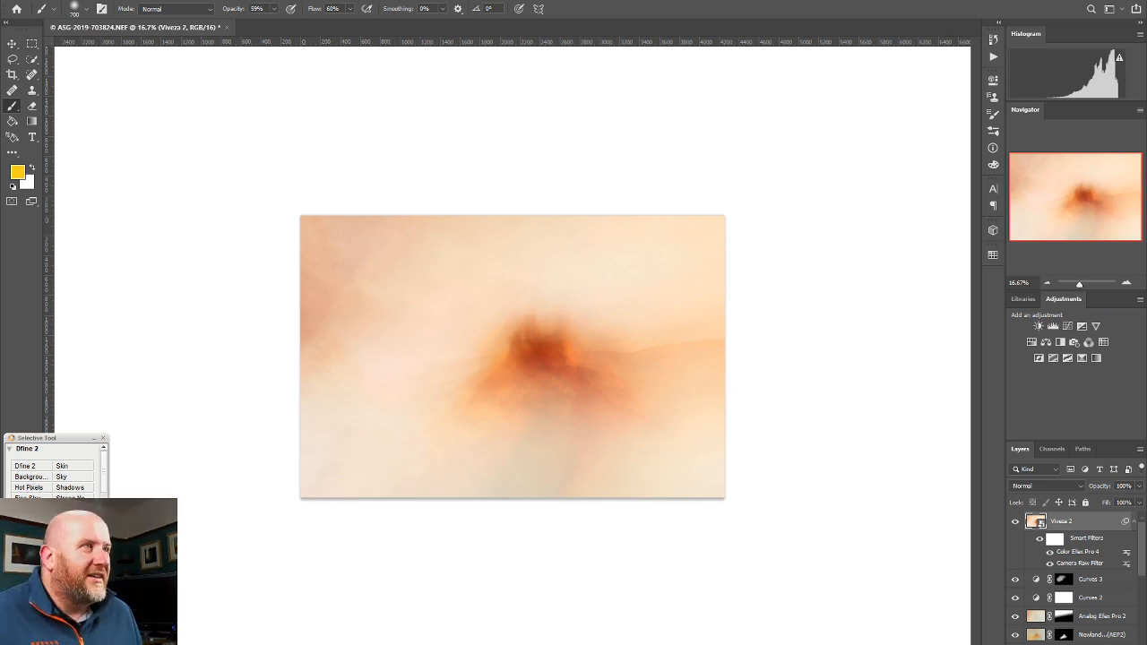
Compare the enlarged image with and without the Viveza 2 layer and its Color Efex Pro 4 smart filter
{"action": "left_click", "coordinate": [1127, 283]}
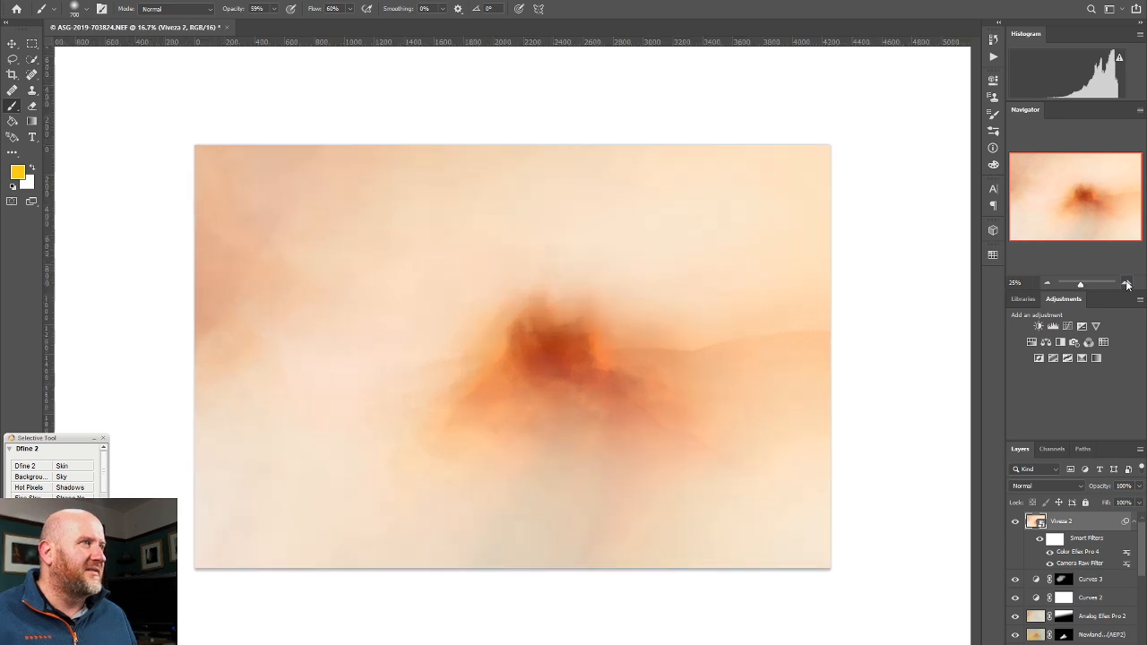
{"action": "left_click", "coordinate": [1126, 283]}
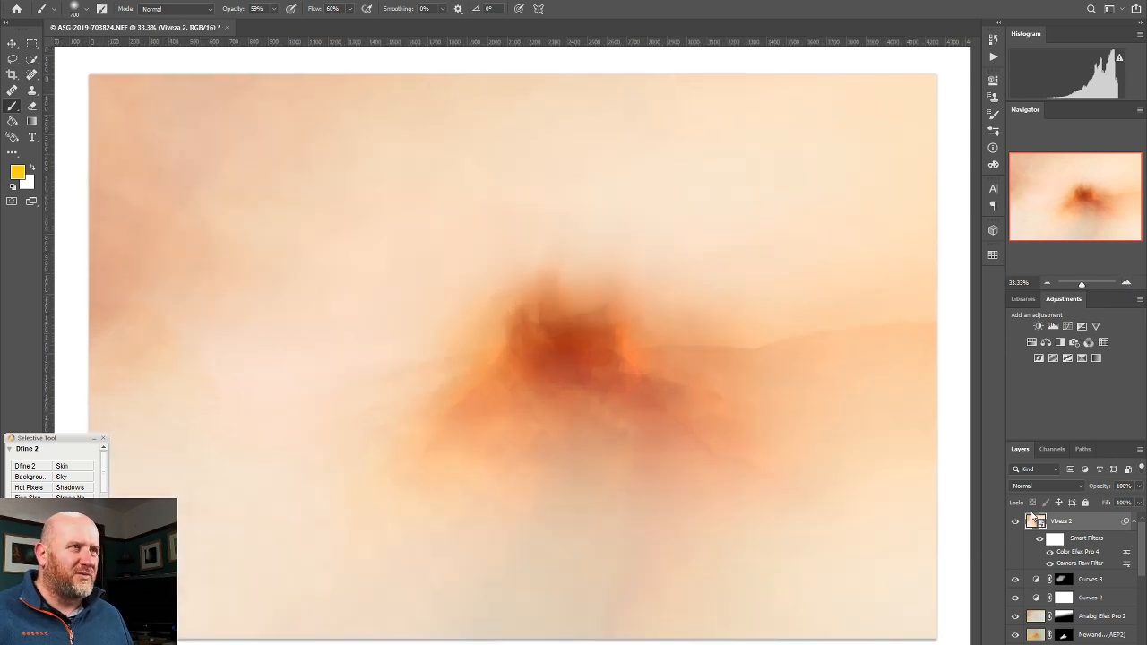
{"action": "left_click", "coordinate": [1016, 522]}
{"action": "left_click", "coordinate": [1015, 523]}
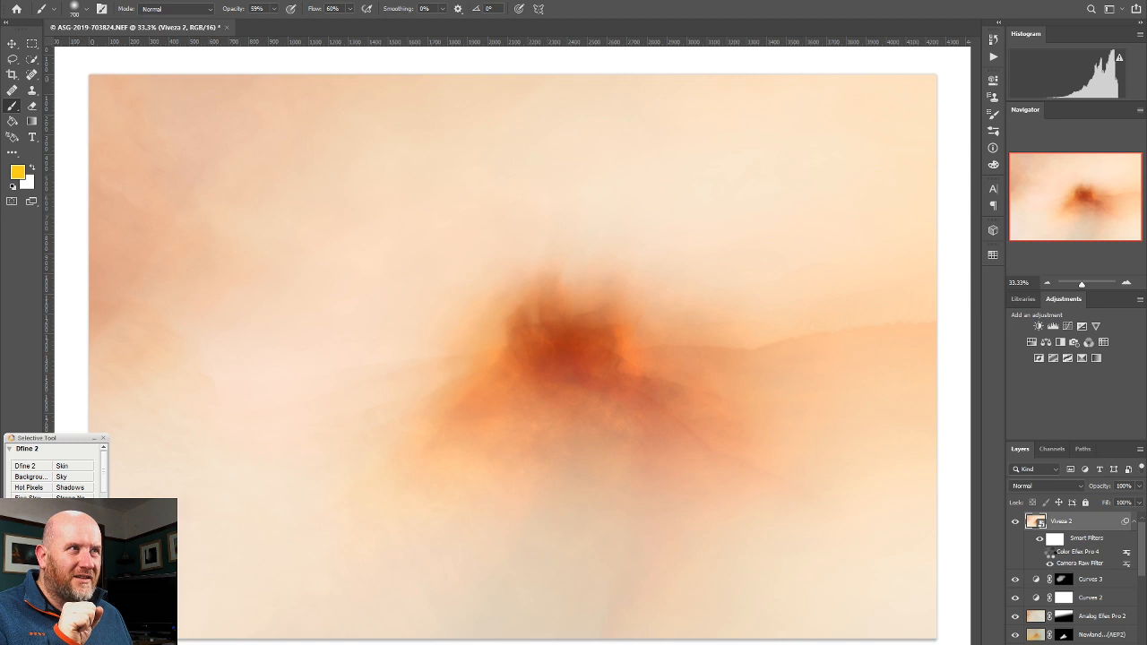
{"action": "left_click", "coordinate": [1050, 553]}
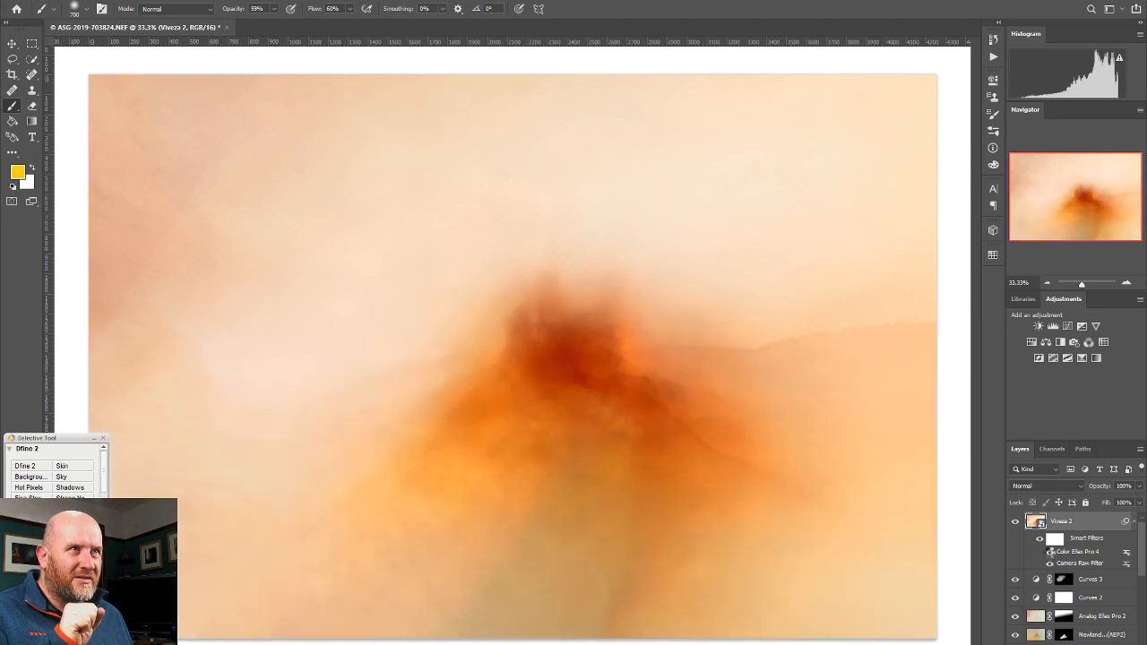
{"action": "left_click", "coordinate": [1050, 552]}
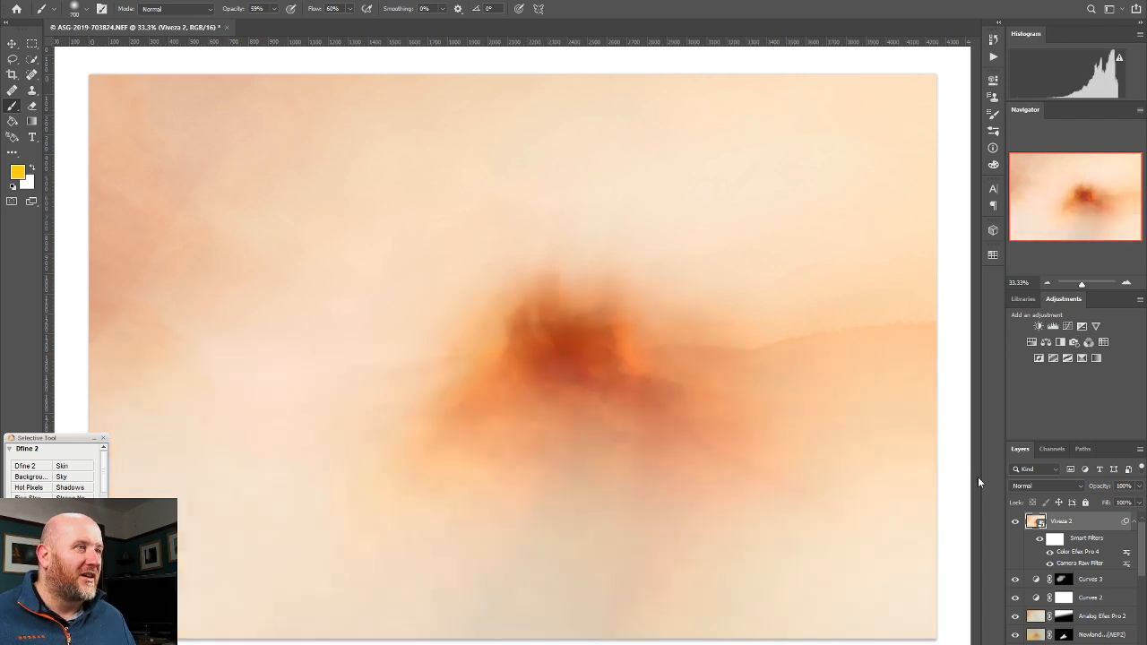
{"action": "left_click", "coordinate": [1015, 523]}
{"action": "left_click", "coordinate": [1015, 523]}
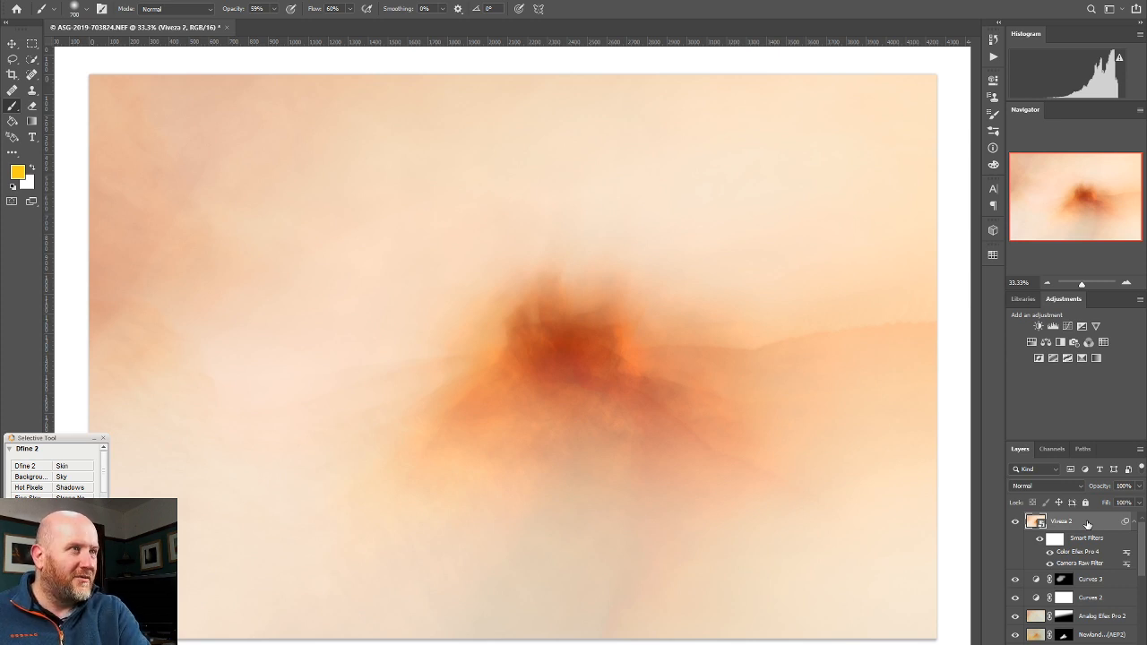
Stamp all visible layers into a new merged layer above Viveza 2 and compare the image with and without it
{"action": "key", "text": "ctrl+alt+shift+w"}
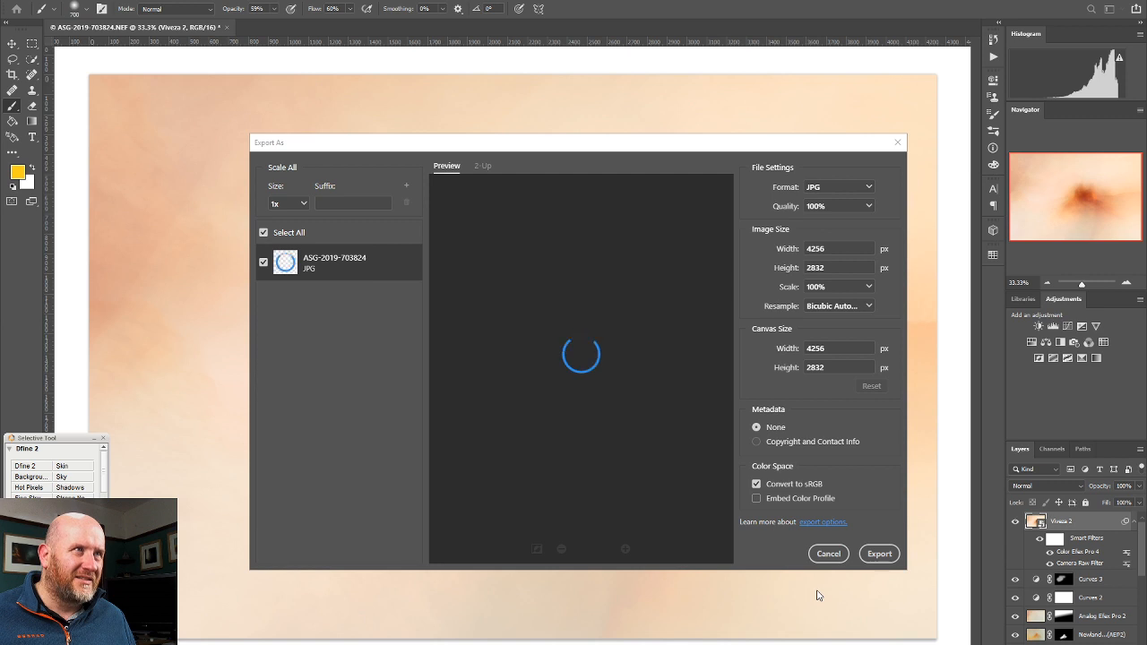
{"action": "key", "text": "Escape"}
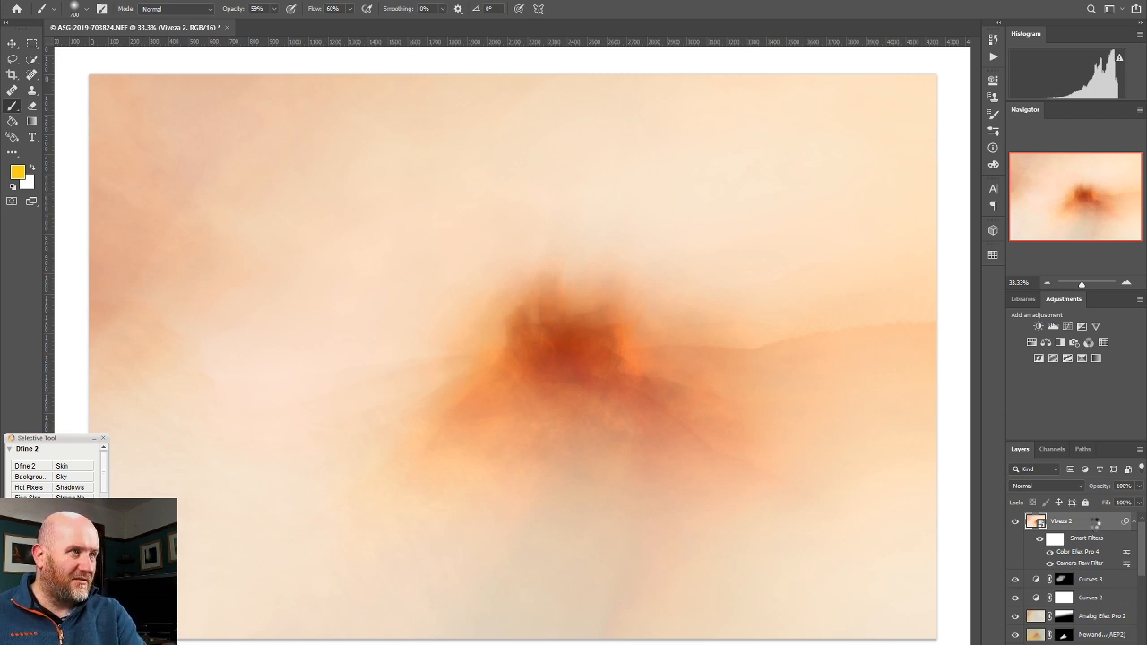
{"action": "key", "text": "ctrl+shift+alt+e"}
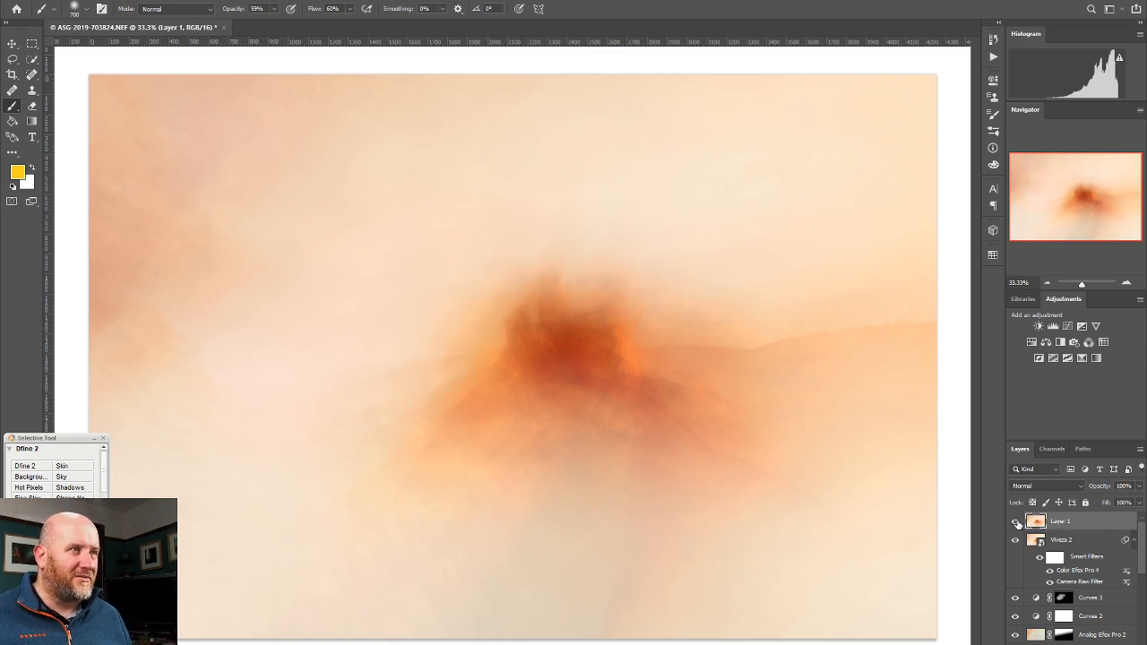
{"action": "left_click", "coordinate": [1018, 523]}
{"action": "left_click", "coordinate": [1018, 523]}
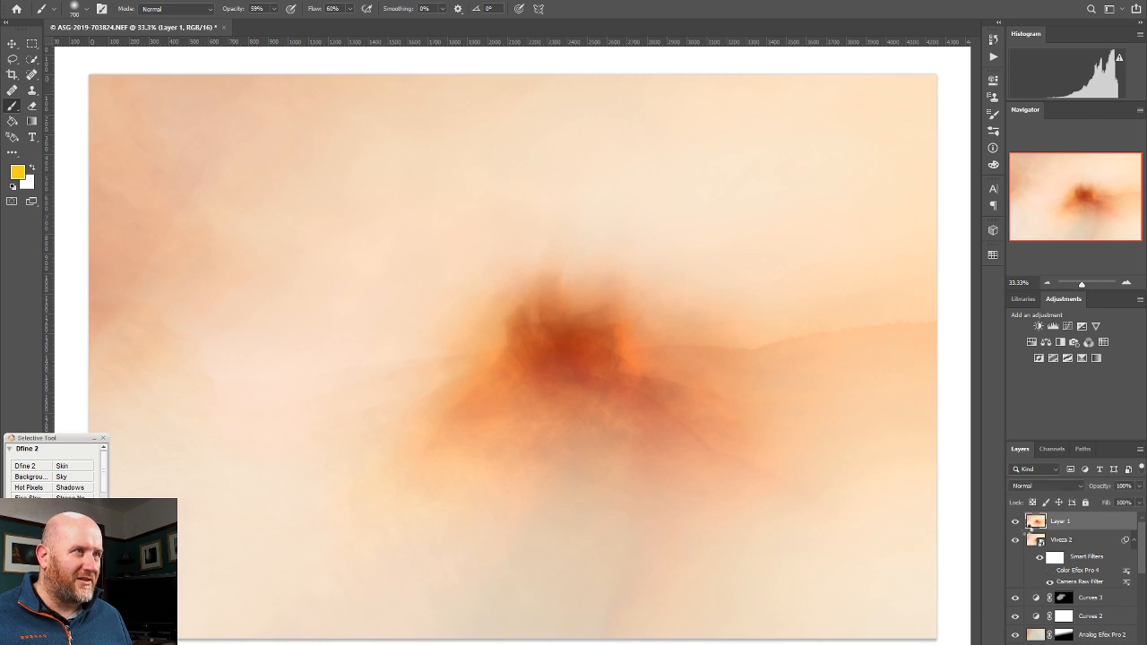
Replace the merged layer with a new one stamped from Viveza 2 with its Color Efex Pro 4 smart filter hidden
{"action": "left_click", "coordinate": [1015, 520]}
{"action": "left_click", "coordinate": [1017, 522]}
{"action": "left_click", "coordinate": [1016, 523]}
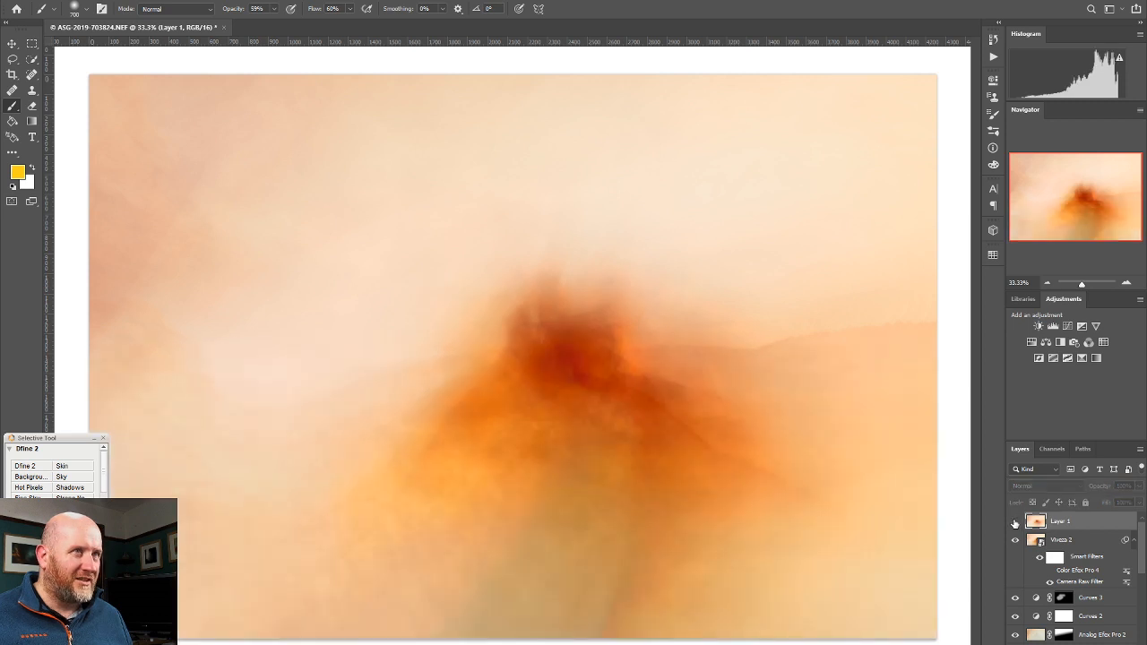
{"action": "left_click", "coordinate": [1078, 541]}
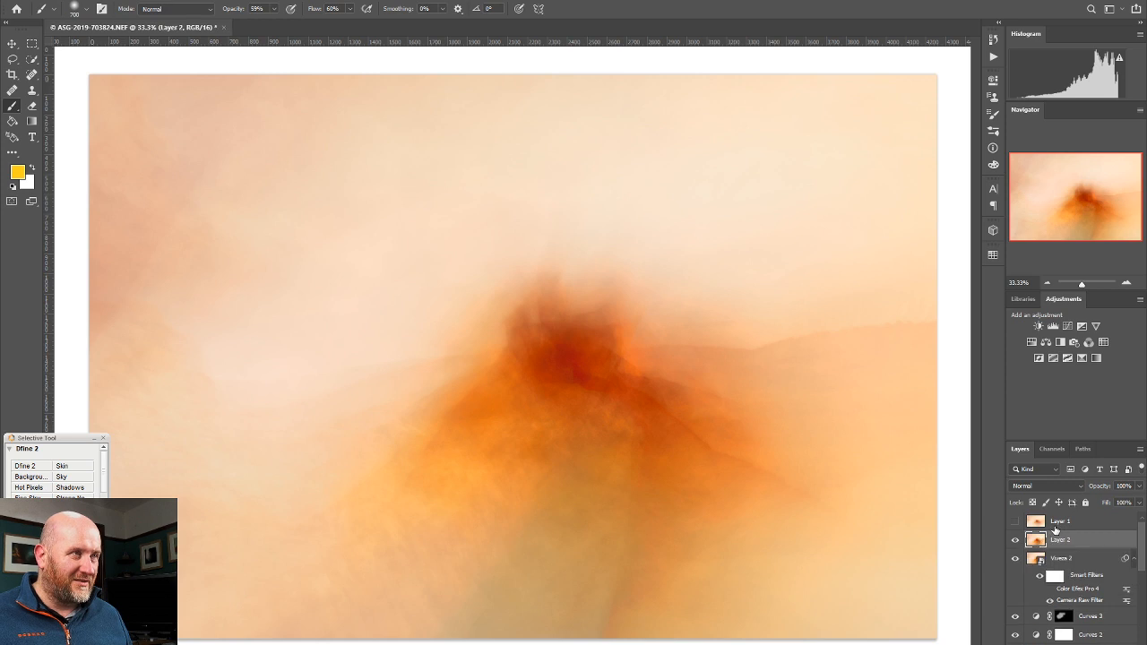
{"action": "left_click", "coordinate": [1057, 525]}
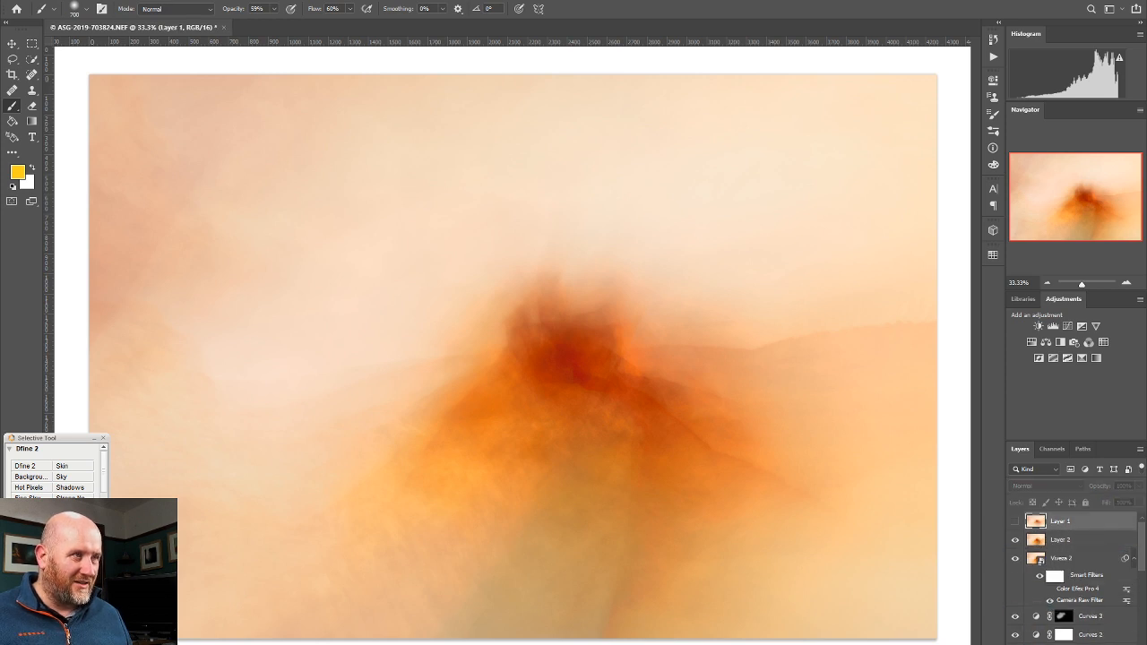
{"action": "key", "text": "Delete"}
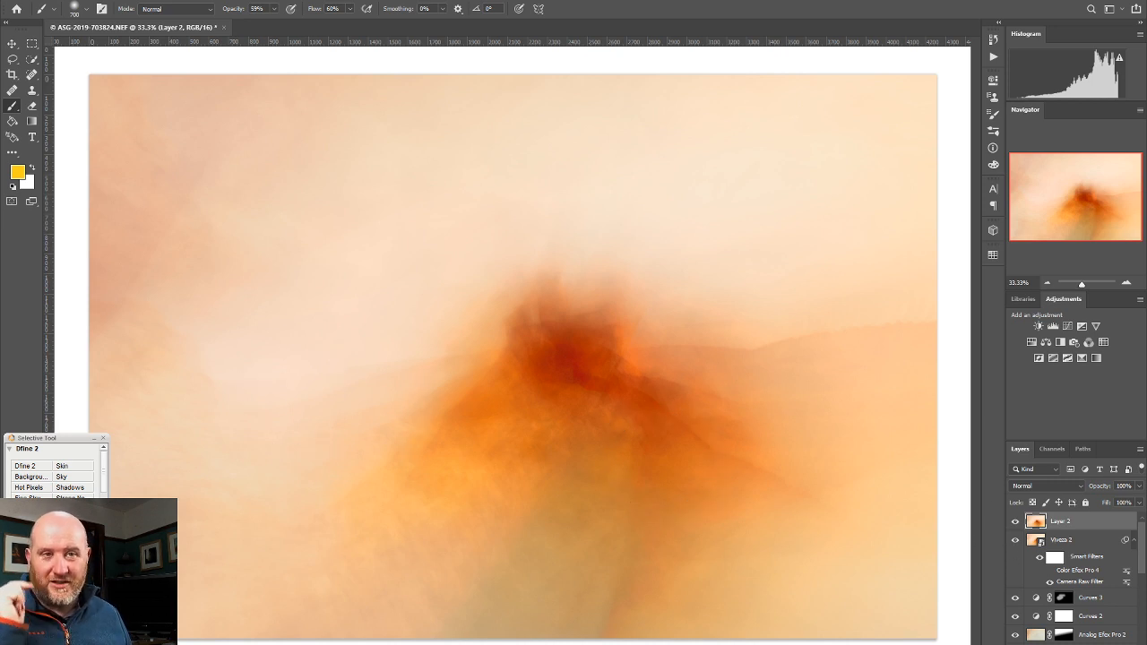
Apply Color Efex Pro 4's Graduated Fog to the merged layer as a separate layer, and compare the castle with and without it
{"action": "key", "text": "ctrl+shift+alt+n"}
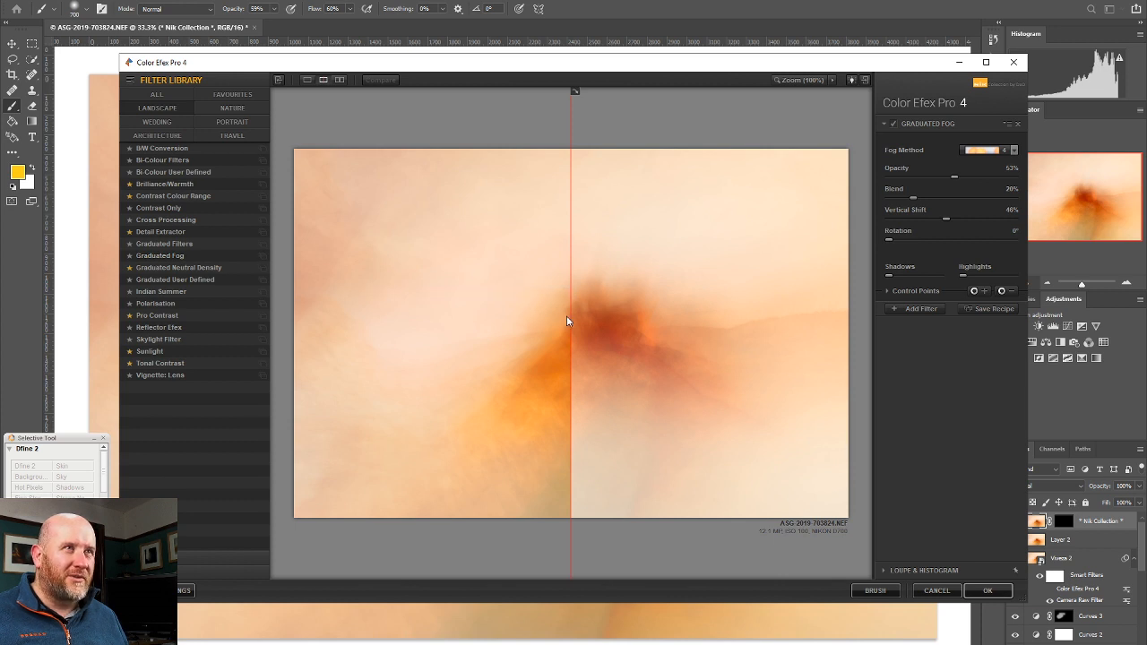
{"action": "left_click_drag", "start_coordinate": [571, 316], "coordinate": [300, 333]}
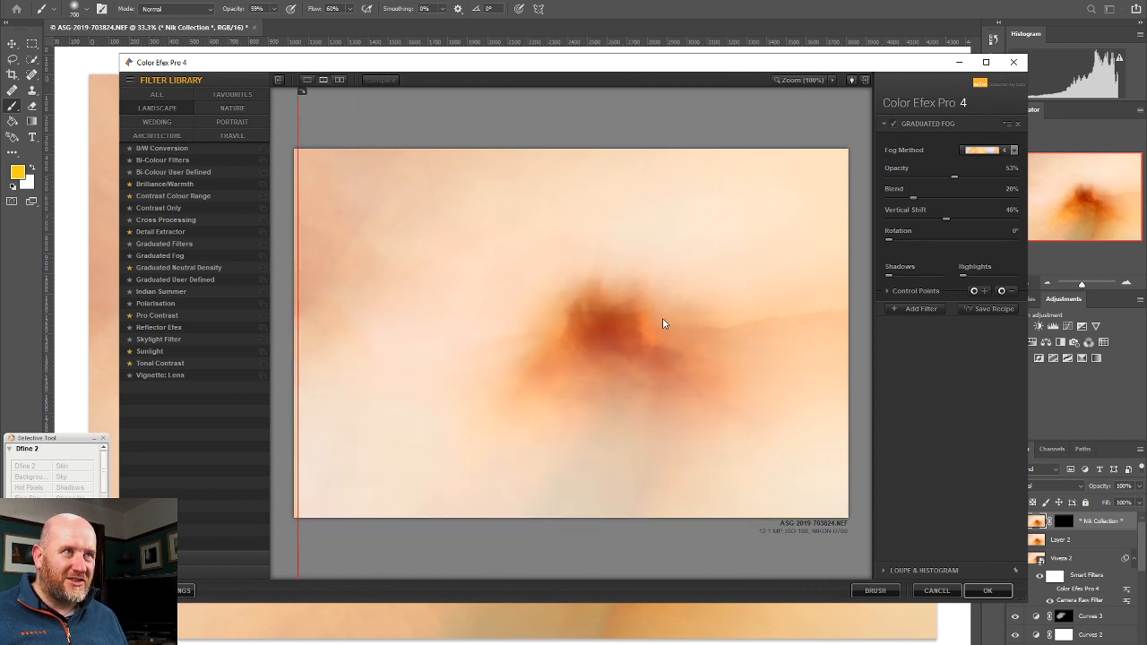
{"action": "left_click", "coordinate": [988, 590]}
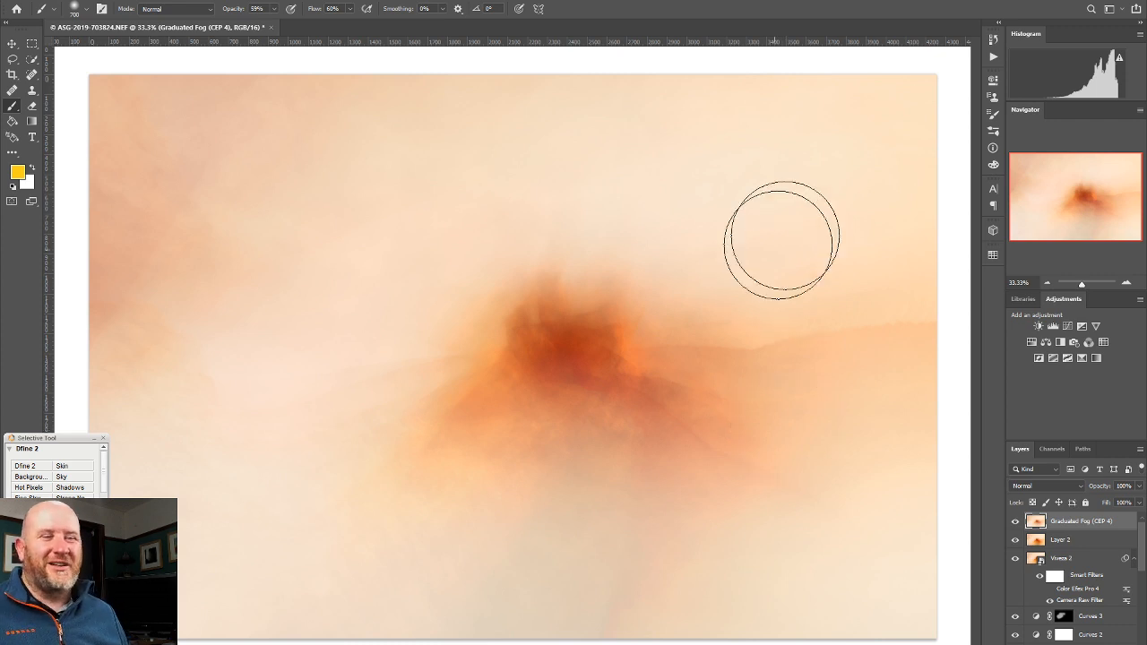
{"action": "left_click", "coordinate": [1127, 284]}
{"action": "left_click", "coordinate": [1127, 284]}
{"action": "left_click_drag", "start_coordinate": [1062, 199], "coordinate": [1075, 199]}
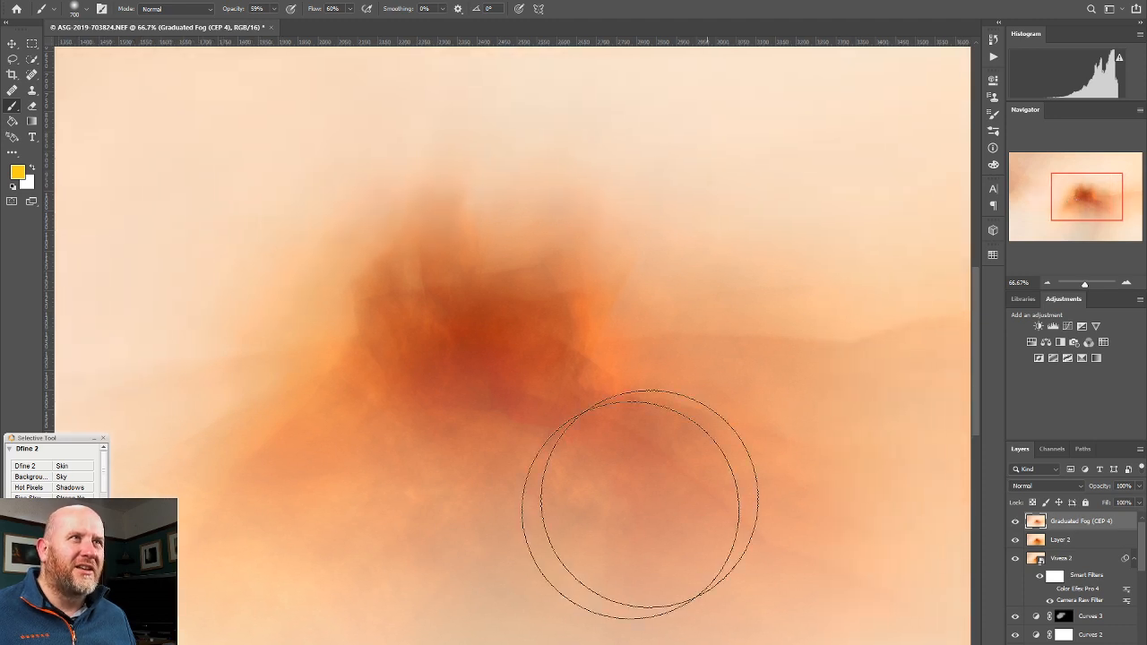
{"action": "left_click", "coordinate": [1014, 522]}
{"action": "left_click", "coordinate": [1015, 522]}
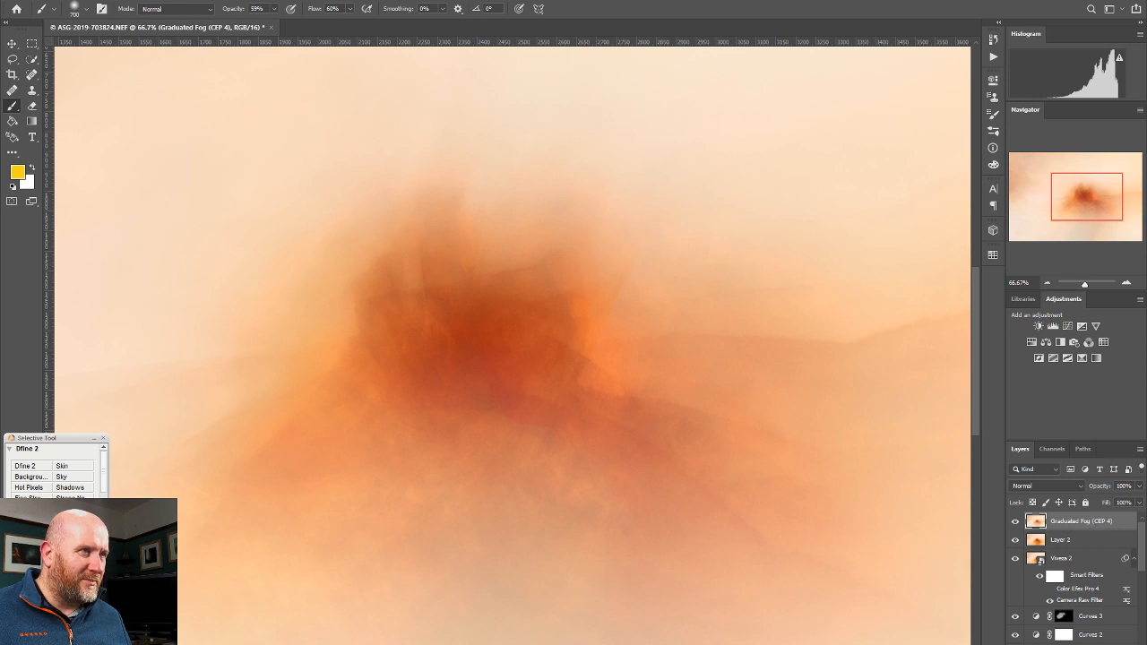
Add a layer mask to the Graduated Fog layer and erase fog along the castle's left side with a 30% opacity eraser
{"action": "left_click", "coordinate": [1062, 644]}
{"action": "left_click", "coordinate": [29, 109]}
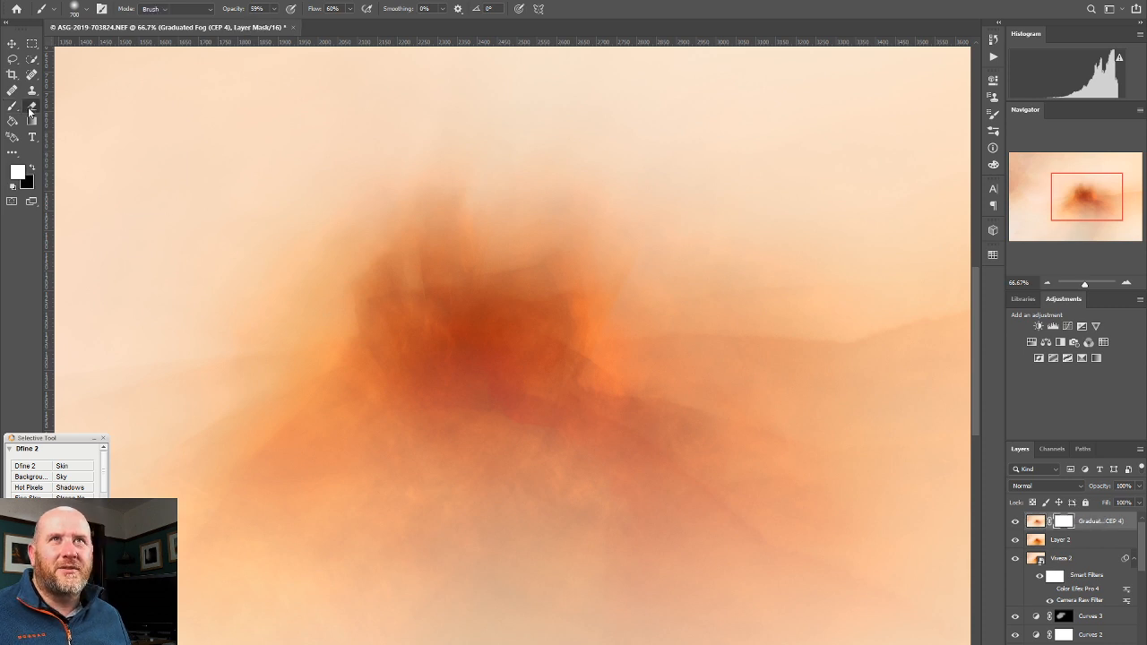
{"action": "key", "text": "["}
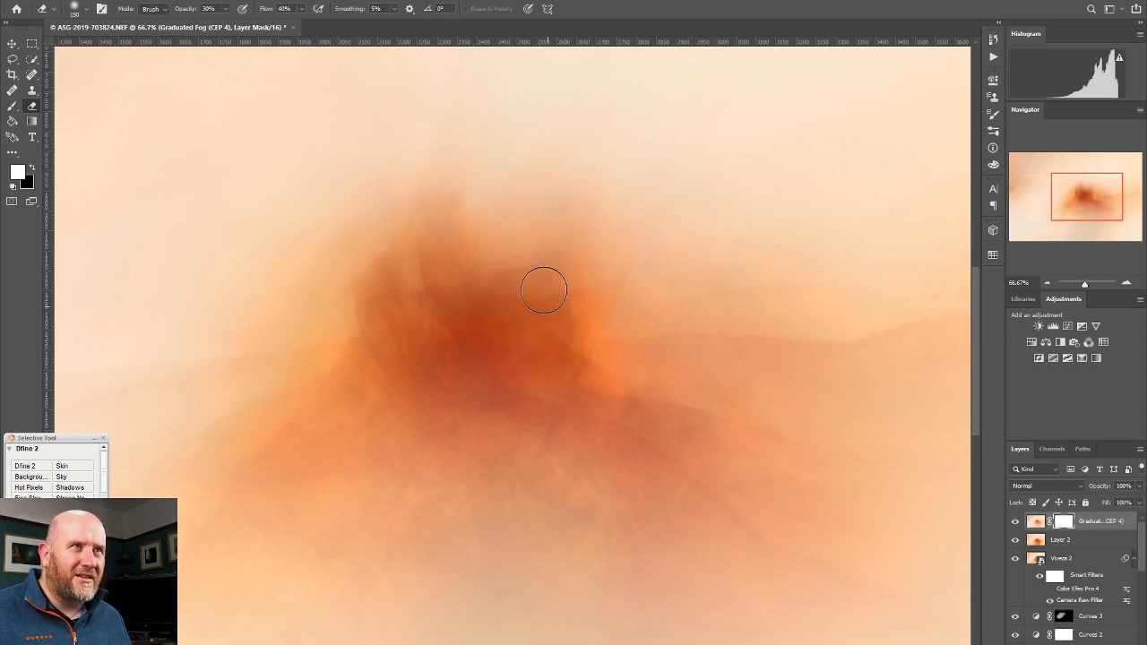
{"action": "mouse_move", "coordinate": [383, 313]}
{"action": "left_mouse_down"}
{"action": "mouse_move", "coordinate": [354, 392]}
{"action": "mouse_move", "coordinate": [383, 357]}
{"action": "mouse_move", "coordinate": [354, 373]}
{"action": "left_mouse_up"}
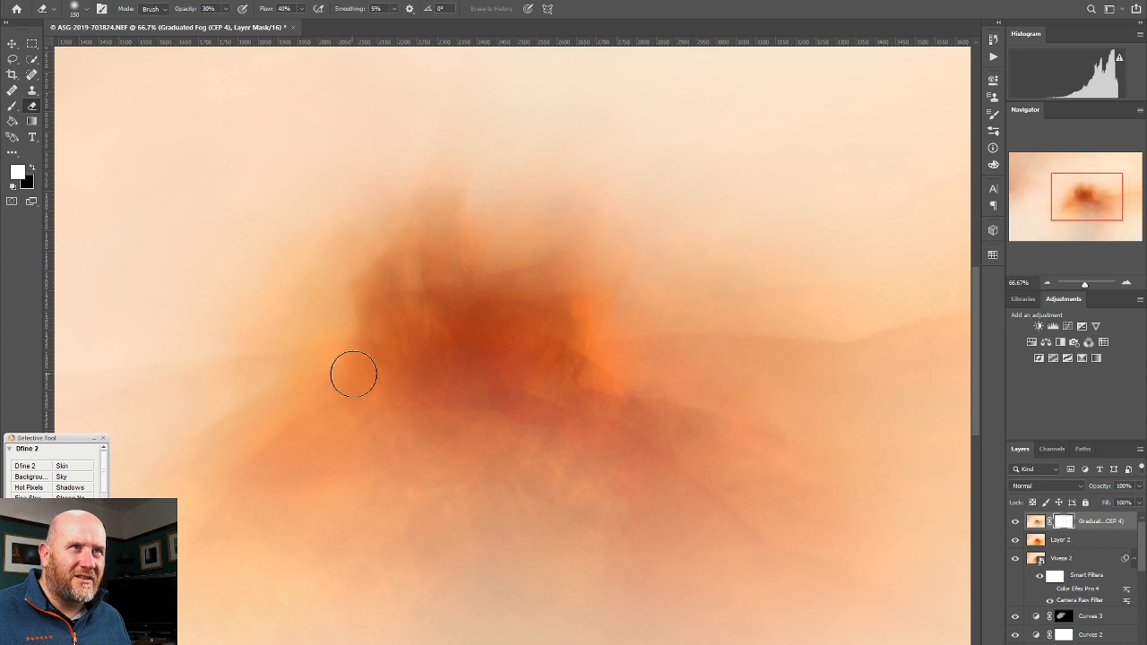
Erase the fog over the castle's body and right base on the Graduated Fog mask with an 80% opacity eraser
{"action": "left_click", "coordinate": [226, 10]}
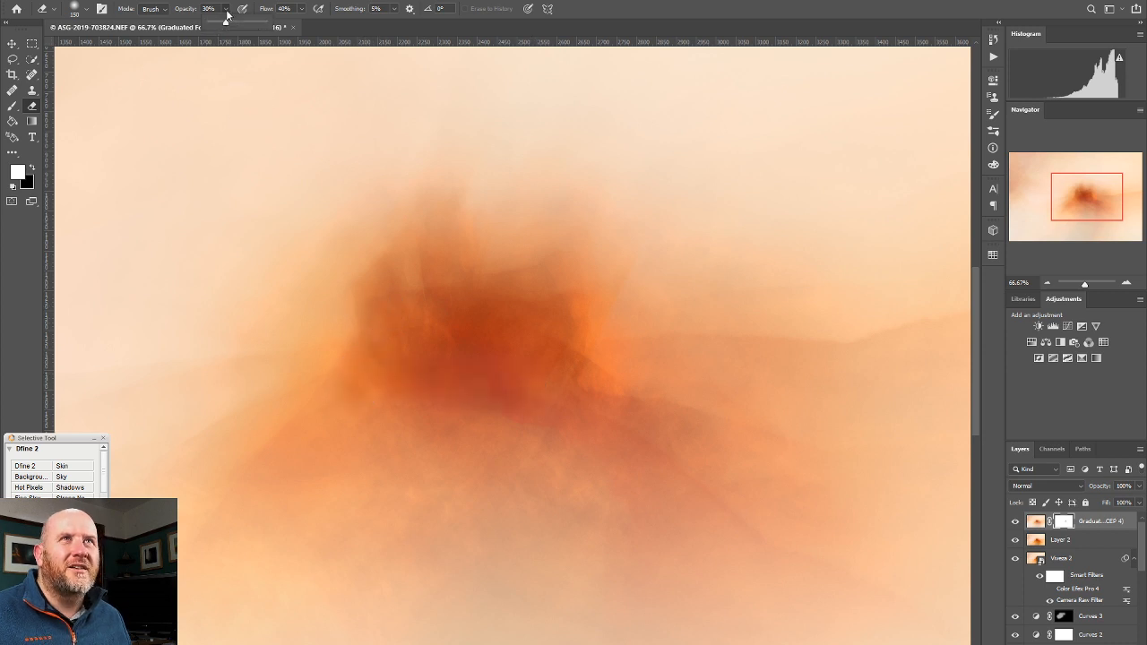
{"action": "left_click_drag", "start_coordinate": [242, 25], "coordinate": [255, 24]}
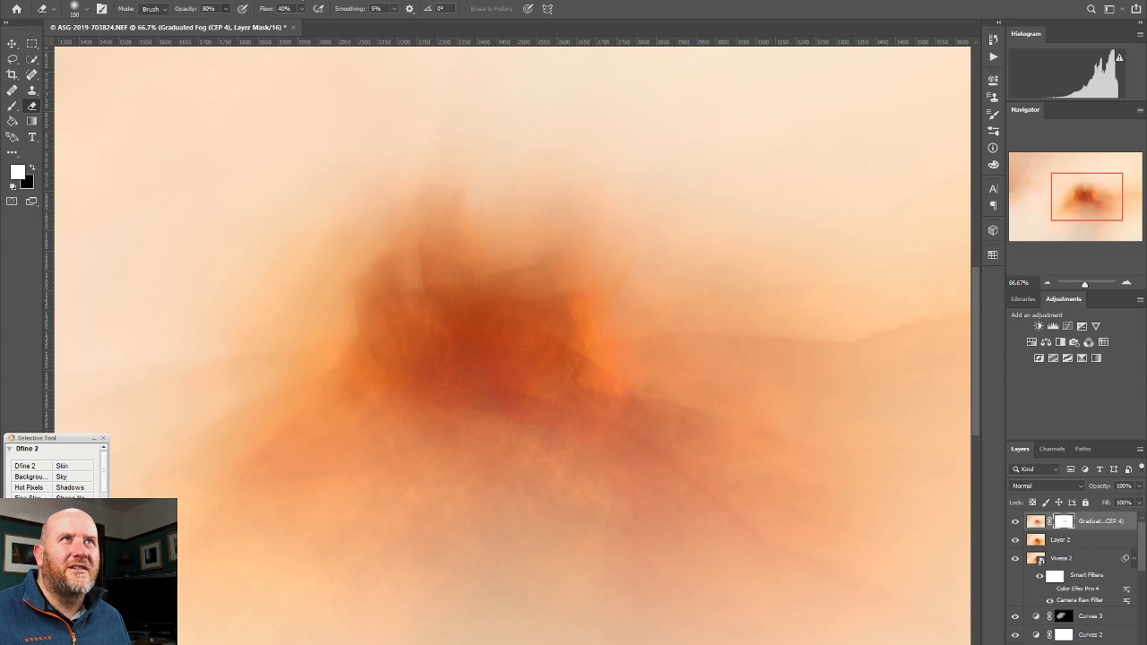
{"action": "mouse_move", "coordinate": [435, 280]}
{"action": "left_mouse_down"}
{"action": "mouse_move", "coordinate": [376, 310]}
{"action": "mouse_move", "coordinate": [375, 358]}
{"action": "mouse_move", "coordinate": [336, 380]}
{"action": "mouse_move", "coordinate": [528, 378]}
{"action": "mouse_move", "coordinate": [470, 388]}
{"action": "mouse_move", "coordinate": [565, 373]}
{"action": "mouse_move", "coordinate": [564, 275]}
{"action": "mouse_move", "coordinate": [602, 392]}
{"action": "mouse_move", "coordinate": [573, 383]}
{"action": "mouse_move", "coordinate": [640, 393]}
{"action": "left_mouse_up"}
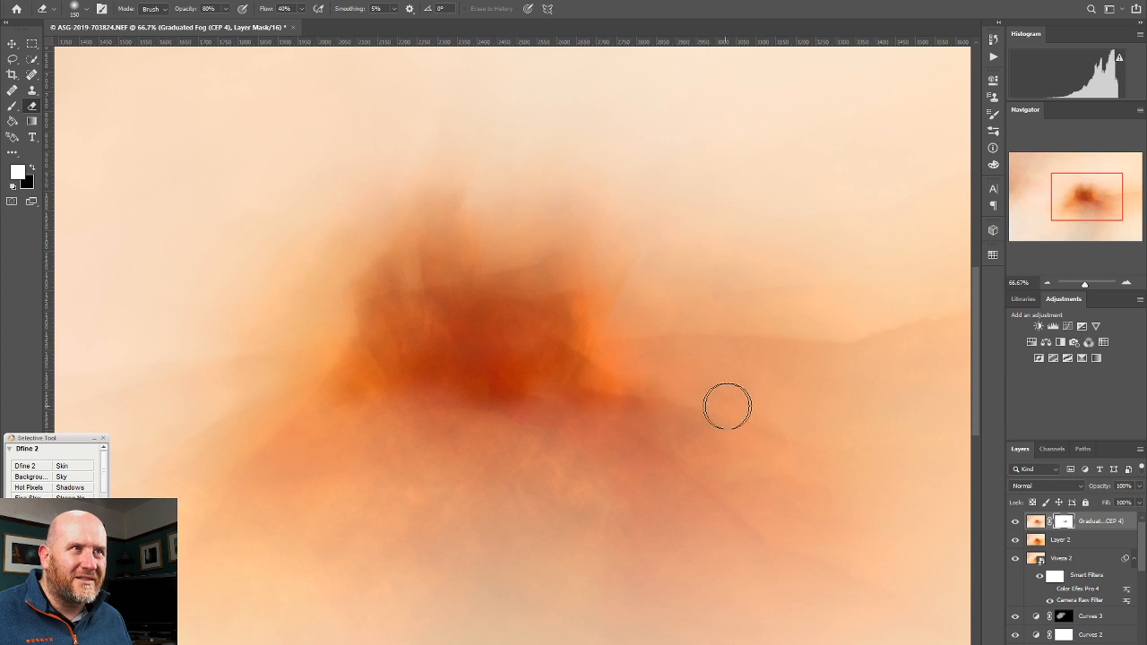
{"action": "key", "text": "bracketleft"}
{"action": "key", "text": "bracketleft"}
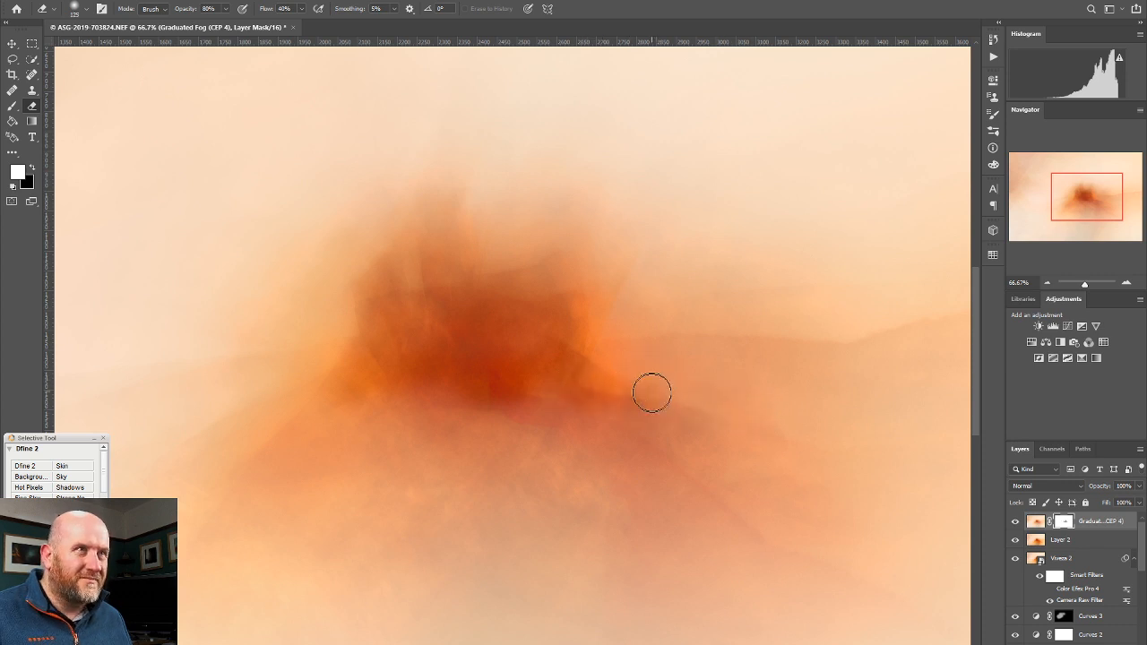
{"action": "key", "text": "bracketleft"}
{"action": "key", "text": "bracketleft"}
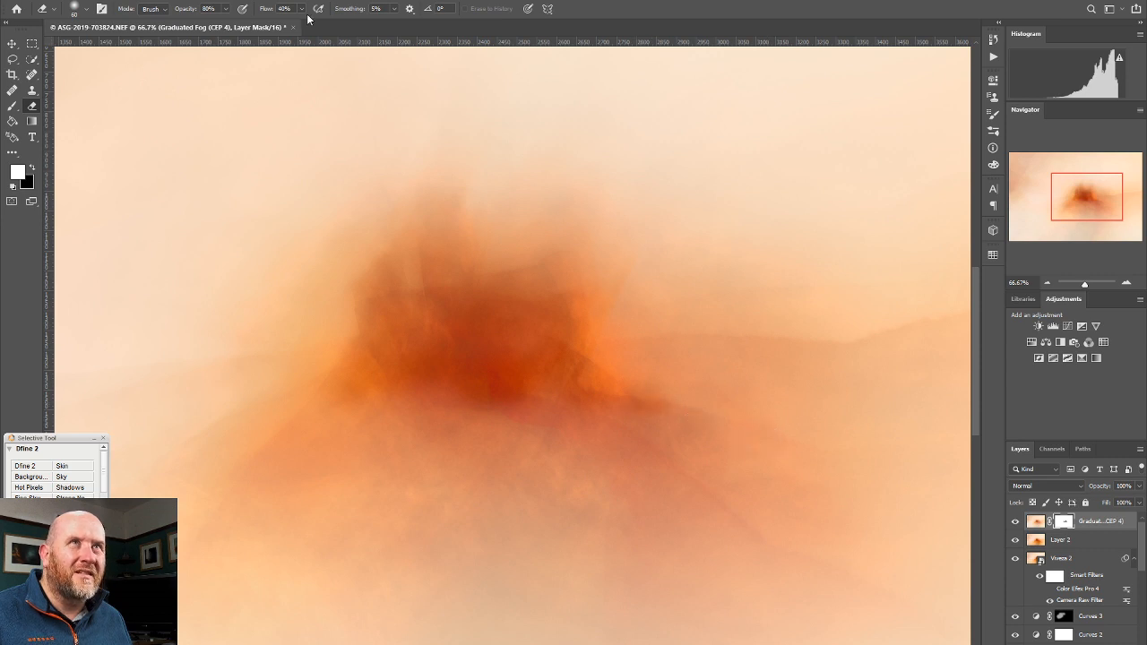
Erase more fog along the castle's base and hilltop line with the eraser at 59% opacity and 24% flow
{"action": "left_click_drag", "start_coordinate": [301, 9], "coordinate": [293, 26]}
{"action": "left_click", "coordinate": [345, 4]}
{"action": "left_click_drag", "start_coordinate": [224, 11], "coordinate": [215, 26]}
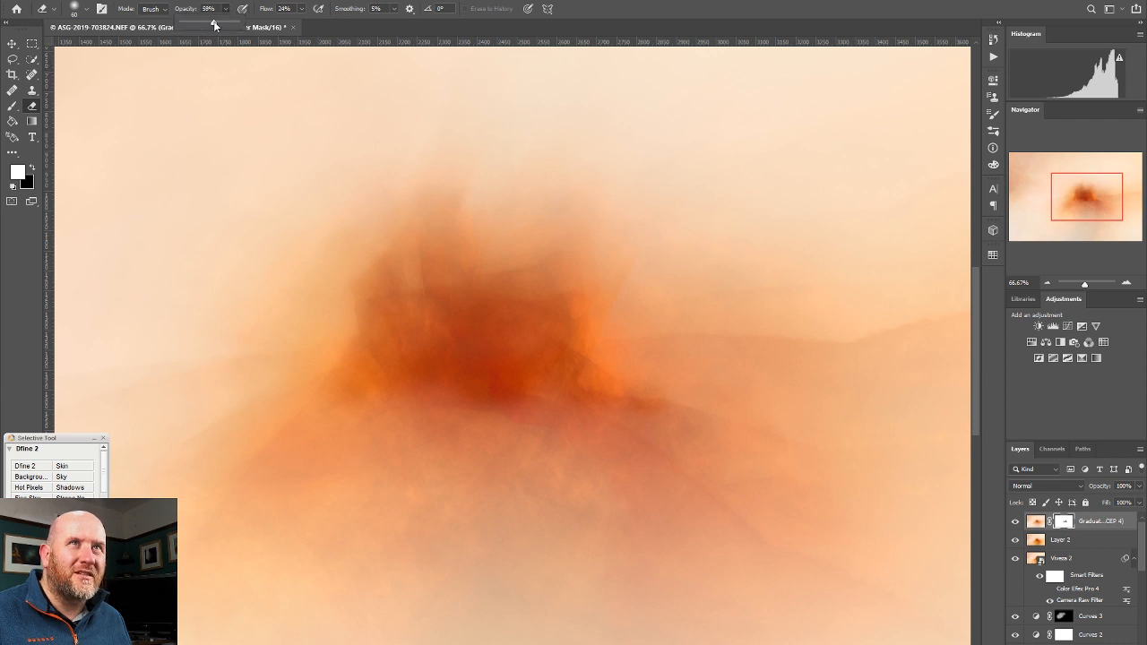
{"action": "left_click", "coordinate": [356, 6]}
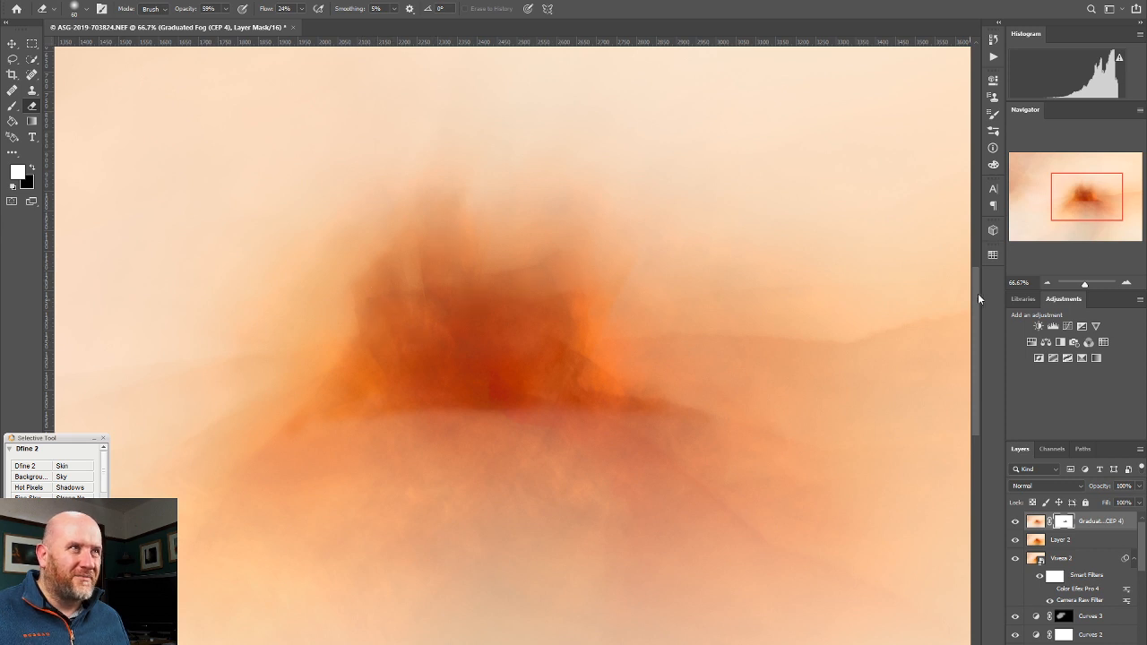
{"action": "left_click", "coordinate": [1048, 284]}
{"action": "left_click", "coordinate": [1048, 284]}
{"action": "left_click", "coordinate": [1048, 284]}
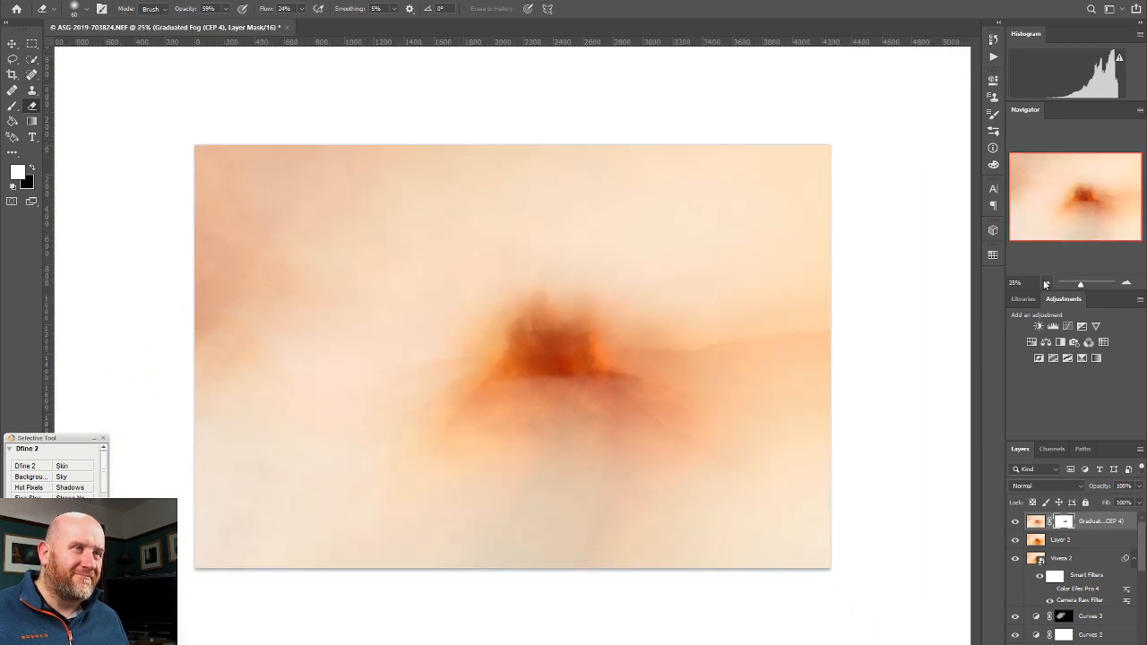
{"action": "left_click", "coordinate": [12, 105]}
{"action": "key", "text": "bracketleft"}
{"action": "key", "text": "bracketleft"}
{"action": "key", "text": "bracketleft"}
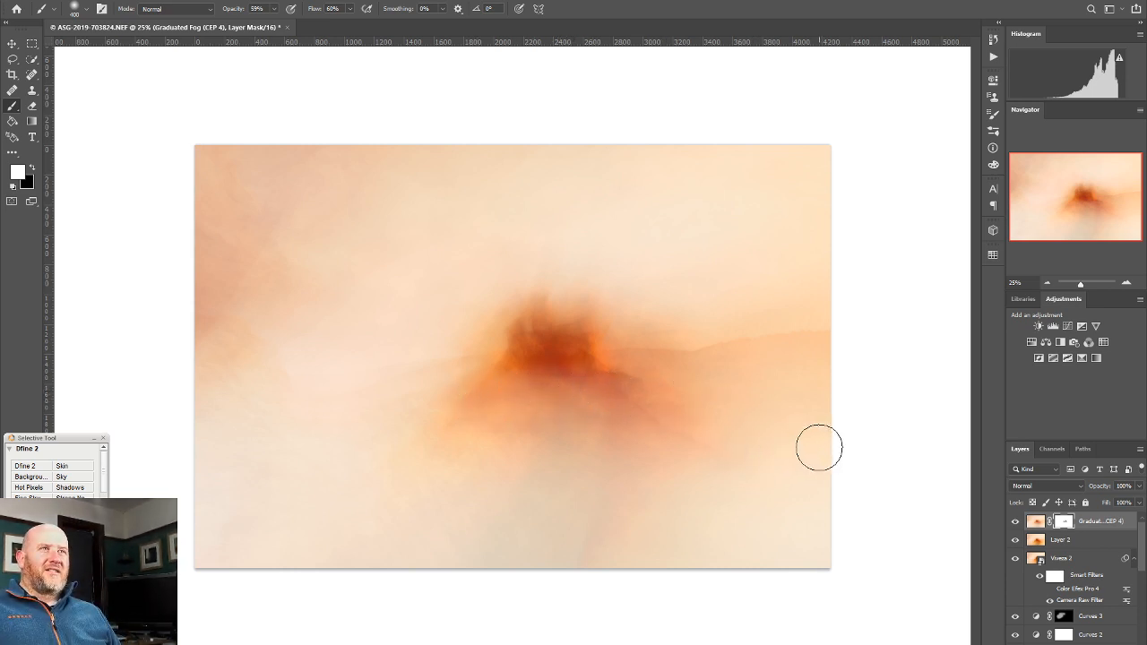
Lower the Graduated Fog layer's opacity to 86% and compare the image with and without it
{"action": "left_click", "coordinate": [1019, 524]}
{"action": "left_click", "coordinate": [1018, 524]}
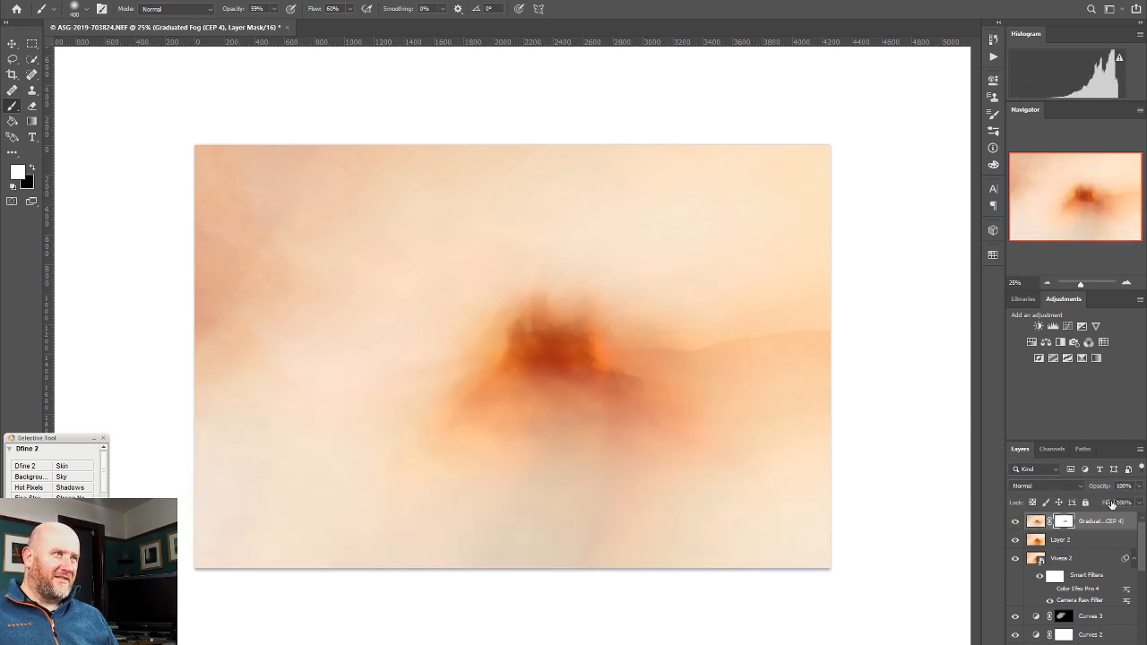
{"action": "left_click", "coordinate": [1139, 485]}
{"action": "mouse_move", "coordinate": [1140, 501]}
{"action": "left_mouse_down"}
{"action": "mouse_move", "coordinate": [1120, 504]}
{"action": "mouse_move", "coordinate": [1131, 506]}
{"action": "left_mouse_up"}
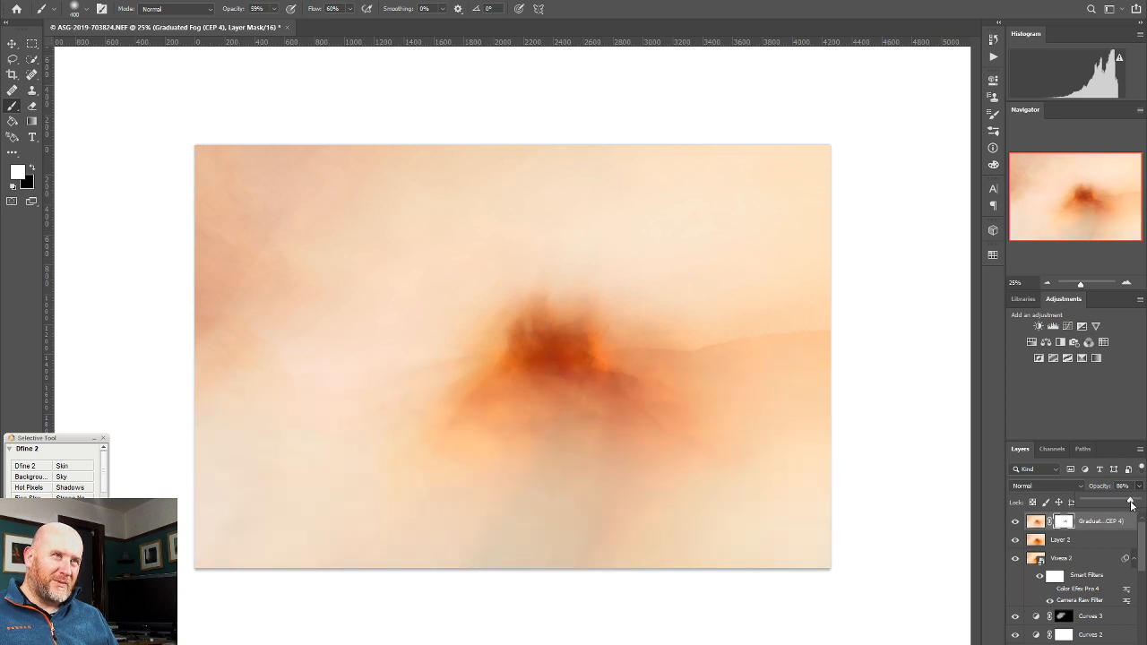
{"action": "left_click", "coordinate": [1015, 521]}
{"action": "left_click", "coordinate": [1016, 520]}
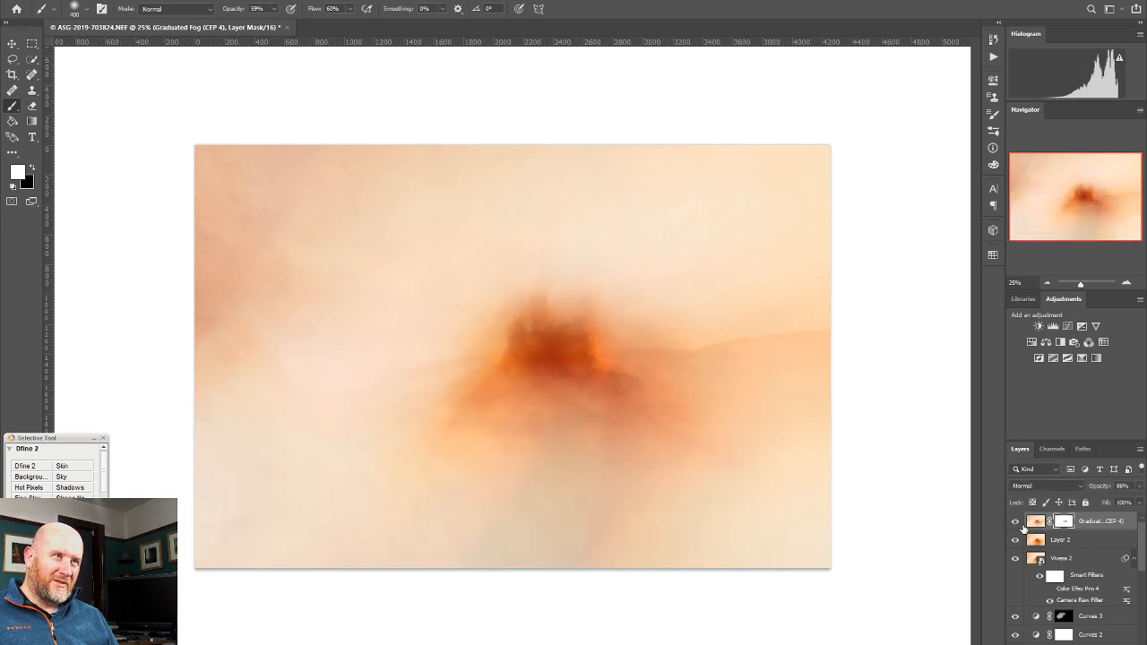
Erase fog from the slopes below the castle on the mask with a 250 px eraser at 39% opacity
{"action": "left_click", "coordinate": [32, 110]}
{"action": "key", "text": "bracketright"}
{"action": "key", "text": "bracketright"}
{"action": "key", "text": "bracketright"}
{"action": "key", "text": "bracketright"}
{"action": "key", "text": "bracketright"}
{"action": "key", "text": "bracketright"}
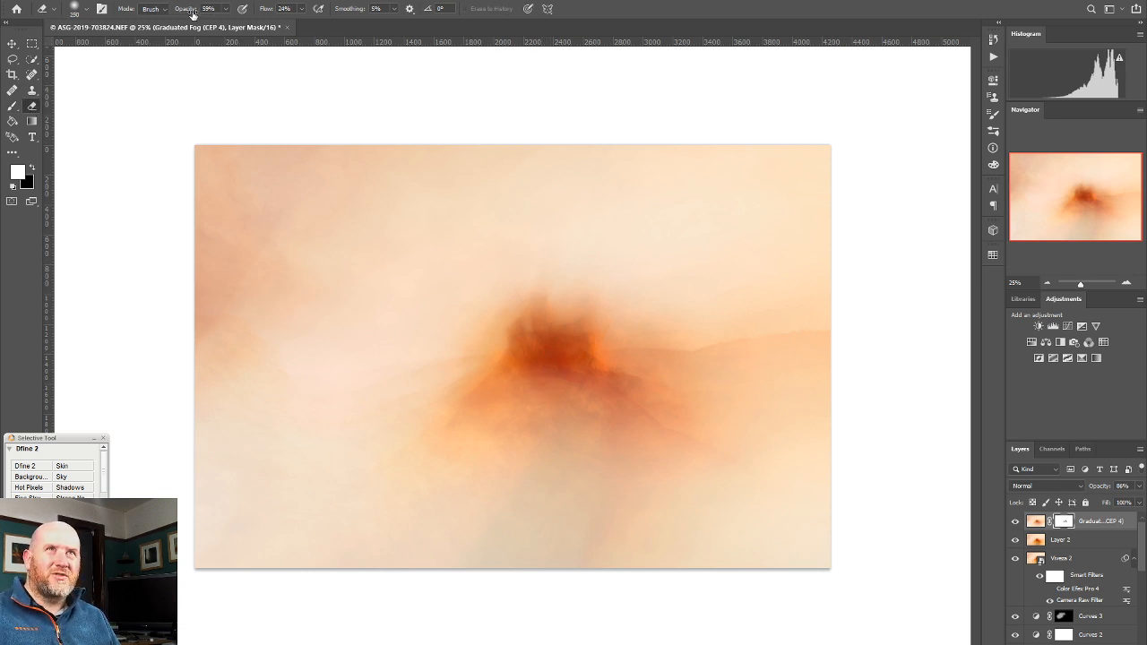
{"action": "left_click", "coordinate": [225, 9]}
{"action": "left_click_drag", "start_coordinate": [215, 26], "coordinate": [215, 22]}
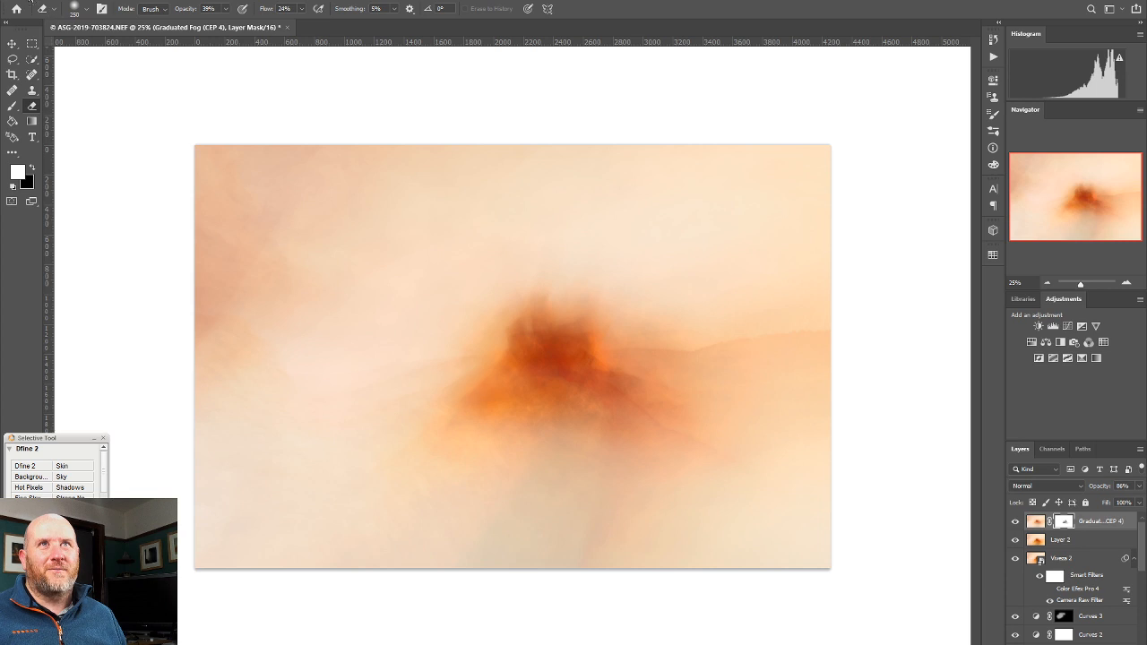
Save the finished Photoshop document and rate the returned edit three stars in Lightroom Classic
{"action": "left_click", "coordinate": [32, 3]}
{"action": "left_click", "coordinate": [36, 123]}
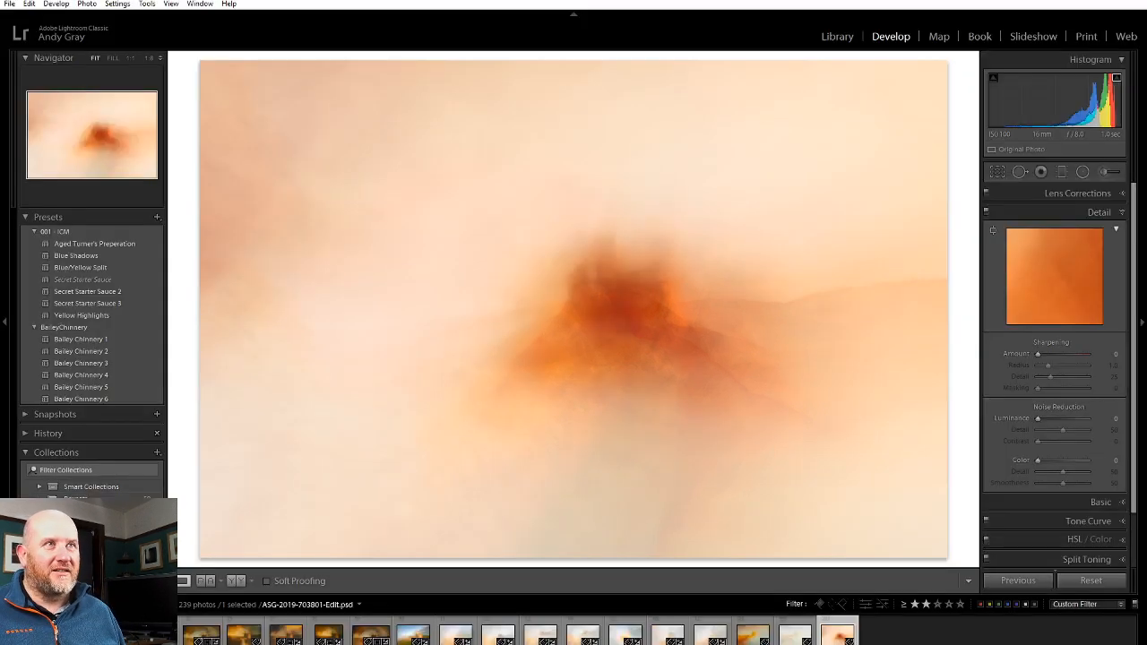
{"action": "key", "text": "3"}
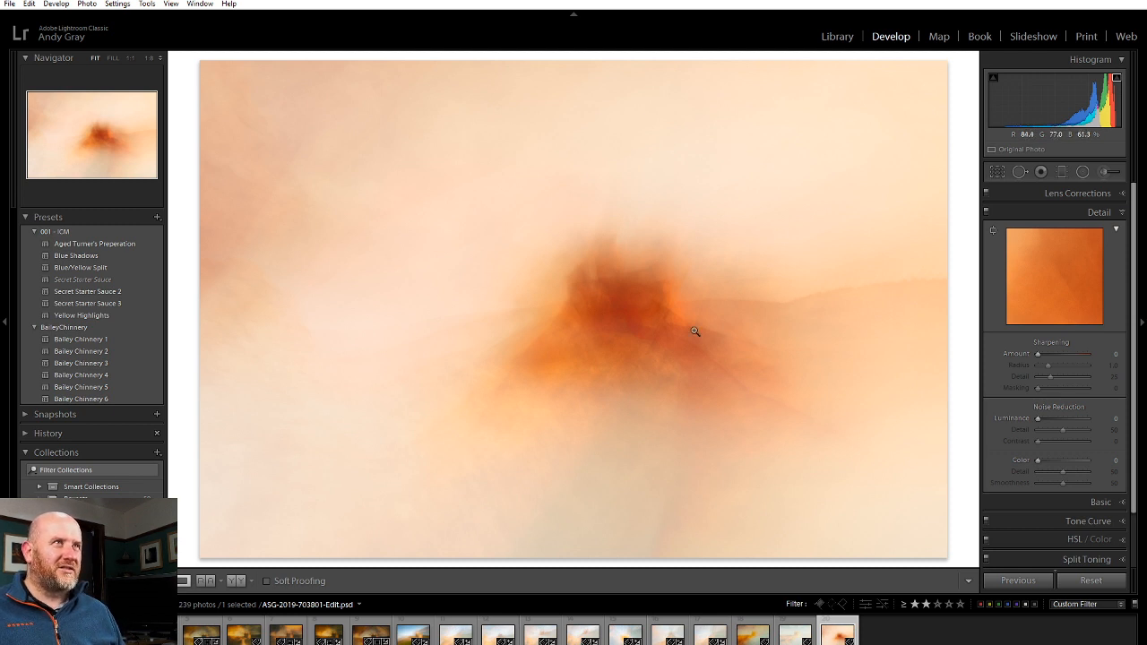
Set the photo's Basic adjustments to Texture +17, Shadows +7 and Contrast +7
{"action": "left_click", "coordinate": [1101, 213]}
{"action": "left_click", "coordinate": [1102, 231]}
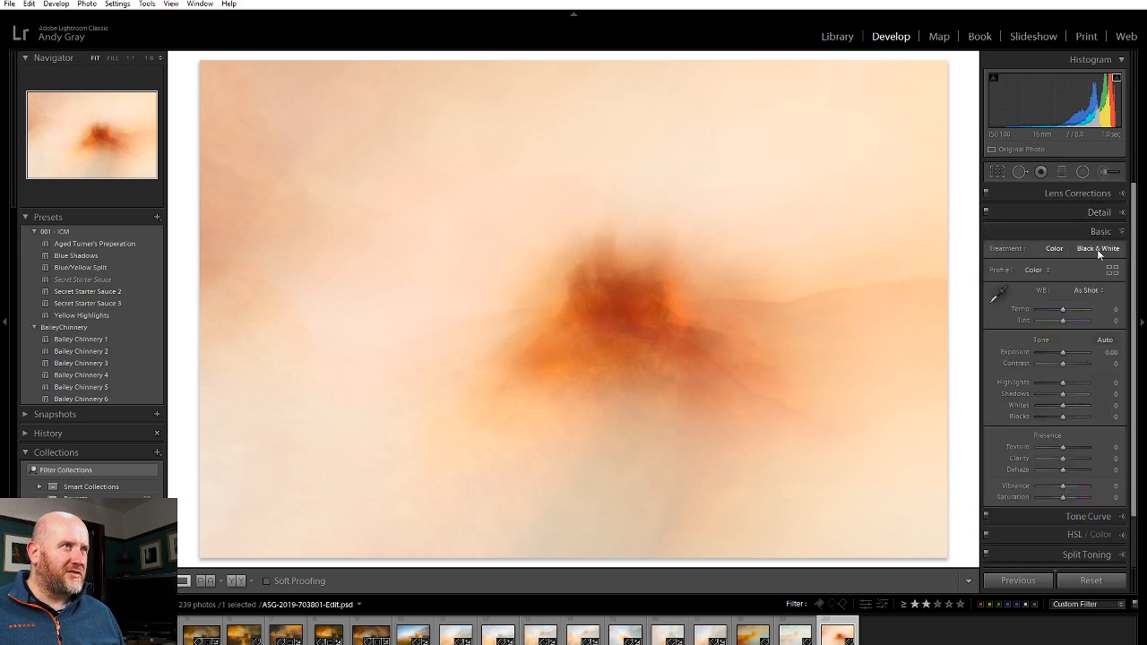
{"action": "mouse_move", "coordinate": [1080, 448]}
{"action": "left_mouse_down"}
{"action": "mouse_move", "coordinate": [1053, 448]}
{"action": "mouse_move", "coordinate": [1064, 448]}
{"action": "left_mouse_up"}
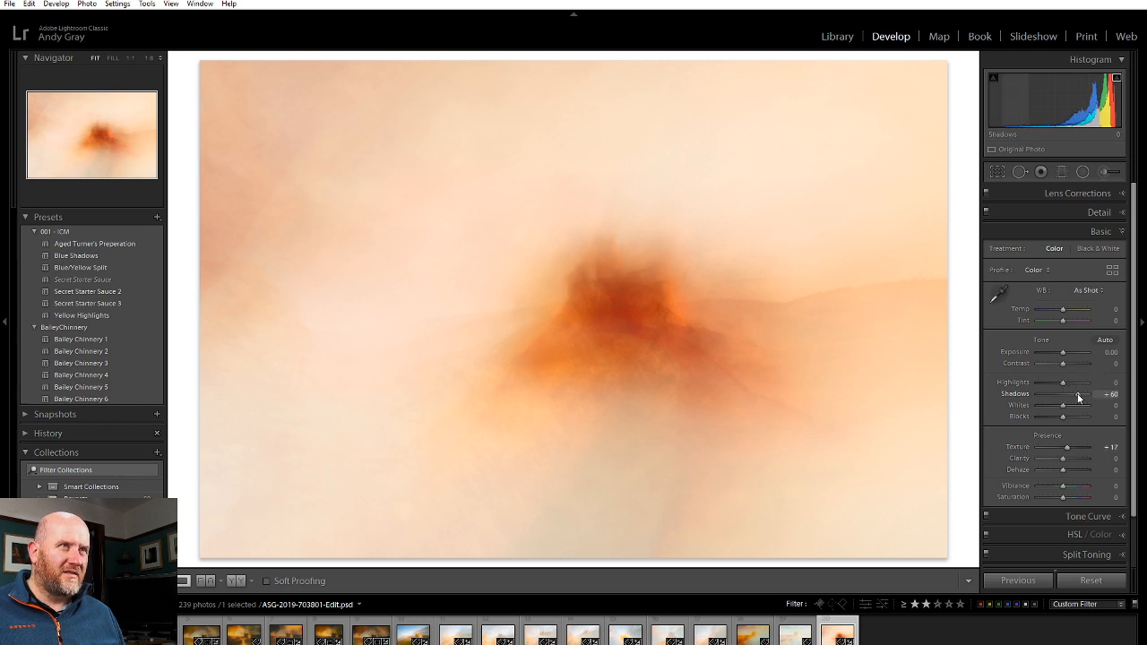
{"action": "left_click_drag", "start_coordinate": [1080, 397], "coordinate": [1065, 366]}
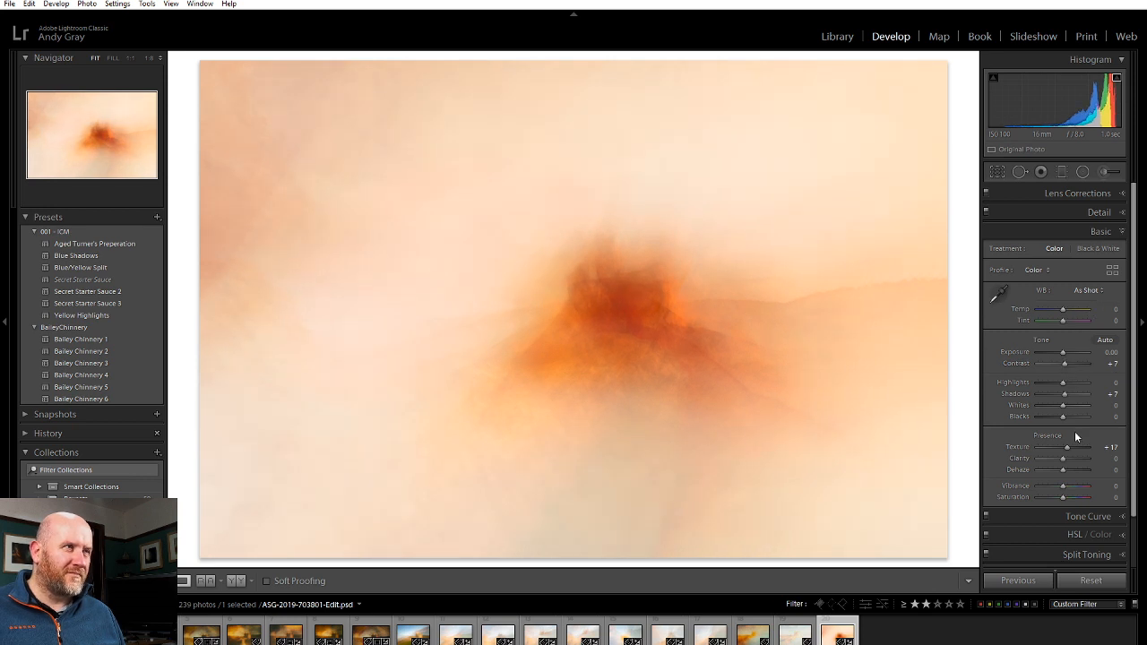
Shift the Orange hue to +5 and the Yellow hue to +3 by targeted adjustment, undoing the last extra orange shift
{"action": "left_click", "coordinate": [1076, 535]}
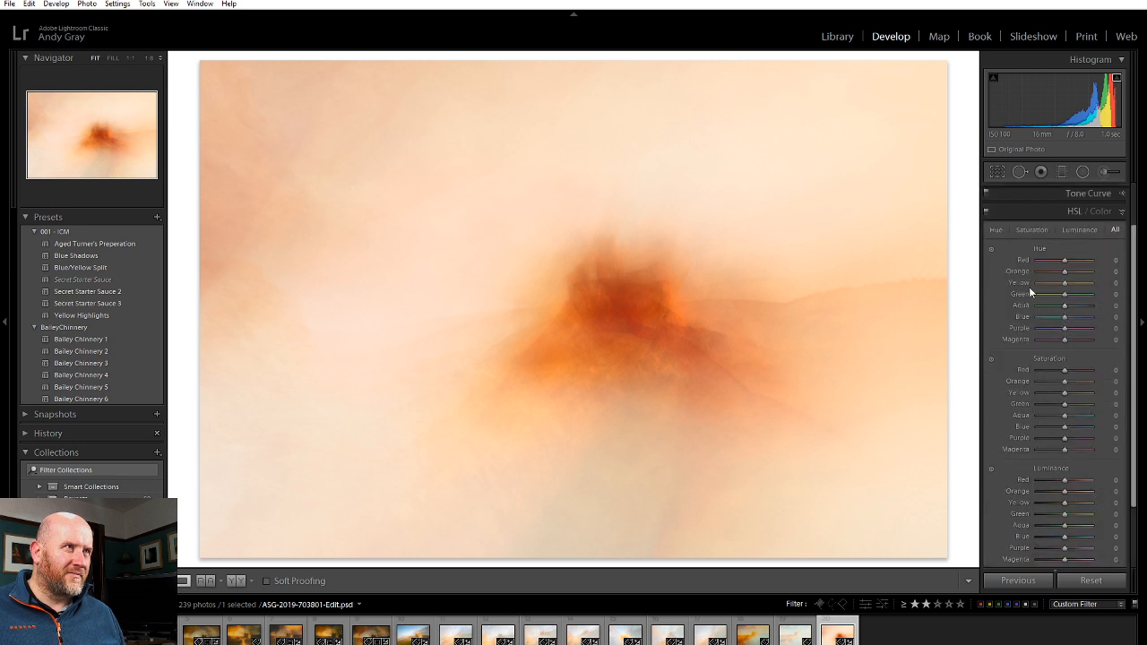
{"action": "left_click", "coordinate": [993, 250]}
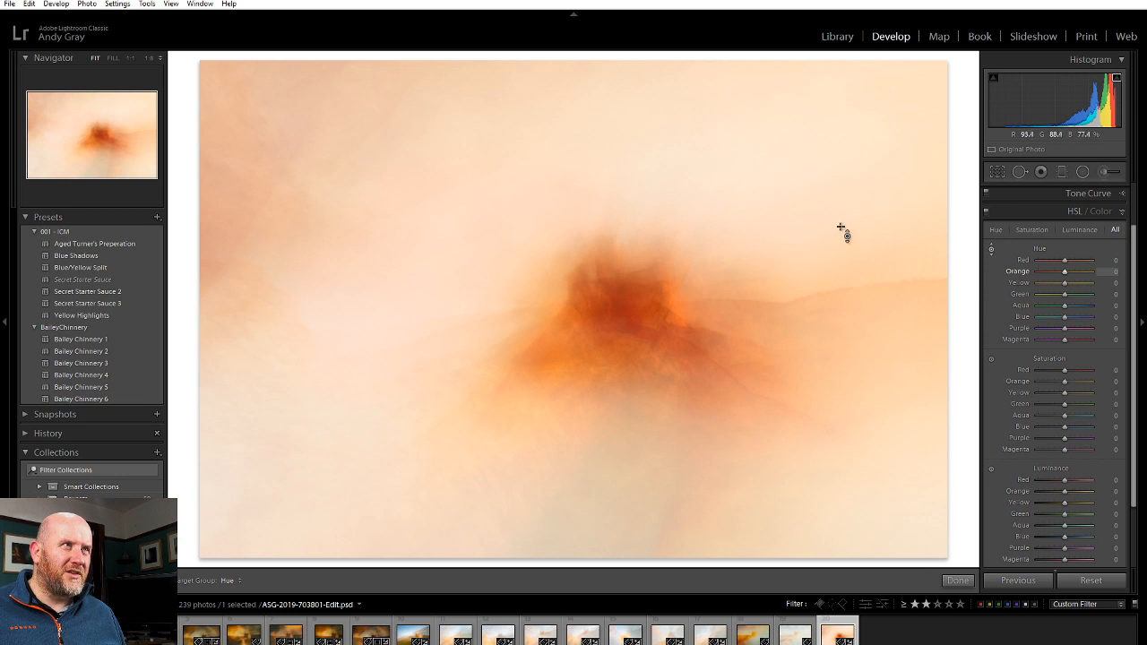
{"action": "left_click_drag", "start_coordinate": [717, 502], "coordinate": [717, 491]}
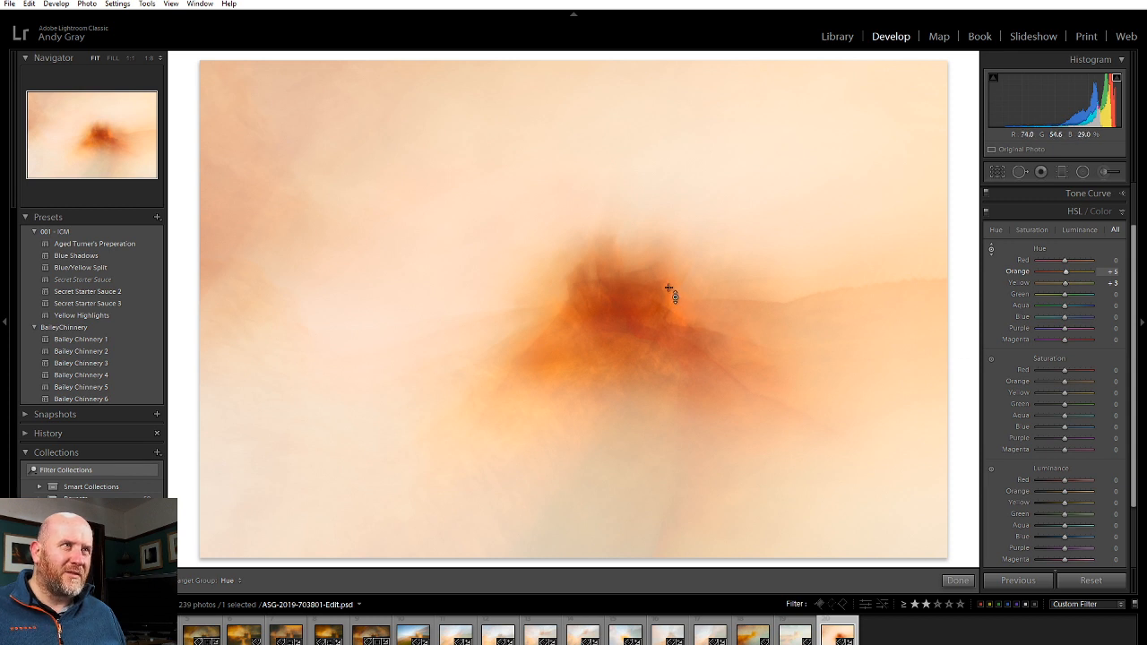
{"action": "mouse_move", "coordinate": [618, 321]}
{"action": "left_mouse_down"}
{"action": "mouse_move", "coordinate": [619, 302]}
{"action": "mouse_move", "coordinate": [619, 312]}
{"action": "left_mouse_up"}
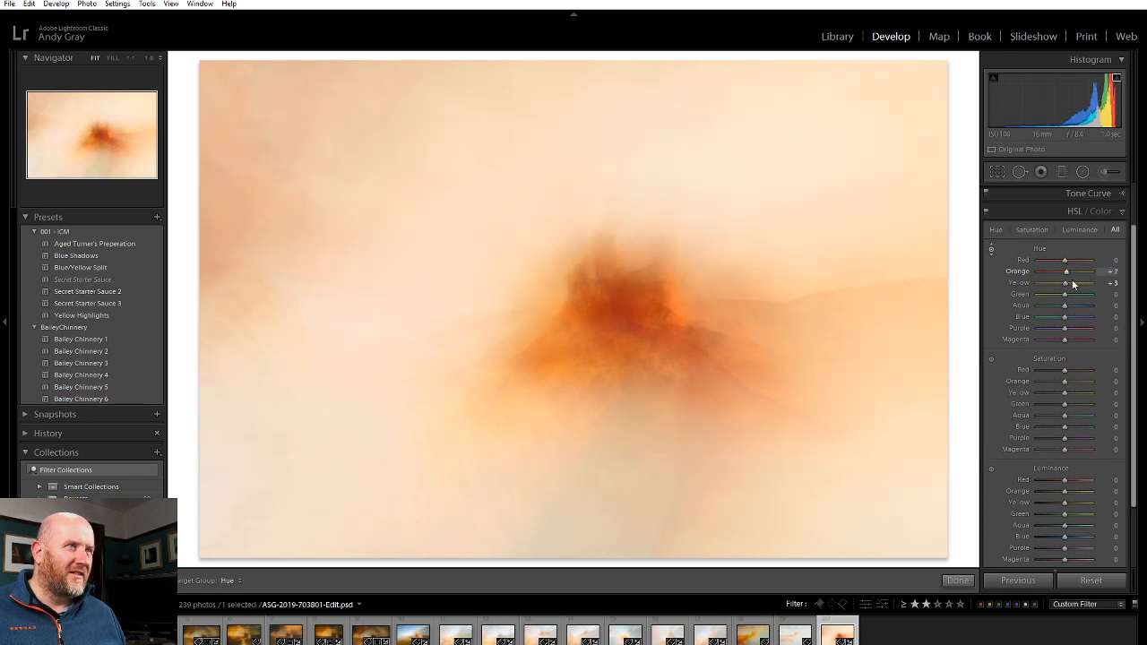
{"action": "key", "text": "ctrl+z"}
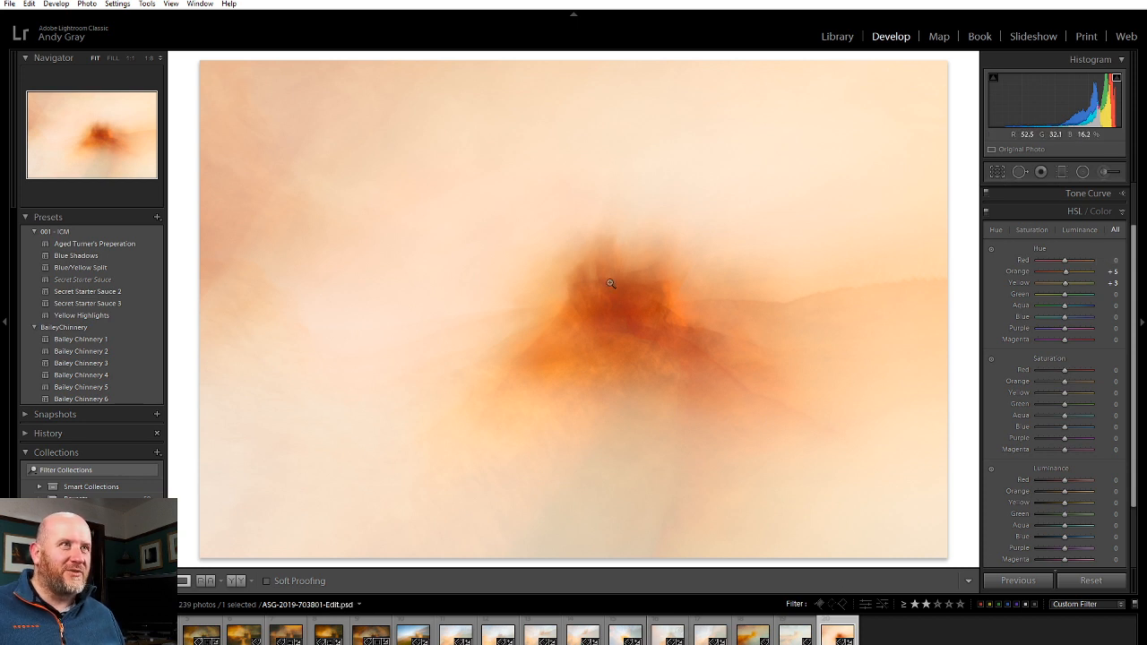
Create a virtual copy of the photo and crop it to 1 x 1 with the castle left of centre
{"action": "right_click", "coordinate": [630, 321]}
{"action": "left_click", "coordinate": [680, 552]}
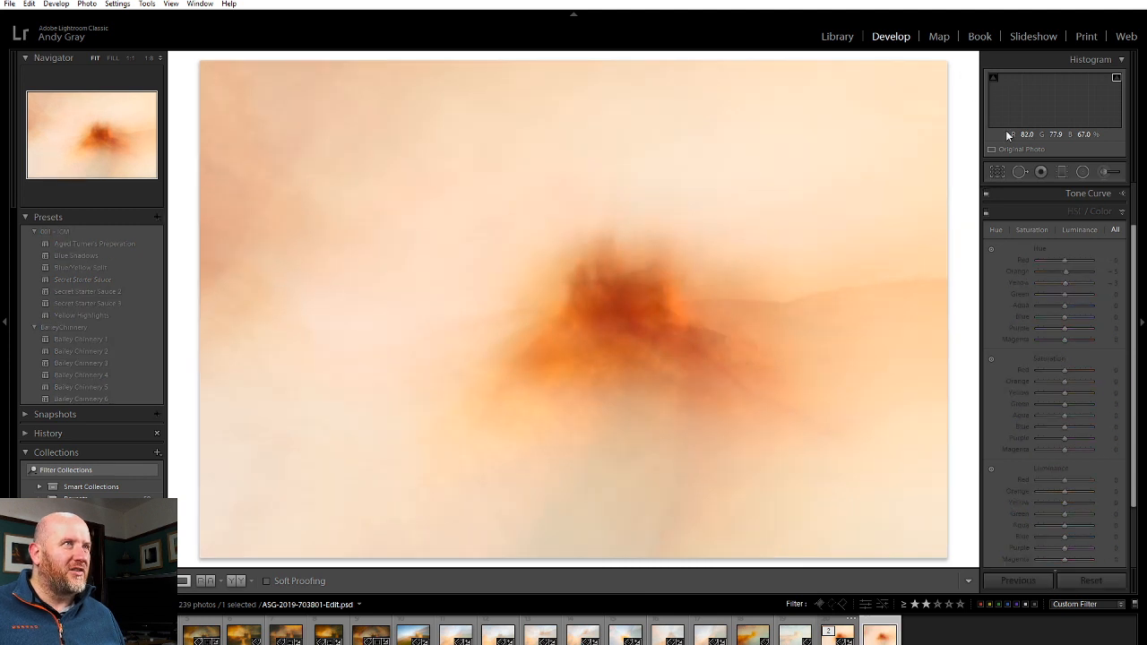
{"action": "key", "text": "r"}
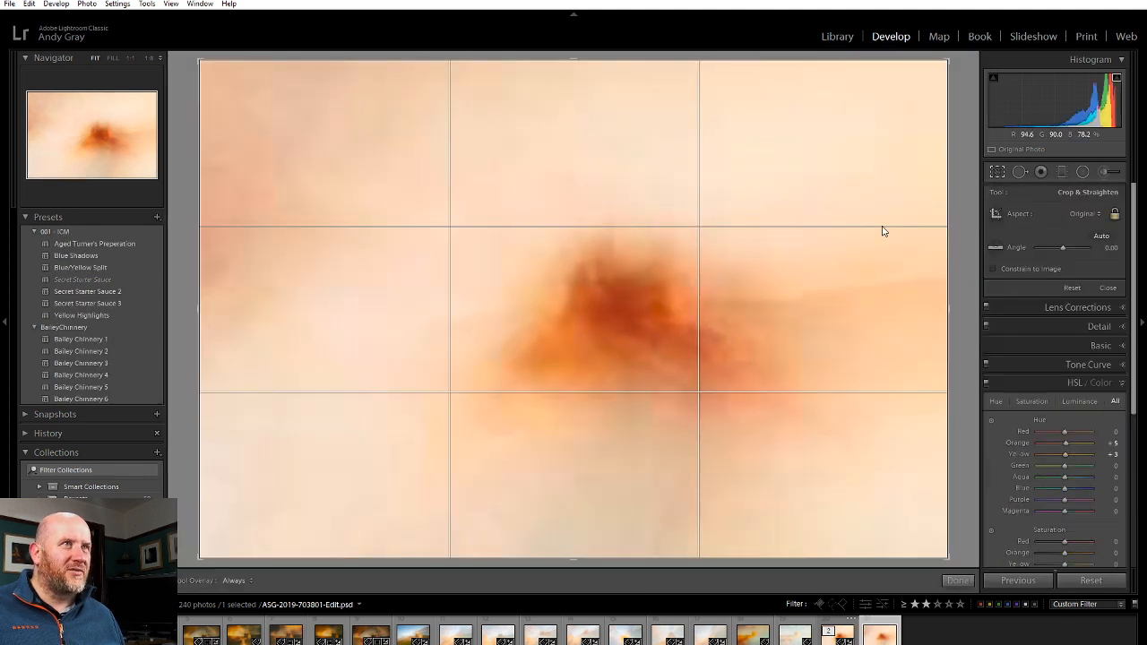
{"action": "left_click", "coordinate": [1080, 213]}
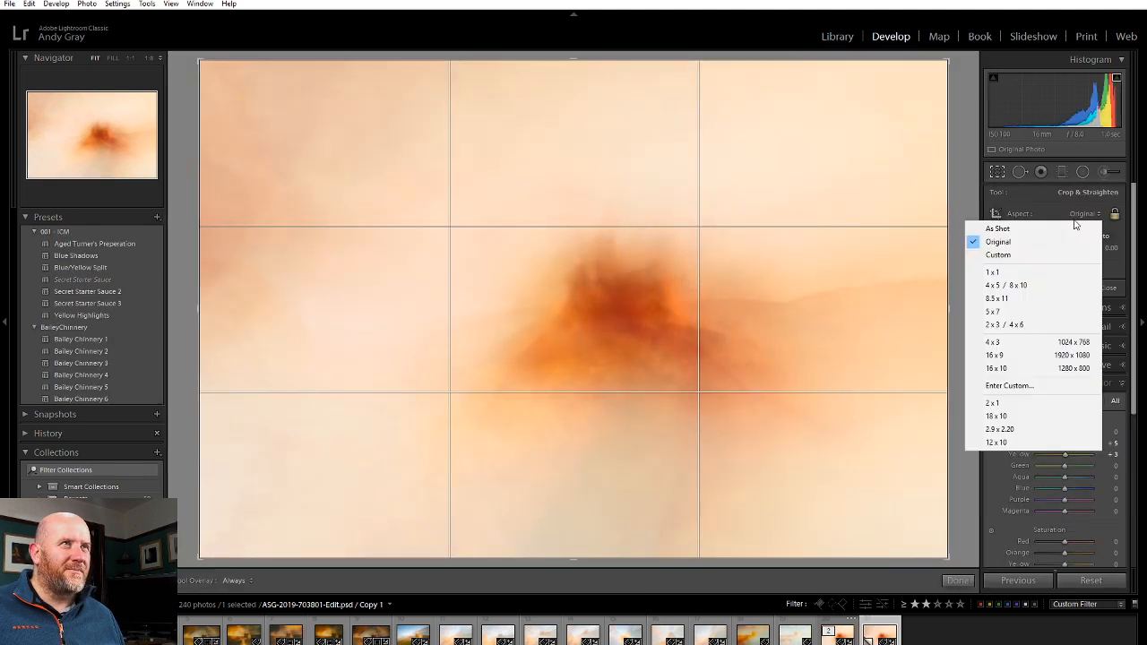
{"action": "left_click", "coordinate": [1044, 272]}
{"action": "left_click_drag", "start_coordinate": [648, 324], "coordinate": [530, 373]}
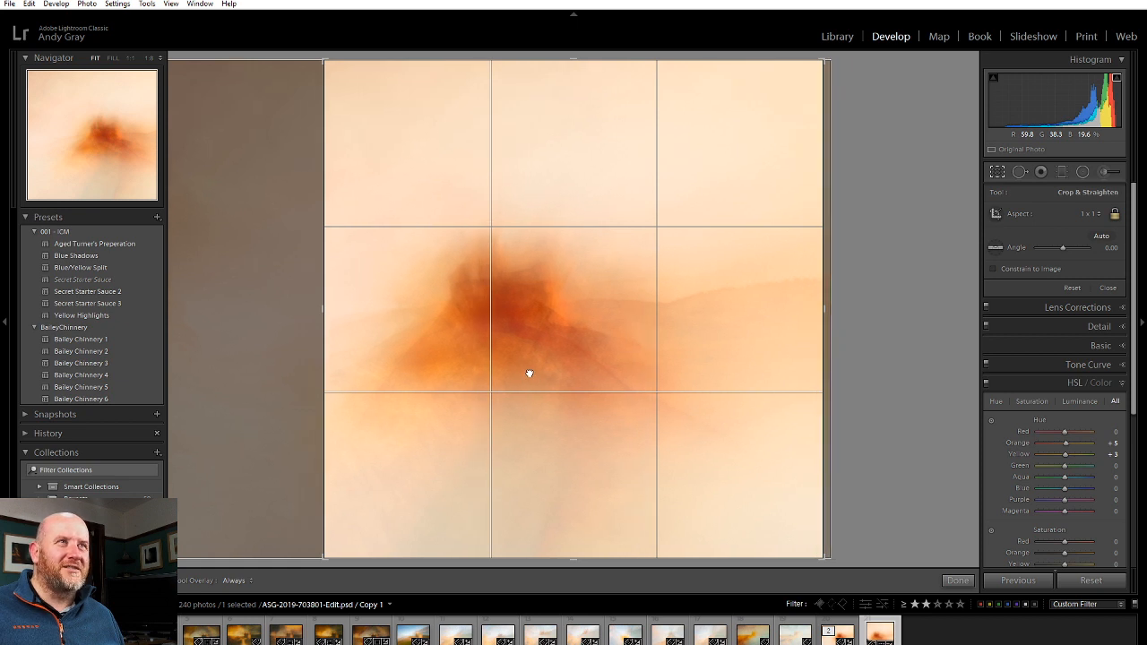
{"action": "left_click_drag", "start_coordinate": [529, 372], "coordinate": [530, 374]}
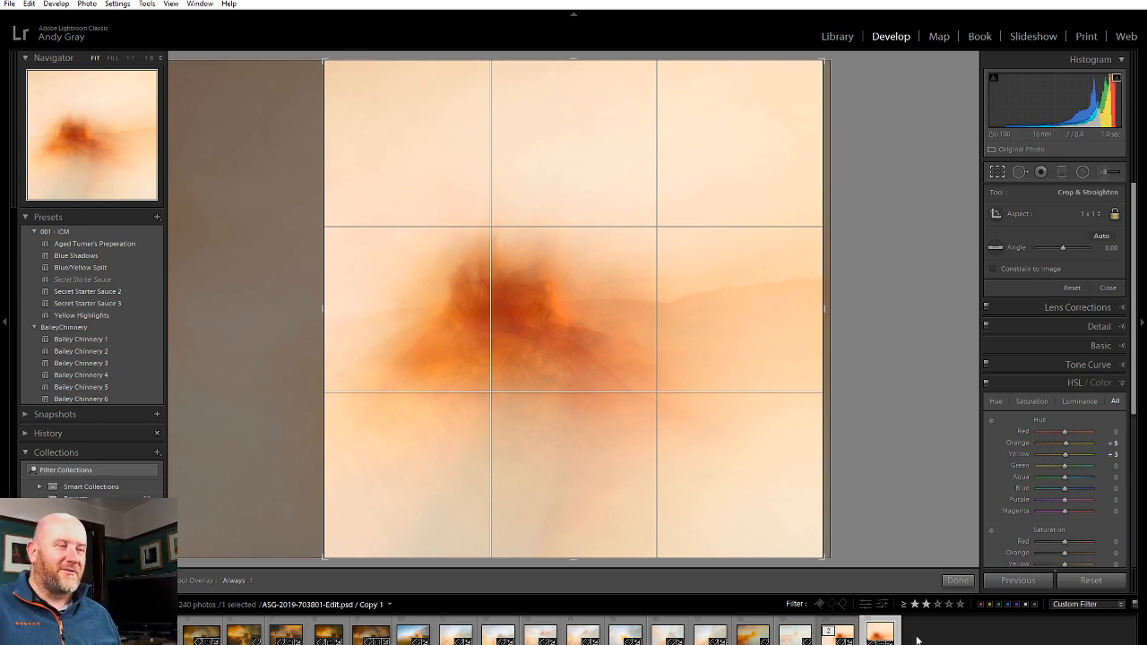
{"action": "left_click", "coordinate": [958, 581]}
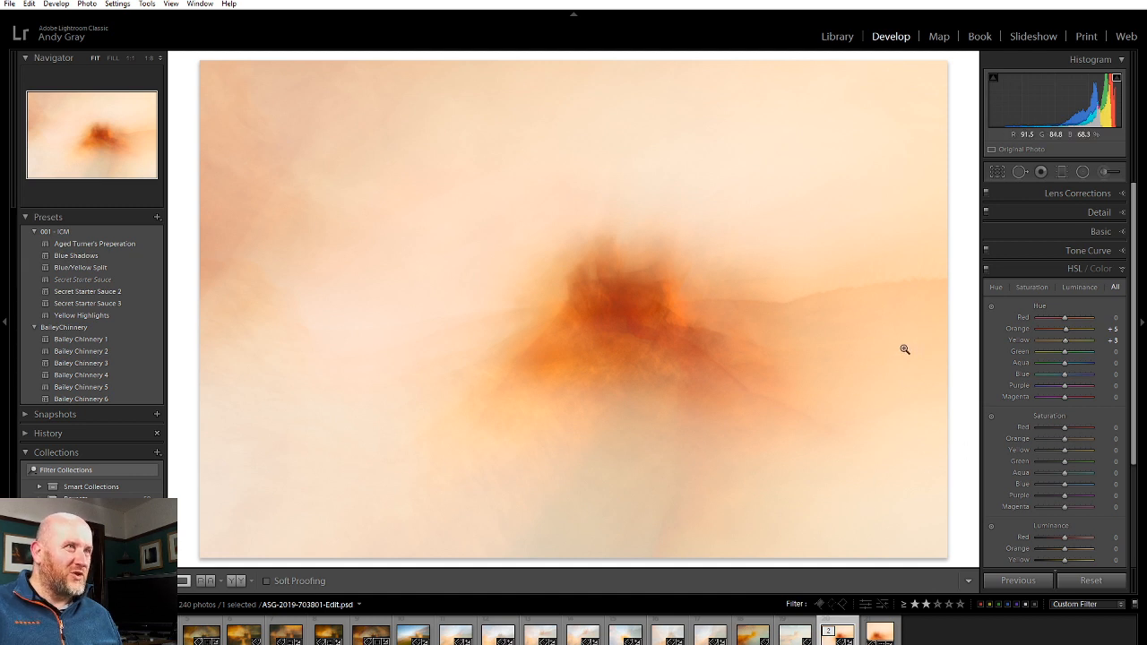
Create another virtual copy of the uncropped photo and crop it to 18 x 10, cutting off the lower foreground
{"action": "right_click", "coordinate": [800, 379]}
{"action": "left_click", "coordinate": [850, 248]}
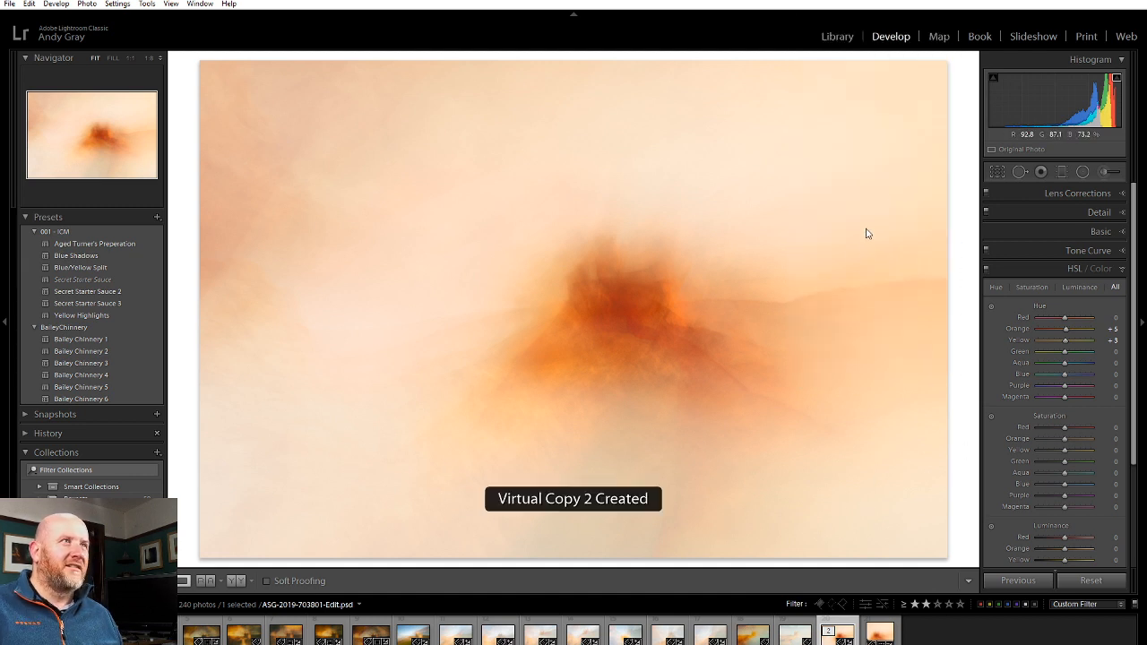
{"action": "left_click", "coordinate": [999, 175]}
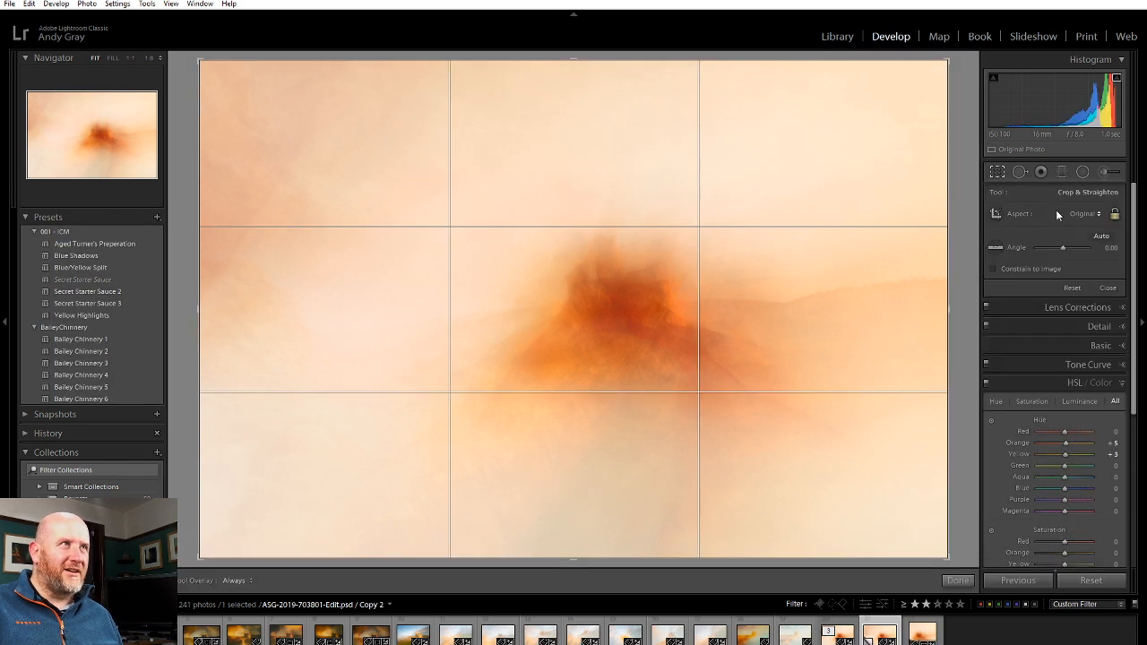
{"action": "left_click", "coordinate": [1083, 213]}
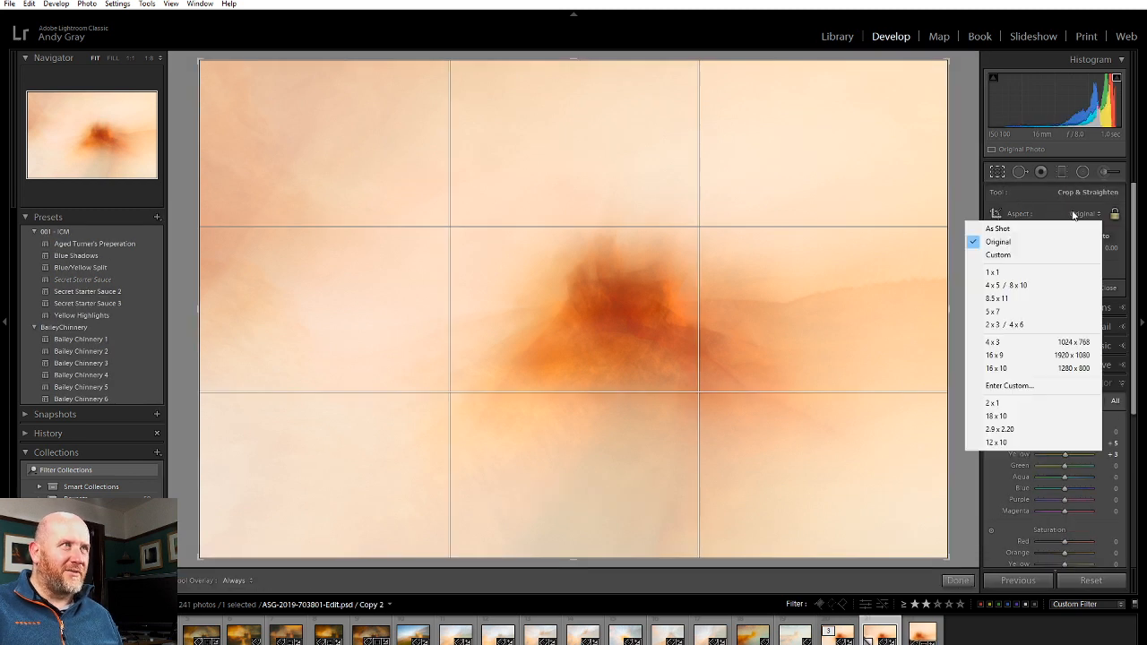
{"action": "left_click", "coordinate": [1034, 415]}
{"action": "left_click_drag", "start_coordinate": [752, 349], "coordinate": [752, 358]}
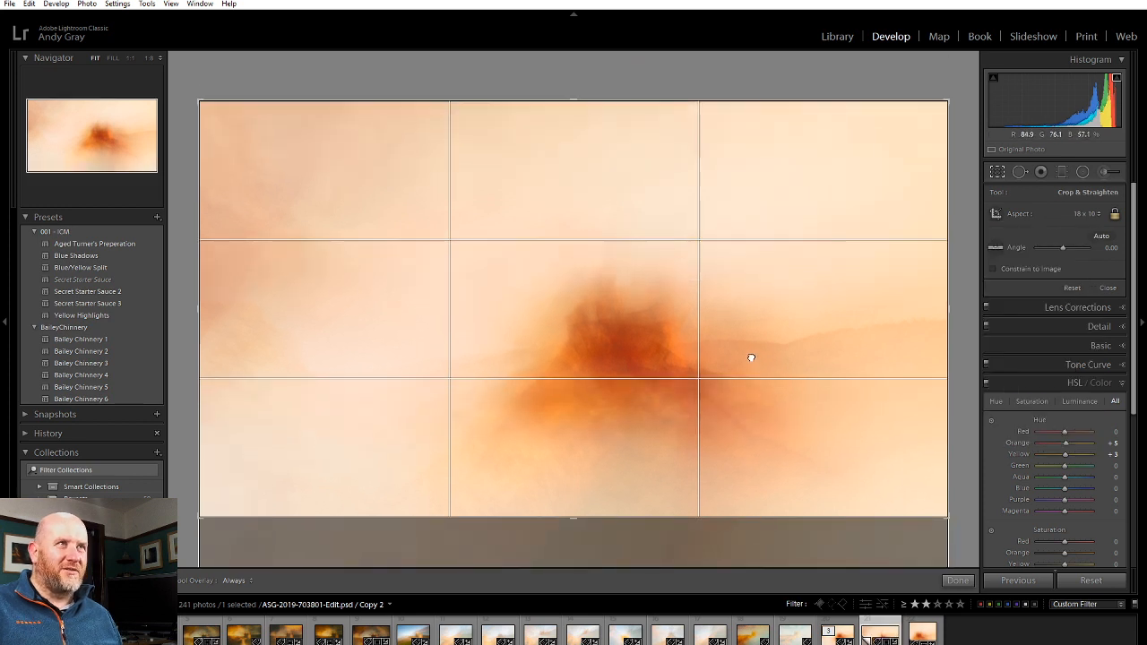
{"action": "left_click", "coordinate": [957, 580]}
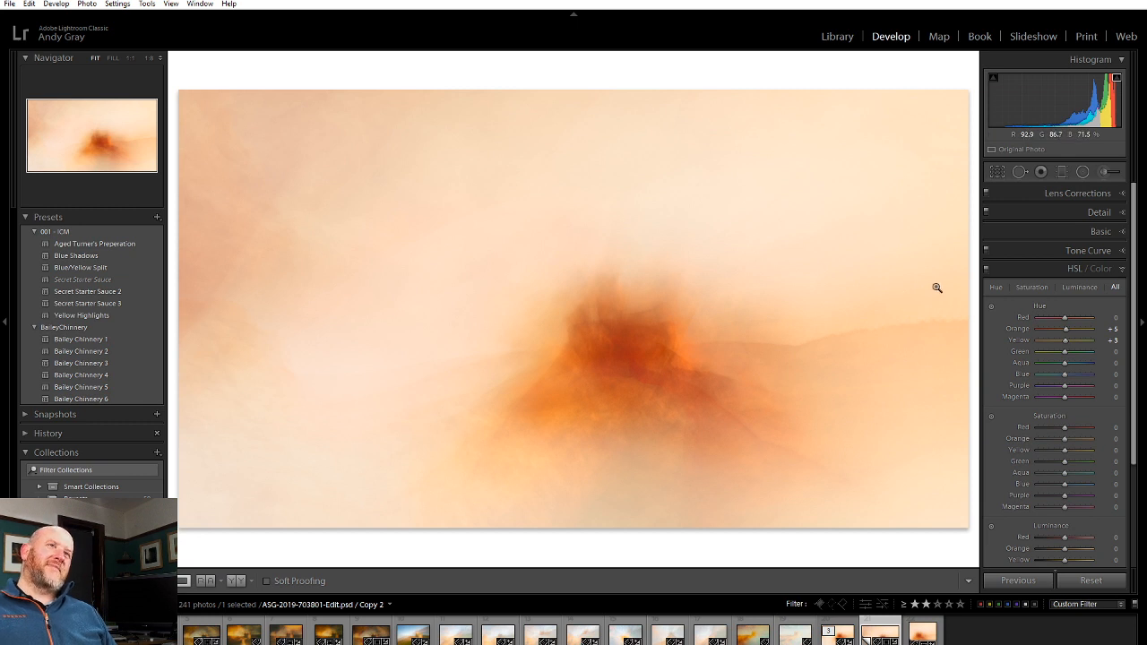
Tighten the virtual copy's 18 x 10 crop, trimming the right side so the castle sits nearer the right third
{"action": "left_click", "coordinate": [997, 171]}
{"action": "mouse_move", "coordinate": [952, 309]}
{"action": "left_mouse_down"}
{"action": "mouse_move", "coordinate": [924, 310]}
{"action": "mouse_move", "coordinate": [934, 307]}
{"action": "left_mouse_up"}
{"action": "left_click_drag", "start_coordinate": [711, 315], "coordinate": [573, 367]}
{"action": "left_click_drag", "start_coordinate": [695, 384], "coordinate": [738, 377]}
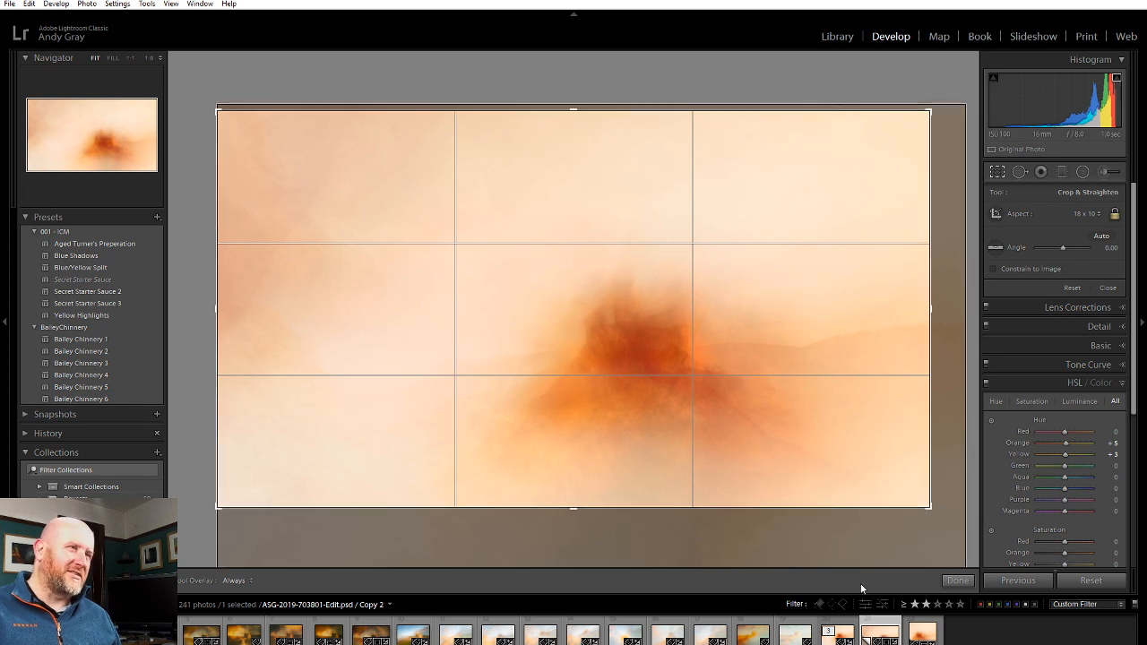
{"action": "left_click", "coordinate": [947, 581]}
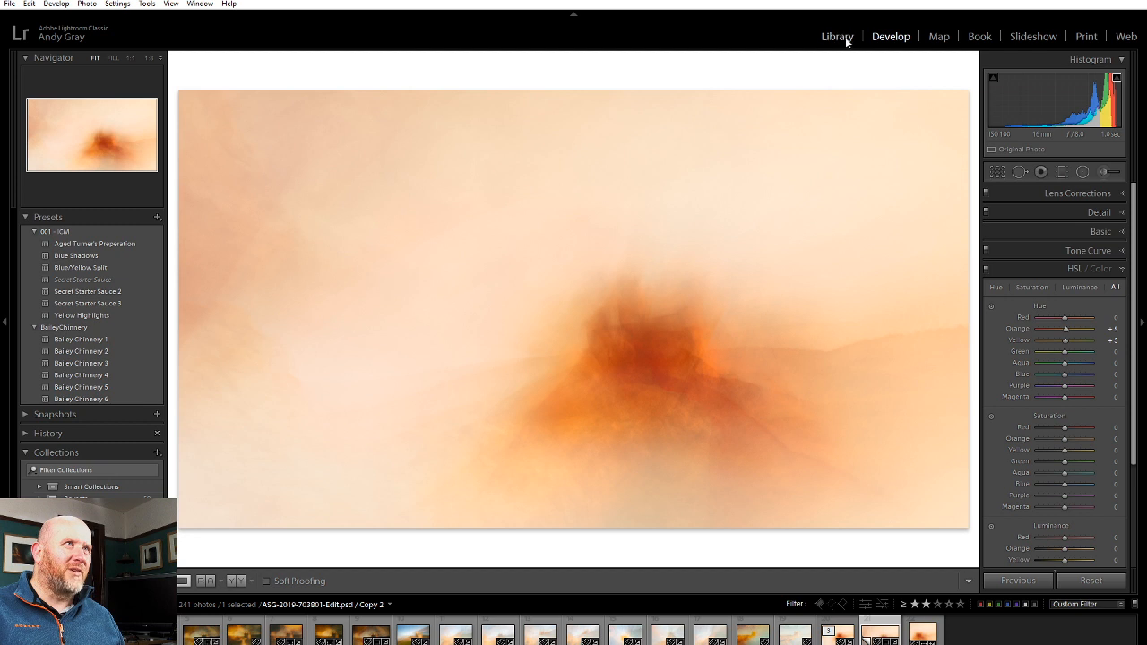
Crop the original photo to 2 x 3 / 4 x 6, trimming its right and lower edges to place the castle near the right third
{"action": "left_click", "coordinate": [841, 634]}
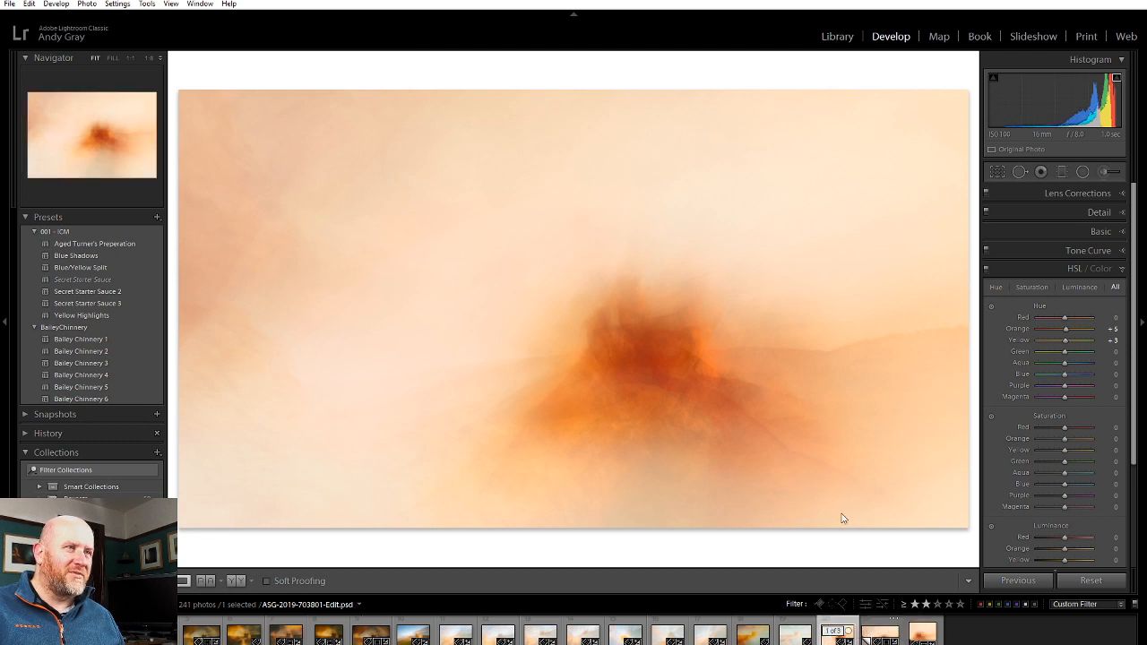
{"action": "left_click", "coordinate": [998, 172]}
{"action": "left_click", "coordinate": [1095, 216]}
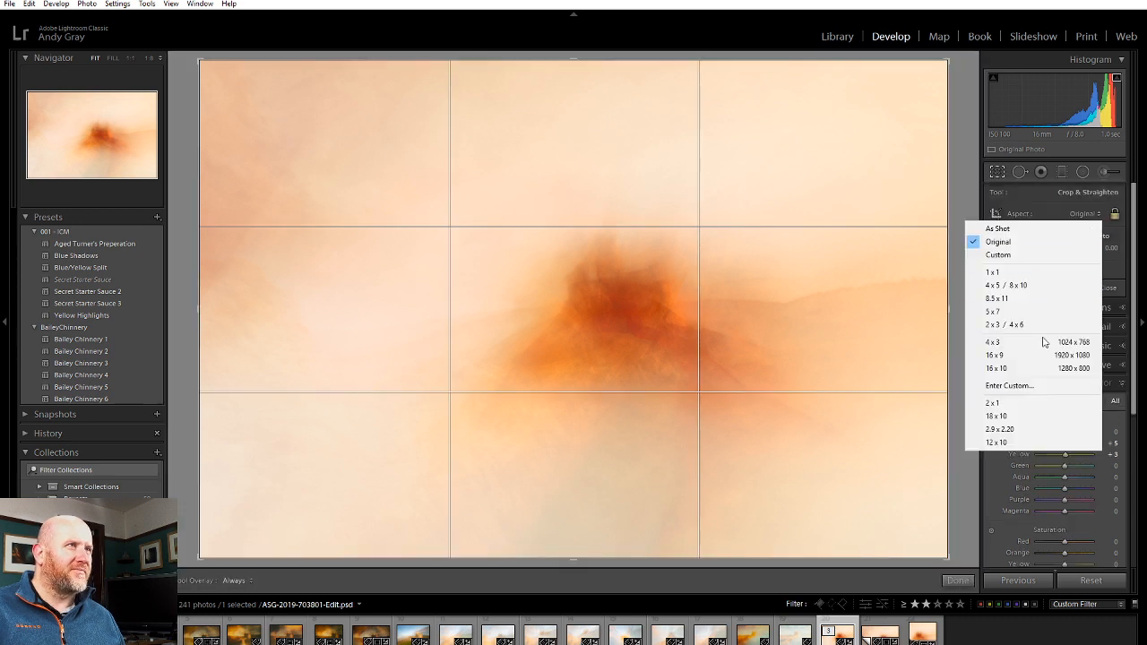
{"action": "left_click", "coordinate": [1013, 324]}
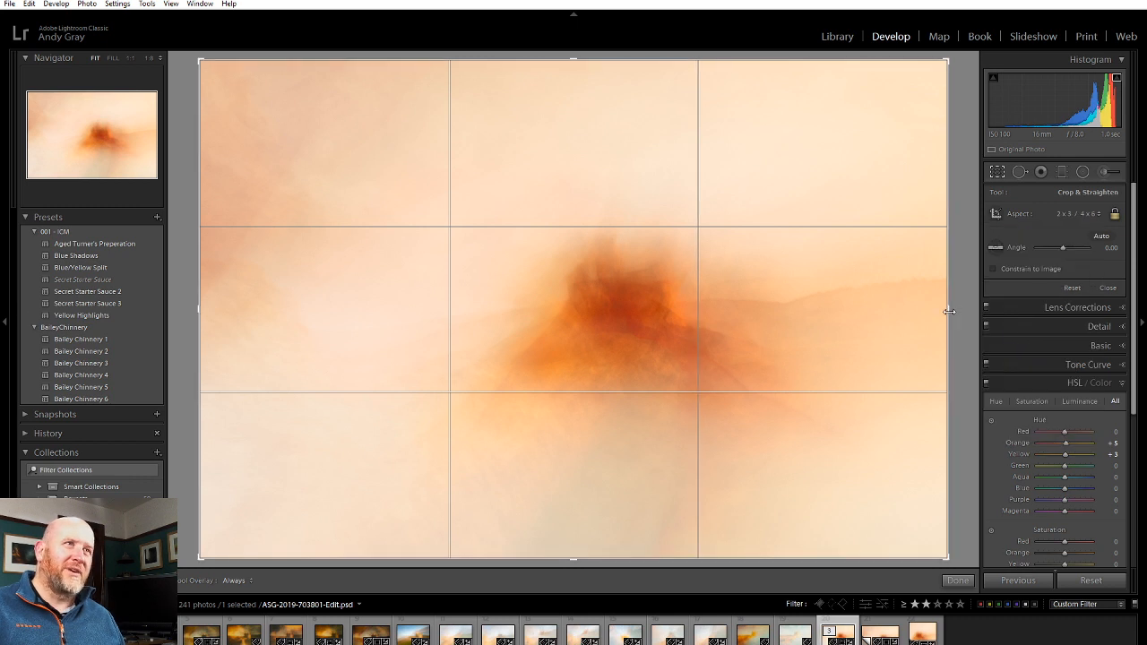
{"action": "left_click_drag", "start_coordinate": [950, 311], "coordinate": [924, 292]}
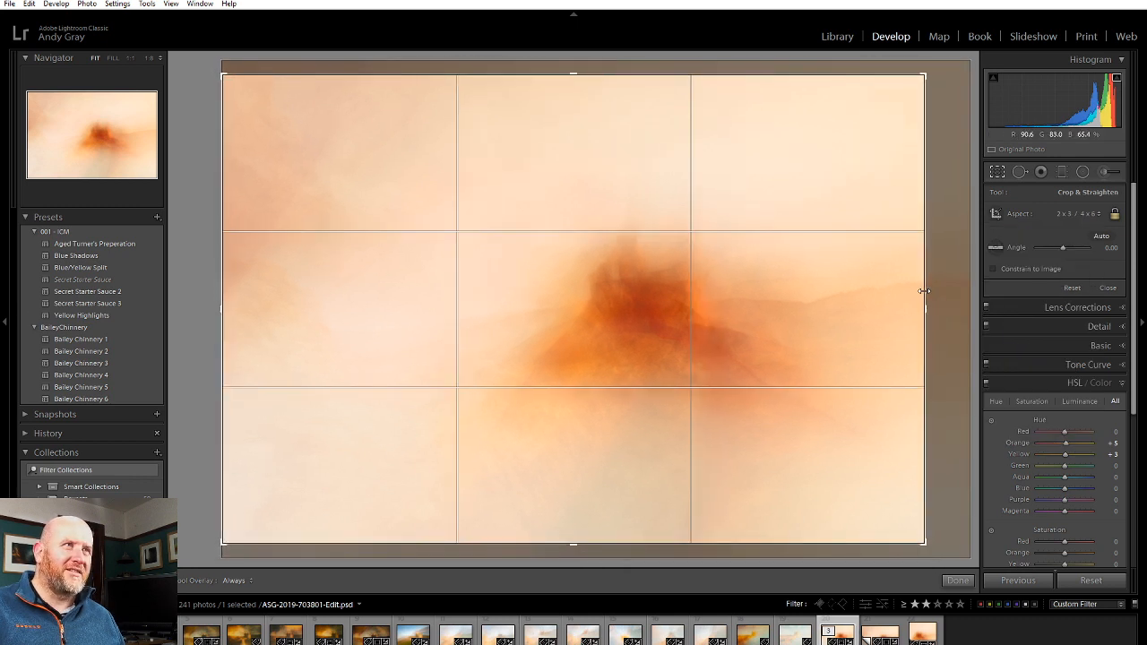
{"action": "left_click_drag", "start_coordinate": [824, 292], "coordinate": [850, 359]}
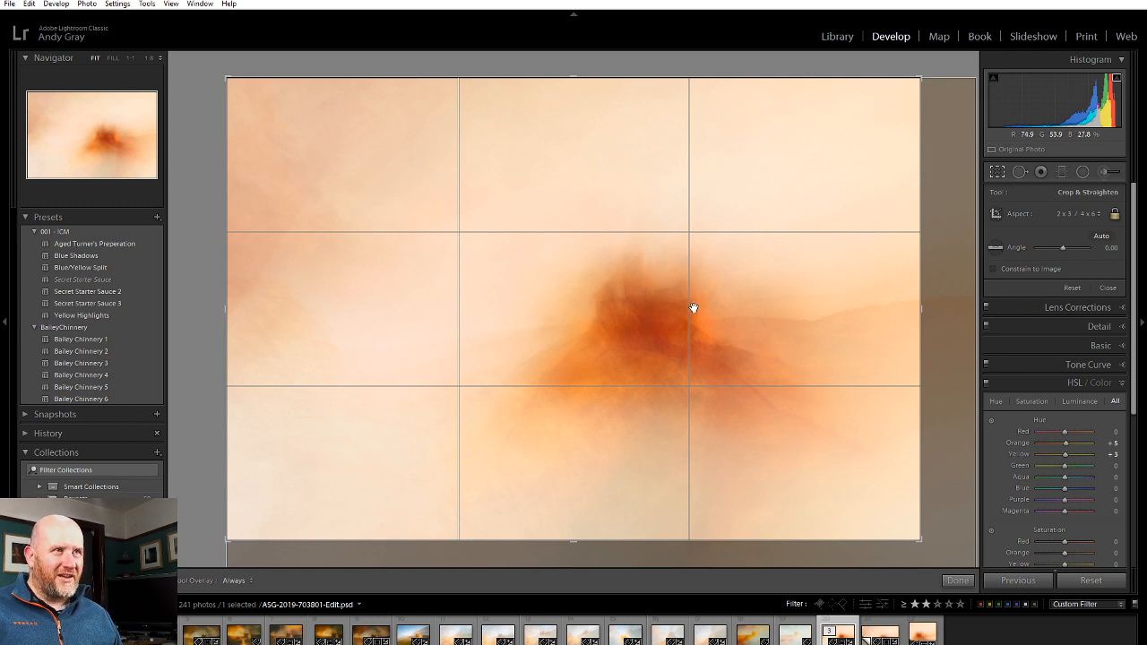
{"action": "left_click", "coordinate": [957, 582]}
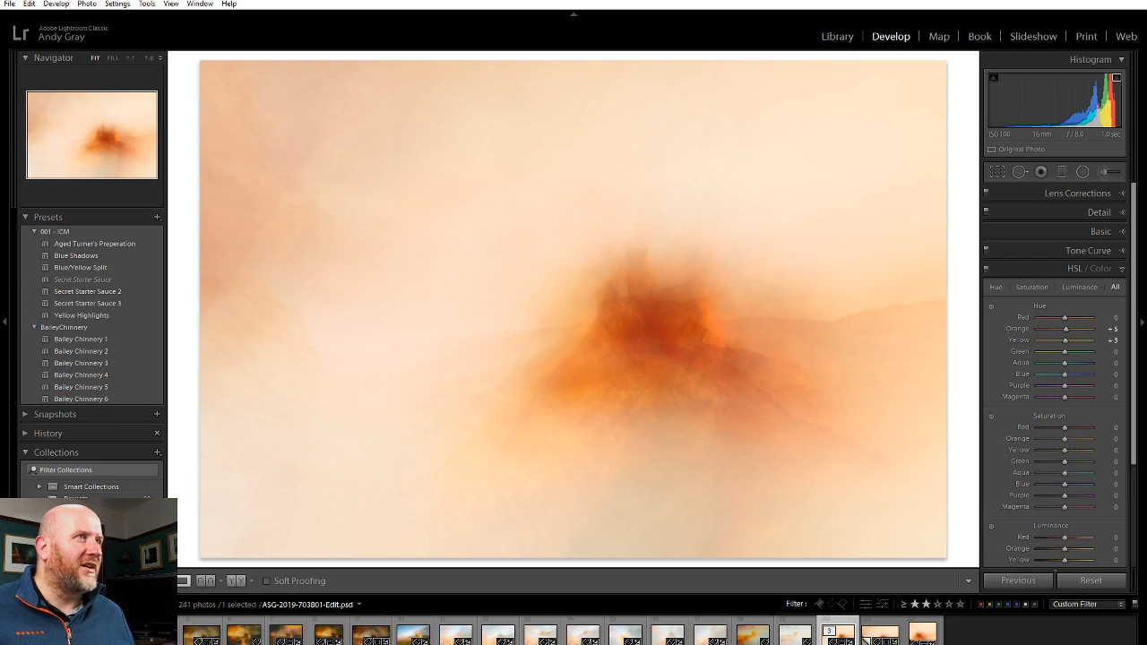
{"action": "left_click", "coordinate": [1000, 172]}
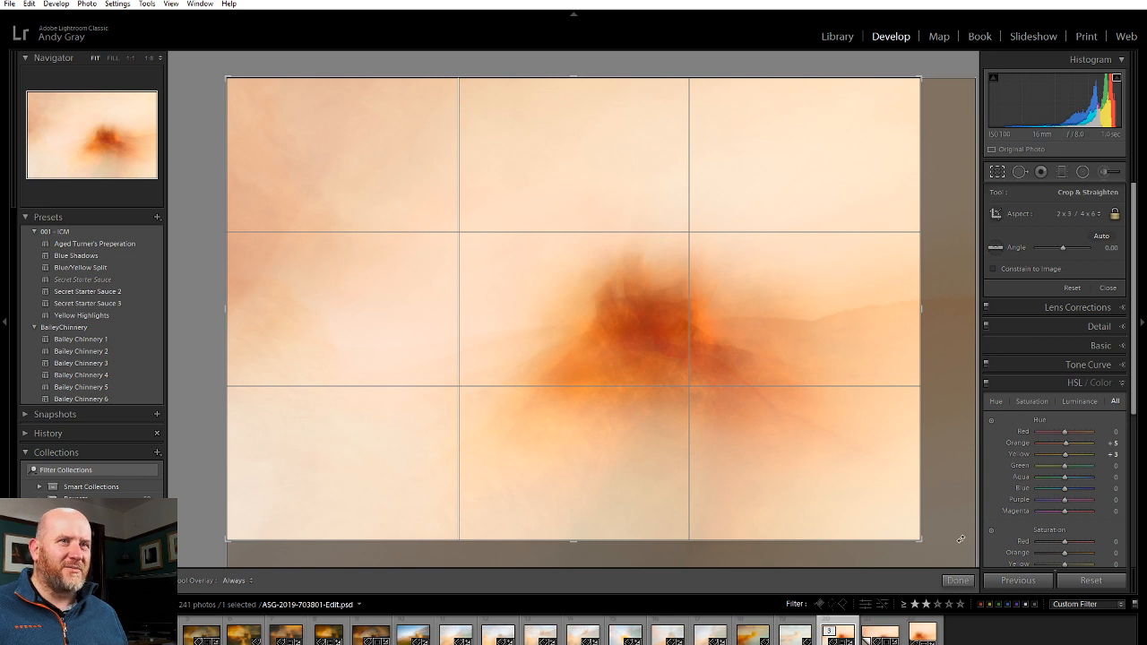
{"action": "left_click", "coordinate": [963, 582]}
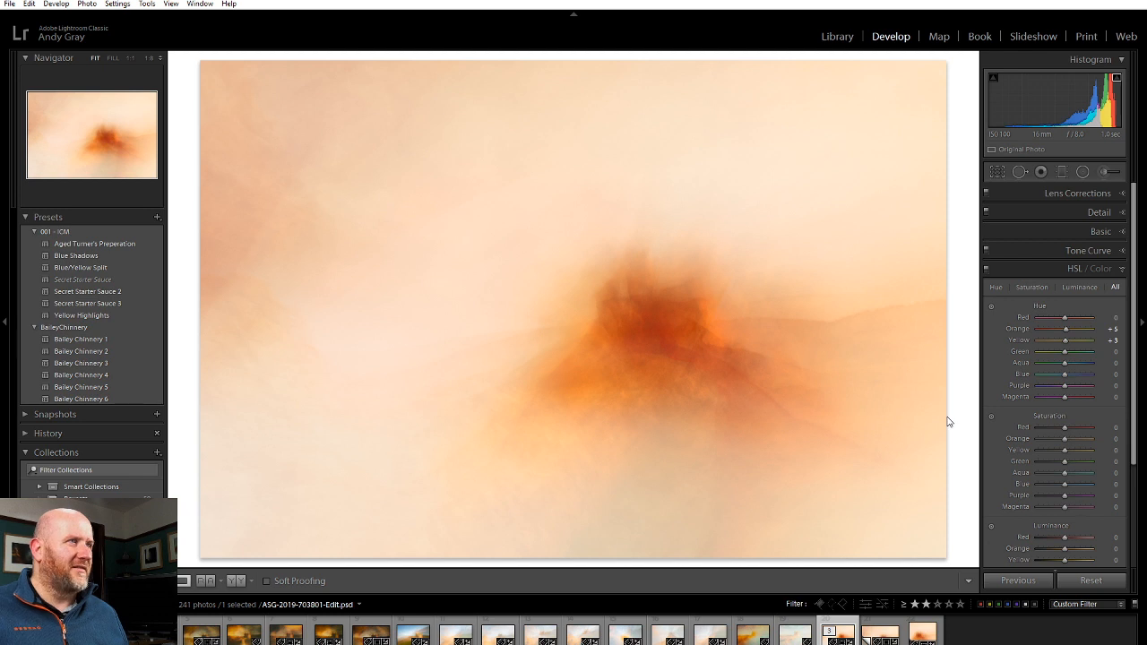